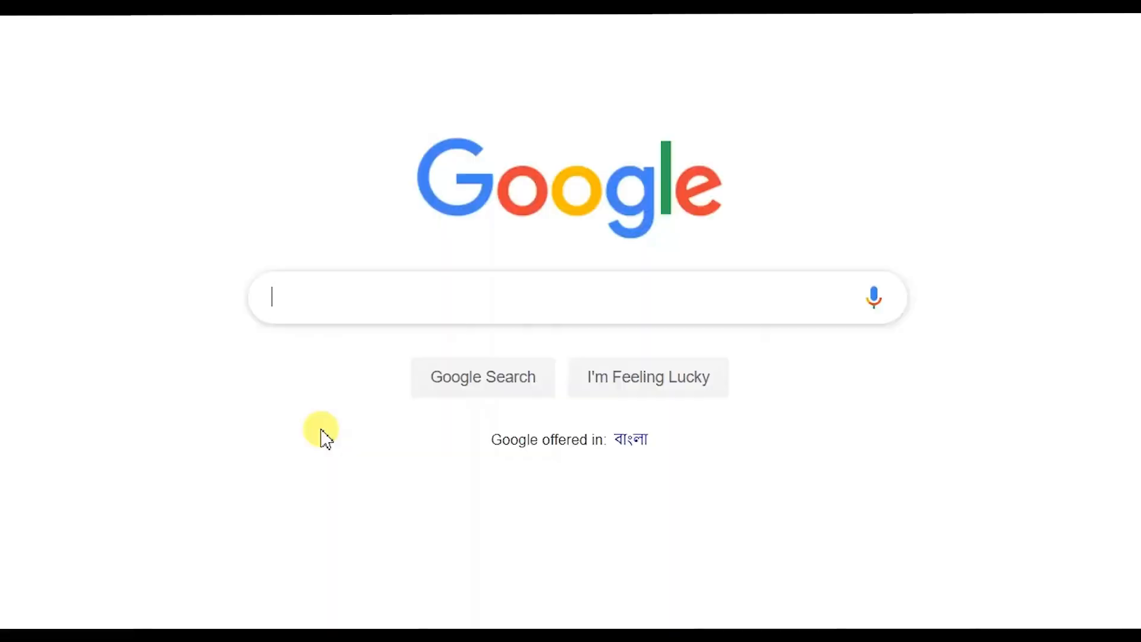
Step: Enter the query 'MY EXCEL IS BROKEN! HELP ME' in the Google search box
text(MY )
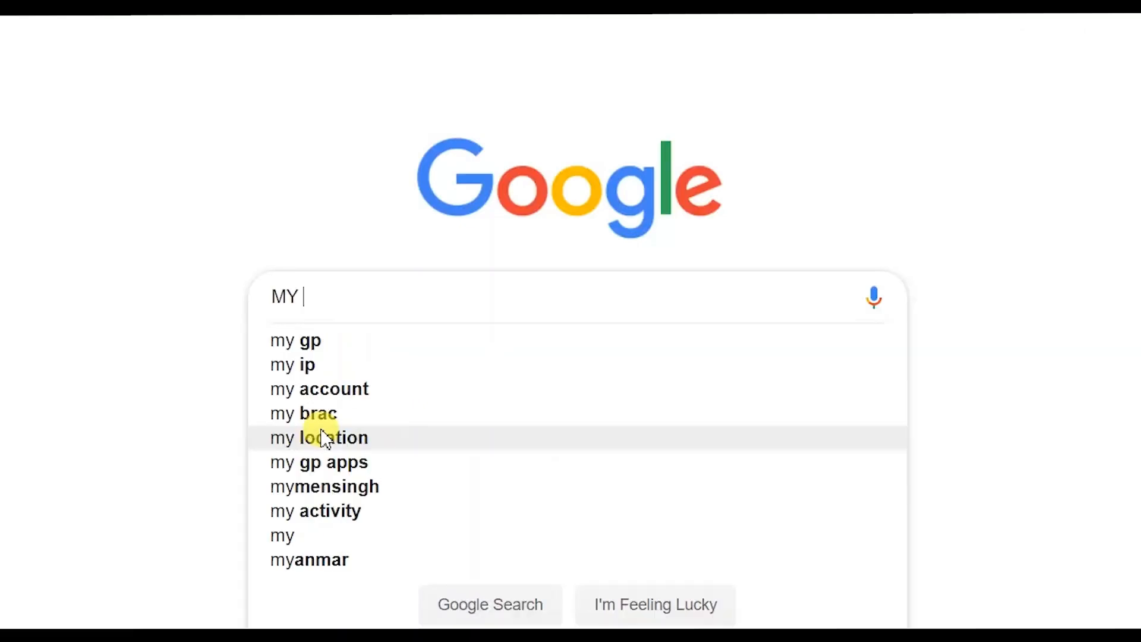
text(EXCEL IS BROKE)
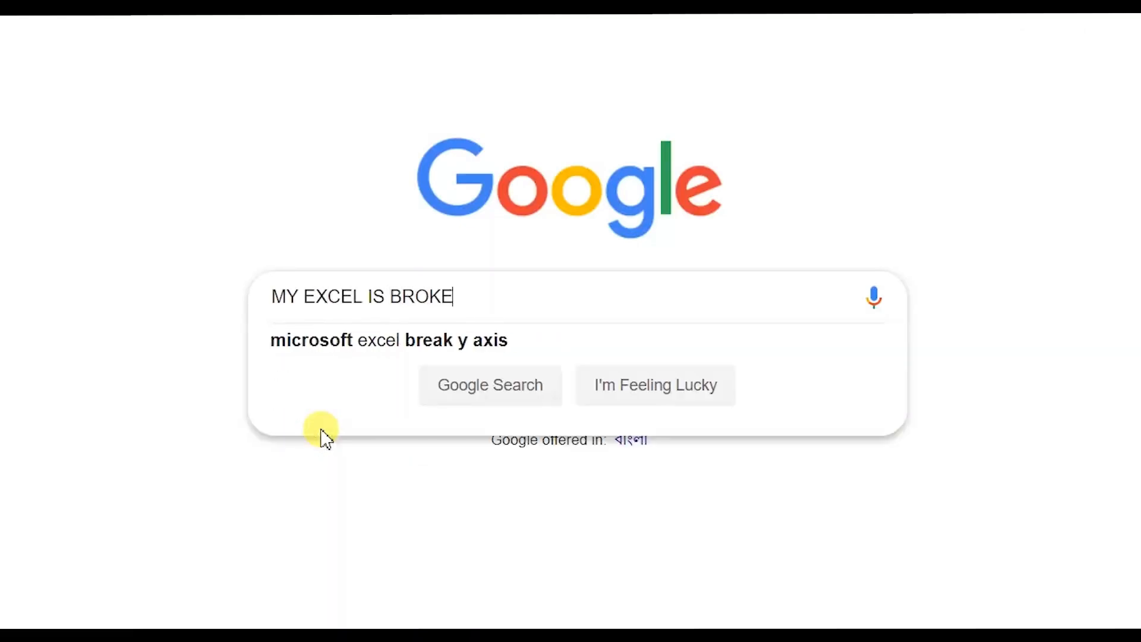
text(N! HELP ME!!!)
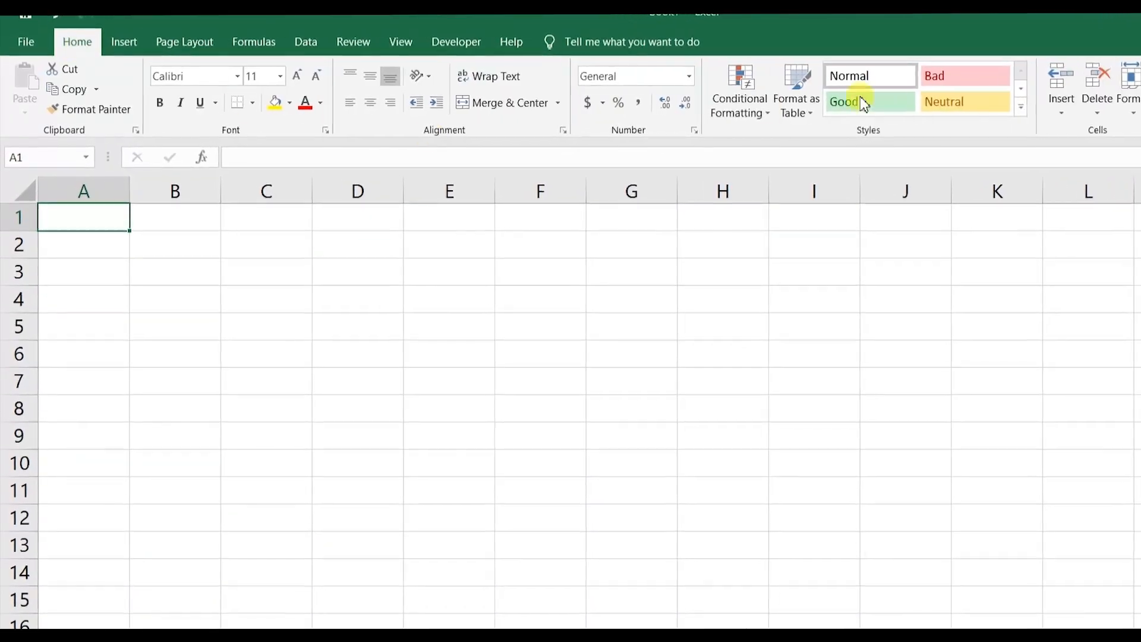
Step: Enter the author's first name in cell A1 and make it bold
text(Abtahi)
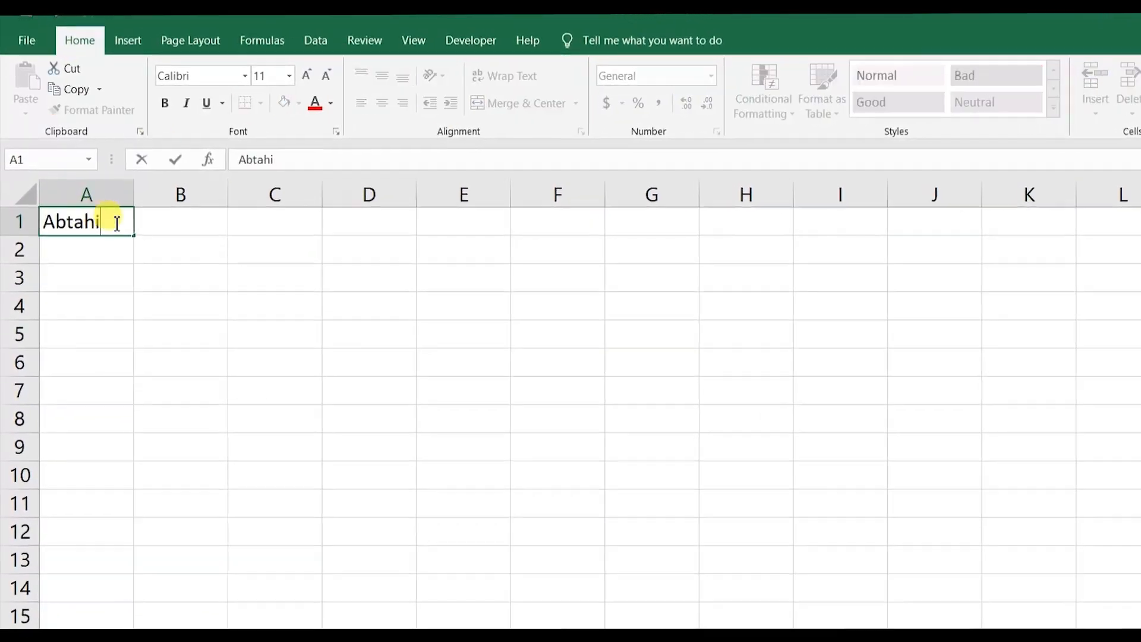
drag(118, 224, 44, 224)
click(165, 103)
click(180, 221)
click(113, 16)
Step: Enter the author's surname in B1, then start a new blank workbook
click(156, 104)
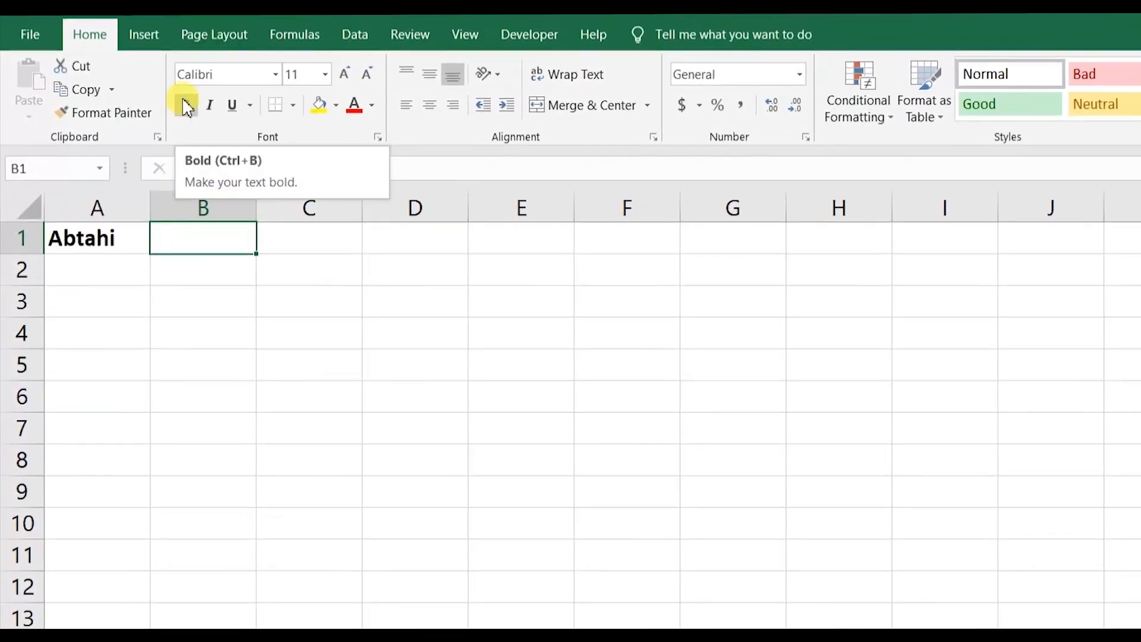
text(Iptesam)
click(302, 246)
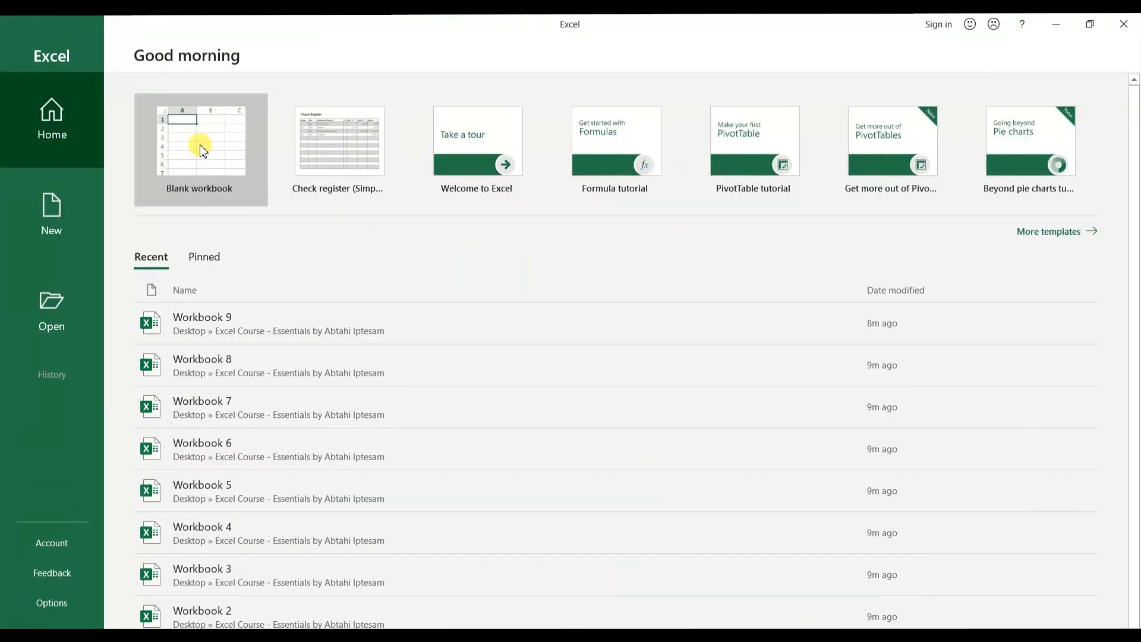
click(203, 150)
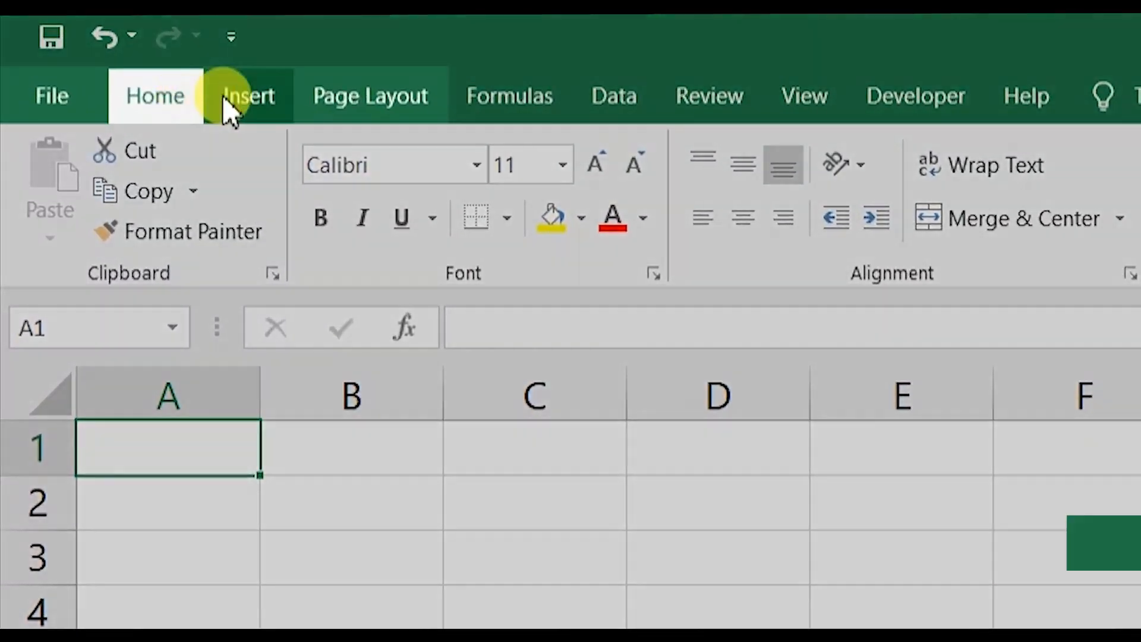
click(226, 104)
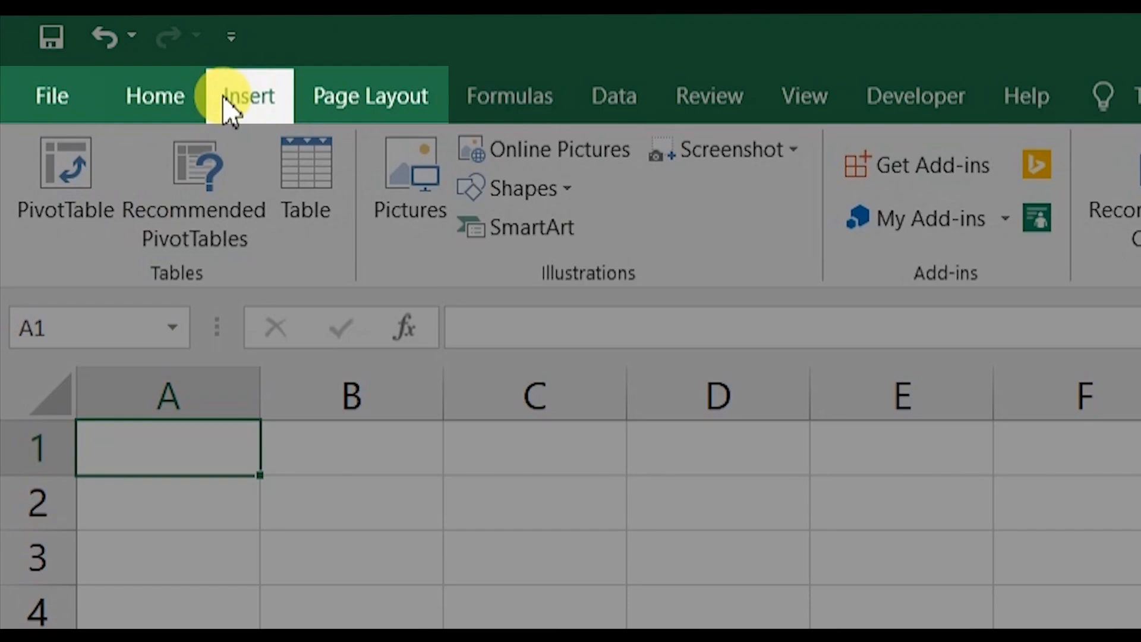
click(315, 98)
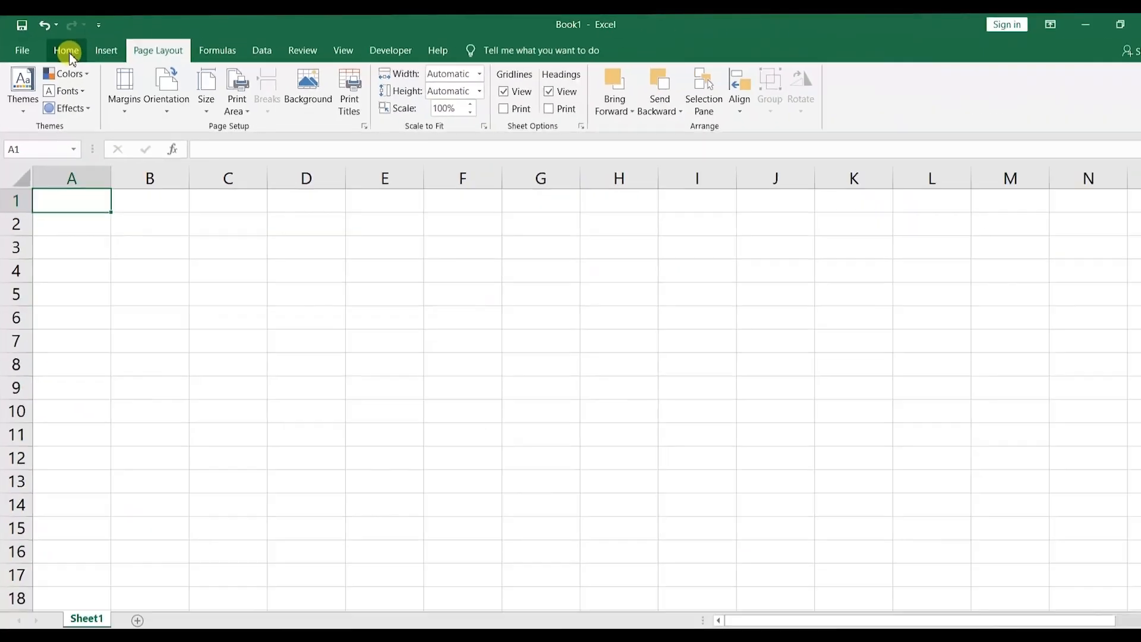
click(68, 51)
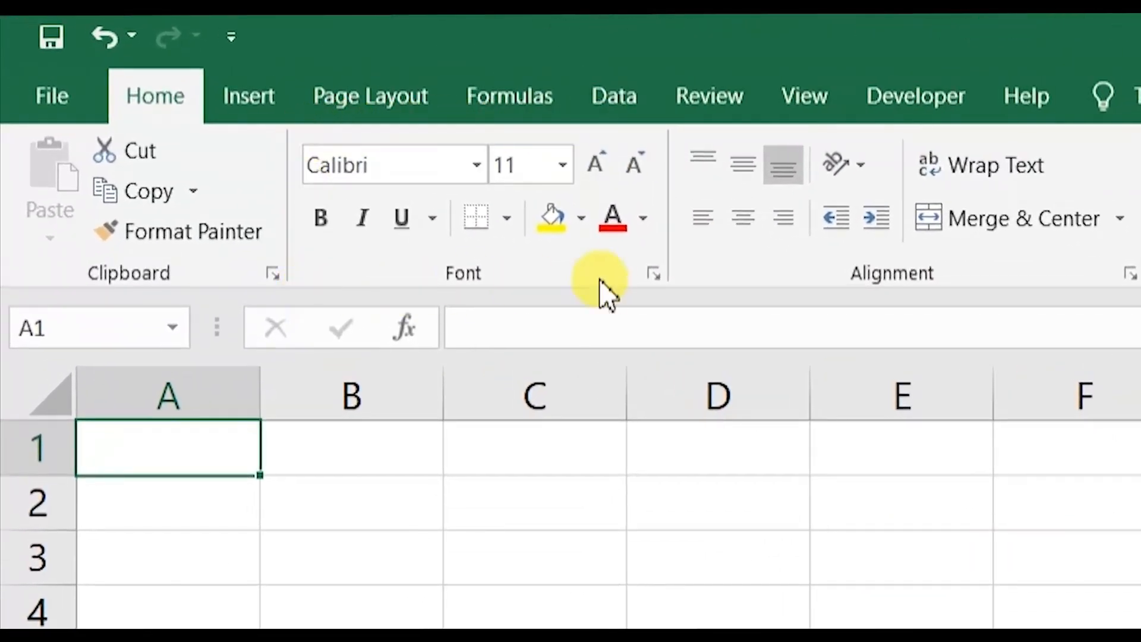
Step: Type the author's first name into cell A1 and apply Bold to it
double_click(195, 443)
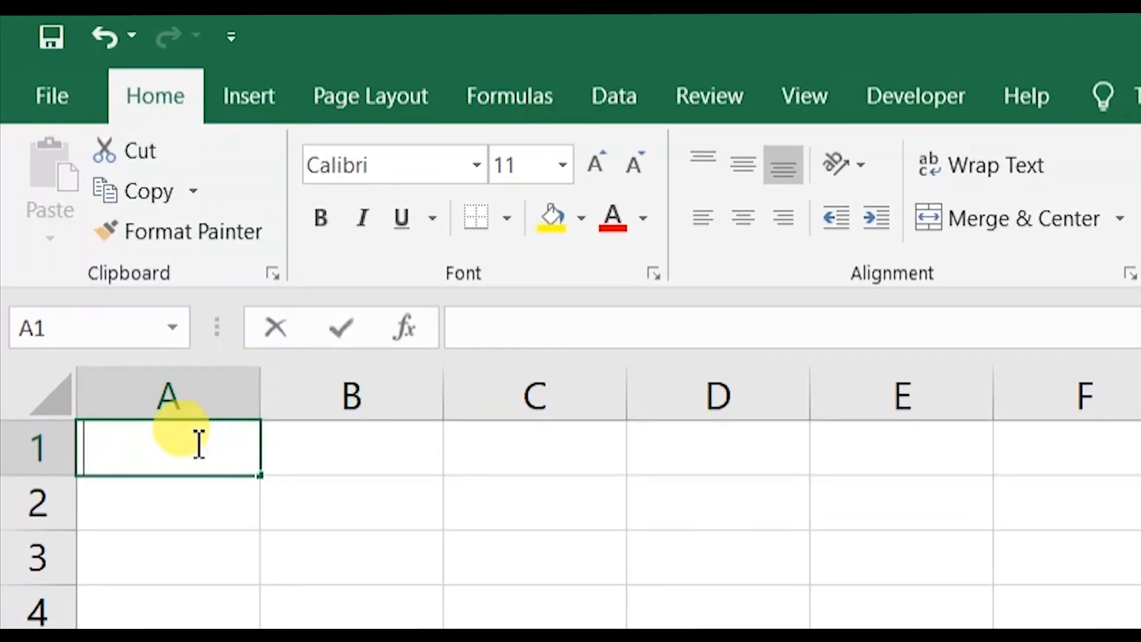
text(Abtahi)
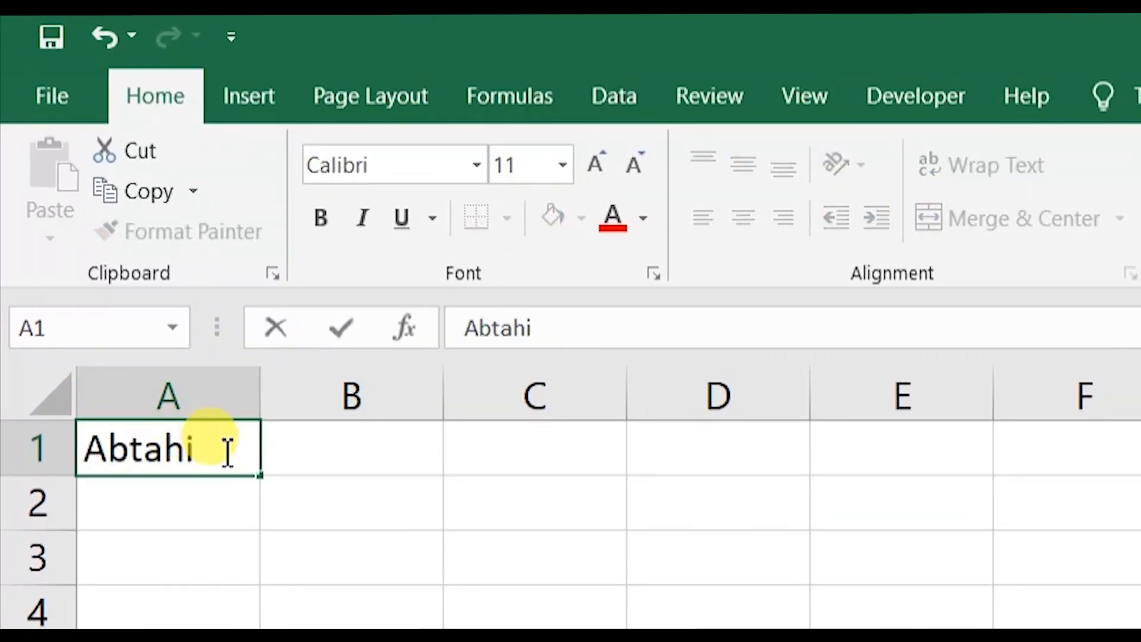
drag(224, 450, 93, 468)
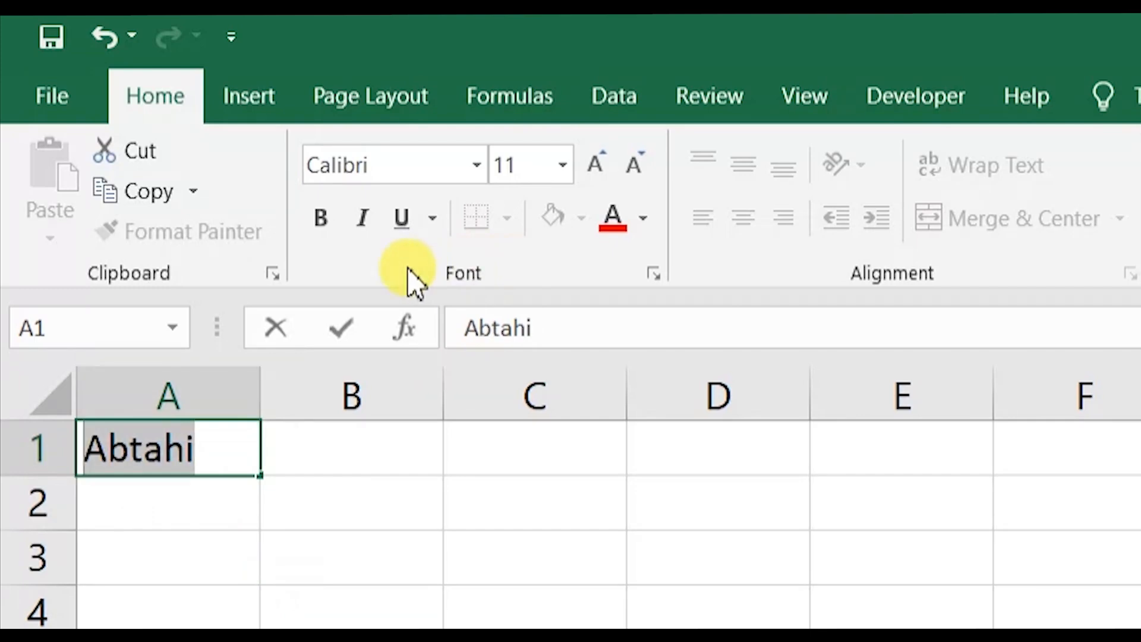
click(322, 221)
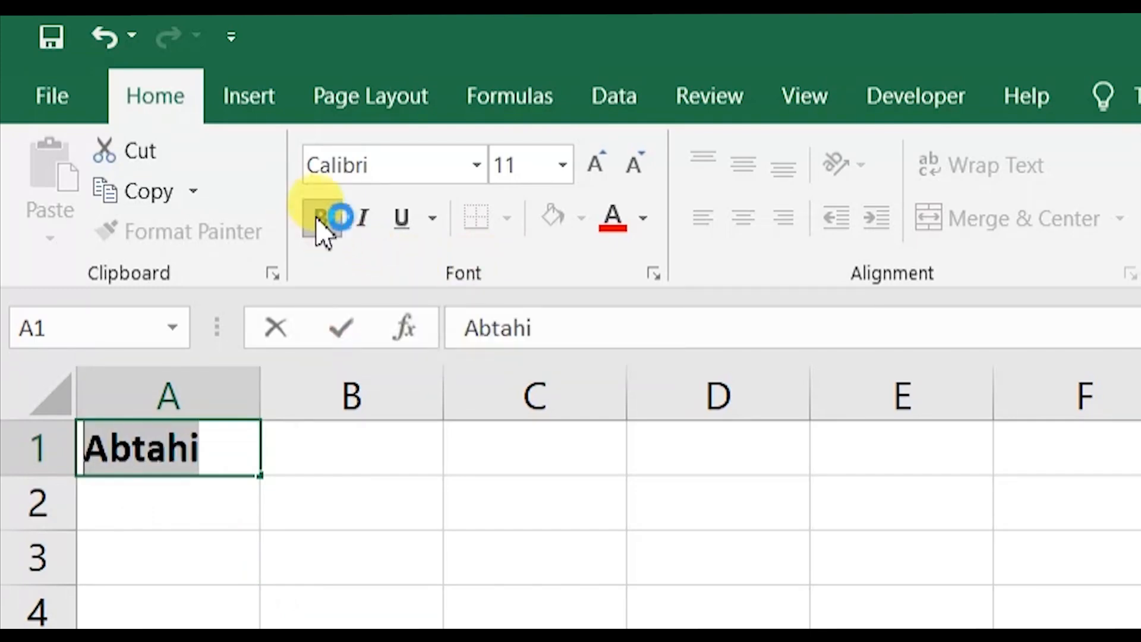
click(330, 456)
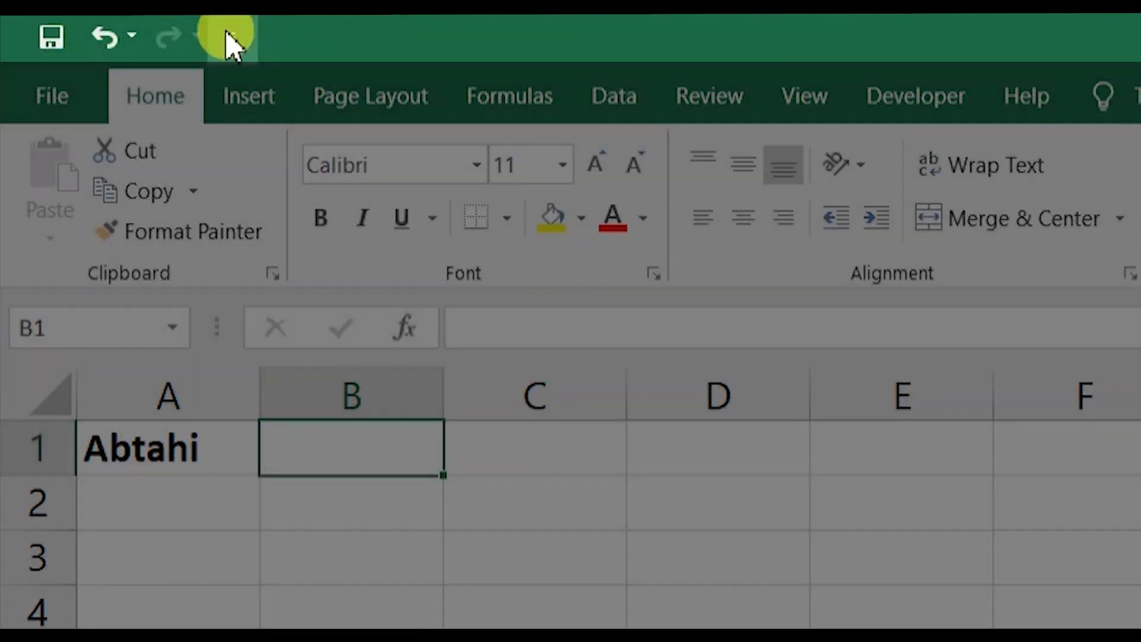
Step: Add the Bold command to the Quick Access Toolbar
click(231, 37)
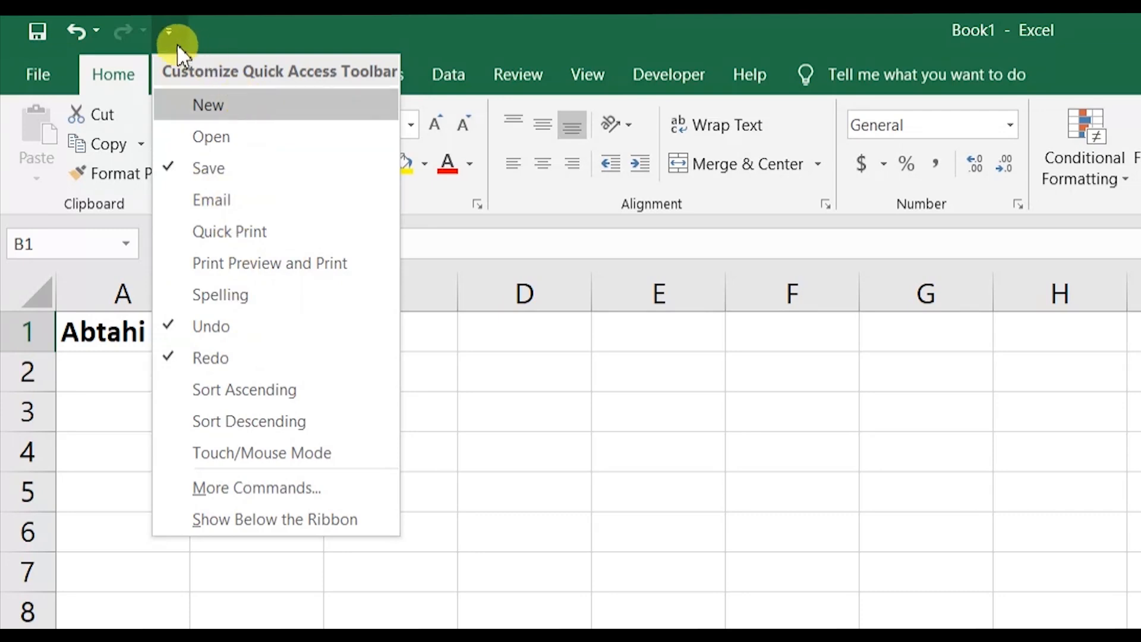
click(159, 26)
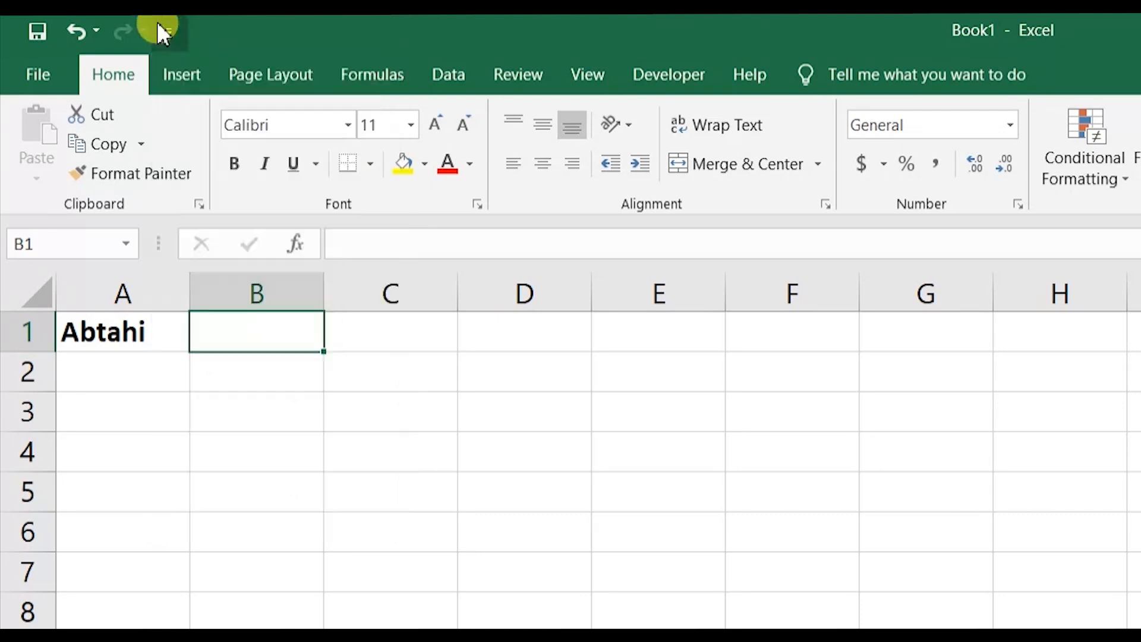
right_click(233, 162)
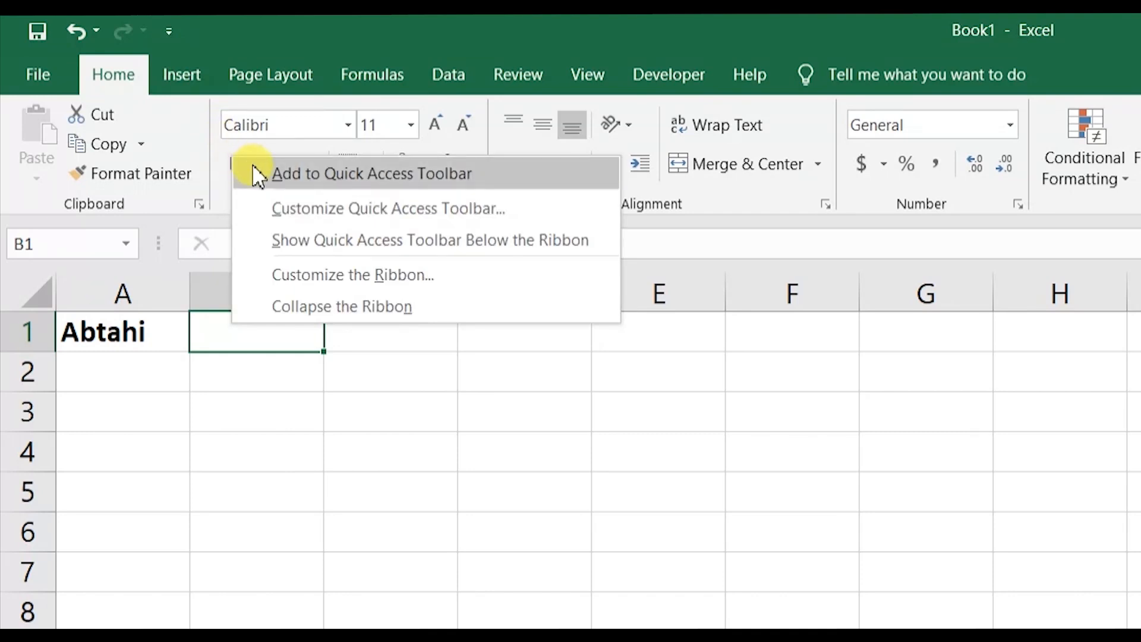
click(257, 174)
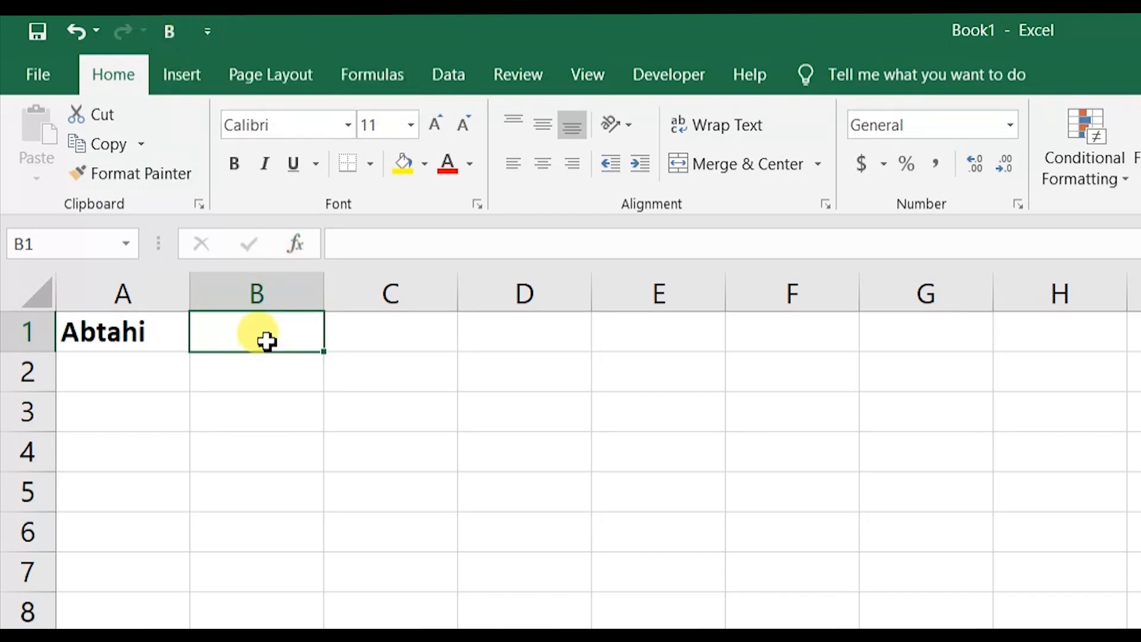
Step: Type the author's surname in B1 and bold it with the Quick Access Bold button
text(Iptesam)
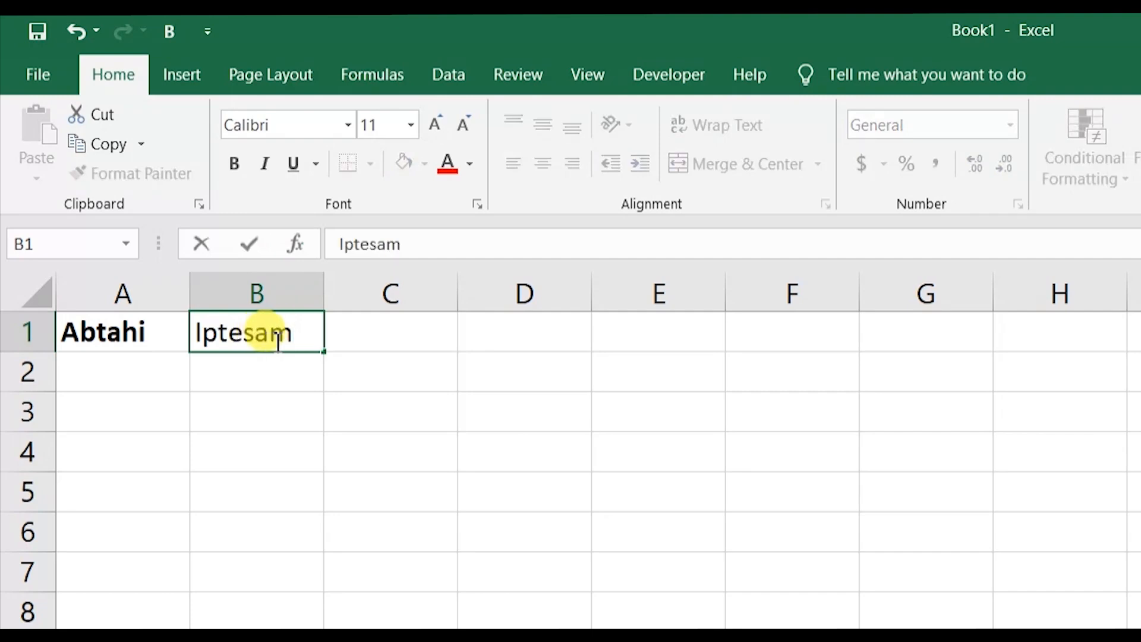
drag(307, 340, 190, 324)
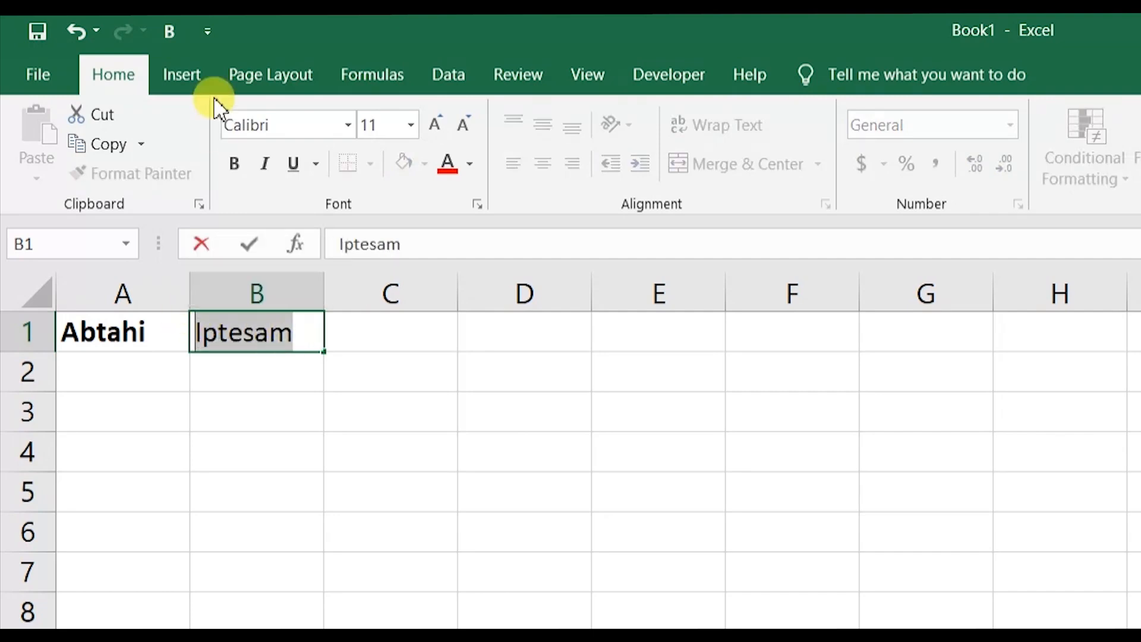
click(172, 29)
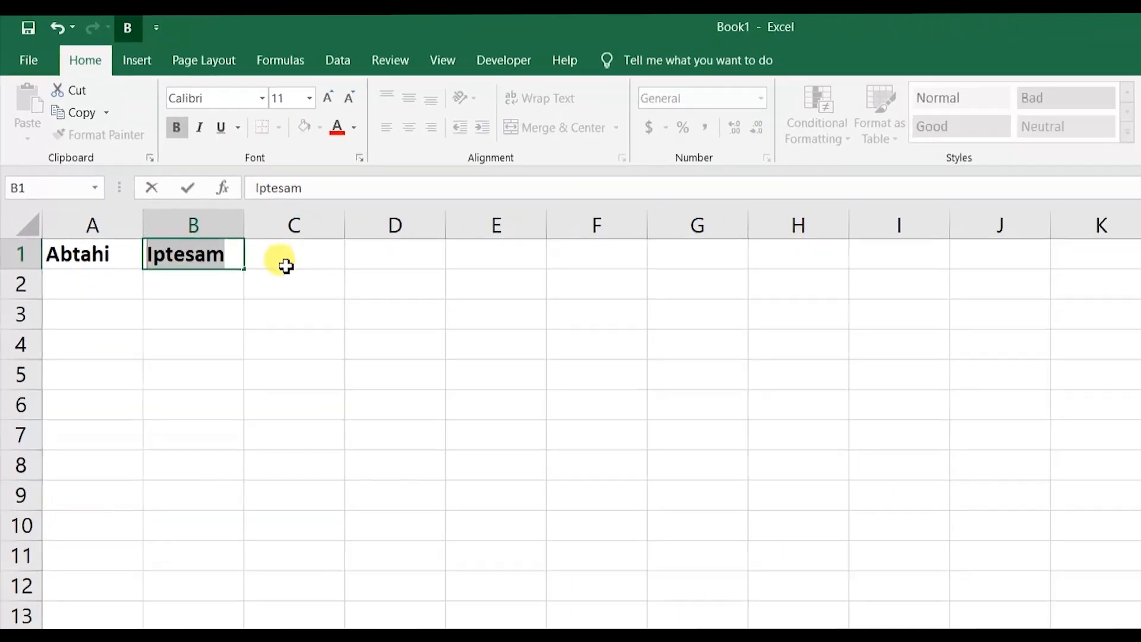
click(381, 345)
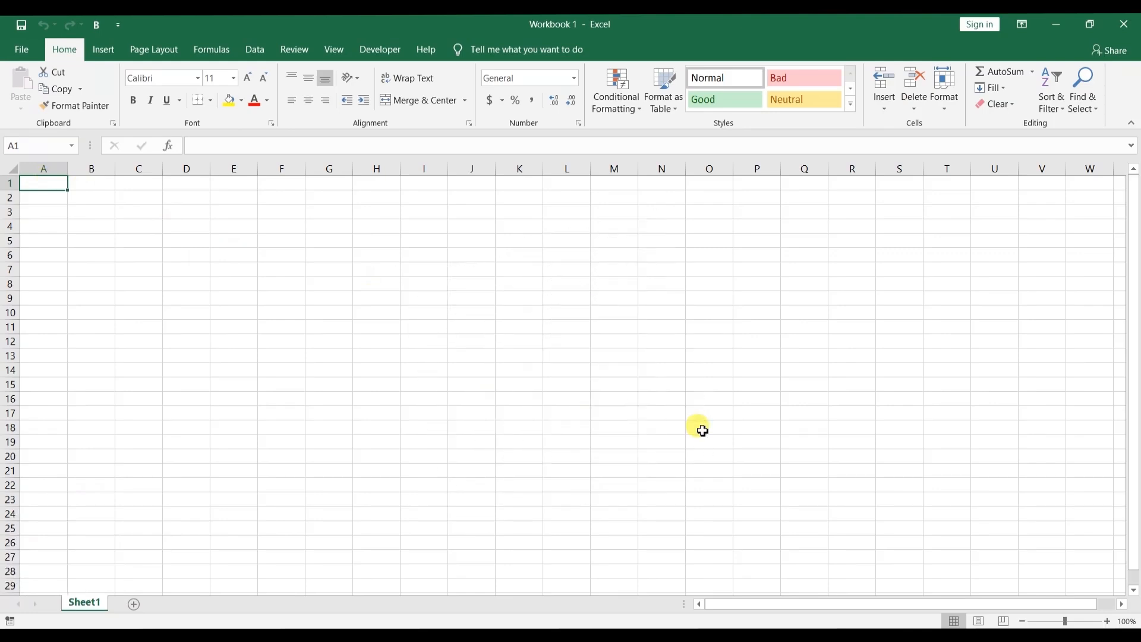
Step: Browse Excel's recent workbooks list from the taskbar, then dismiss it
right_click(458, 635)
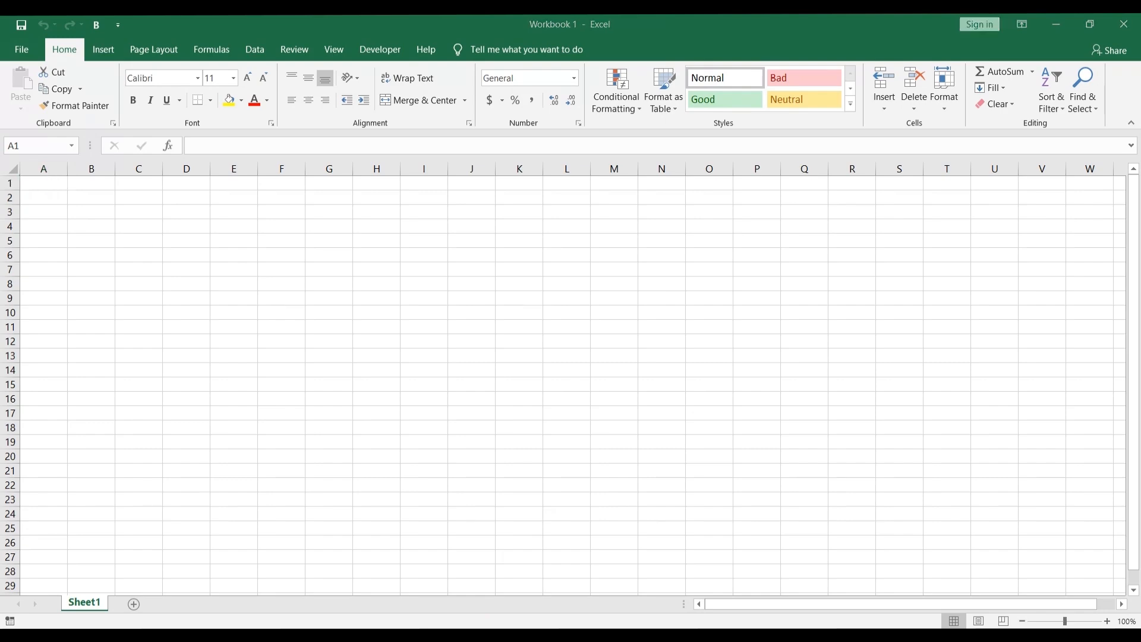
key(Down)
key(Down)
key(Down)
key(Down)
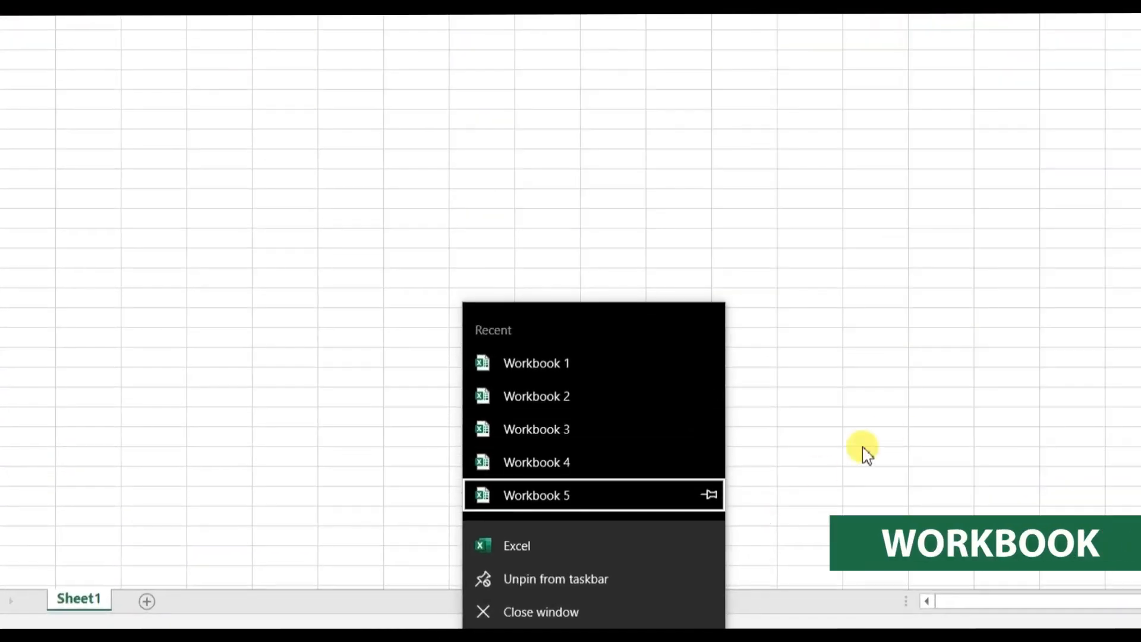
click(885, 430)
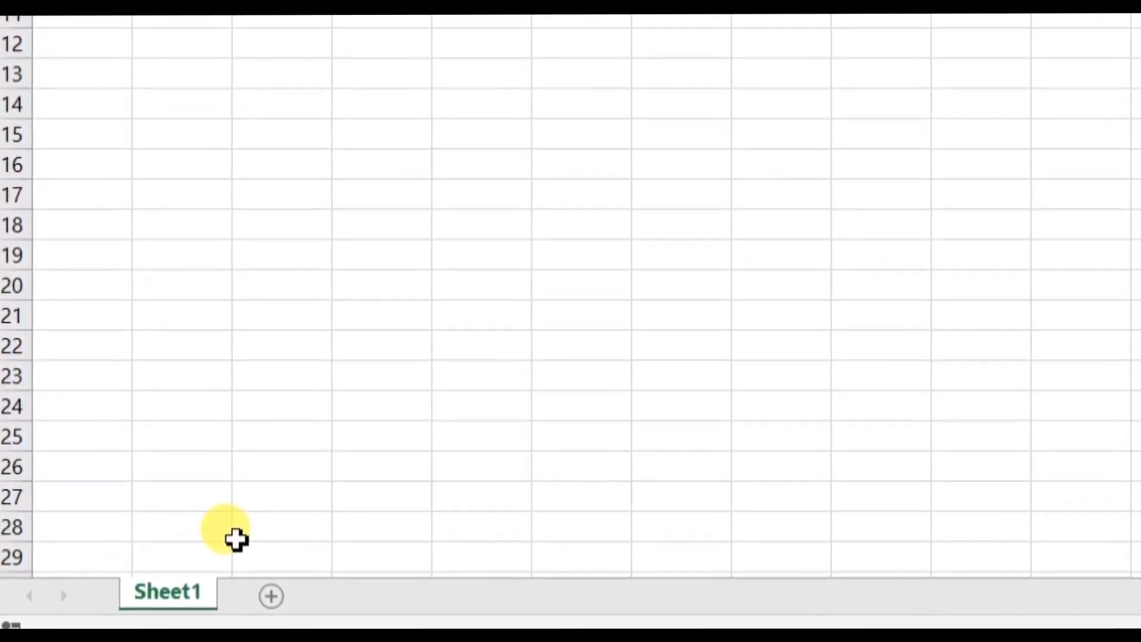
Step: Add new worksheets until the workbook reaches Sheet5
click(286, 593)
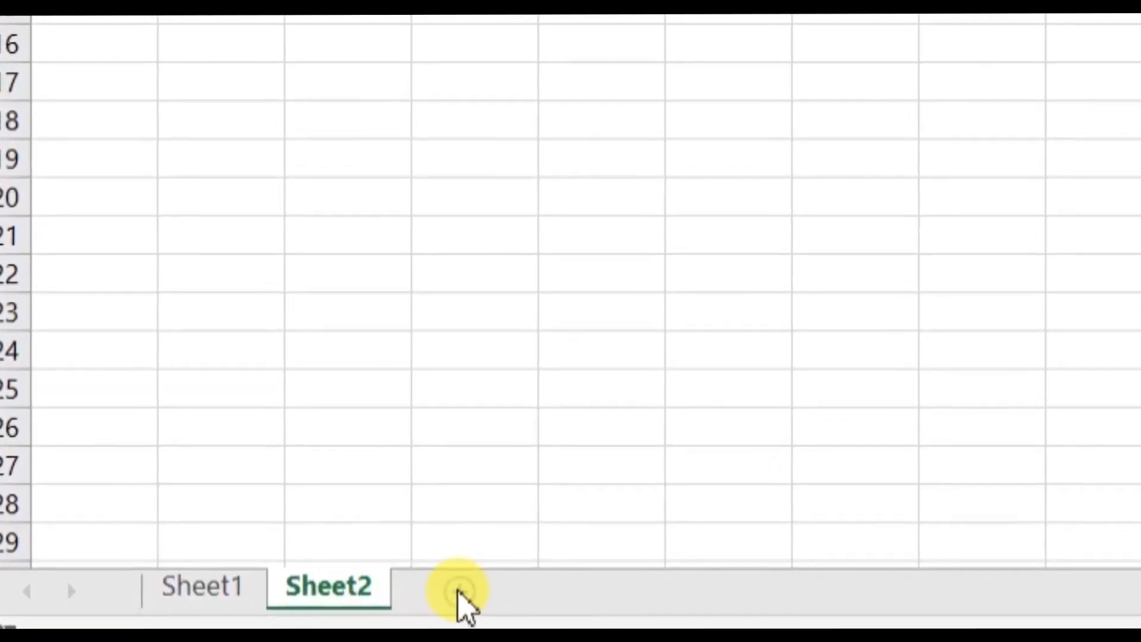
click(451, 592)
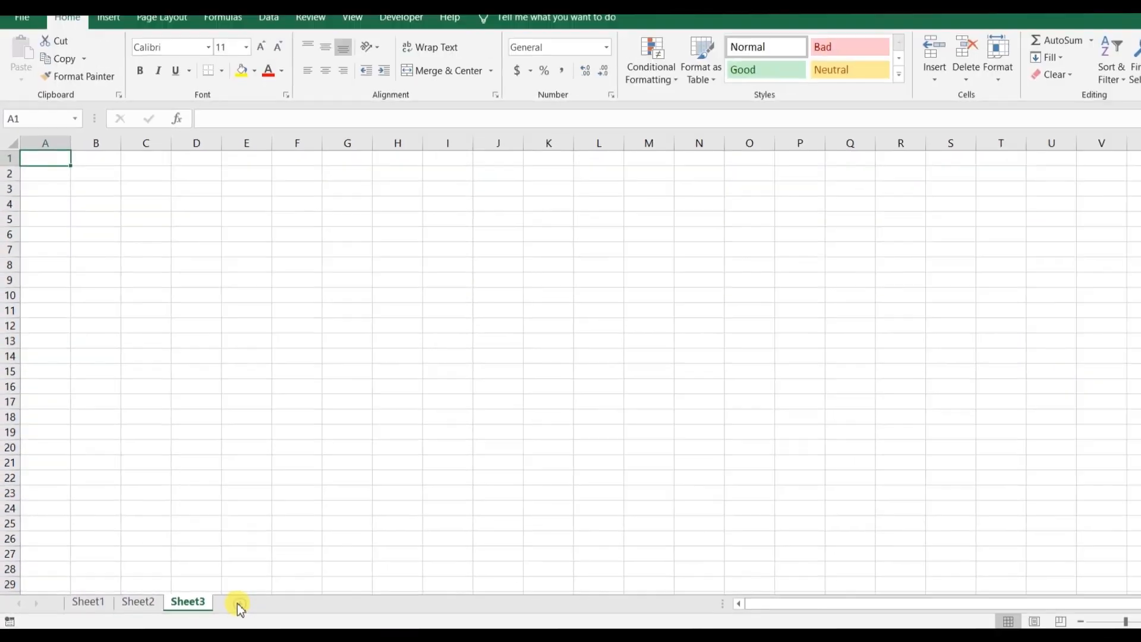
click(361, 599)
click(272, 604)
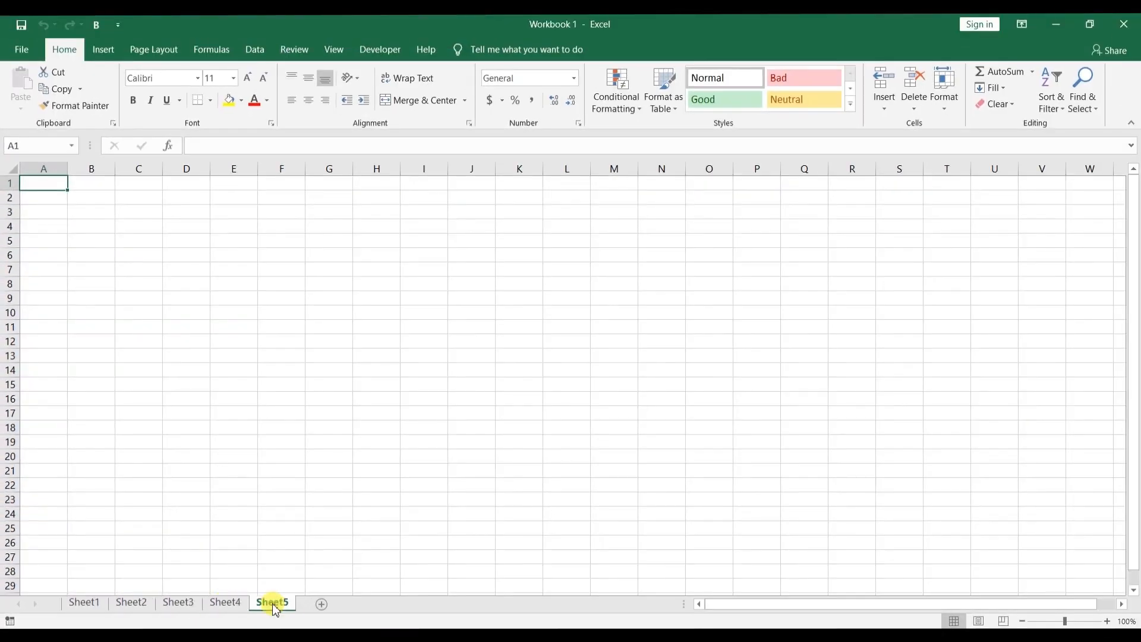
Step: Step back through Sheet4, Sheet3 and Sheet2 to Sheet1
click(241, 604)
click(189, 605)
click(141, 602)
click(102, 604)
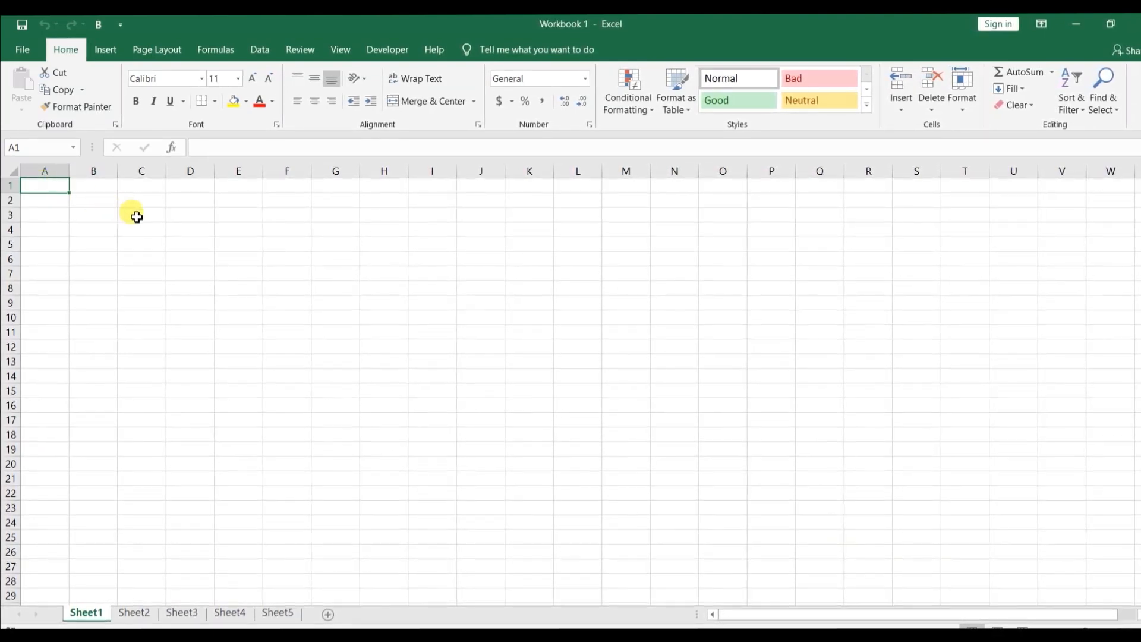
click(143, 217)
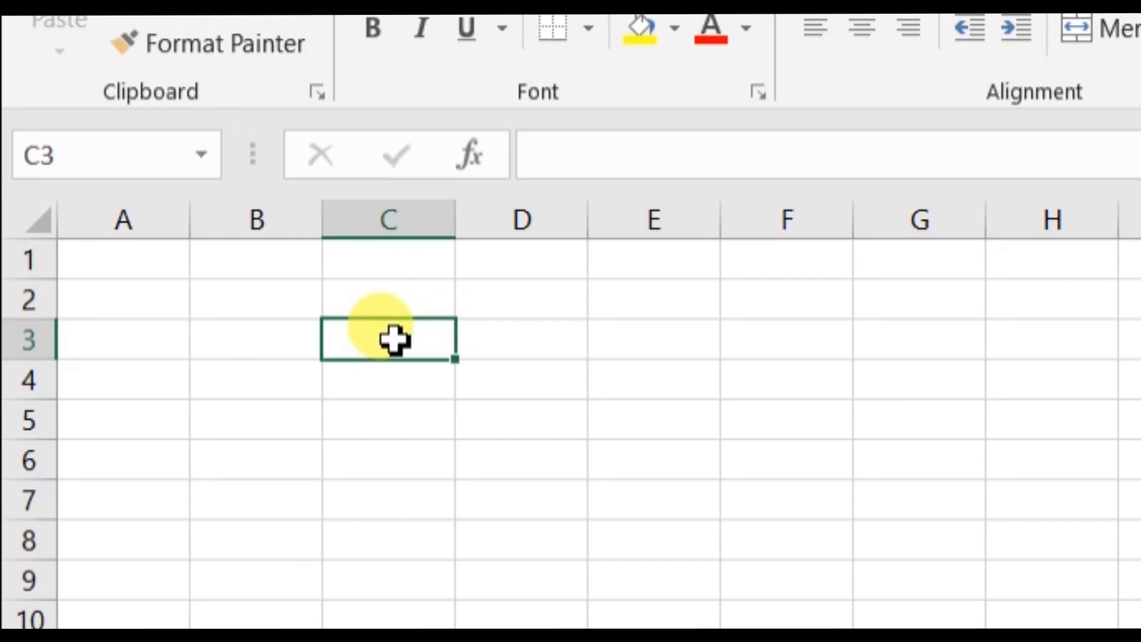
text(Ac)
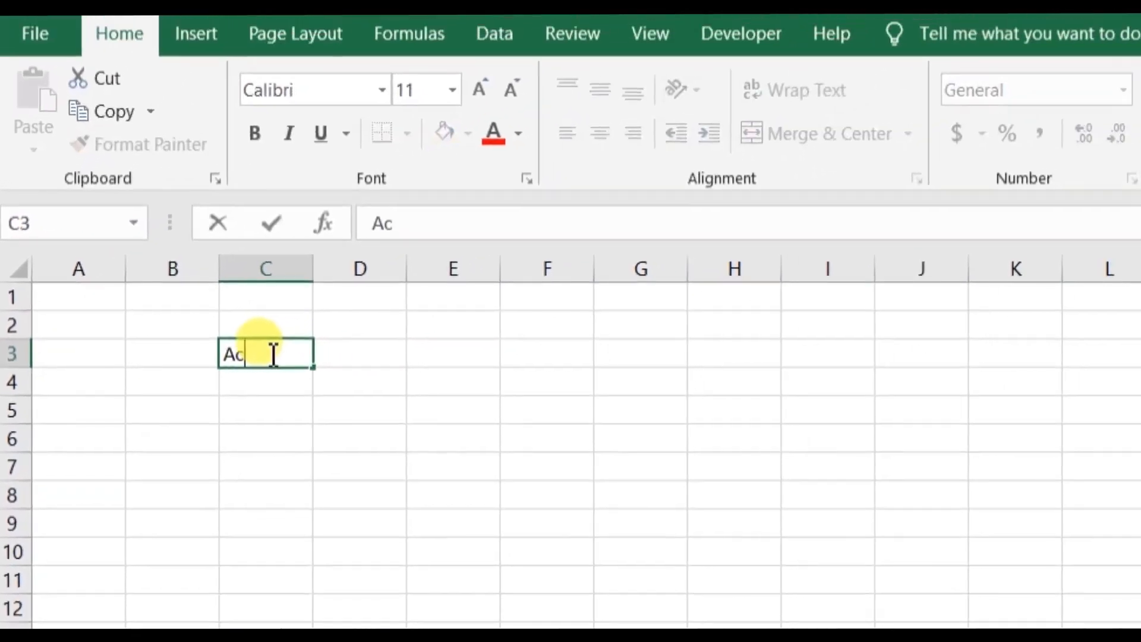
text(tive)
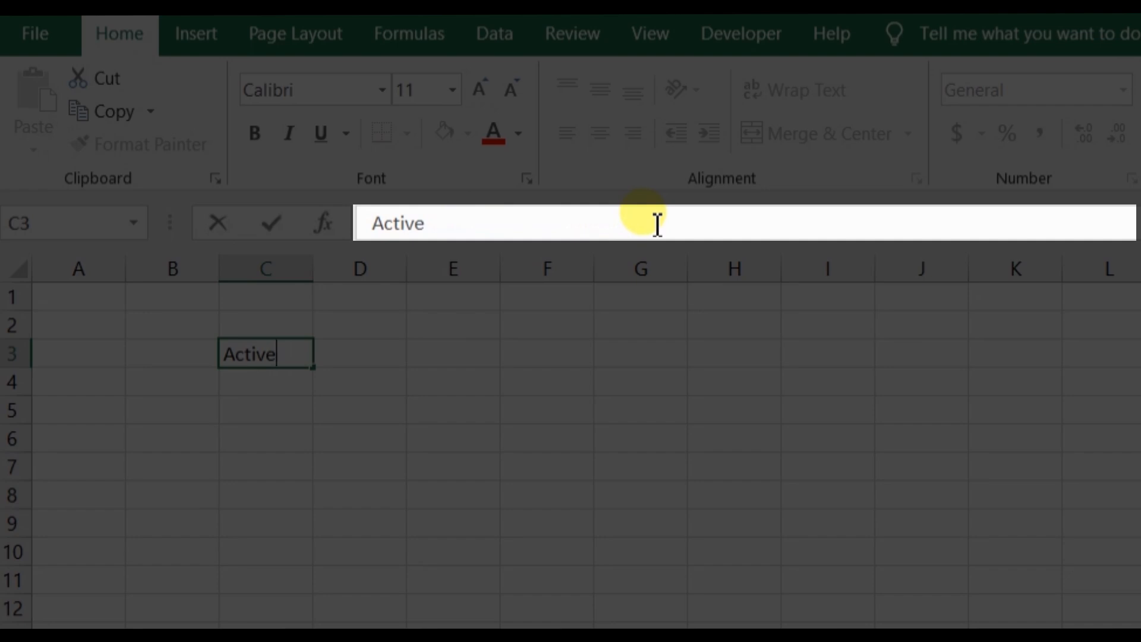
key(BackSpace)
key(BackSpace)
key(BackSpace)
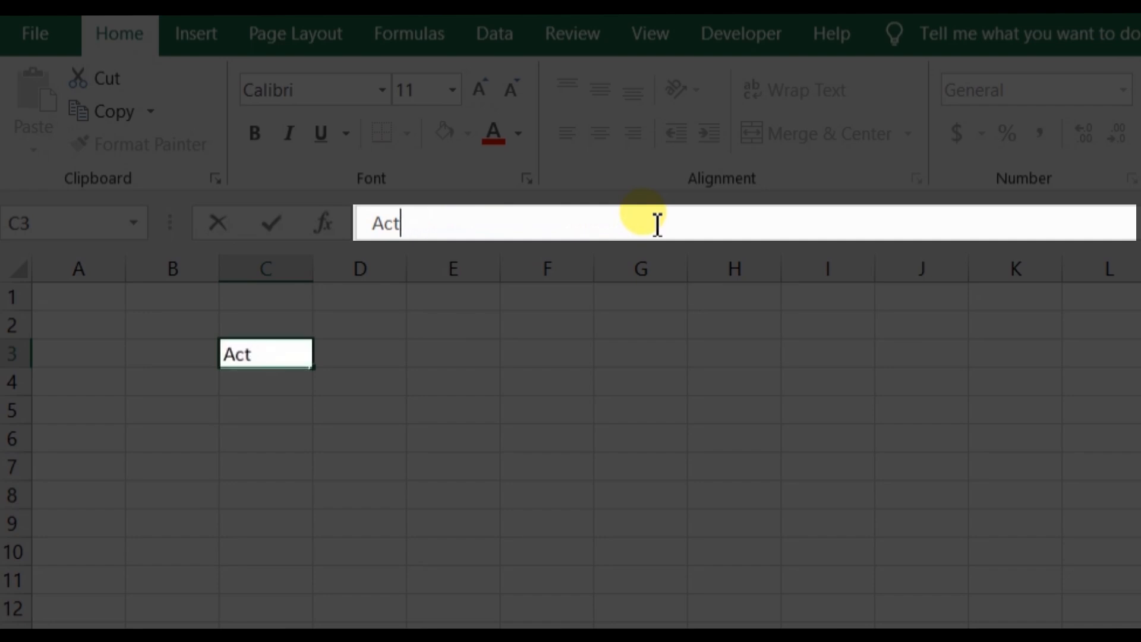
key(BackSpace)
key(BackSpace)
key(BackSpace)
text(L)
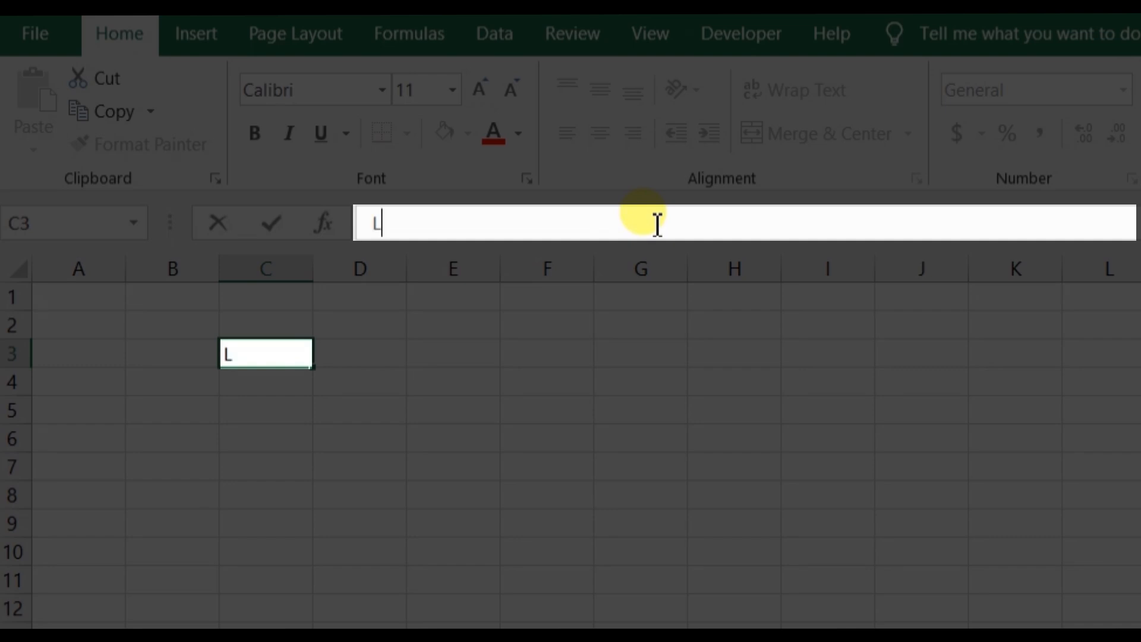
text(ethargi)
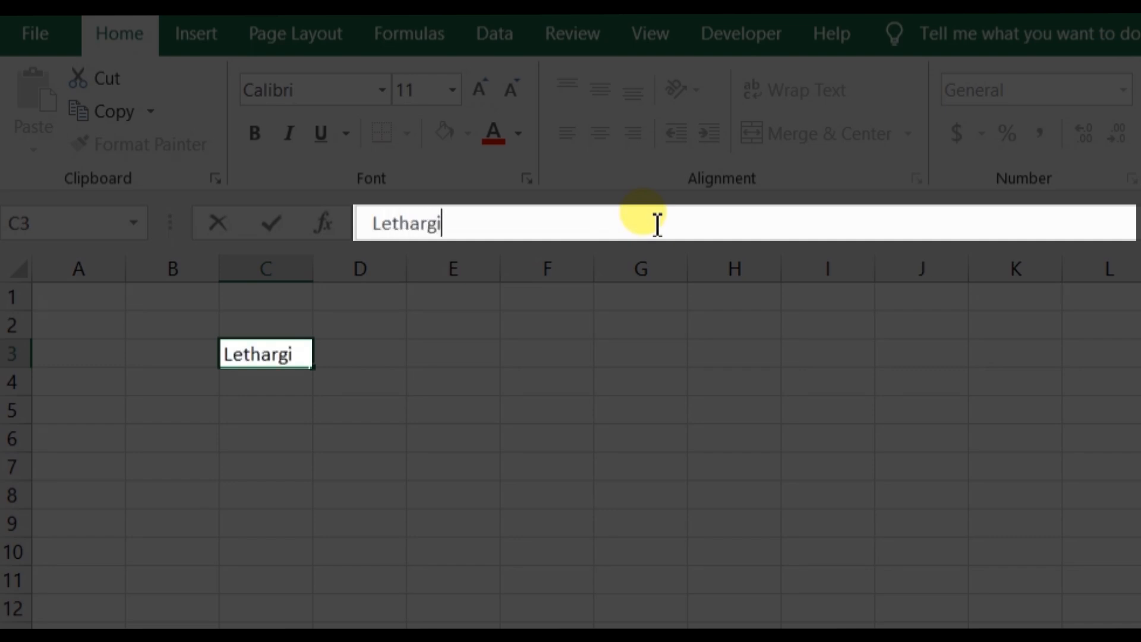
text(c)
key(BackSpace)
key(BackSpace)
key(BackSpace)
key(BackSpace)
key(BackSpace)
key(BackSpace)
key(BackSpace)
key(BackSpace)
key(BackSpace)
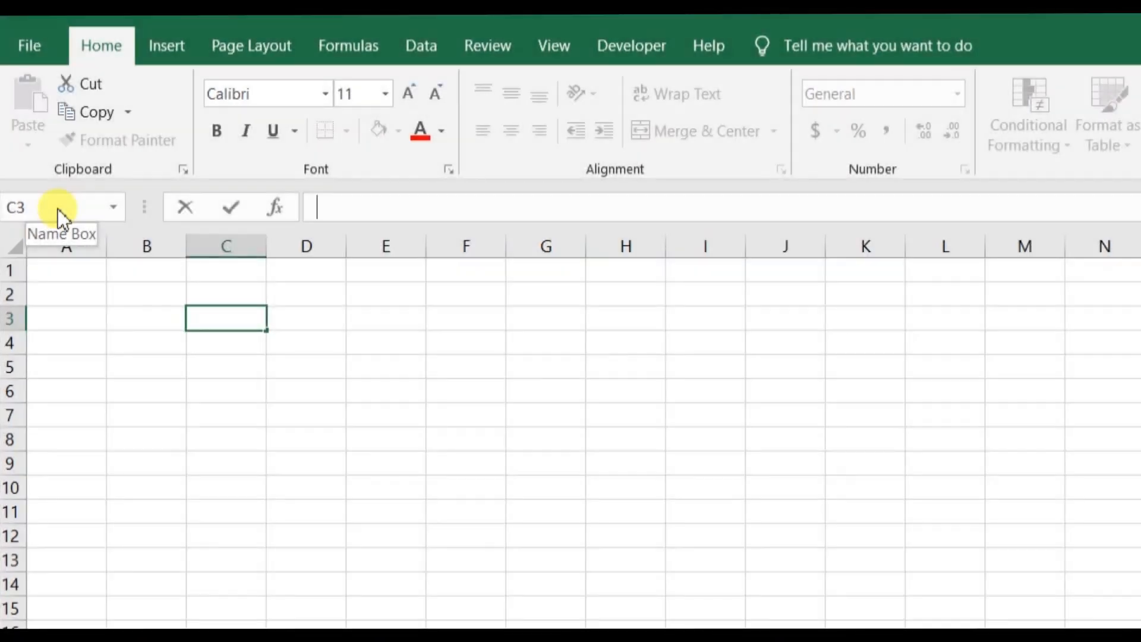
Step: Select D3 and run down column D, then page down through the Orders records
click(309, 321)
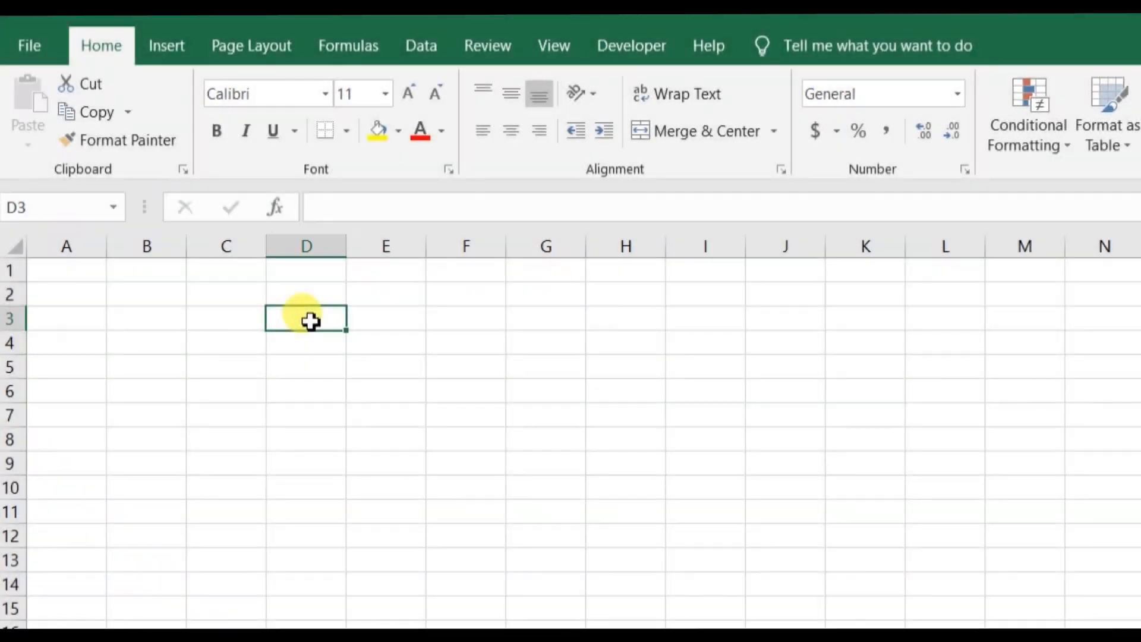
key(Down)
key(Down)
key(Down)
key(Down)
key(Down)
key(Down)
key(Down)
key(Down)
key(Down)
key(Down)
key(Down)
key(Down)
key(Down)
key(Down)
key(Down)
key(Down)
key(Down)
key(Down)
key(Down)
key(Down)
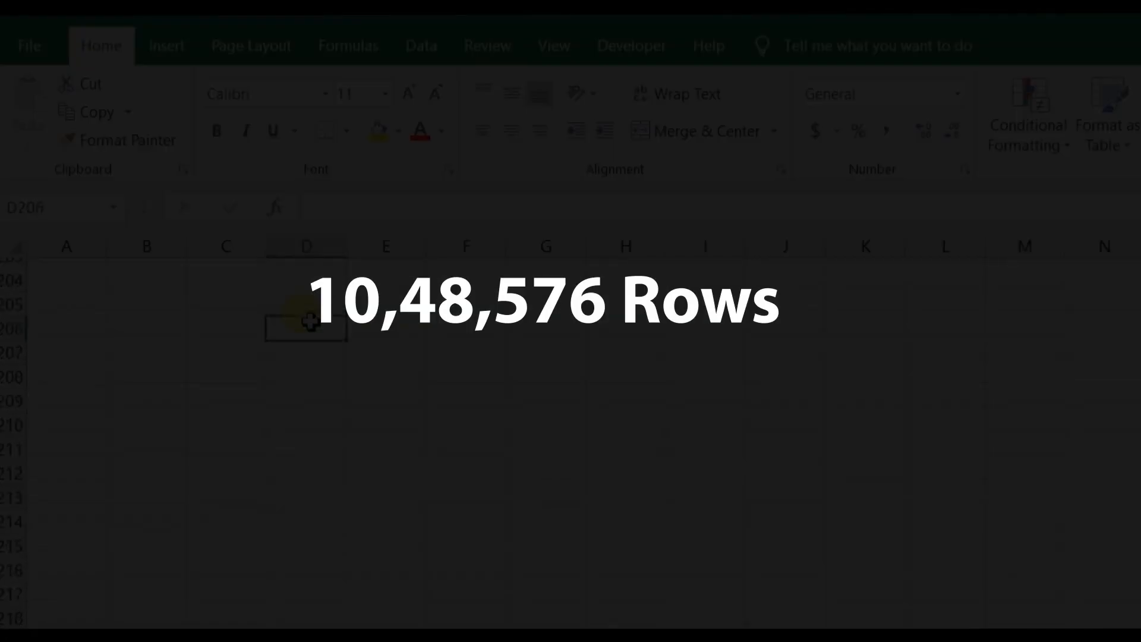
key(Down)
key(Down)
key(Down)
key(Down)
key(Down)
key(Down)
key(Down)
key(Down)
key(Down)
key(Down)
key(Down)
key(Down)
key(Down)
key(Down)
key(Down)
key(Down)
key(Down)
key(Down)
key(Down)
key(Down)
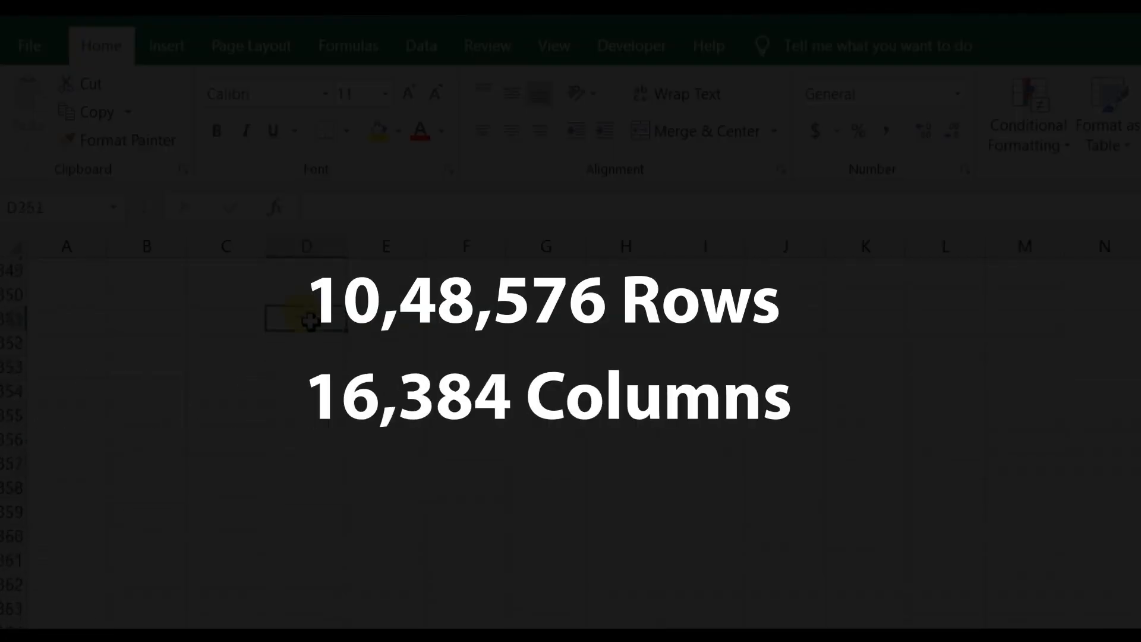
scroll(309, 321, right, 20)
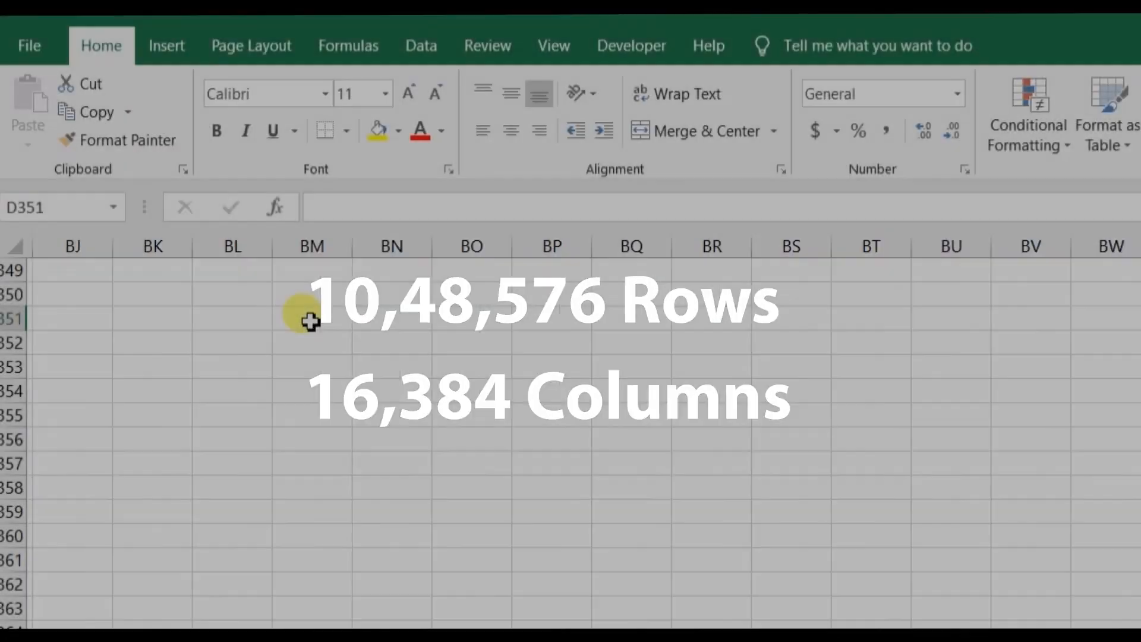
scroll(309, 321, right, 5)
key(Down)
key(Down)
key(Down)
key(Down)
key(Down)
key(Down)
key(Down)
key(Down)
key(Down)
key(Down)
key(Down)
key(Down)
key(Down)
key(Down)
key(Down)
key(Down)
key(Down)
key(Down)
key(Down)
key(Down)
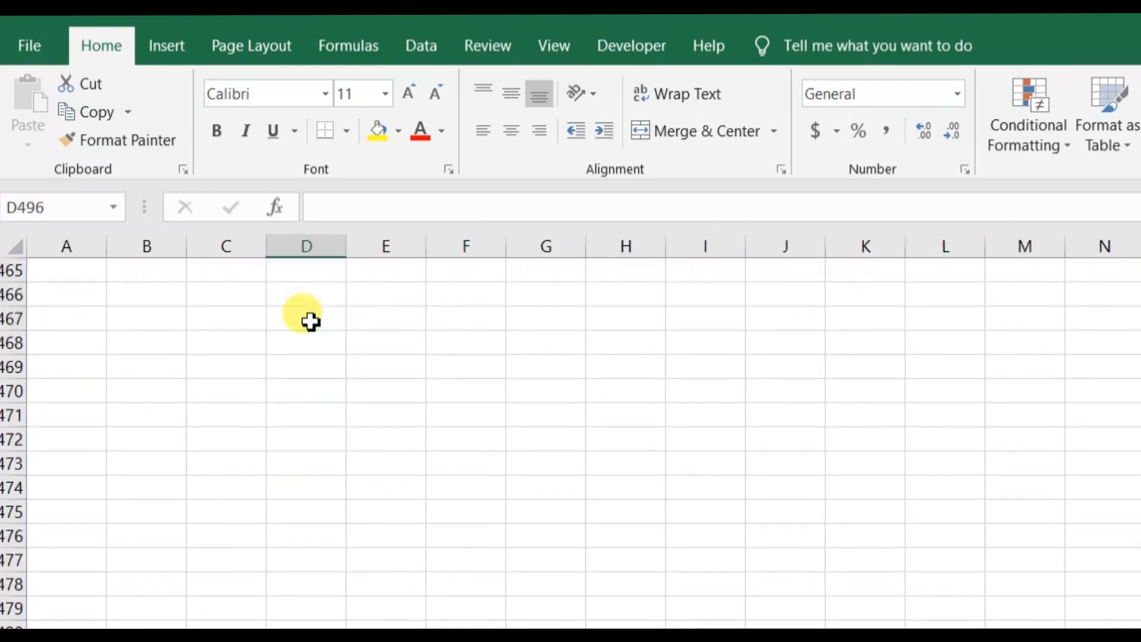
key(Down)
key(Down)
key(Down)
key(Down)
key(Down)
key(Down)
key(Down)
key(Down)
key(Down)
key(Down)
key(Down)
key(Down)
key(Down)
key(Down)
key(Down)
key(Down)
key(Down)
key(Down)
key(Down)
key(Down)
scroll(311, 322, right, 2)
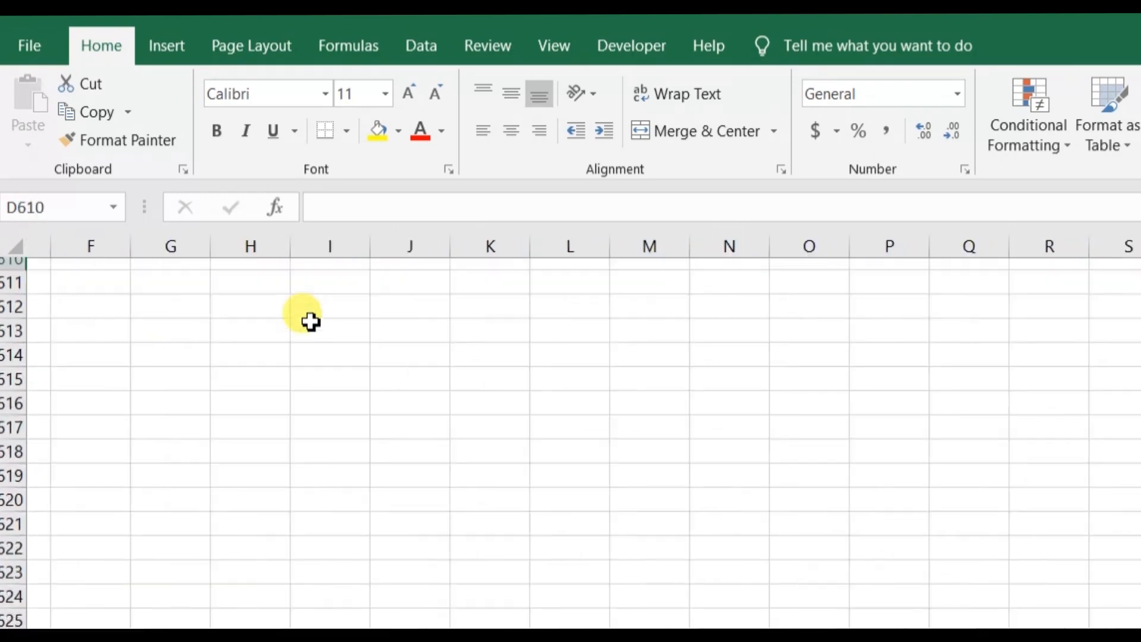
scroll(311, 322, right, 2)
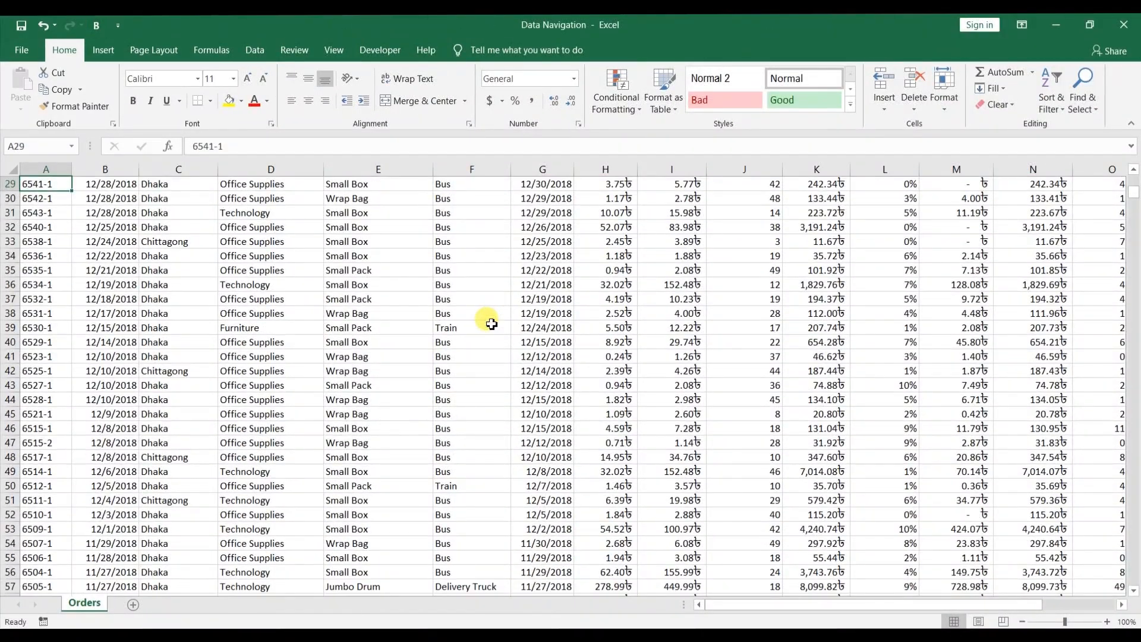
key(Page_Down)
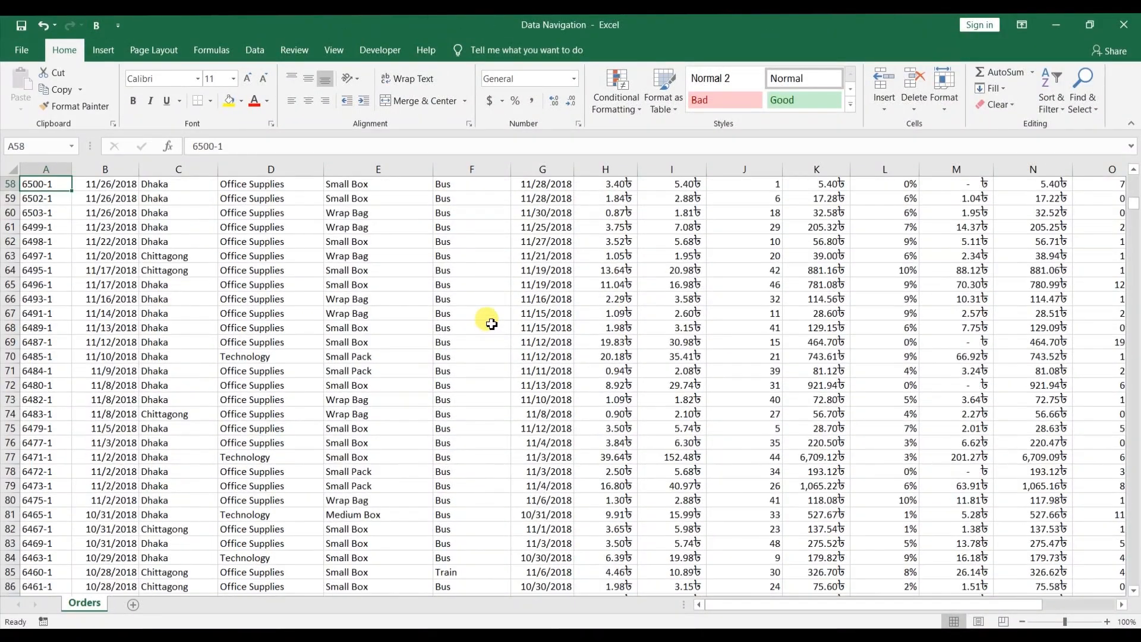
key(Page_Down)
key(Page_Down)
key(Page_Down)
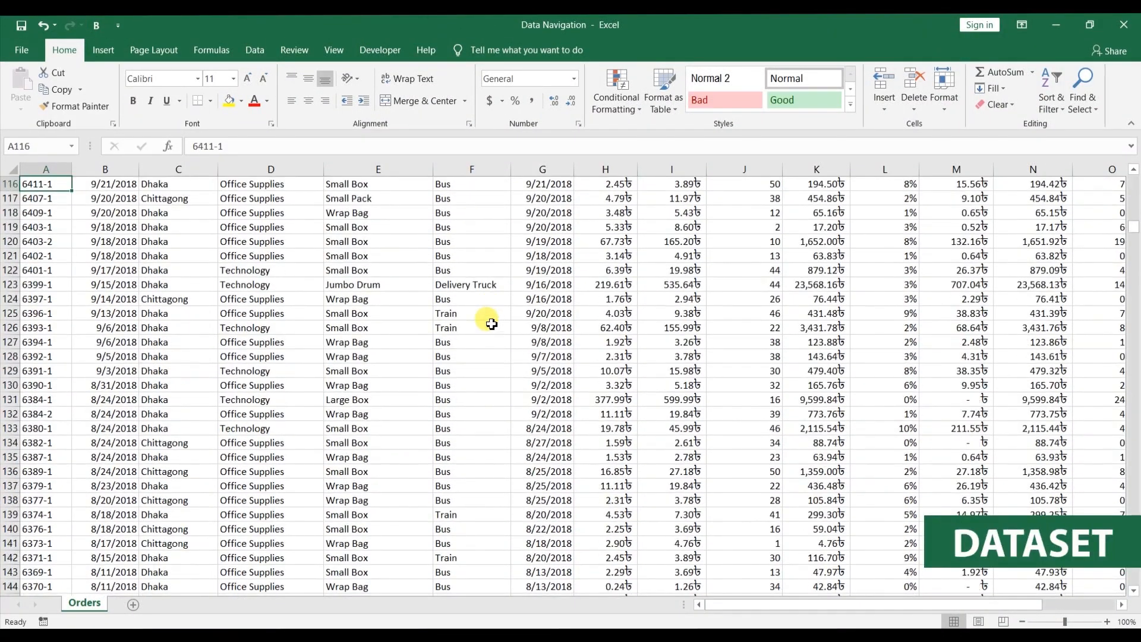
Step: Page down two more screens of order records to reach row 232
key(Page_Down)
key(Page_Down)
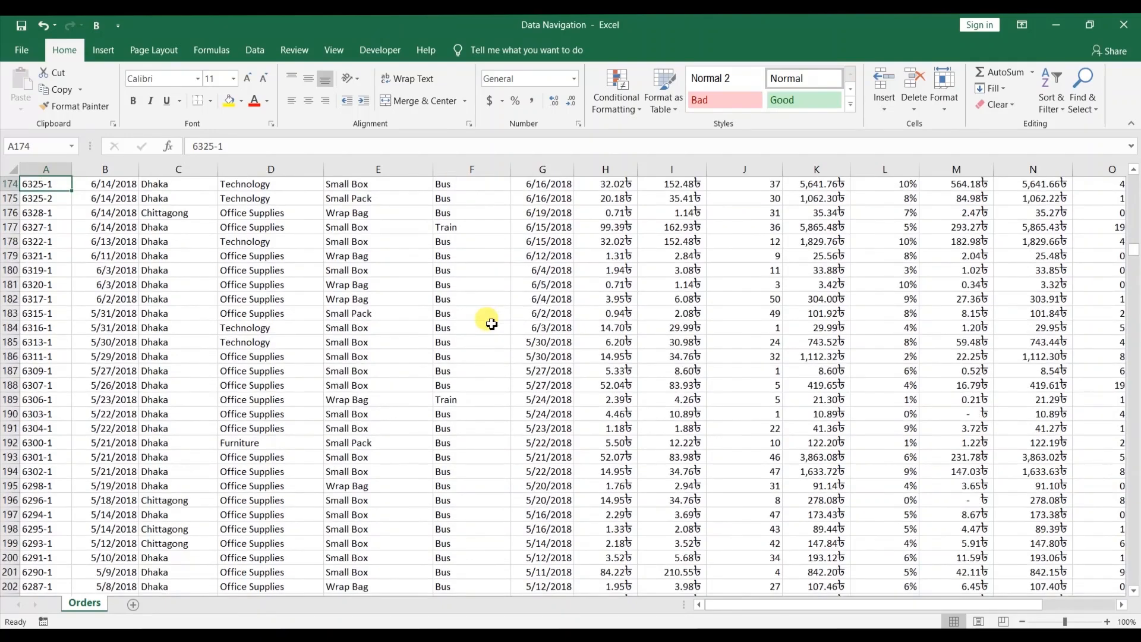
key(Page_Down)
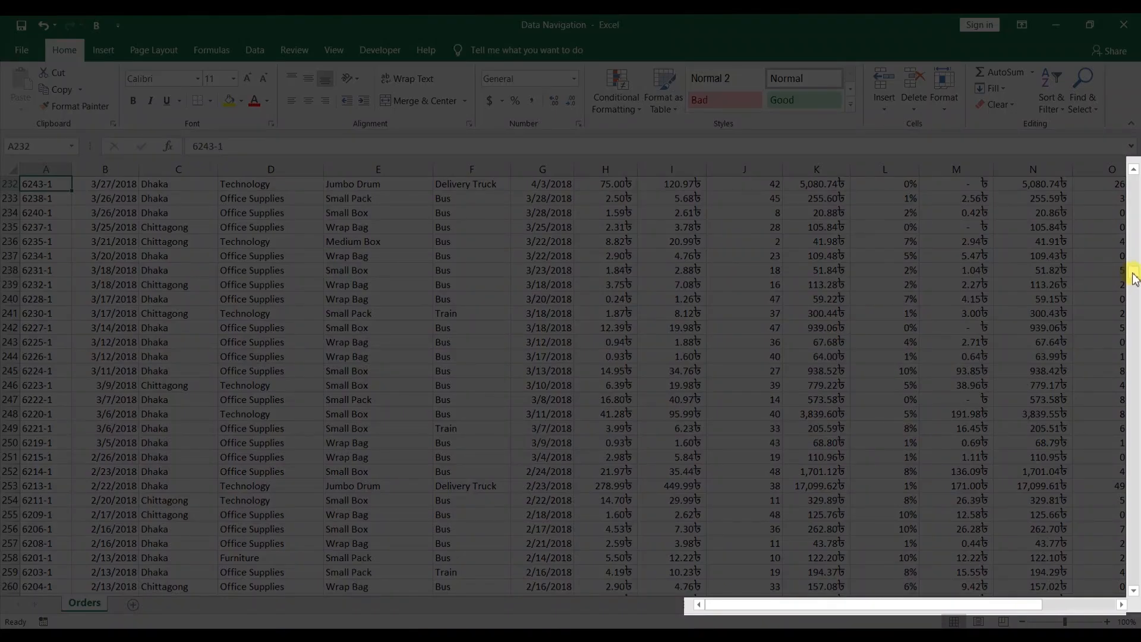
Step: Scroll back to row 1 so the Order No and Order Date headers show
drag(1135, 278, 1131, 184)
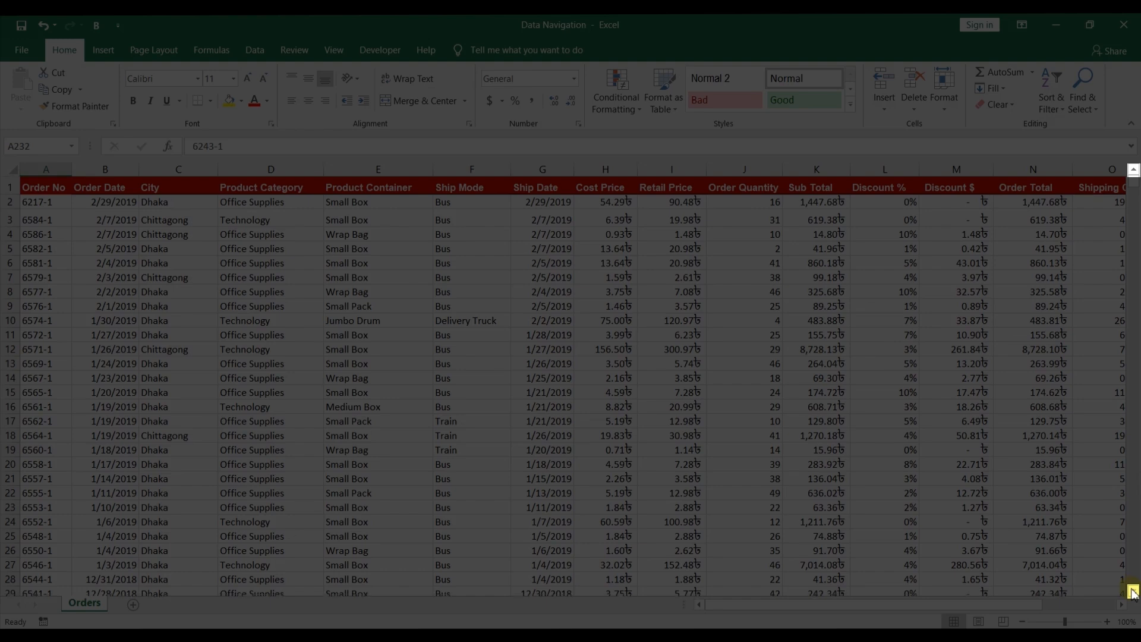
click(1133, 592)
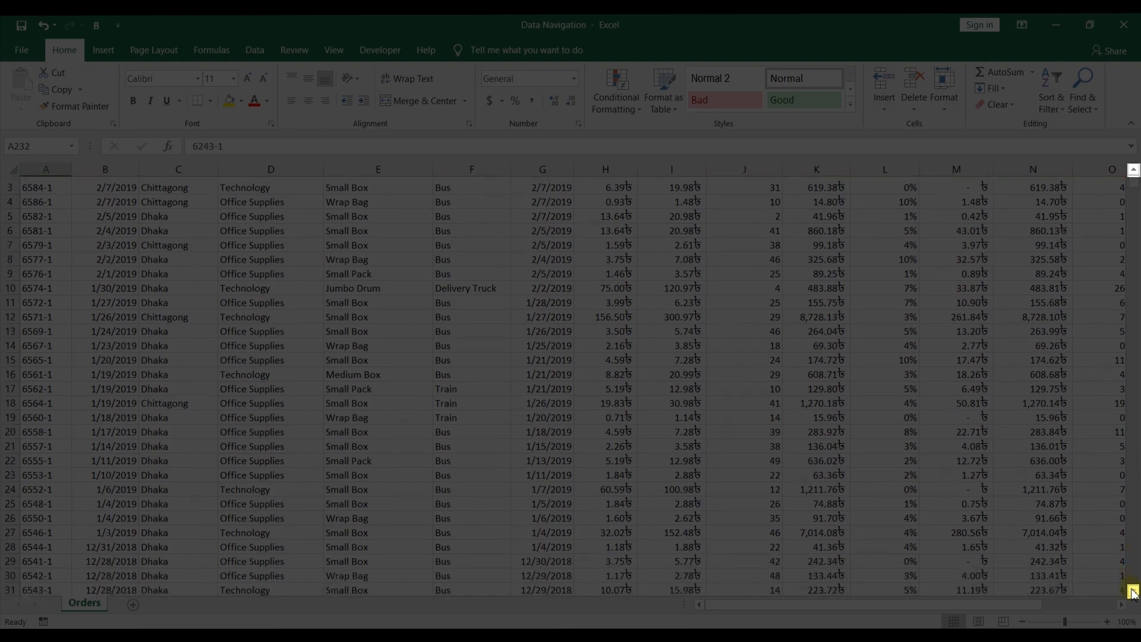
click(1134, 592)
click(1134, 591)
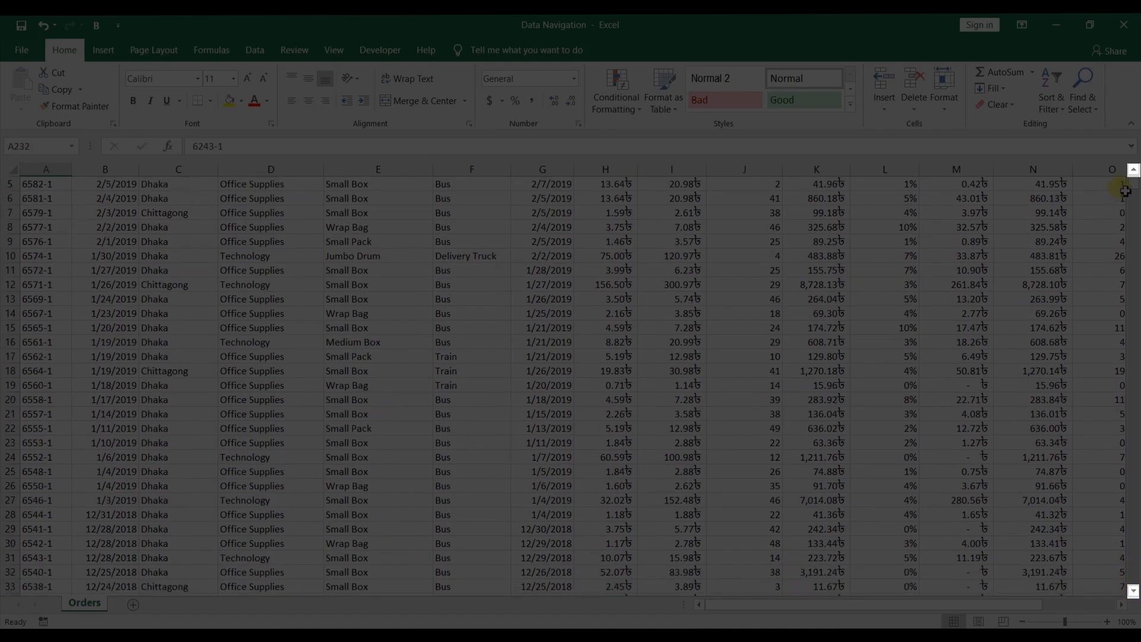
click(1134, 170)
click(1134, 170)
click(1134, 170)
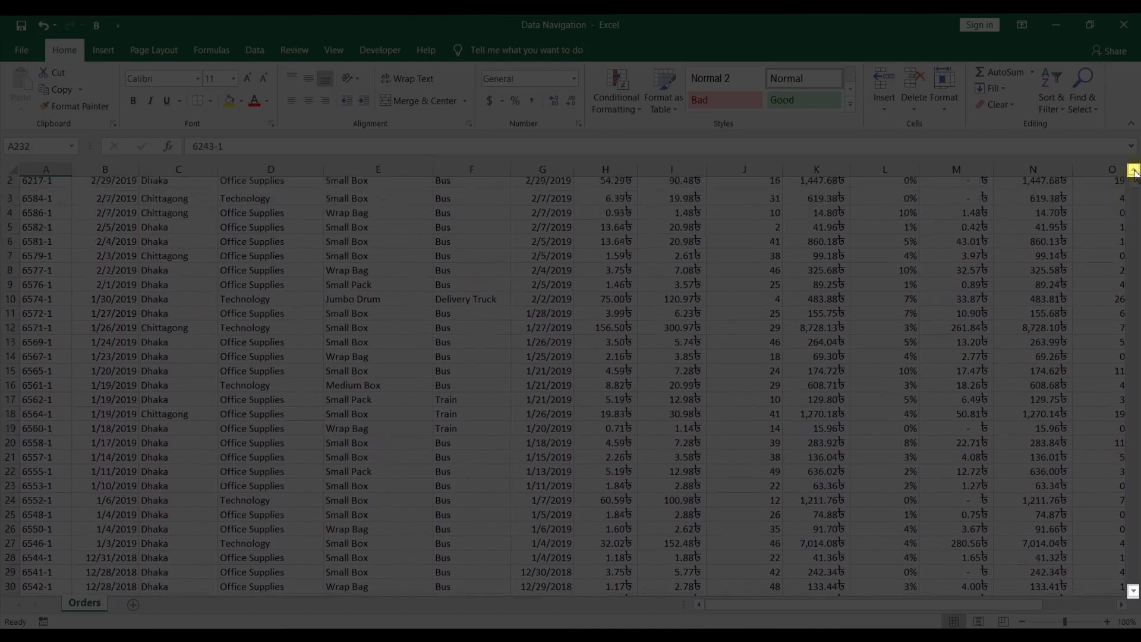
click(1134, 170)
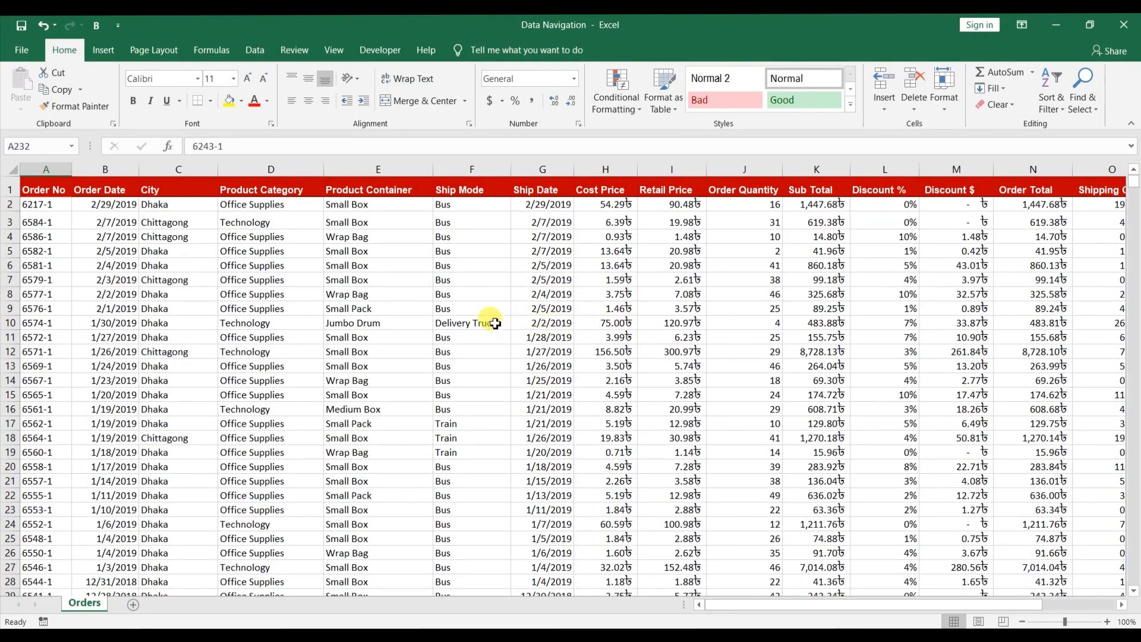
Step: From Delivery Truck cell F10, step up, down, left and right, then page up and down
click(495, 324)
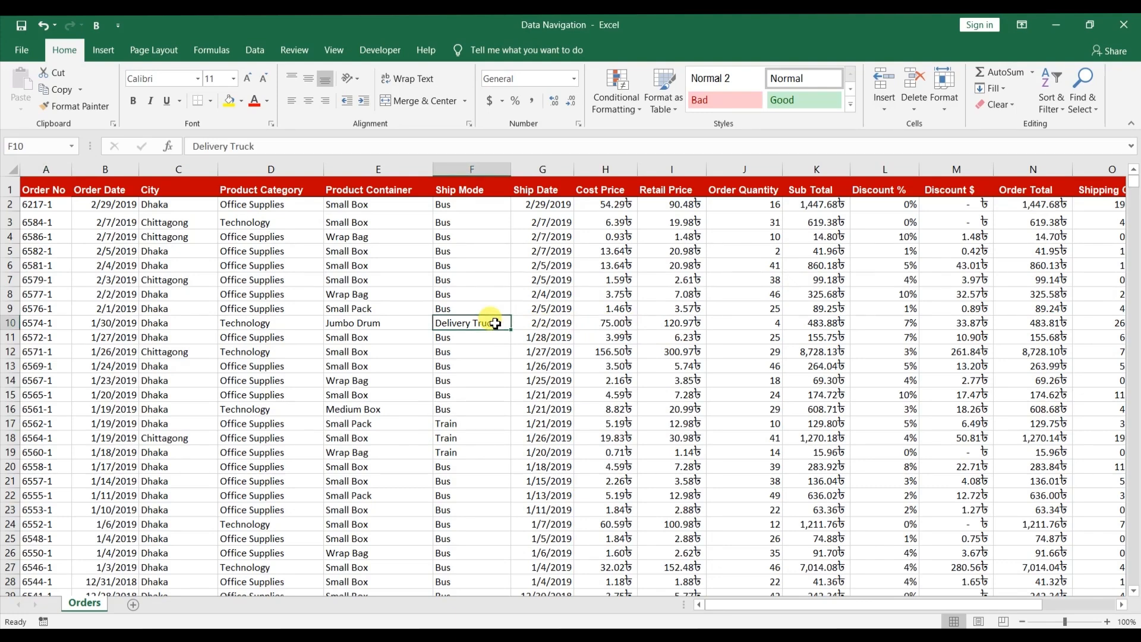
key(Up)
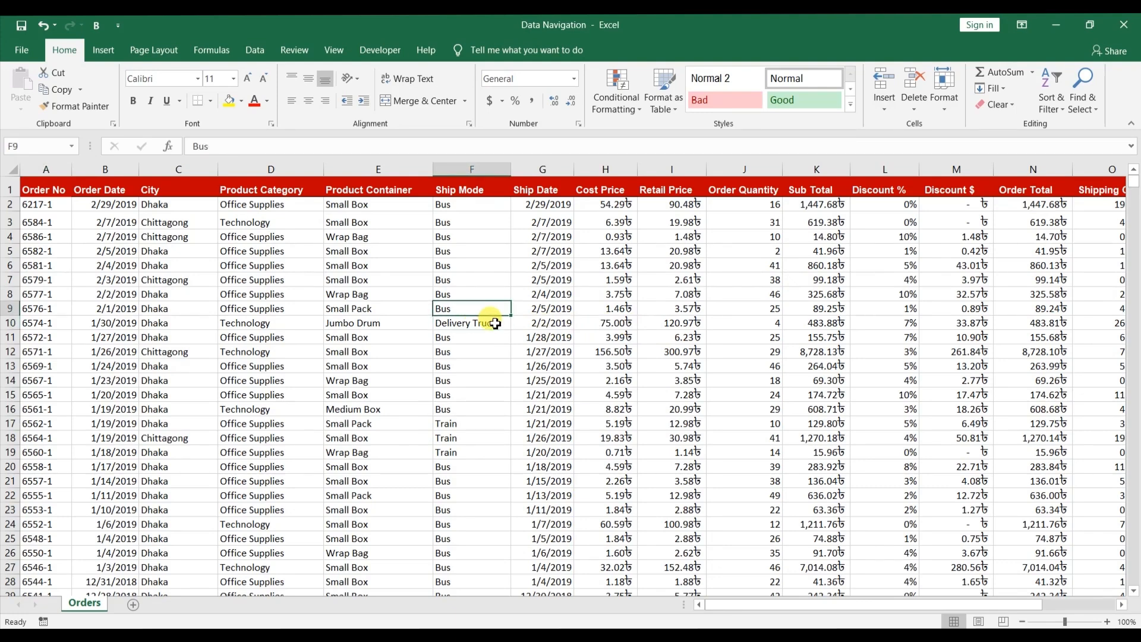
key(Down)
key(Left)
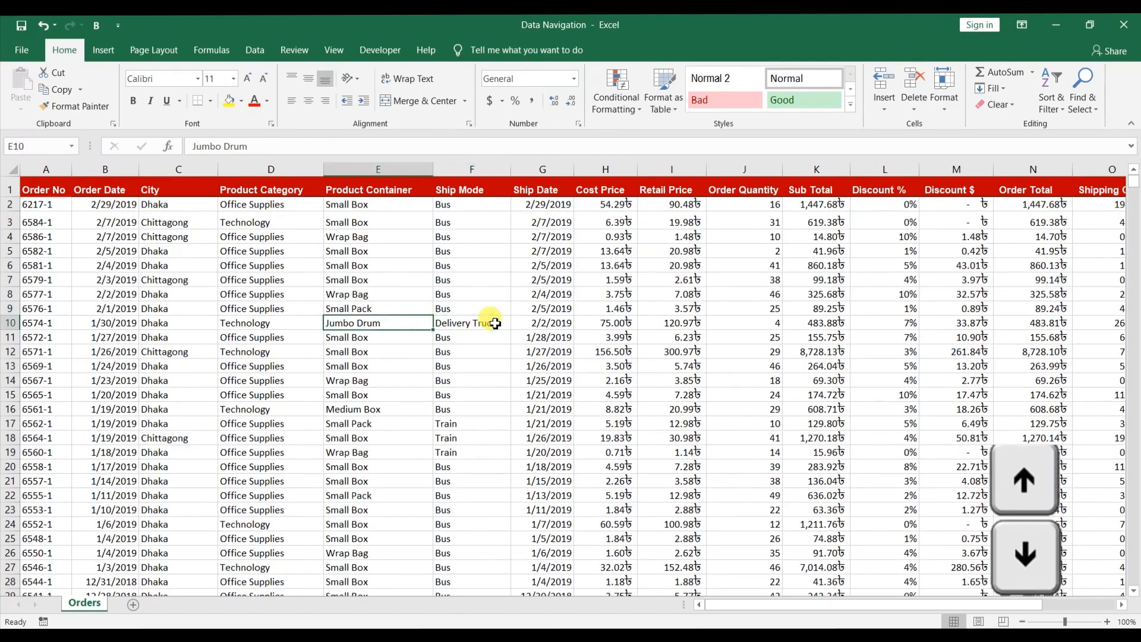
key(Right)
key(Right)
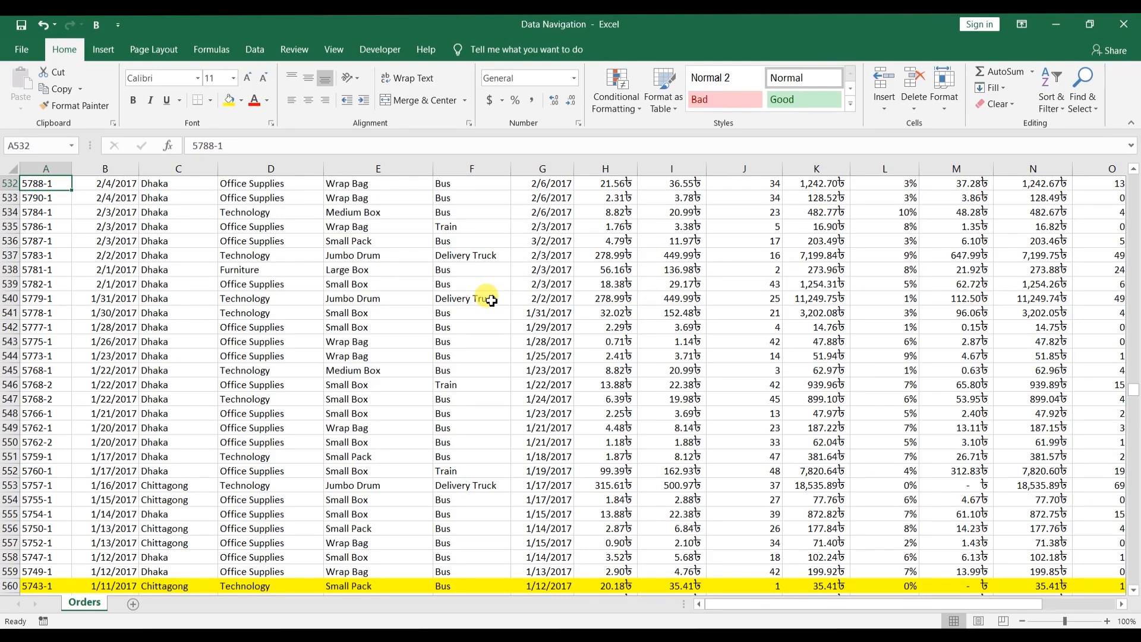
key(Page_Up)
key(Page_Down)
key(Page_Down)
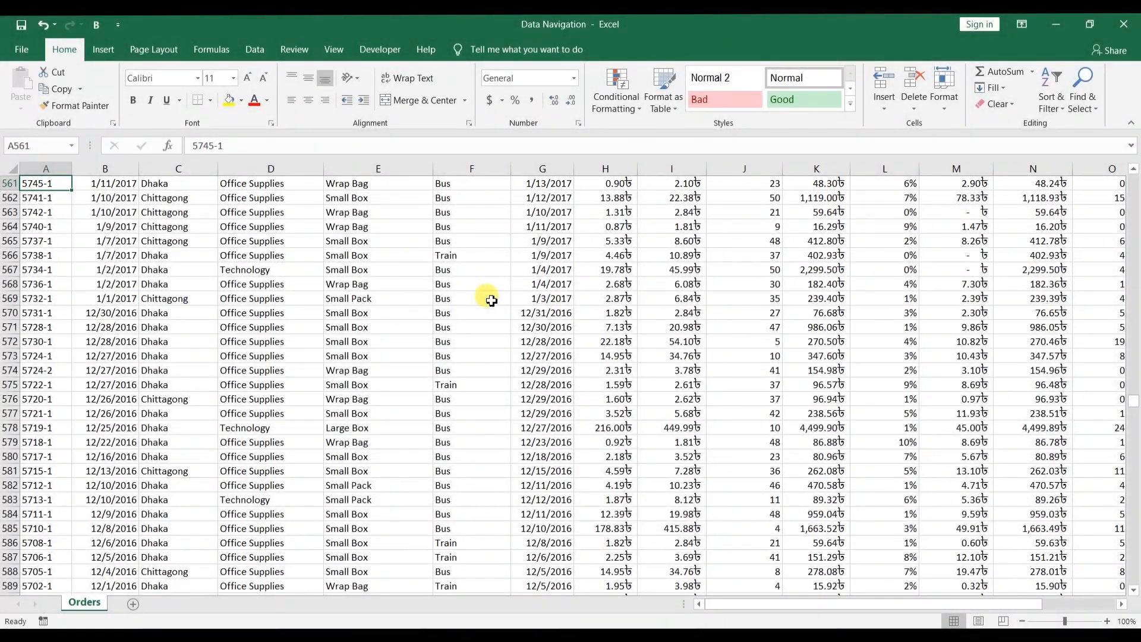
Step: Page up and down through the orders, then jump to cell A1 with Ctrl+Home
key(Page_Up)
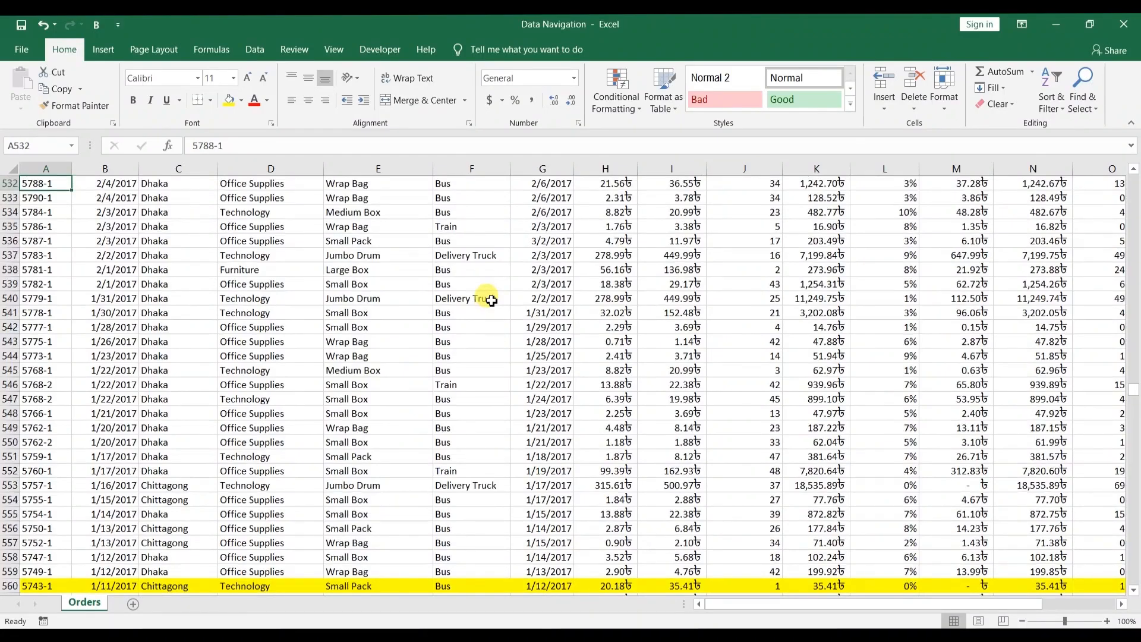
key(Page_Down)
key(Page_Up)
key(Page_Up)
key(Page_Up)
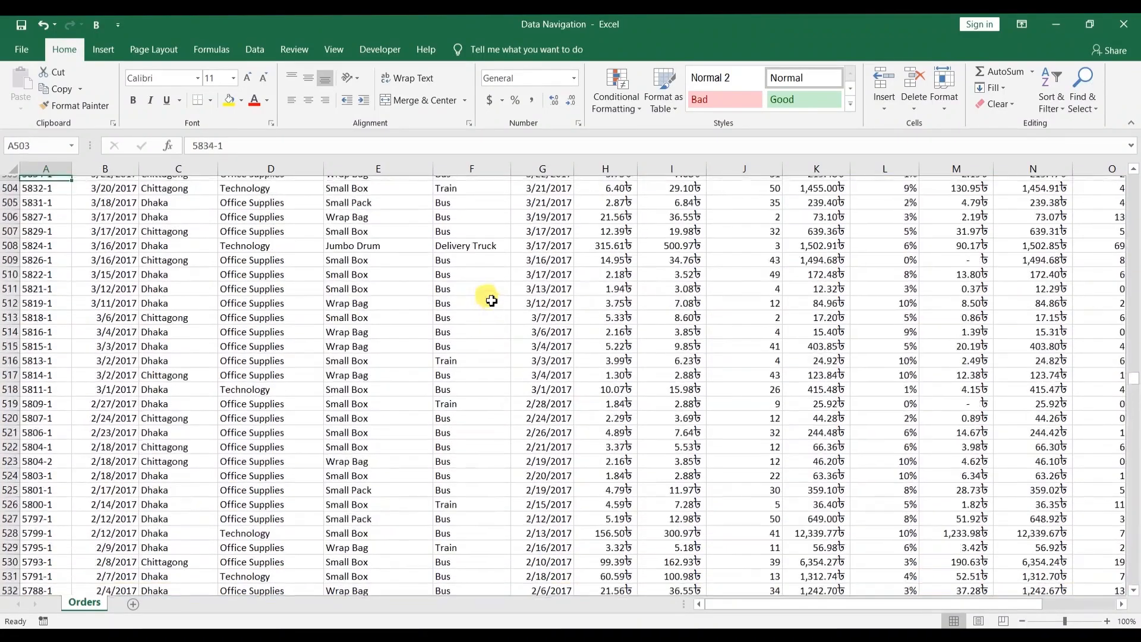
key(Page_Up)
key(Page_Up)
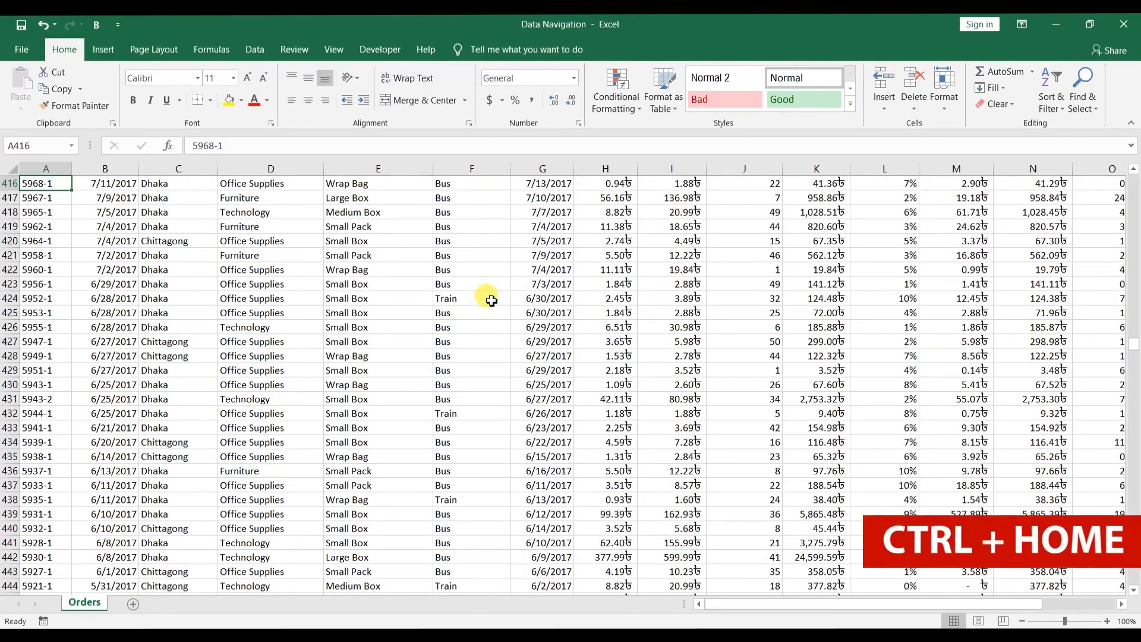
key(ctrl+Home)
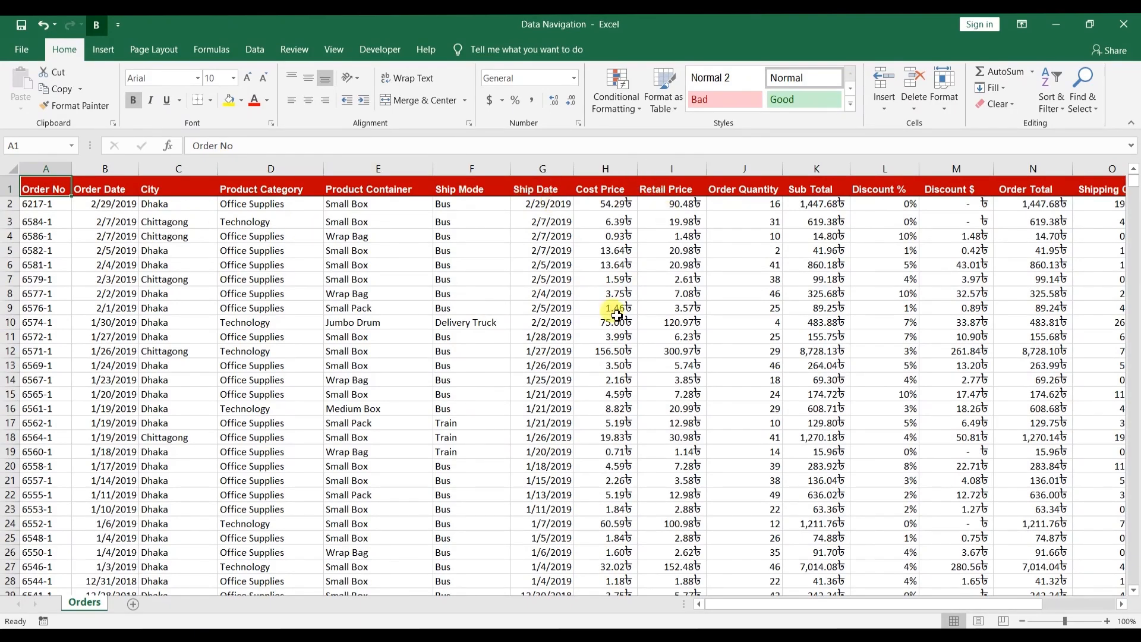
Step: Page down the orders list twice more and return to the top with Ctrl+Home
key(Page_Down)
key(Page_Down)
key(Page_Down)
key(Page_Down)
key(Page_Down)
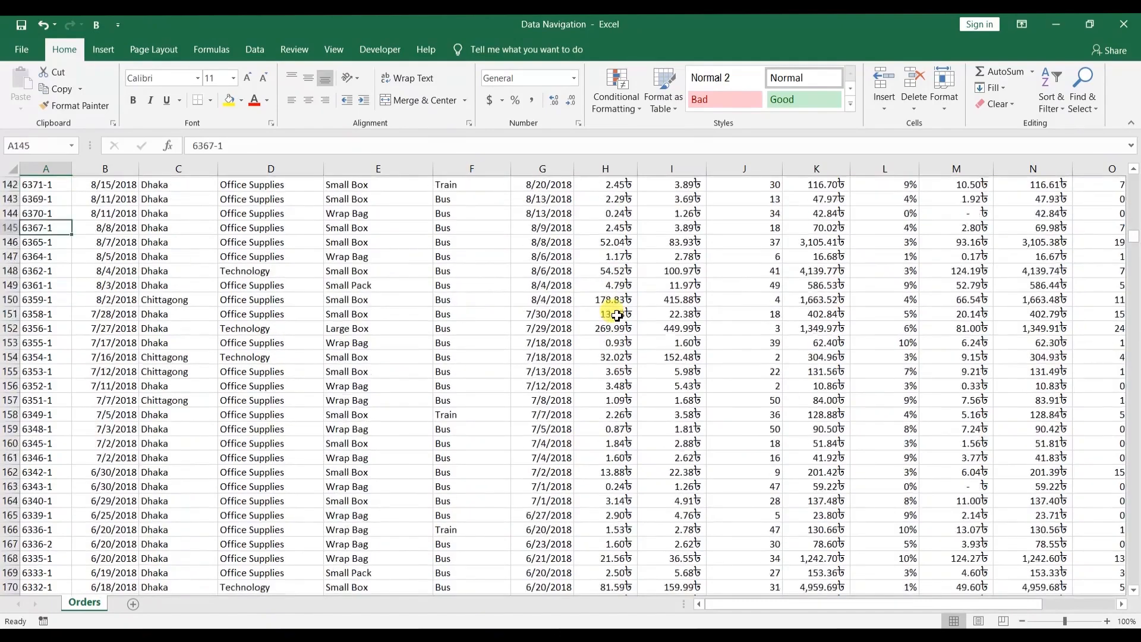
key(Page_Down)
key(Page_Down)
key(Page_Down)
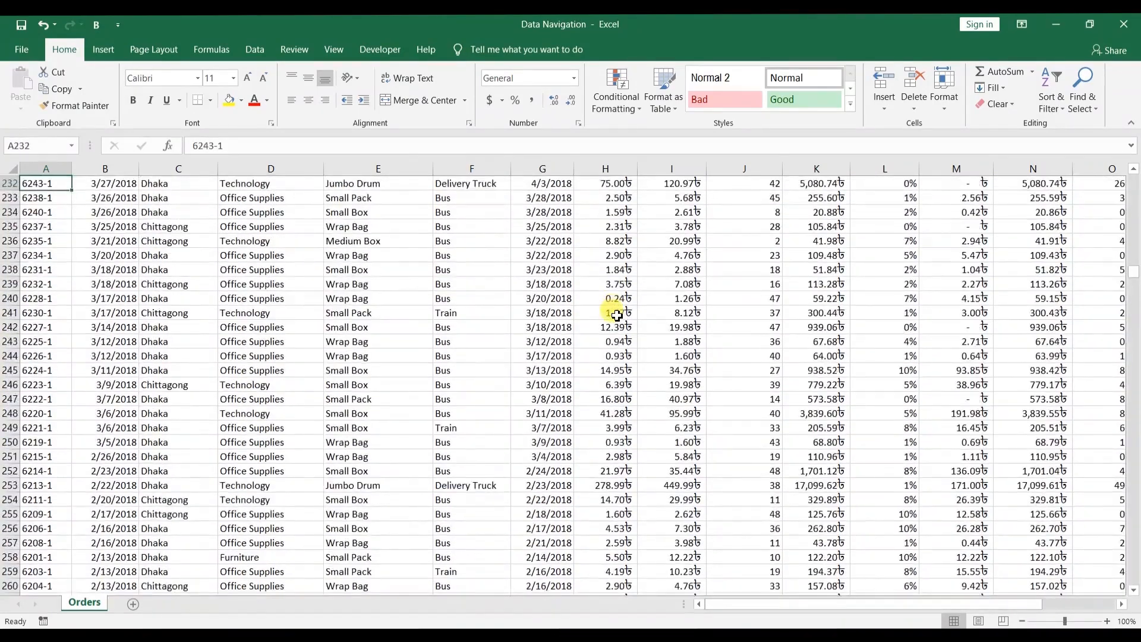
key(ctrl+Home)
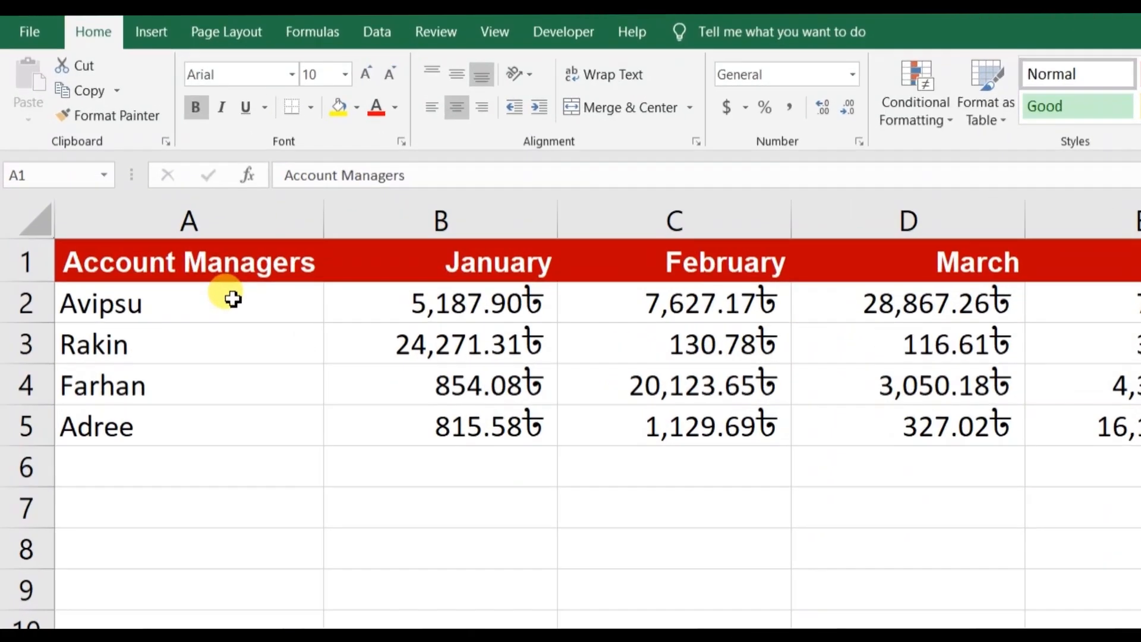
click(232, 300)
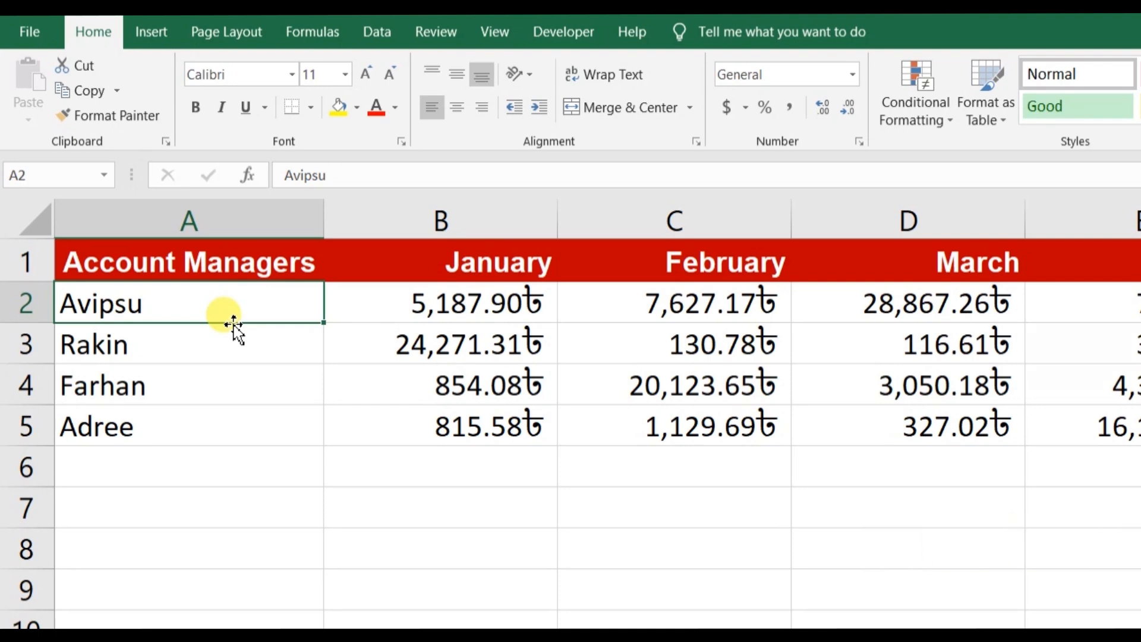
drag(229, 326, 210, 515)
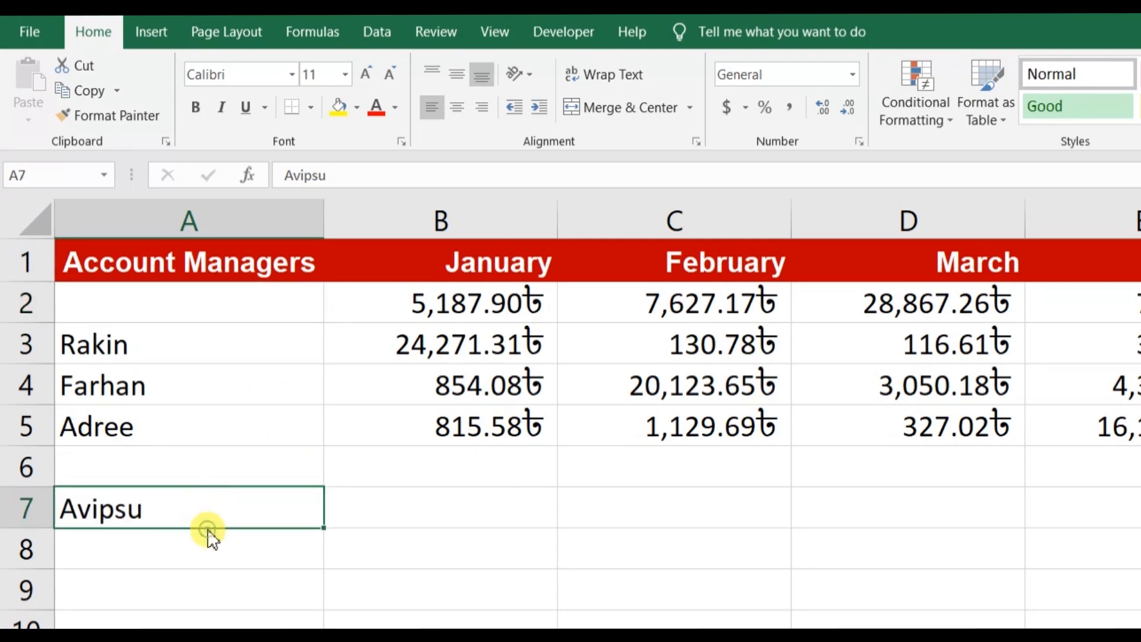
drag(210, 532, 244, 314)
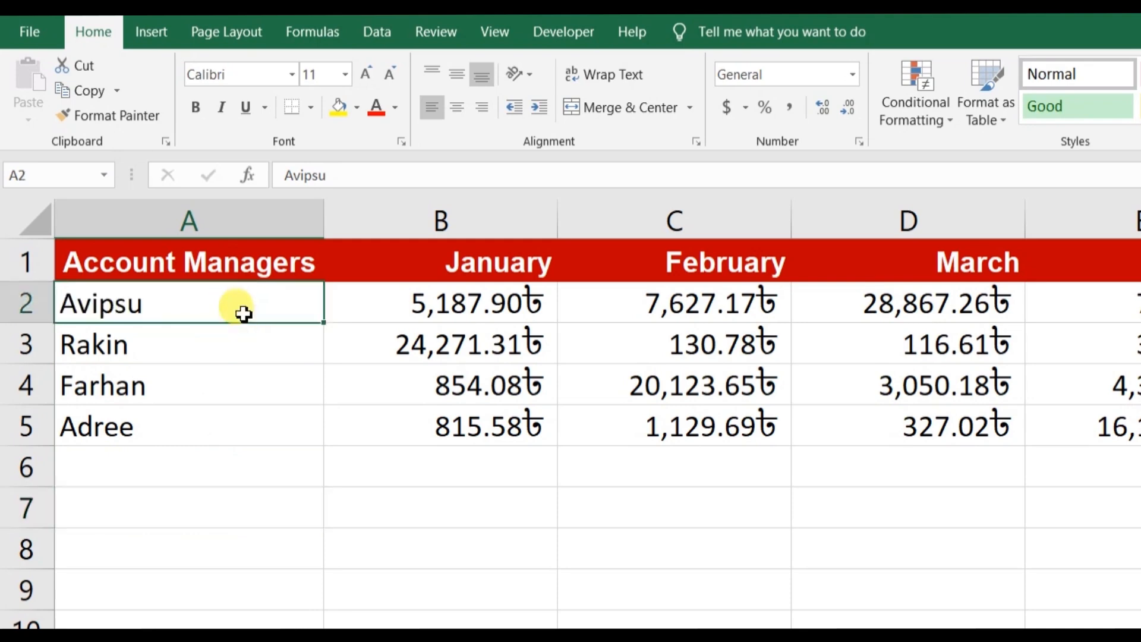
double_click(326, 325)
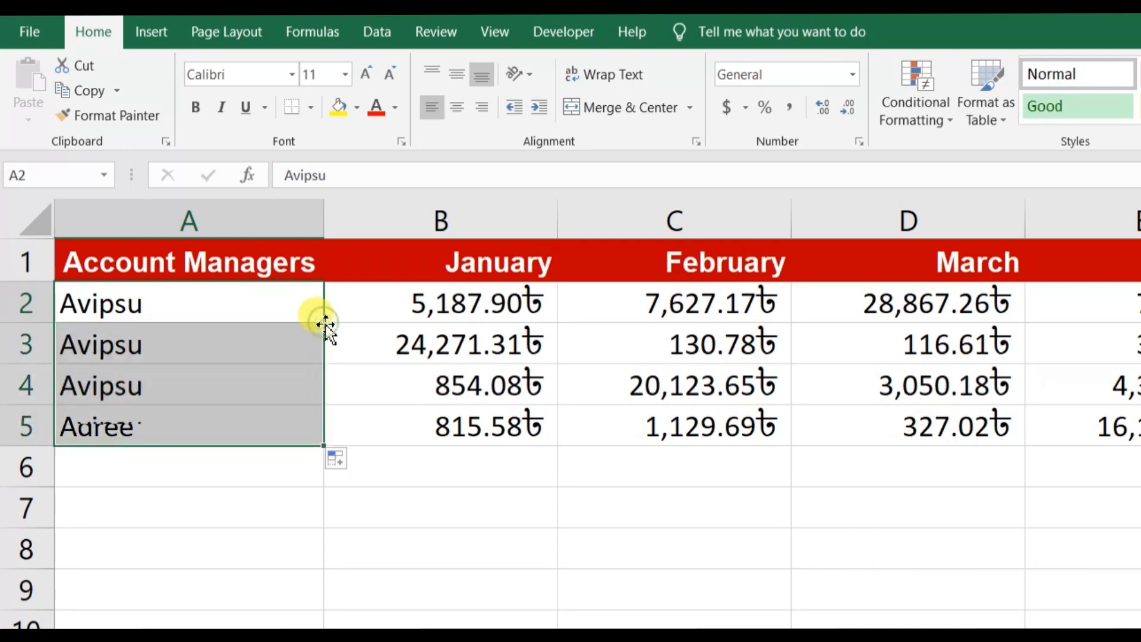
key(ctrl+z)
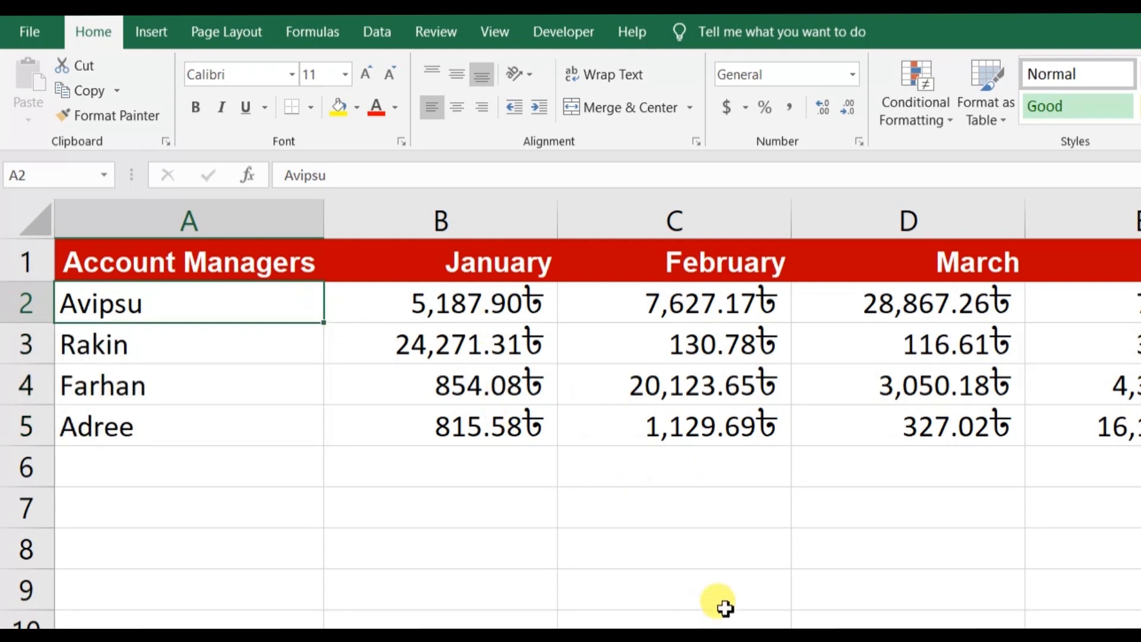
Step: Click C8, A2, B2 and A3 singly, drag across A2:B2, then drag-select the block A2:C5
click(727, 549)
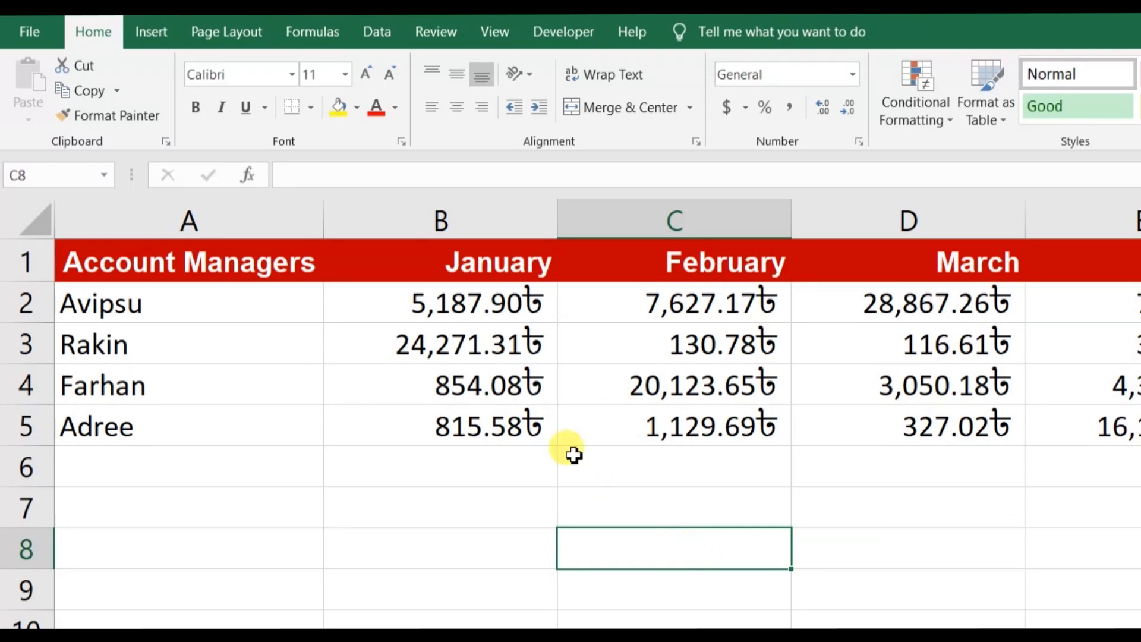
click(263, 305)
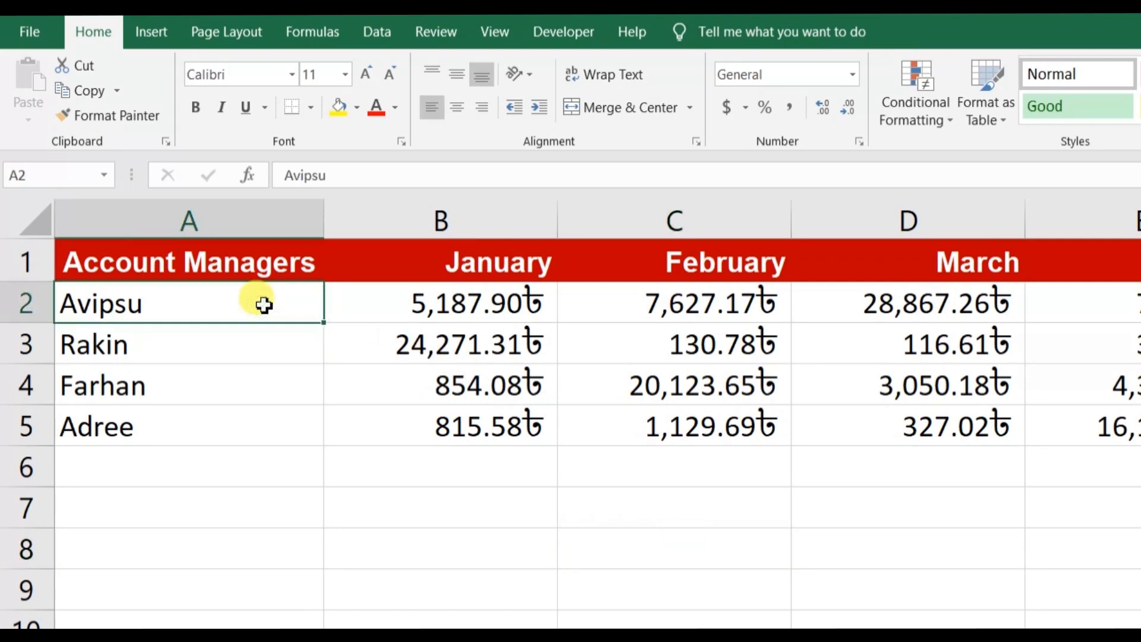
click(382, 299)
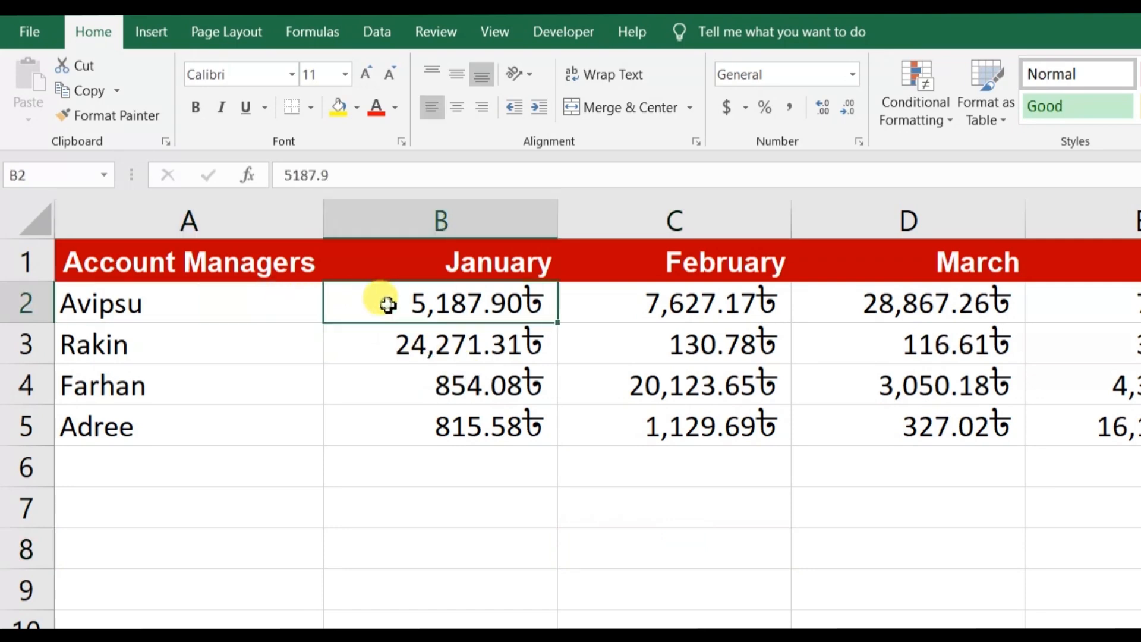
click(291, 339)
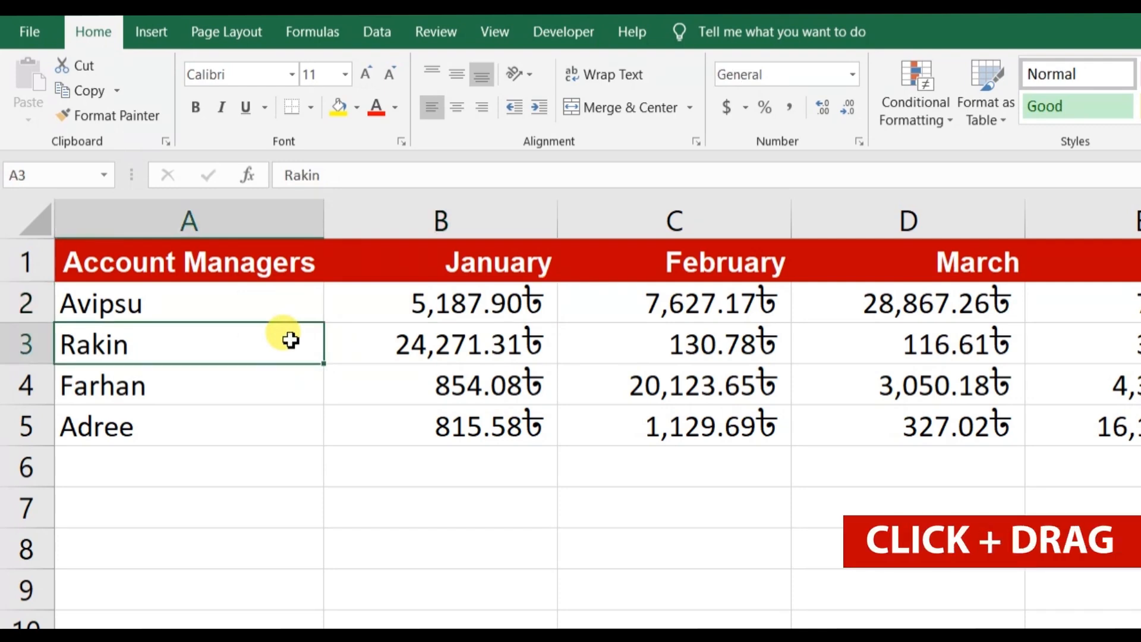
click(247, 303)
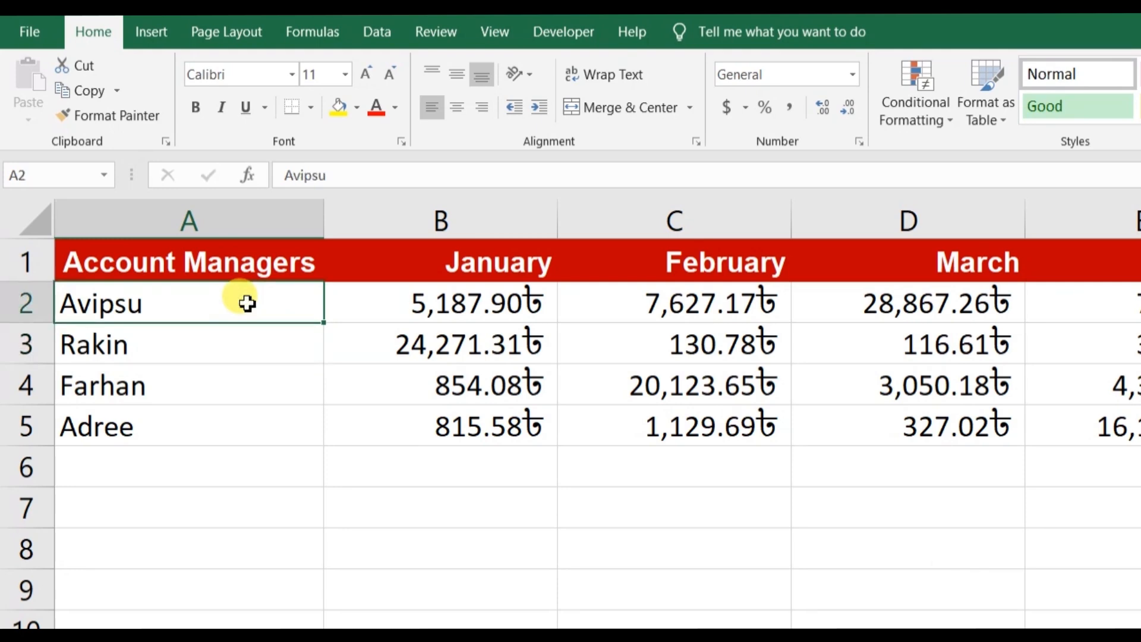
drag(245, 311, 370, 316)
drag(271, 299, 694, 422)
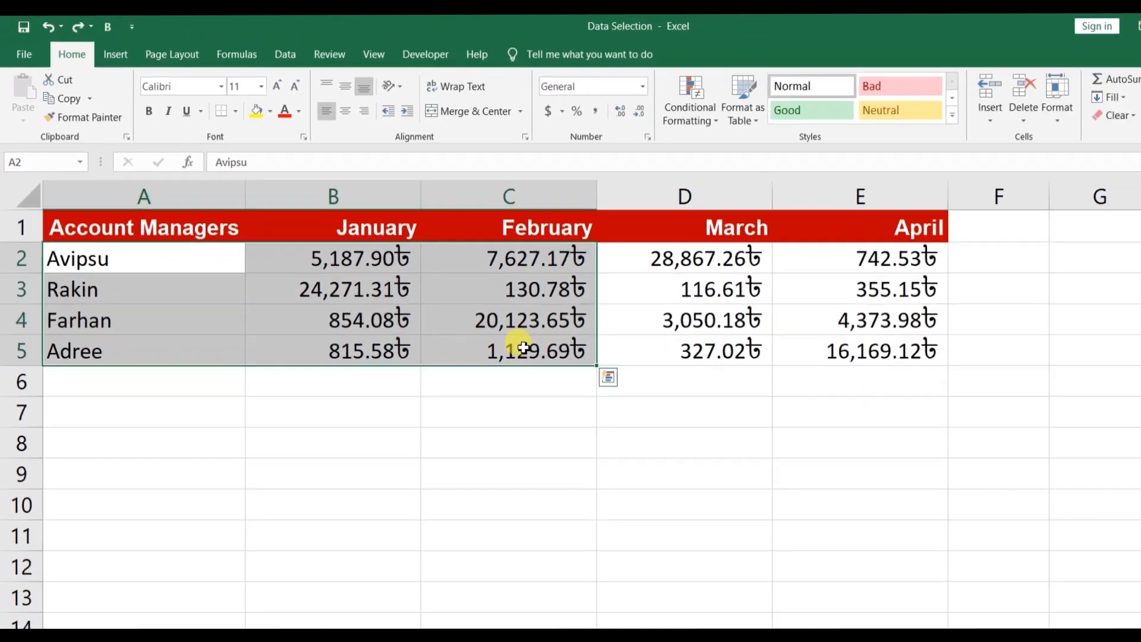
click(523, 348)
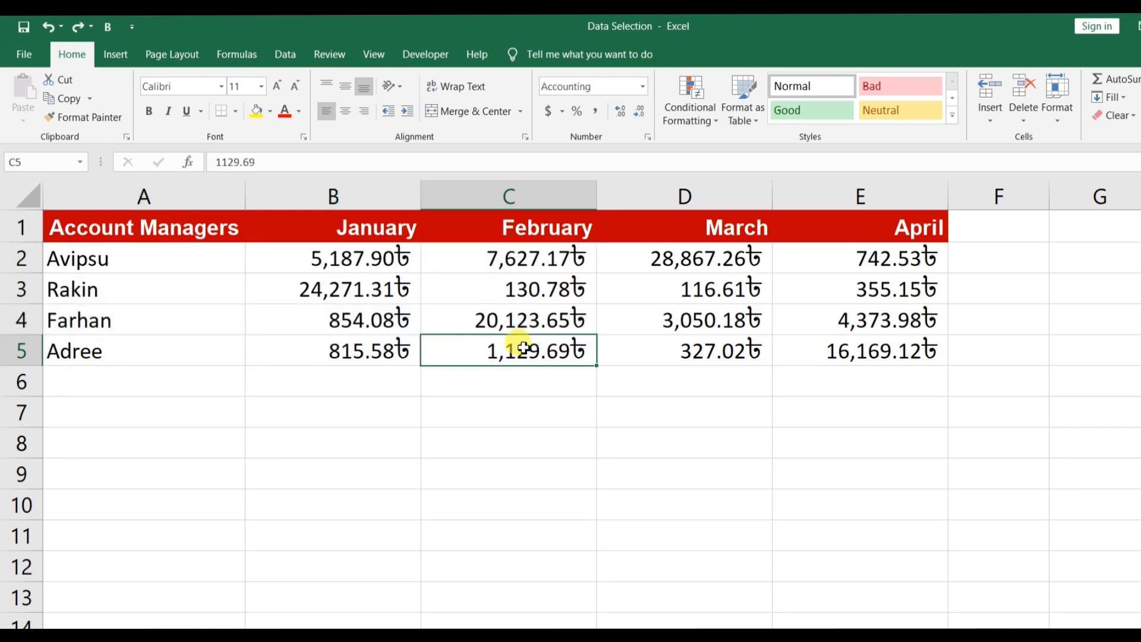
click(294, 196)
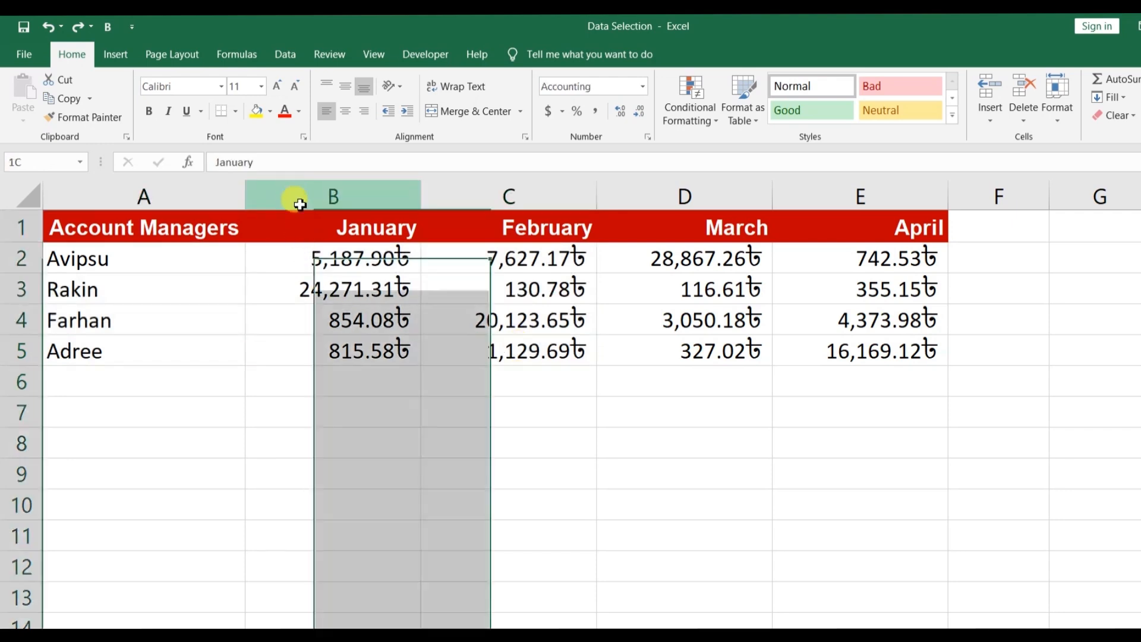
click(23, 289)
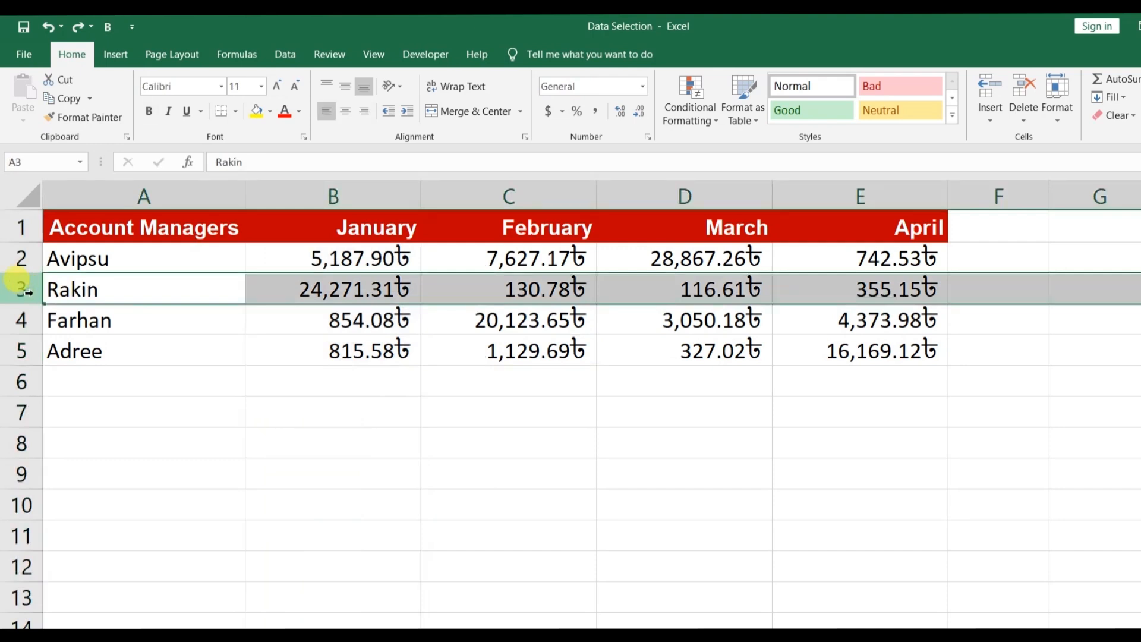
click(123, 261)
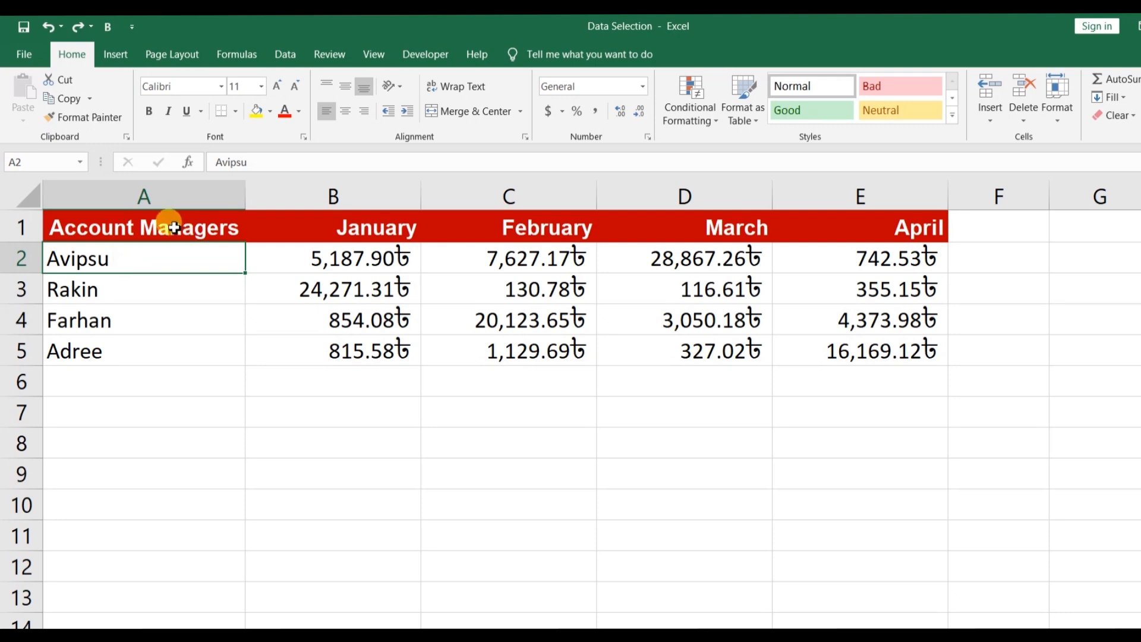
drag(174, 227, 855, 353)
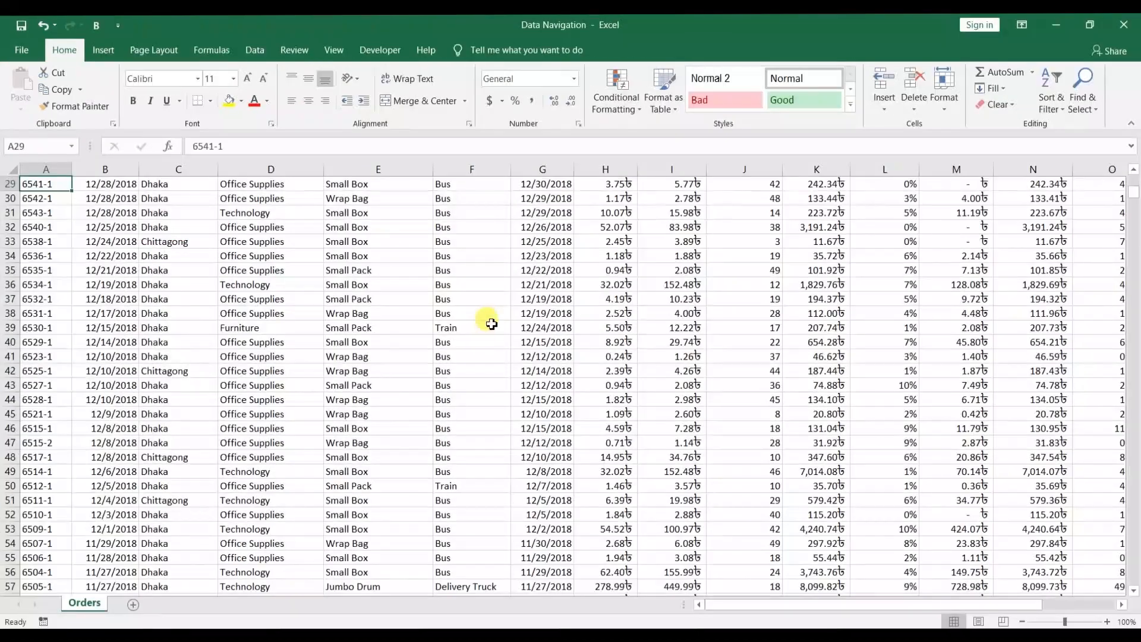
key(Page_Down)
key(Page_Down)
key(Page_Down)
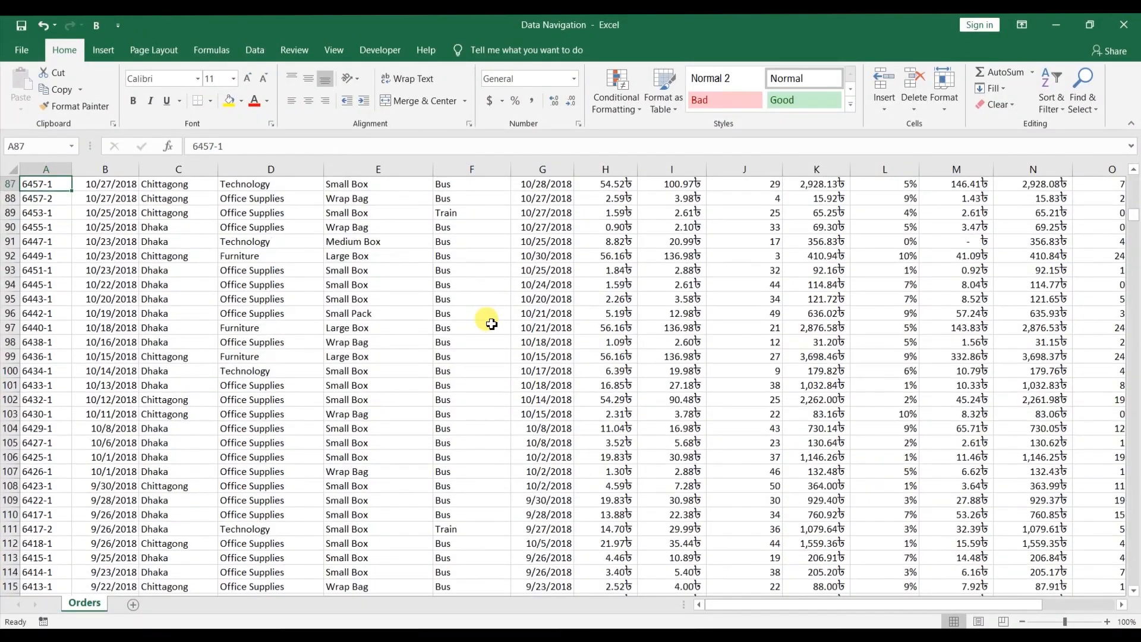
key(Page_Down)
key(Page_Down)
key(Page_Down)
key(Page_Down)
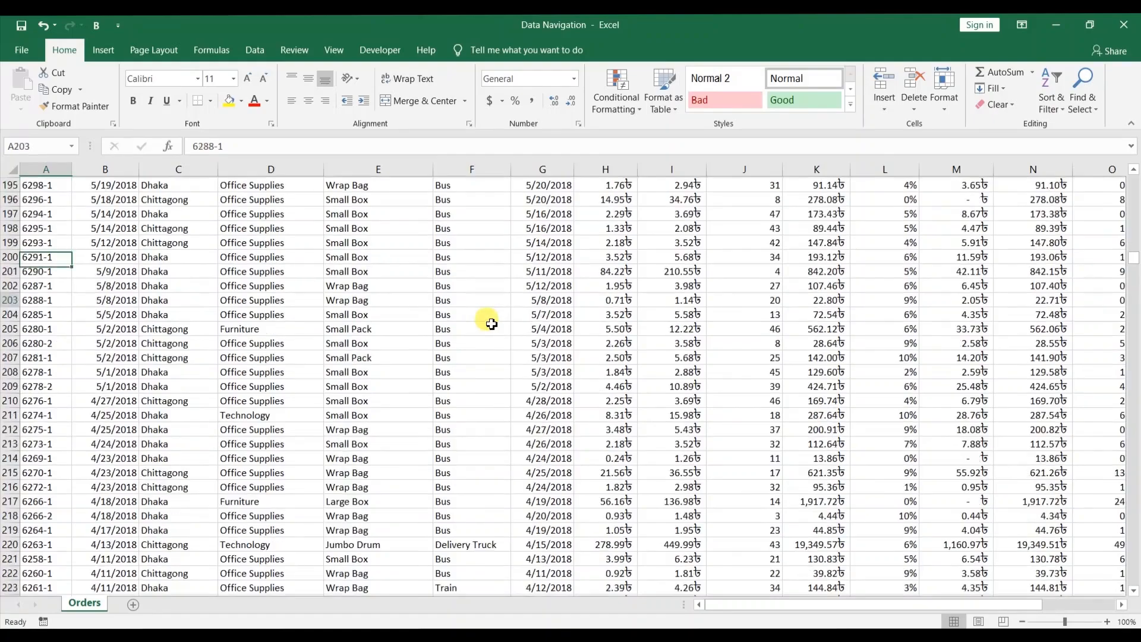
key(Page_Down)
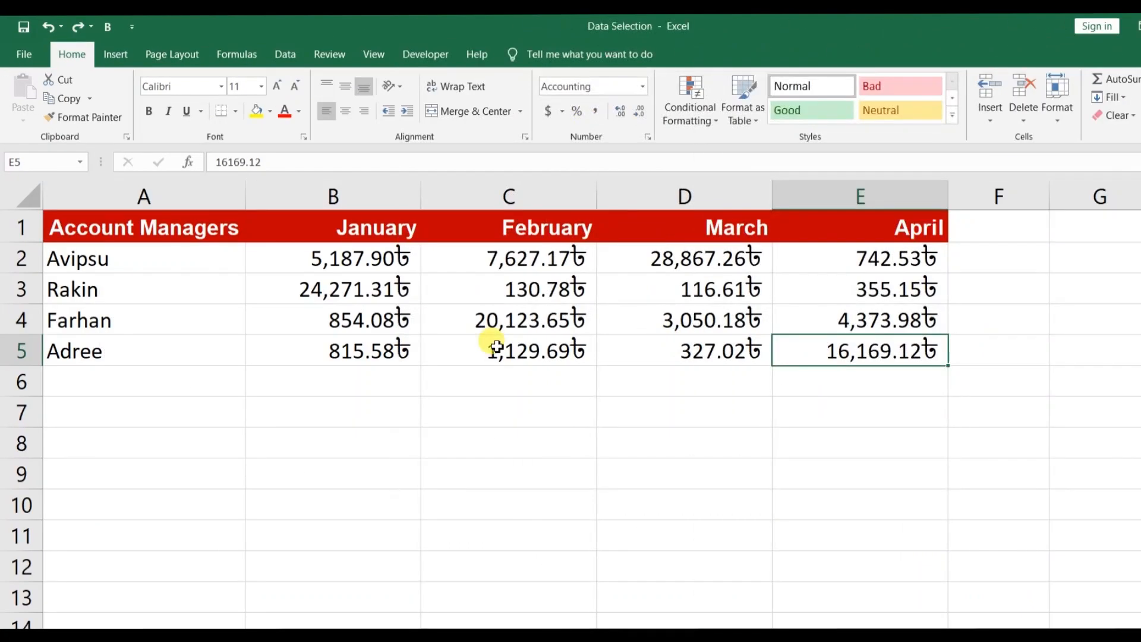
Step: Select the whole sales table A1:E5, then select it again with Ctrl+A from the 130.78 cell
click(221, 228)
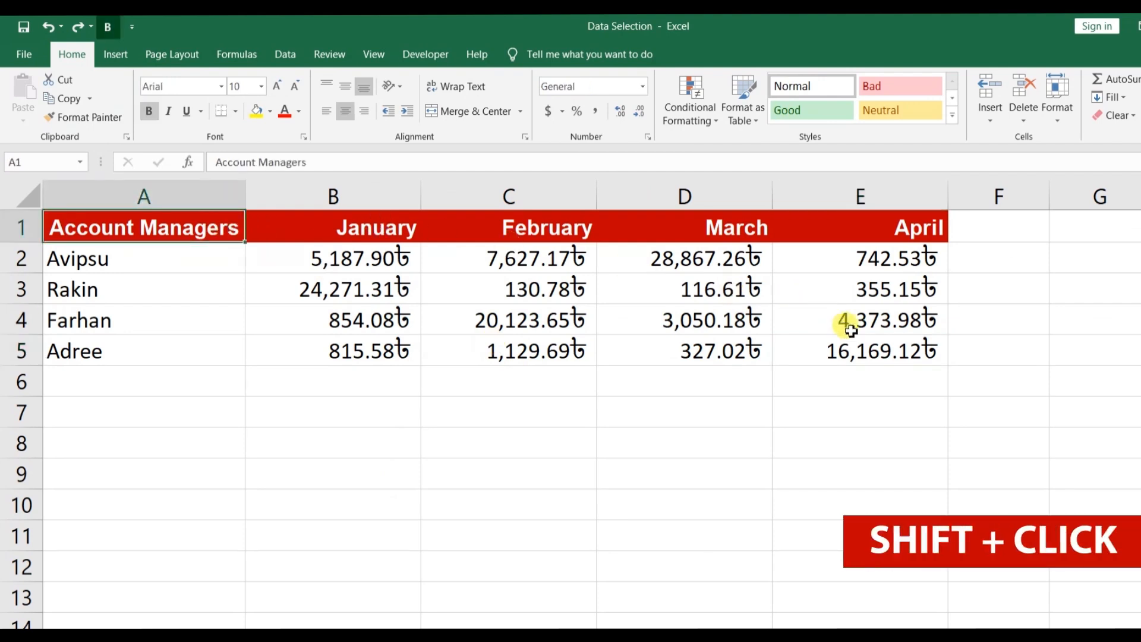
shift+click(860, 350)
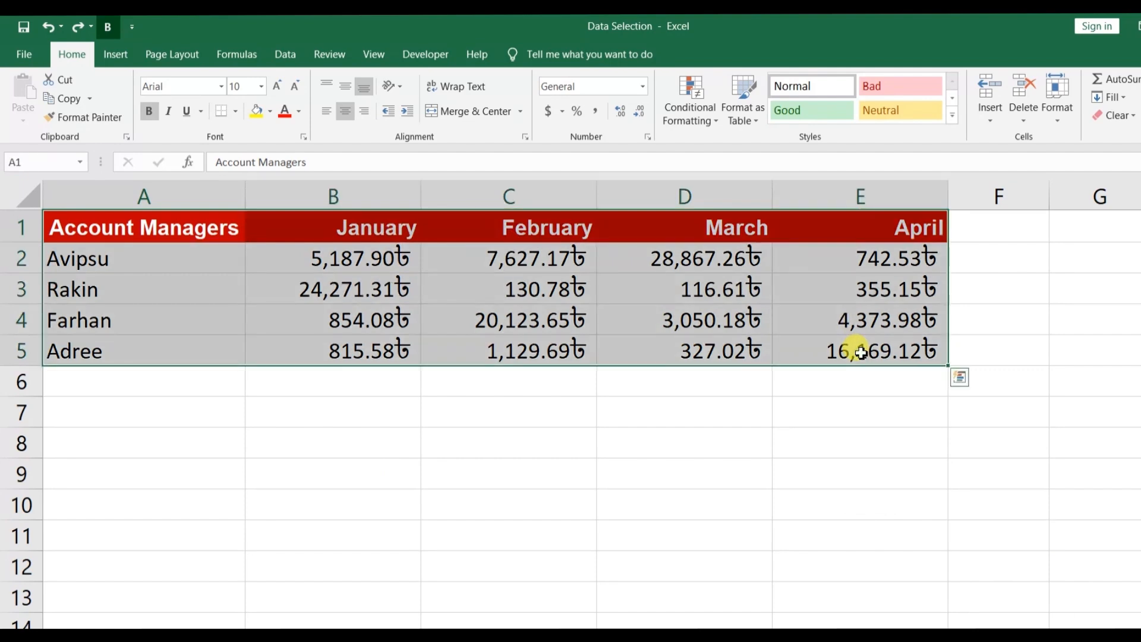
click(860, 353)
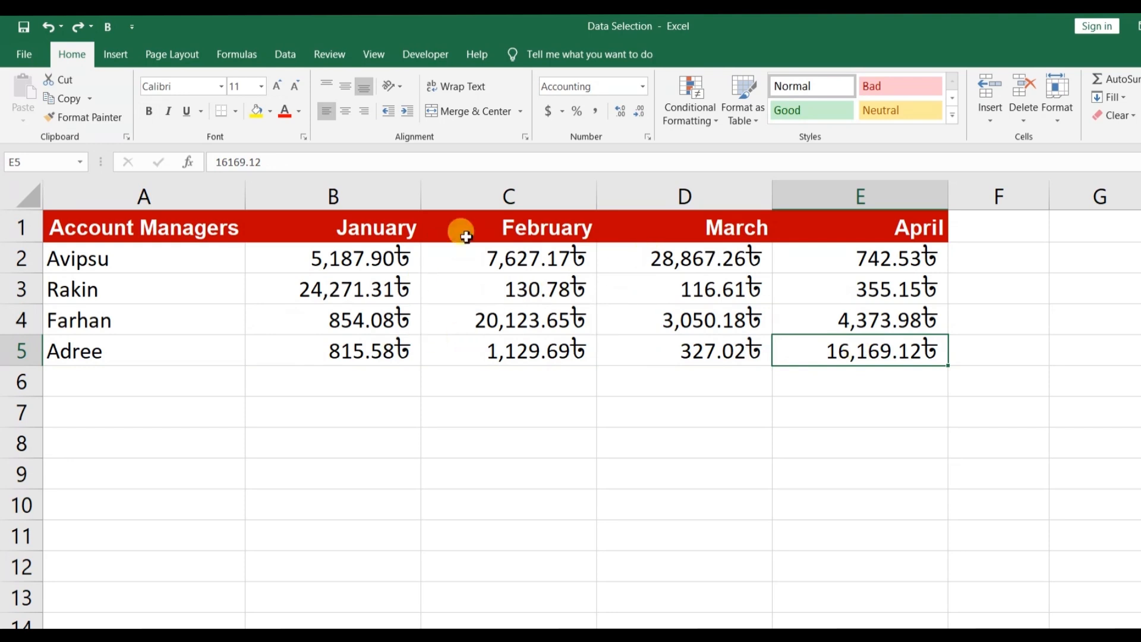
click(541, 290)
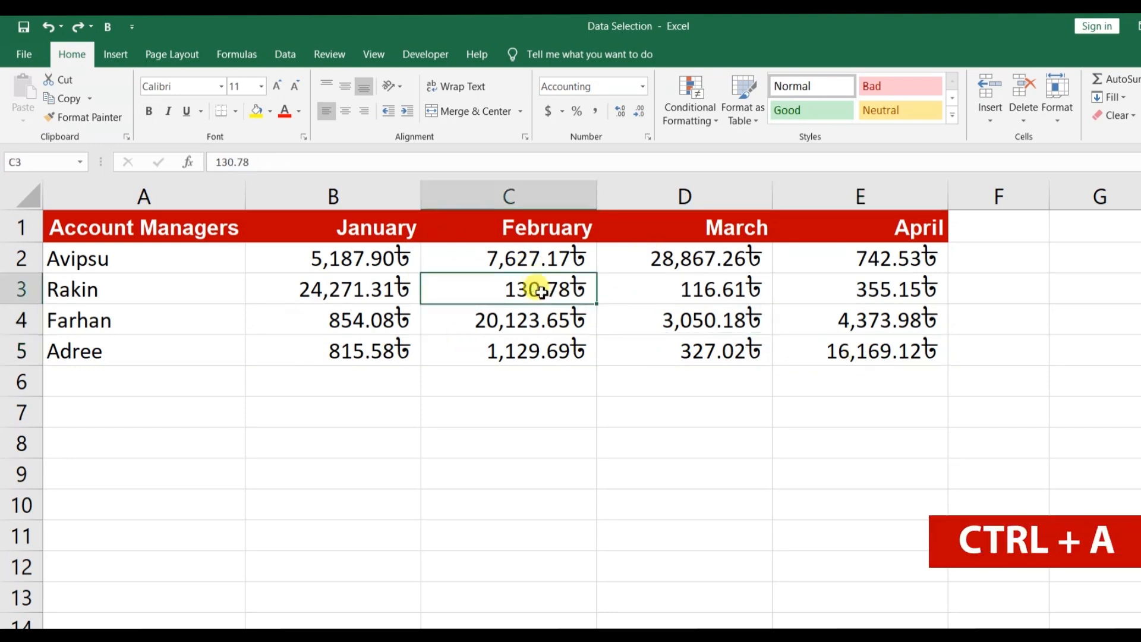
key(ctrl+a)
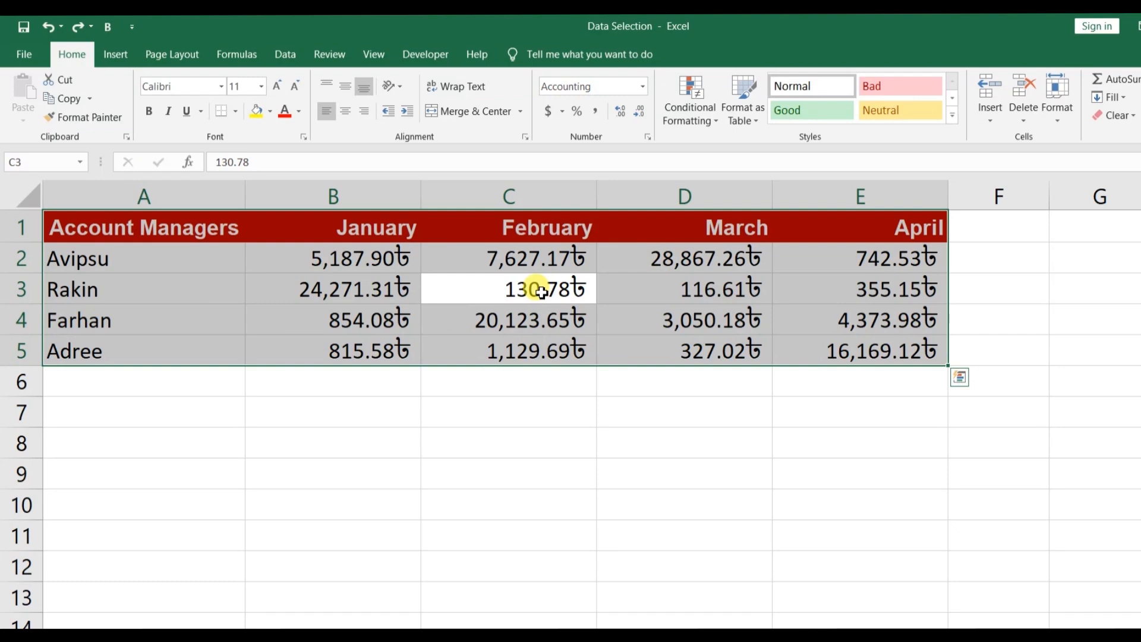
Step: Select all of column A, then all of column C instead
click(171, 262)
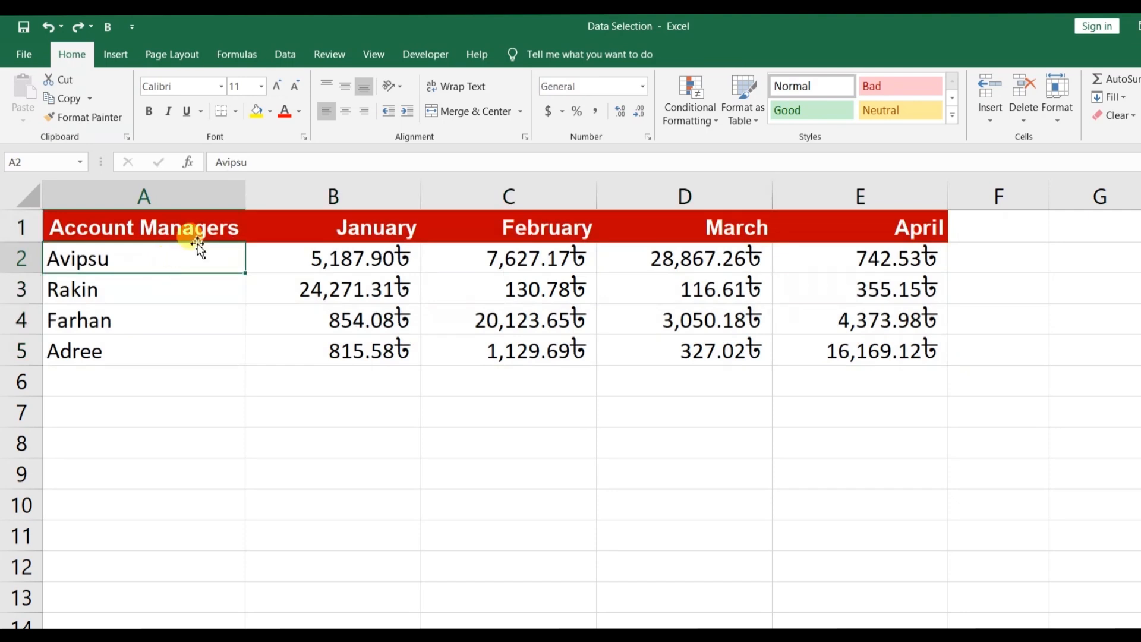
click(184, 202)
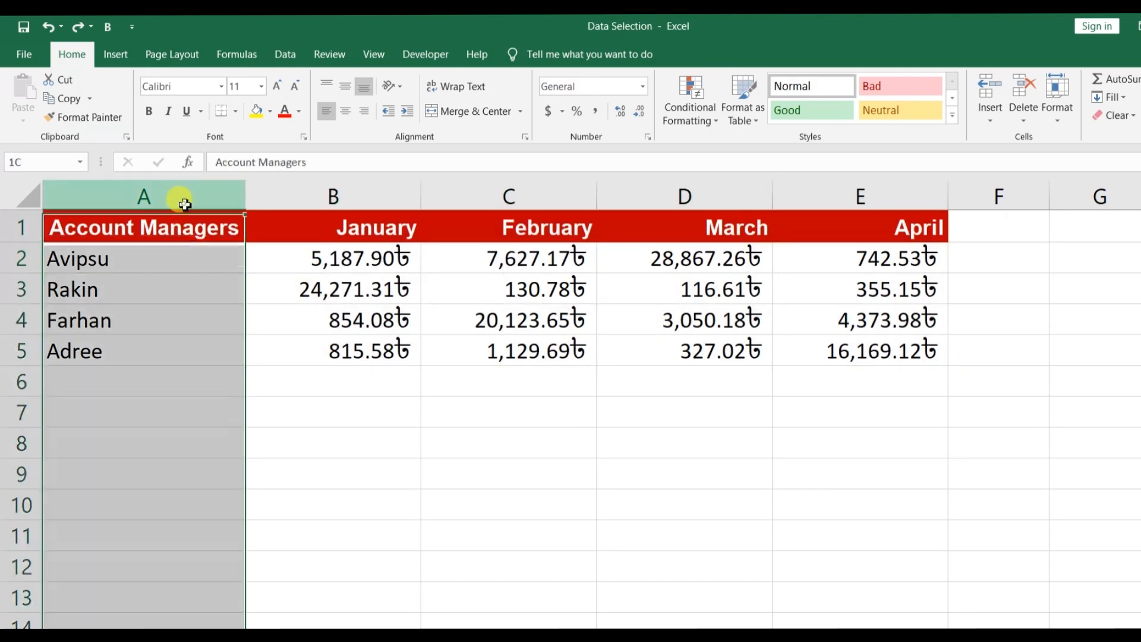
click(524, 197)
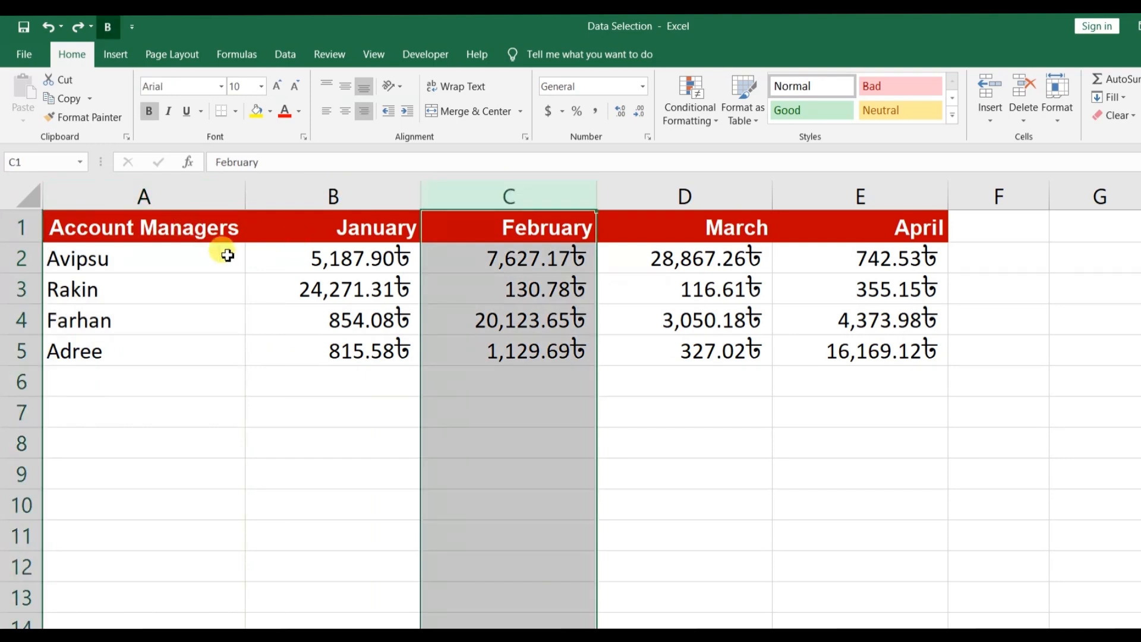
click(186, 226)
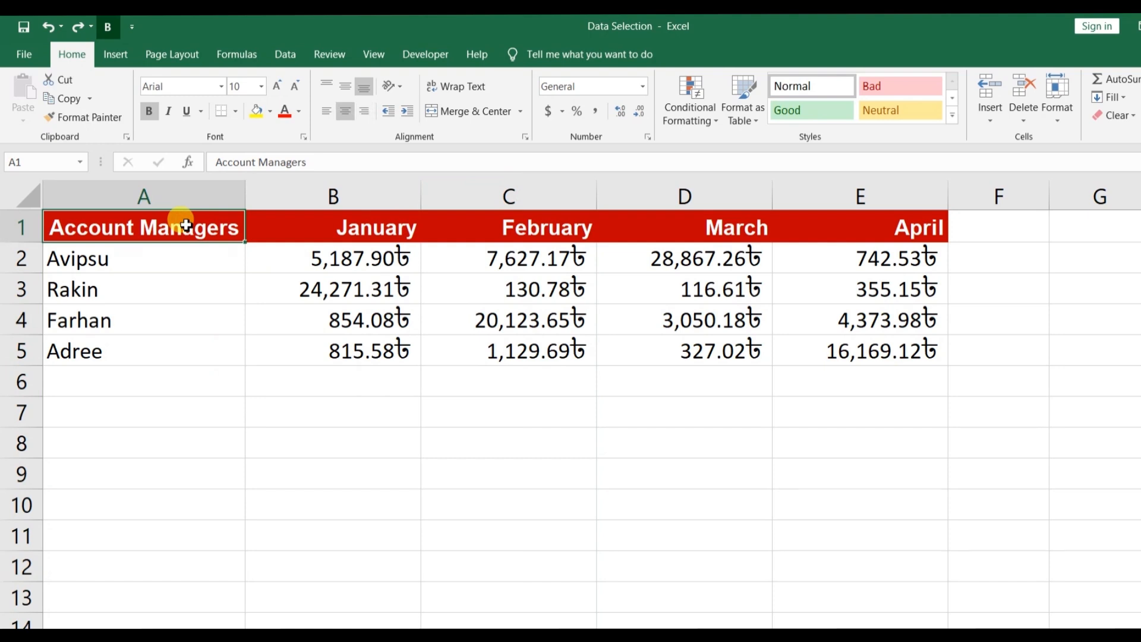
drag(186, 225, 179, 357)
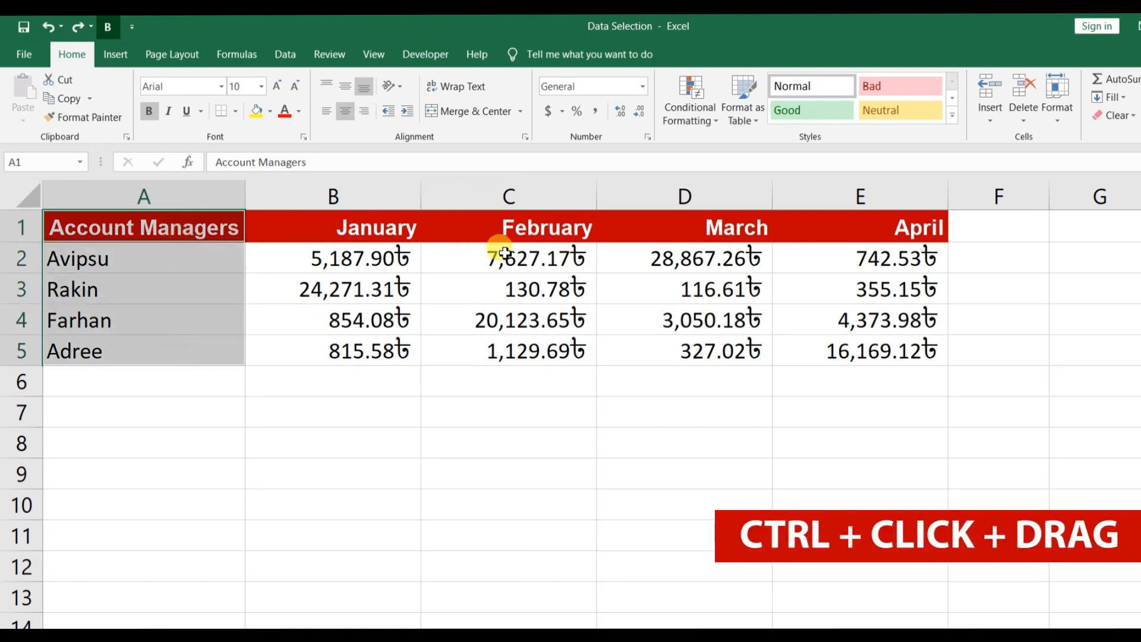
drag(504, 226, 517, 353)
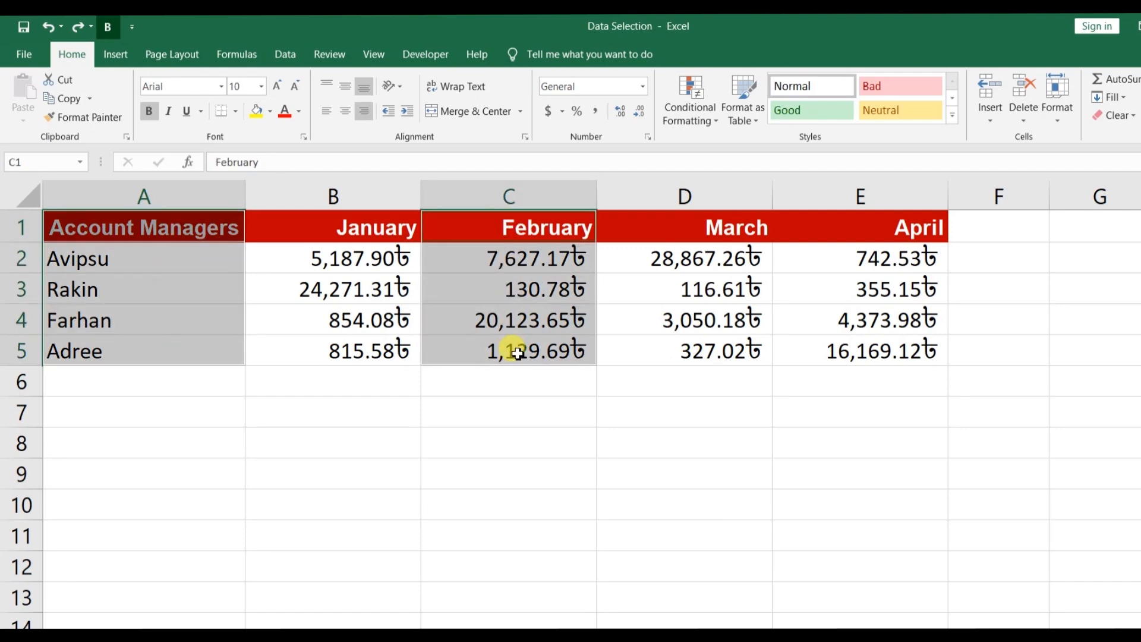
click(199, 228)
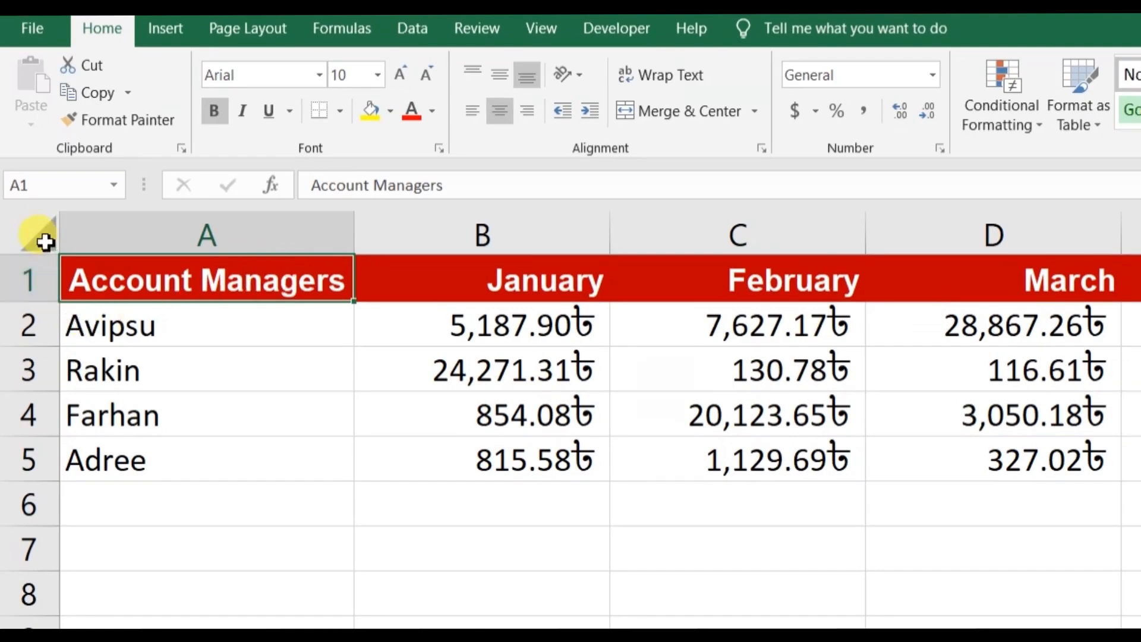
Step: Select every cell with the Select All corner and zoom out seven steps
click(44, 242)
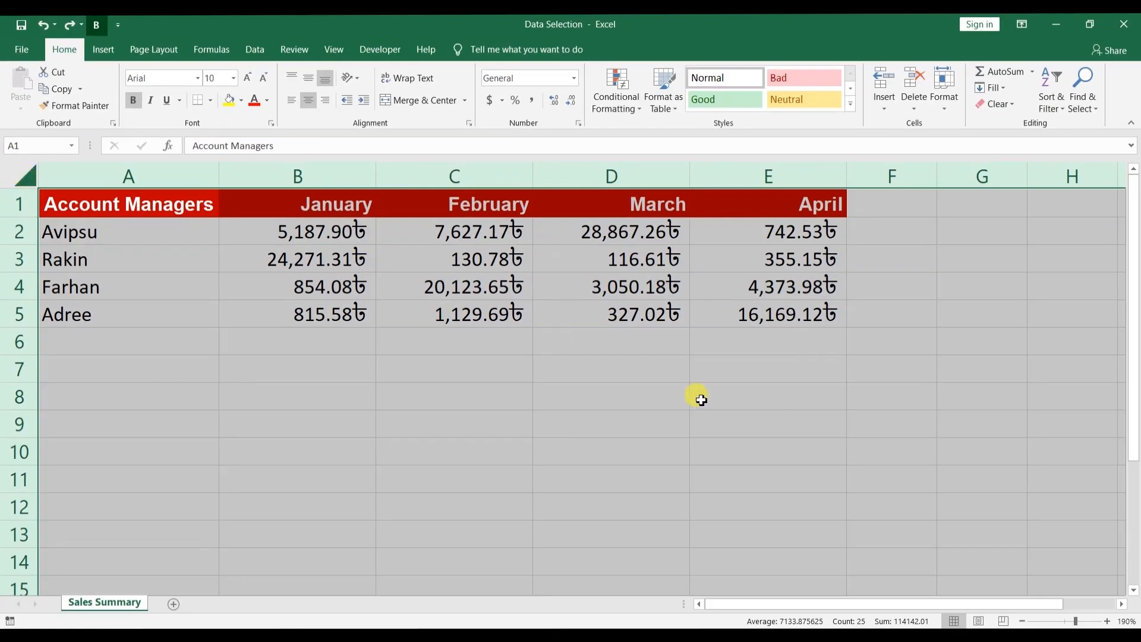
click(1025, 621)
click(1025, 621)
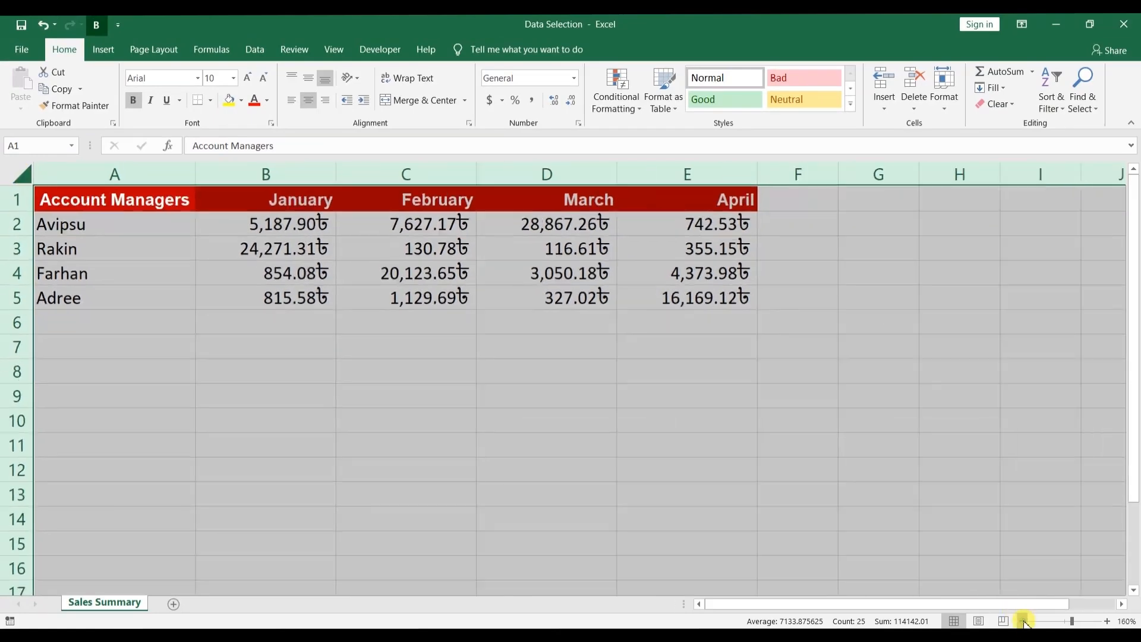
click(1025, 622)
click(1025, 621)
click(1025, 621)
click(1025, 621)
click(1025, 621)
click(1025, 621)
click(1025, 622)
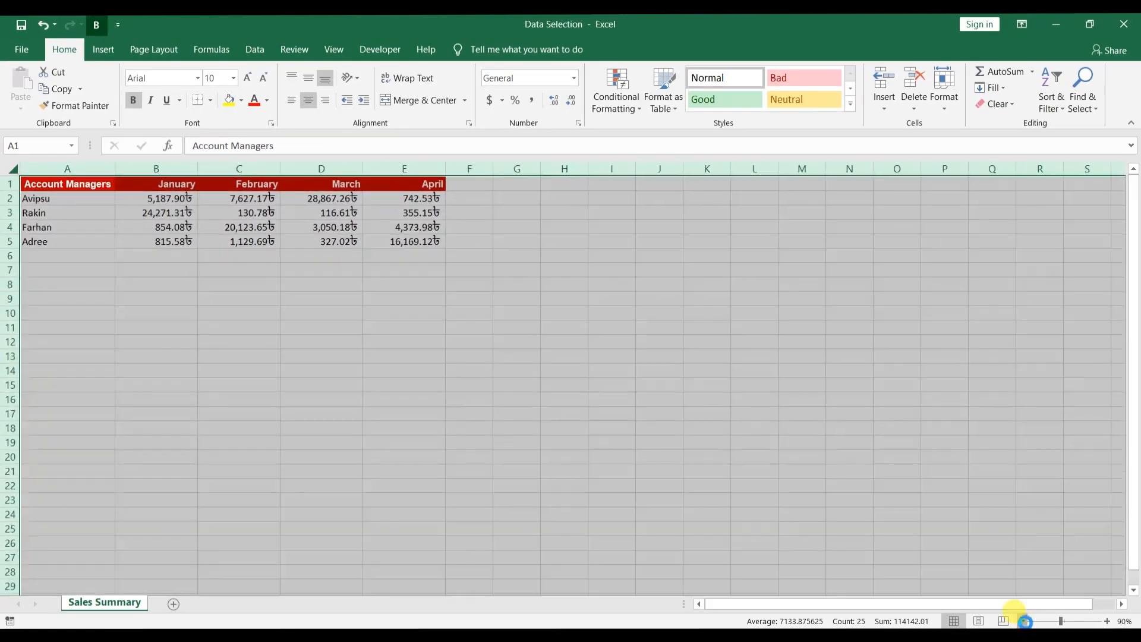
click(1025, 622)
click(1025, 621)
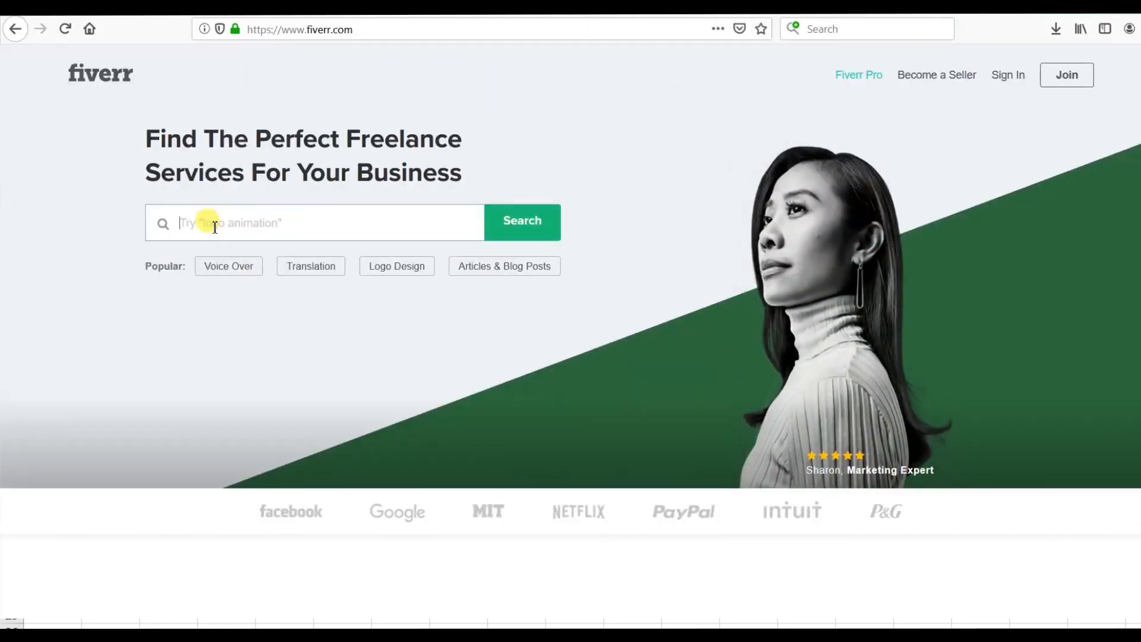
Step: Search Fiverr for 'Data Entry', pick the data entry jobs suggestion, and scroll through the gigs
text(Data)
text( Entry jobs)
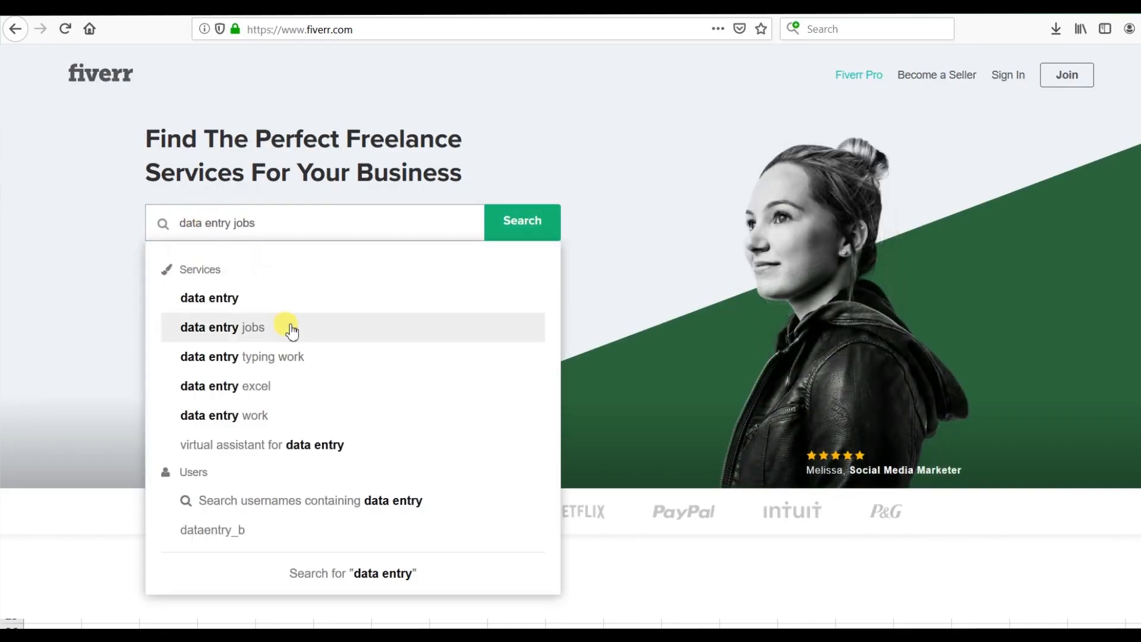
click(289, 327)
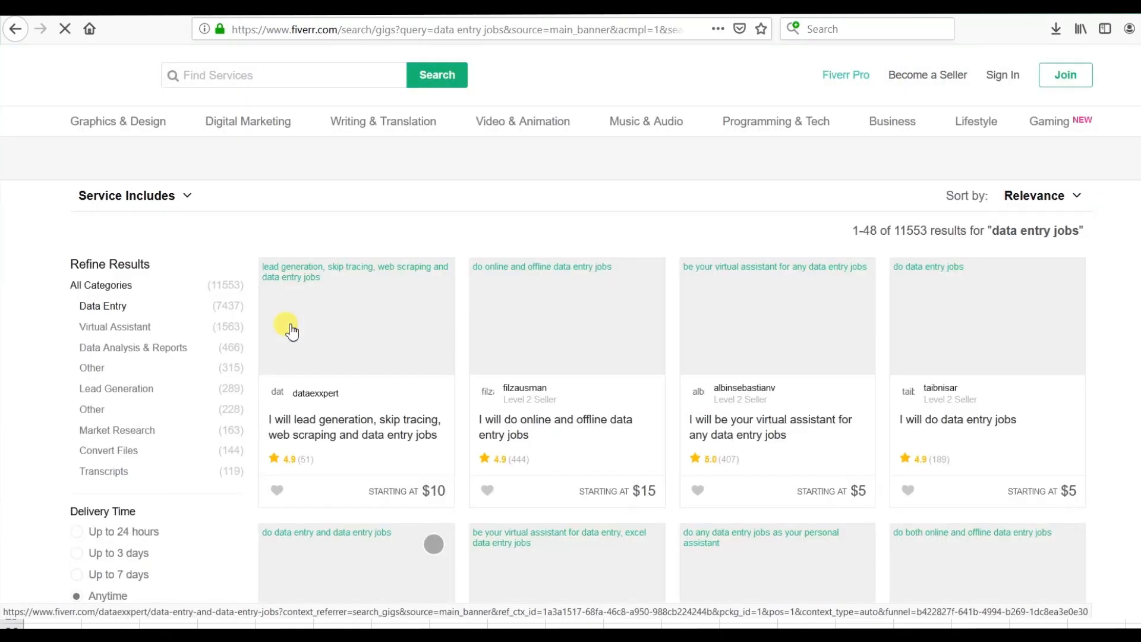
scroll(595, 303, down, 6)
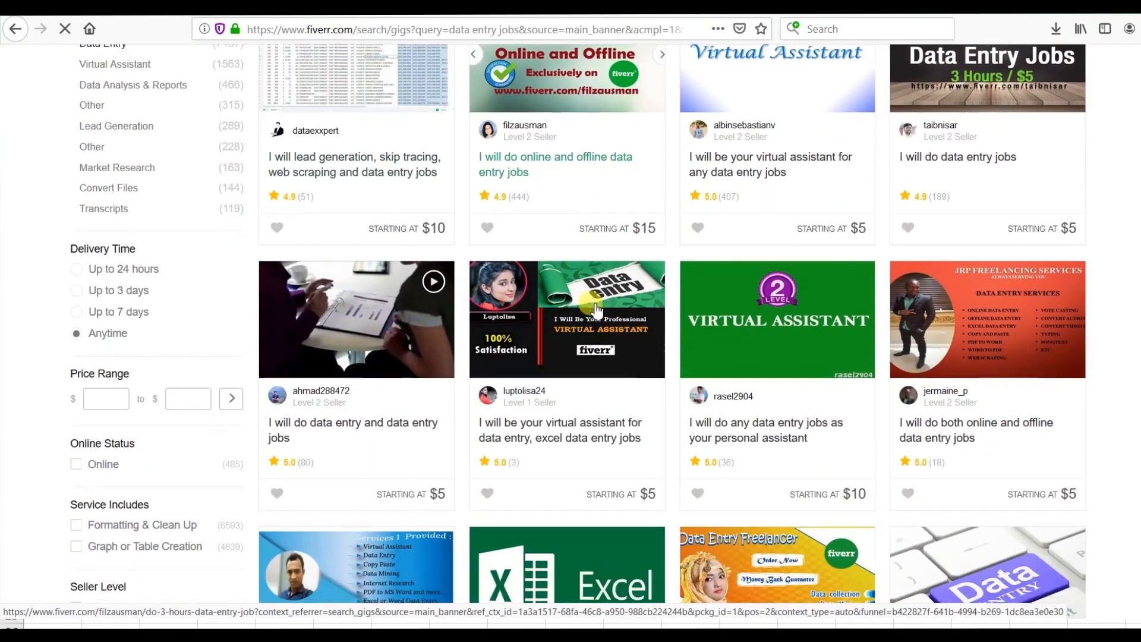
scroll(596, 309, down, 6)
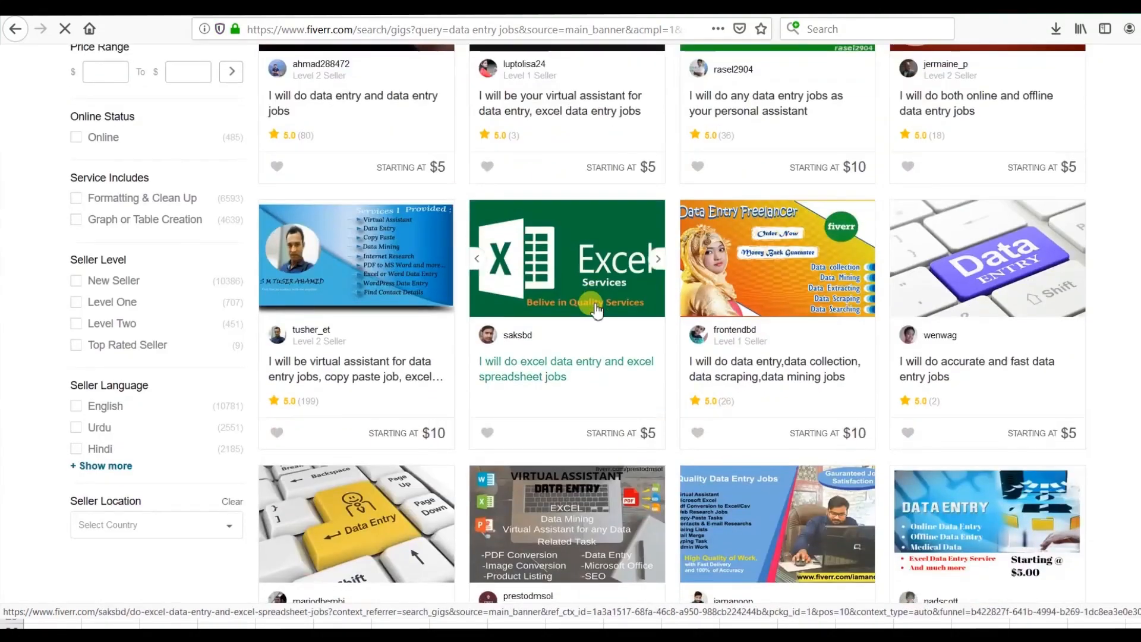
scroll(595, 306, down, 5)
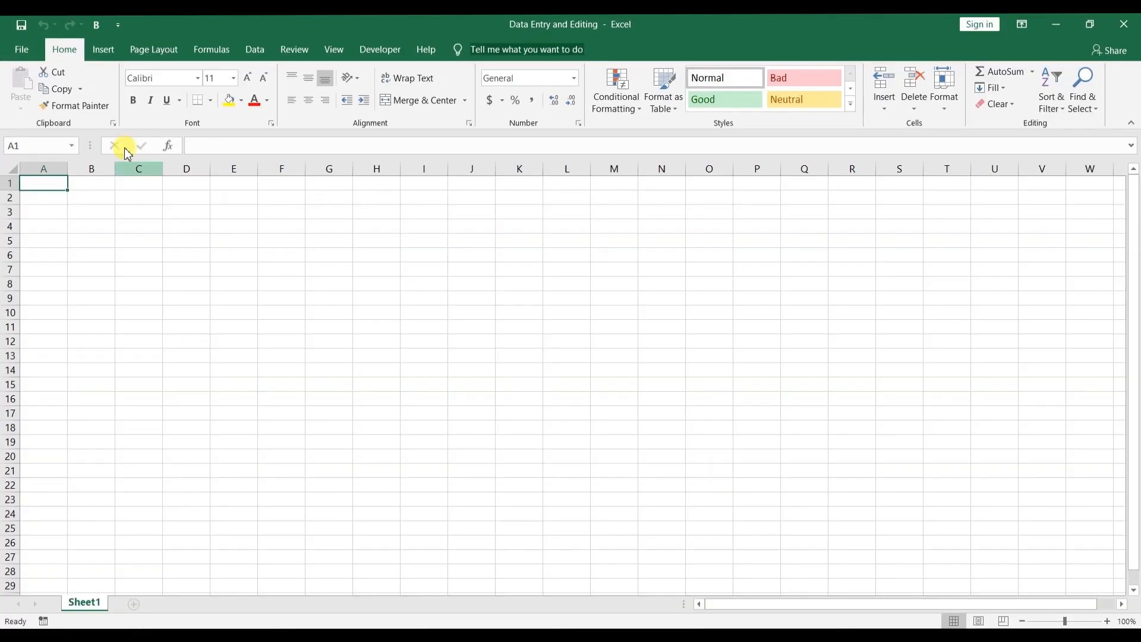
Step: Create a new blank workbook, Book4, and zoom in seven steps to enlarge the cells
click(20, 51)
click(42, 117)
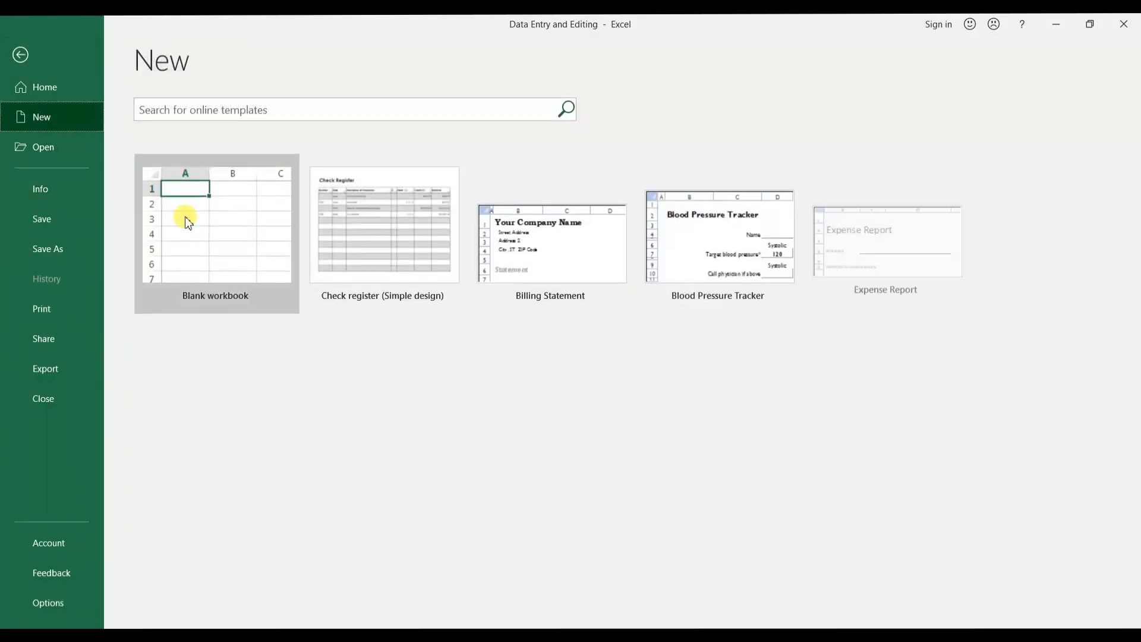
click(204, 233)
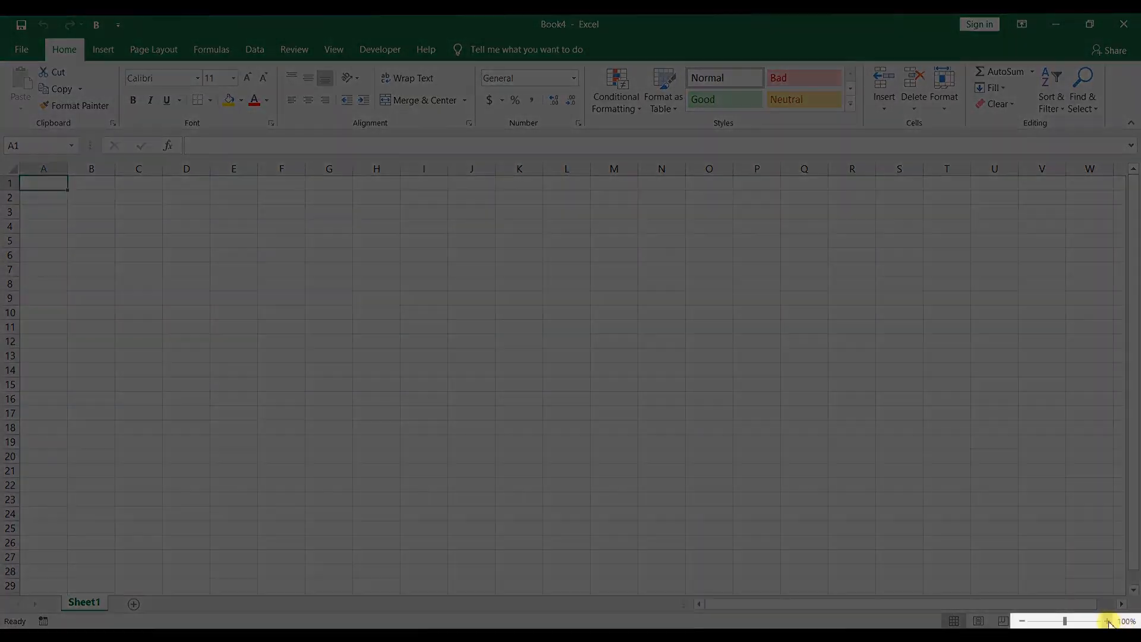
click(1108, 621)
click(1109, 621)
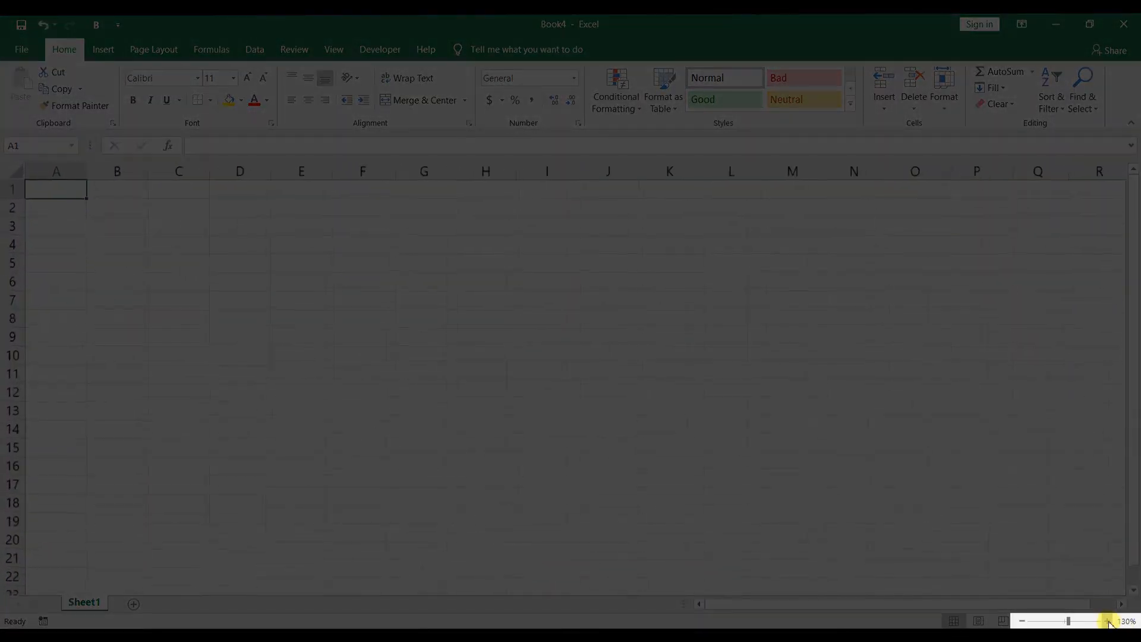
click(1109, 621)
click(1109, 621)
click(1110, 621)
click(1110, 621)
click(1109, 621)
click(1109, 621)
click(1109, 622)
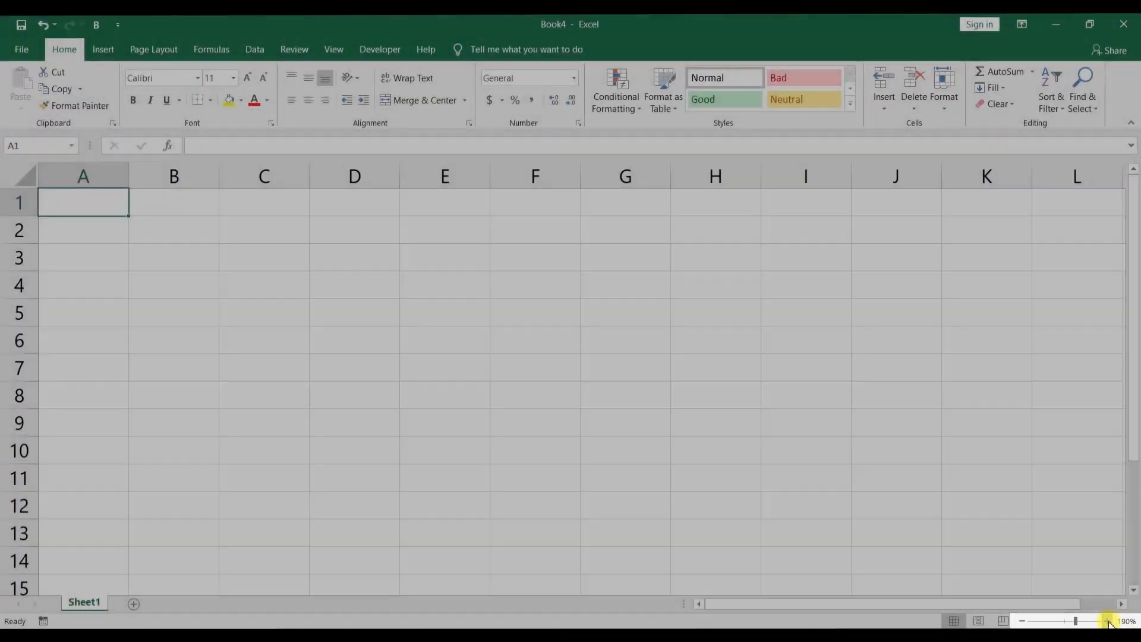
click(1110, 621)
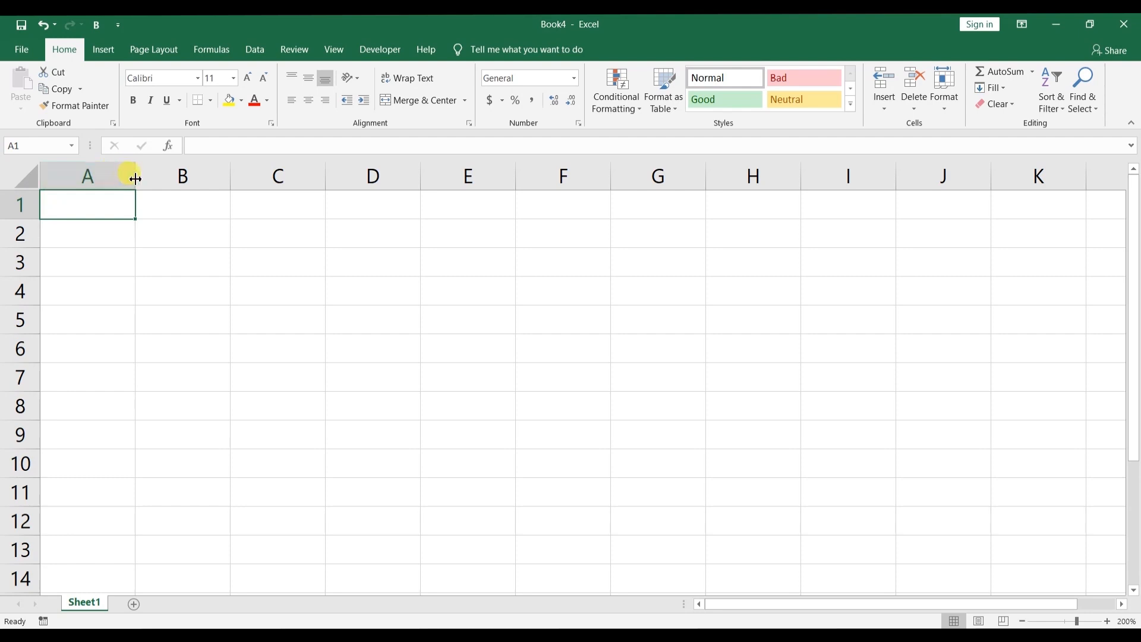
drag(135, 176, 222, 179)
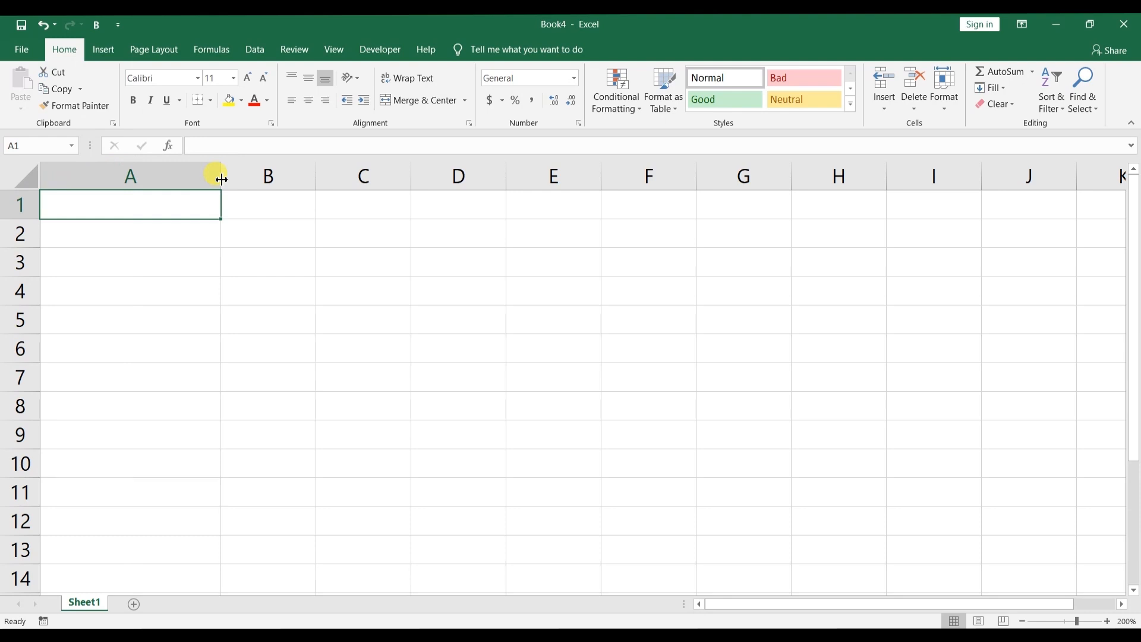
text(Expense List)
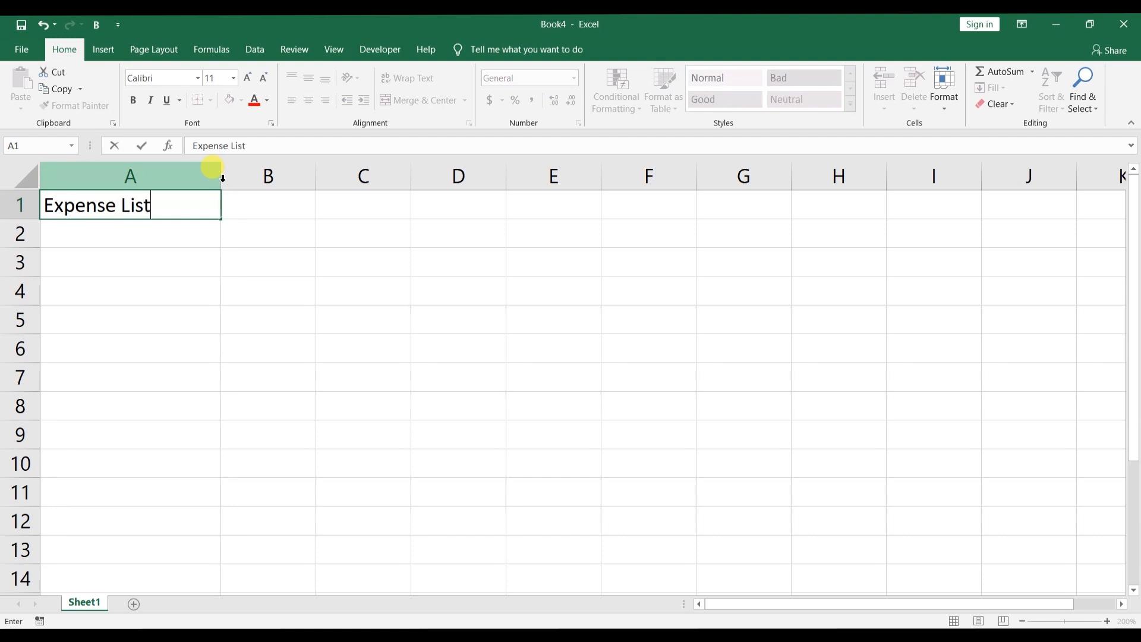
click(169, 237)
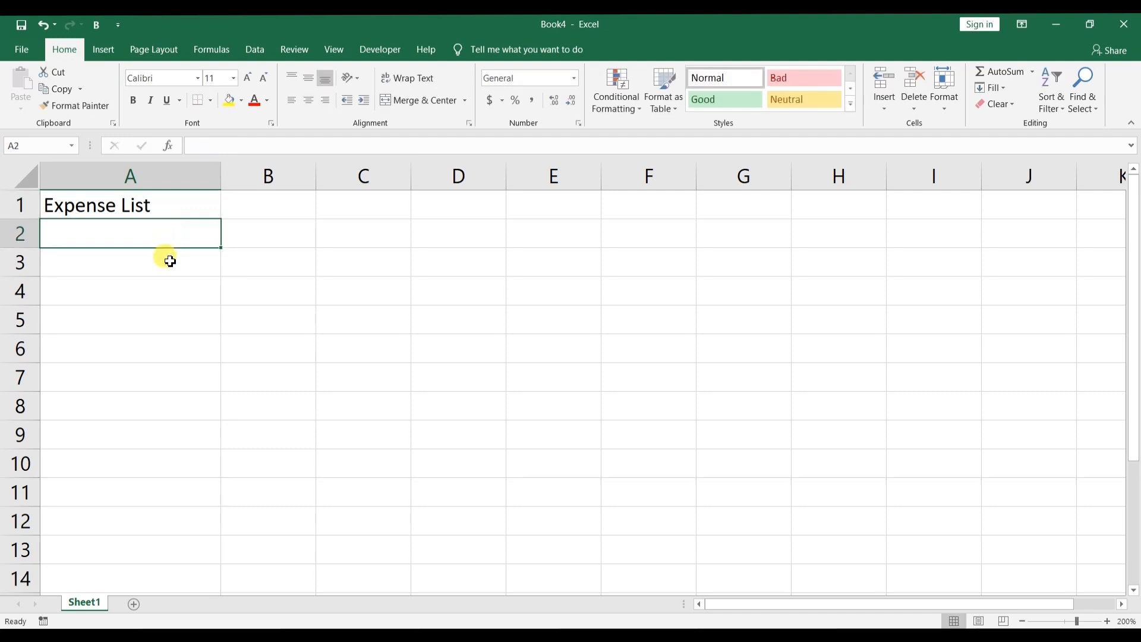
click(167, 259)
click(173, 293)
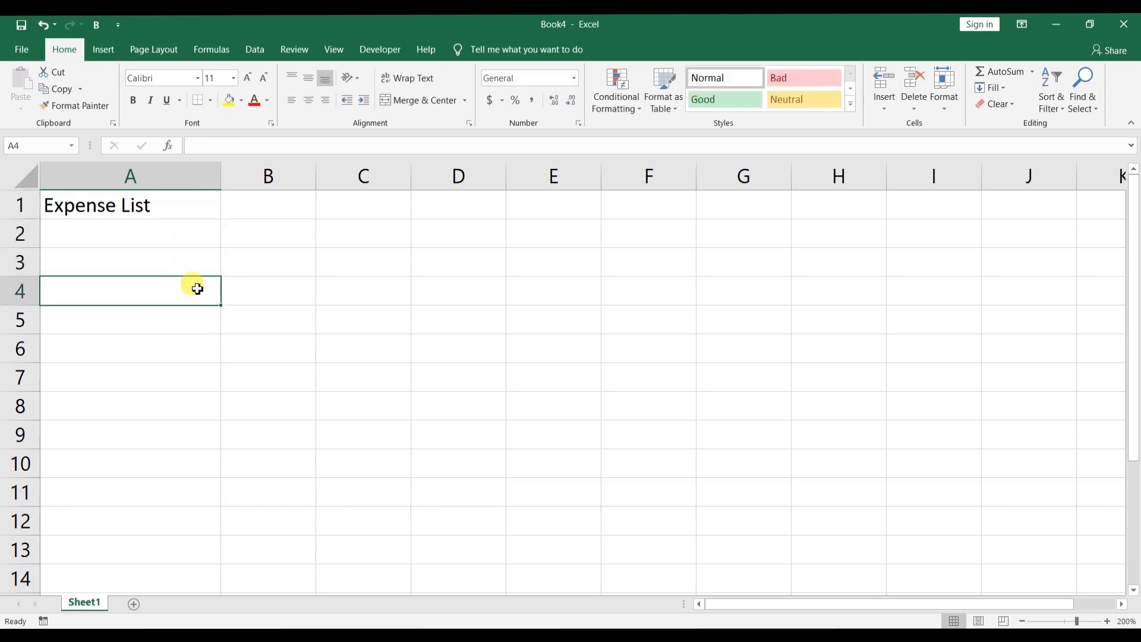
click(260, 265)
click(356, 264)
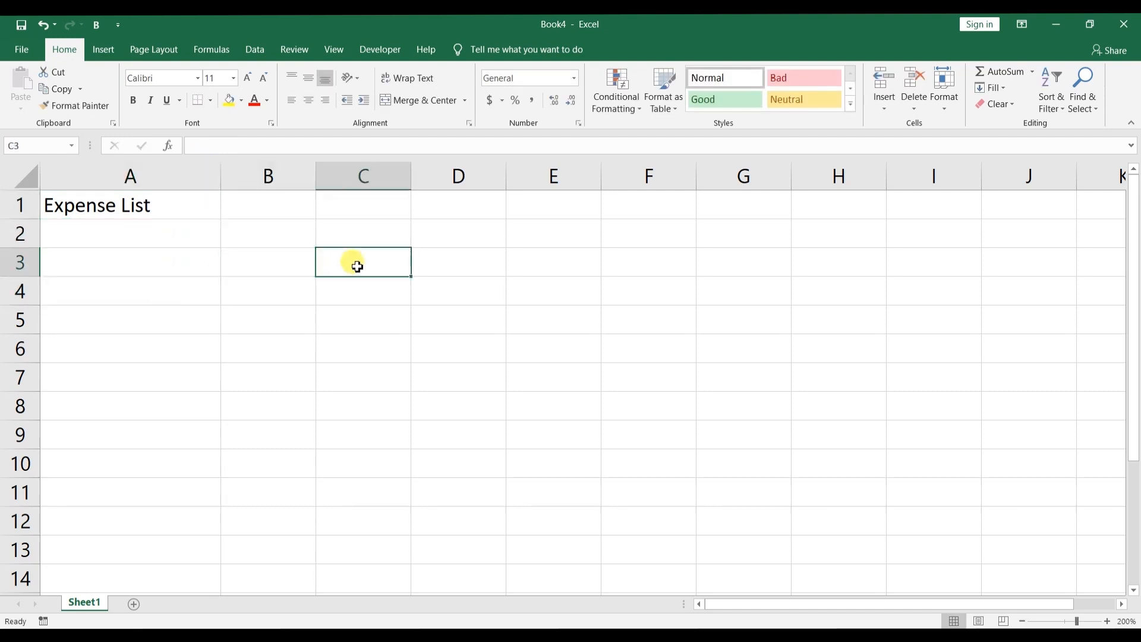
click(180, 205)
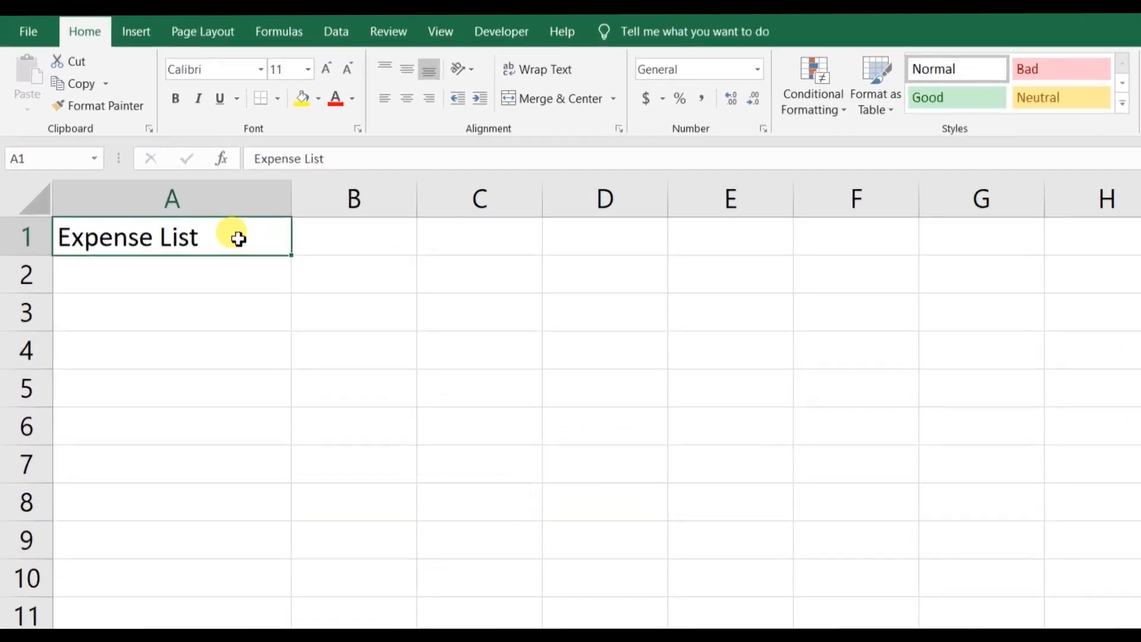
key(Tab)
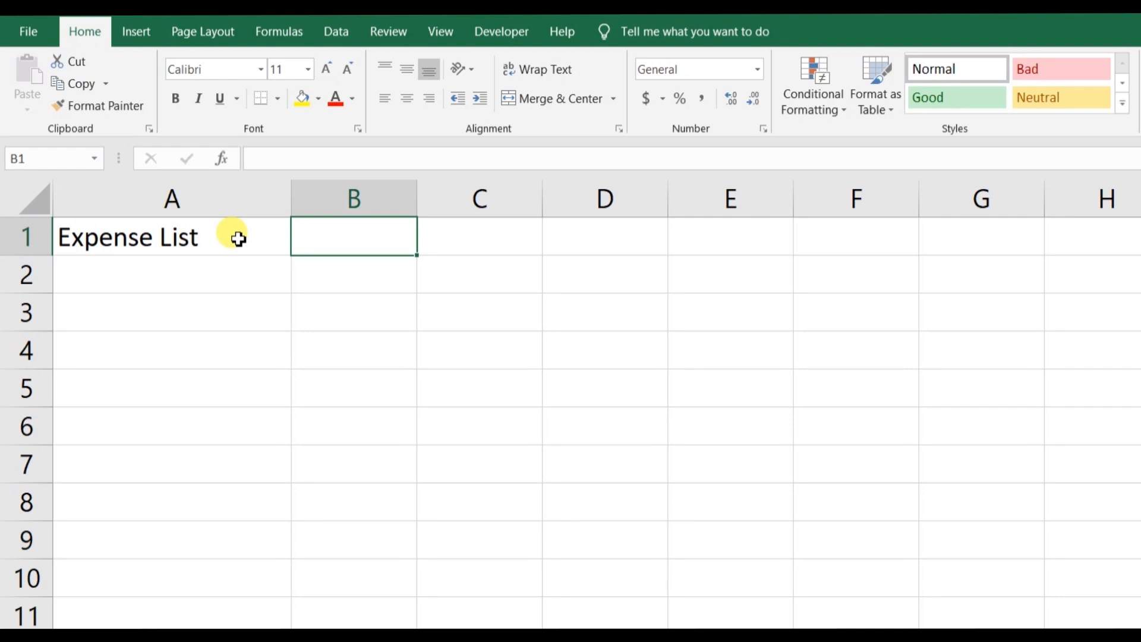
key(Tab)
key(Tab)
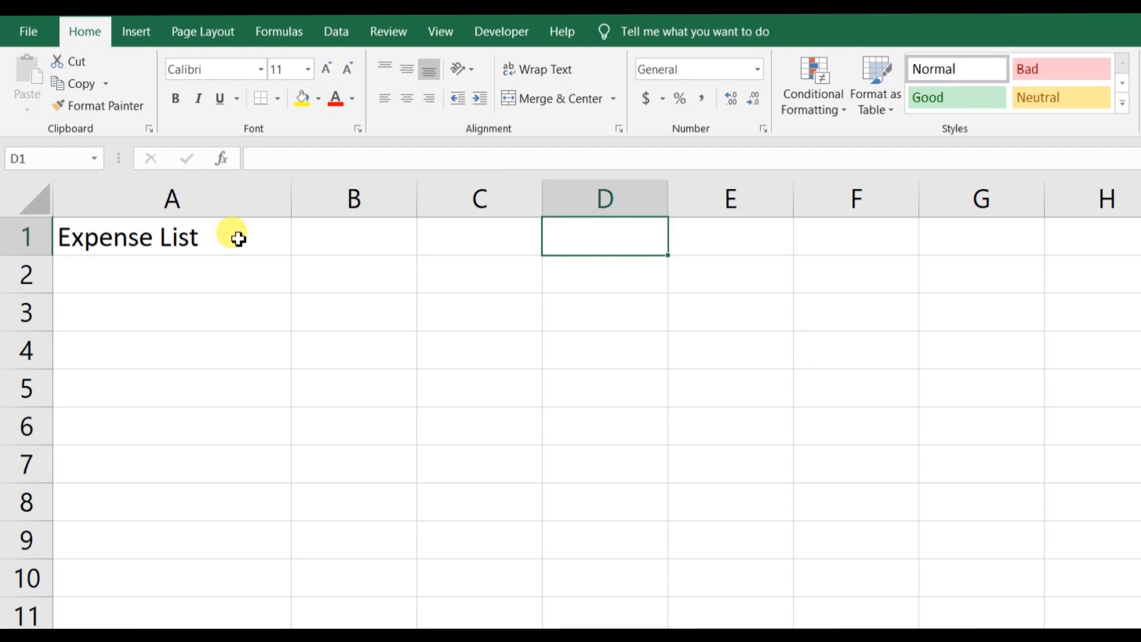
key(Return)
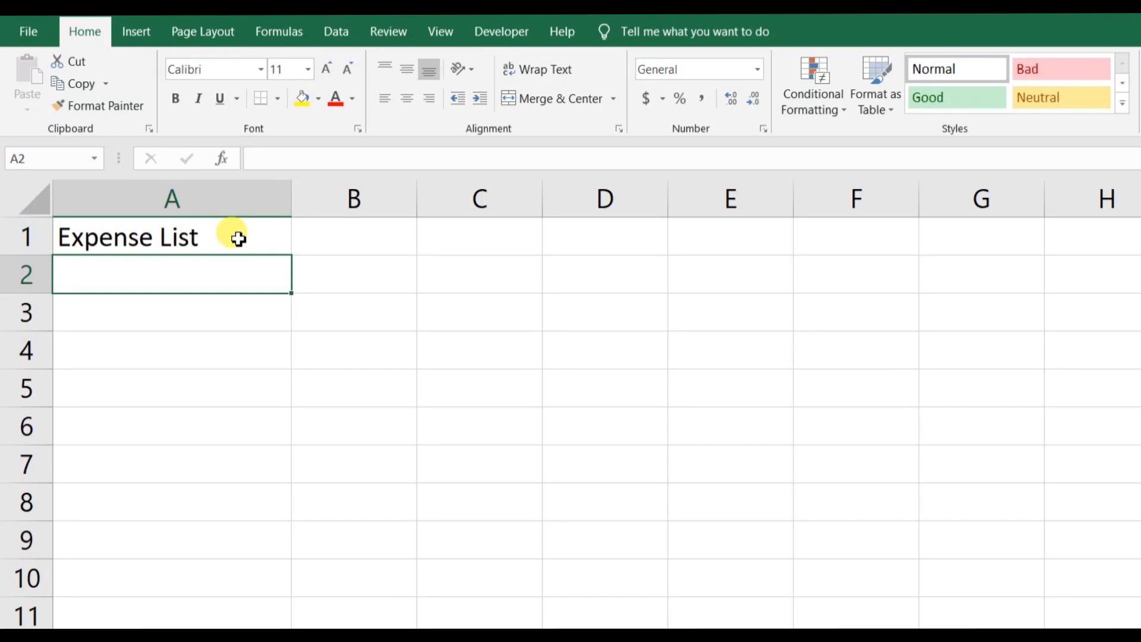
key(Tab)
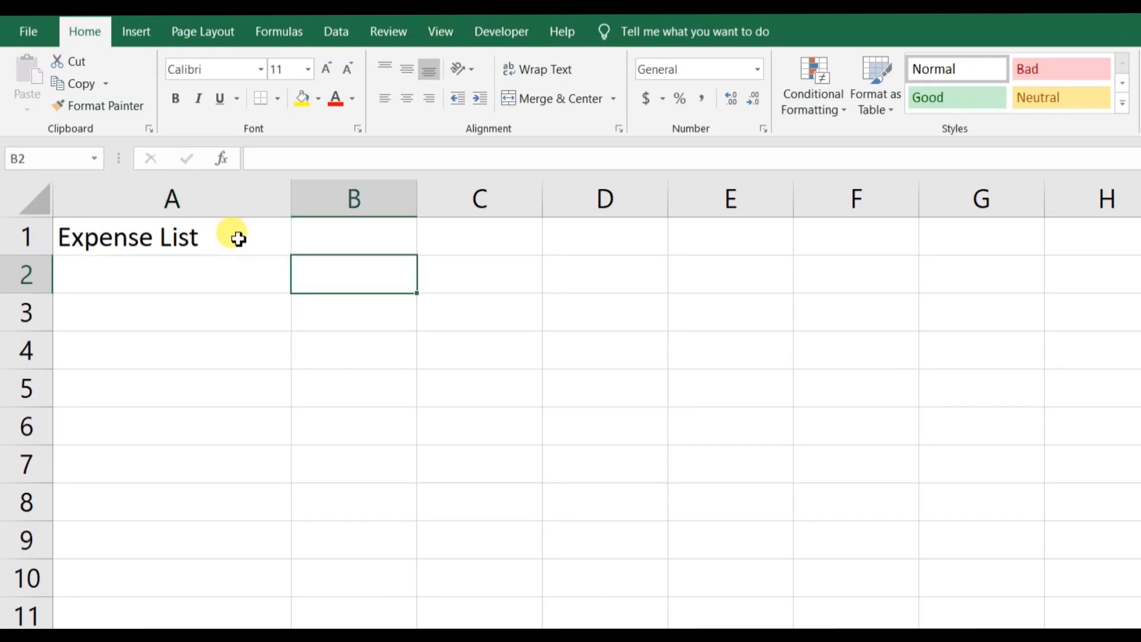
key(Tab)
key(Return)
key(Tab)
key(Tab)
key(Return)
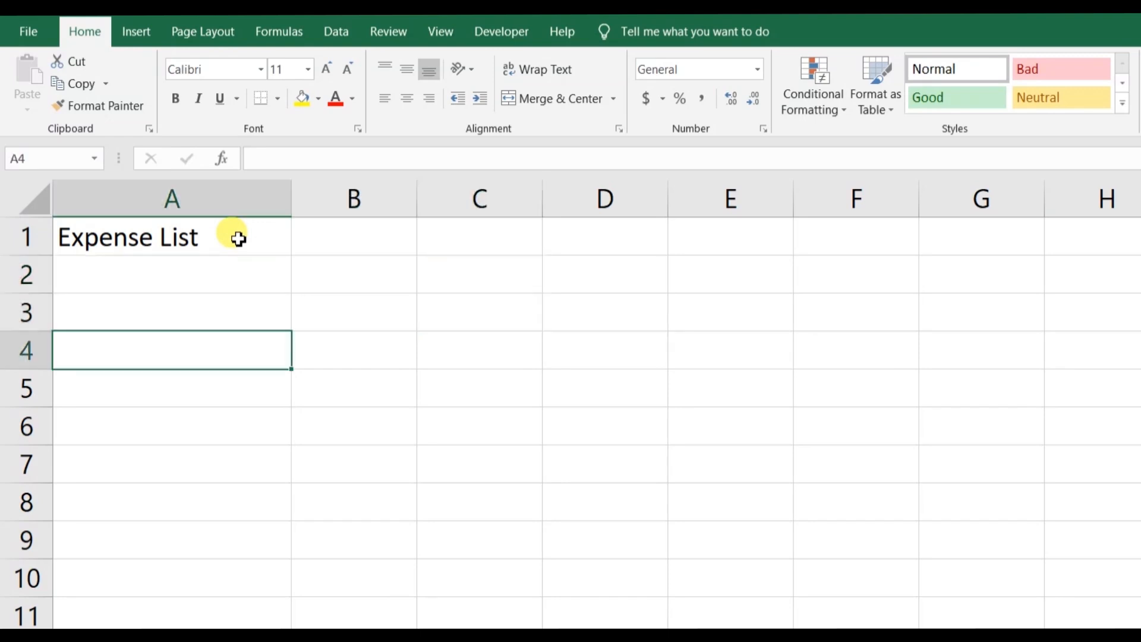
key(Tab)
key(Tab)
key(Return)
key(Tab)
key(Tab)
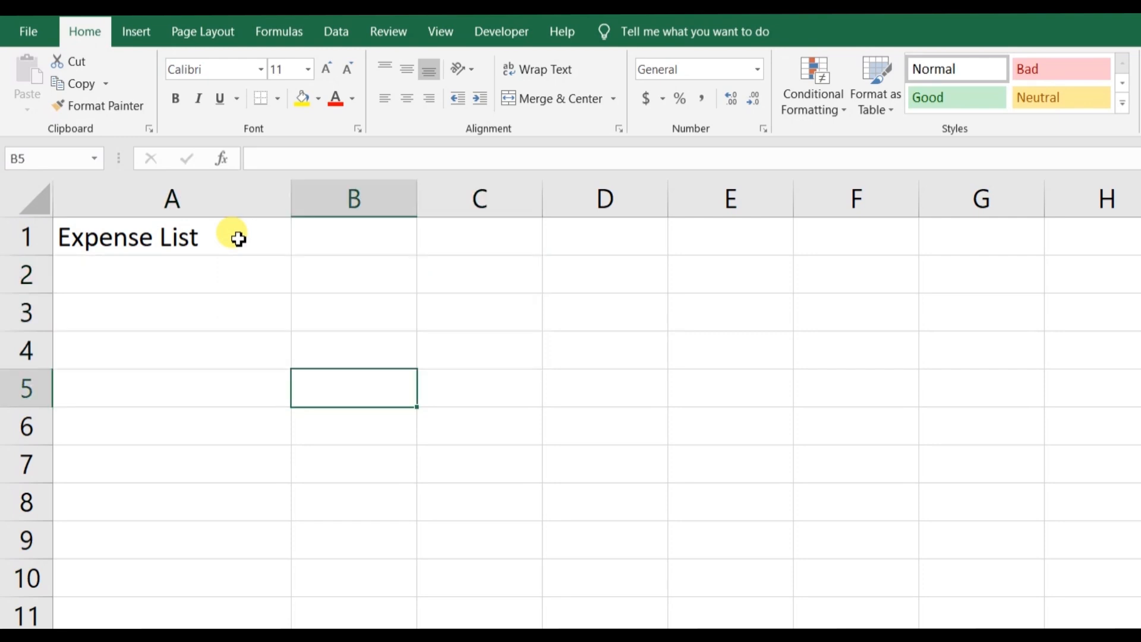
key(Return)
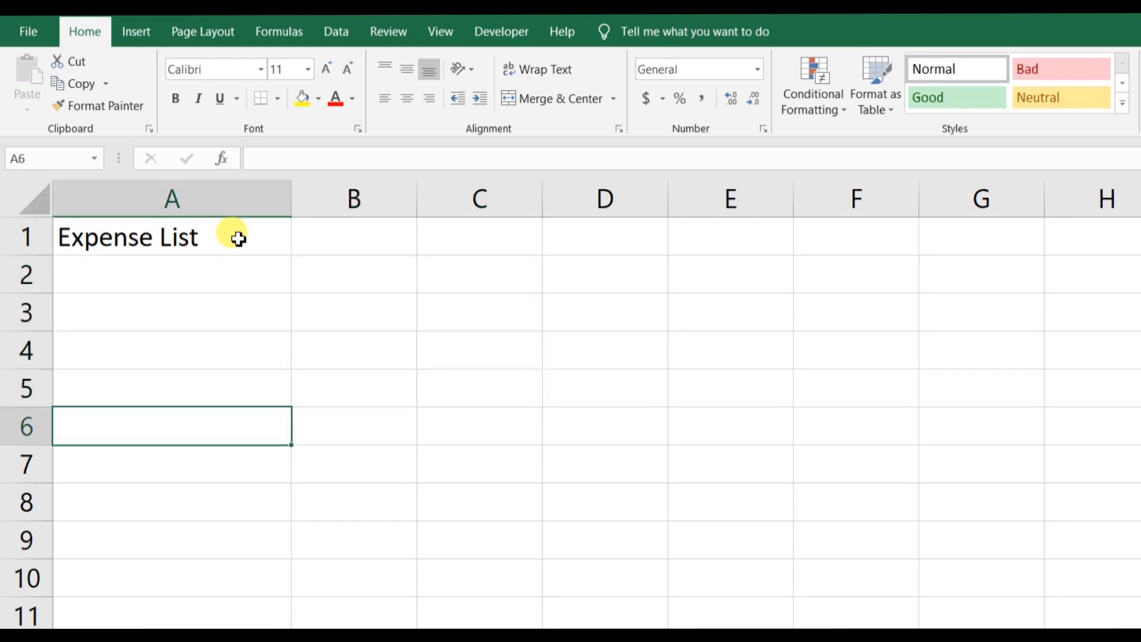
click(238, 239)
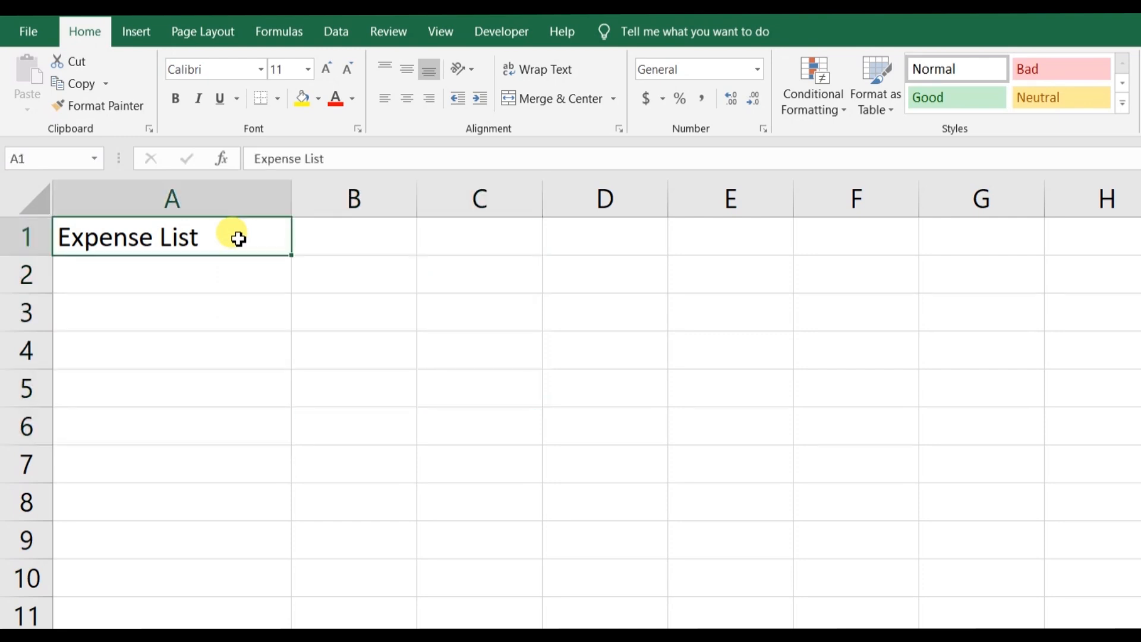
key(Return)
key(Return)
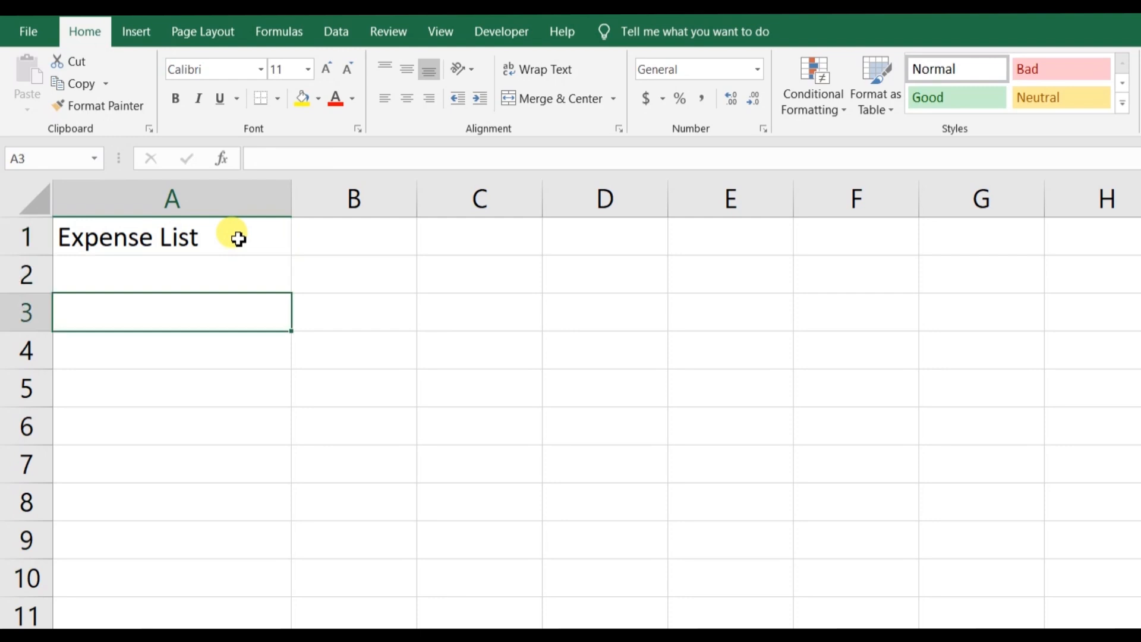
Step: Enter the Item and Cost headers, then Rickshaw 80 and Lunch 120
text(Item)
key(Tab)
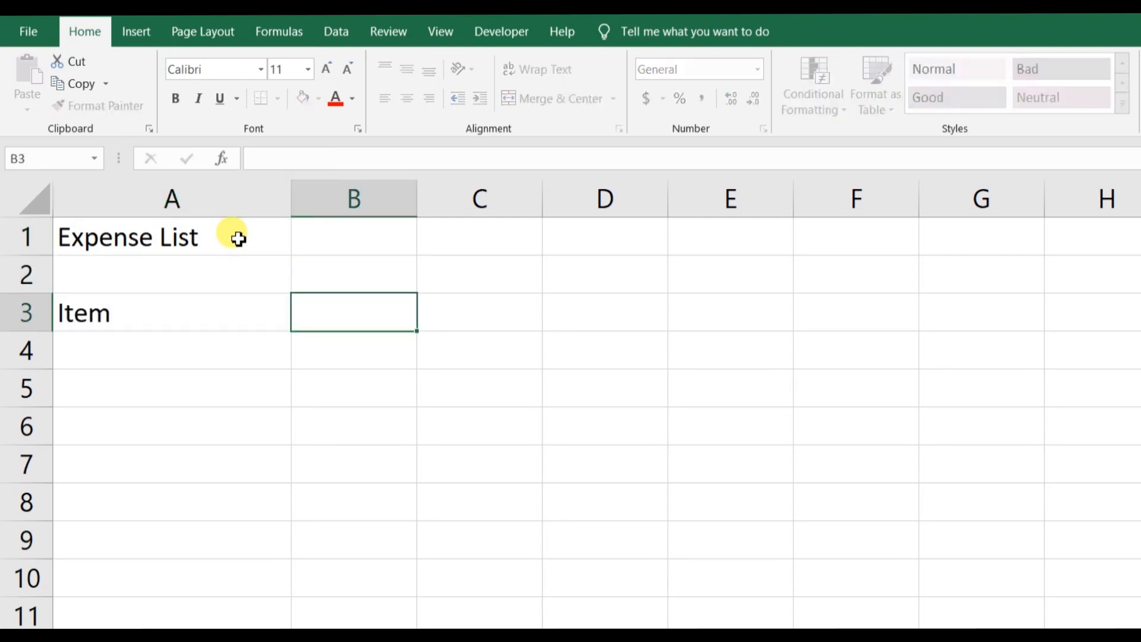
text(Cost)
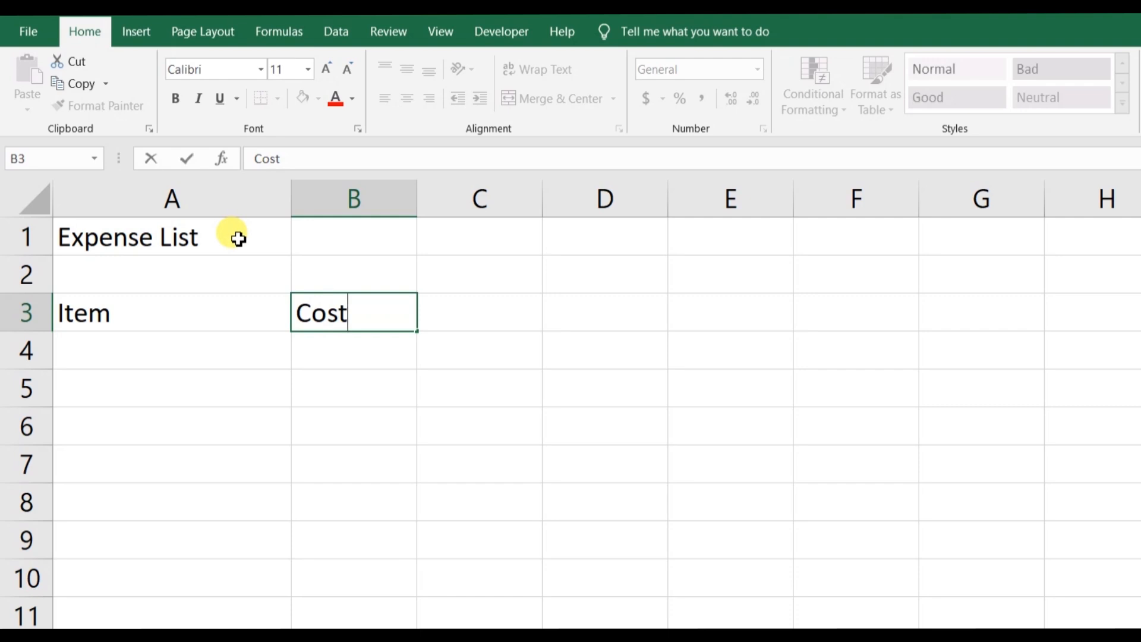
key(Return)
text(Rick)
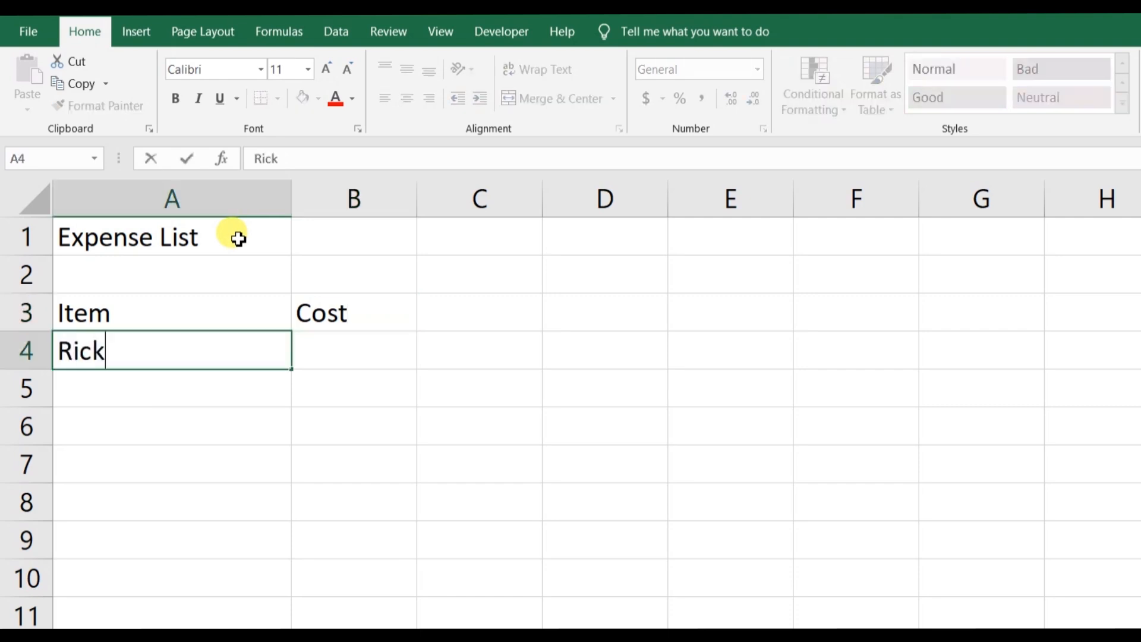
text(shaw)
key(Tab)
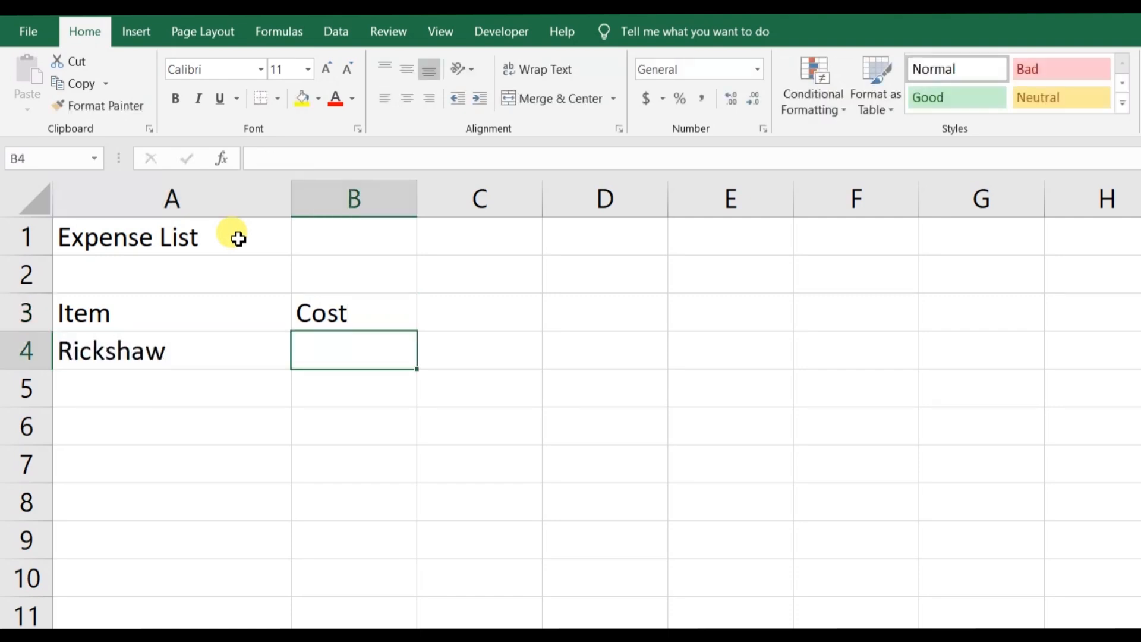
text(80)
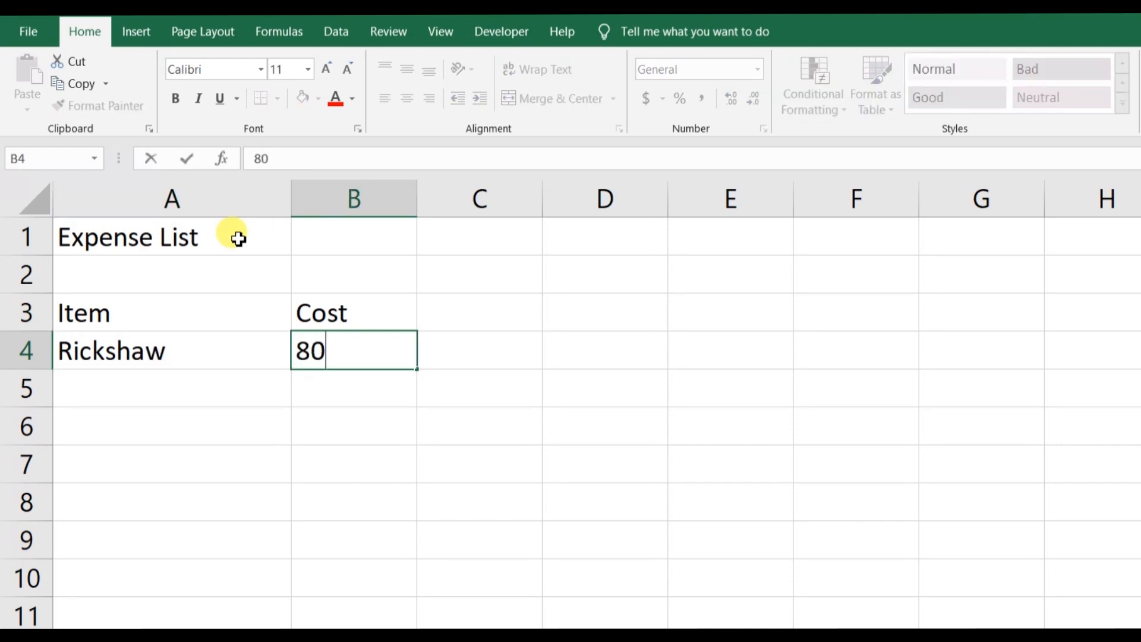
key(Return)
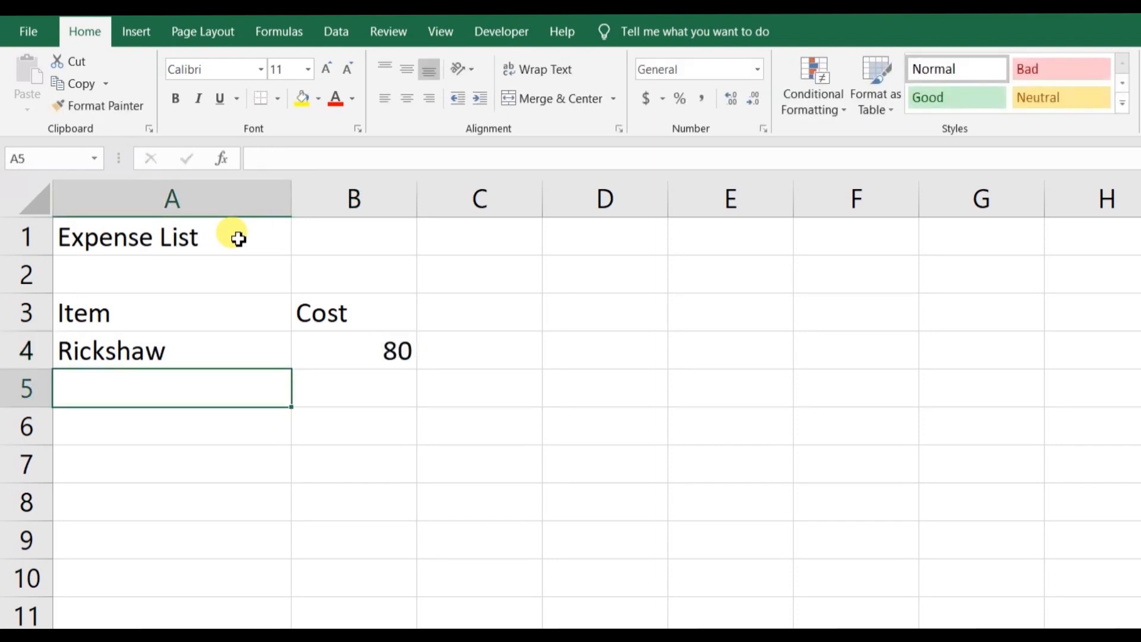
text(Lunch)
key(Tab)
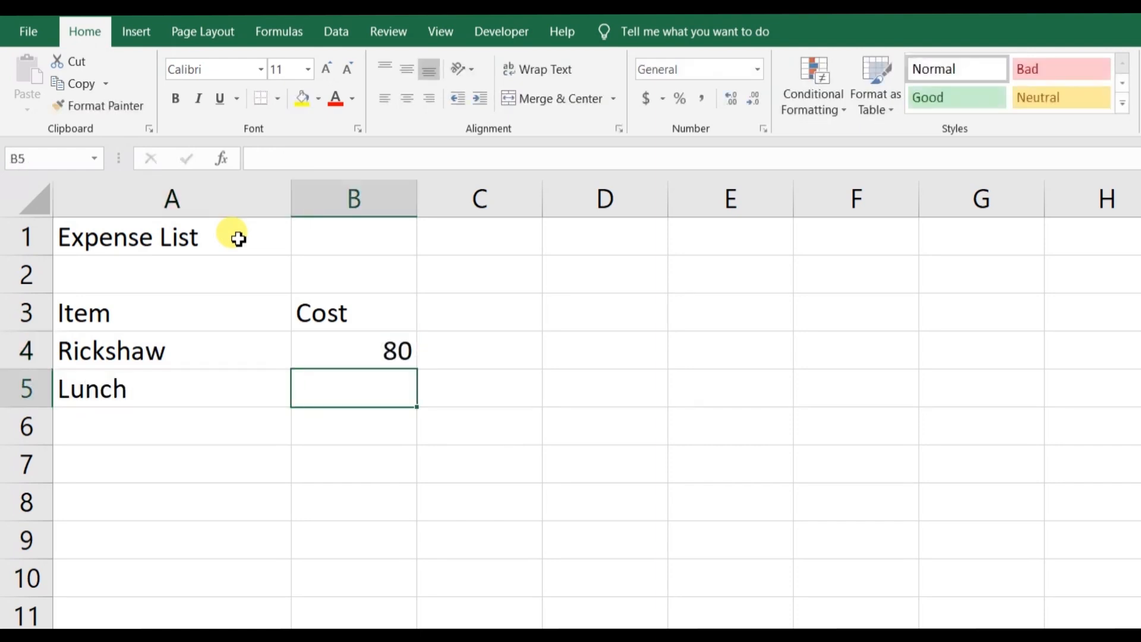
text(120)
key(Return)
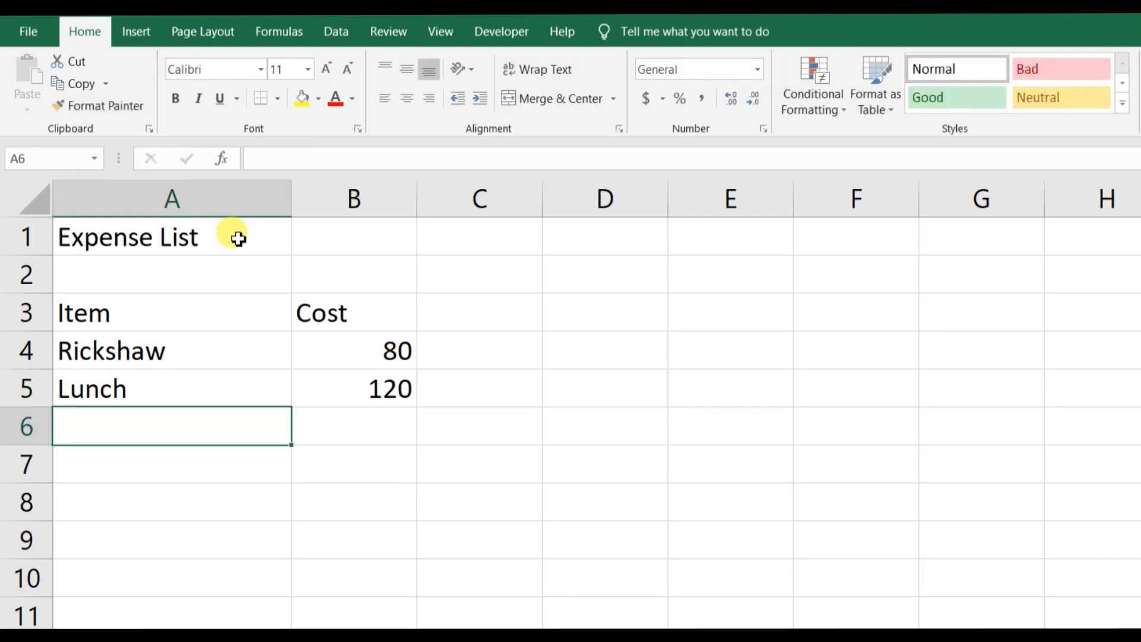
Step: Add Nasta 50, Pathao 100, and a Total row of 350
text(Nasta)
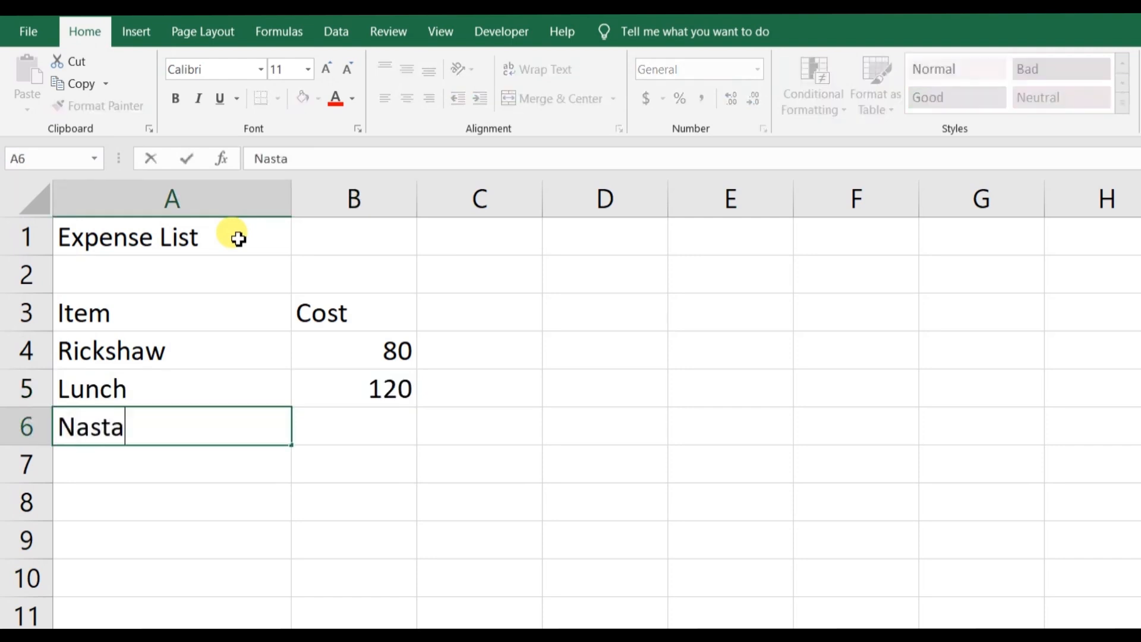
key(Tab)
text(50)
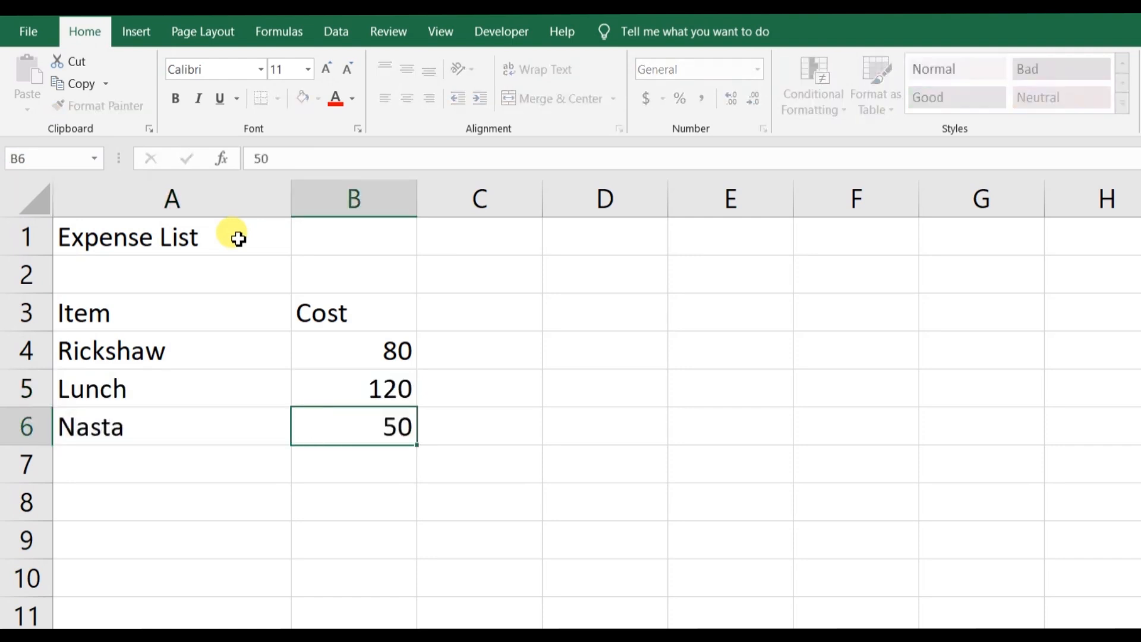
key(Return)
text(Pathao)
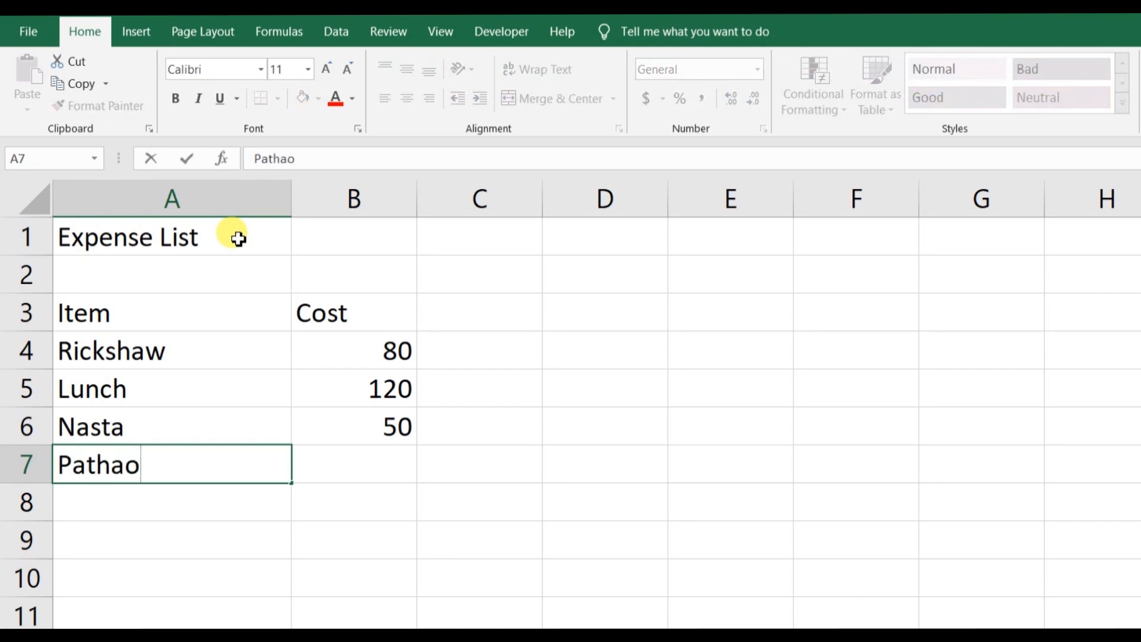
key(Tab)
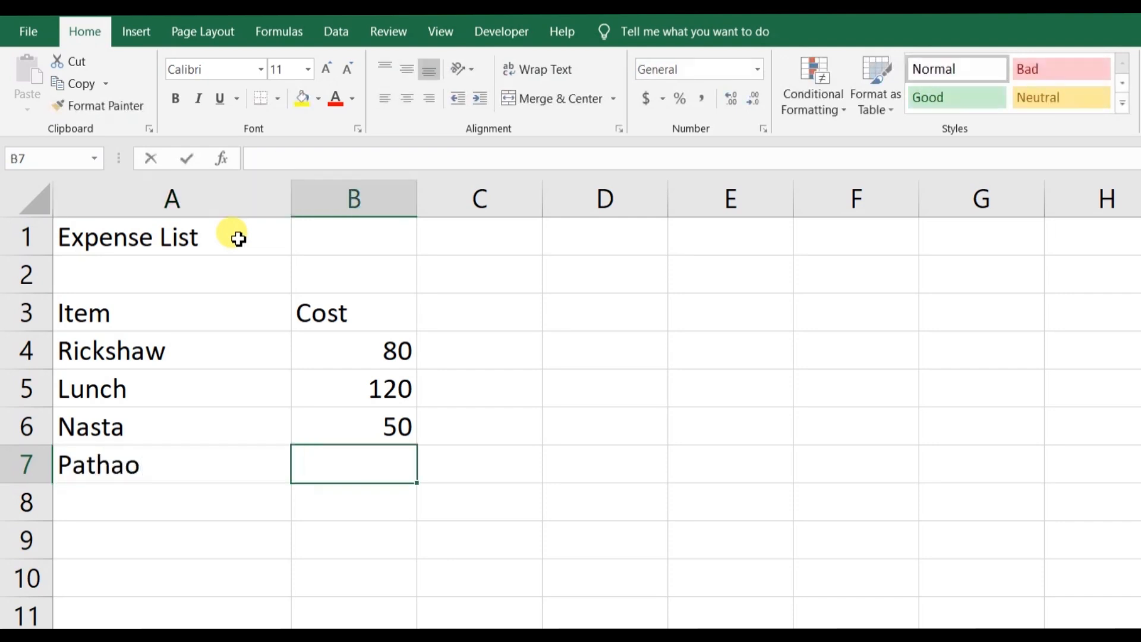
text(100)
key(Return)
text(Total)
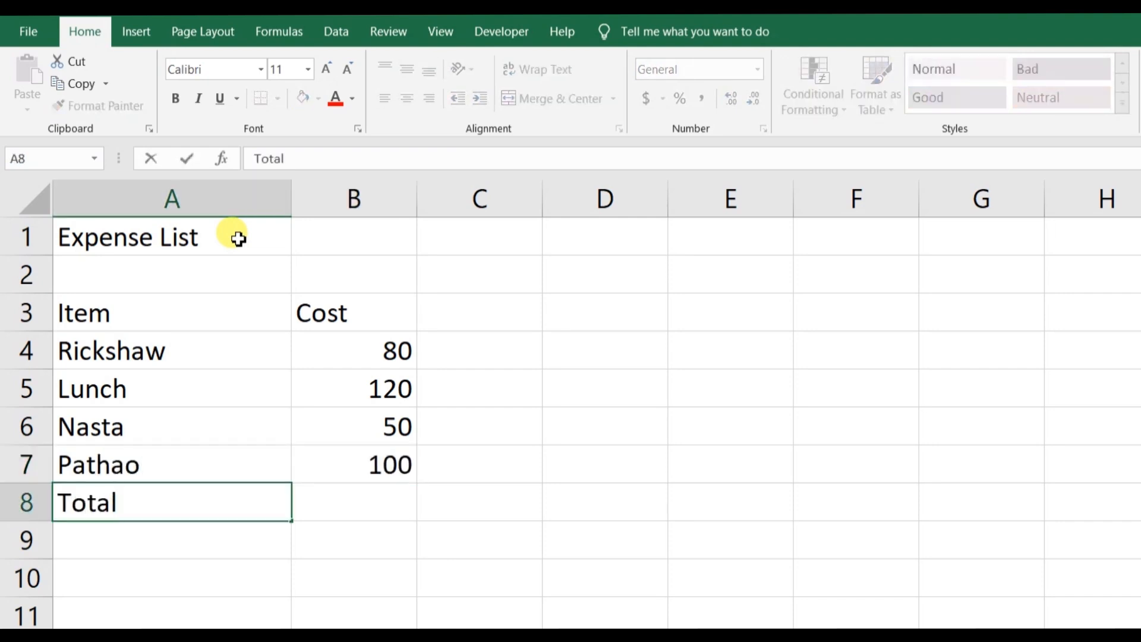
key(Tab)
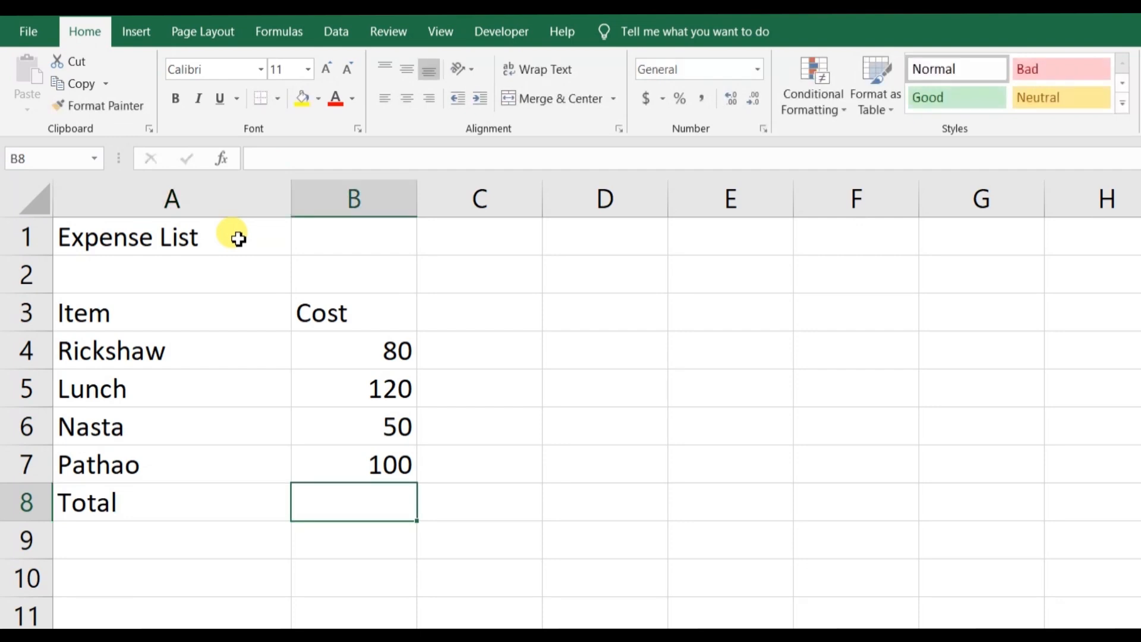
text(350)
key(Return)
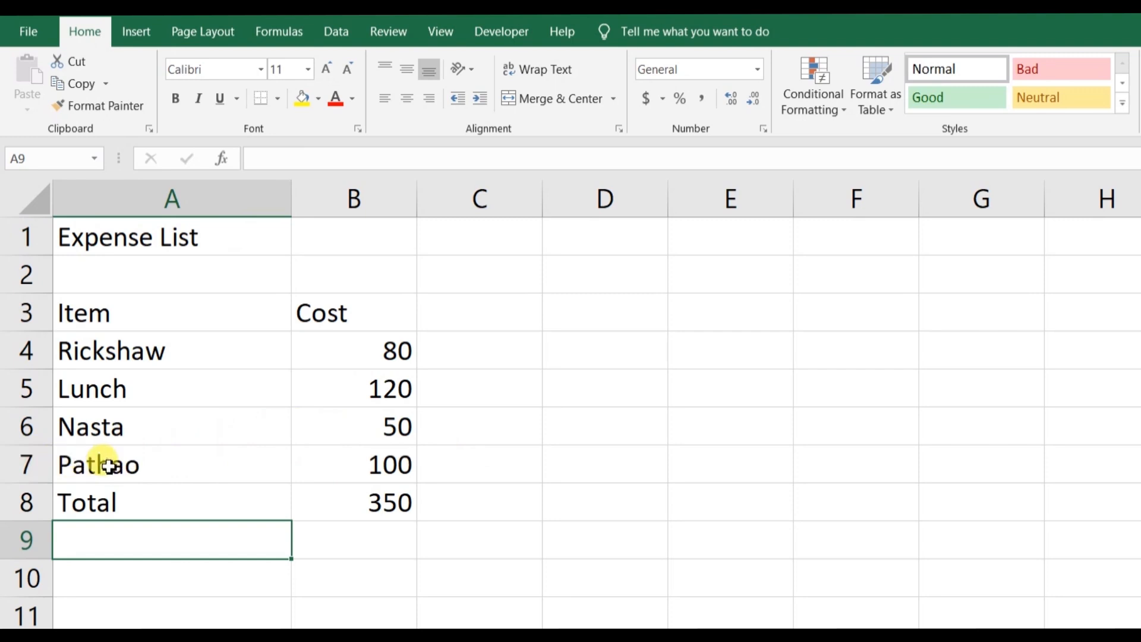
Step: Replace the Pathao item with Uber
click(179, 466)
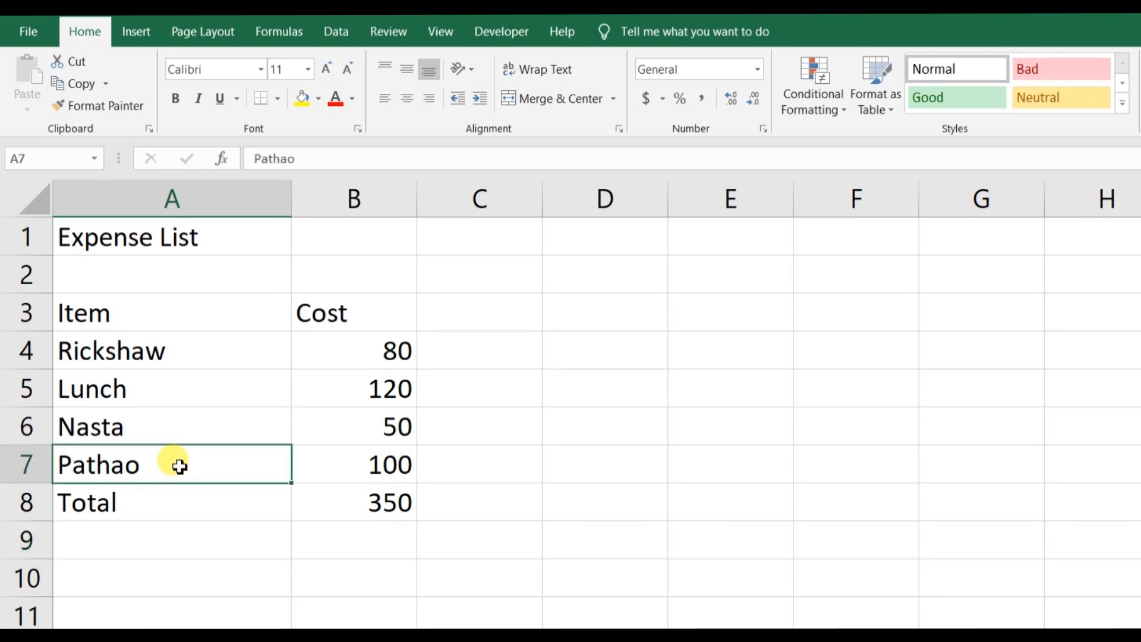
text(Uber)
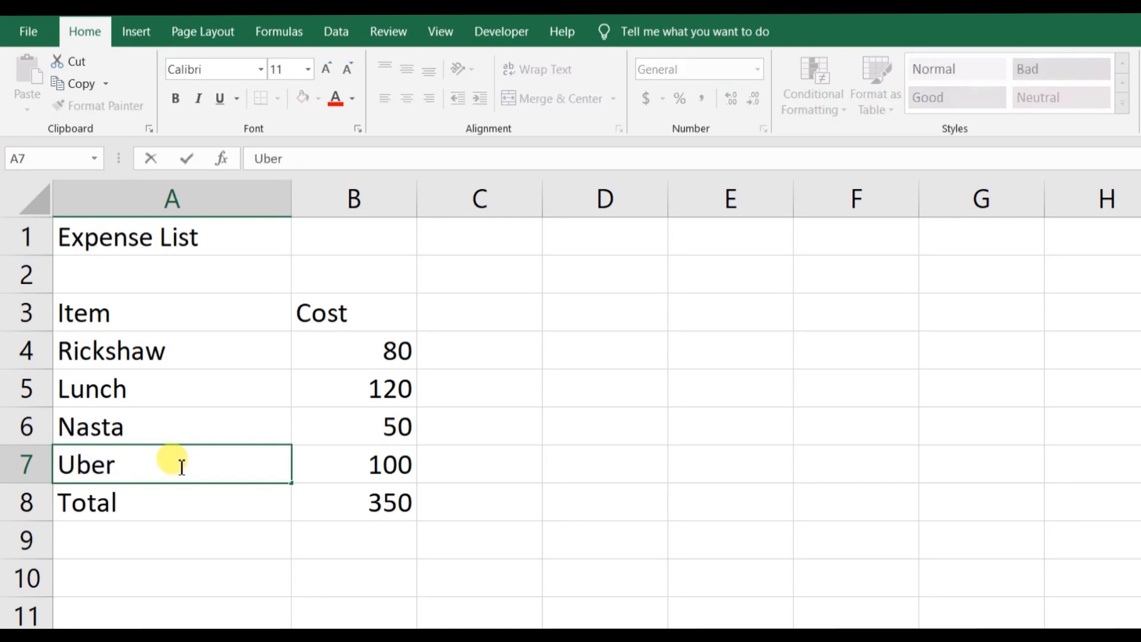
key(Return)
key(Return)
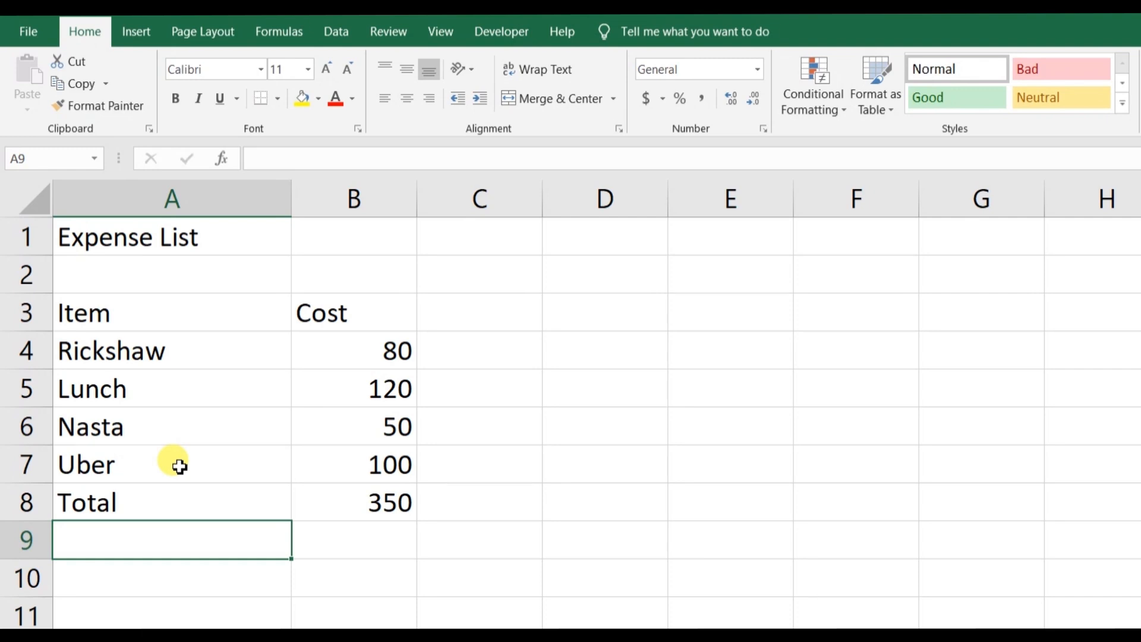
Step: Edit the Nasta item in A6 to read 'Nasta - Snacks'
click(174, 428)
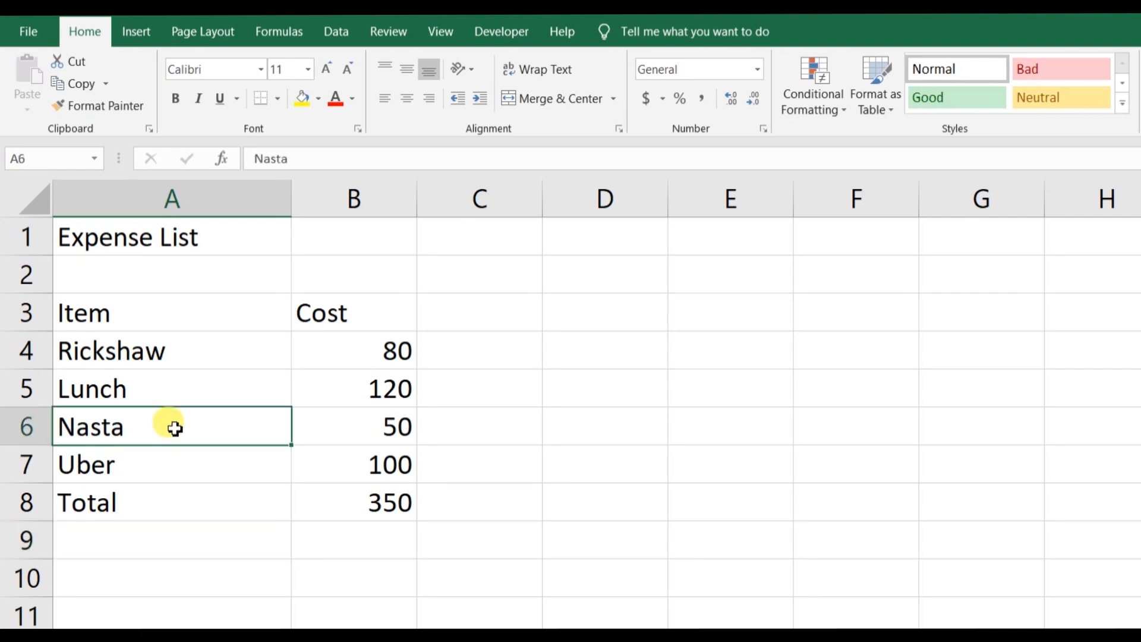
double_click(174, 428)
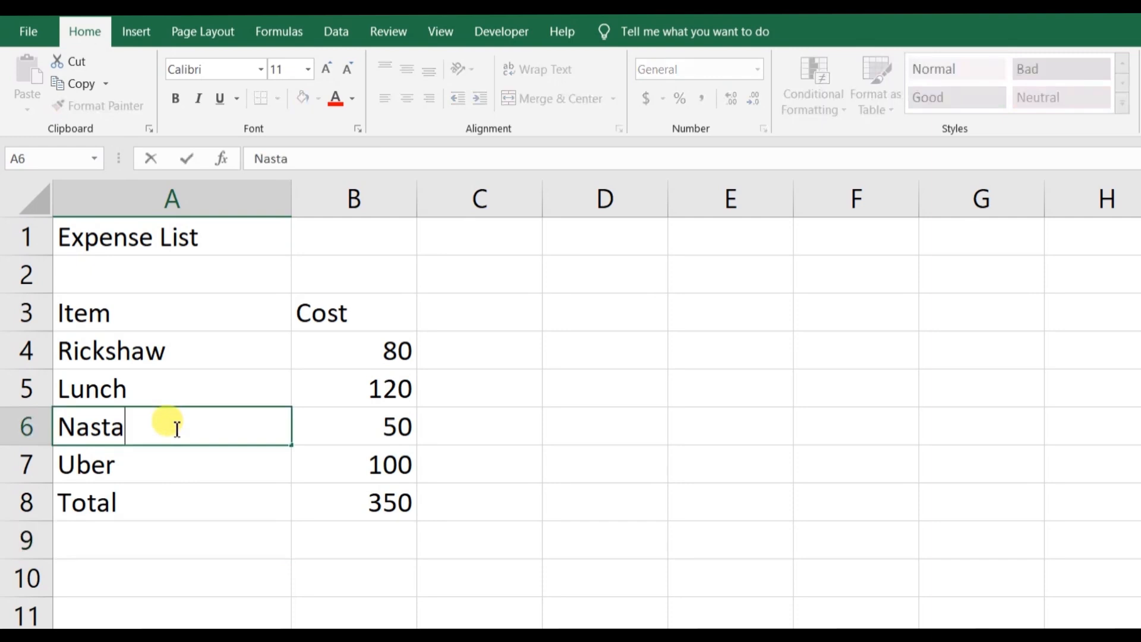
text((Snacks))
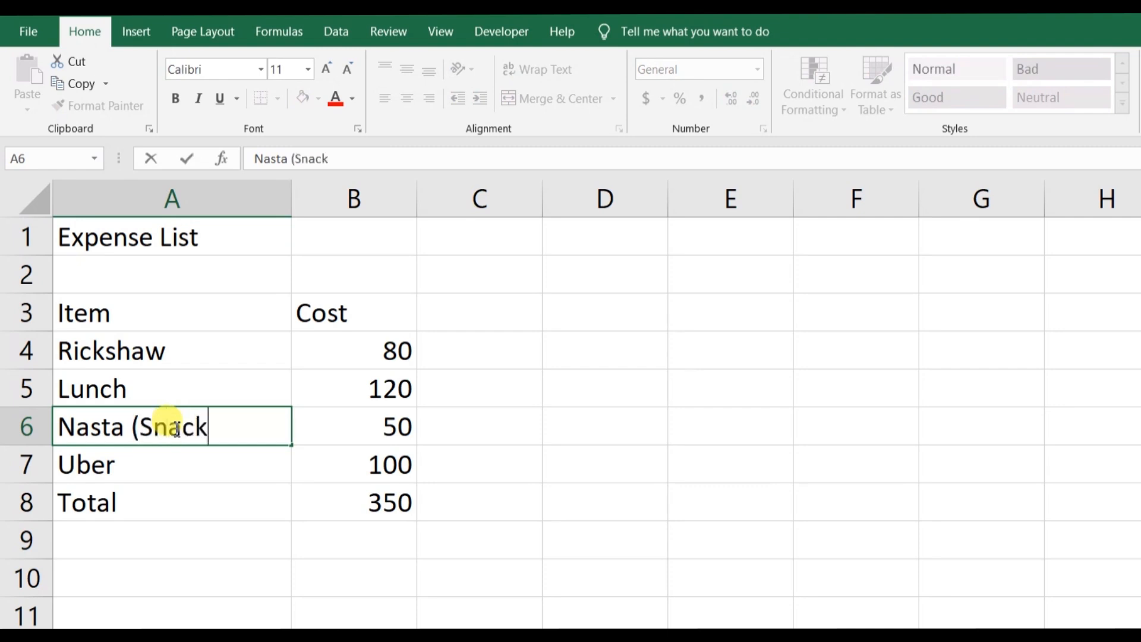
key(BackSpace)
key(BackSpace)
key(BackSpace)
key(BackSpace)
key(BackSpace)
key(BackSpace)
key(BackSpace)
key(BackSpace)
key(BackSpace)
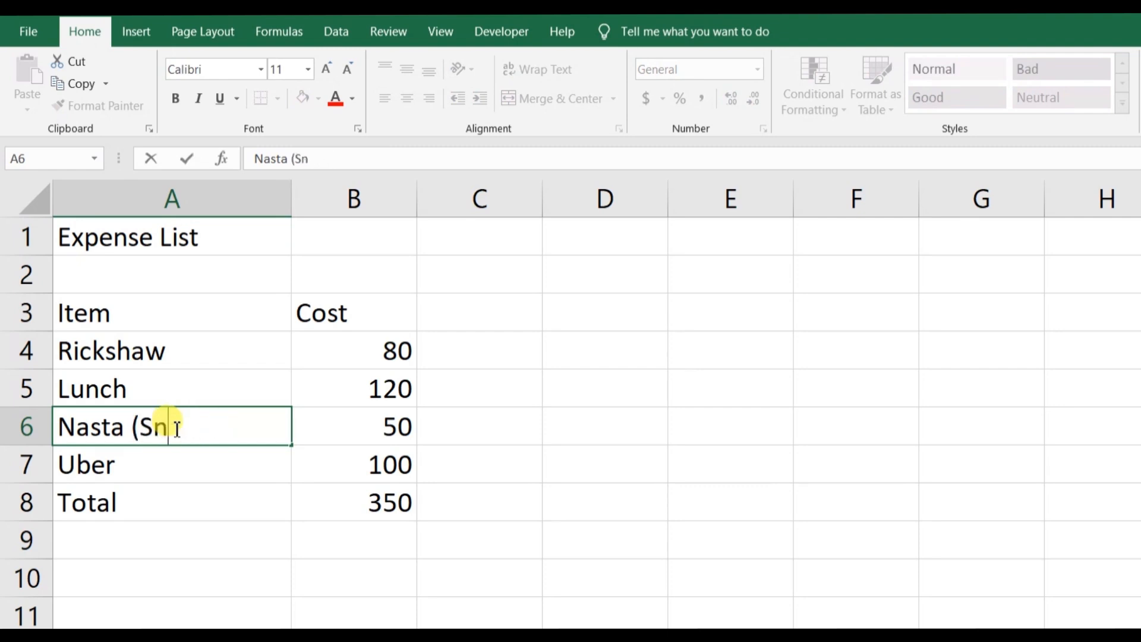
text(- Snacks)
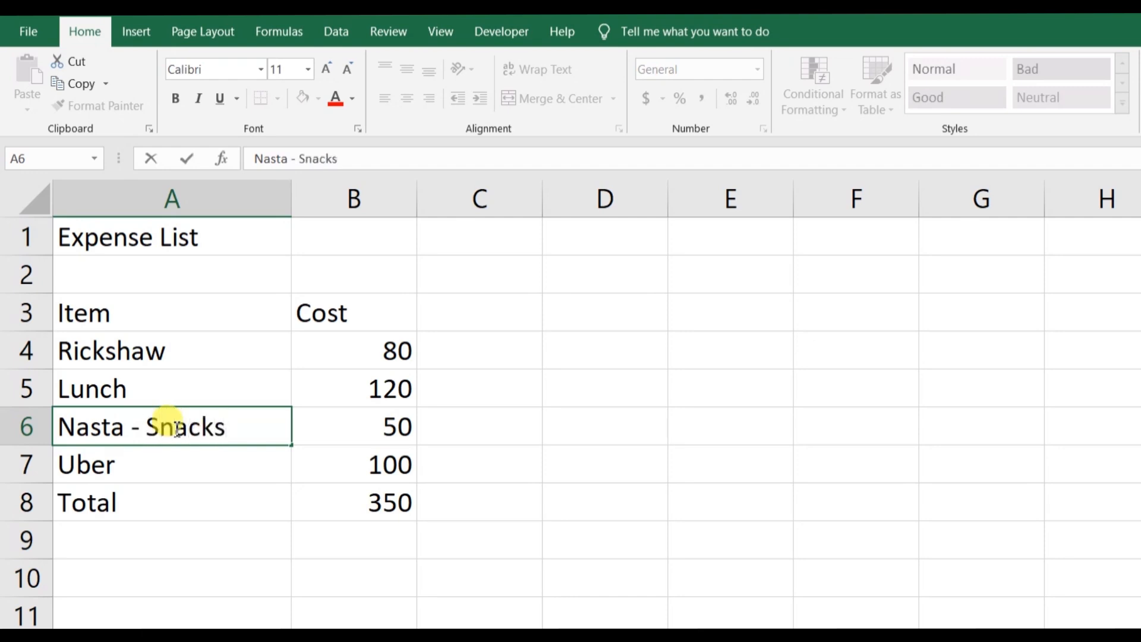
click(165, 393)
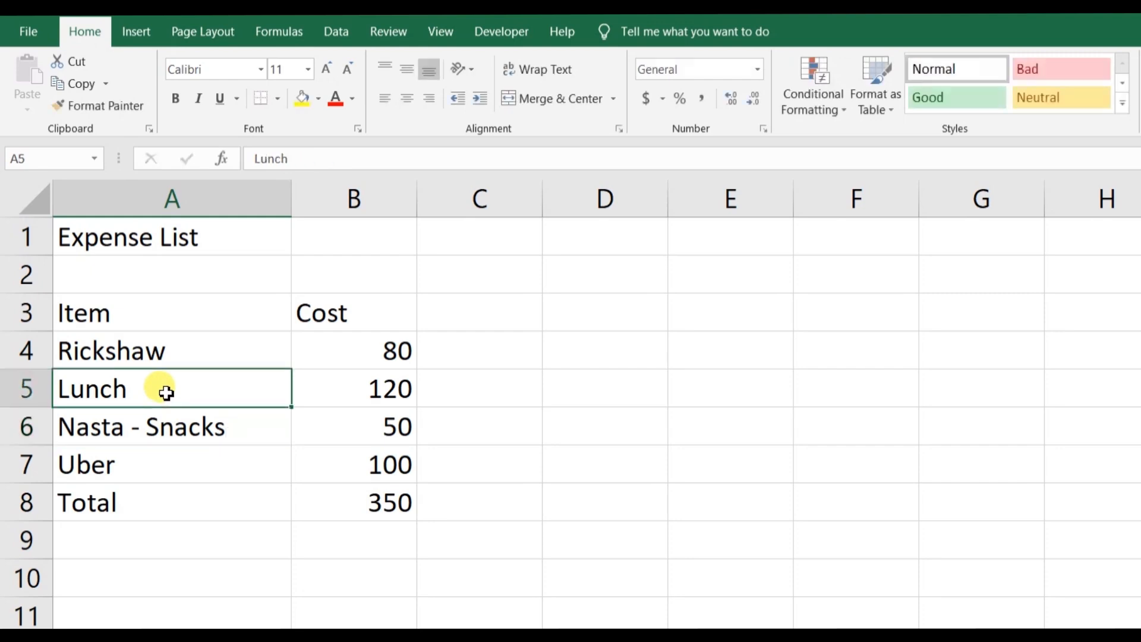
Step: Clear the Lunch item and undo it, then delete the Nasta - Snacks cell, shifting items up
key(Delete)
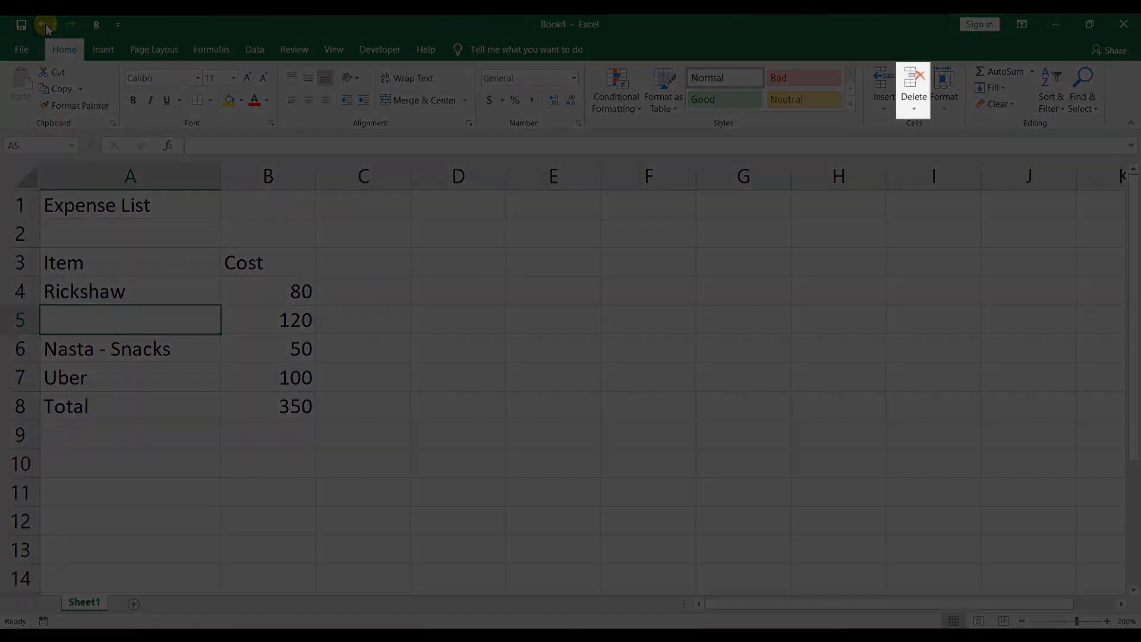
click(46, 21)
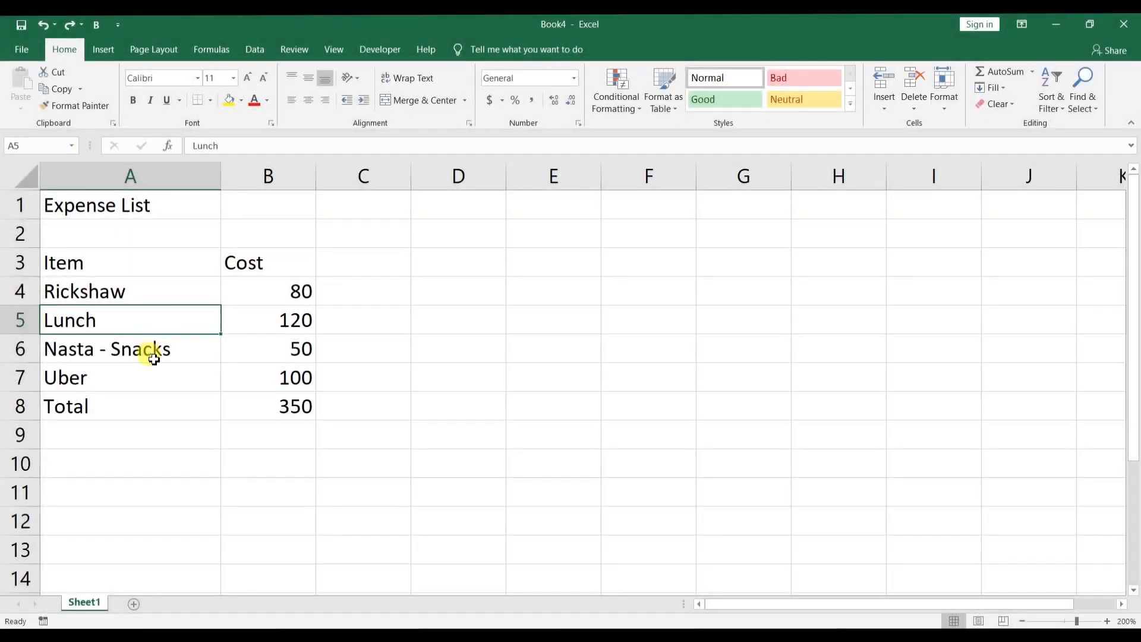
click(153, 357)
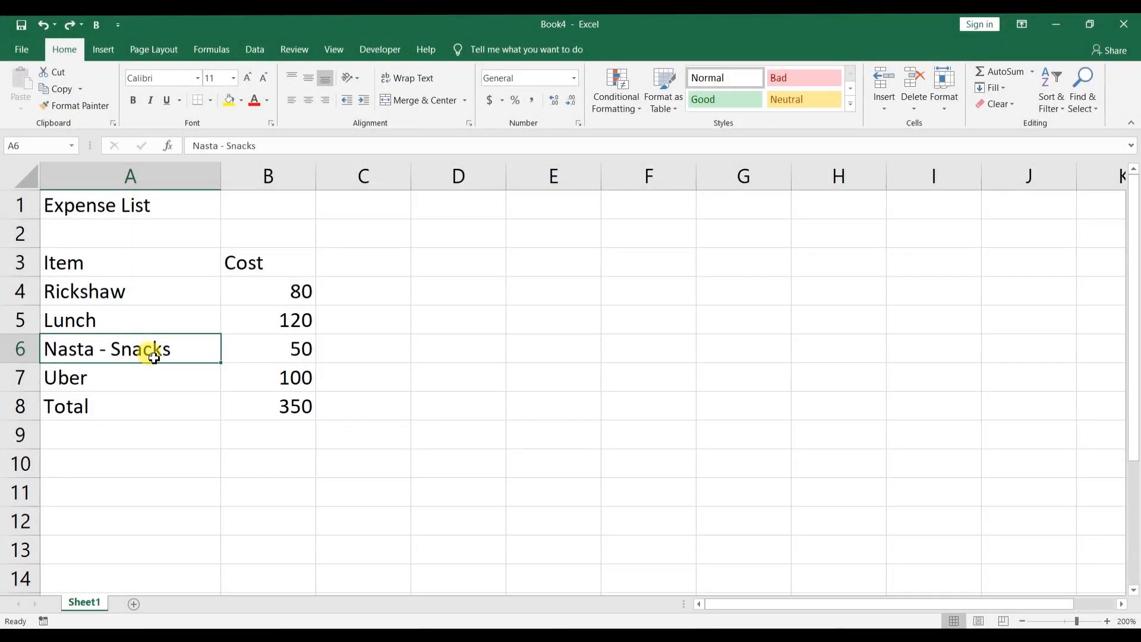
click(907, 86)
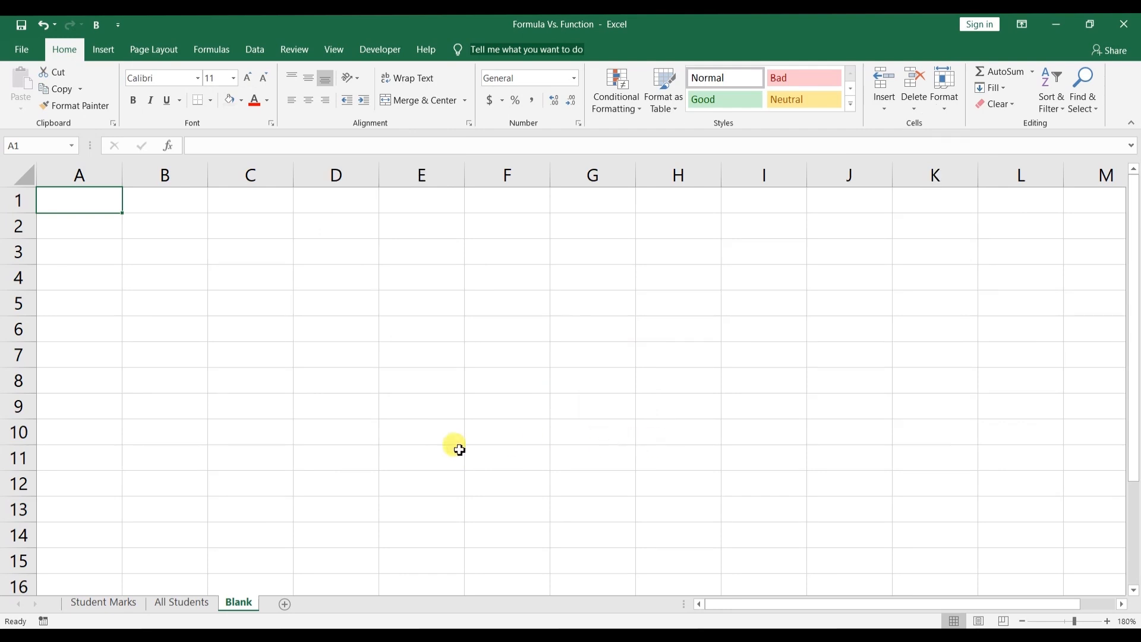
Step: Switch to the Student Marks sheet and zoom in three steps
click(122, 602)
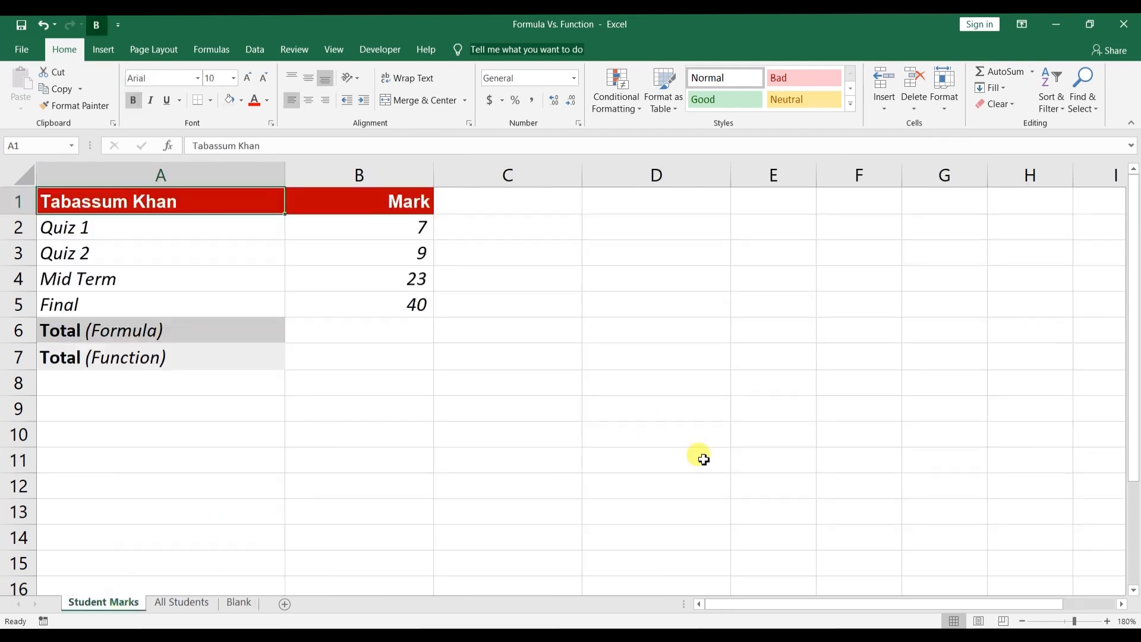
click(1107, 621)
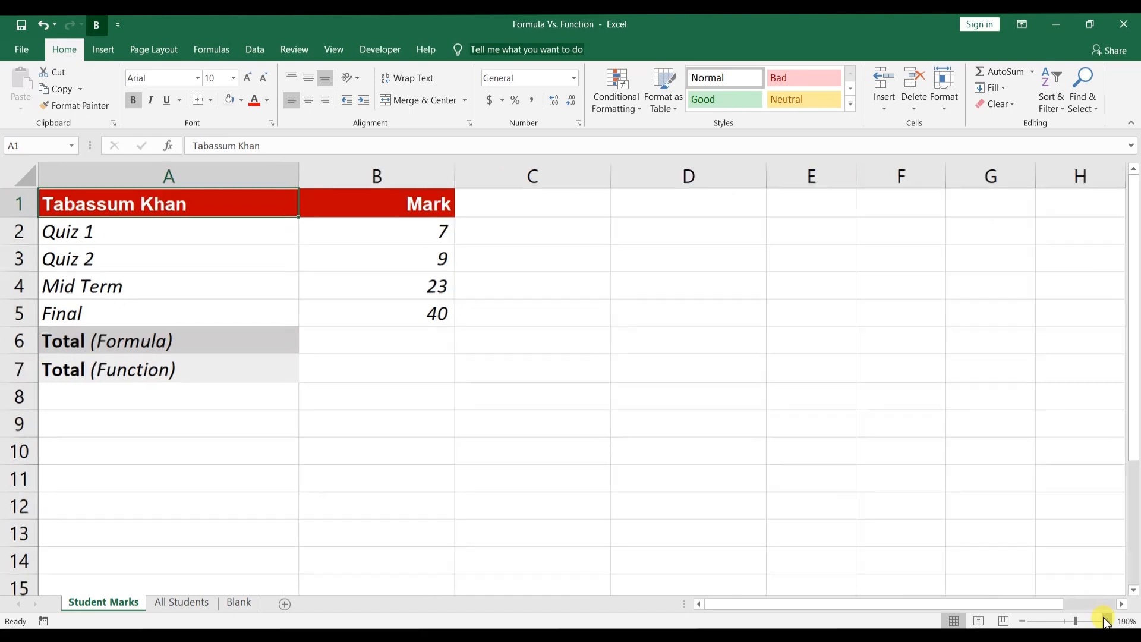
click(1106, 621)
click(1107, 621)
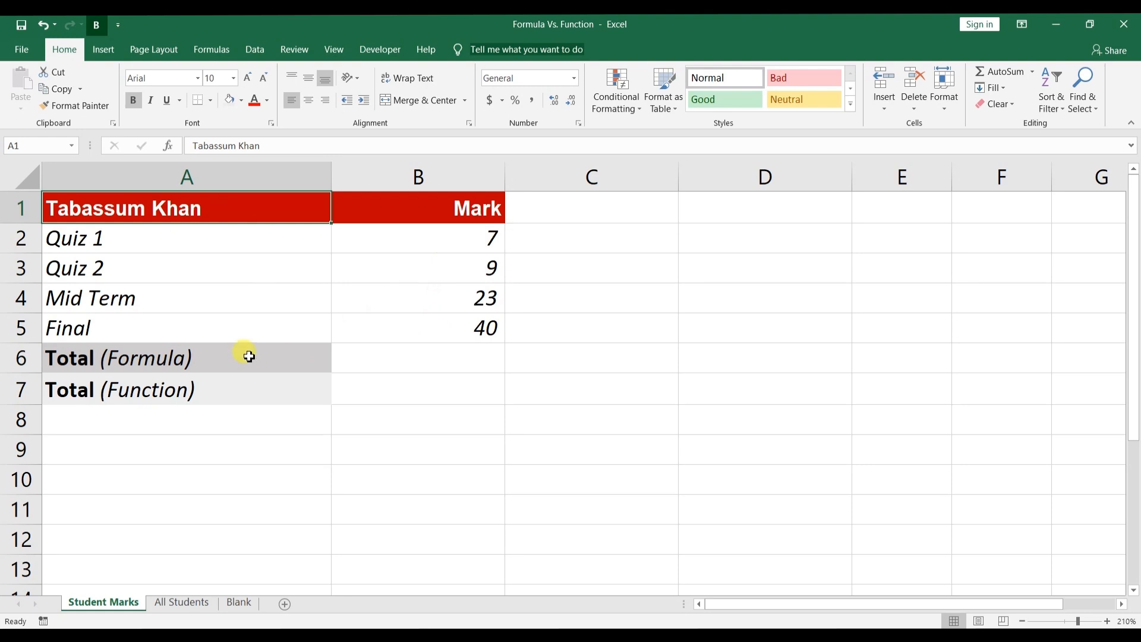
Step: Enter =B2+B3+B4+B5 in B6 to total the four marks as 79
click(385, 360)
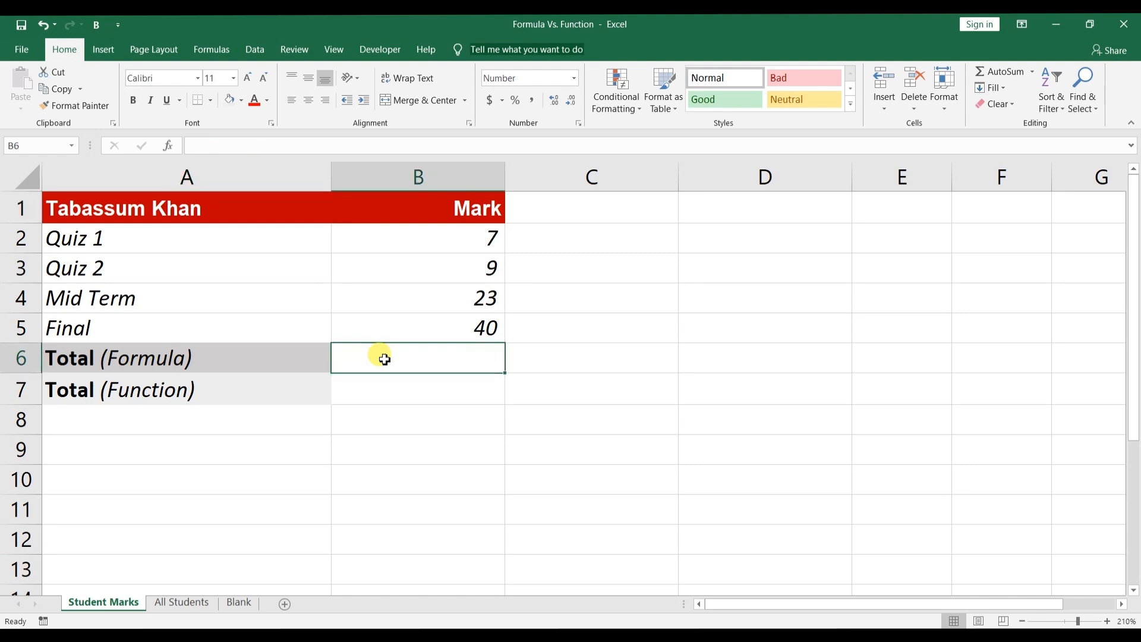
text(=)
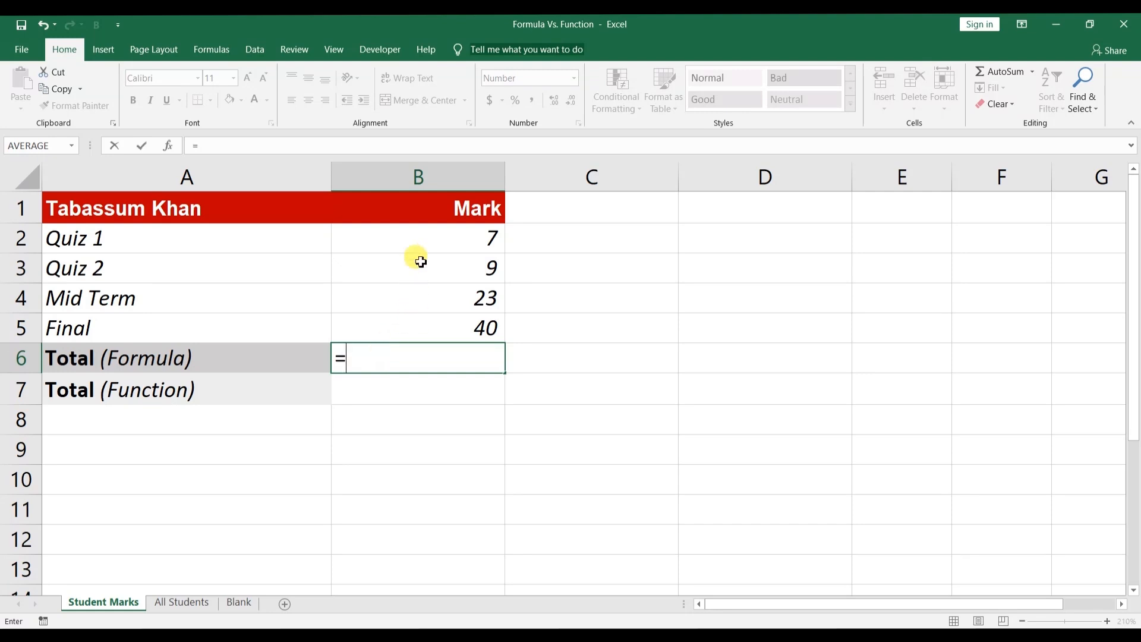
click(414, 236)
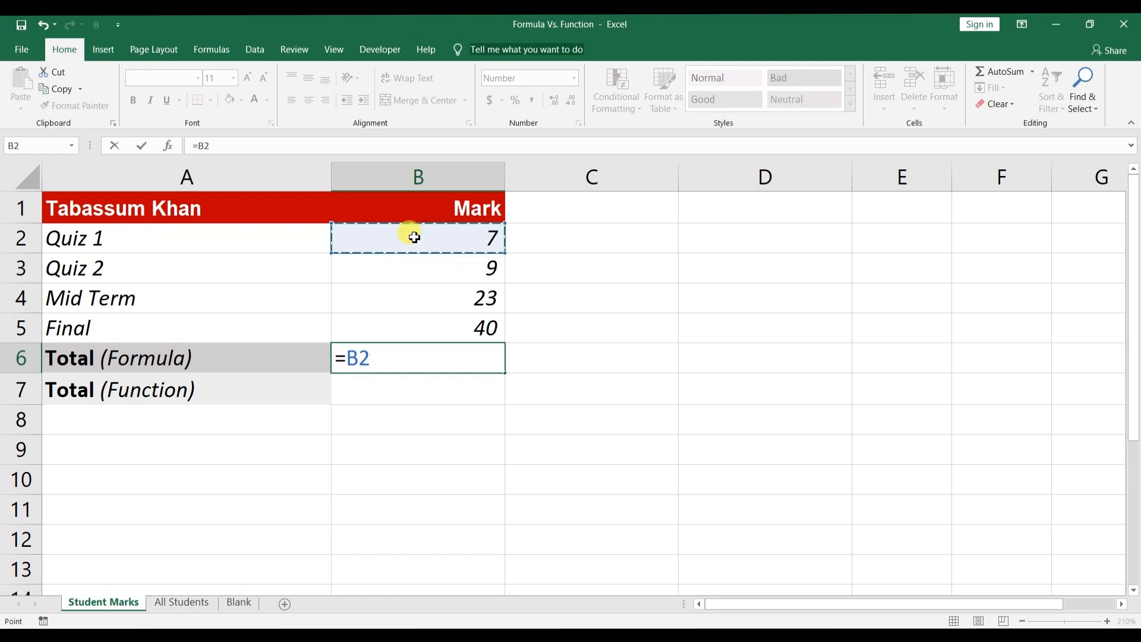
text(+)
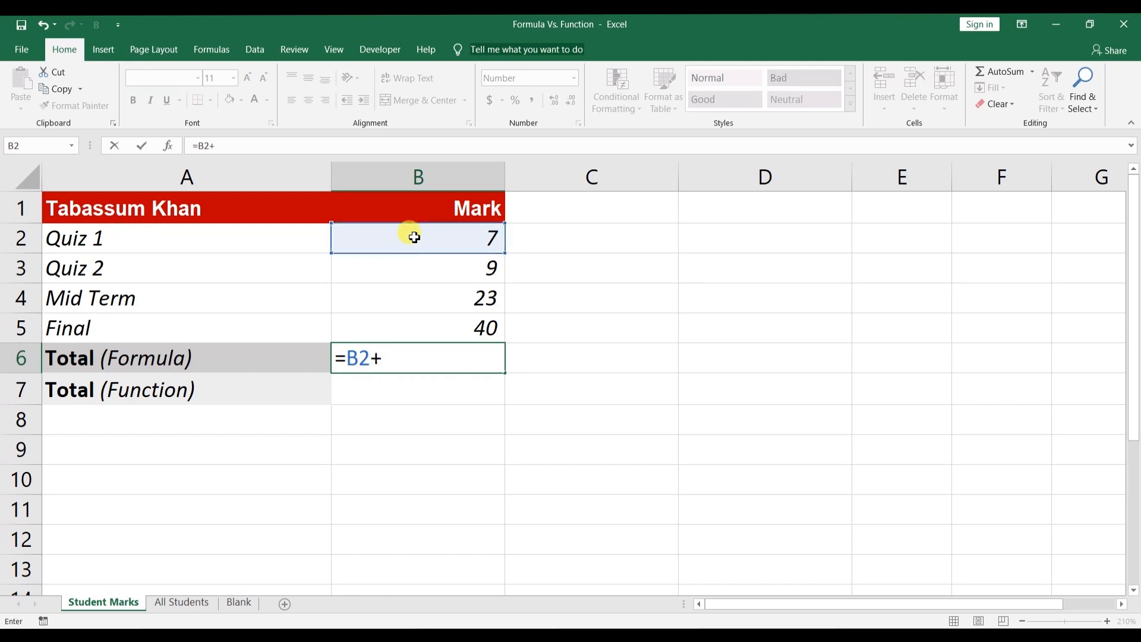
click(415, 270)
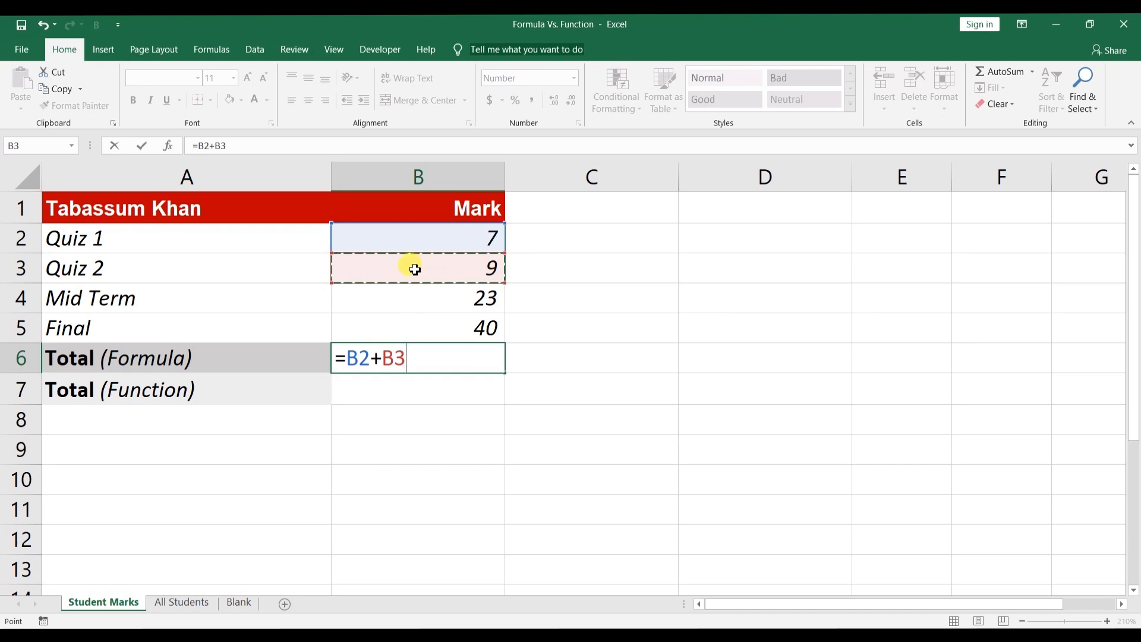
text(+)
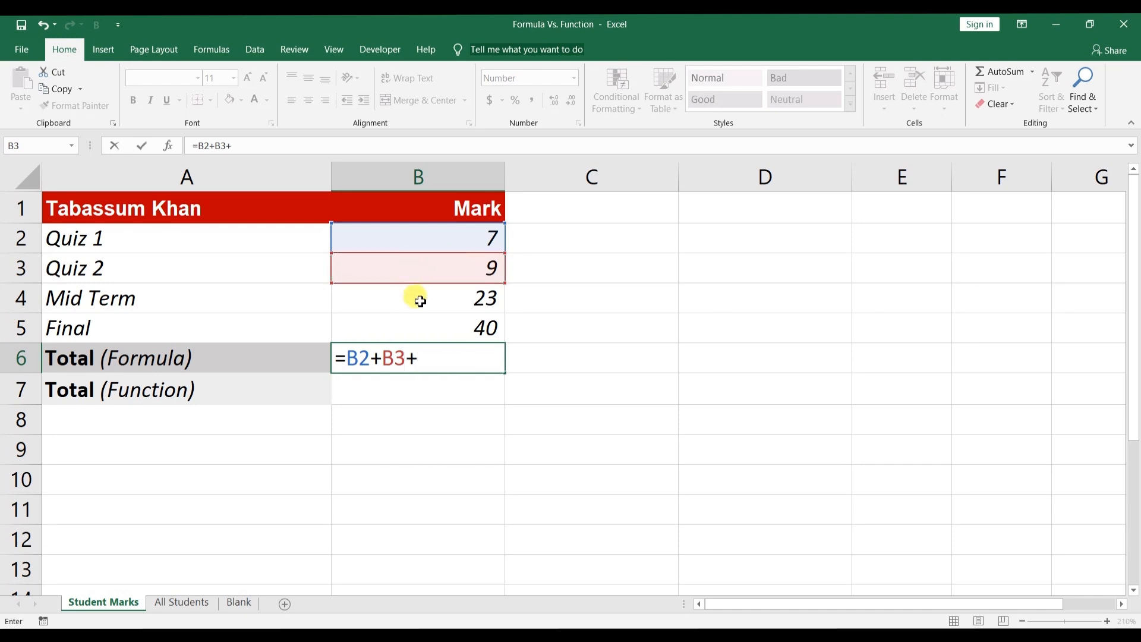
click(418, 298)
text(+)
click(421, 330)
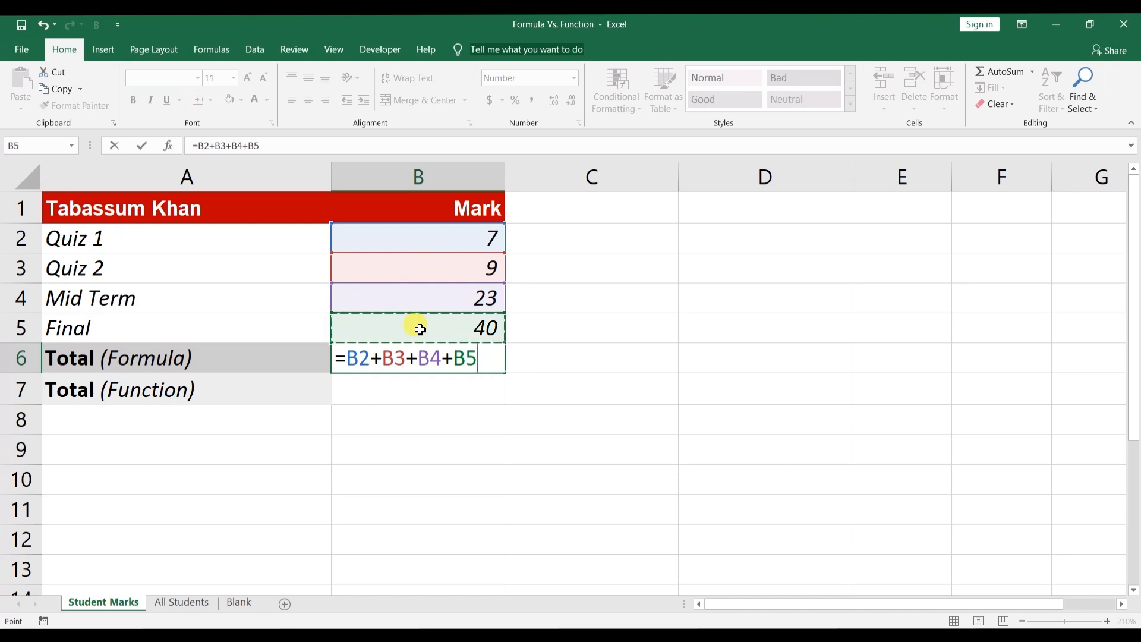
key(Return)
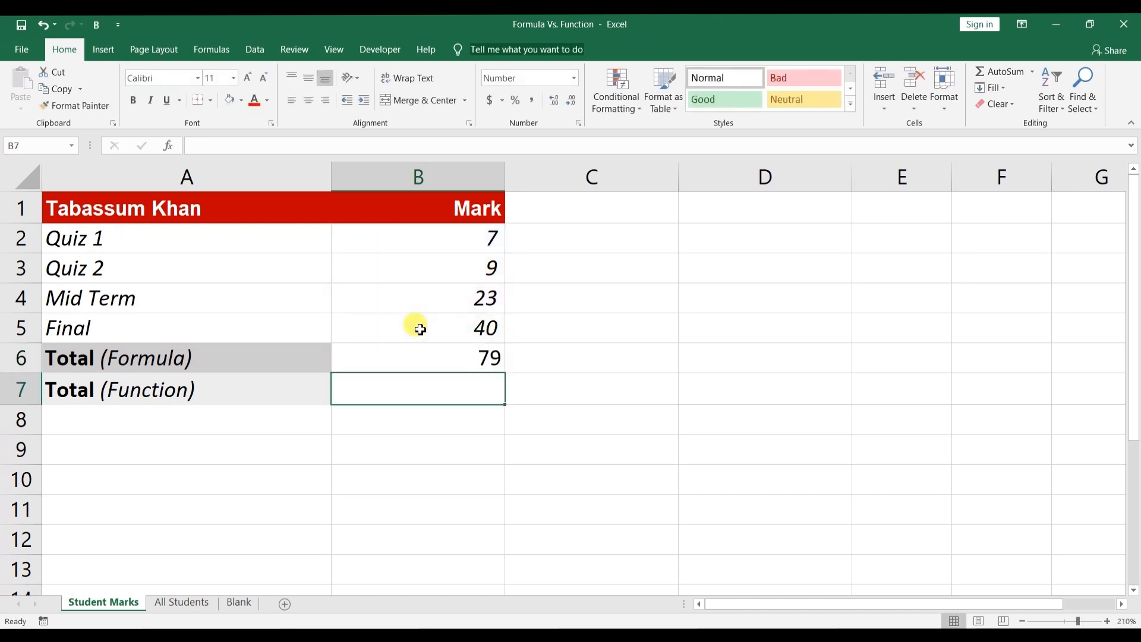
click(422, 362)
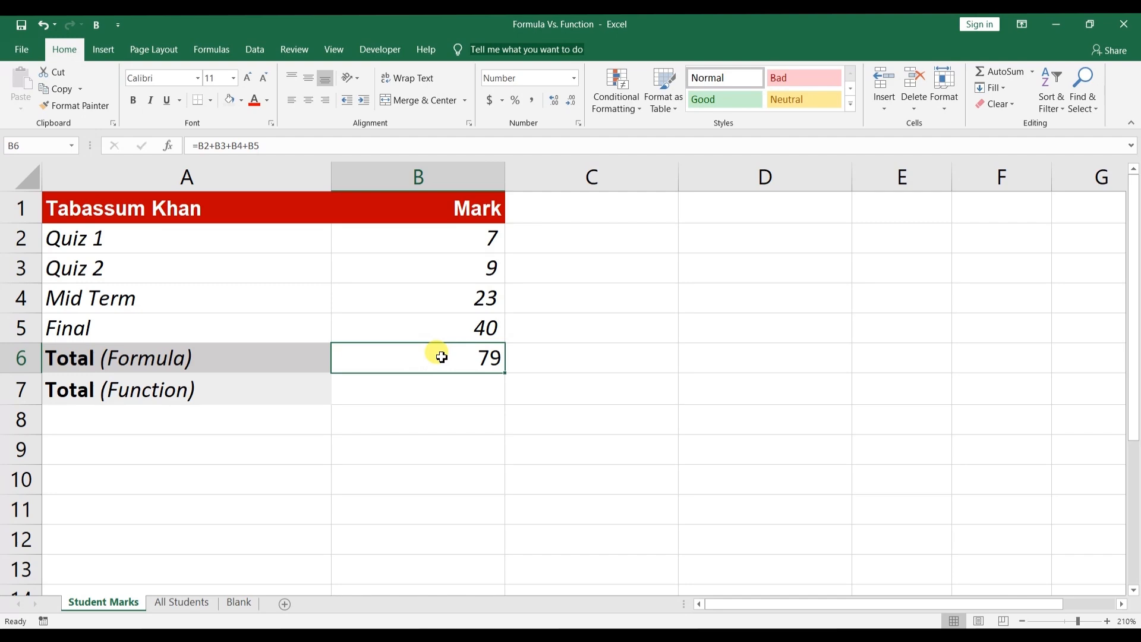
click(198, 602)
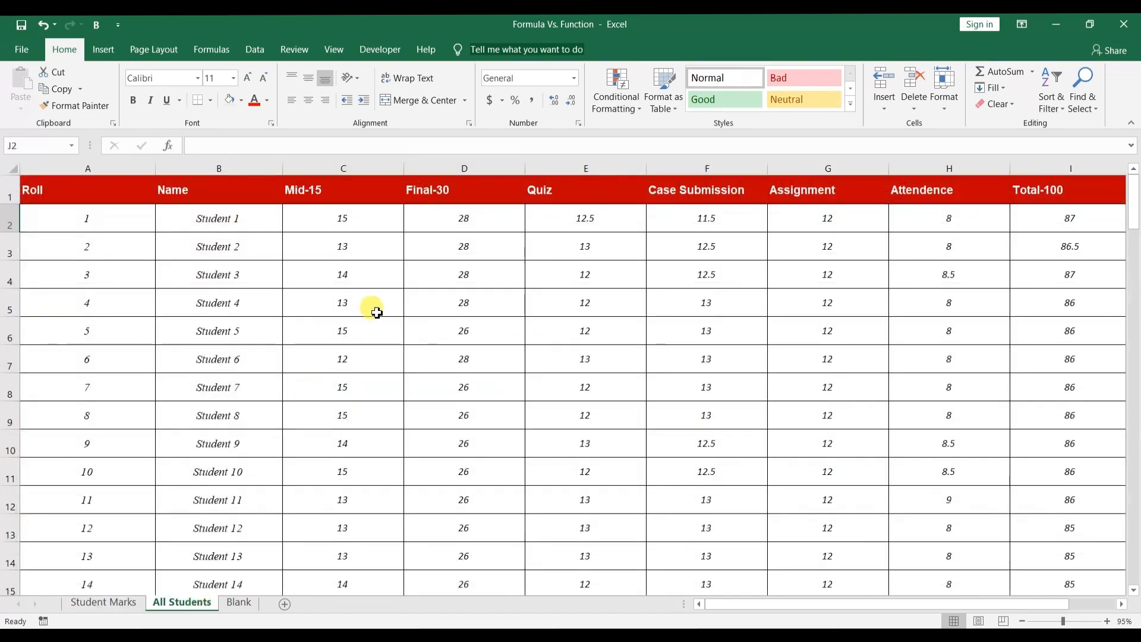
key(Page_Down)
key(Page_Down)
key(Page_Down)
key(Page_Down)
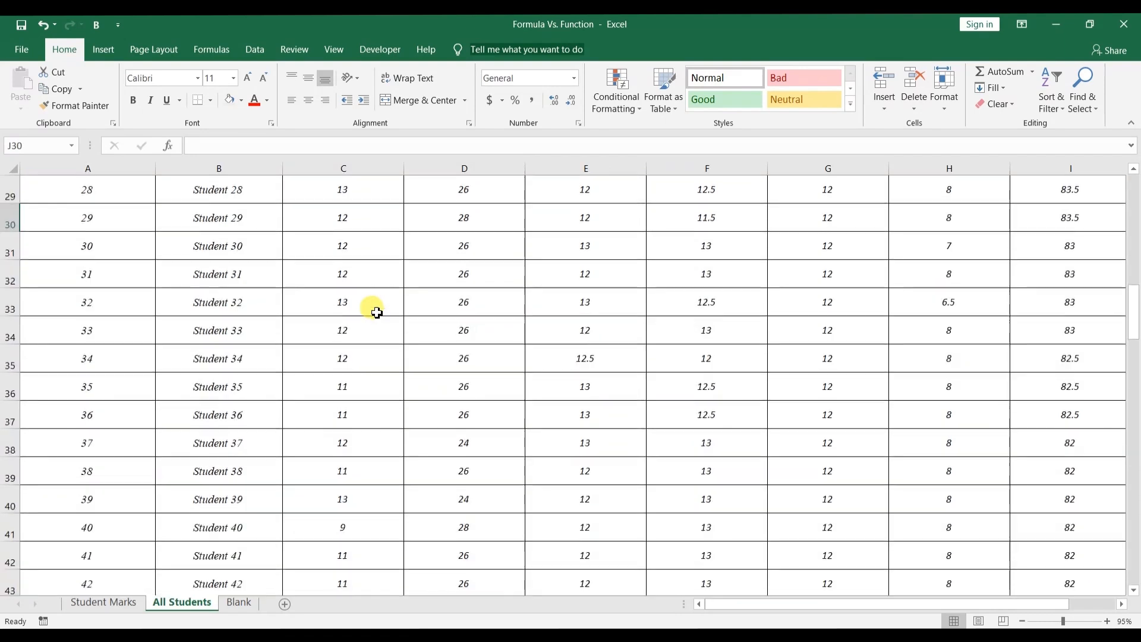
key(Page_Down)
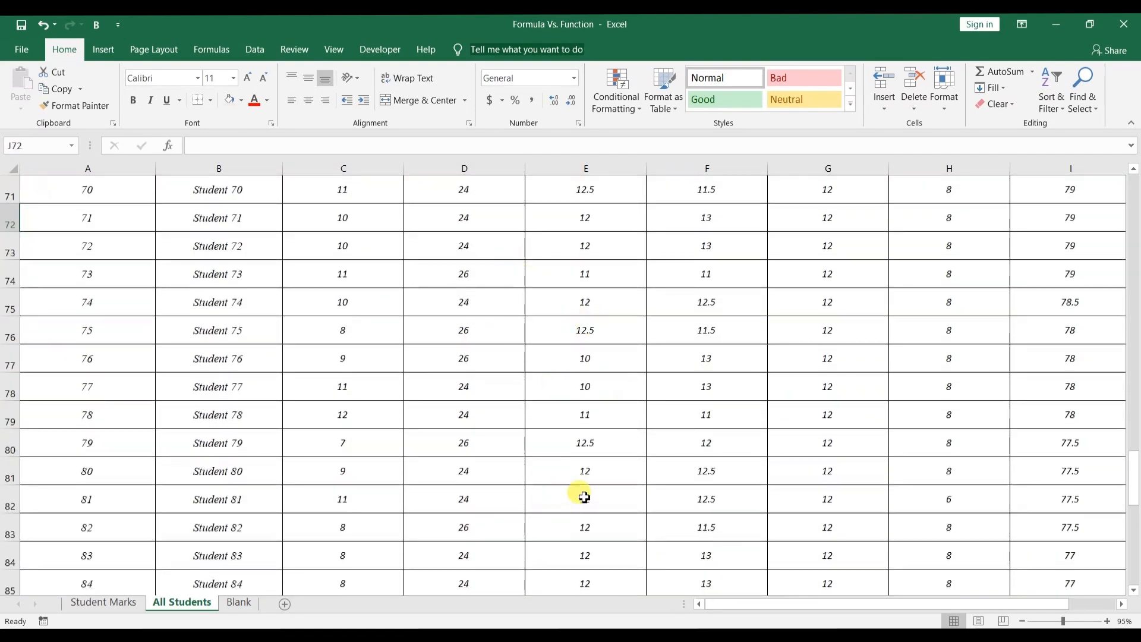
click(101, 603)
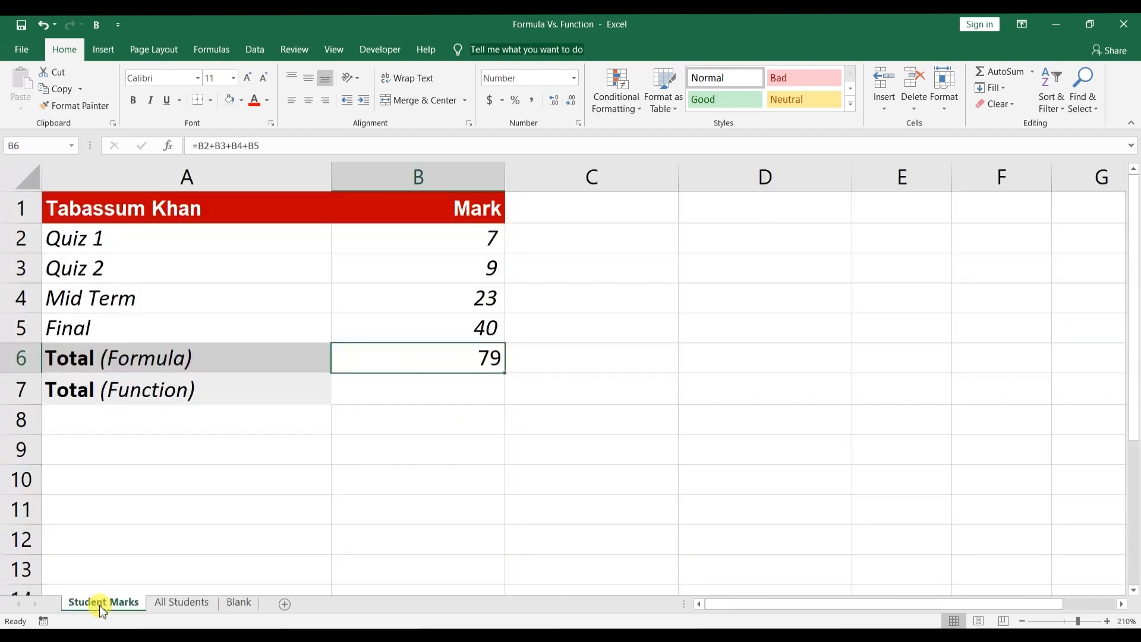
click(286, 393)
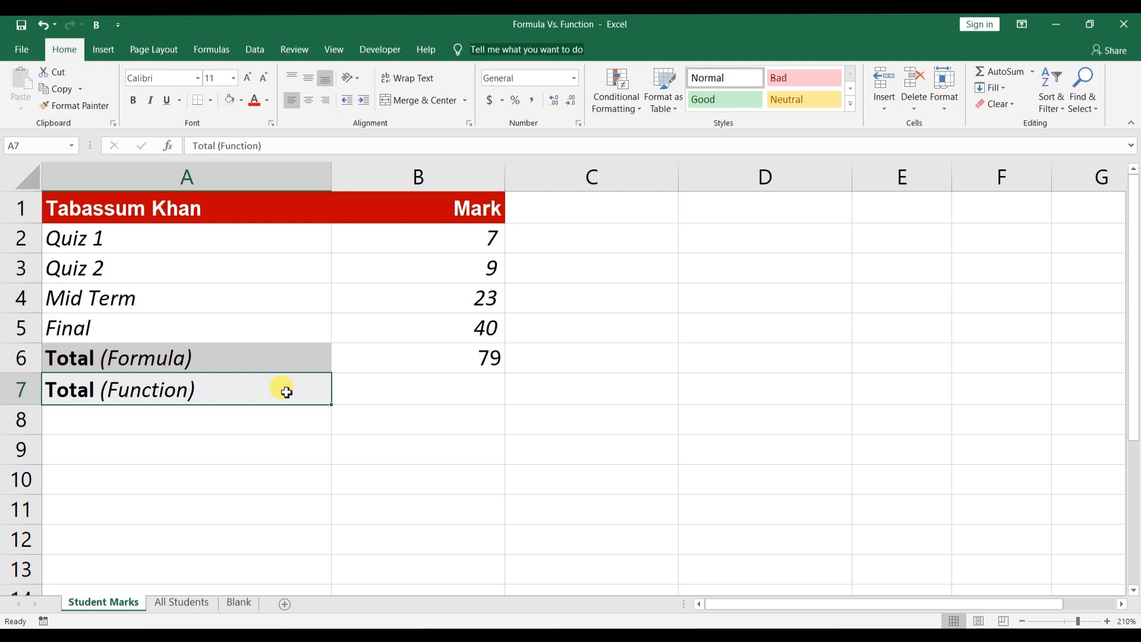
Step: Enter =SUM(B2:B5) in B7 for the Total (Function) row and check it shows 79
click(421, 391)
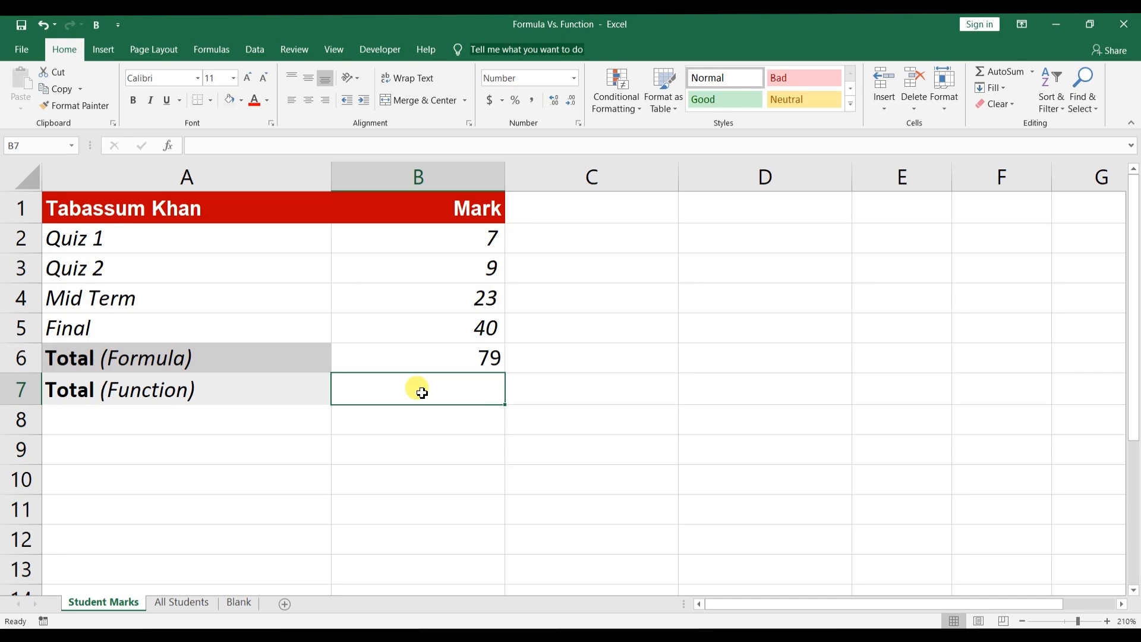
text(=su)
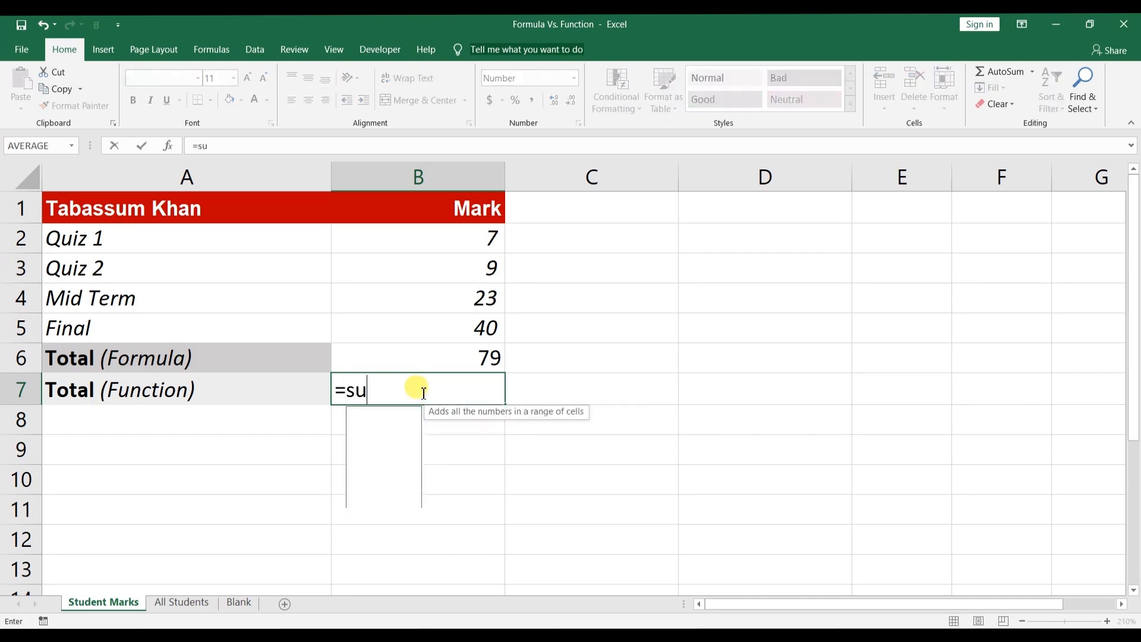
text(m)
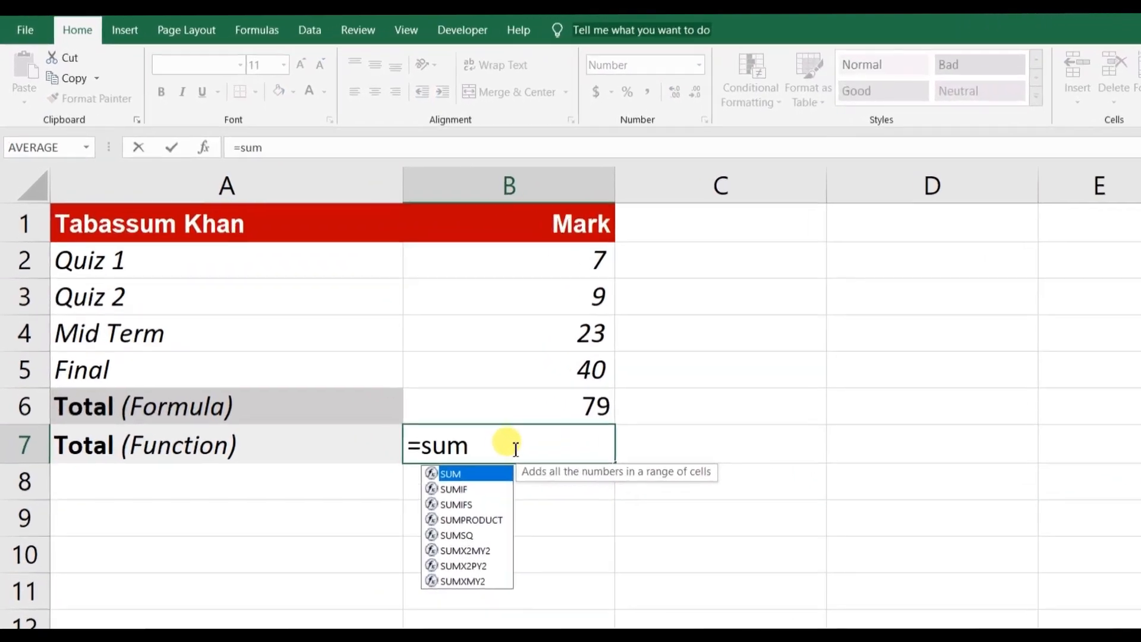
key(Down)
key(Down)
key(Down)
key(Down)
key(Down)
key(Down)
key(Down)
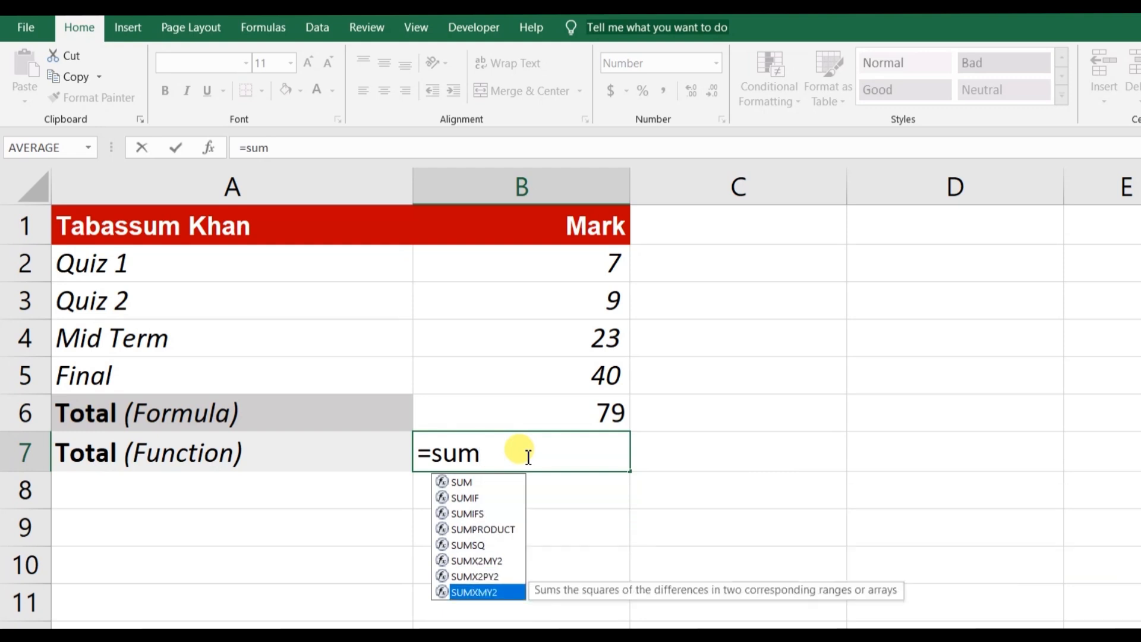
key(Up)
key(Up)
key(Up)
key(Up)
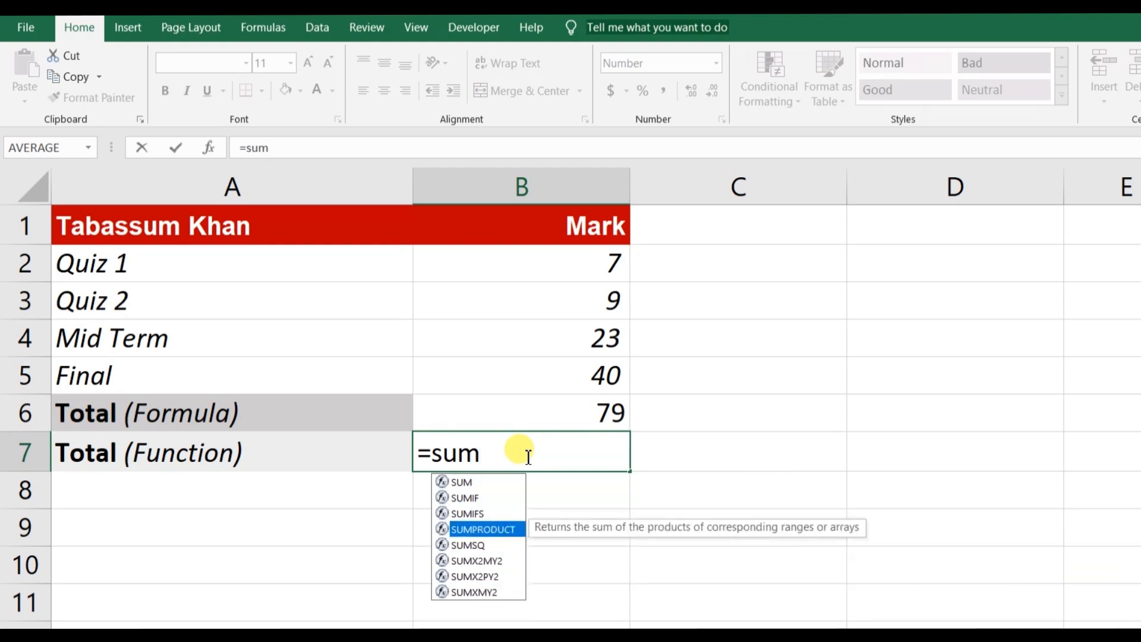
key(Up)
key(Up)
key(Up)
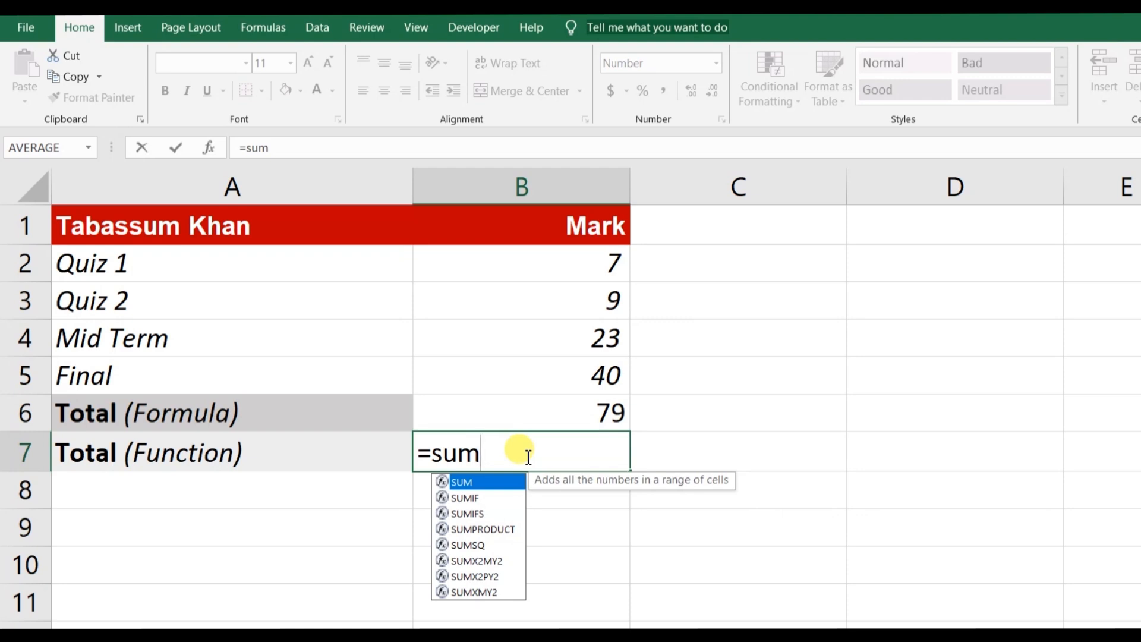
key(Tab)
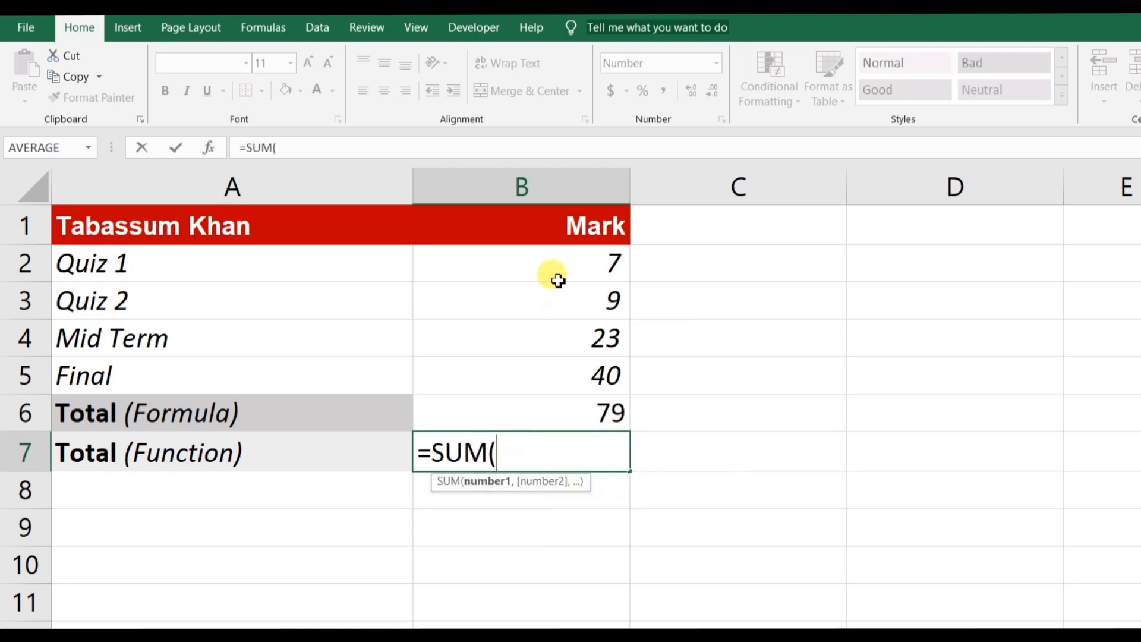
click(550, 260)
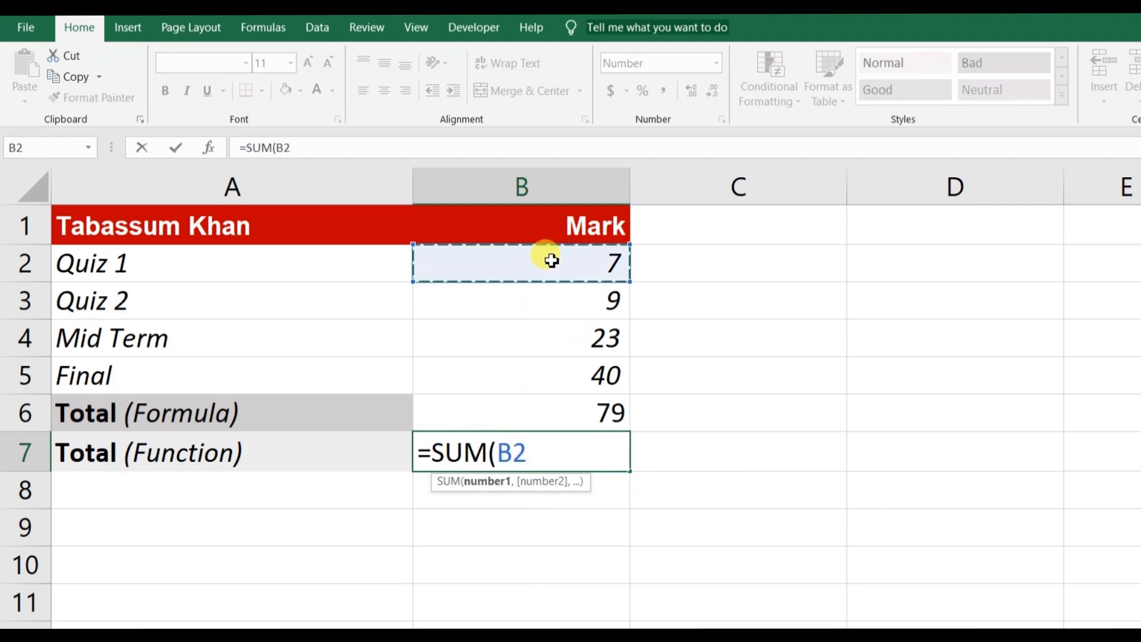
drag(552, 260, 552, 375)
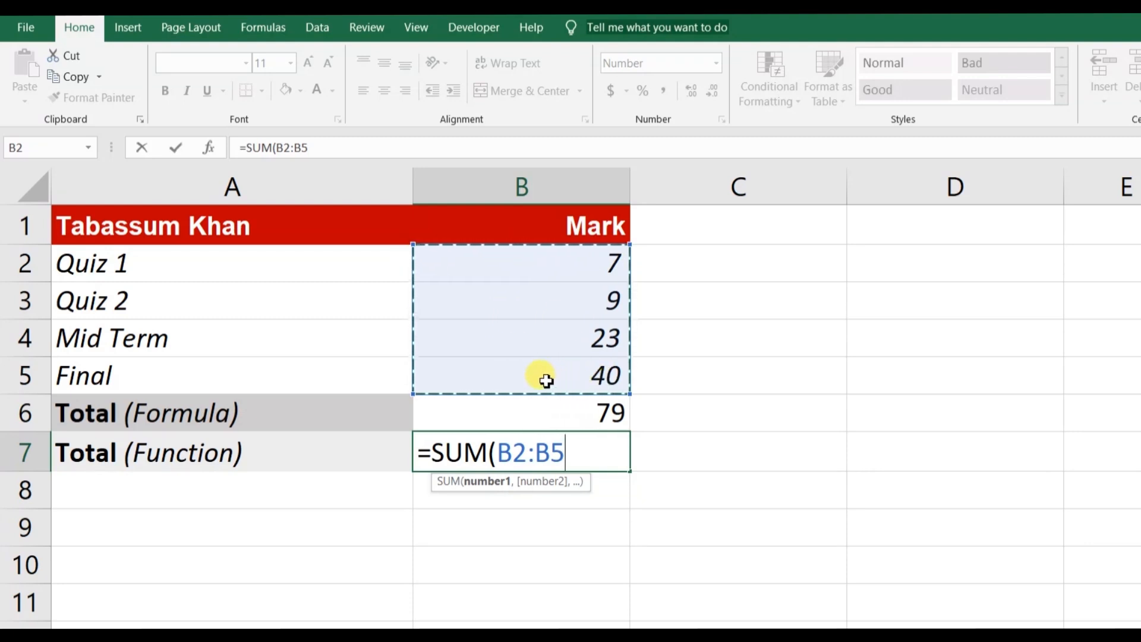
text())
key(Return)
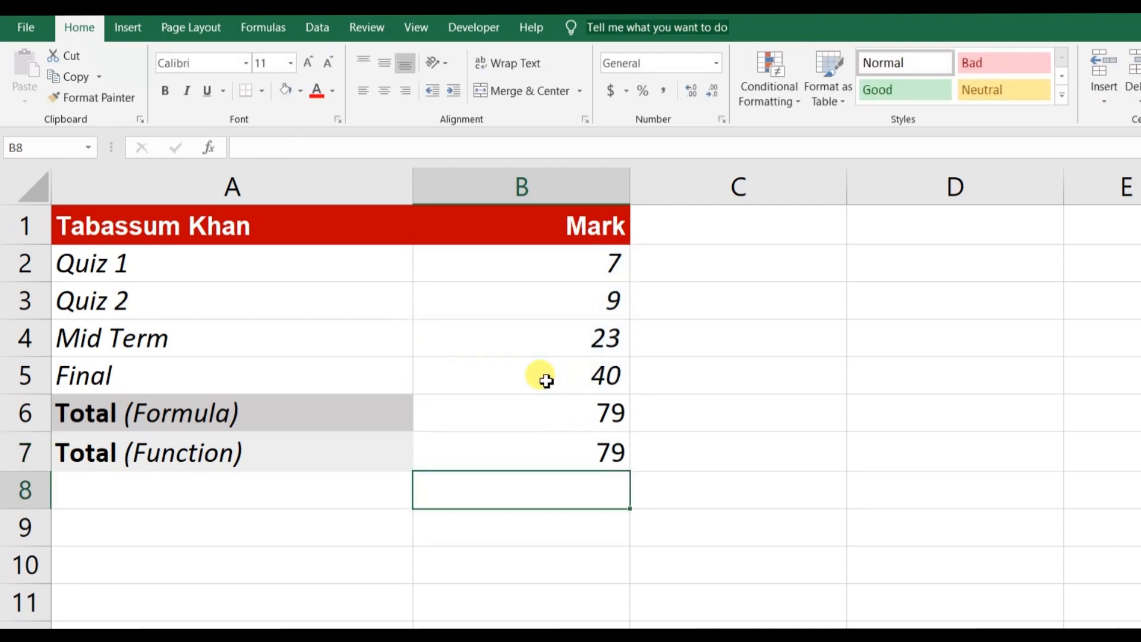
click(542, 436)
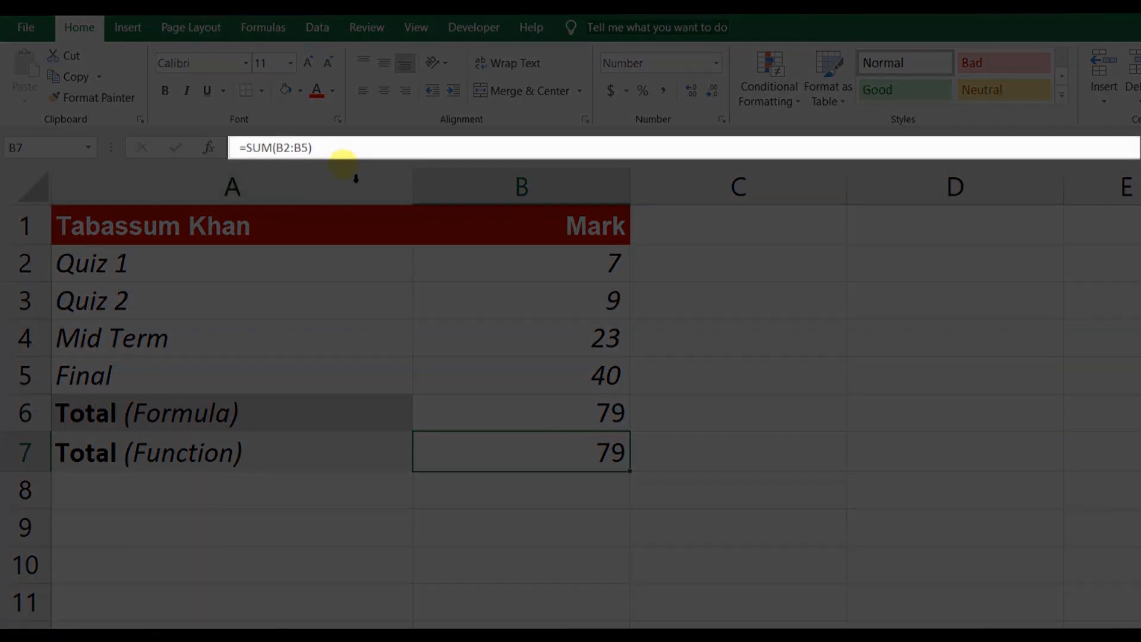
click(350, 153)
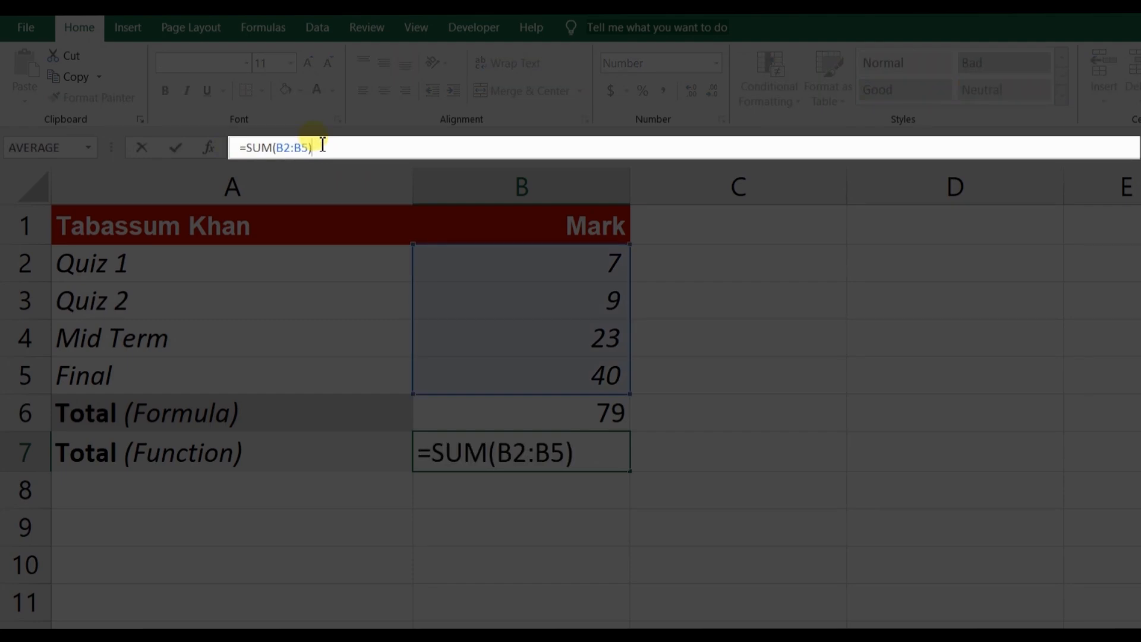
Step: Compare the Total (Formula) result in B6 with the Total (Function) row
click(496, 412)
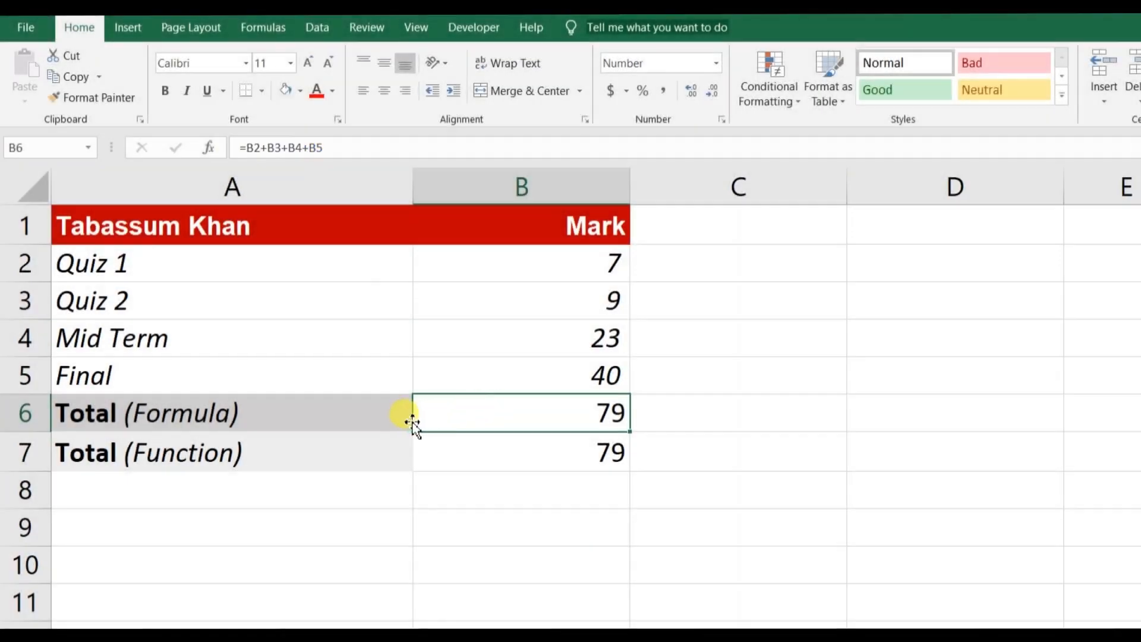
click(395, 418)
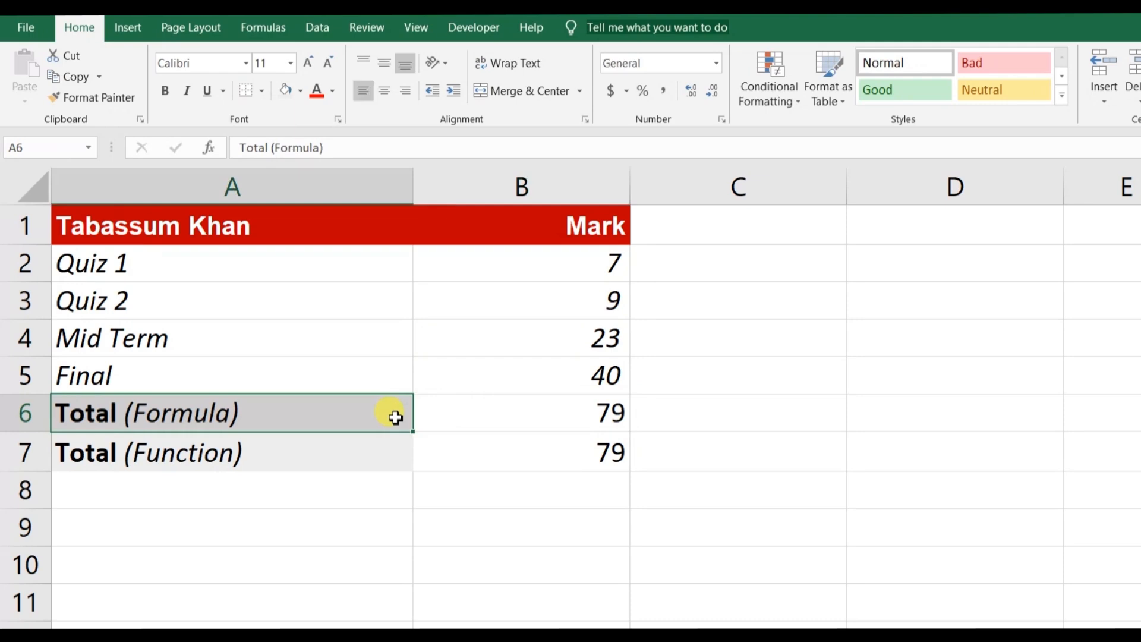
key(Down)
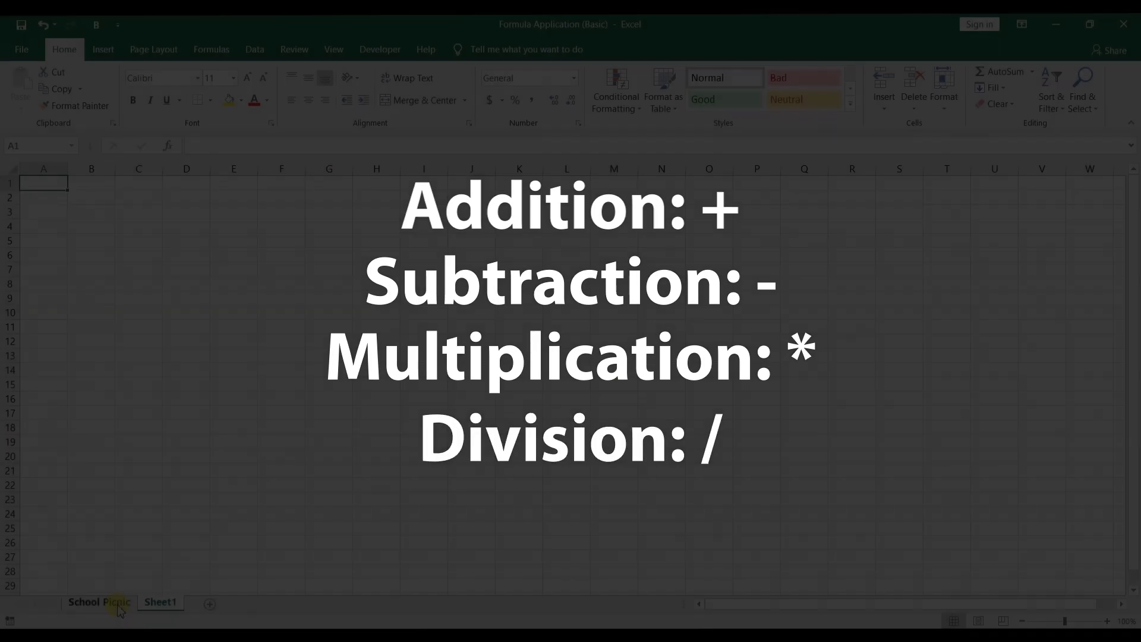
Step: On the School Picnic sheet, enter =B4+B5 in B6 so the Total shows 100
click(118, 604)
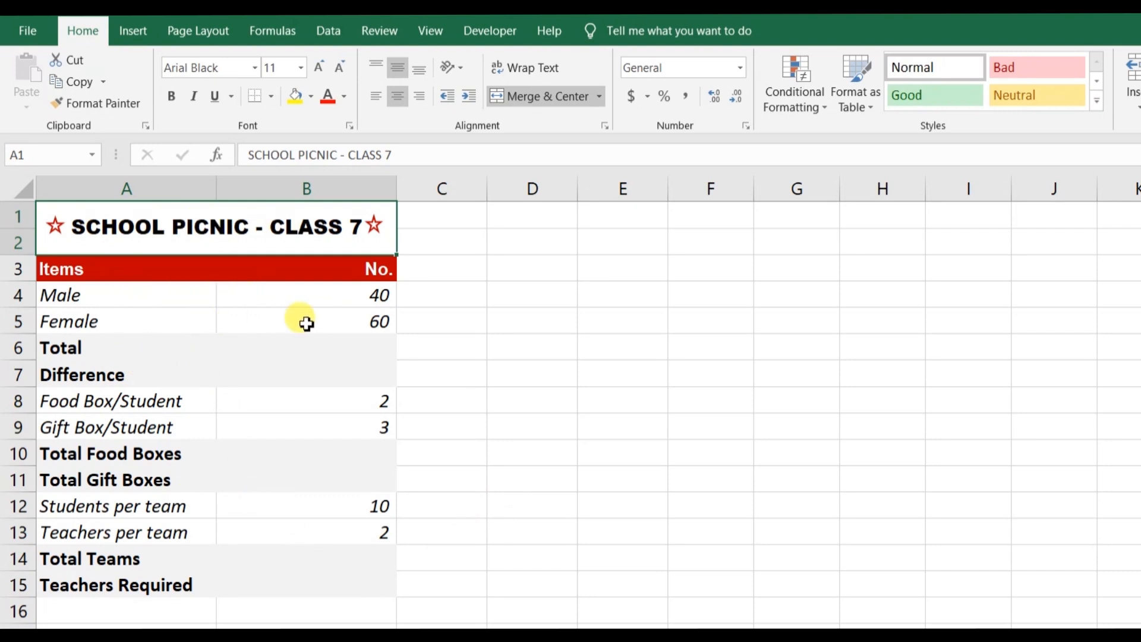
click(314, 344)
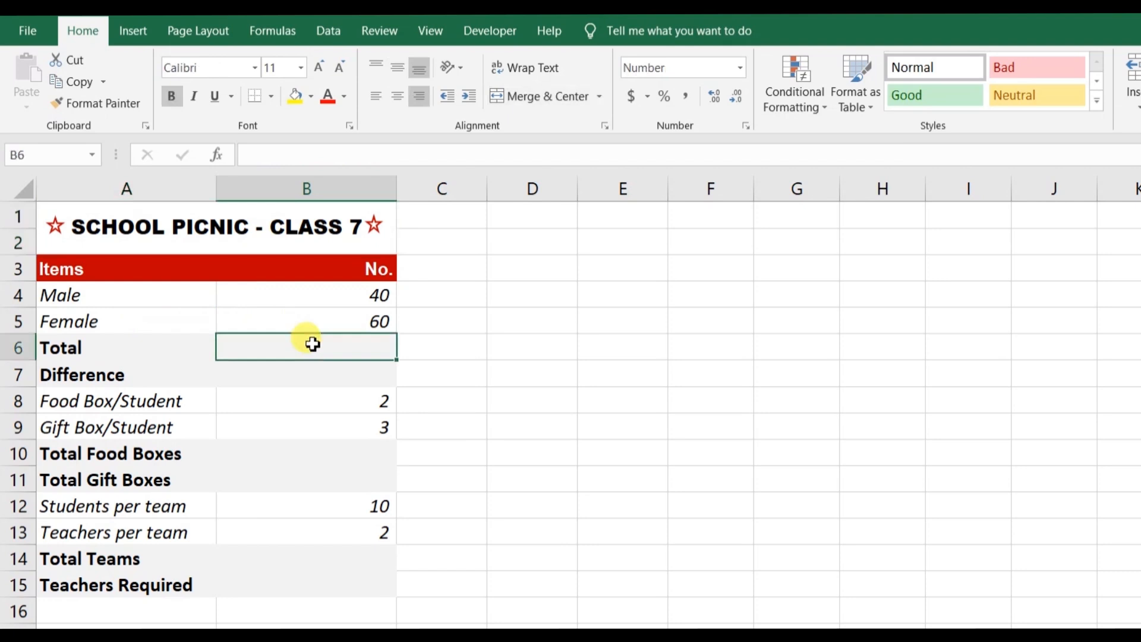
text(=)
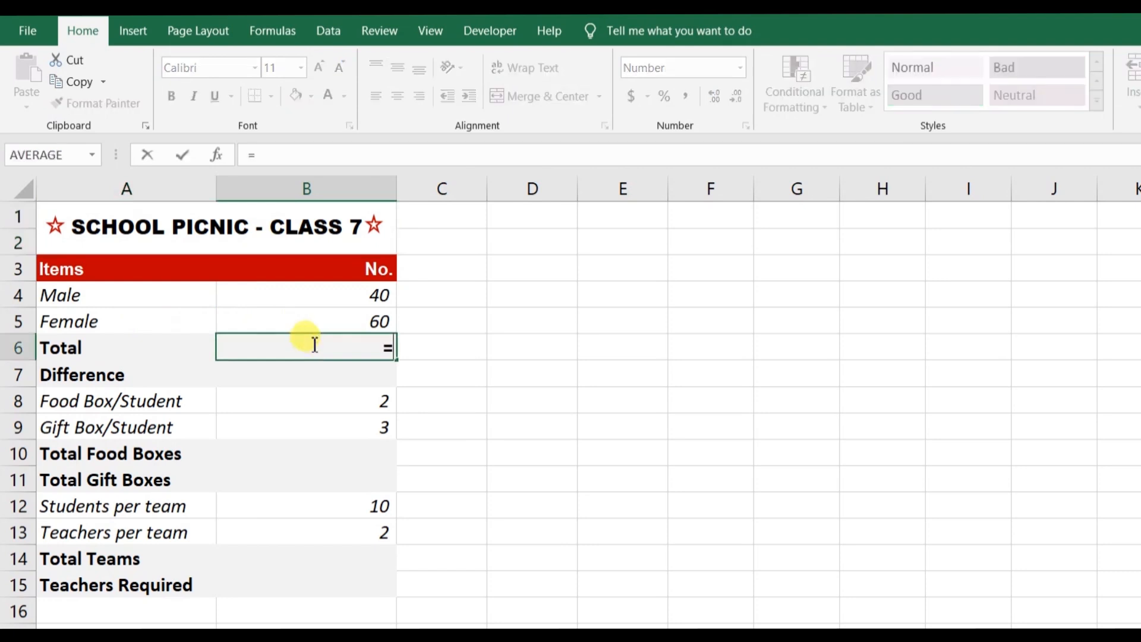
click(316, 295)
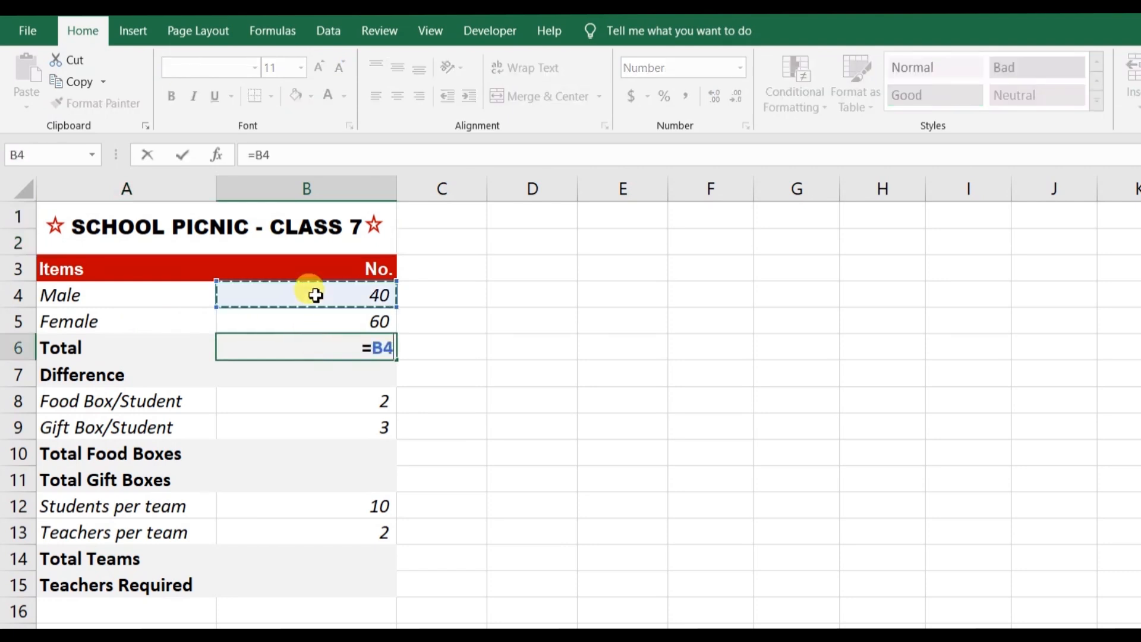
text(+)
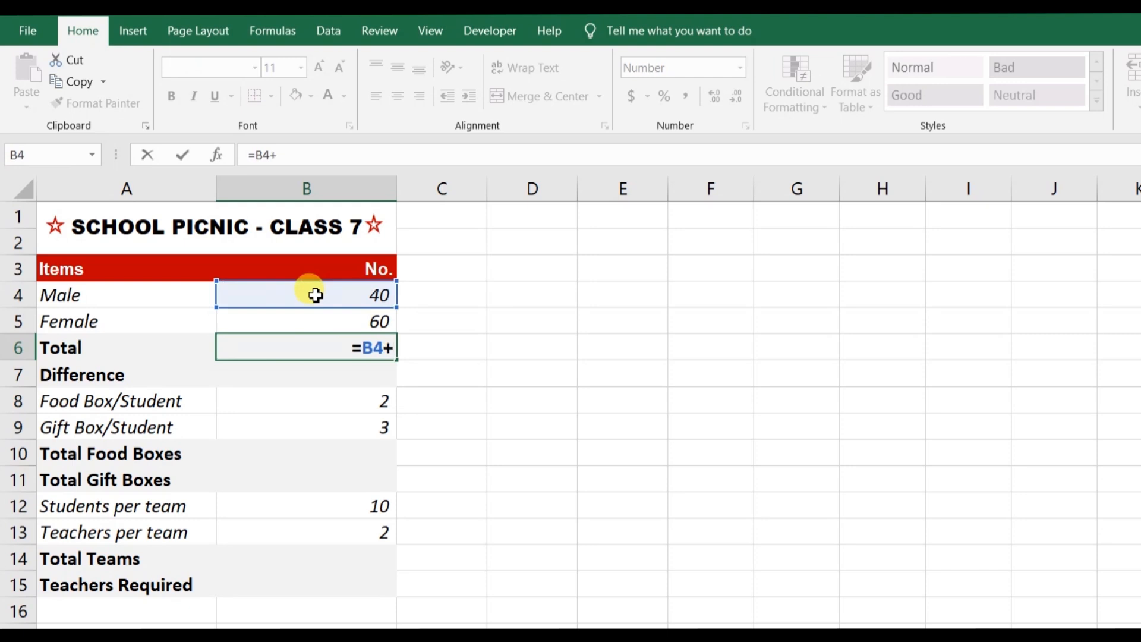
click(316, 321)
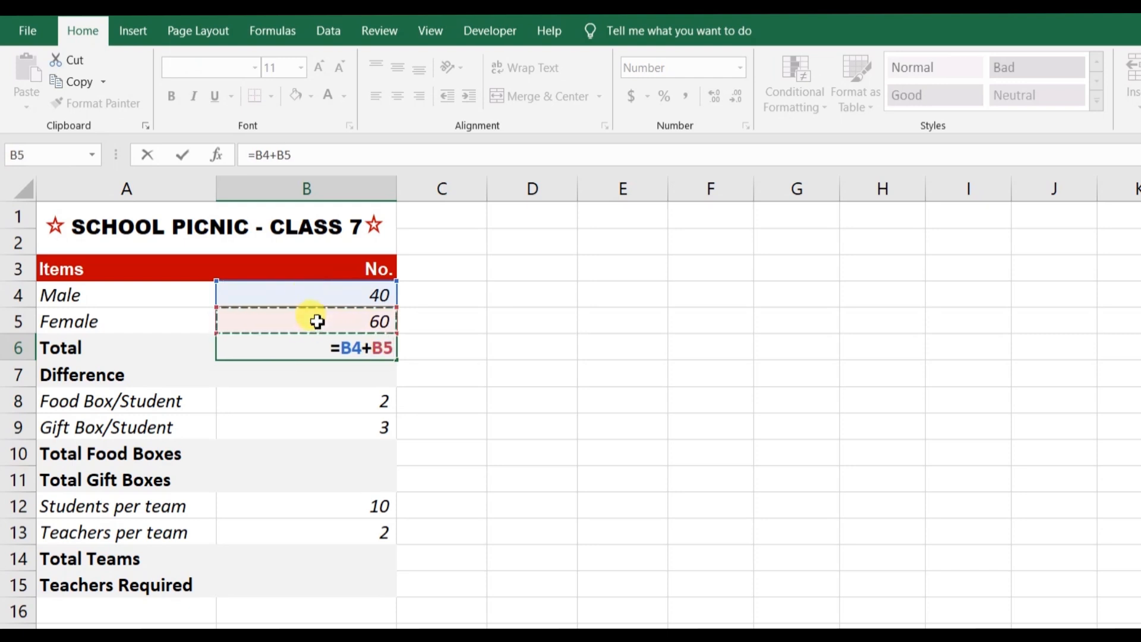
key(Return)
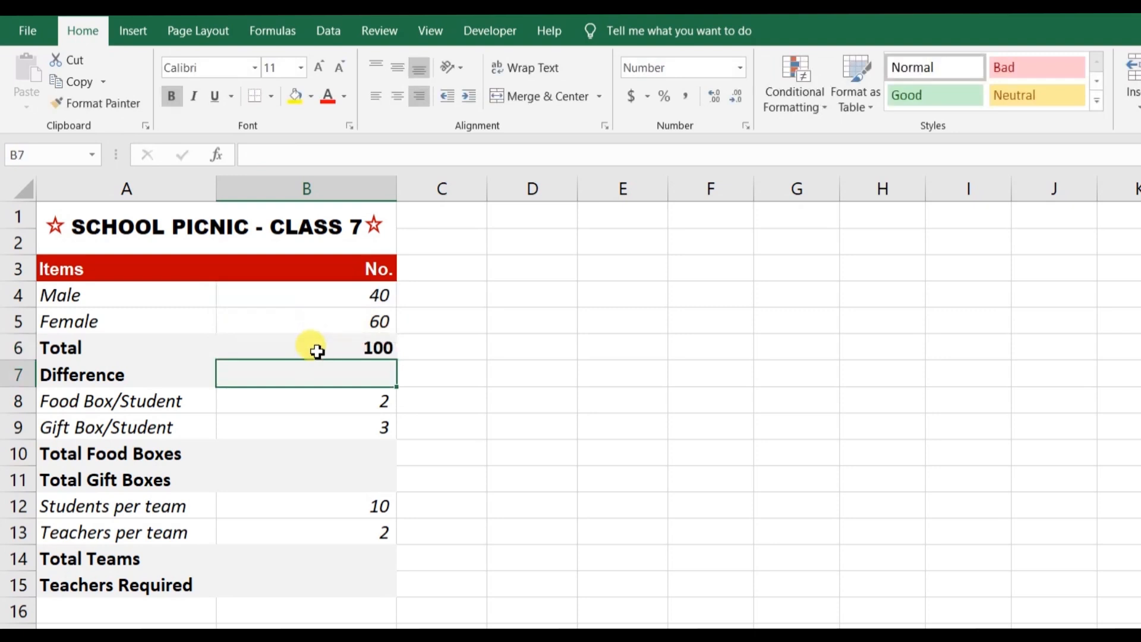
click(317, 351)
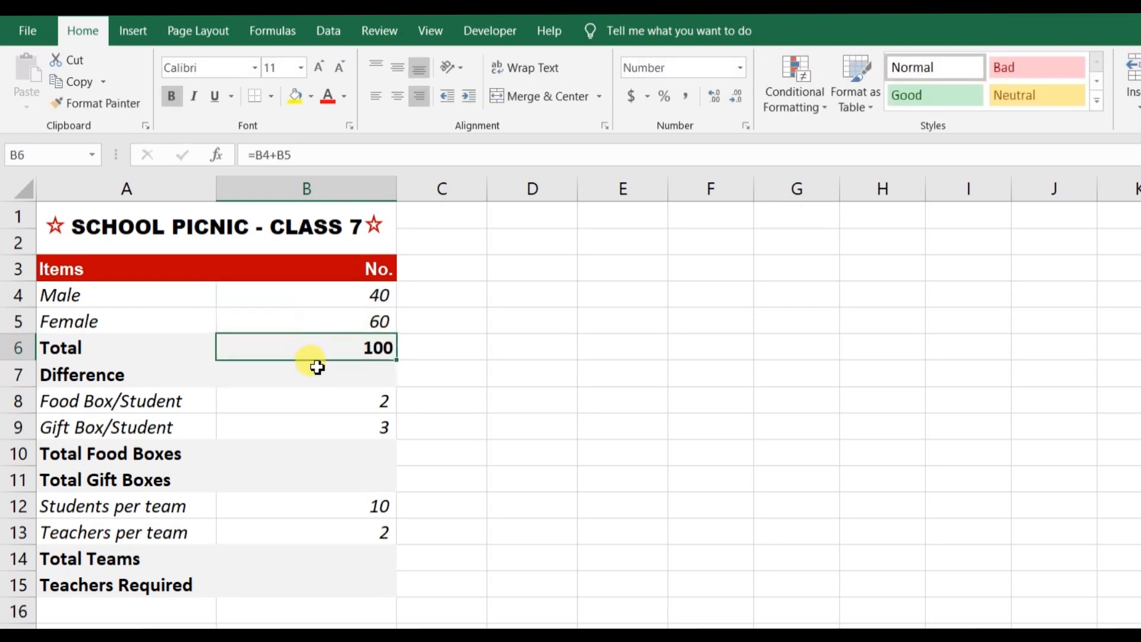
click(316, 368)
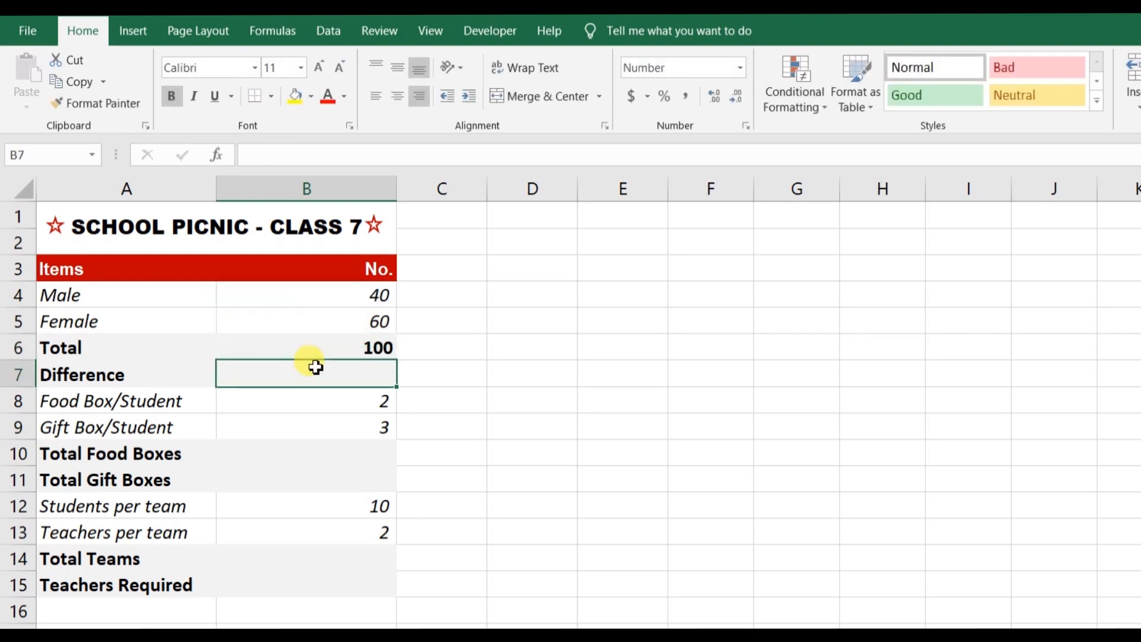
Step: Enter =B5-B4 in B7 so the Difference row shows 20
text(=)
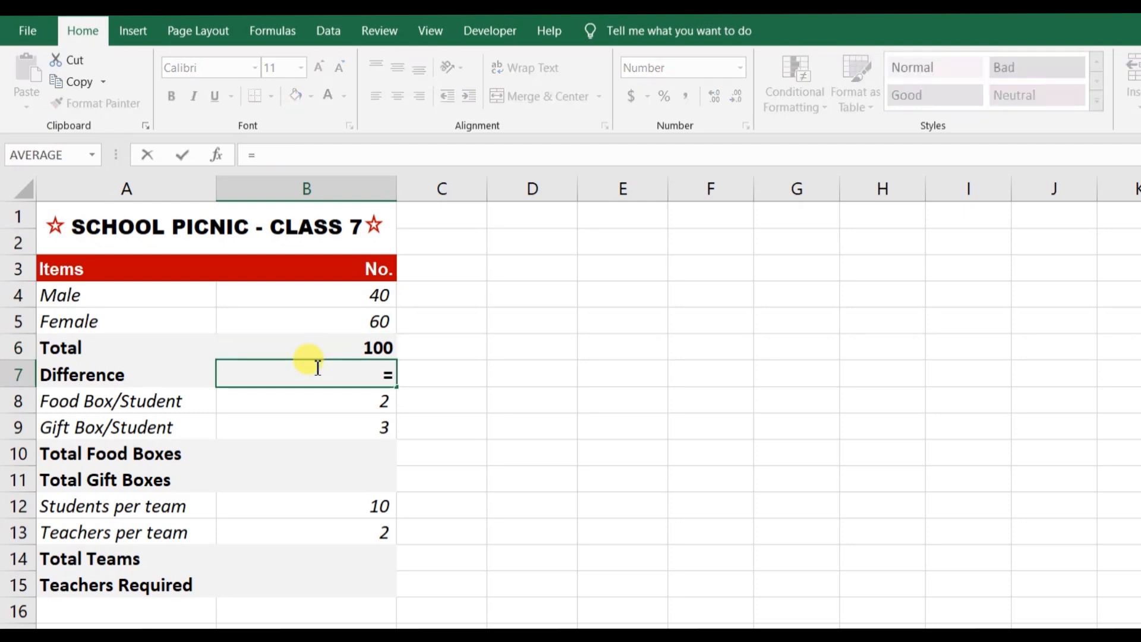
click(324, 321)
text(-)
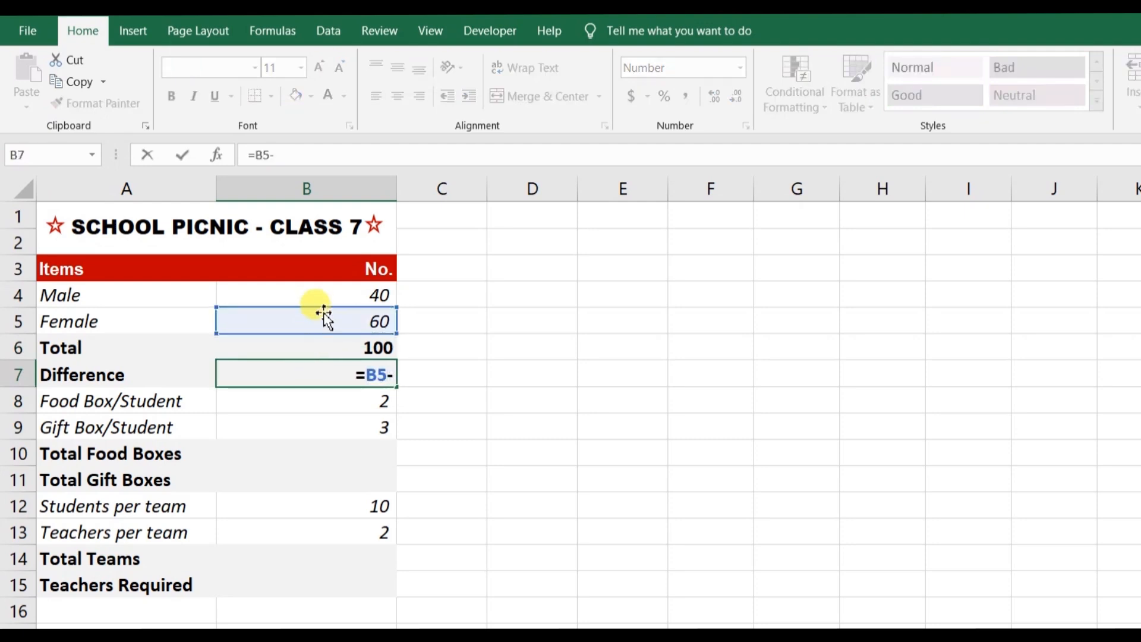
click(323, 297)
key(Return)
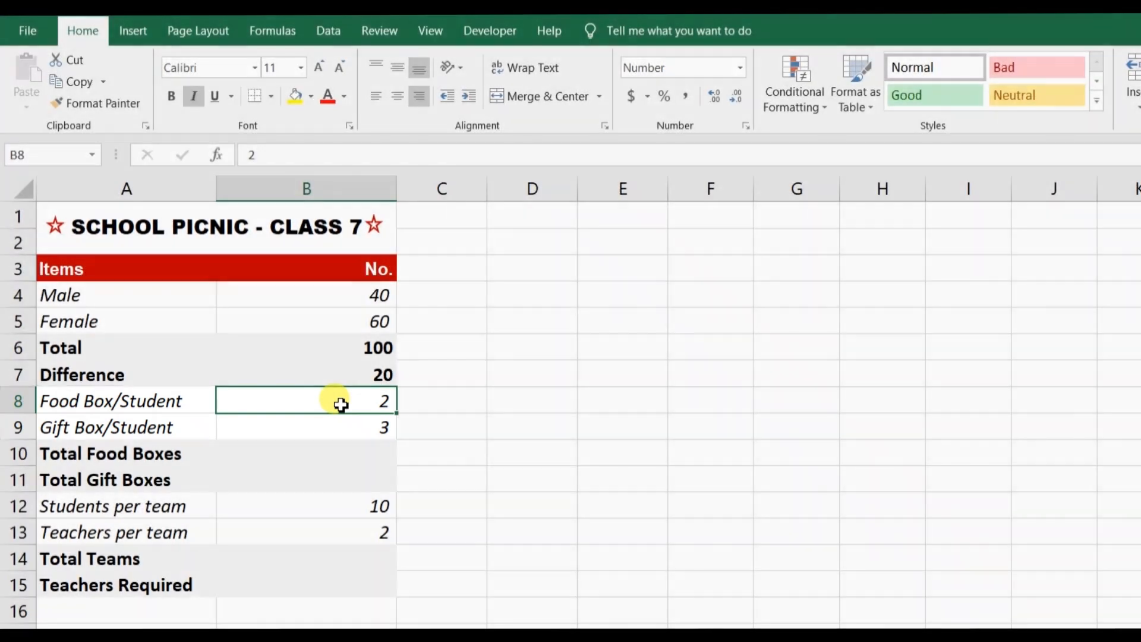
key(Down)
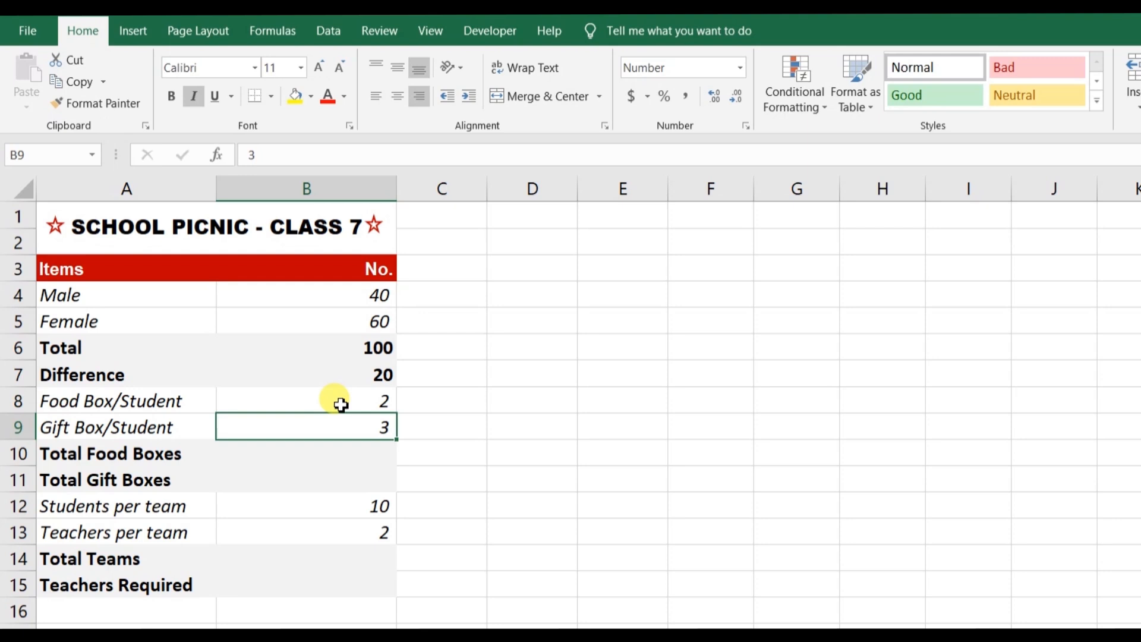
click(340, 450)
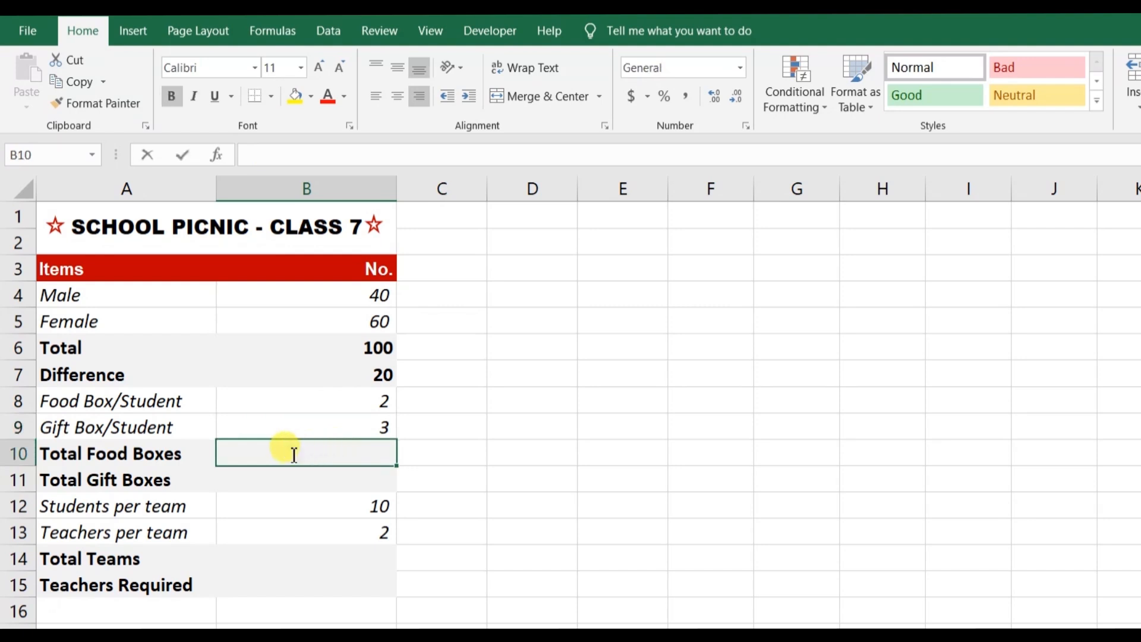
Step: Enter =B6*B8 in B10 so Total Food Boxes shows 200
text(=)
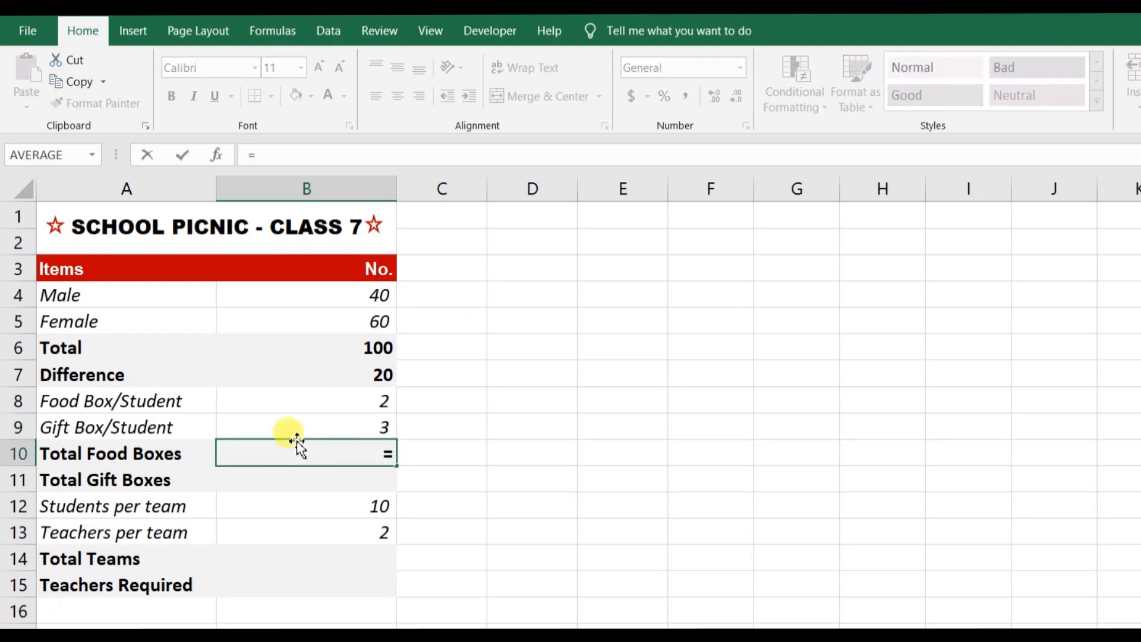
click(284, 342)
text(*)
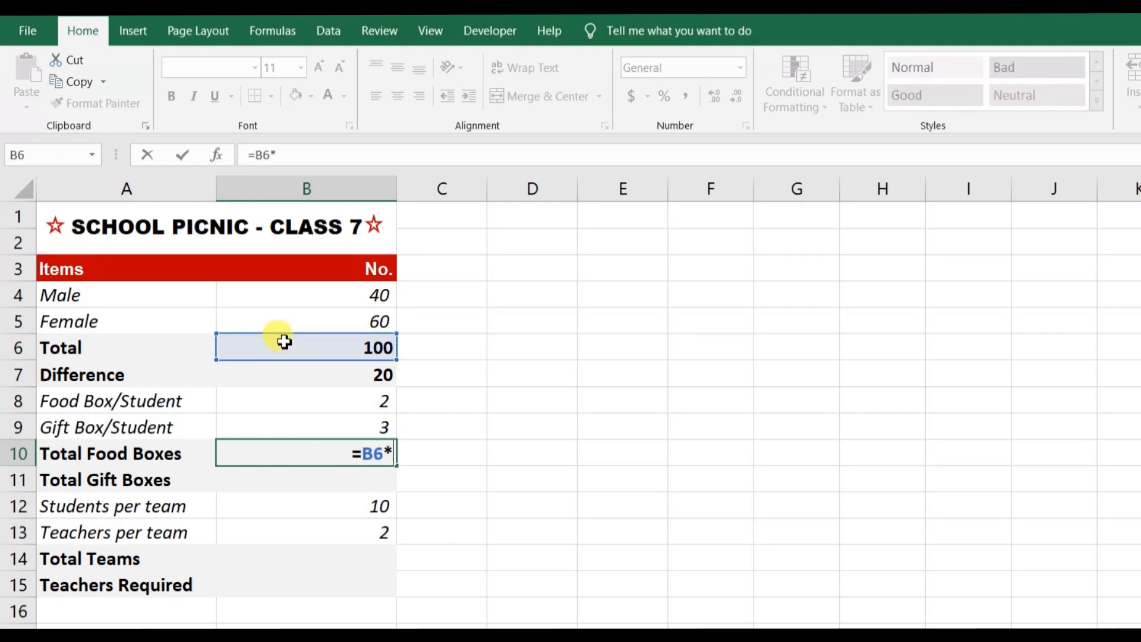
click(305, 404)
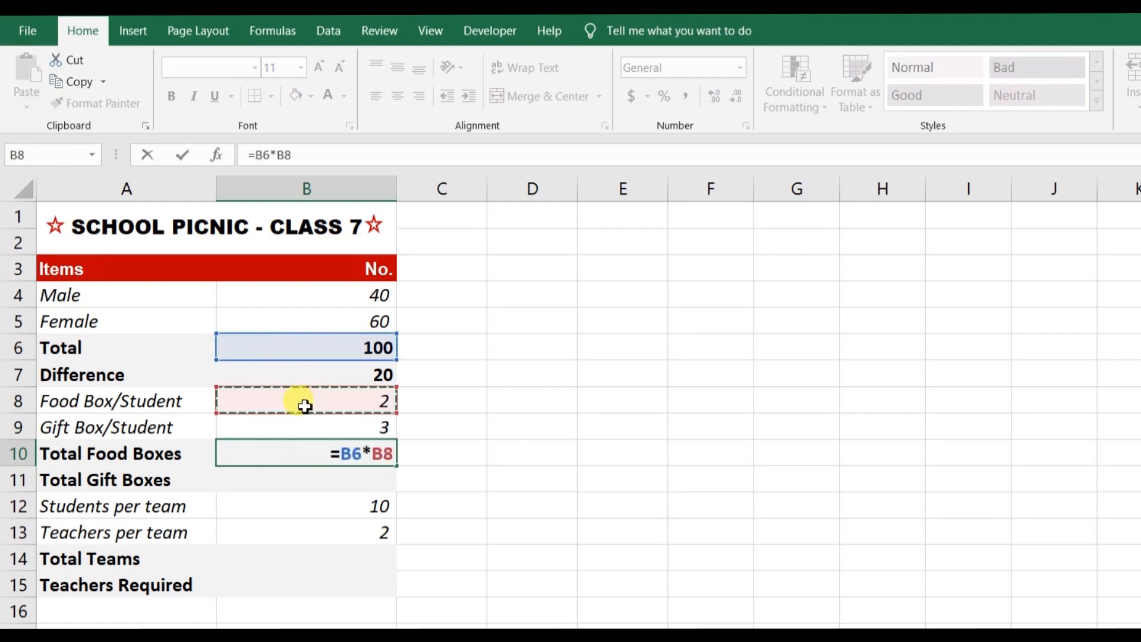
key(Return)
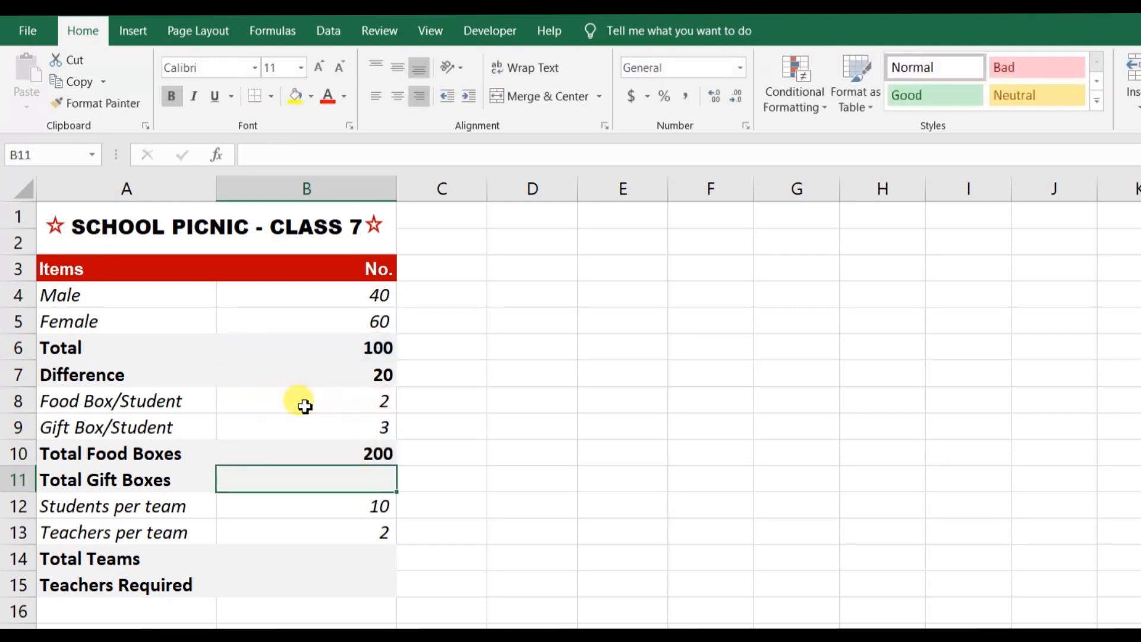
double_click(318, 454)
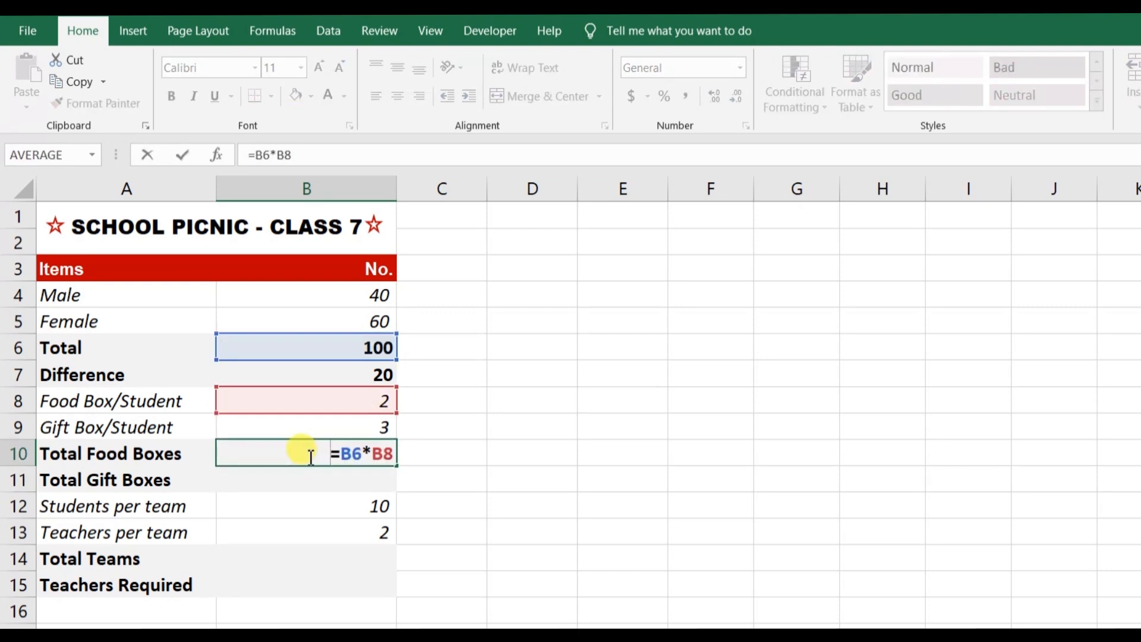
key(Return)
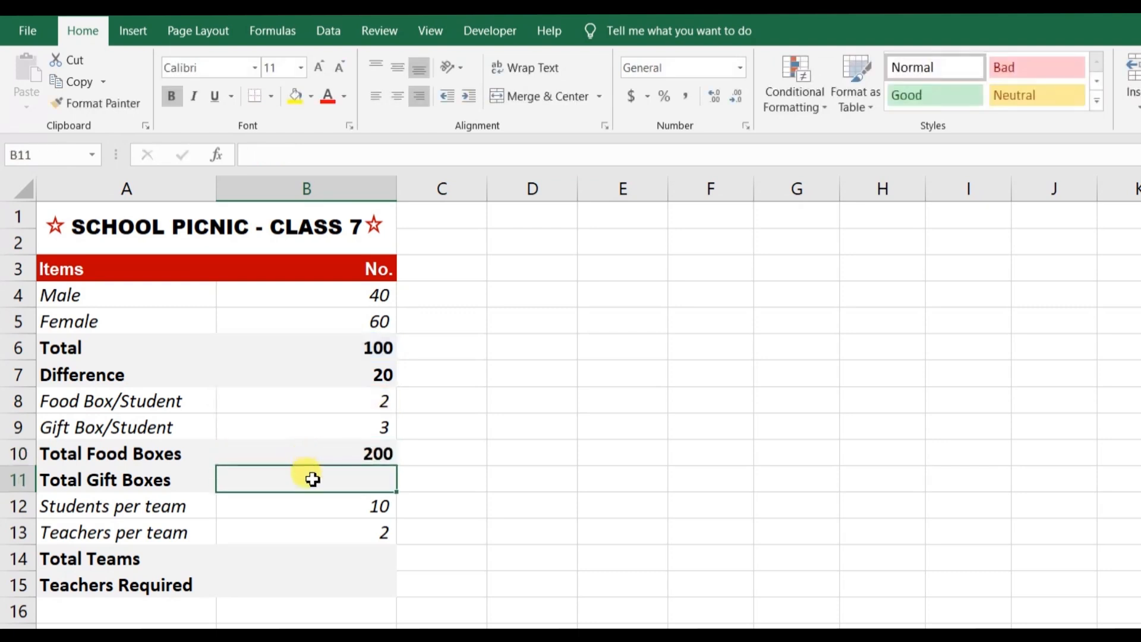
Step: Enter =B6*B9 in B11 so Total Gift Boxes shows 300
text(=)
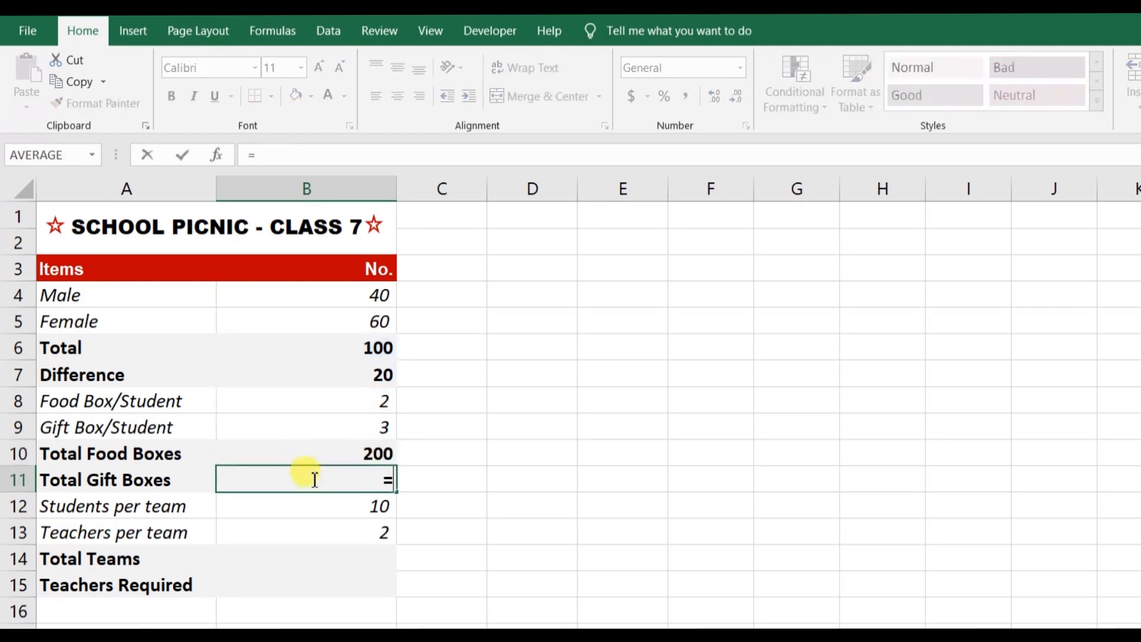
click(355, 348)
text(*)
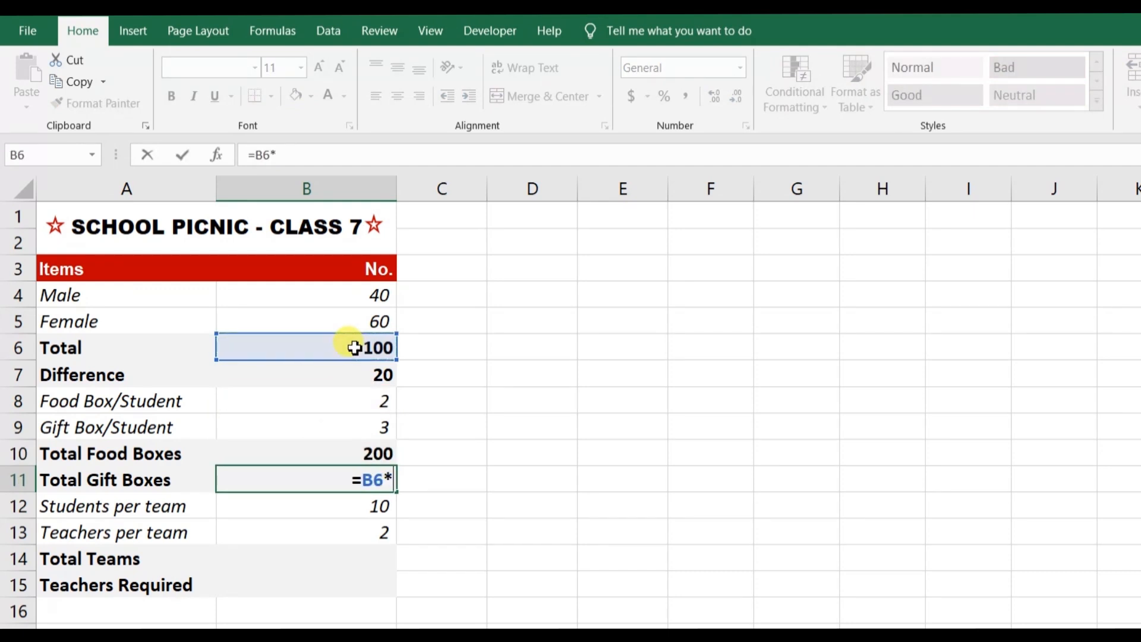
click(313, 422)
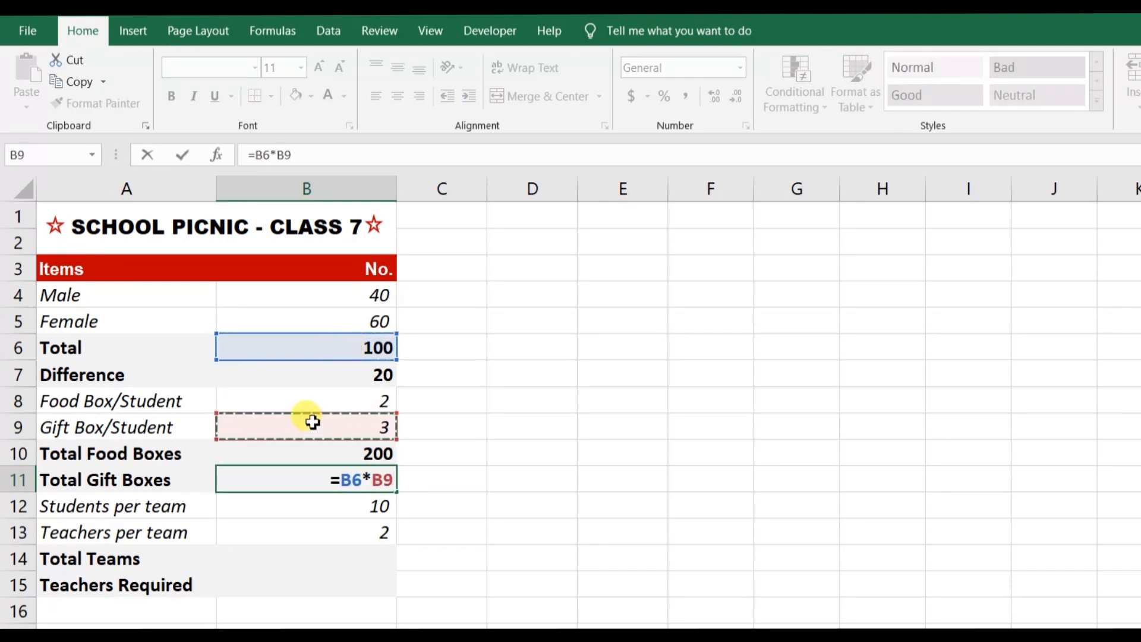
key(Return)
click(317, 486)
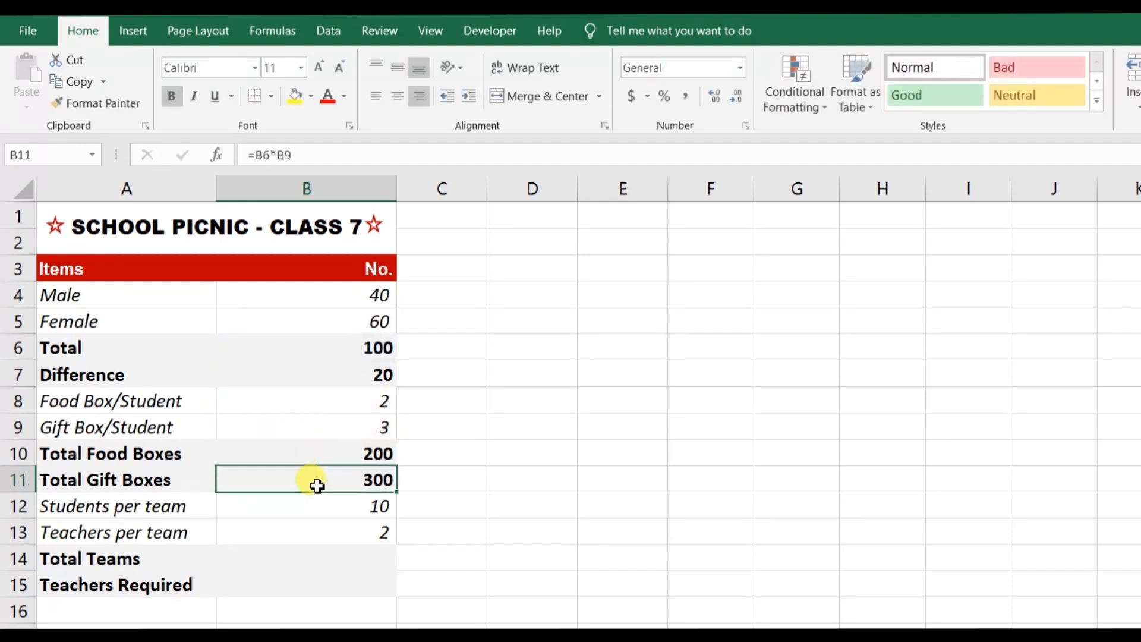
key(Return)
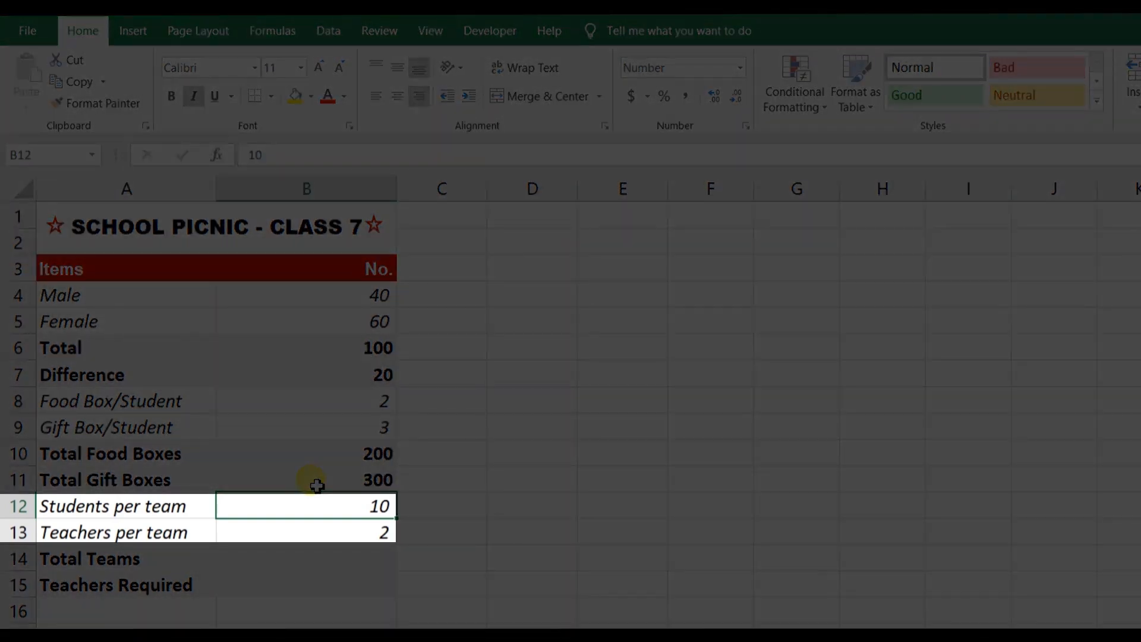
Step: Enter =B6/B12 in B14 so Total Teams shows 10
key(Down)
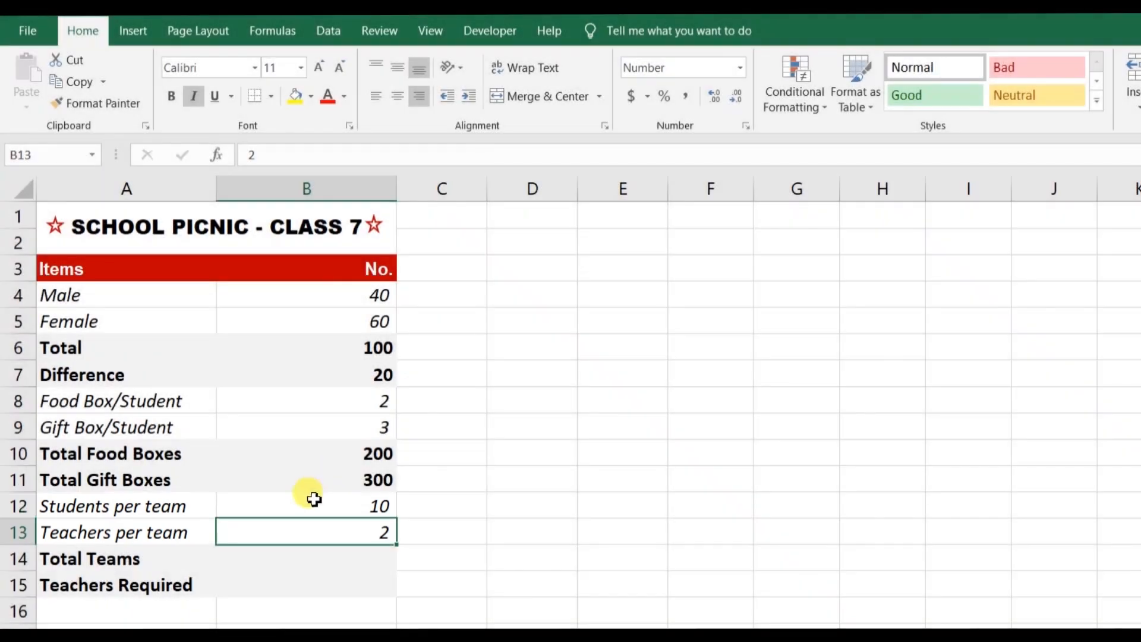
click(299, 562)
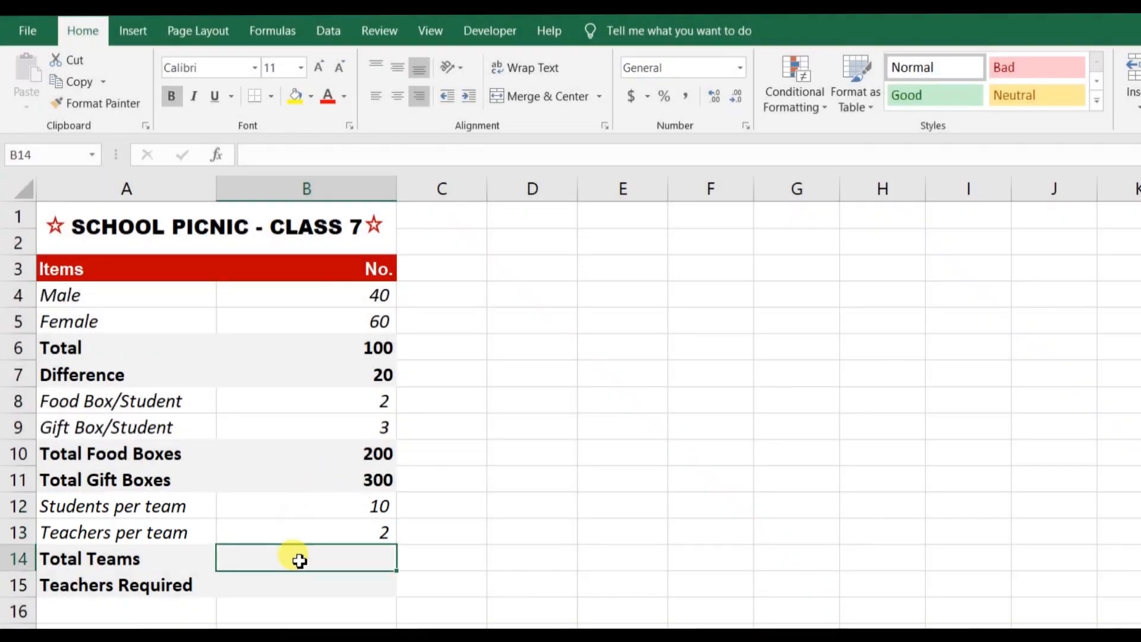
text(=)
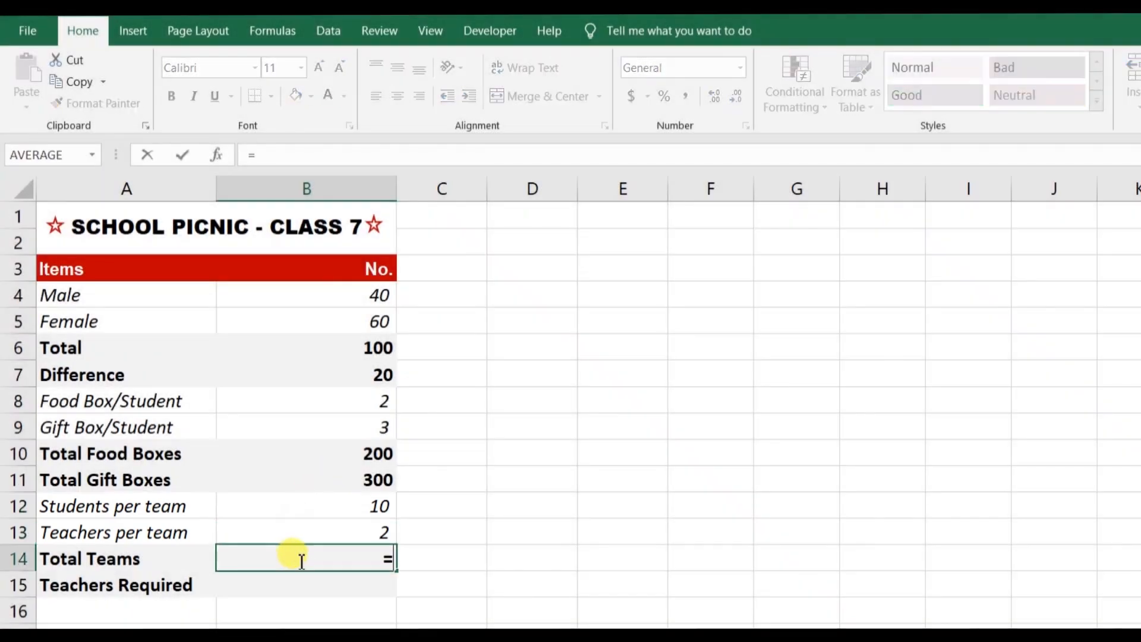
click(321, 346)
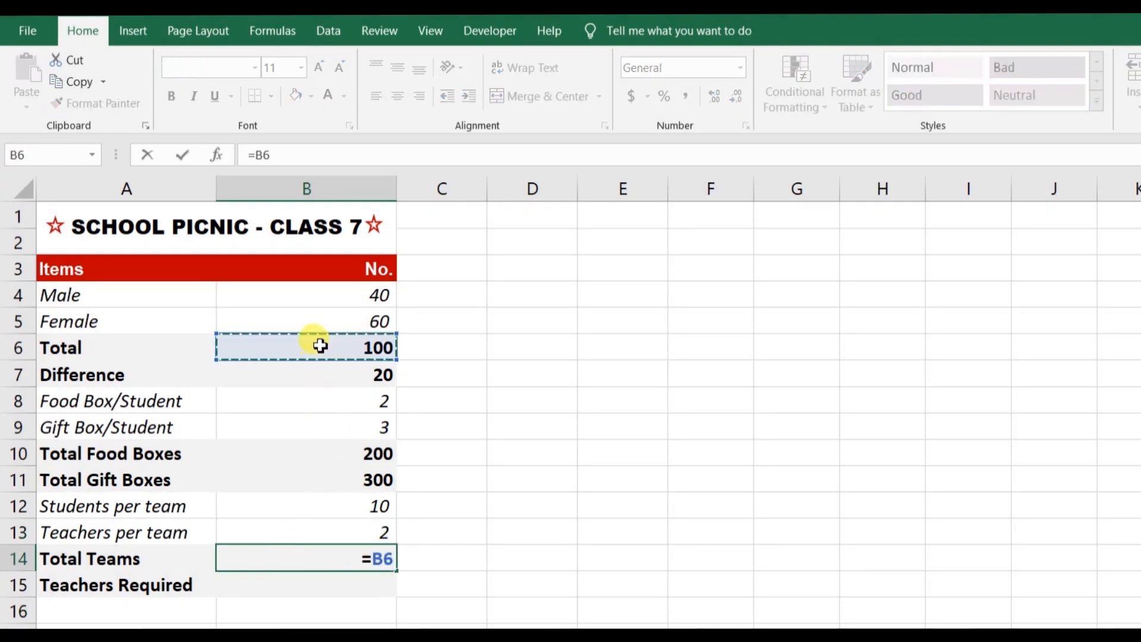
text(/)
click(322, 506)
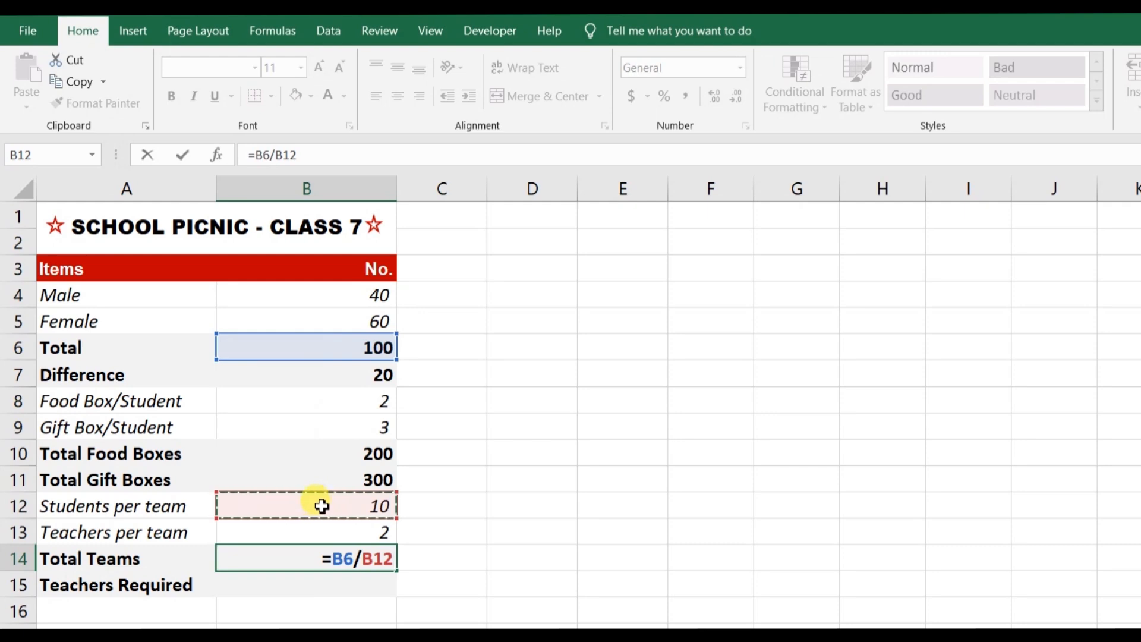
key(Return)
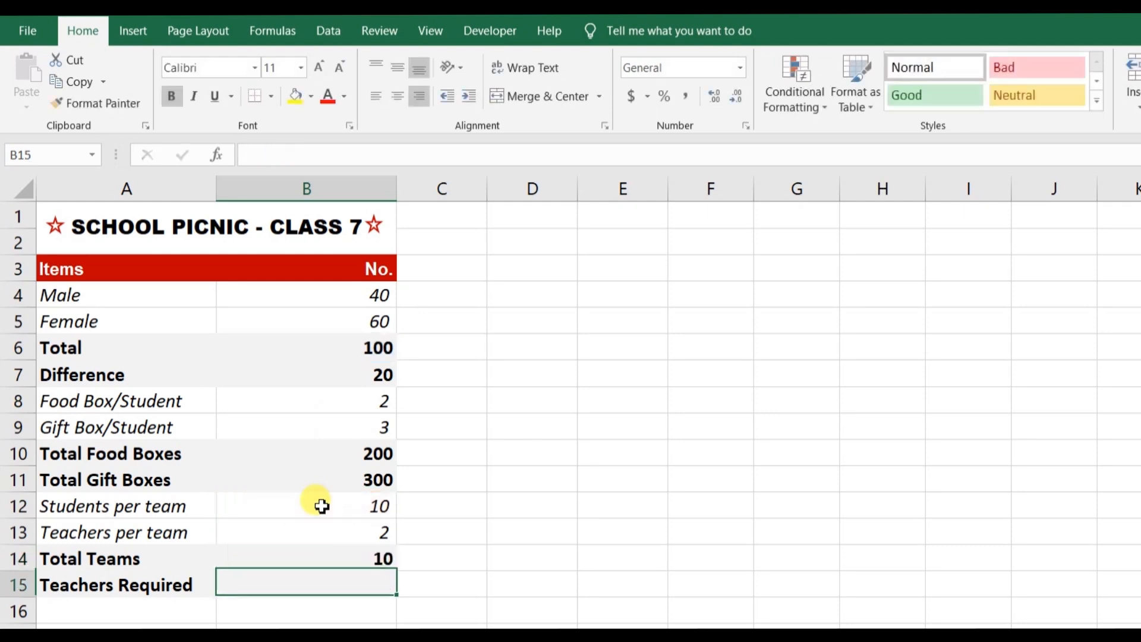
click(326, 559)
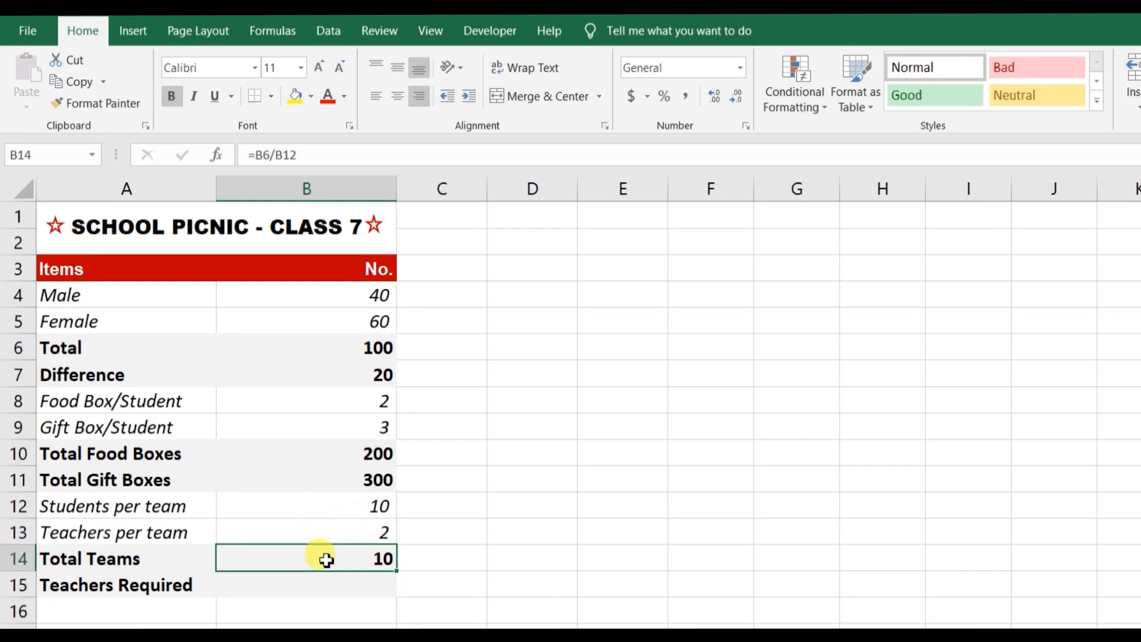
Step: Enter =B14*B13 in B15 so Teachers Required shows 20
click(321, 585)
text(=)
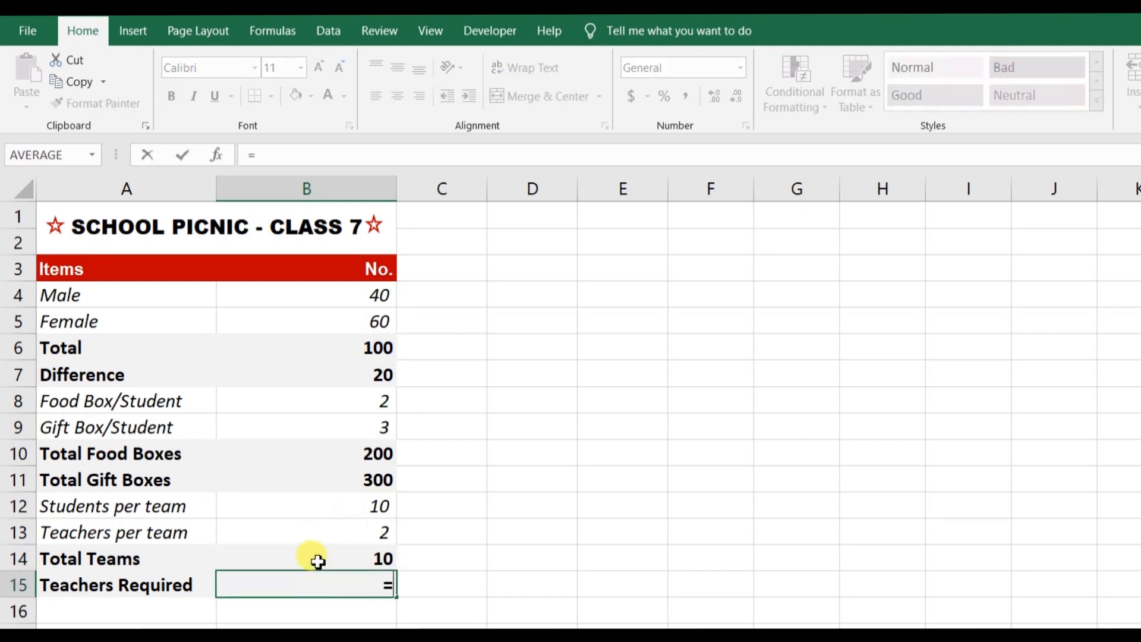
click(318, 562)
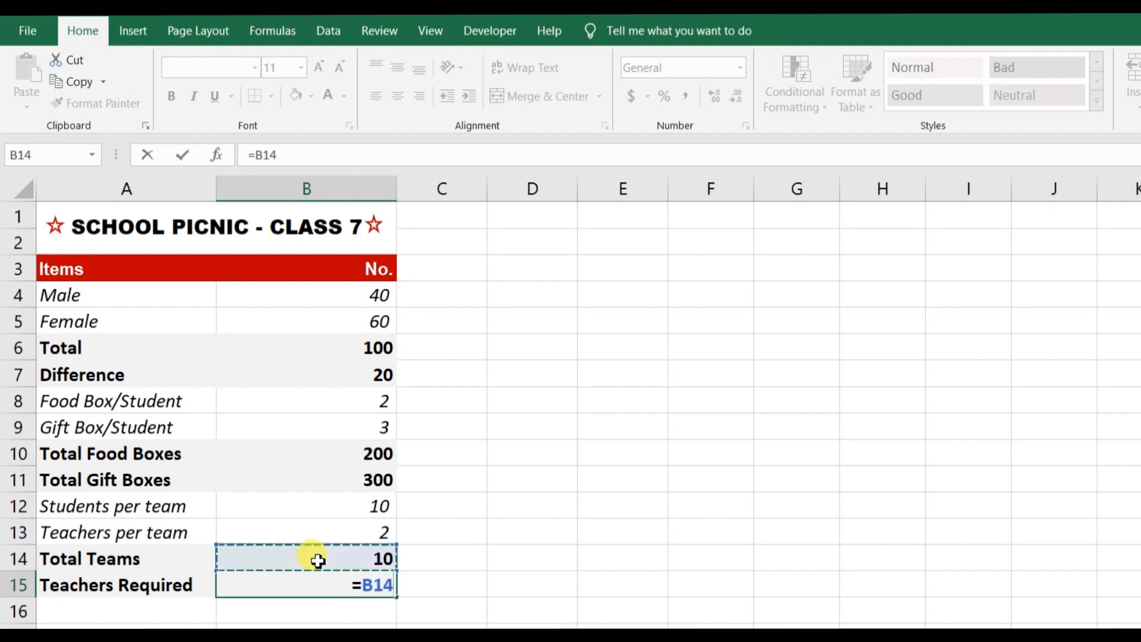
text(*)
click(311, 528)
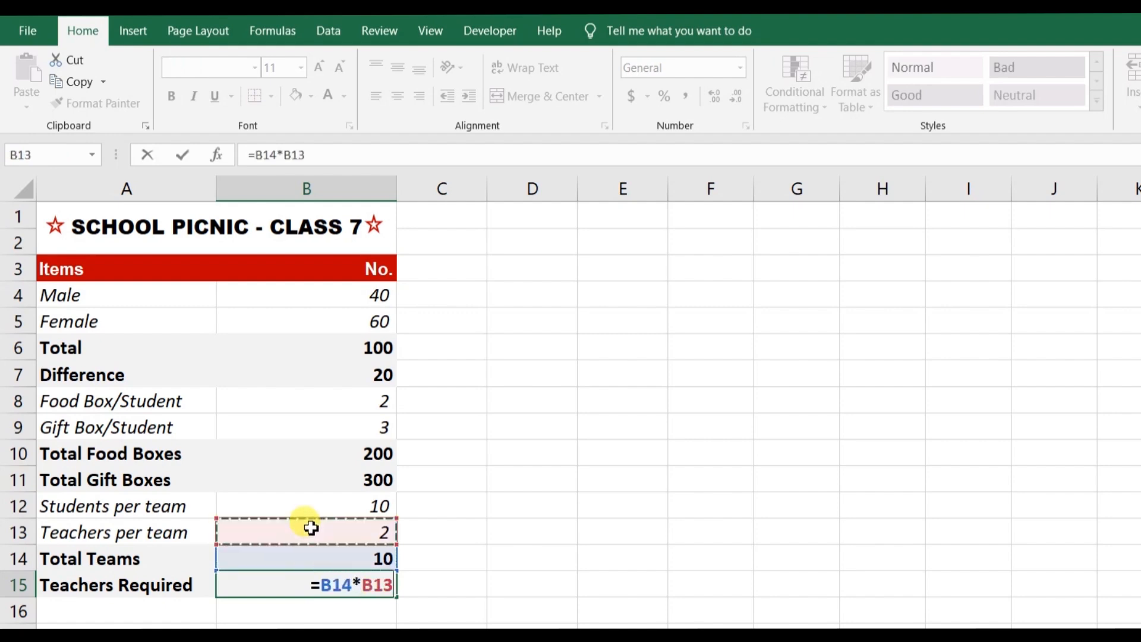
key(Return)
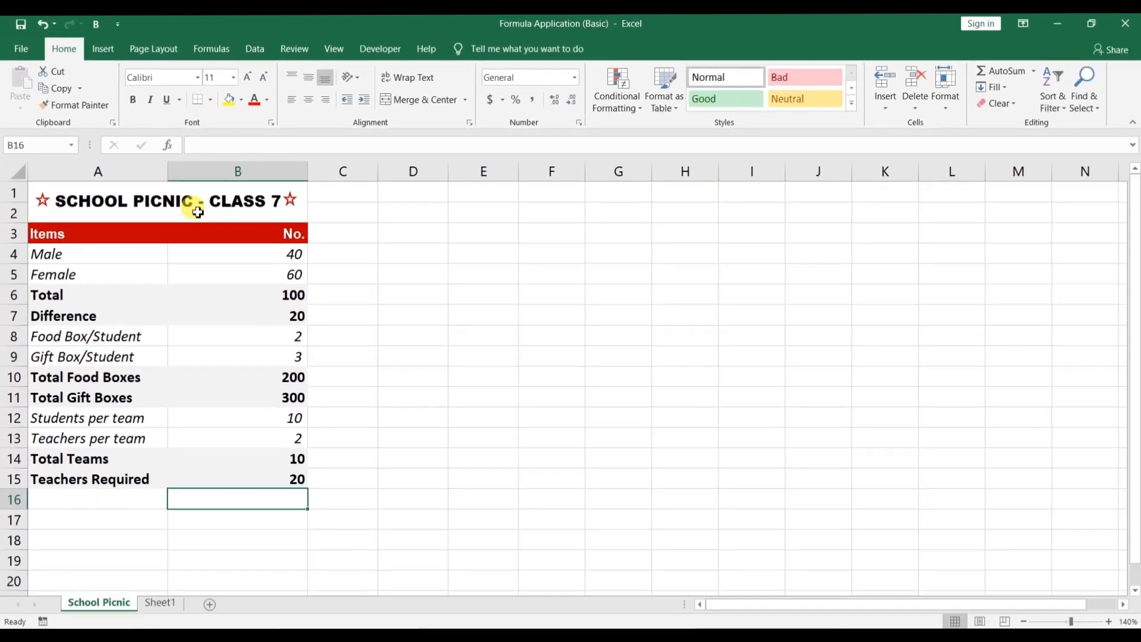
click(250, 233)
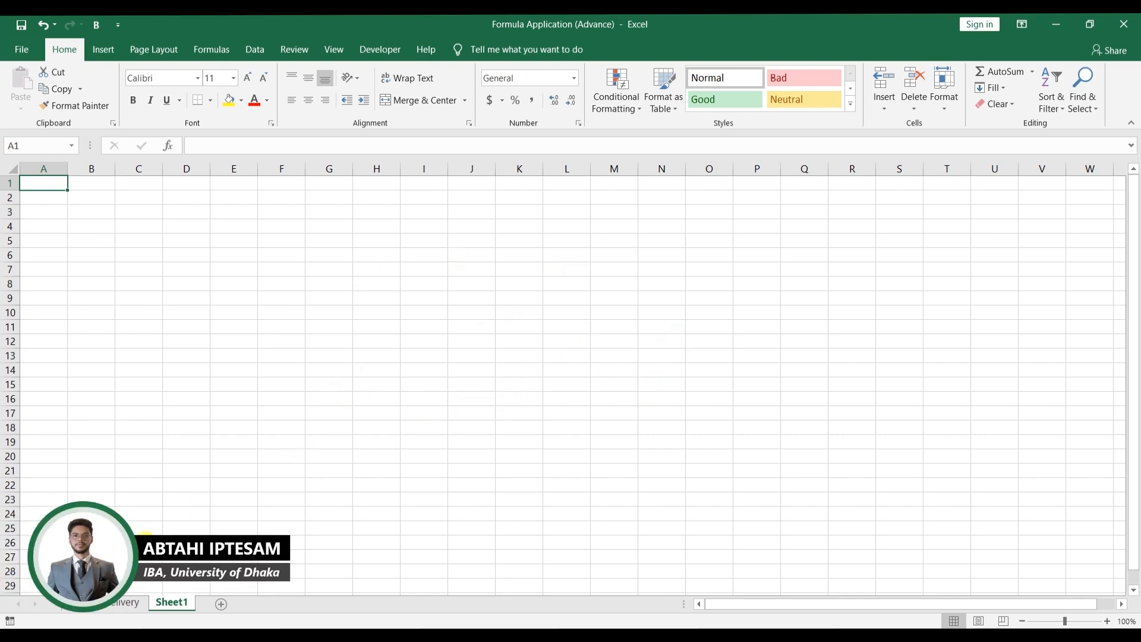
Step: Switch to the Online Delivery sheet, page through its order records, then return to the top
click(117, 603)
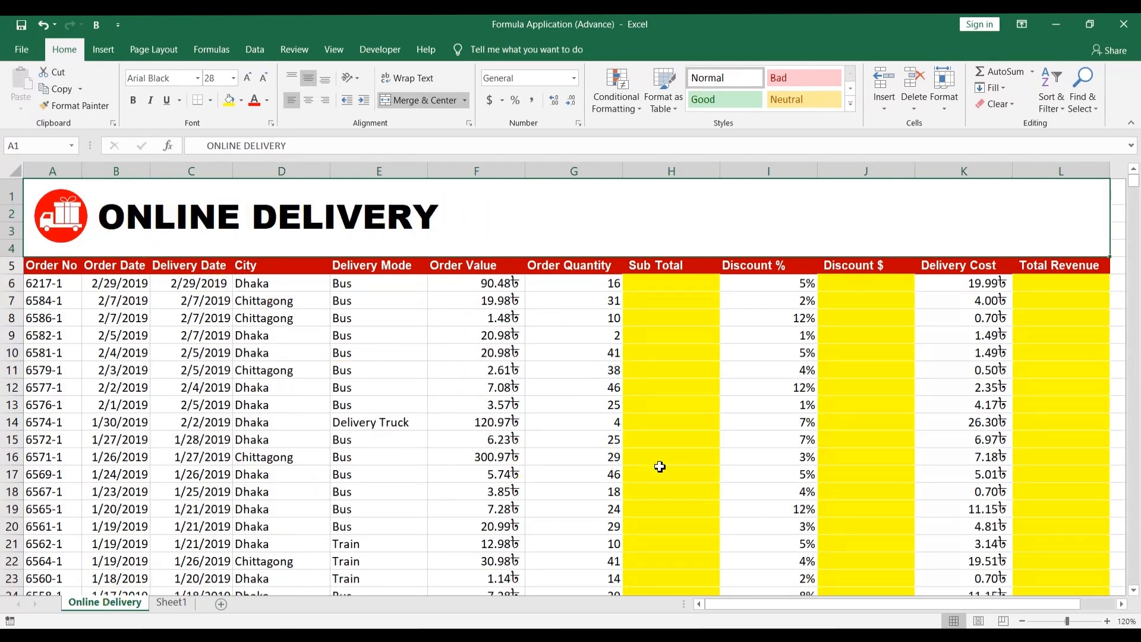
key(Page_Down)
key(Page_Down)
key(Page_Down)
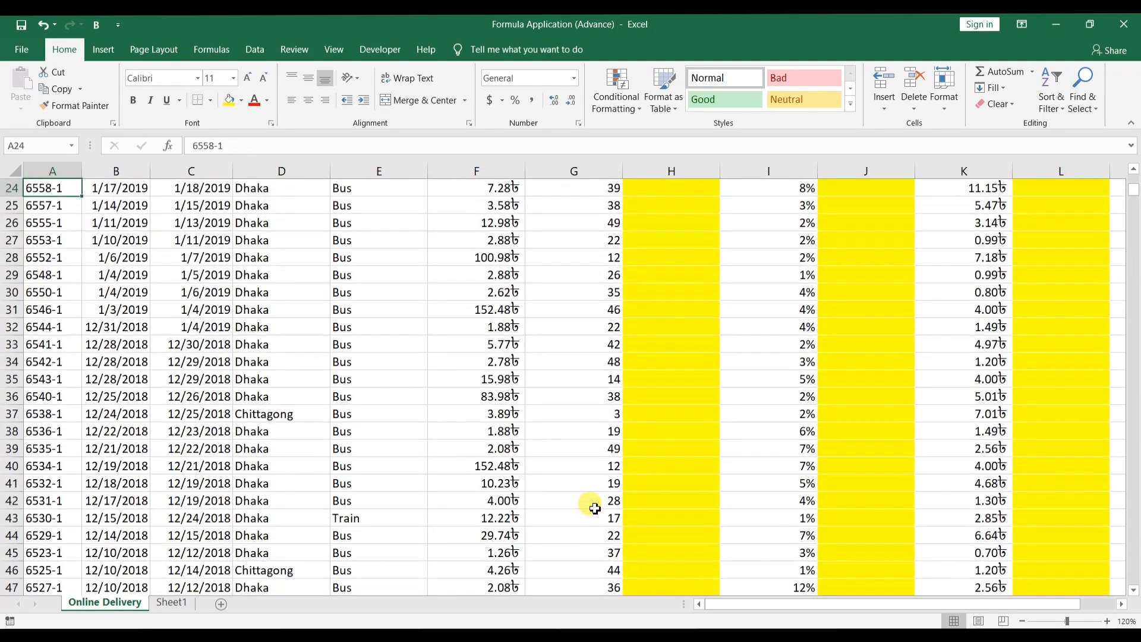
key(Page_Down)
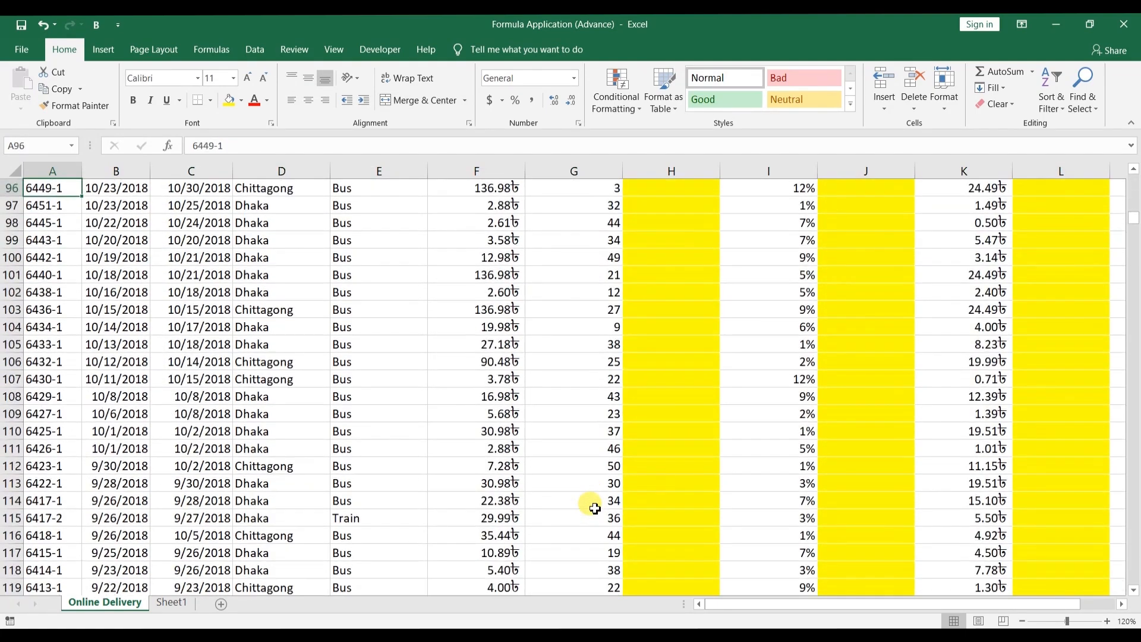
key(Page_Up)
key(Page_Up)
key(Page_Up)
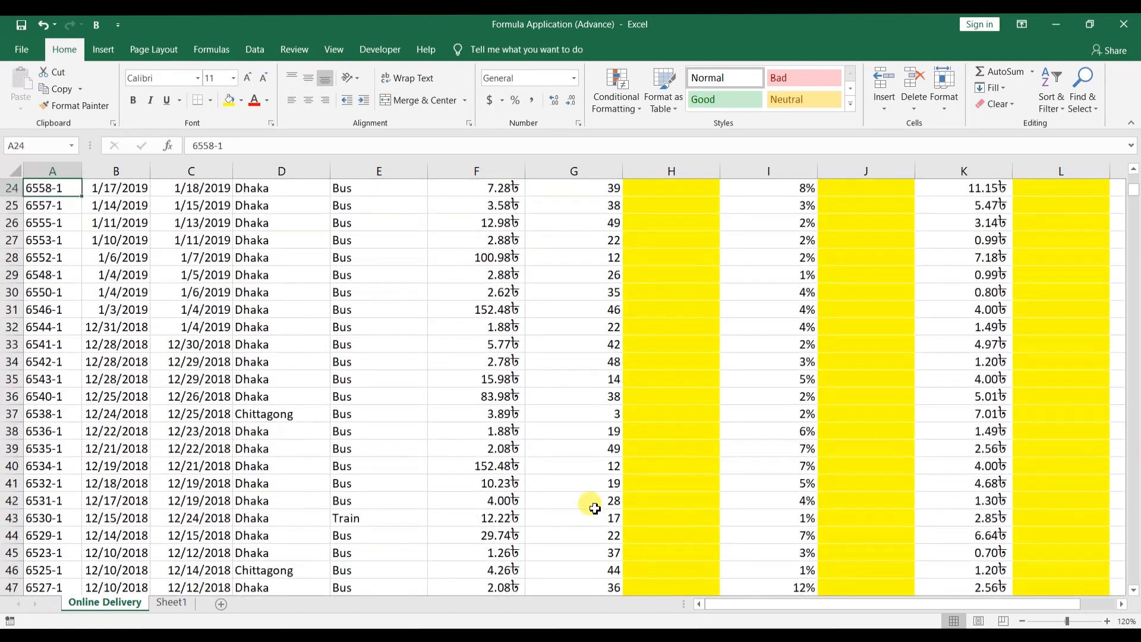
key(Page_Up)
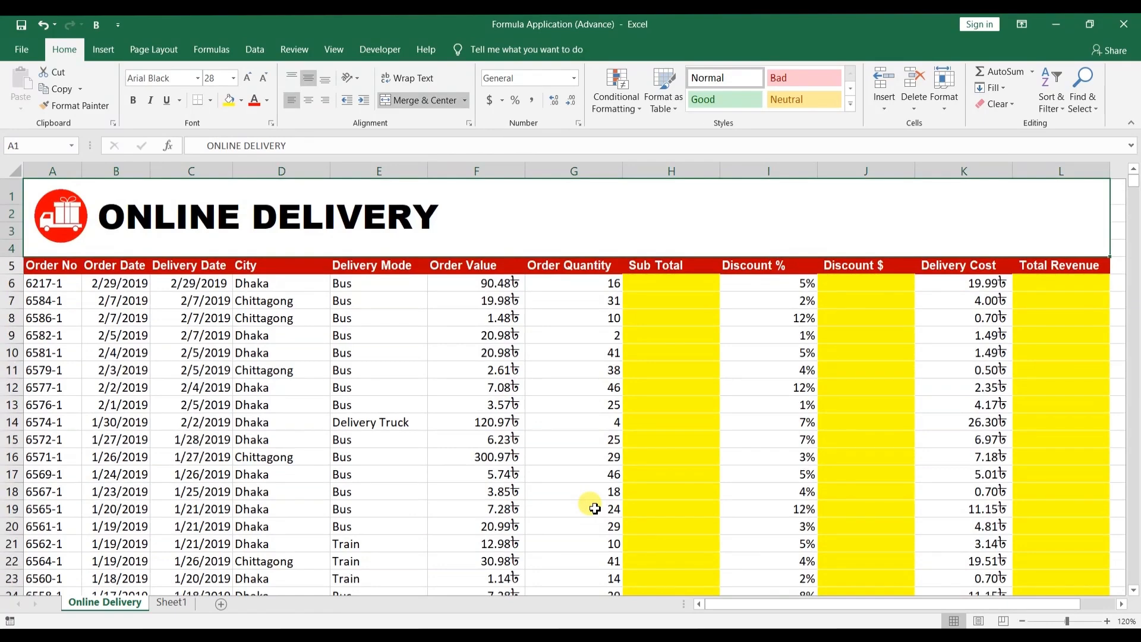
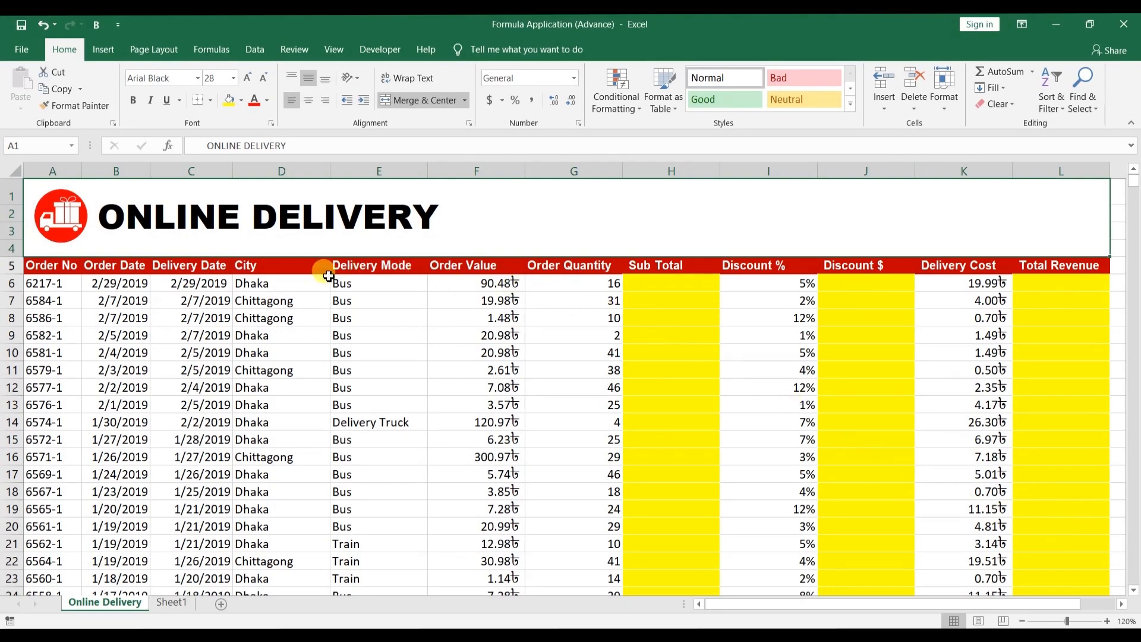
Step: Enter =F6*G6 in H6 to multiply the first Order Value (90.48) by its quantity (16)
click(450, 282)
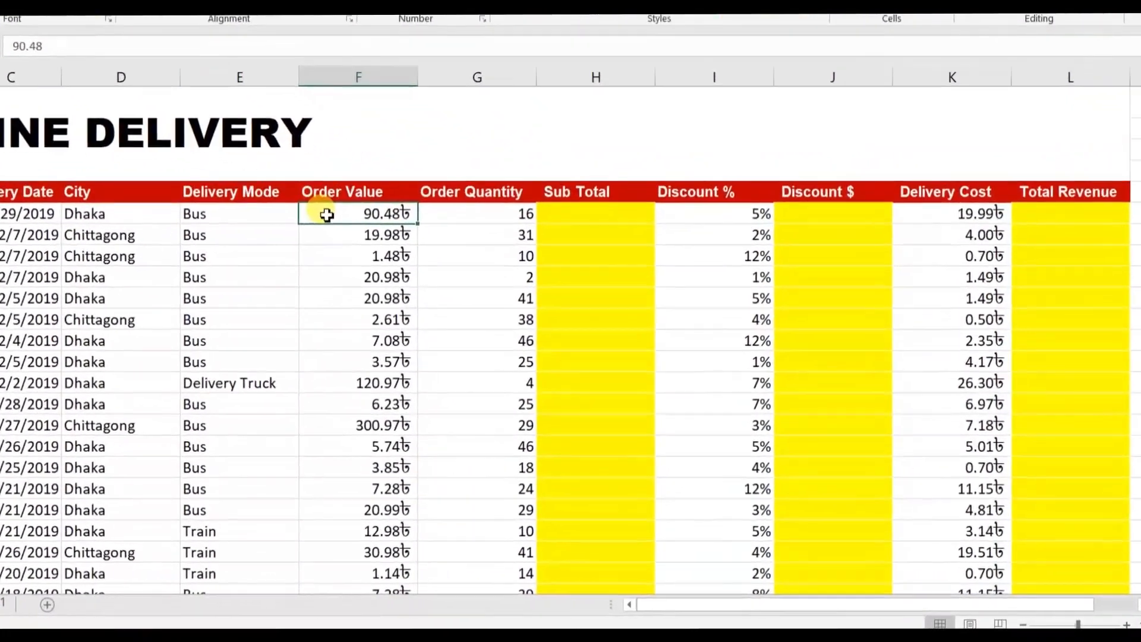
click(472, 235)
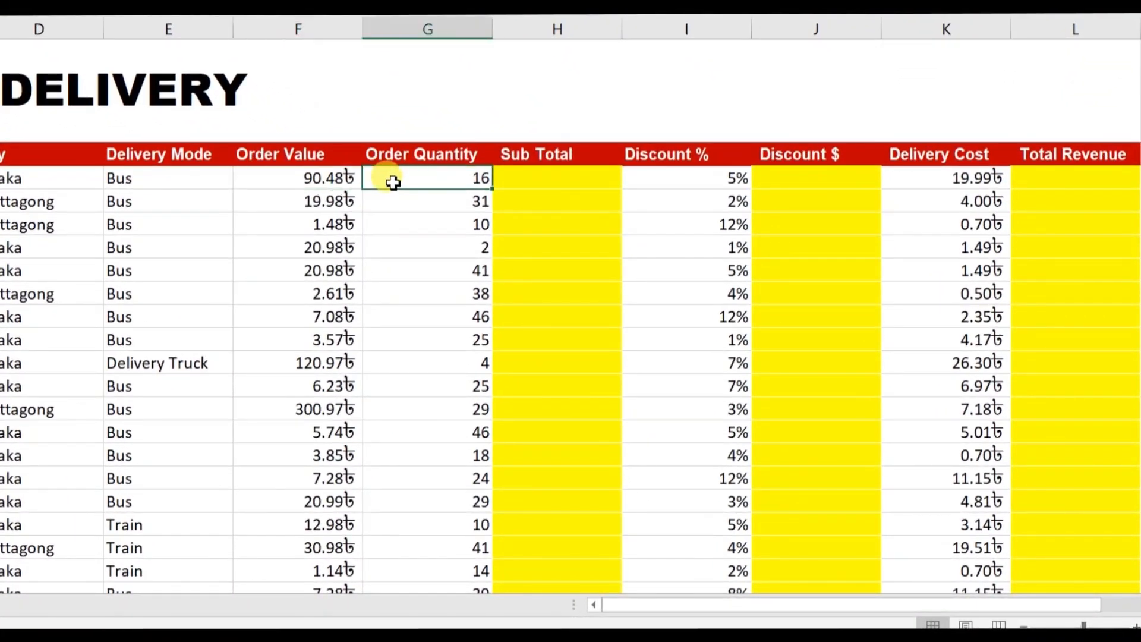
click(524, 177)
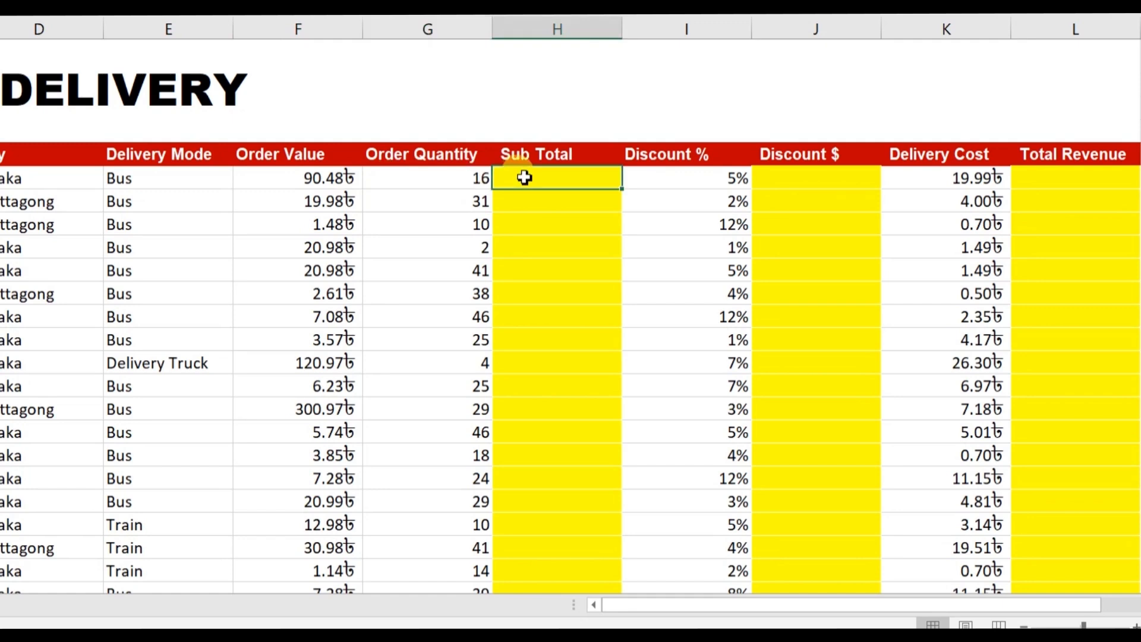
text(=)
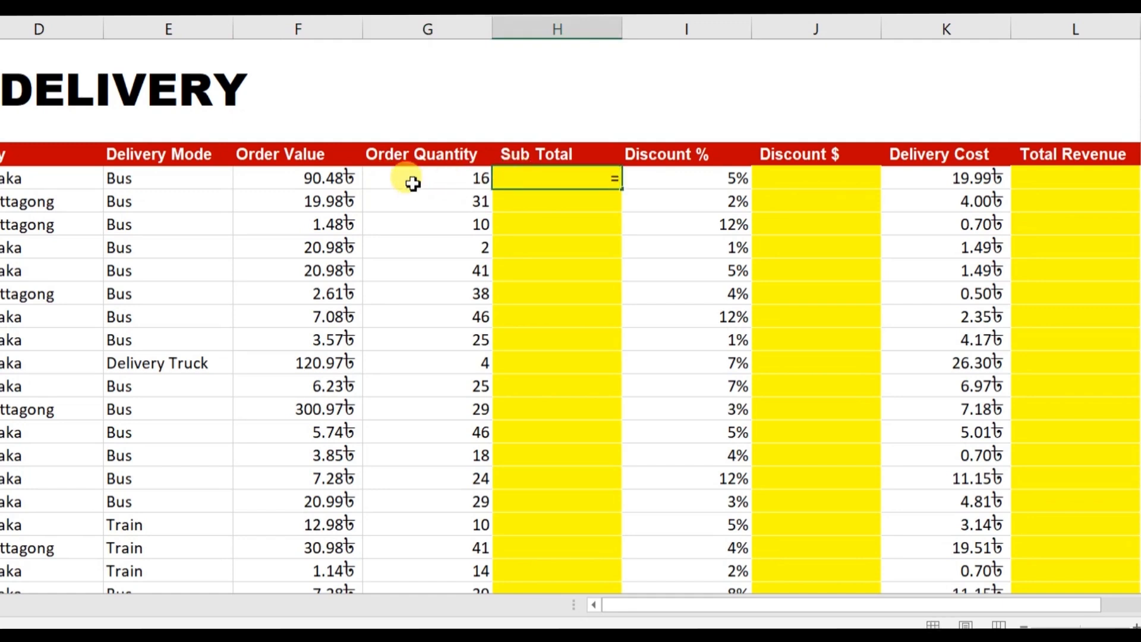
click(282, 179)
text(*)
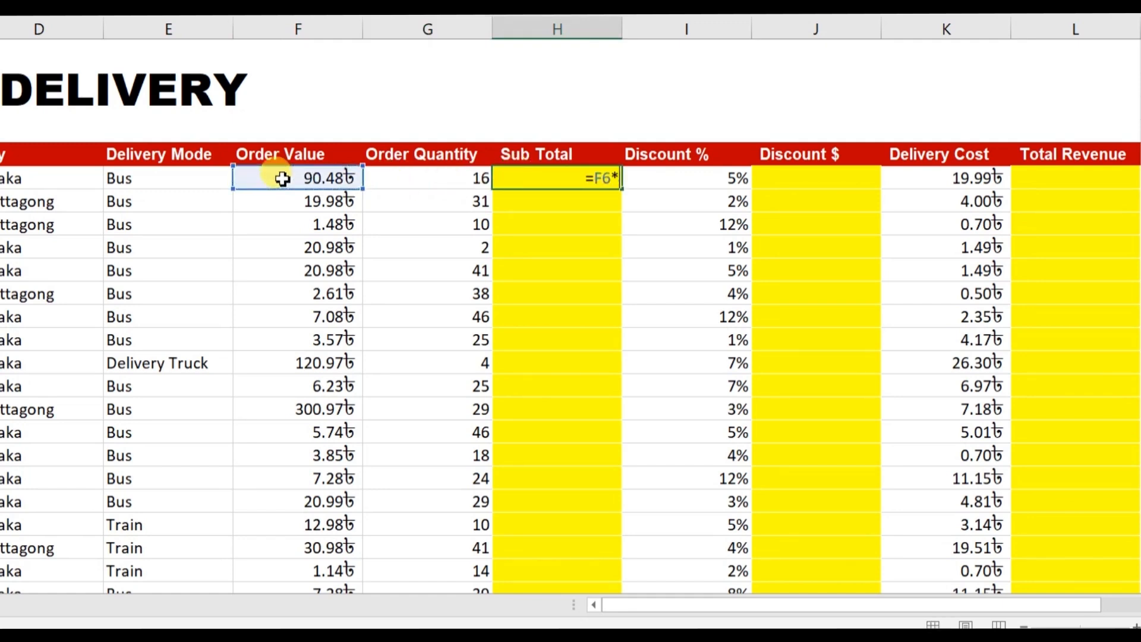
click(410, 179)
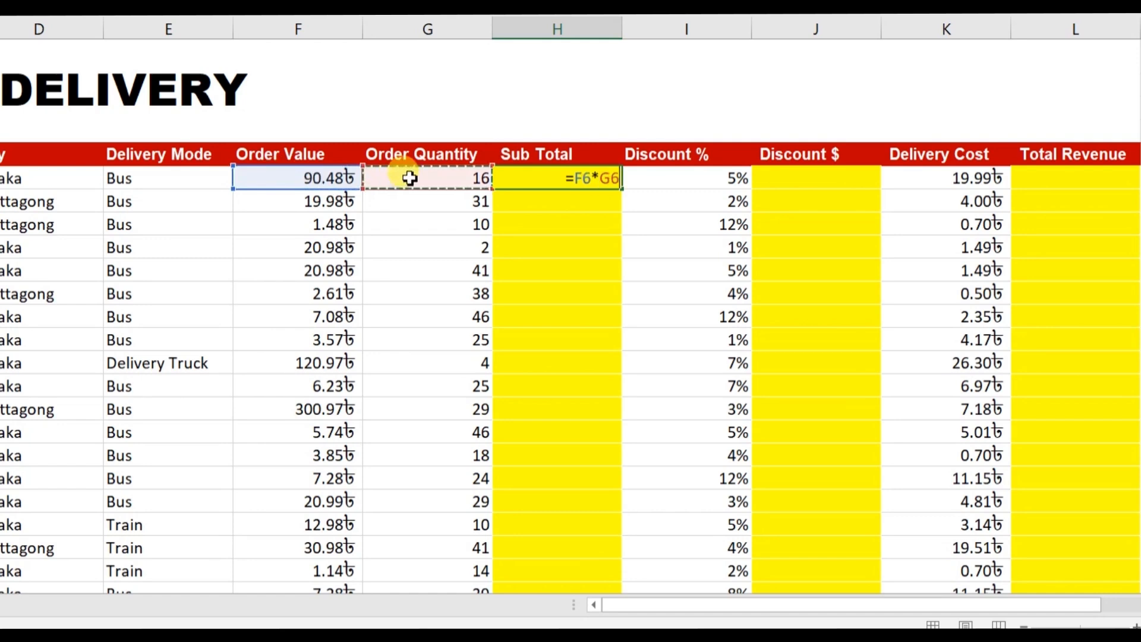
key(Return)
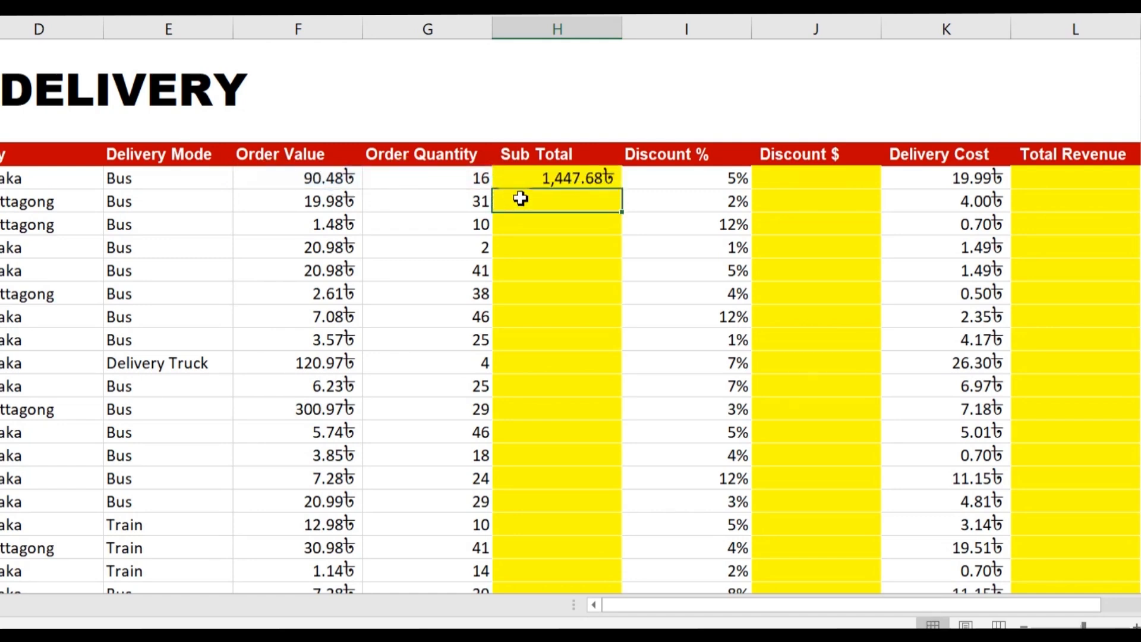
Step: Try a separate Sub Total formula for the second order, then undo it
text(=)
click(287, 206)
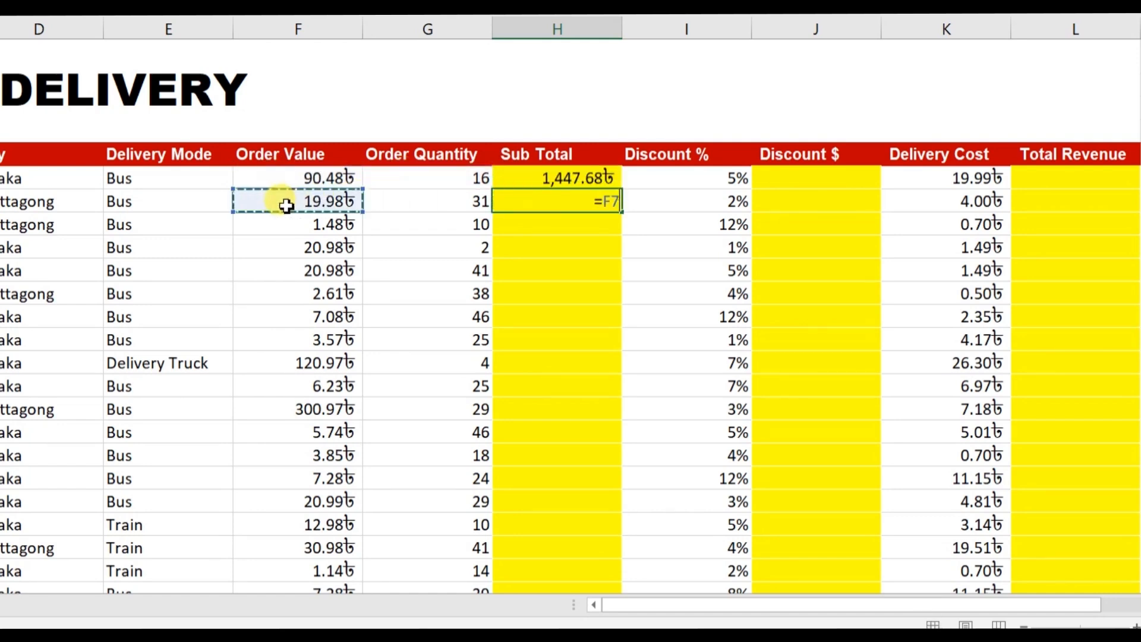
text(*)
click(399, 200)
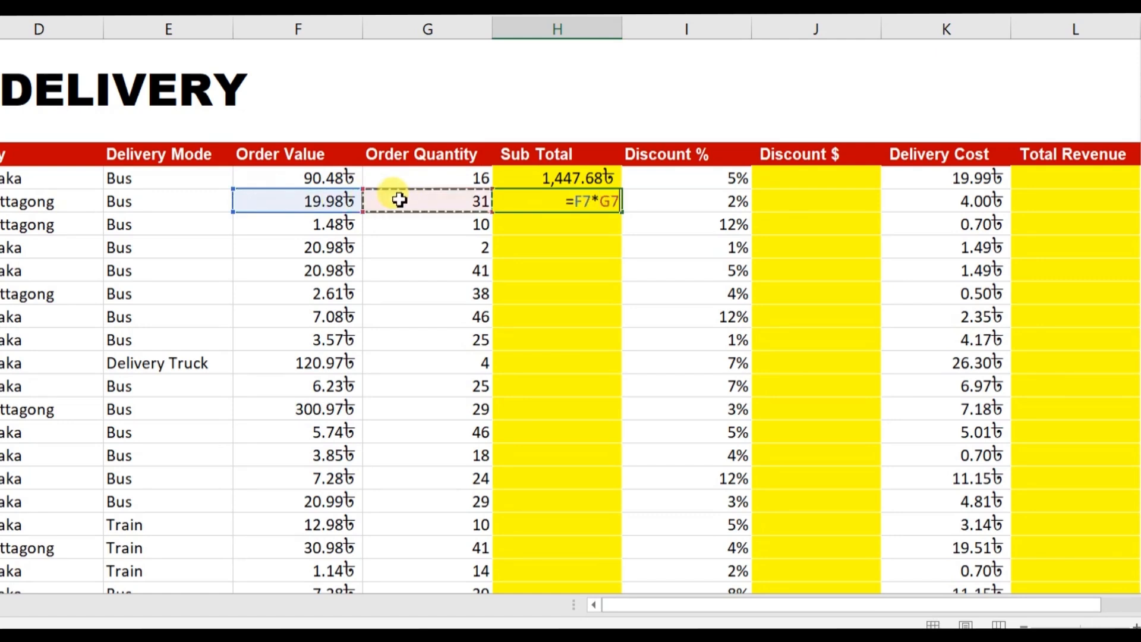
key(Return)
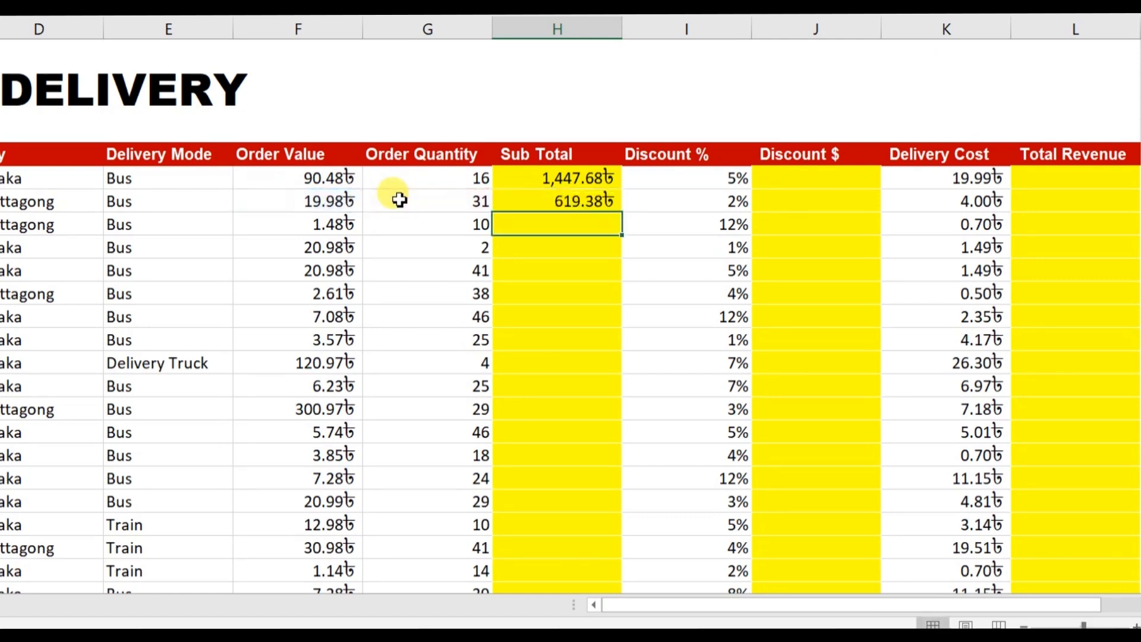
key(Down)
key(Down)
key(Down)
key(Down)
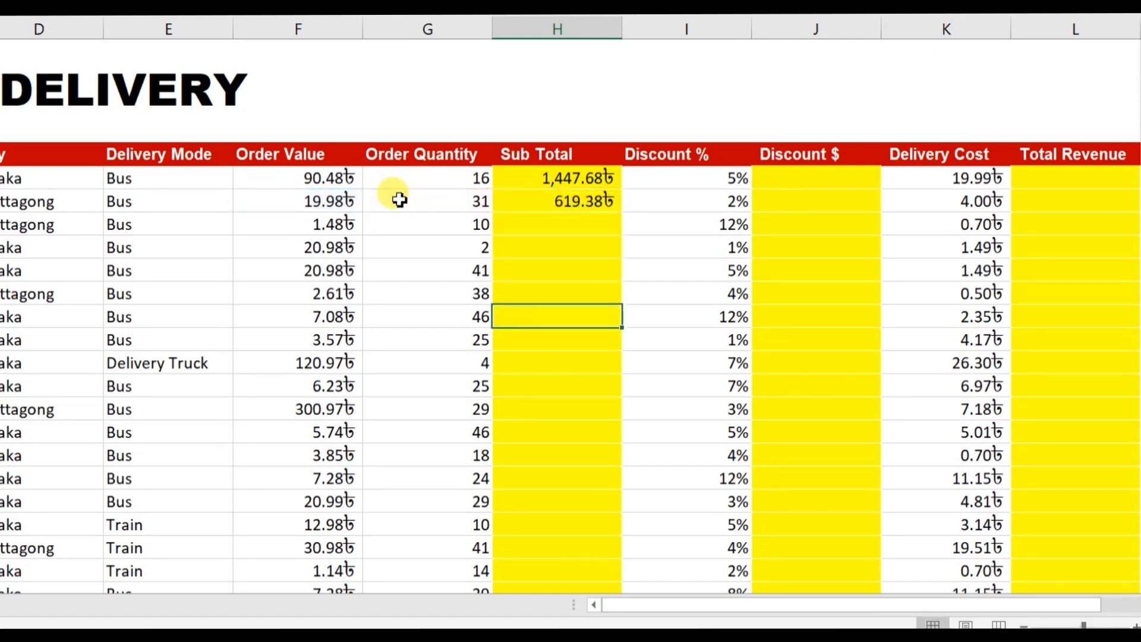
key(Down)
key(Down)
key(Down)
key(Down)
key(Down)
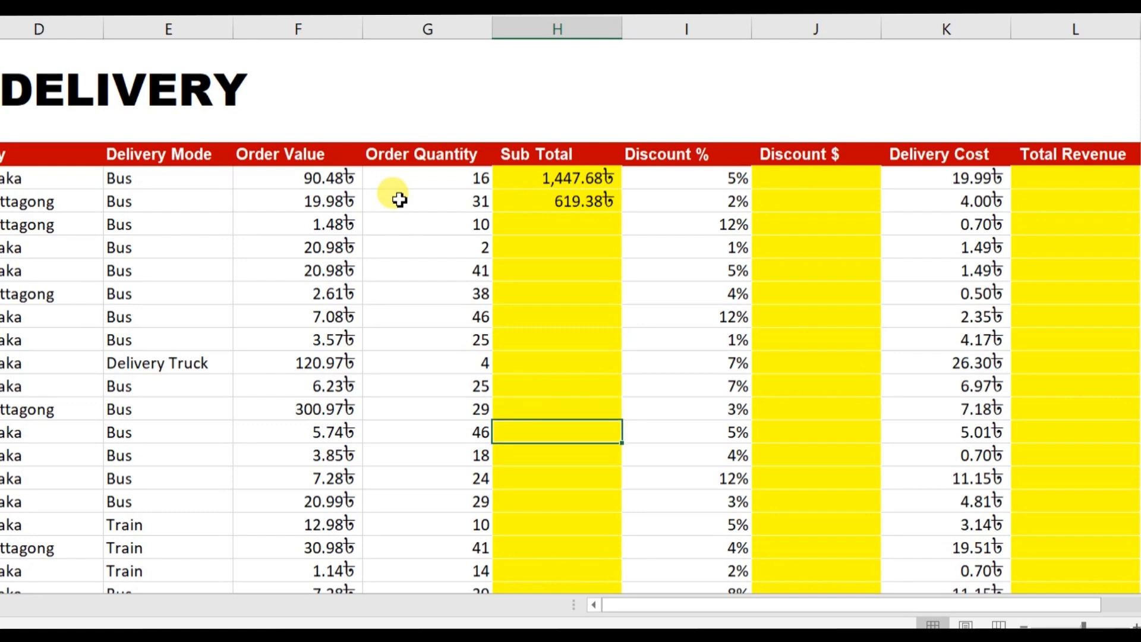
key(ctrl+z)
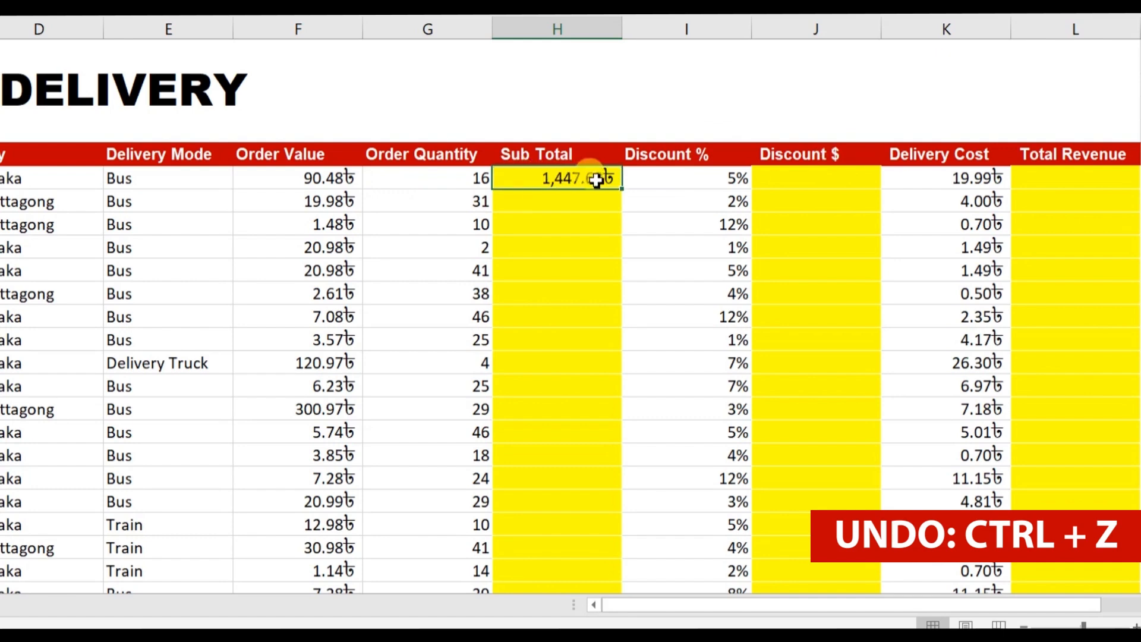
Step: Copy the Sub Total formula down every order row and check the results, e.g. 41.96
double_click(626, 190)
click(561, 244)
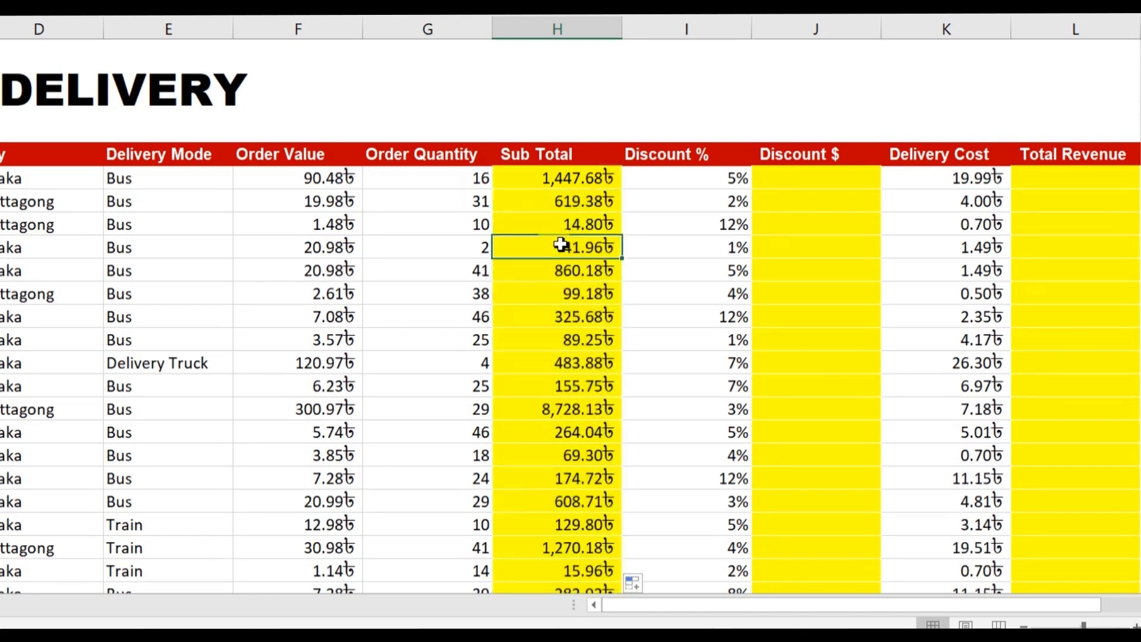
scroll(561, 245, down, 15)
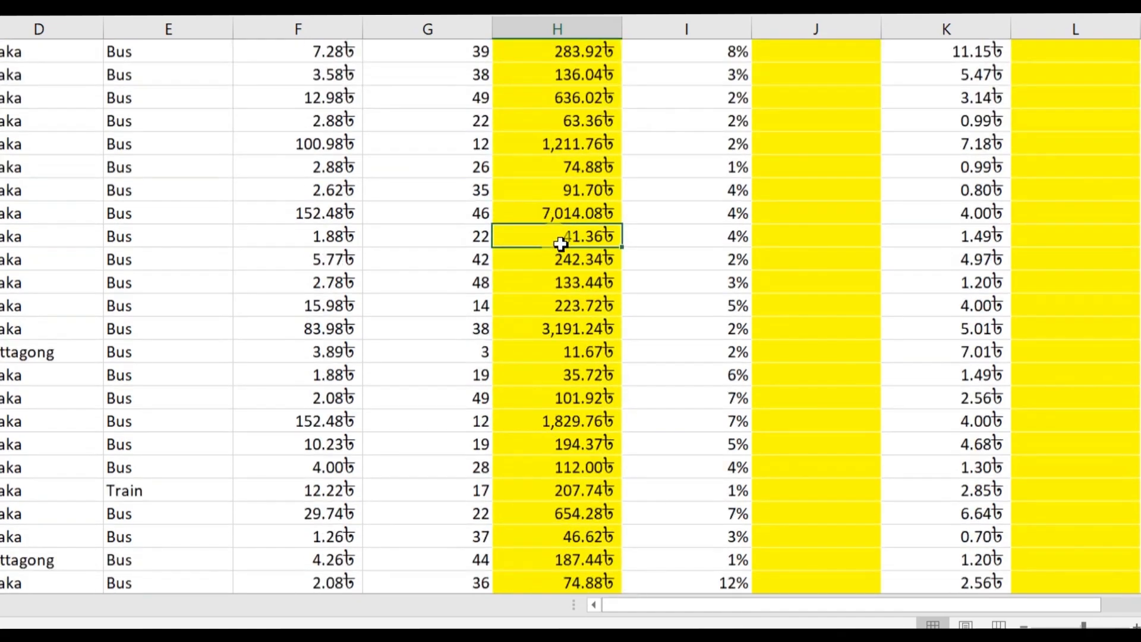
scroll(561, 245, down, 8)
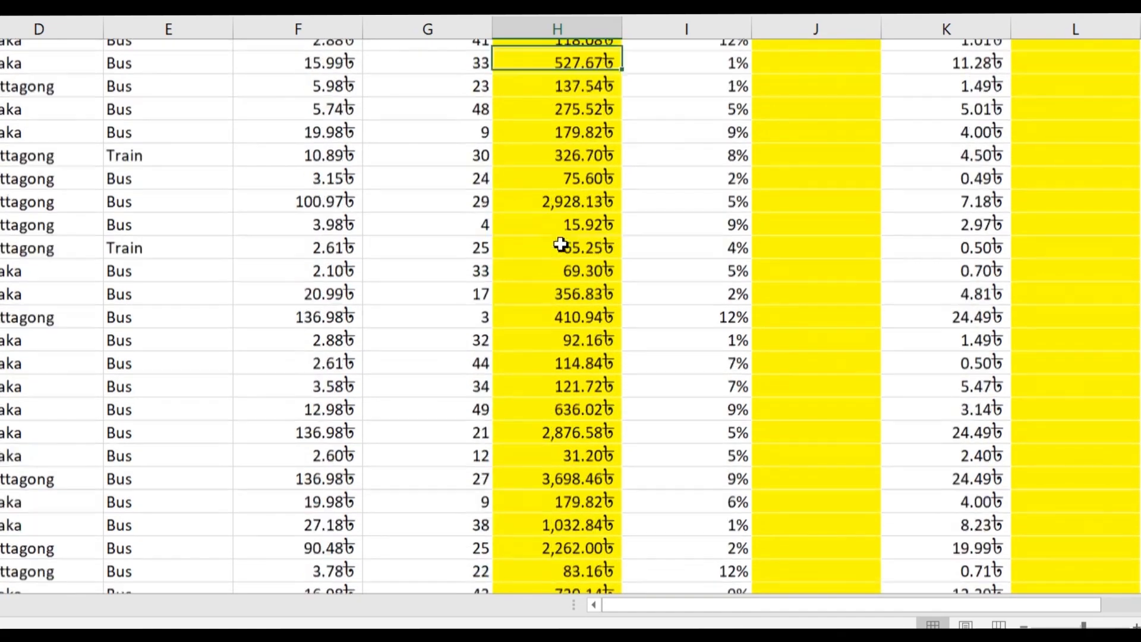
scroll(561, 245, up, 8)
scroll(561, 245, up, 15)
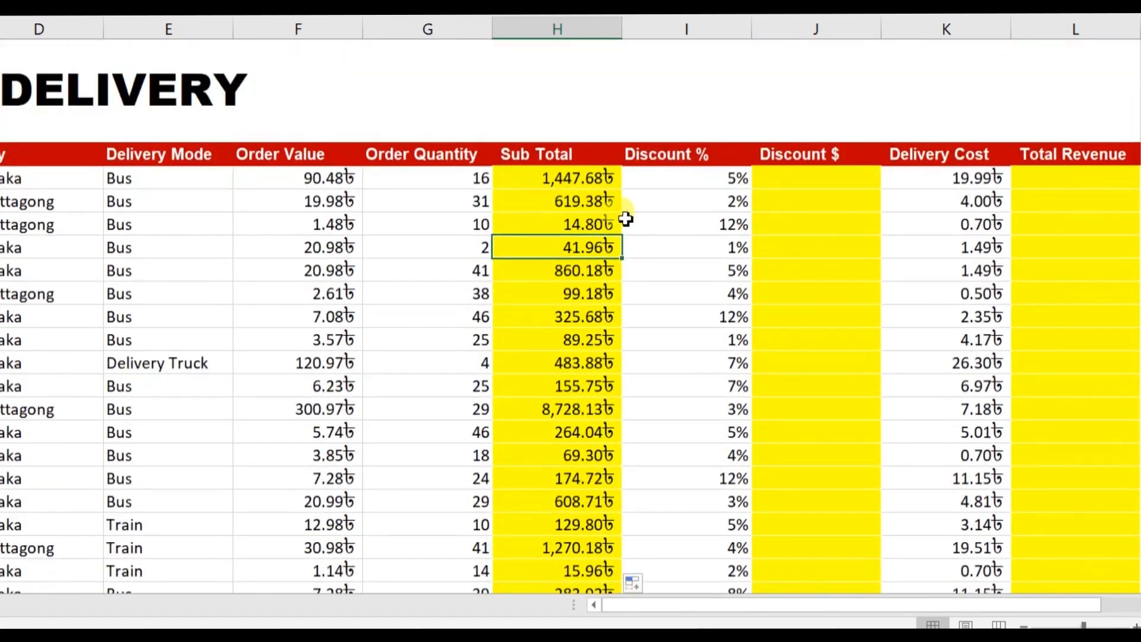
click(681, 156)
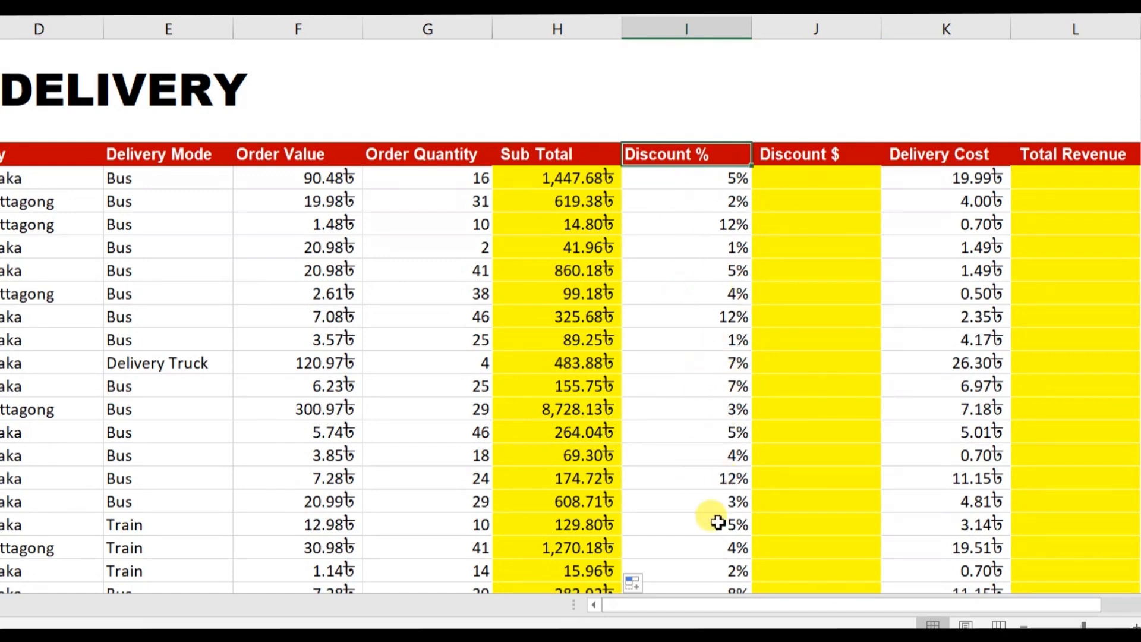
Step: Enter =H6*I6 in J6 for the first order's Discount $
click(792, 181)
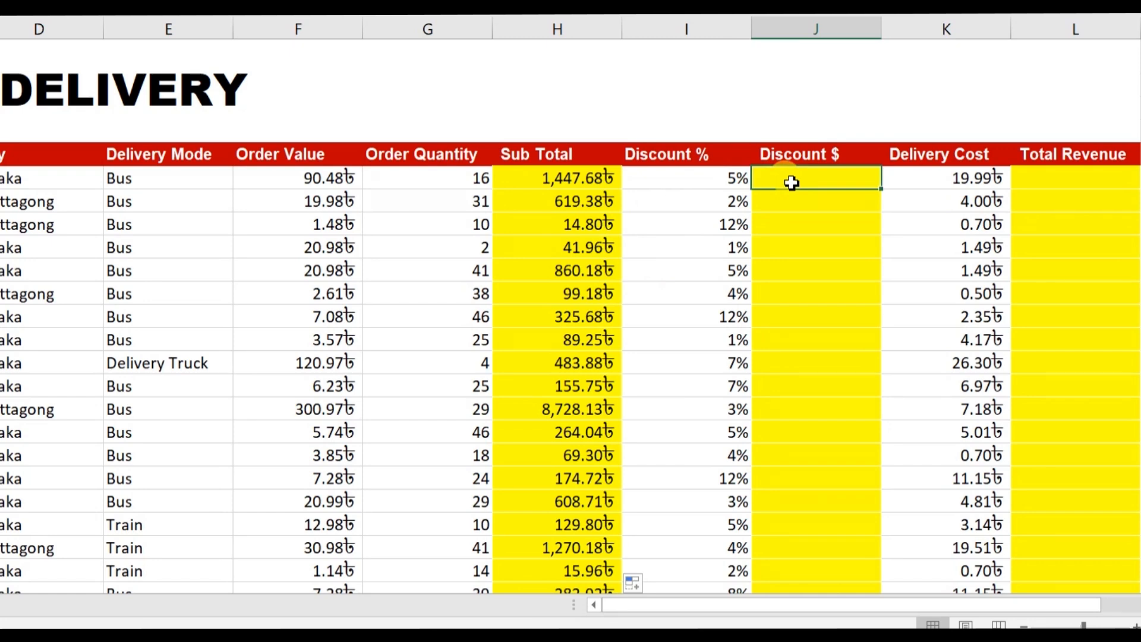
text(=)
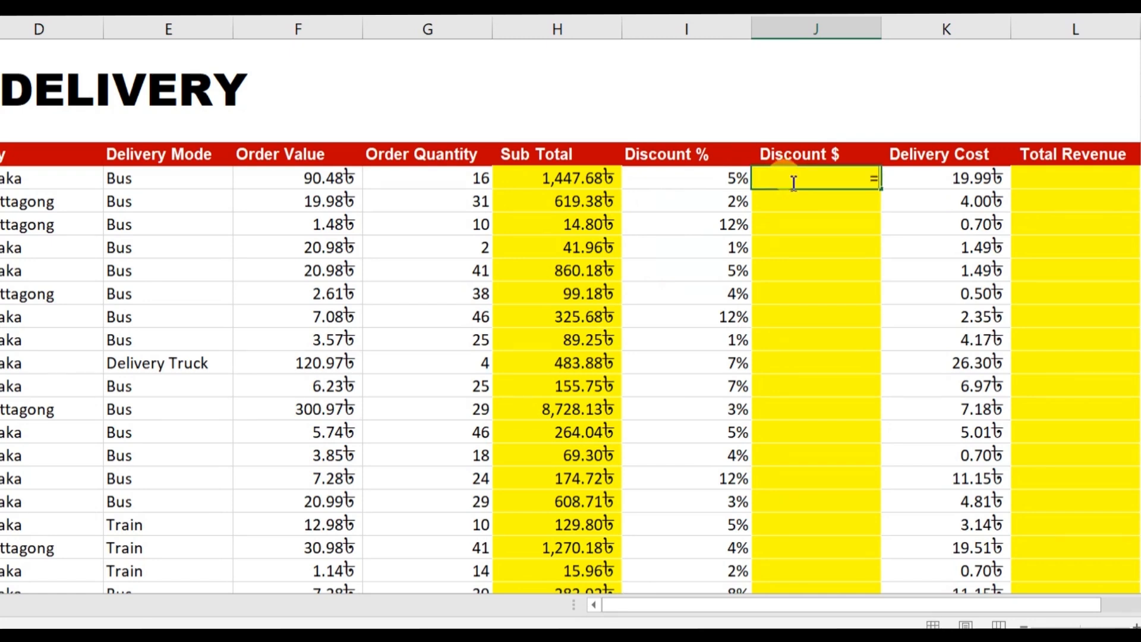
click(548, 181)
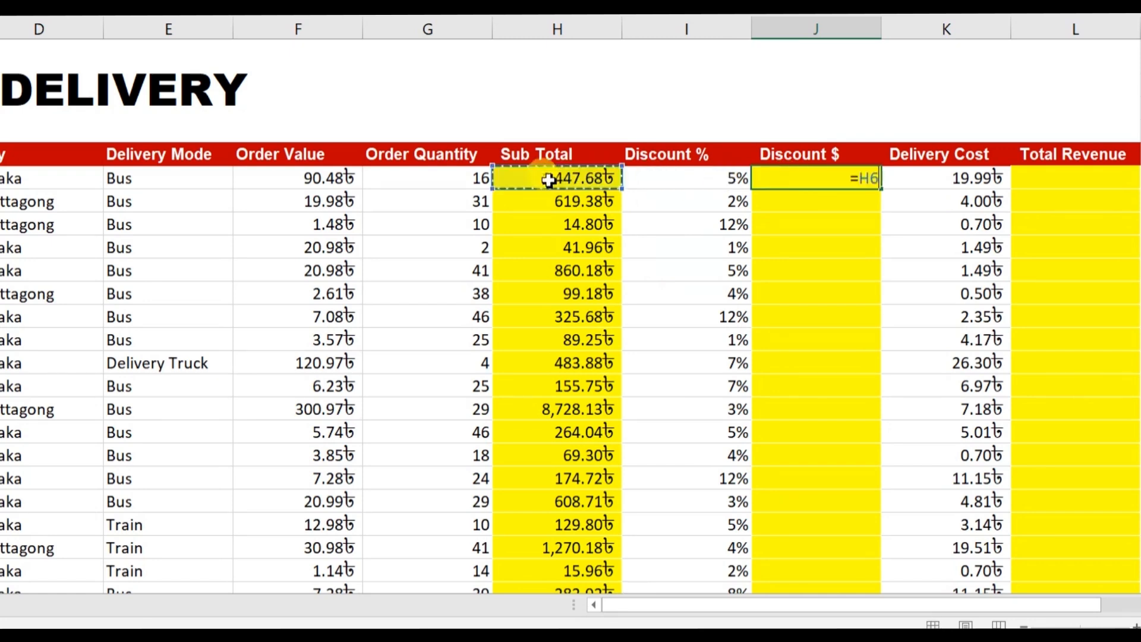
text(*)
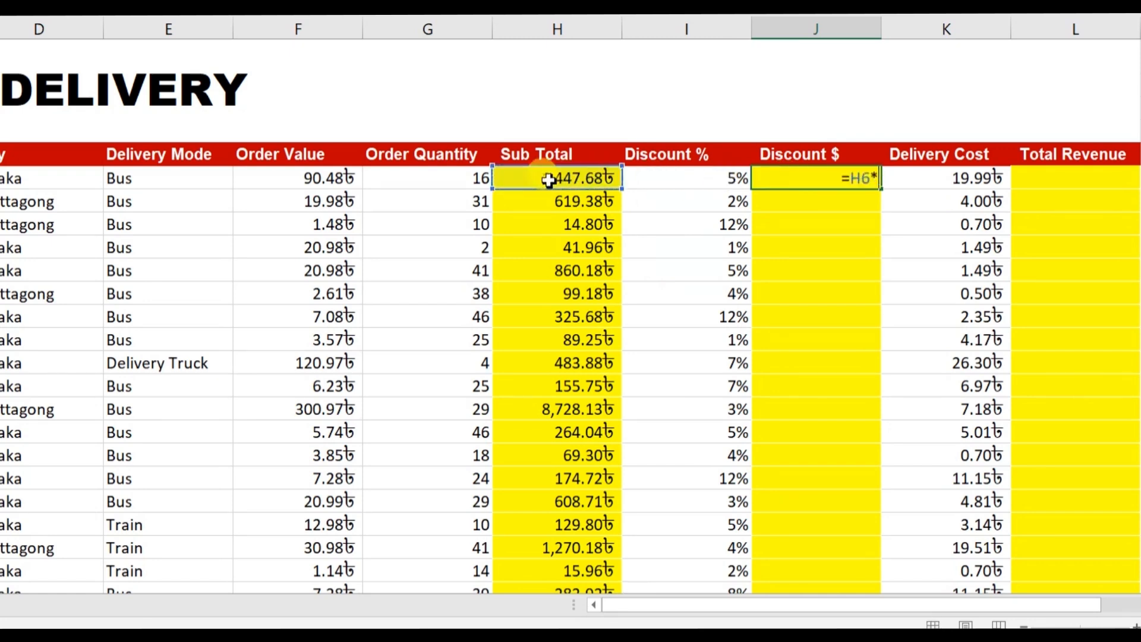
click(638, 184)
key(Return)
Step: Copy the Discount $ formula down every order row, giving values like 72.38 and 12.39
click(788, 177)
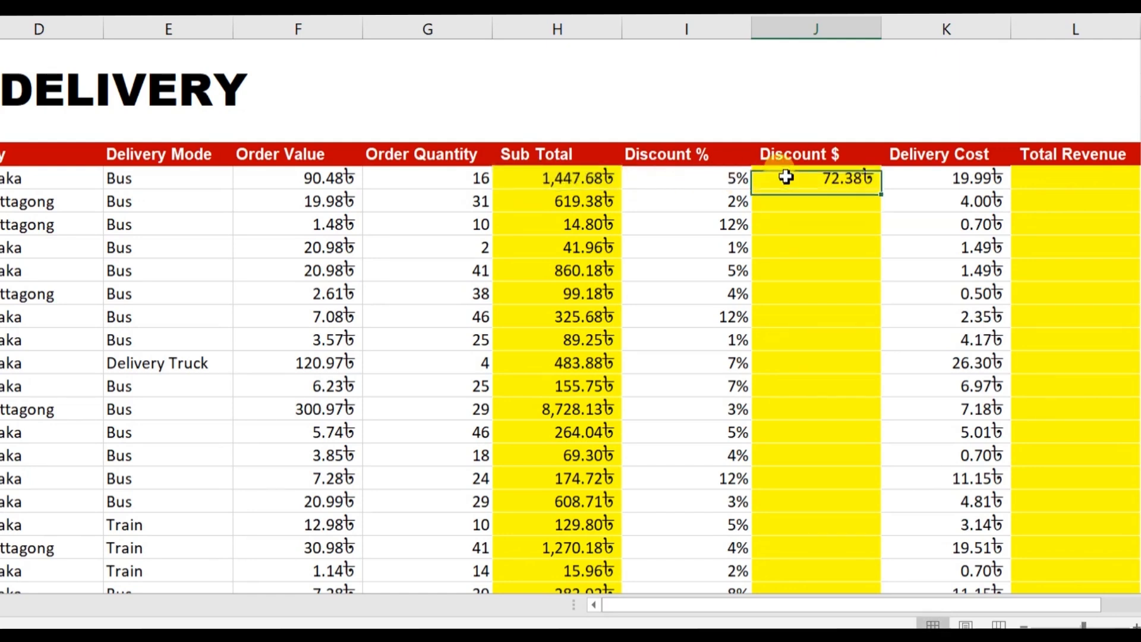
double_click(883, 190)
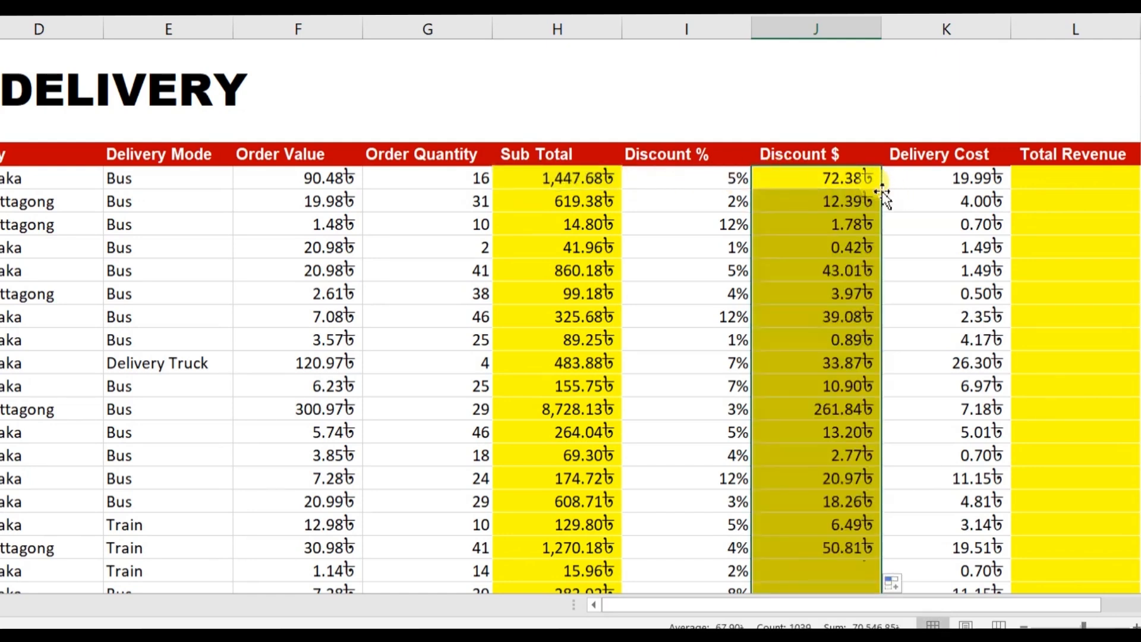
click(808, 209)
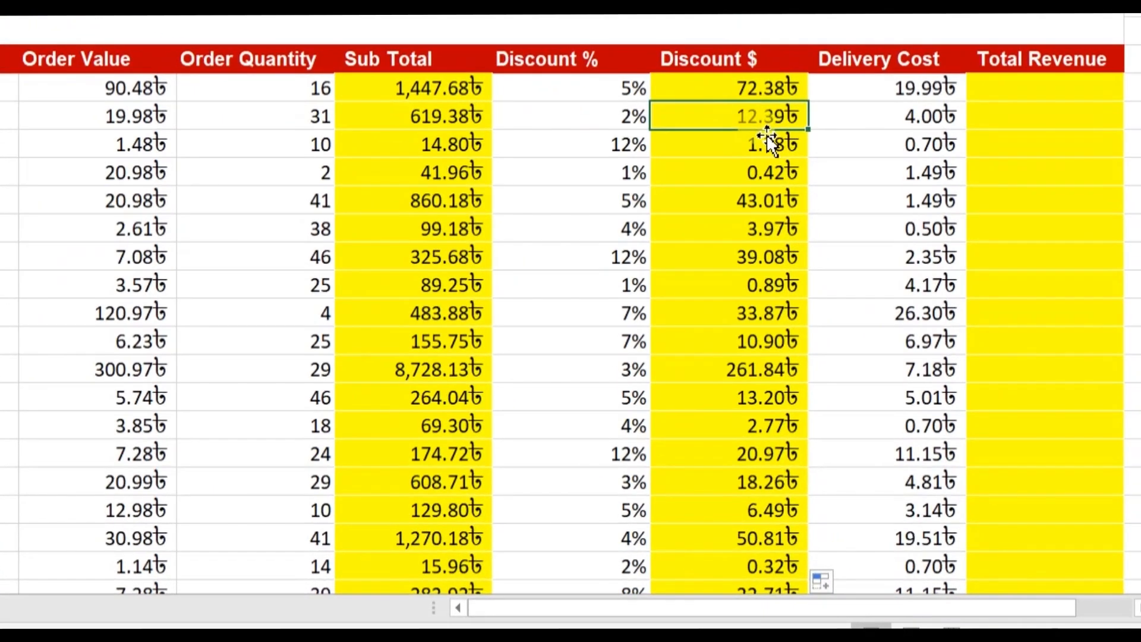
click(869, 94)
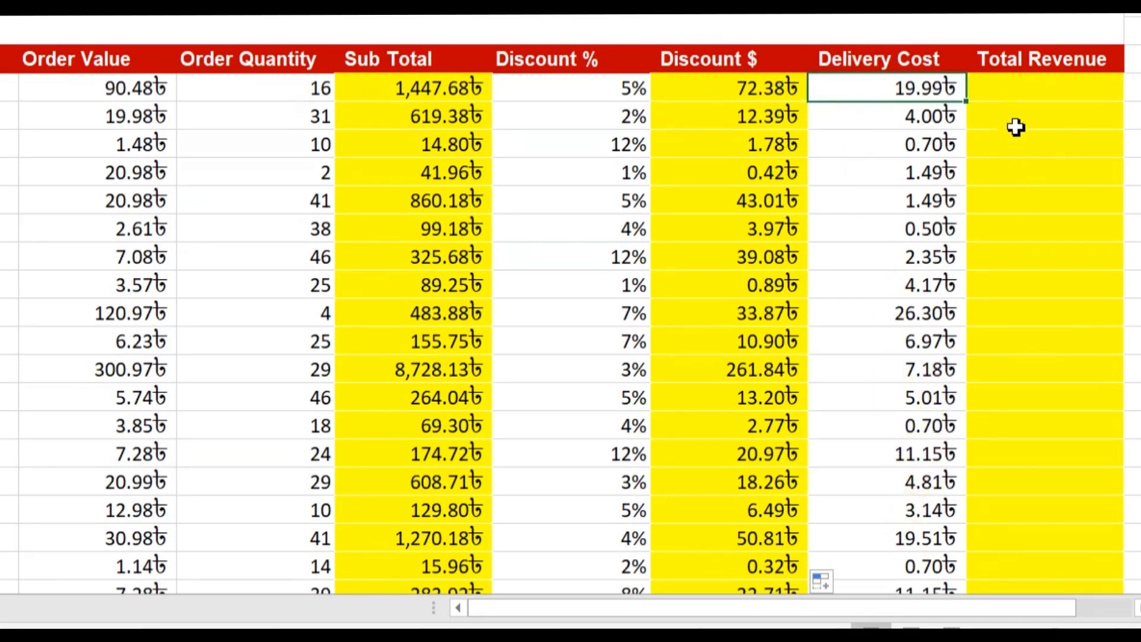
Step: Enter Total Revenue as Sub Total minus Discount $ minus Delivery Cost and copy it down all orders
click(1005, 94)
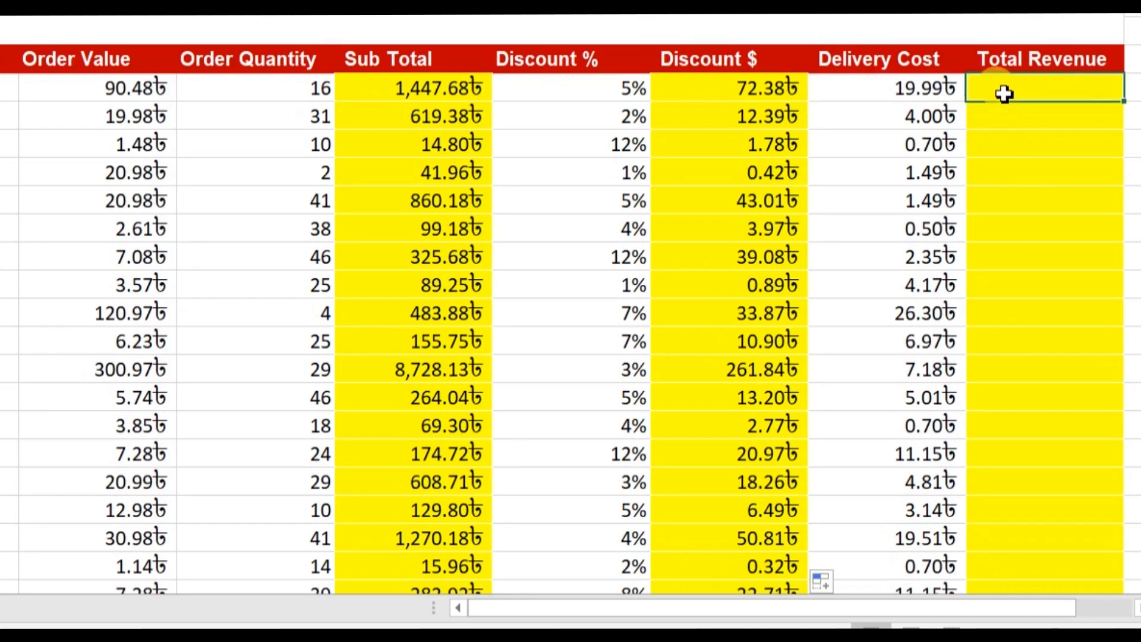
text(=)
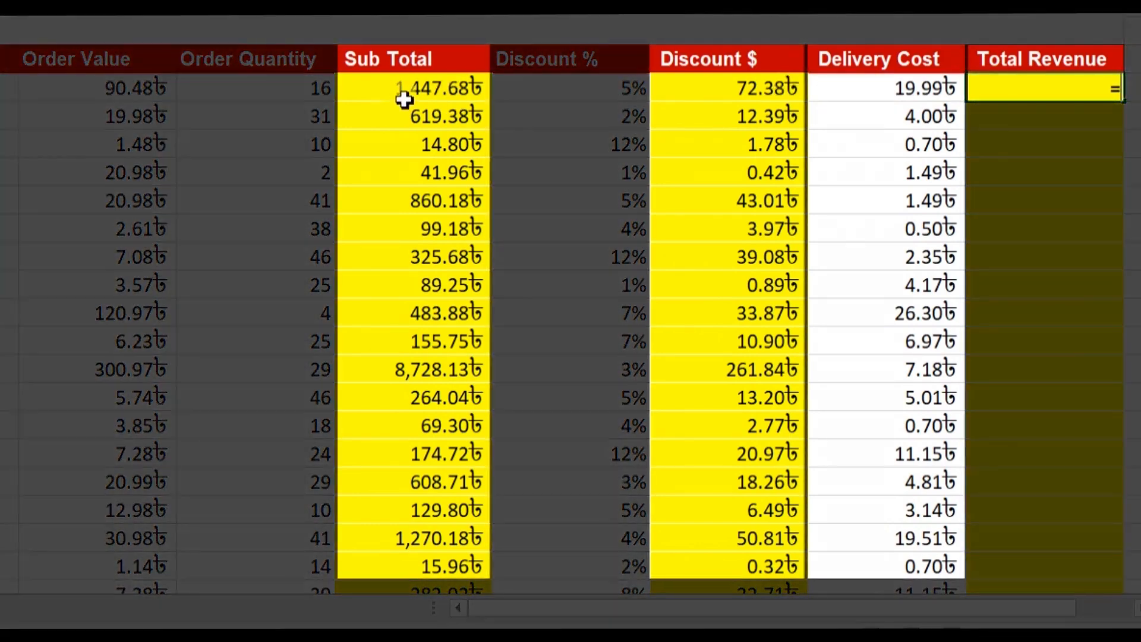
click(404, 88)
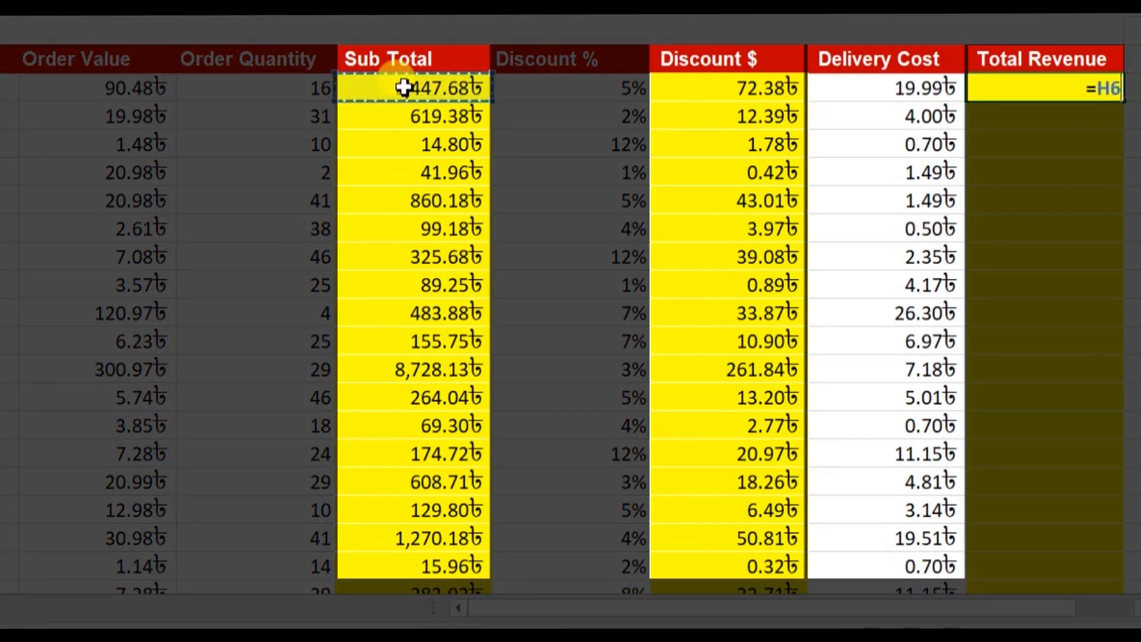
text(-)
click(728, 89)
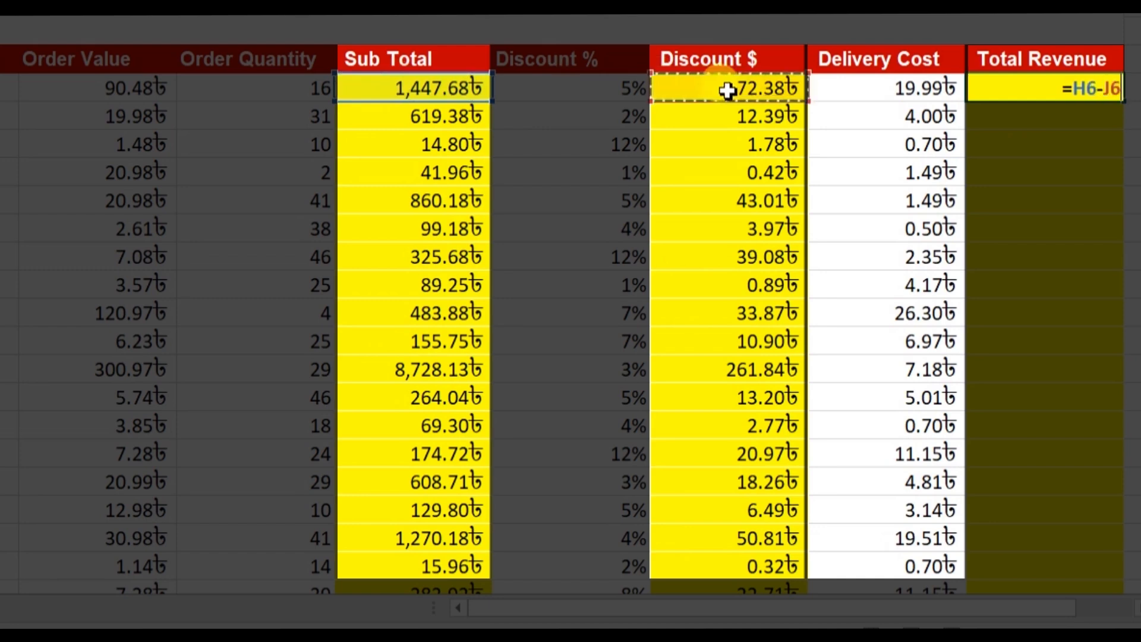
text(-)
click(855, 92)
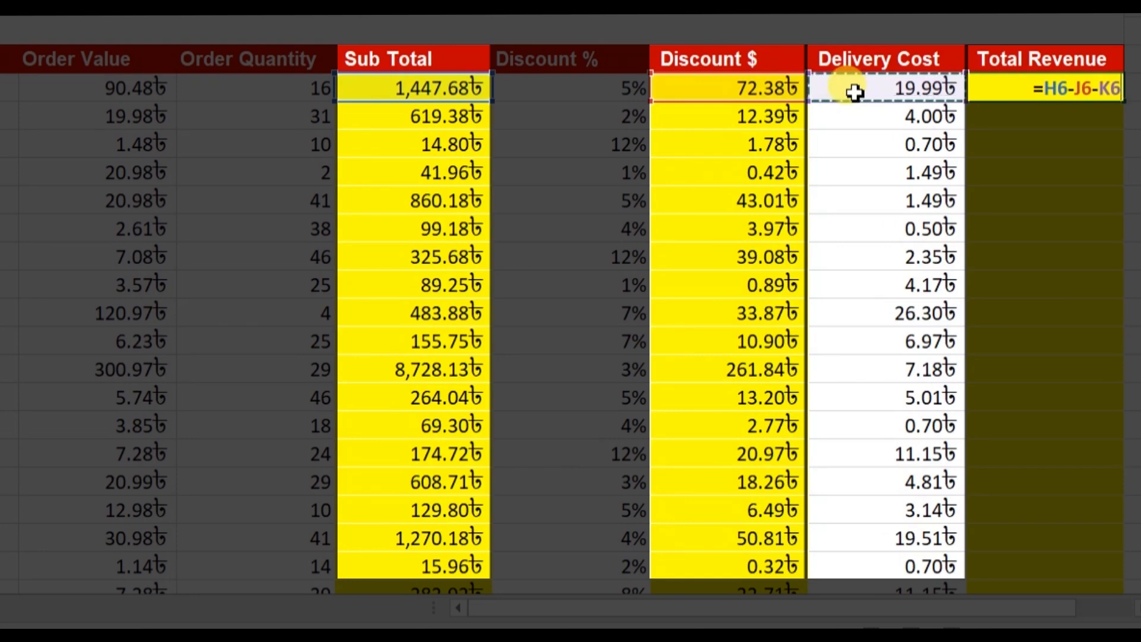
key(ctrl+Return)
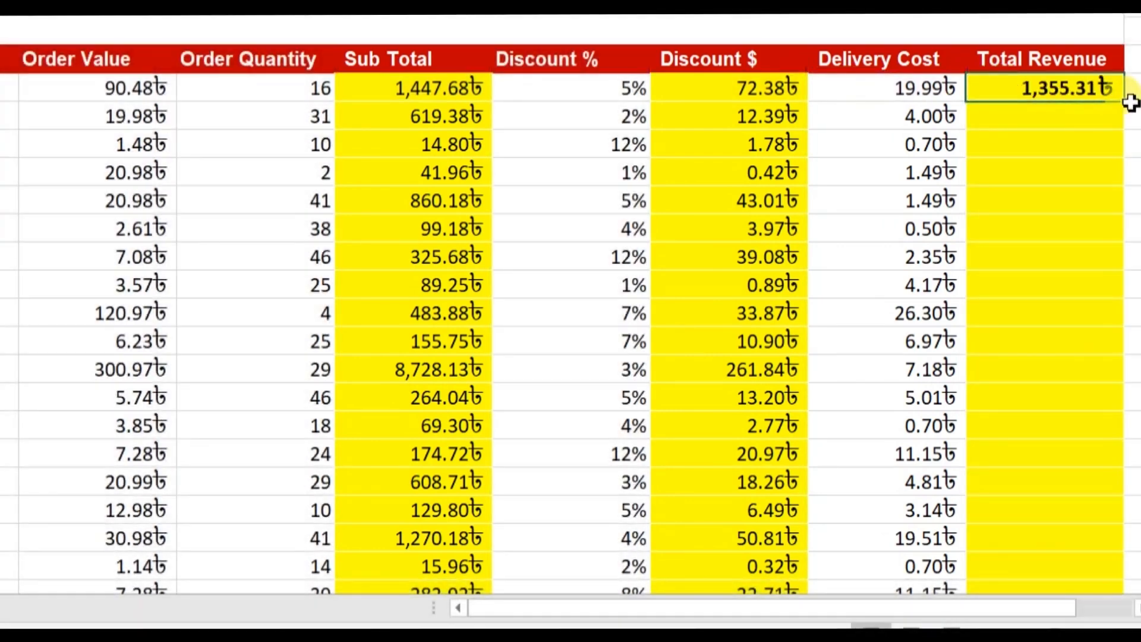
double_click(1131, 102)
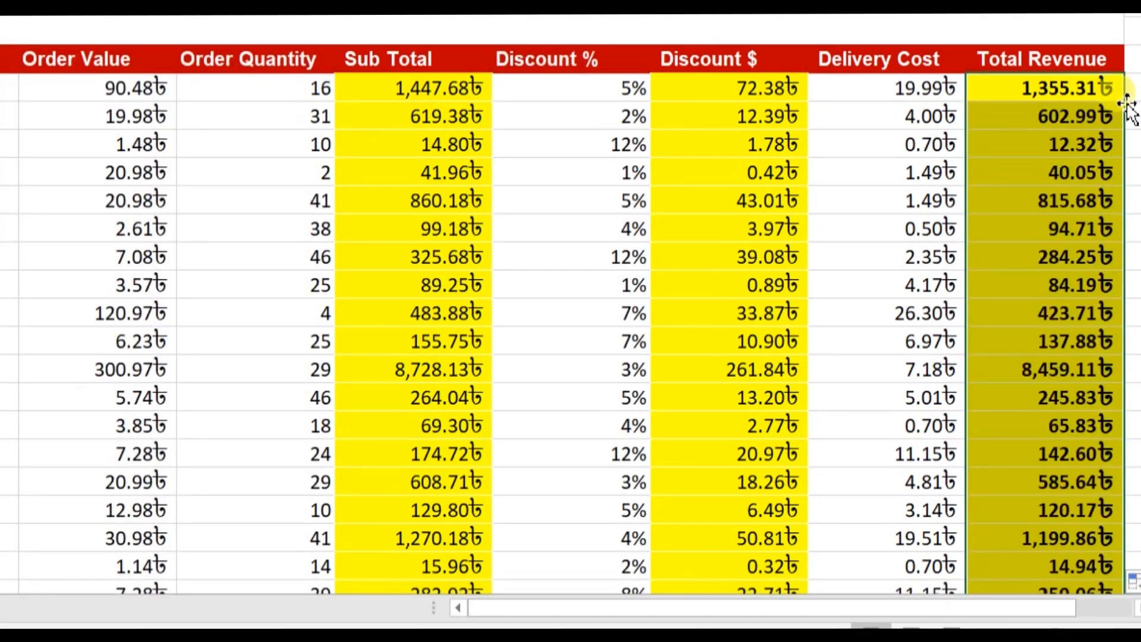
key(Page_Down)
key(Page_Down)
key(Page_Down)
key(Page_Down)
key(Page_Down)
key(Page_Down)
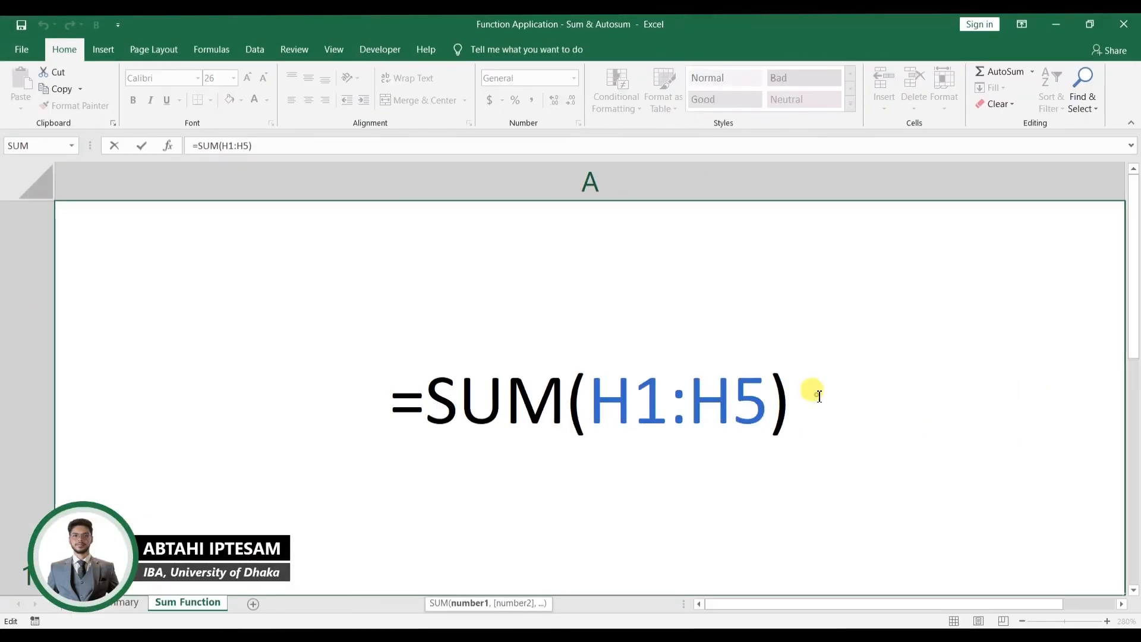
Step: Place the cursor at the end of the =SUM(H1:H5) example formula
click(815, 392)
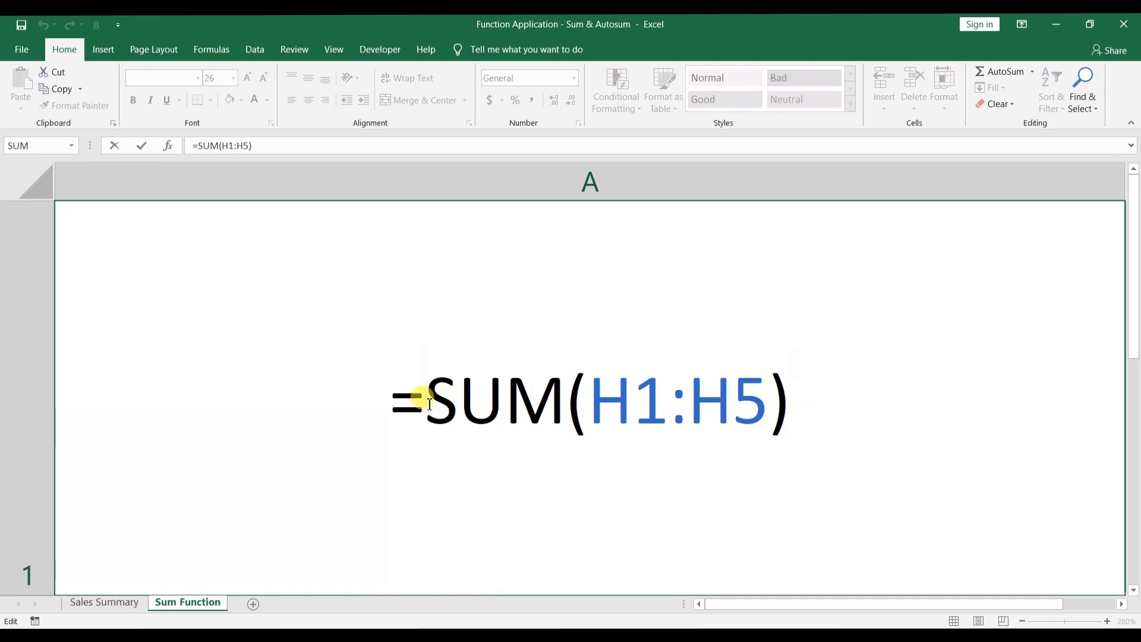
Step: Walk through the SUM name, H1:H5 range and closing parenthesis, then switch to Sales Summary
drag(429, 404, 758, 429)
click(547, 415)
click(589, 425)
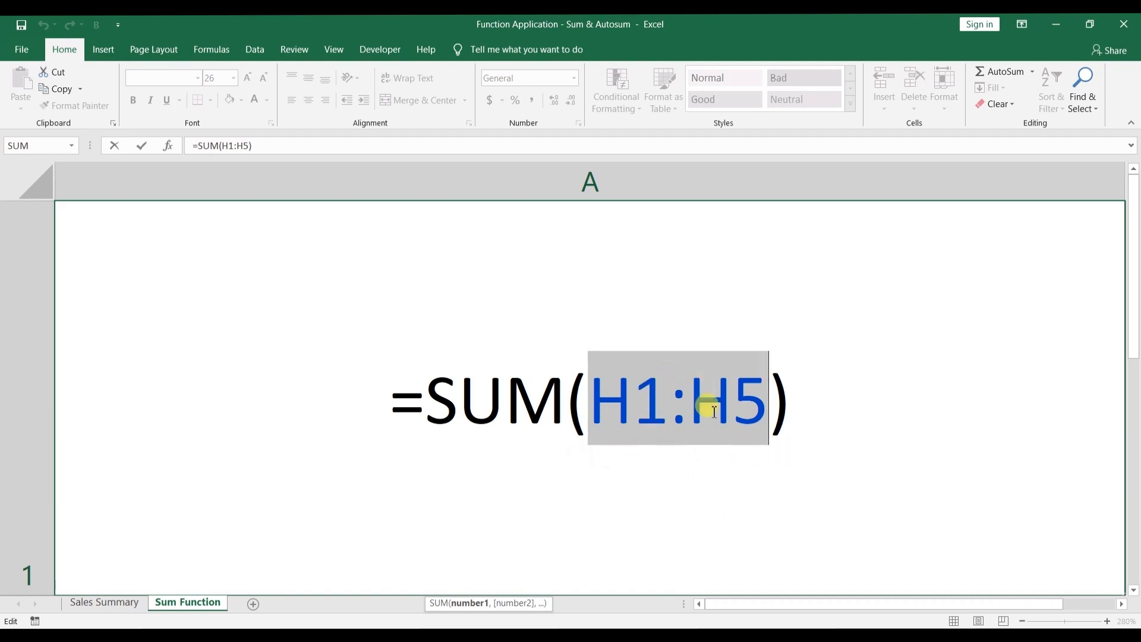
click(771, 422)
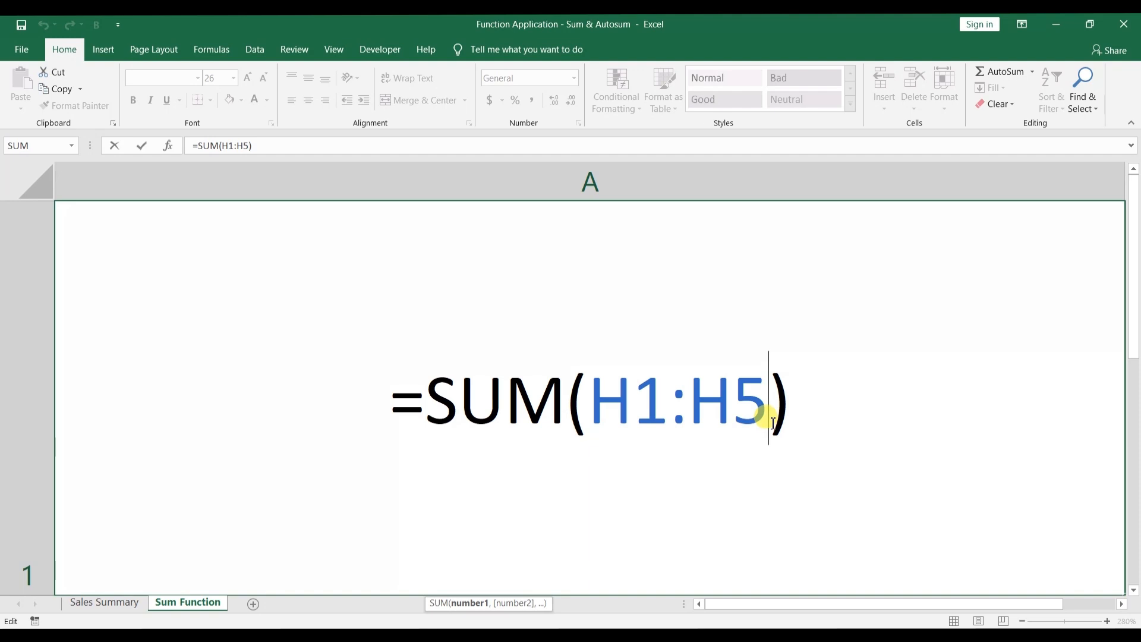
drag(772, 423, 802, 431)
click(802, 431)
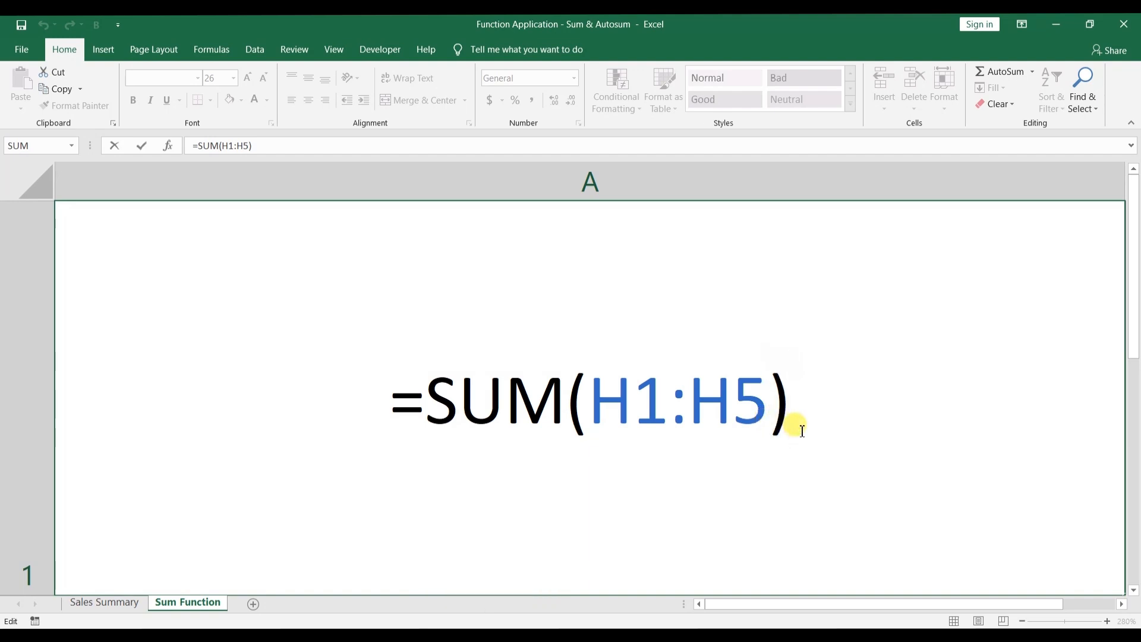
click(107, 604)
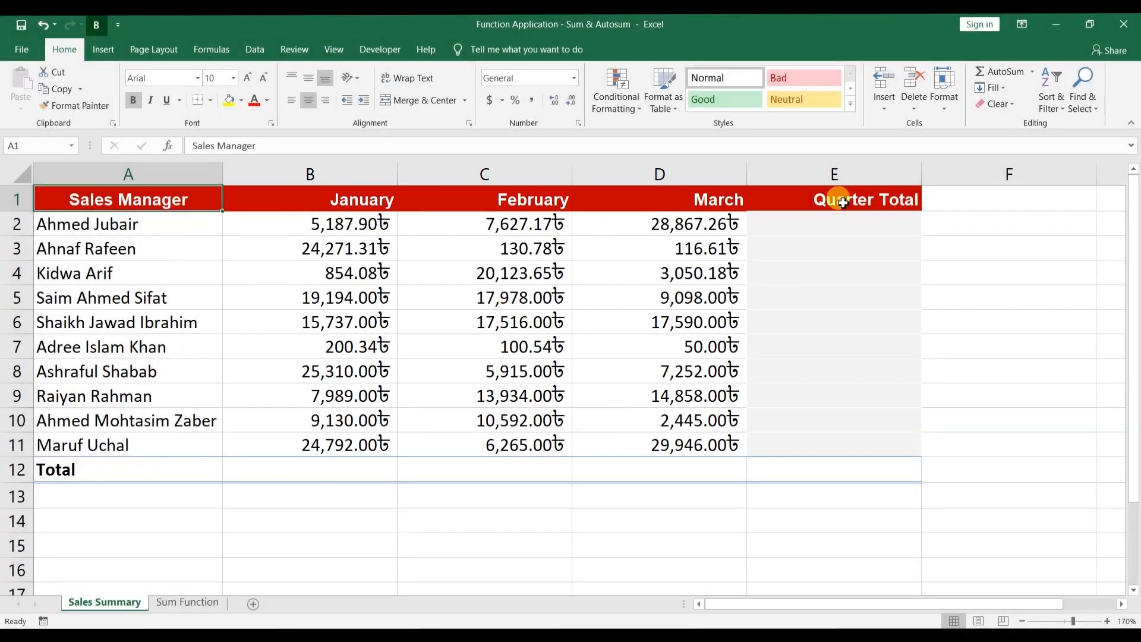
Step: Enter =SUM(B2:B11) in B12 for the January total
click(833, 171)
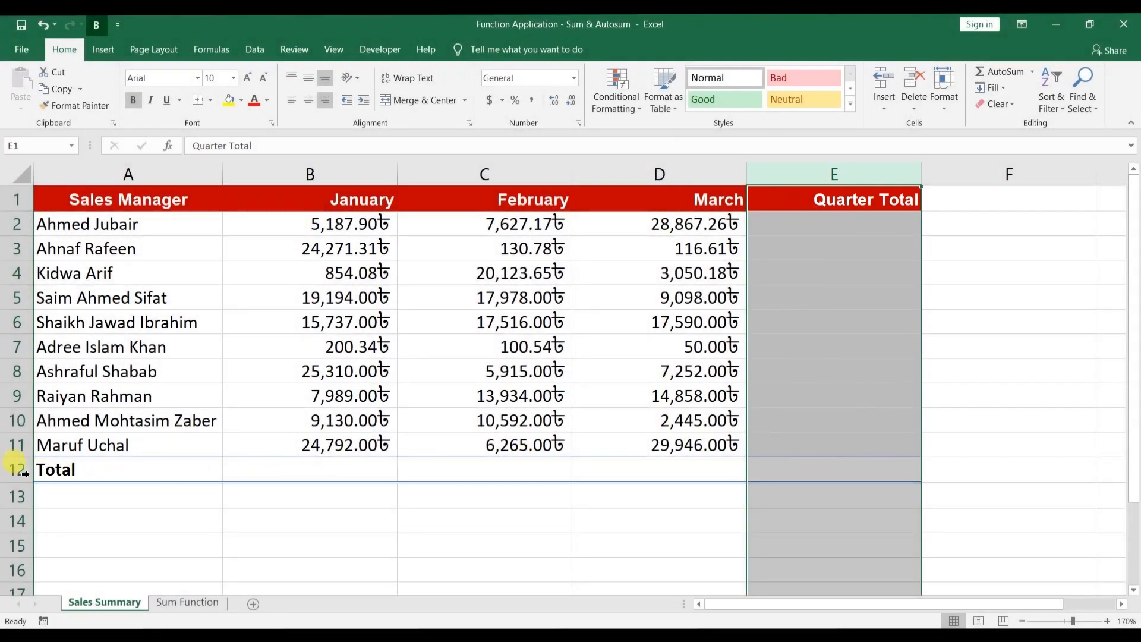
click(24, 473)
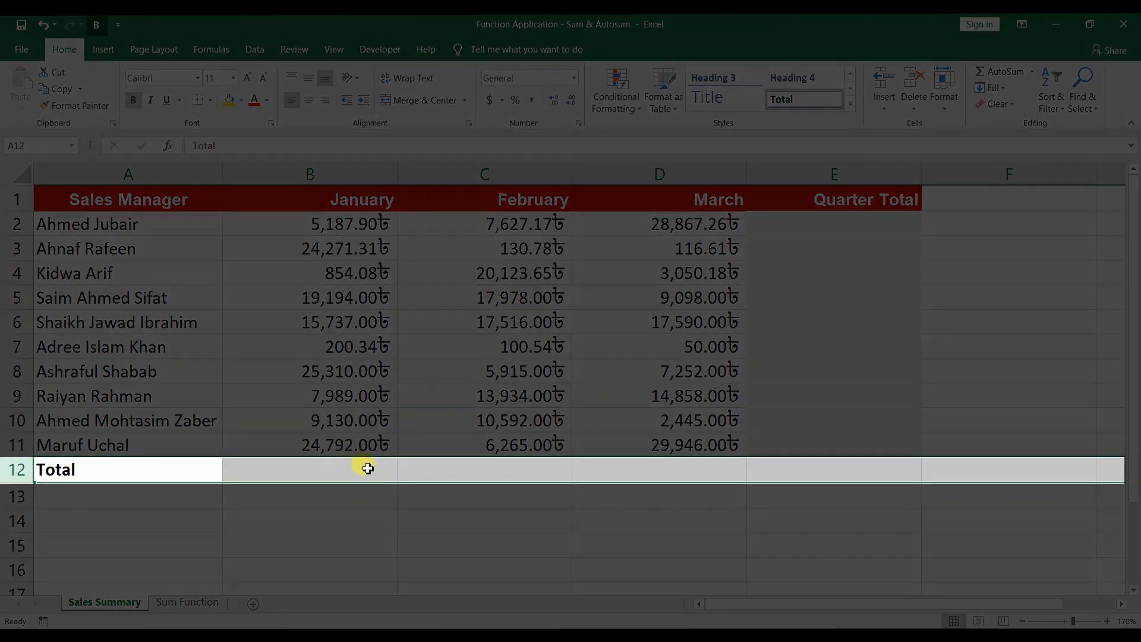
click(368, 469)
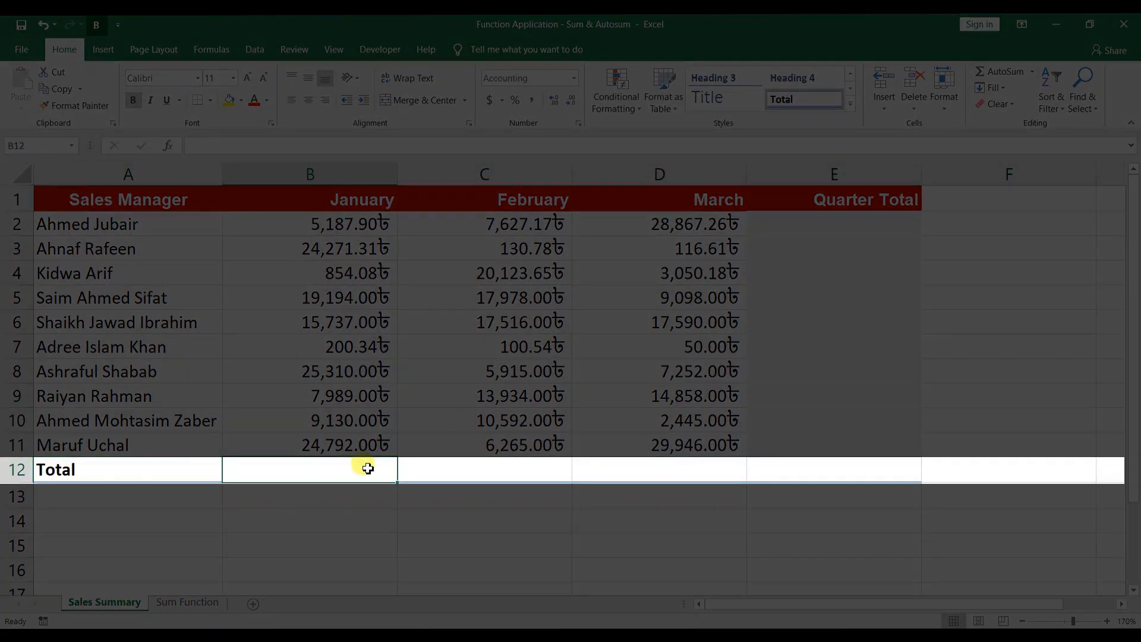
key(Right)
key(Right)
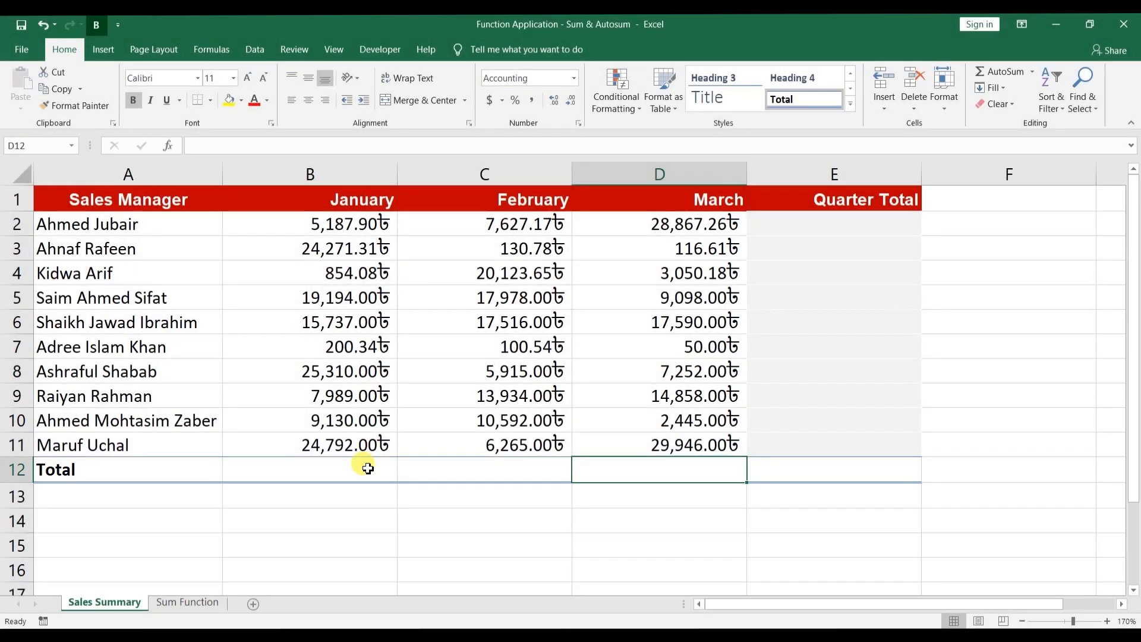
click(368, 469)
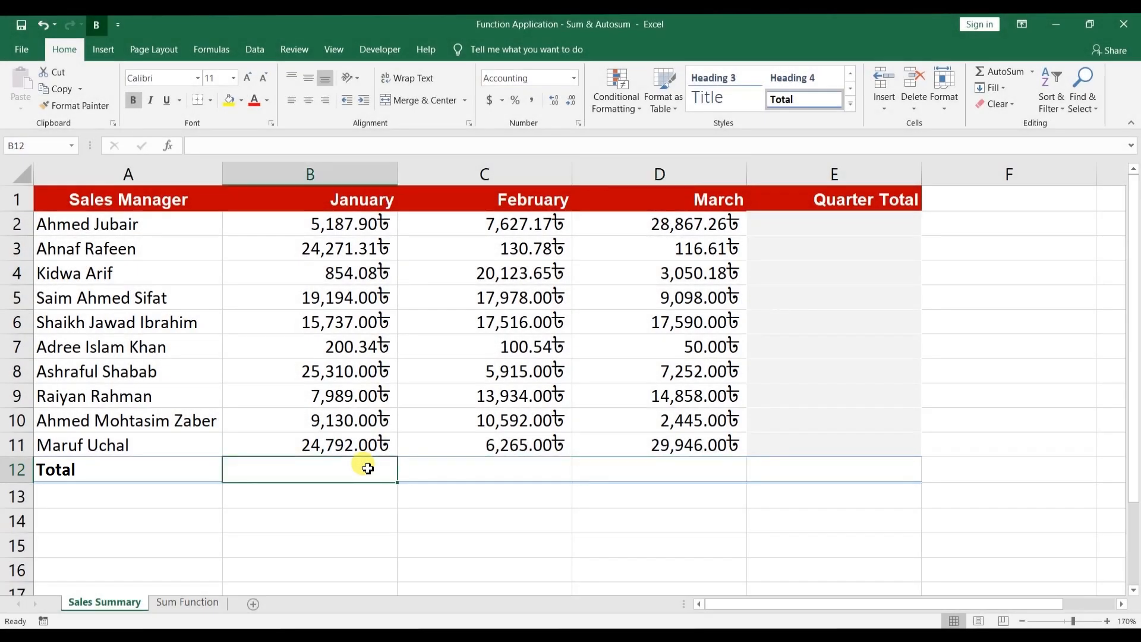
text(=)
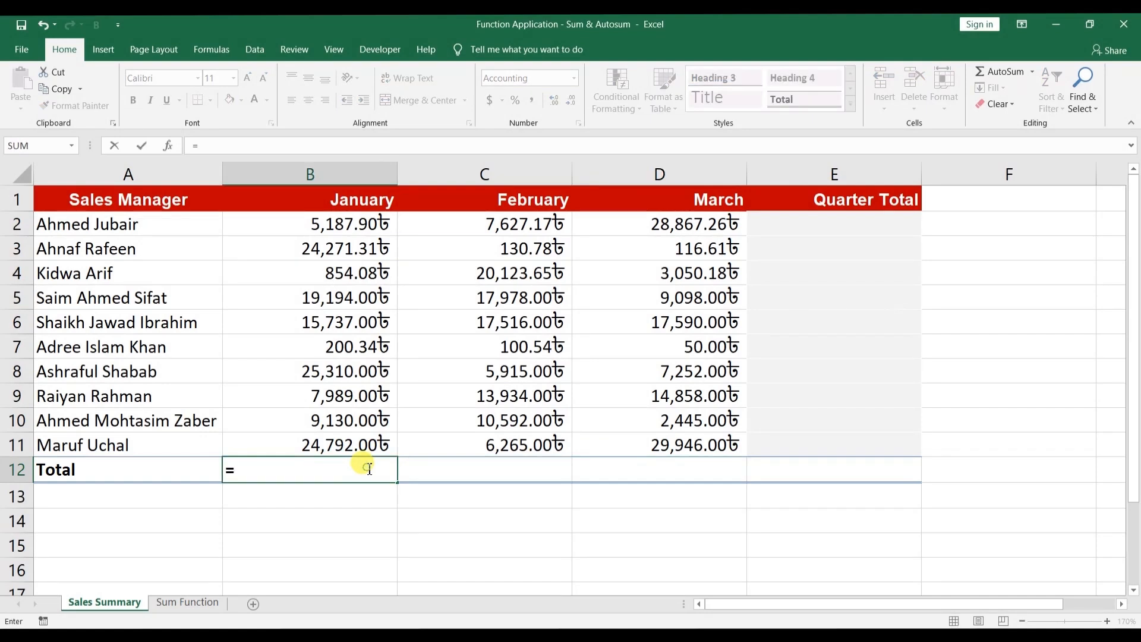
text(sum)
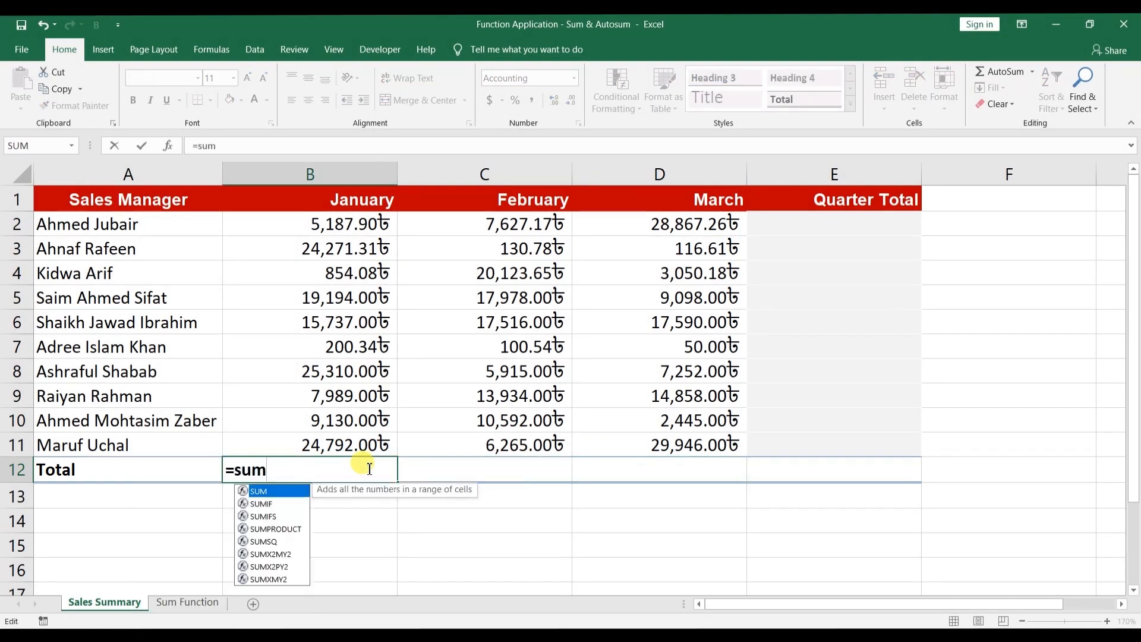
key(Tab)
drag(326, 224, 319, 447)
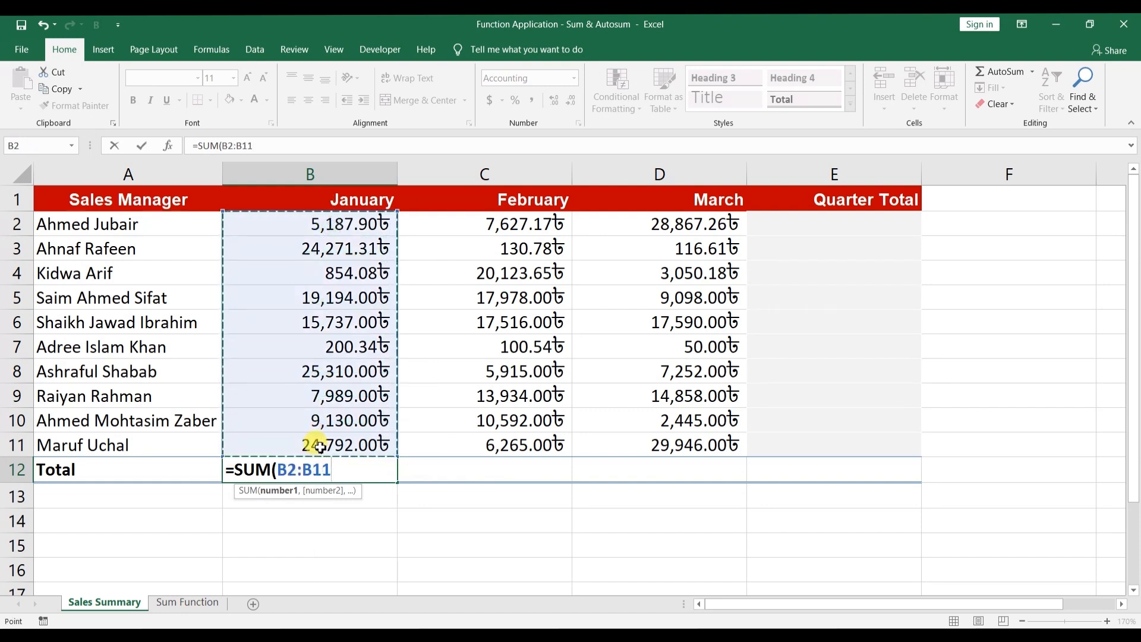
text())
key(Return)
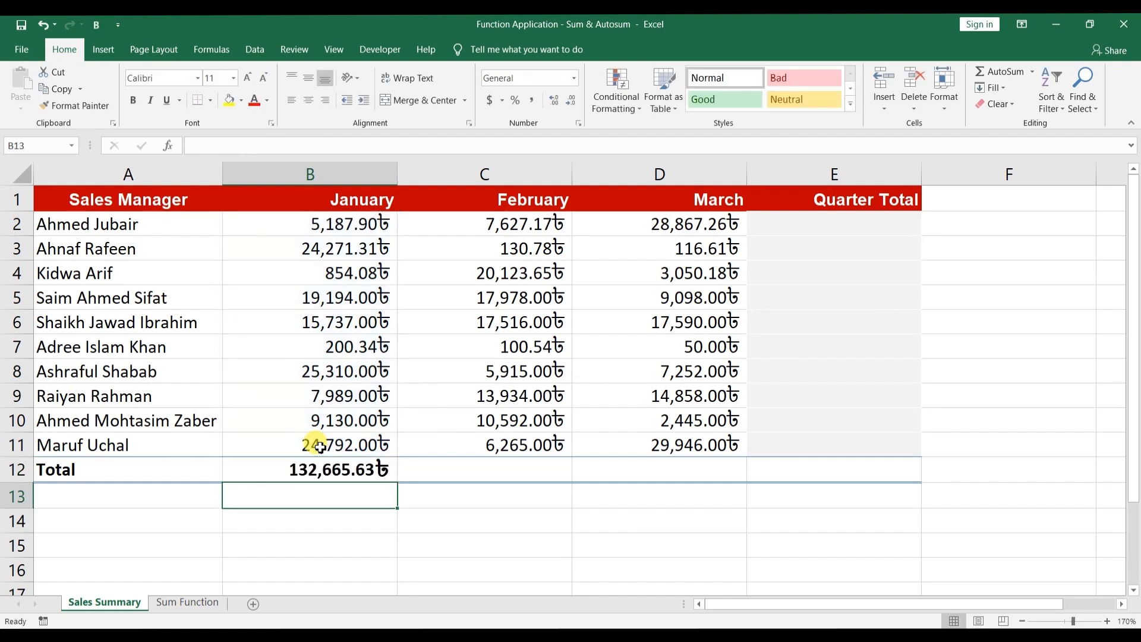
Step: Copy the total across to February and March and inspect C12's formula
click(252, 470)
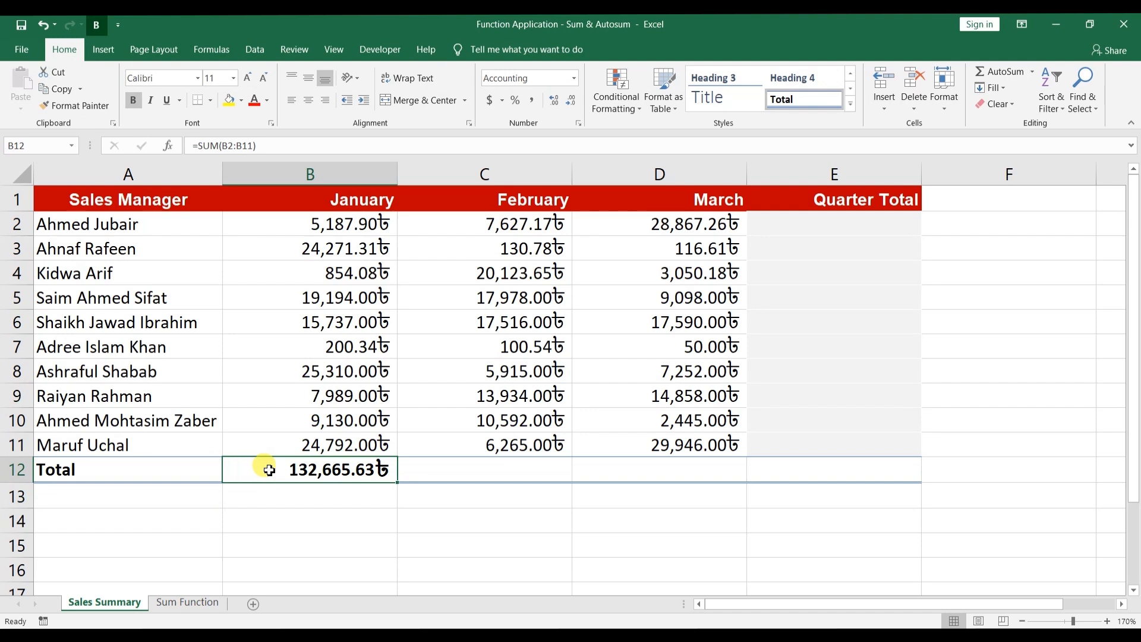
drag(399, 484, 689, 479)
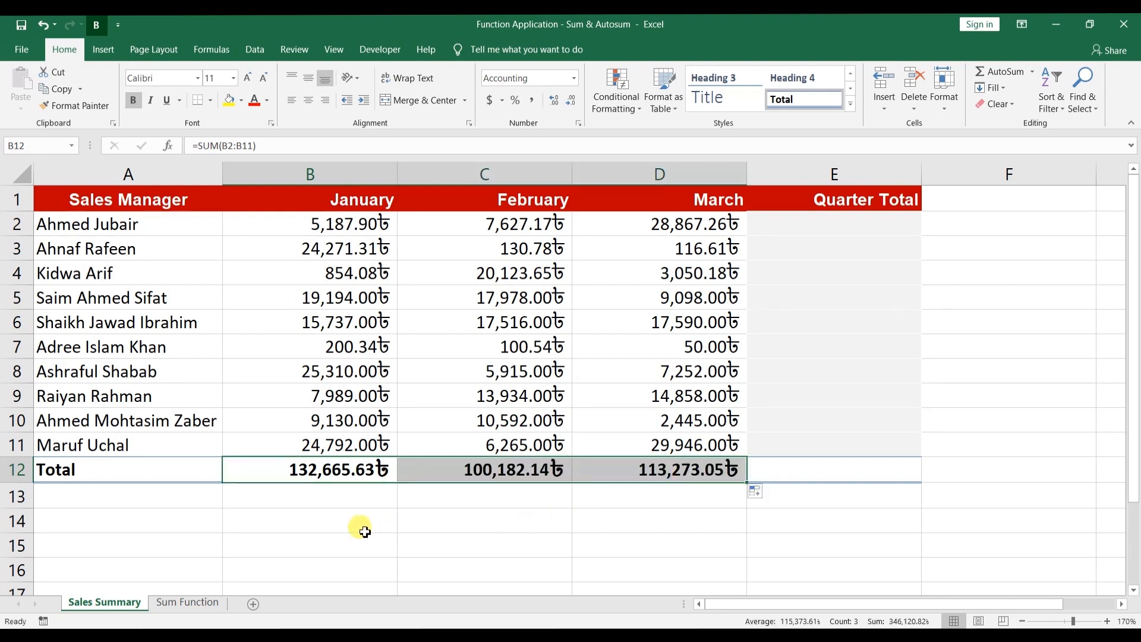
double_click(506, 471)
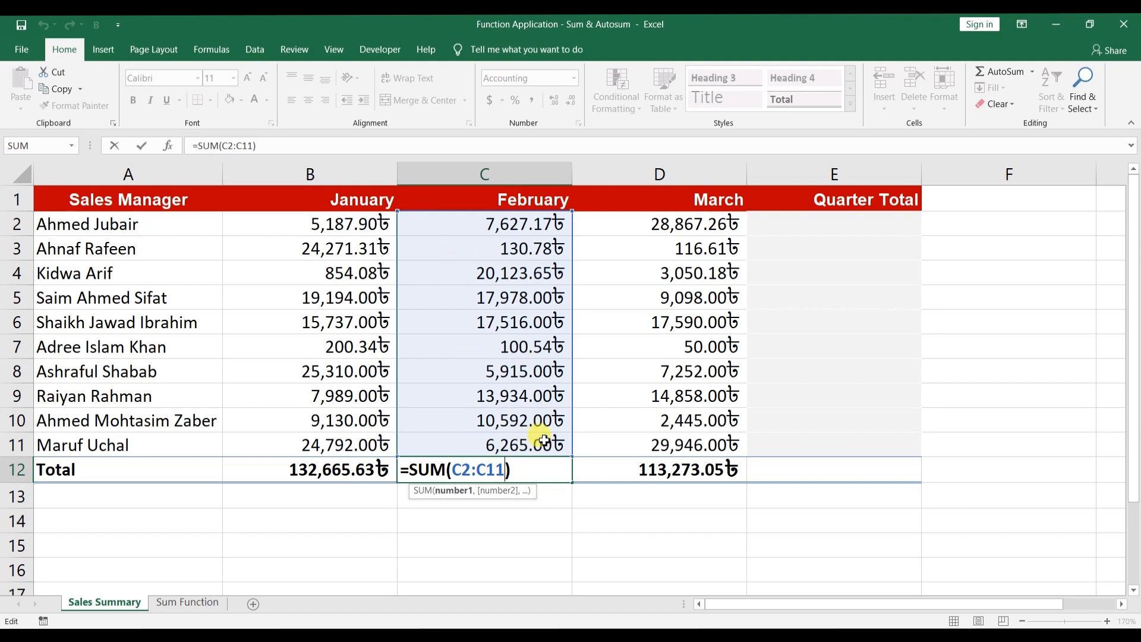
click(518, 171)
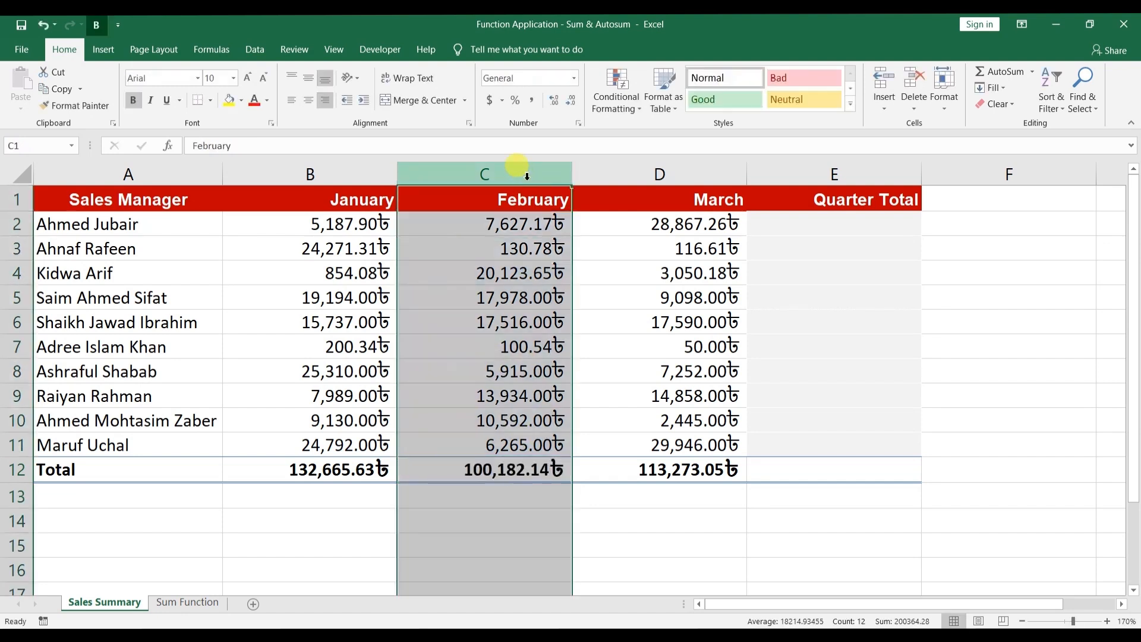
click(518, 471)
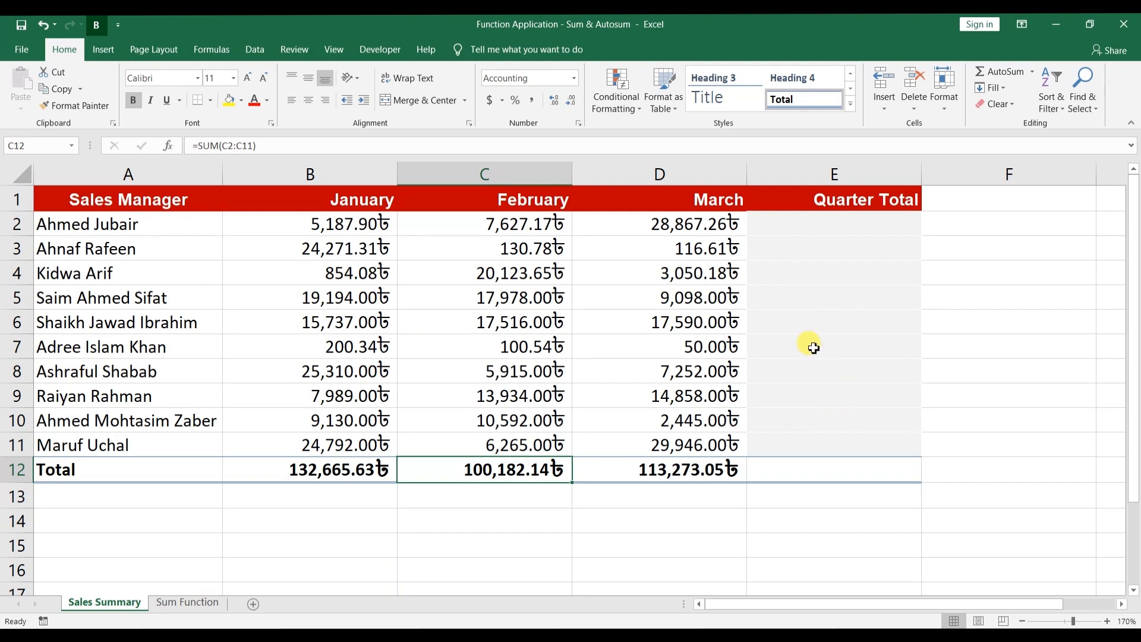
click(796, 225)
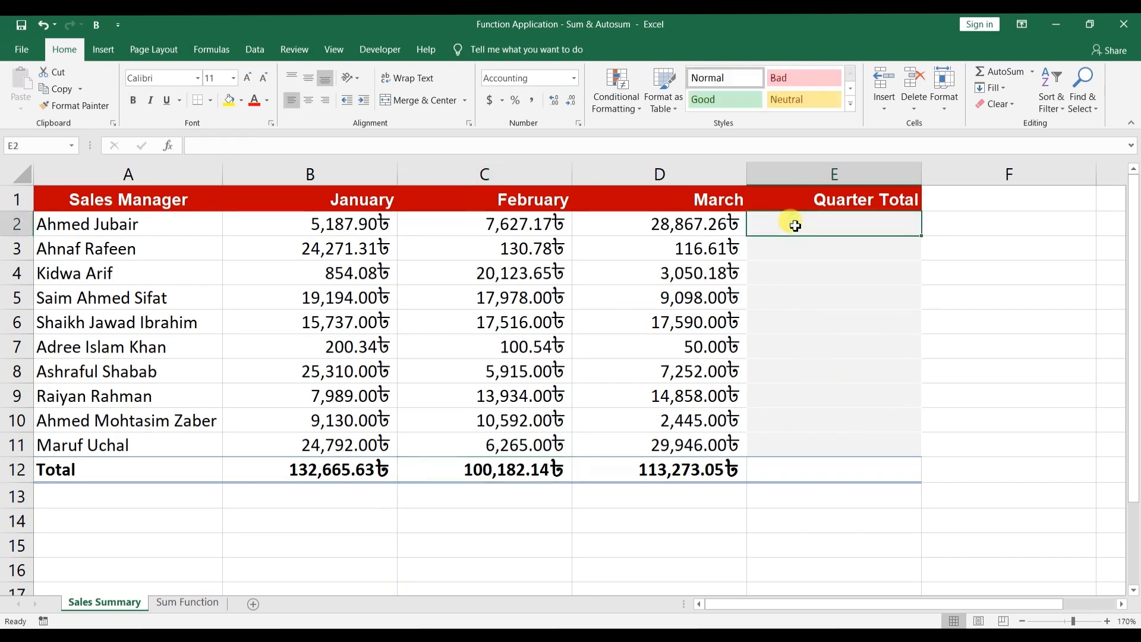
text(=sum)
key(Tab)
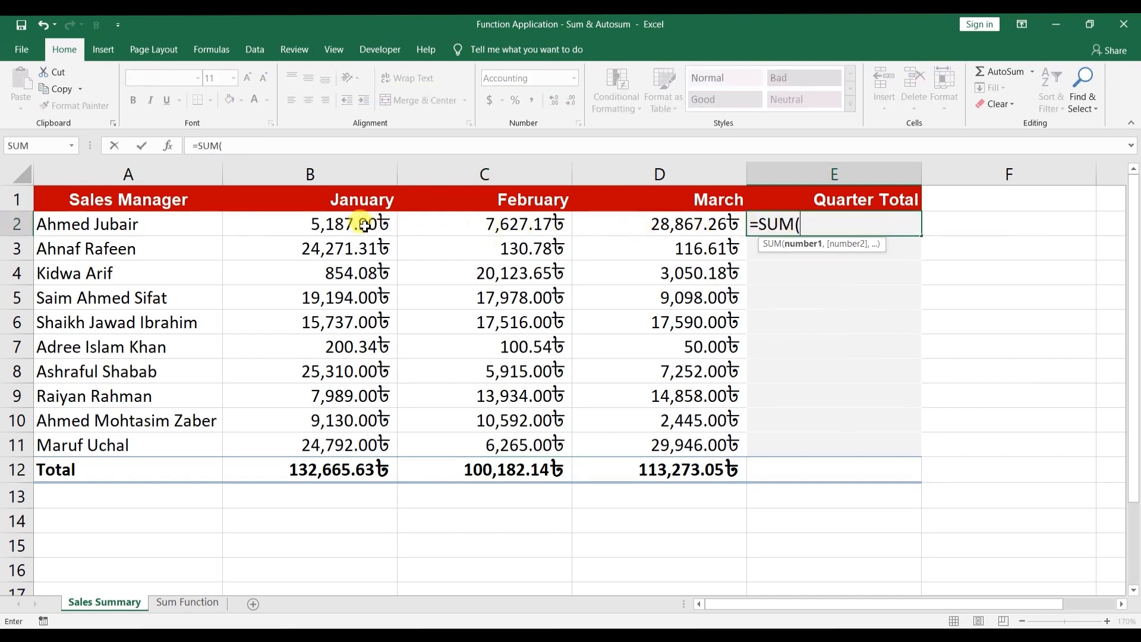
drag(365, 226, 617, 237)
text())
key(Return)
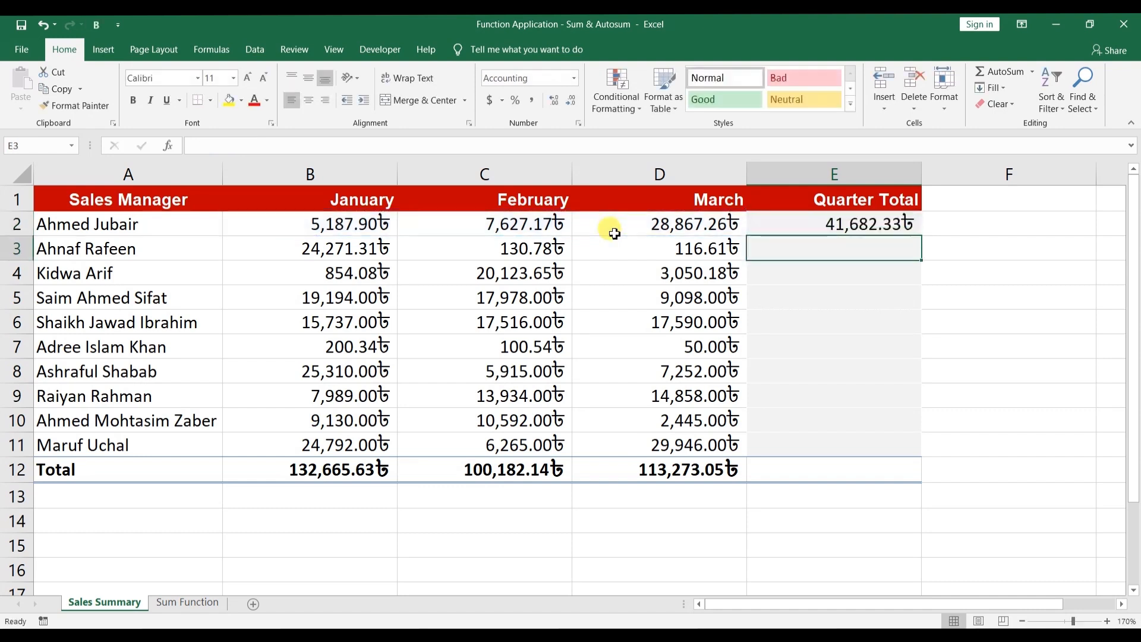
click(805, 217)
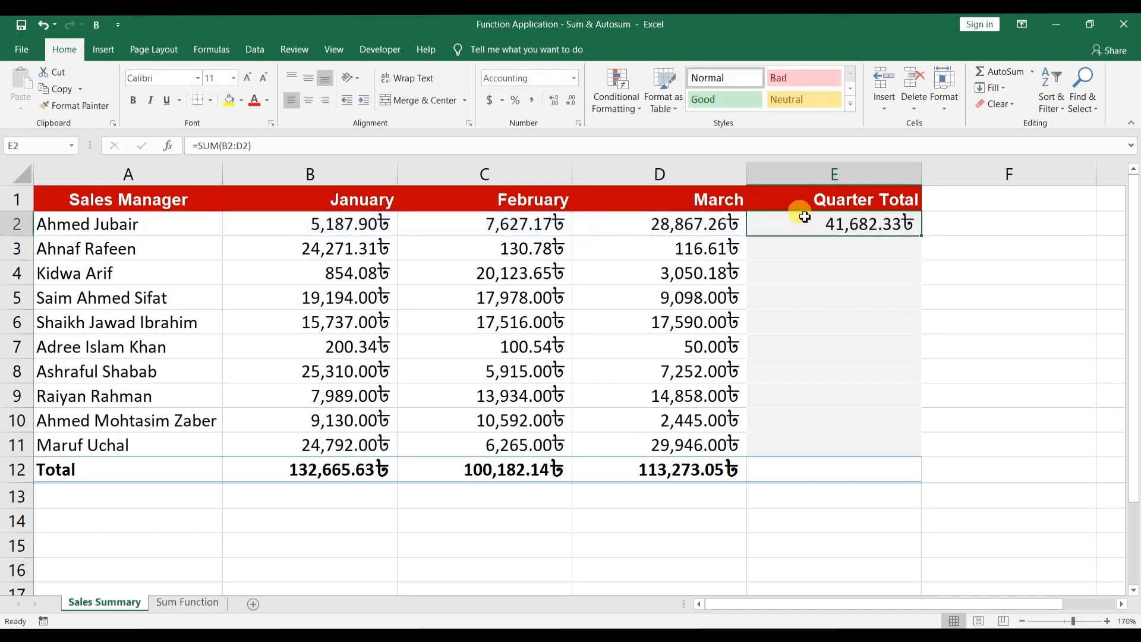
mouse_move(922, 235)
mouse_down()
mouse_move(922, 341)
mouse_move(925, 236)
mouse_up()
double_click(922, 236)
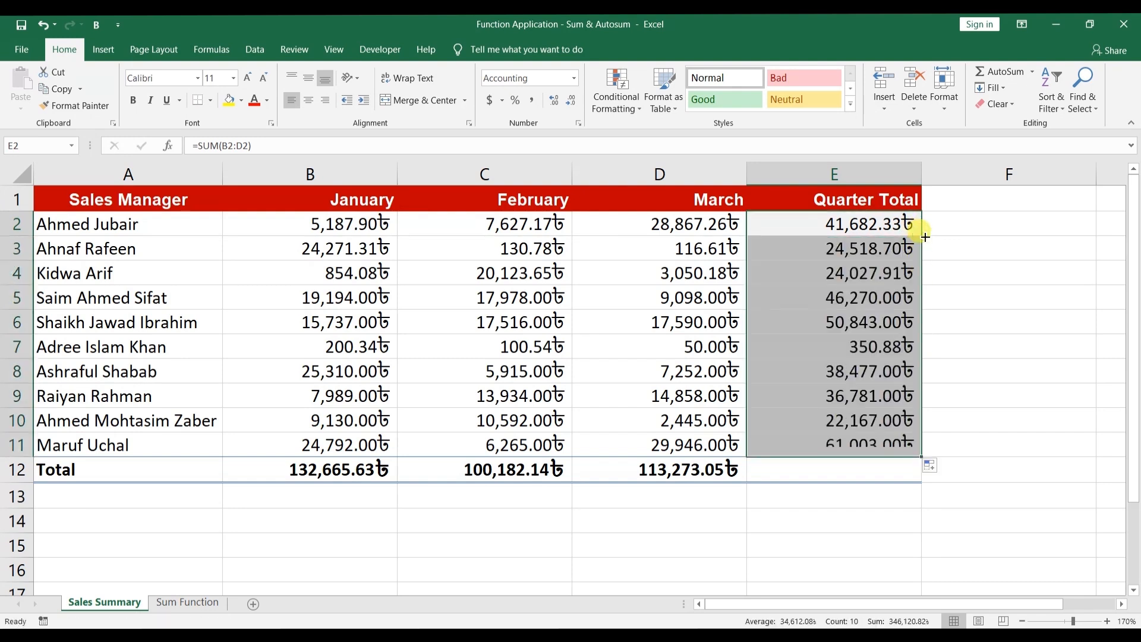
click(792, 221)
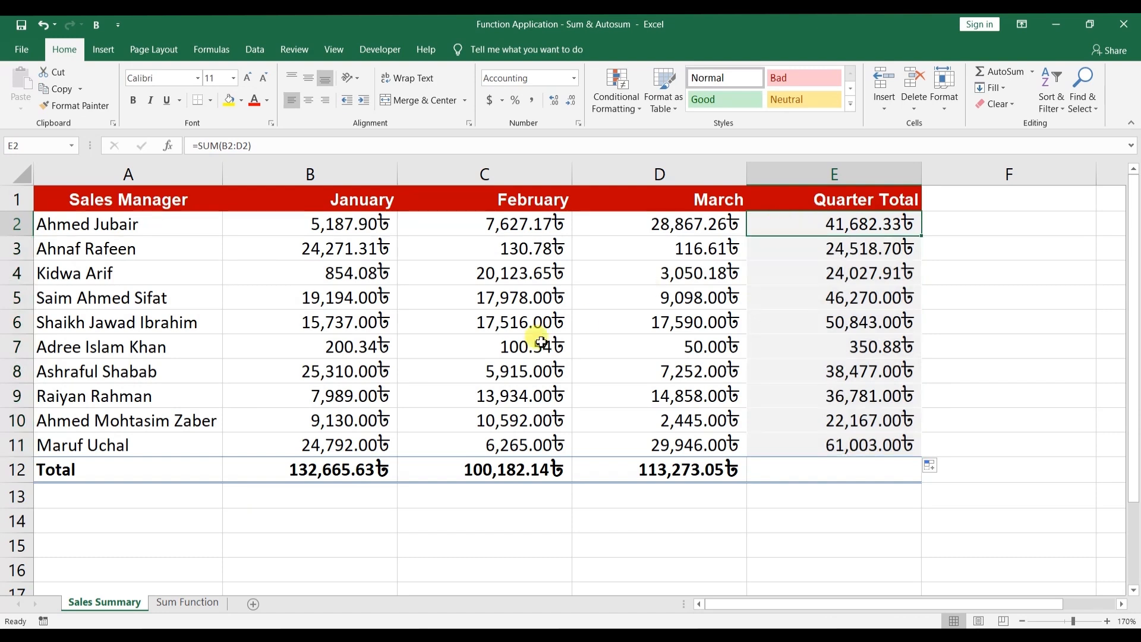
click(17, 471)
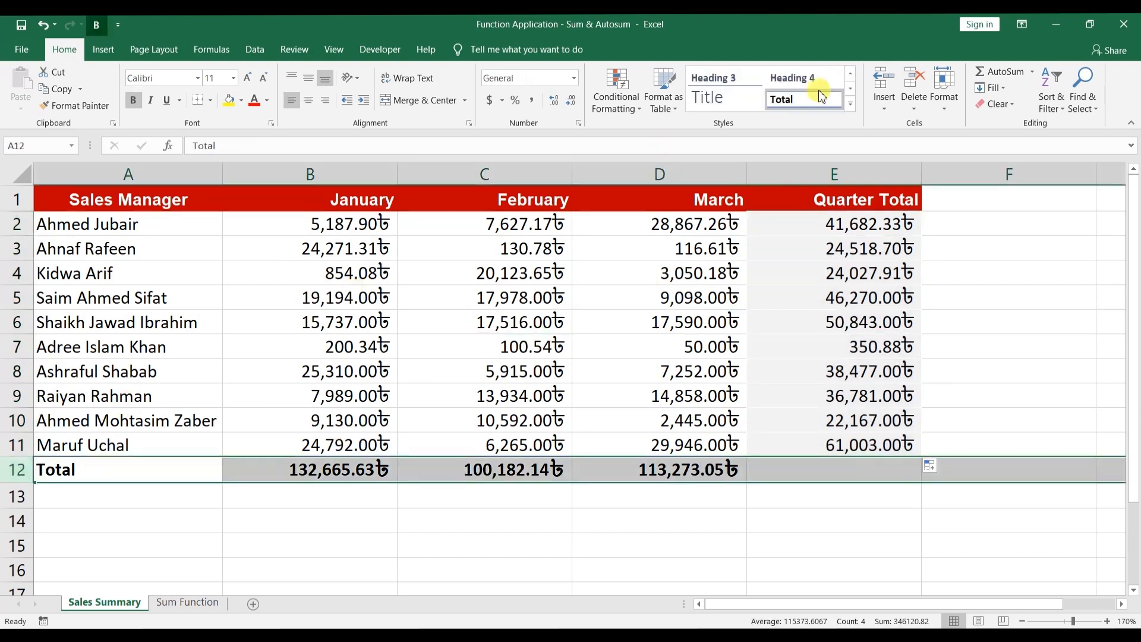
click(840, 172)
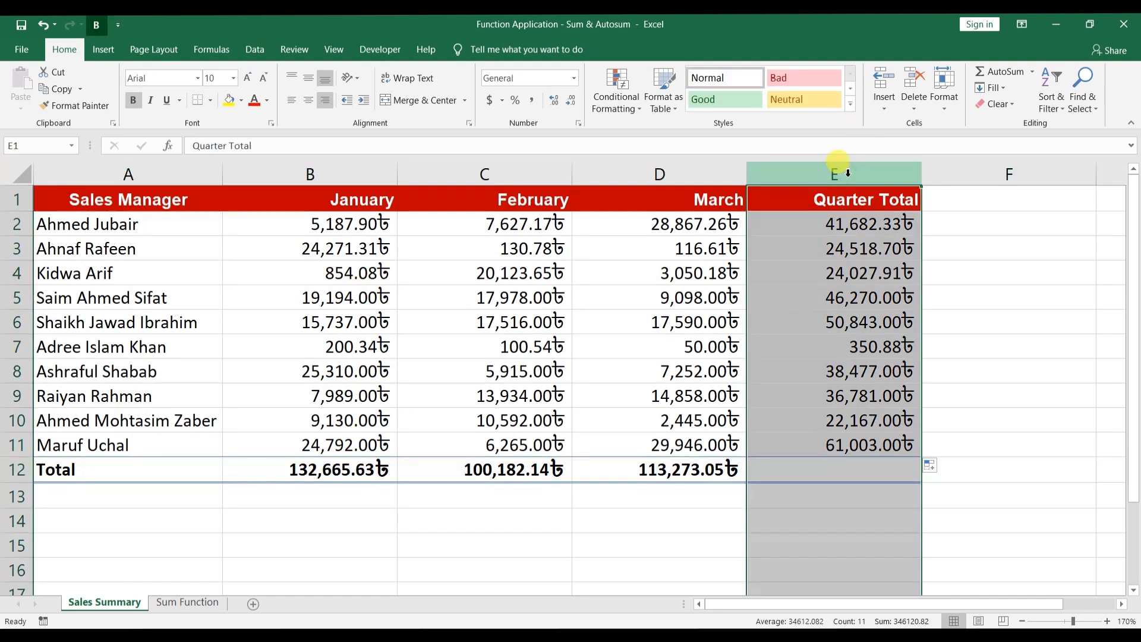
click(719, 317)
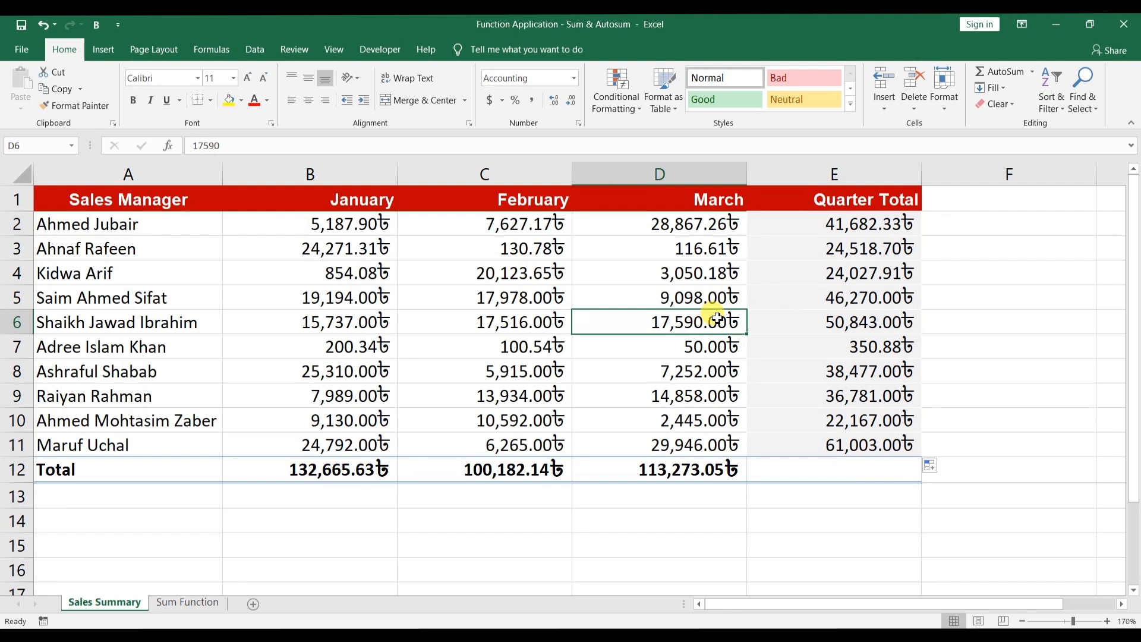
Step: Undo the old Quarter Totals, AutoSum January–March in E2, and fill it down through row 11
key(ctrl+z)
key(ctrl+z)
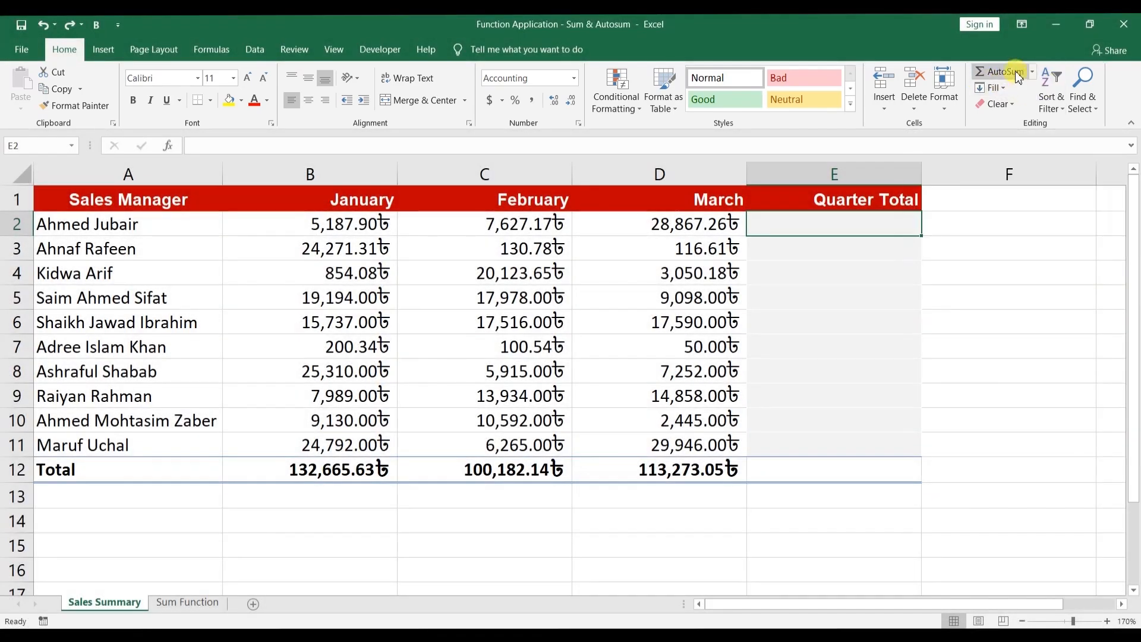
click(1005, 72)
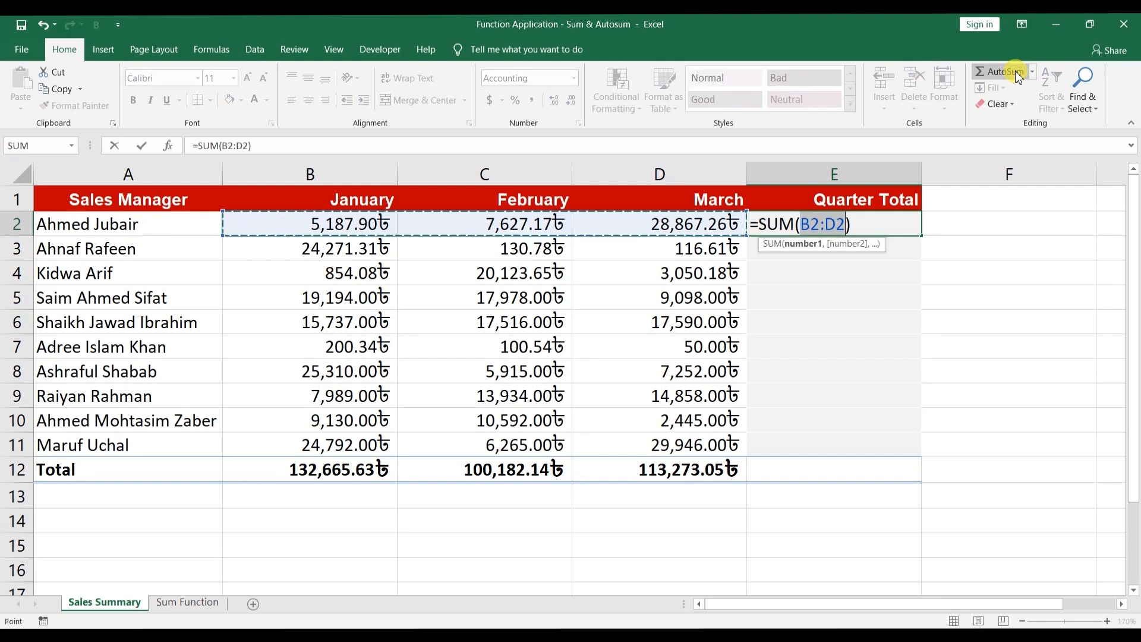
key(Return)
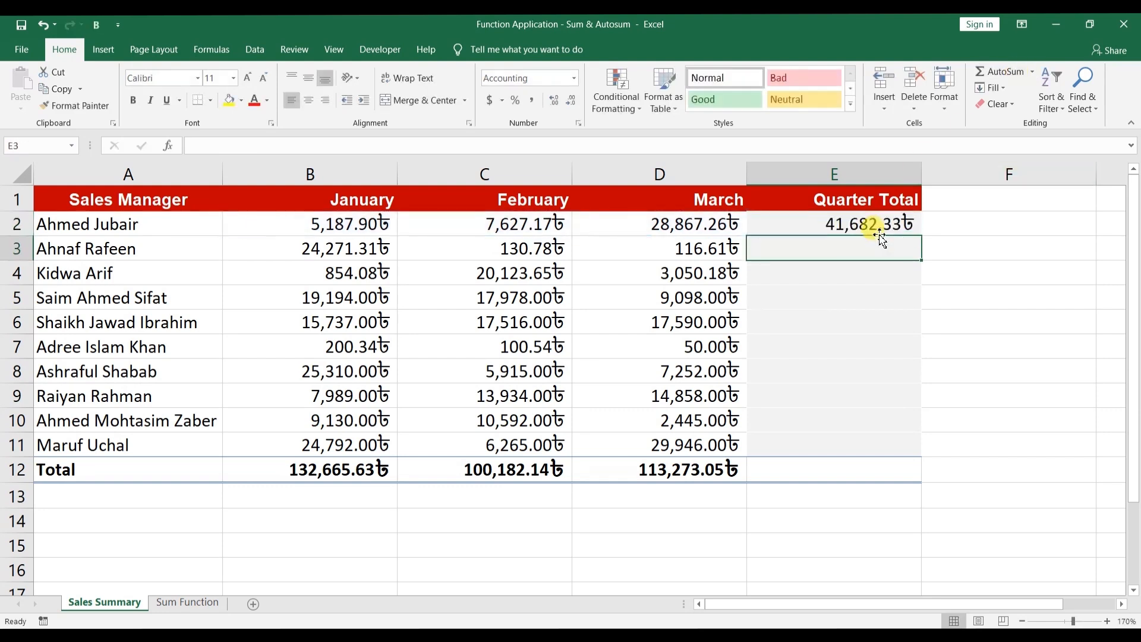
click(879, 229)
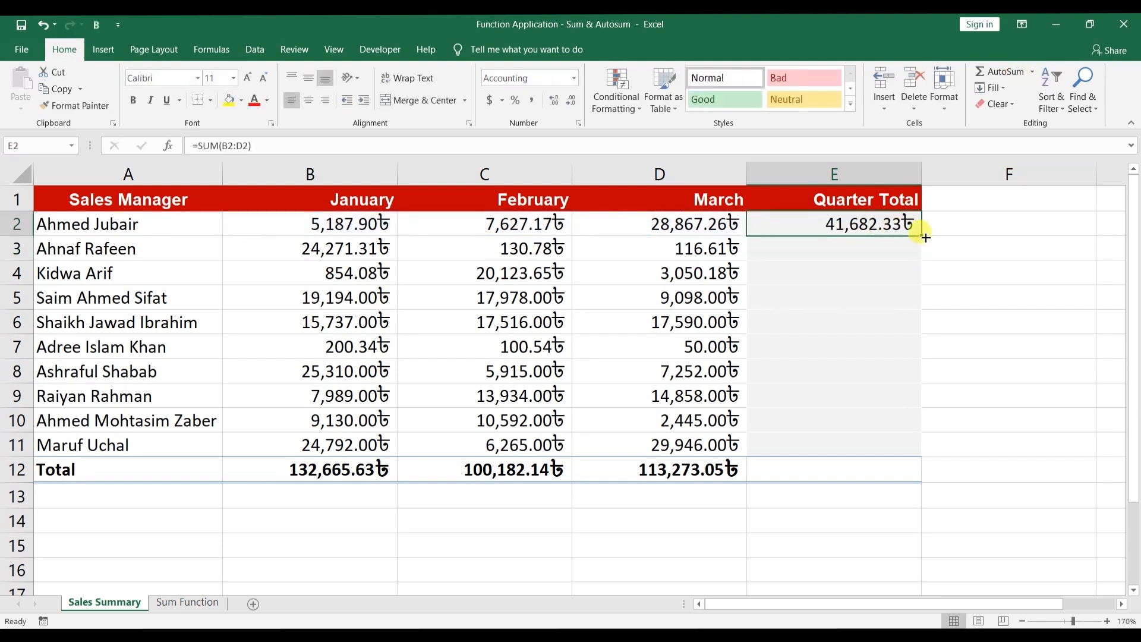
double_click(926, 238)
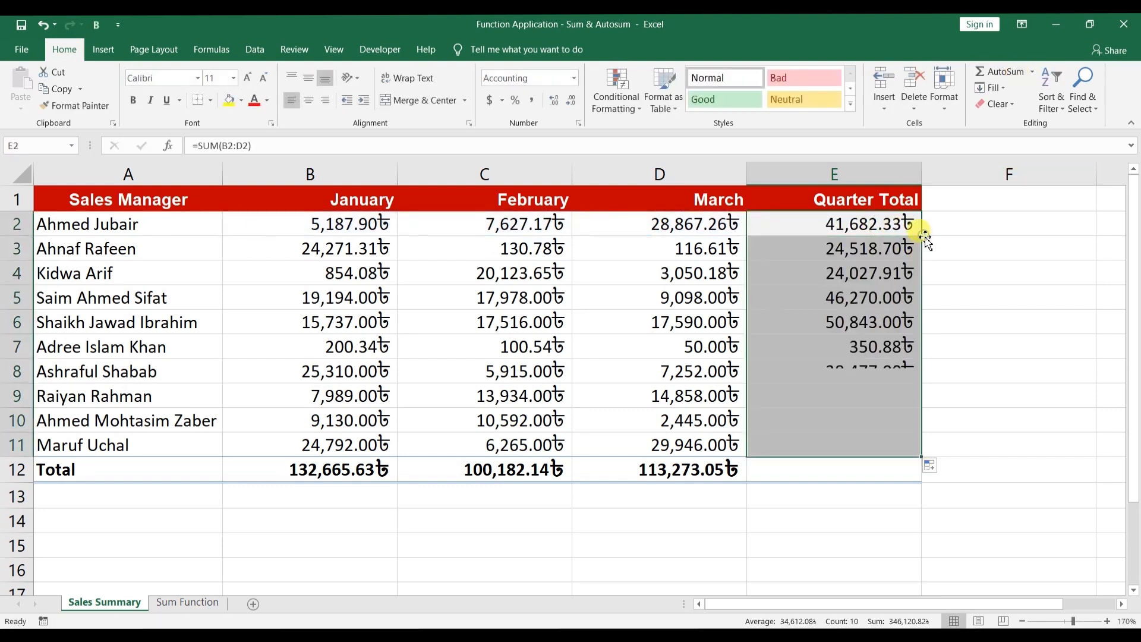
Step: AutoSum the Quarter Total column into E12 for 346,120.82
click(847, 469)
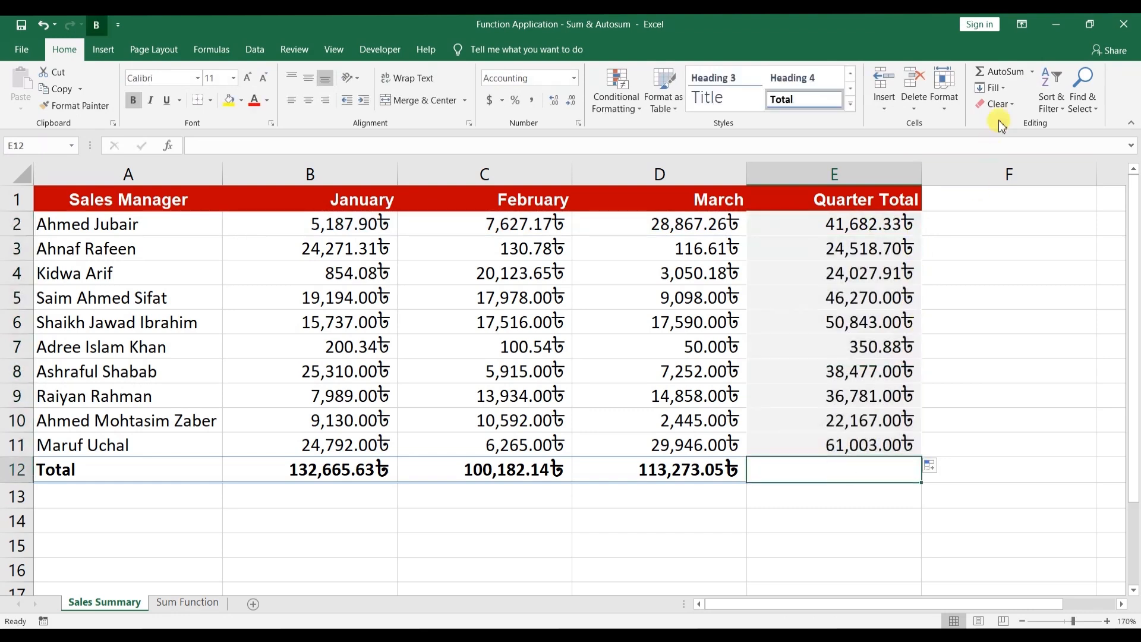
click(1002, 73)
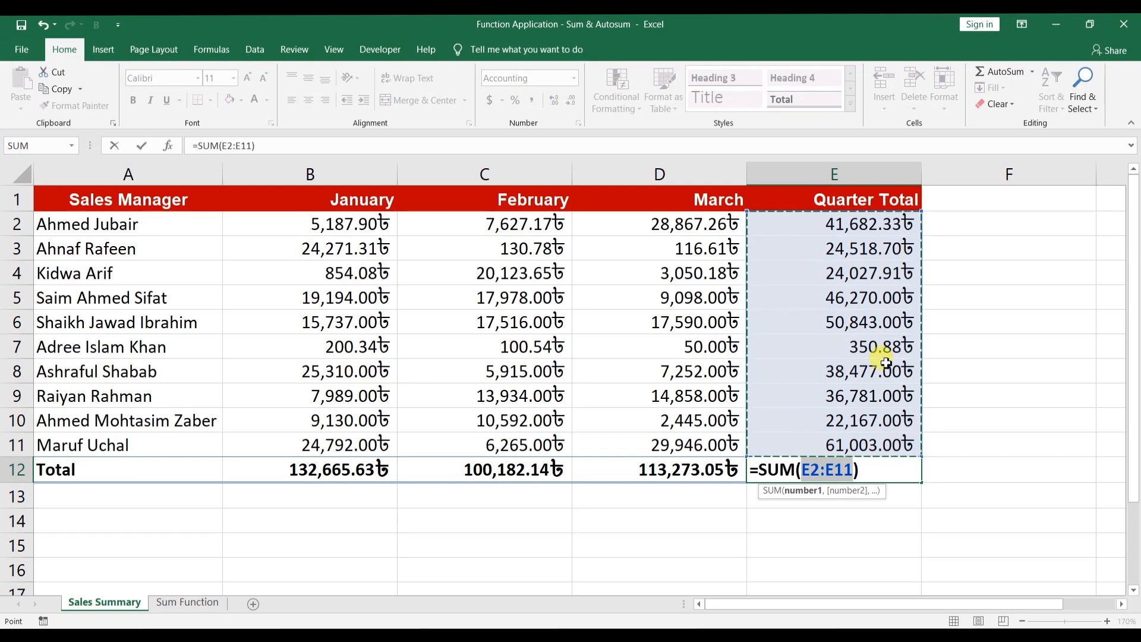
key(Return)
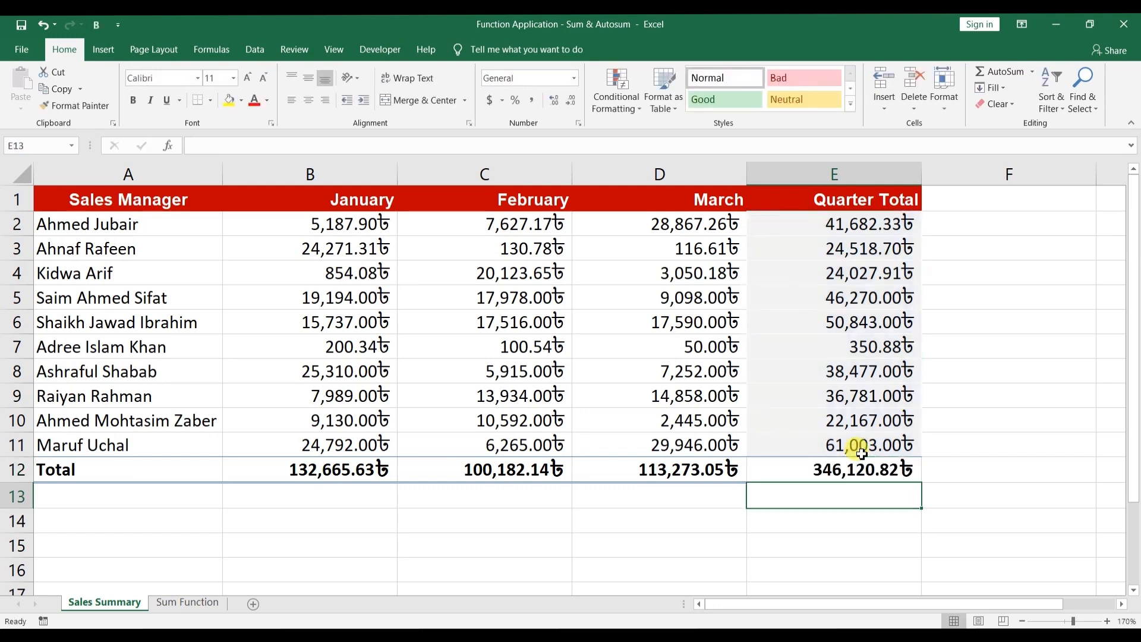
click(783, 474)
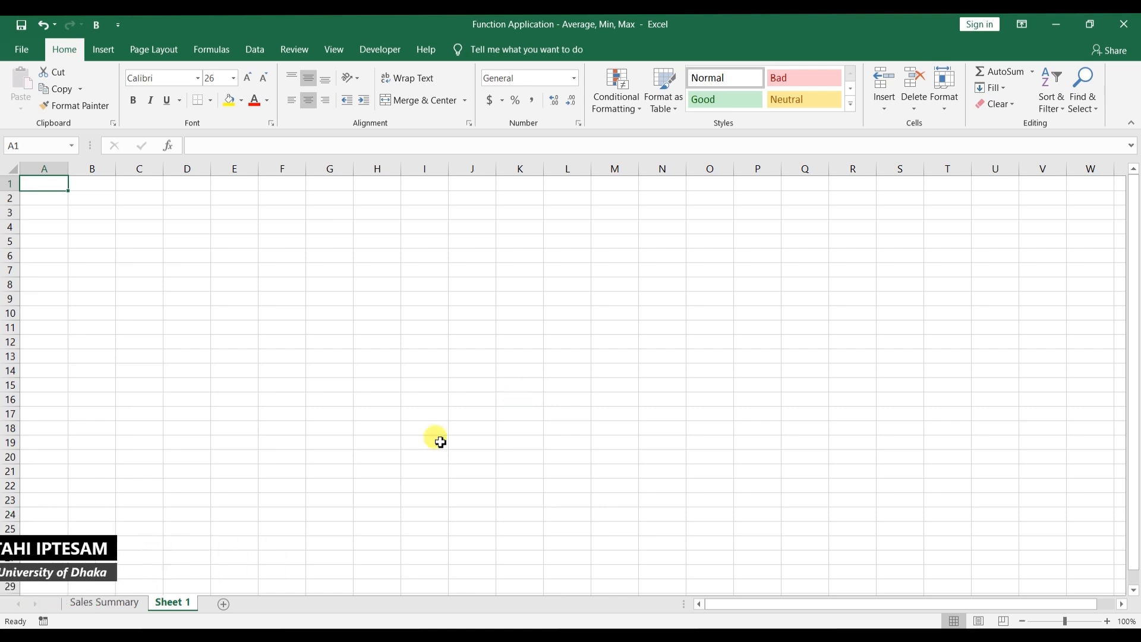
Step: Switch to the Sales Summary sheet of the Average, Min, Max workbook
click(116, 601)
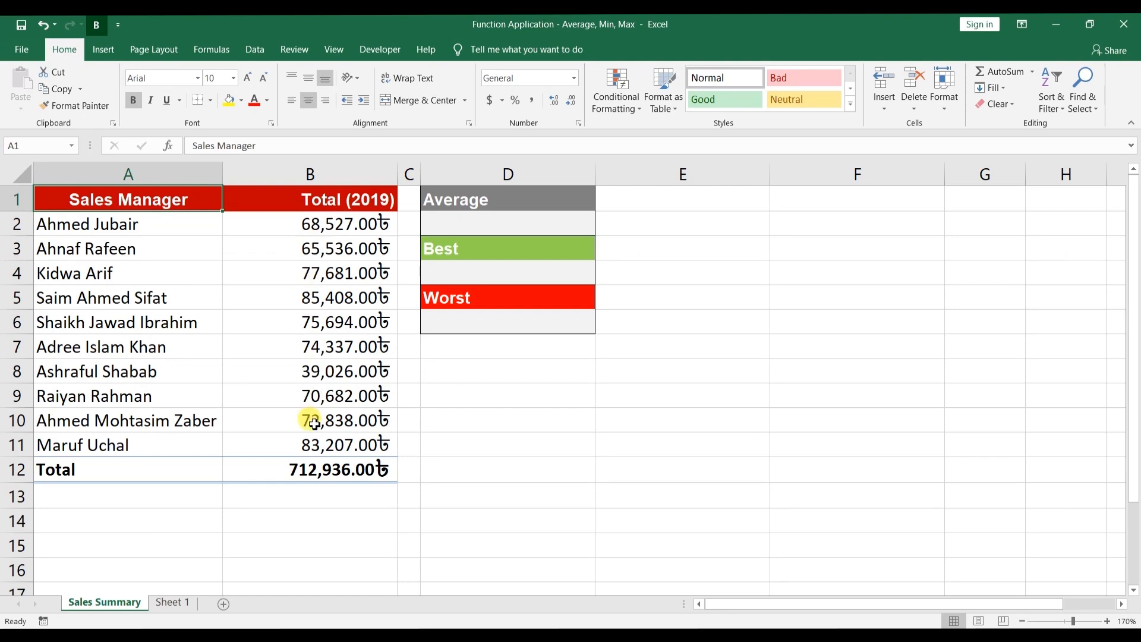
Step: Start an AVERAGE formula in D2, under the Average label
key(Down)
key(Down)
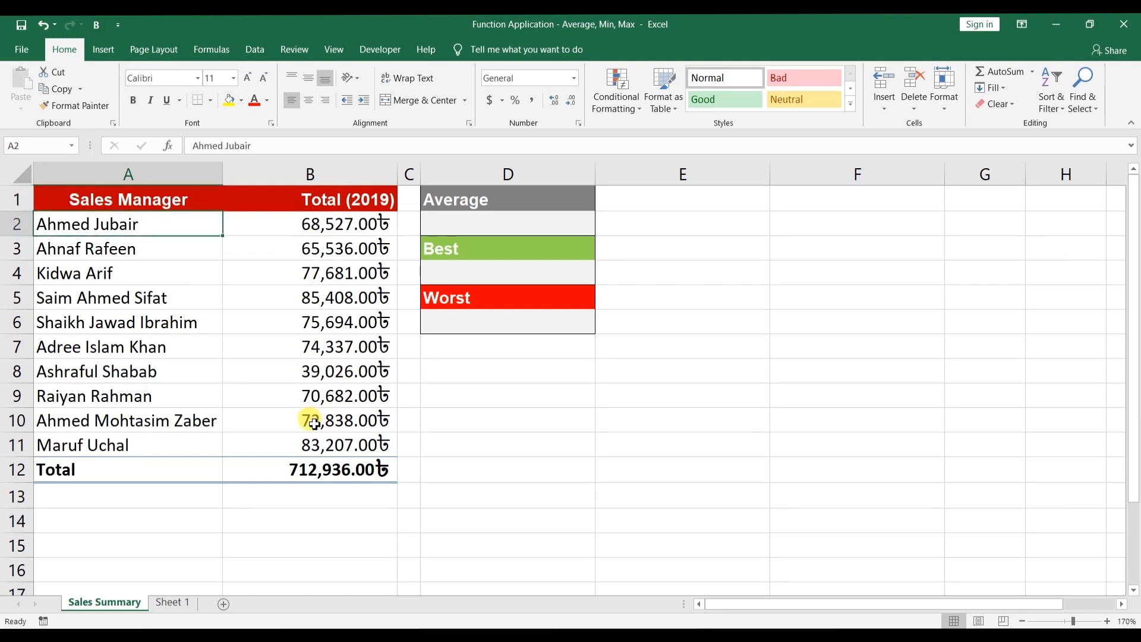
key(Down)
key(Down)
key(Down)
key(Down)
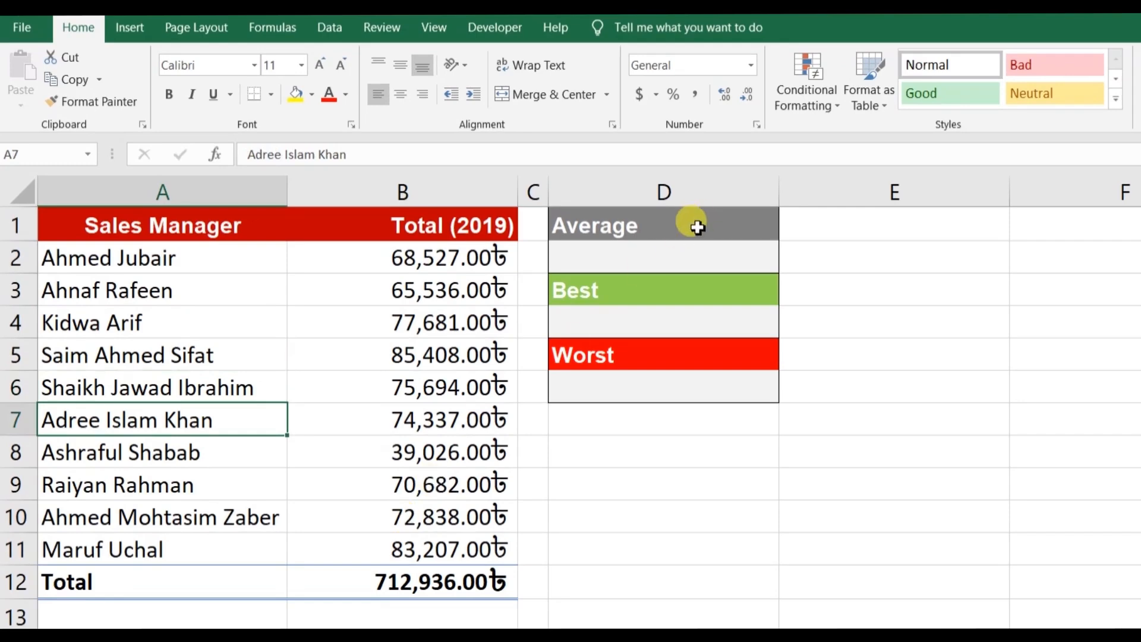
click(680, 230)
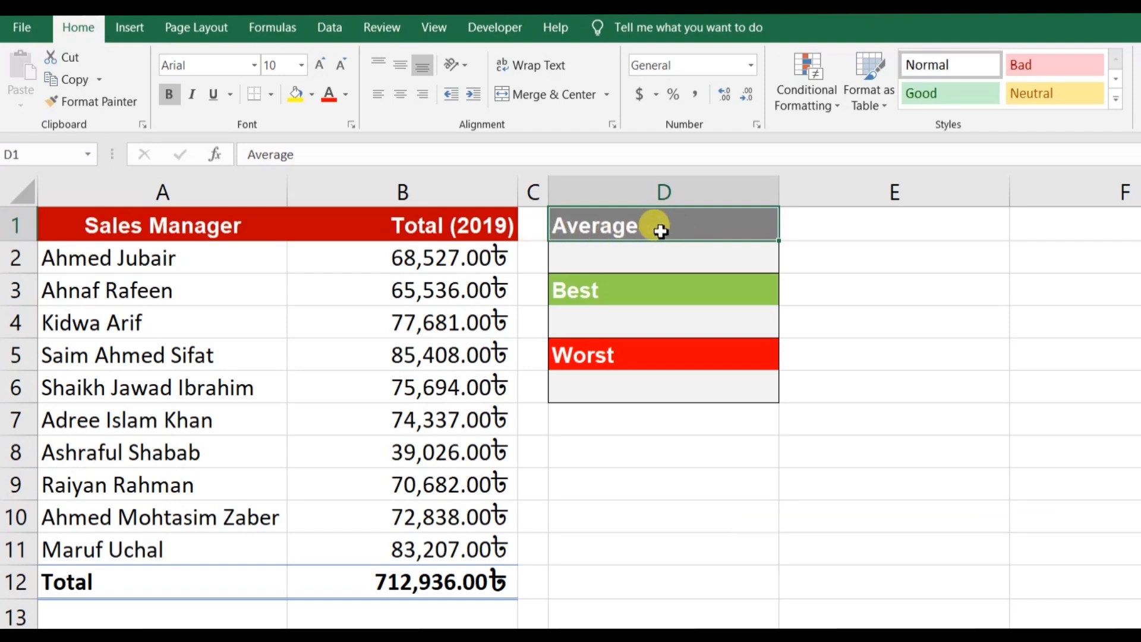
double_click(662, 256)
text(=)
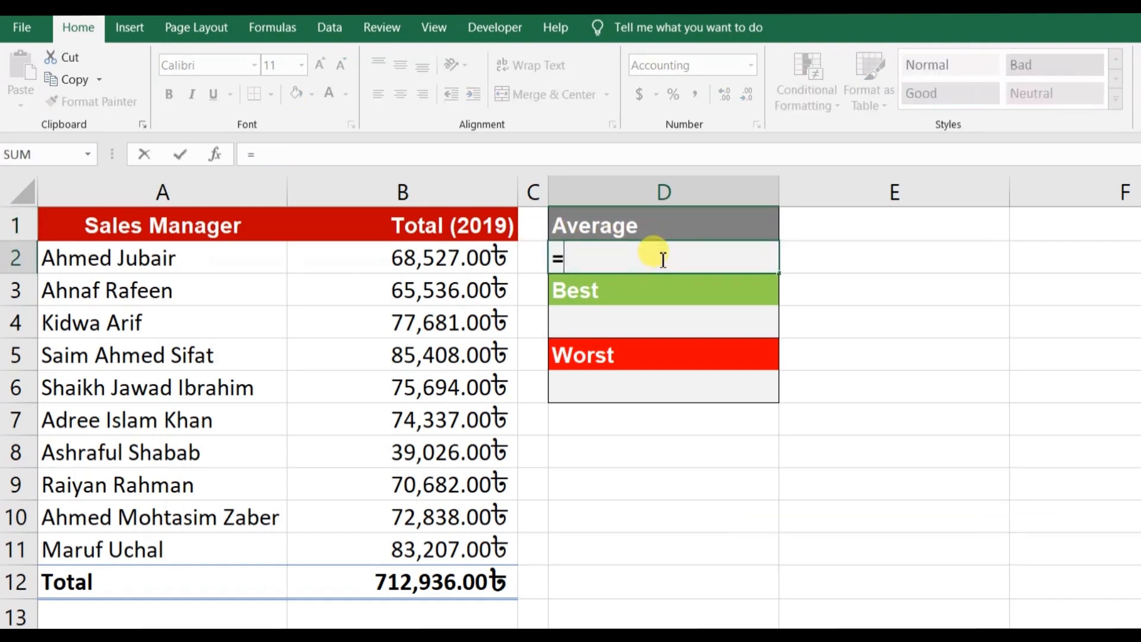
text(avera)
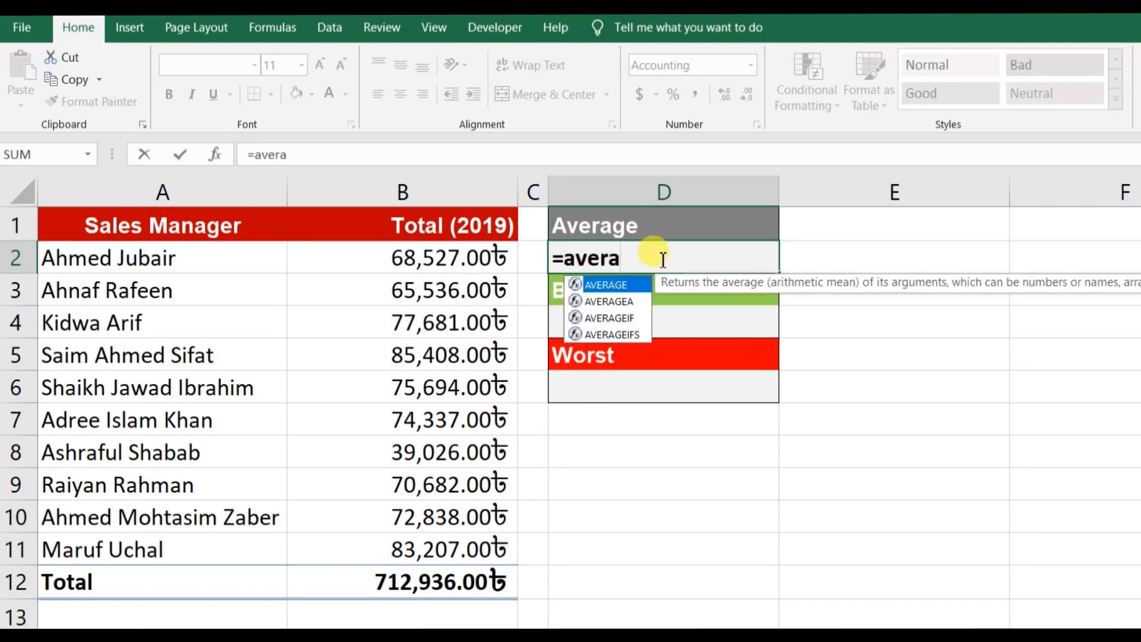
key(Down)
key(Down)
key(Down)
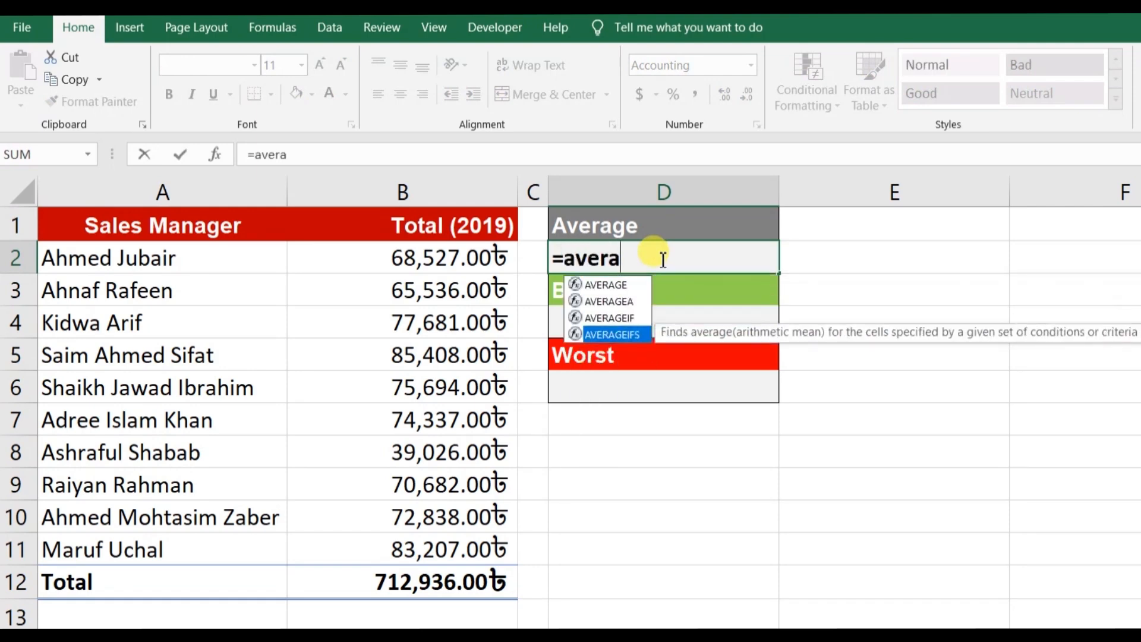
key(Up)
key(Up)
key(Up)
key(Tab)
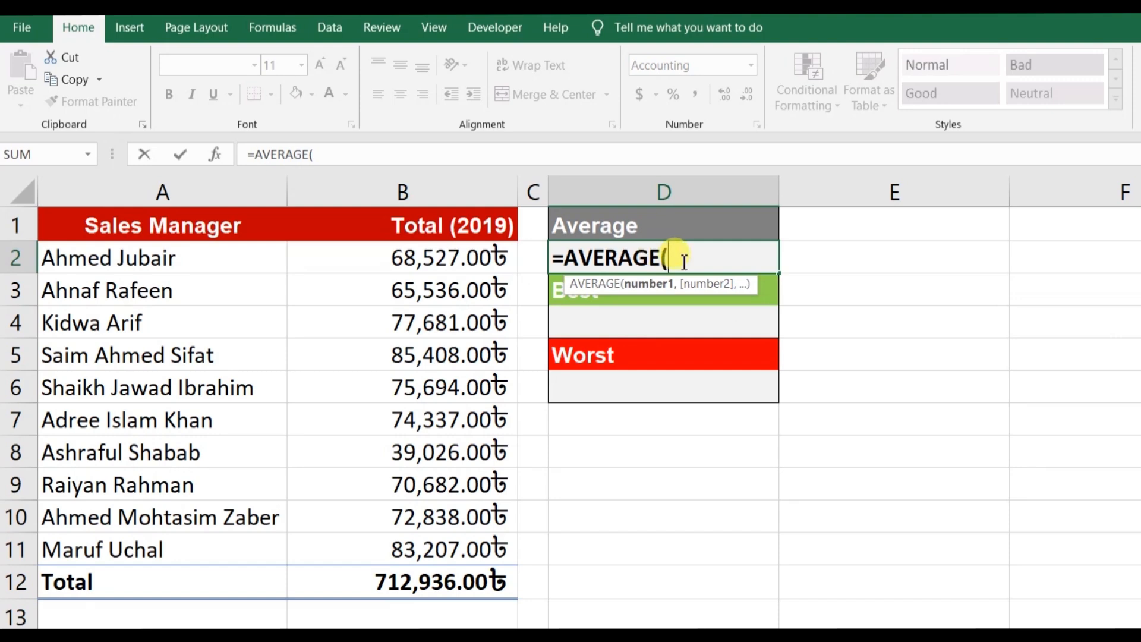
Step: Average the 2019 totals B2:B11 so D2 shows 71,293.60
drag(453, 253, 422, 553)
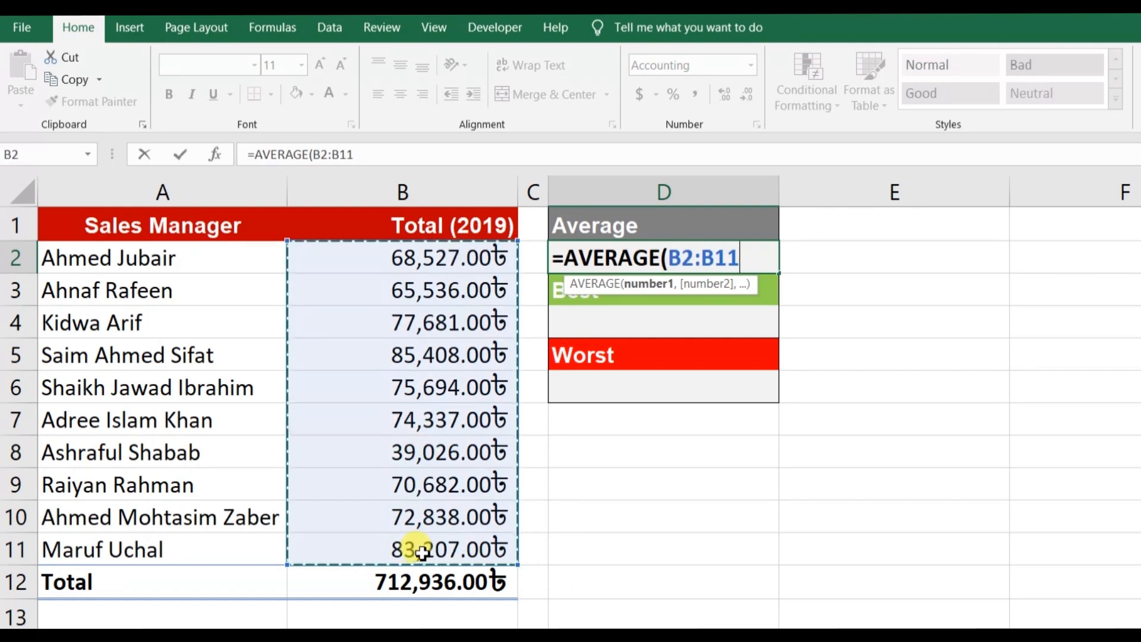
text())
key(Return)
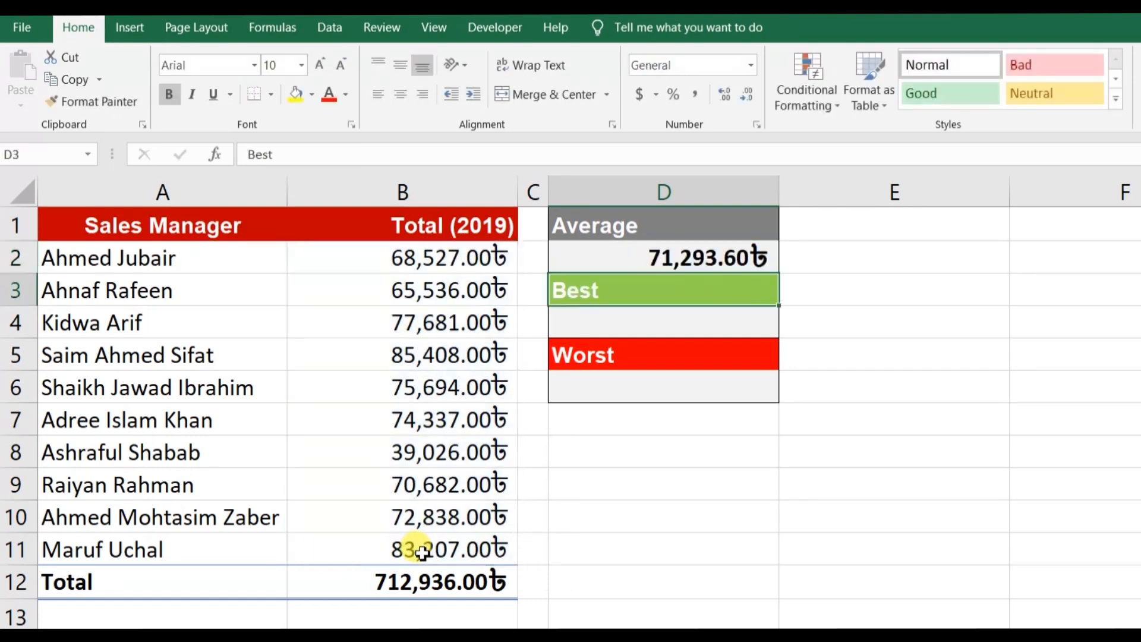
click(632, 259)
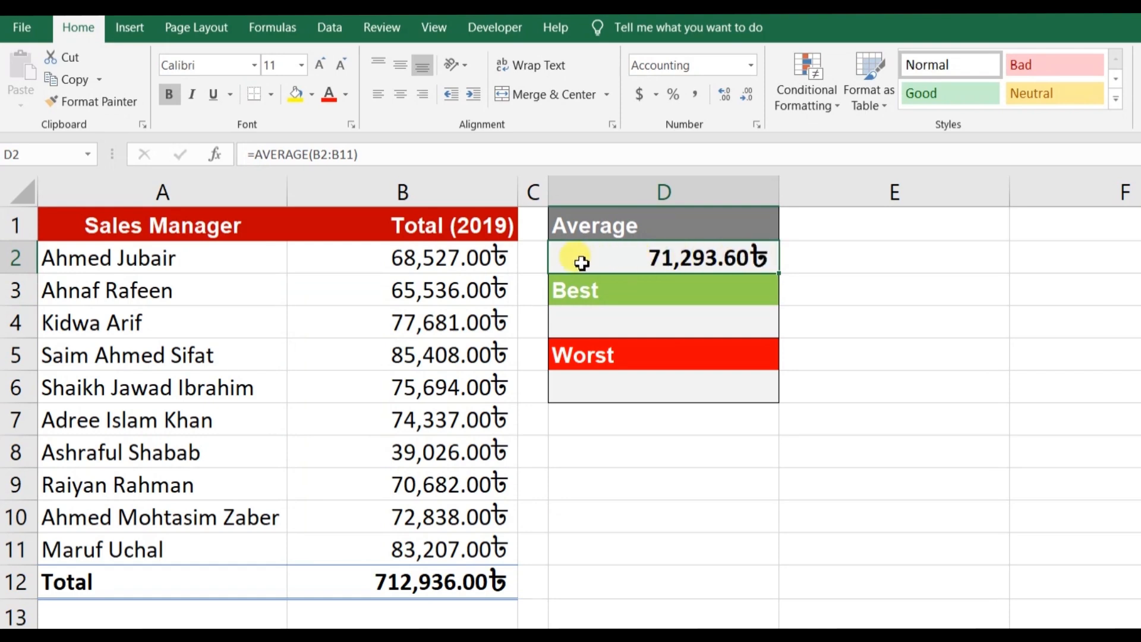
key(Down)
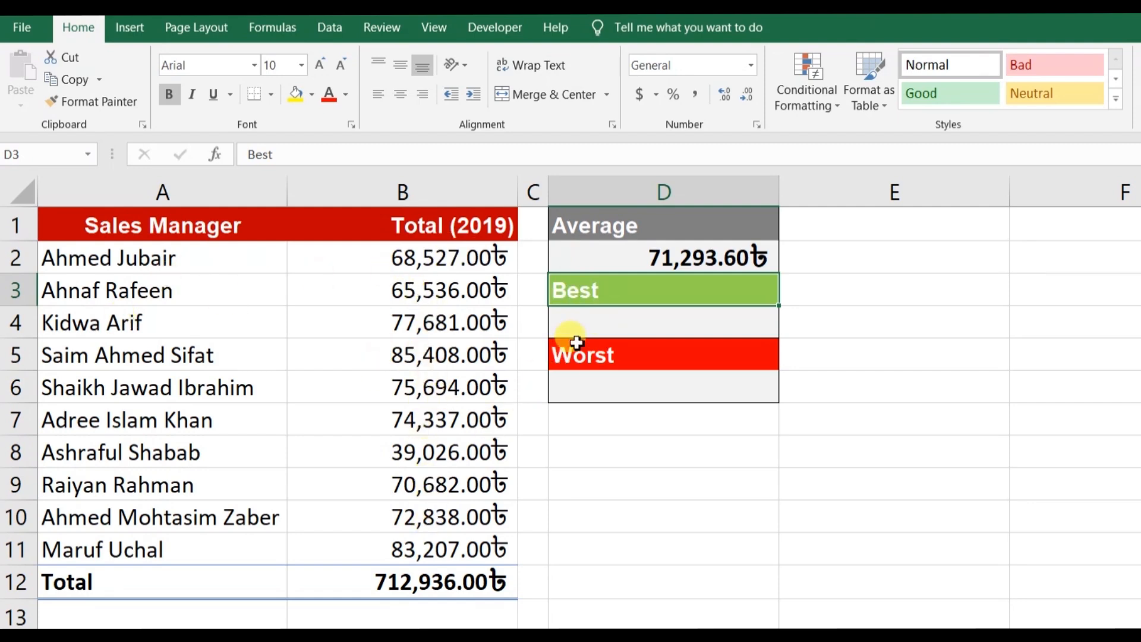
click(599, 321)
text(=)
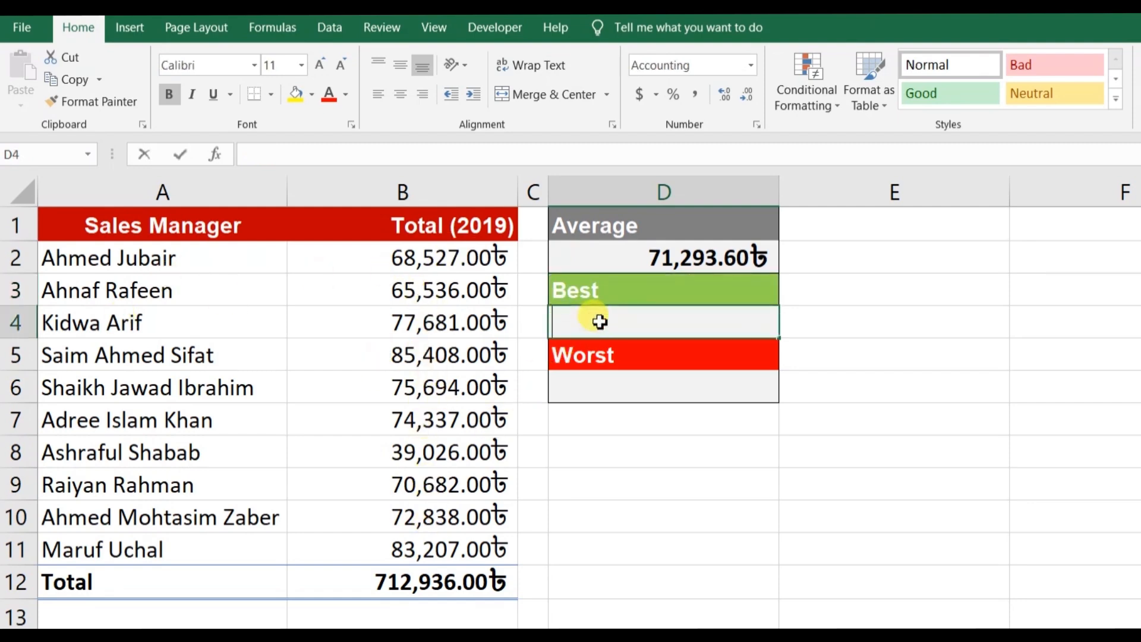
text(max)
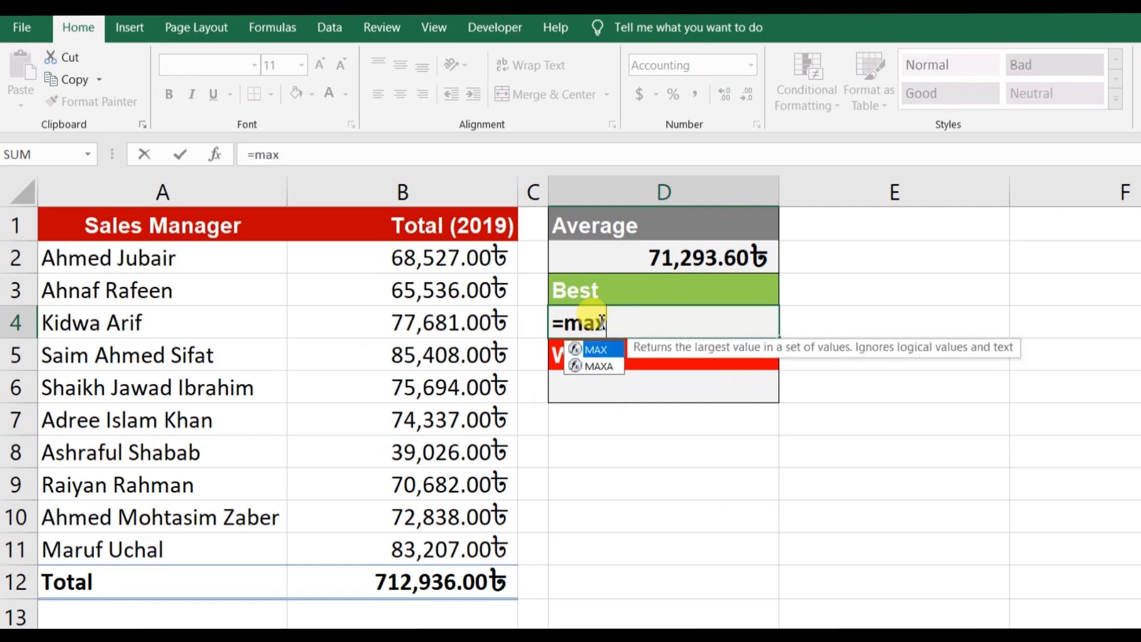
key(Tab)
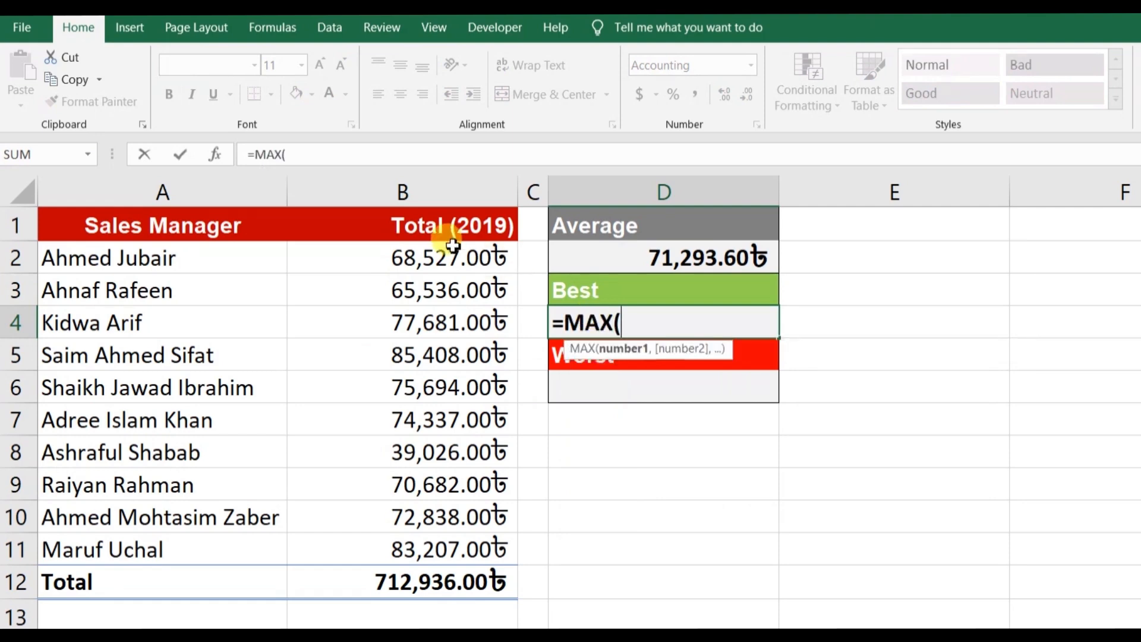
drag(449, 257, 445, 550)
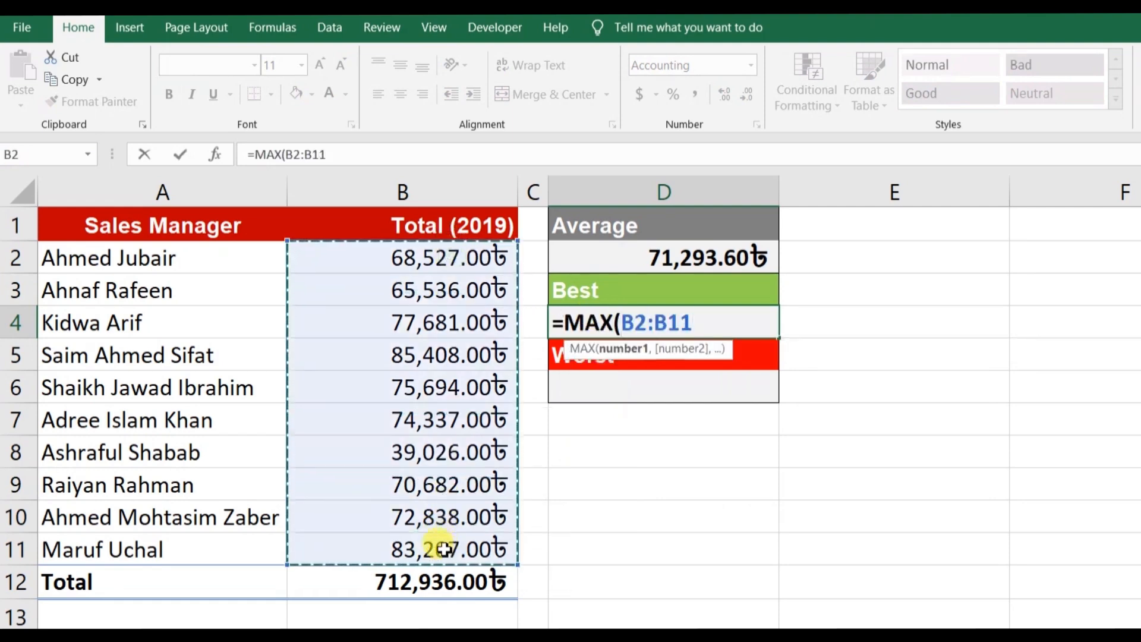
text())
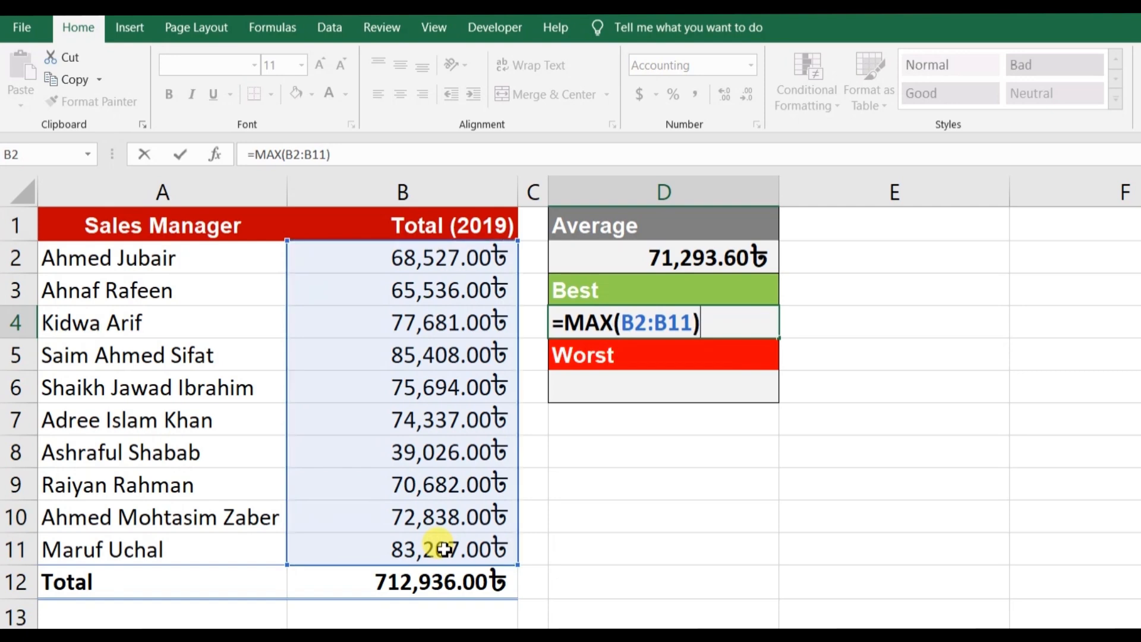
key(Return)
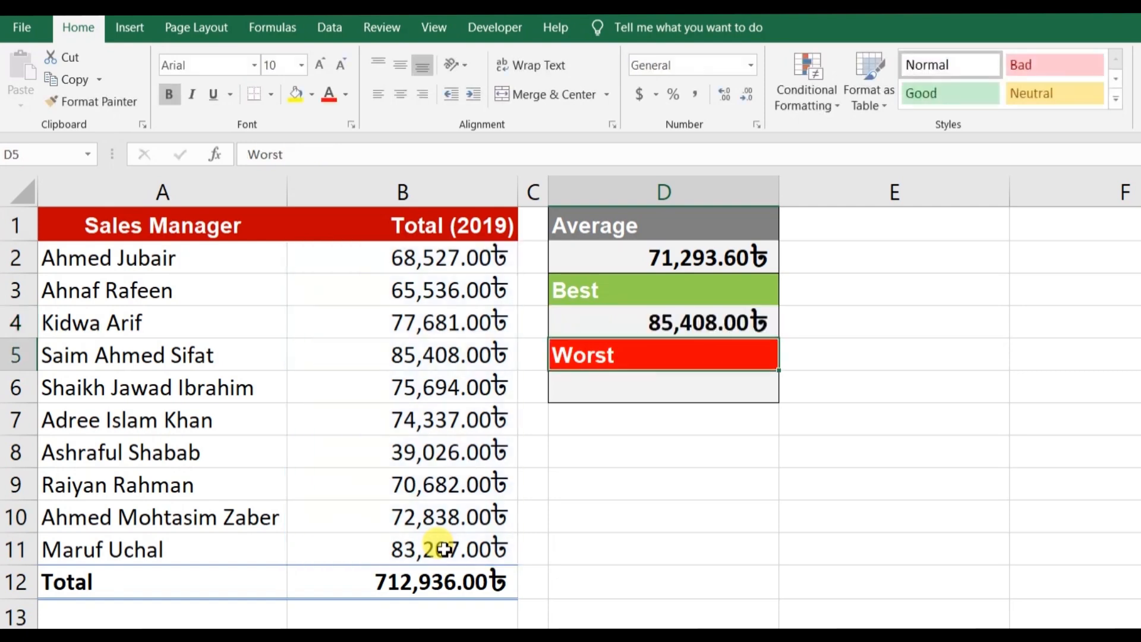
click(603, 324)
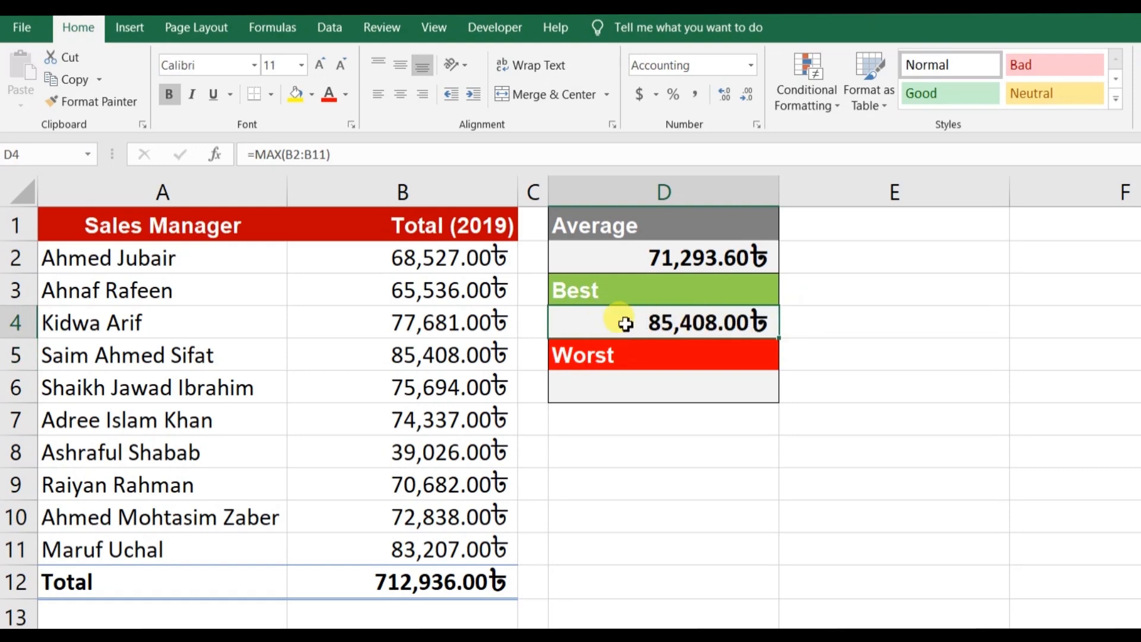
click(384, 356)
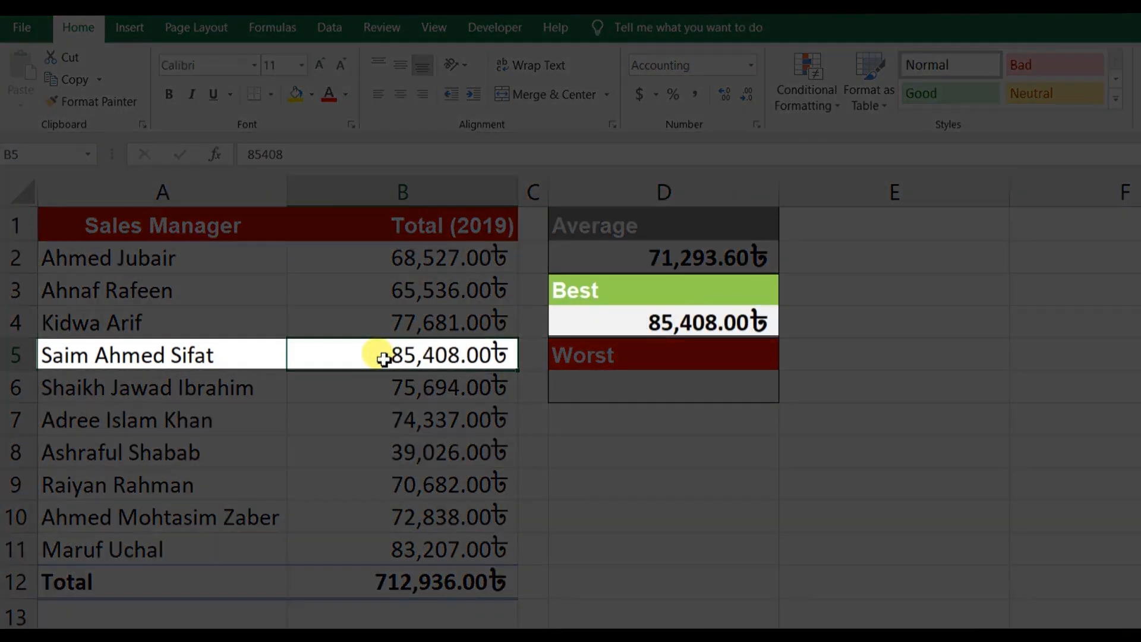
click(198, 346)
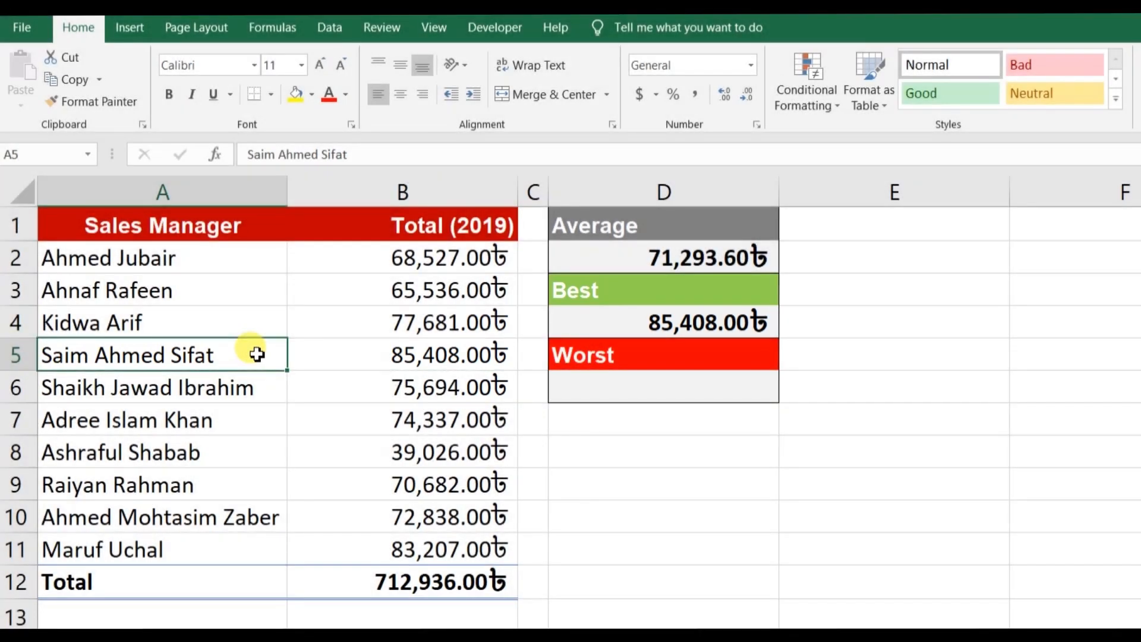
click(646, 360)
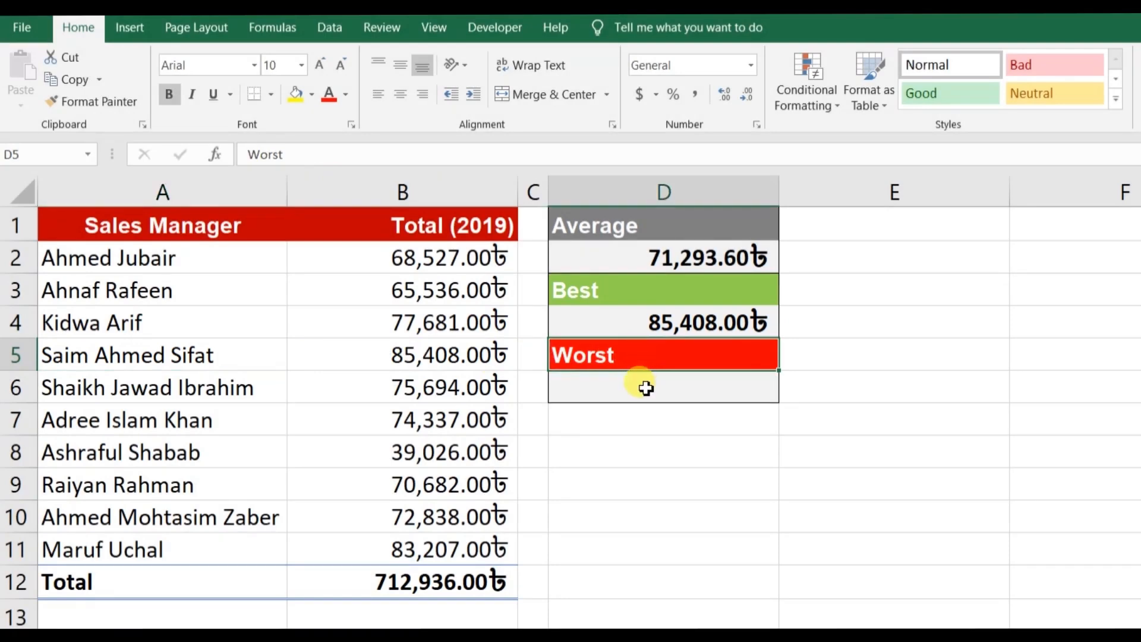
click(646, 388)
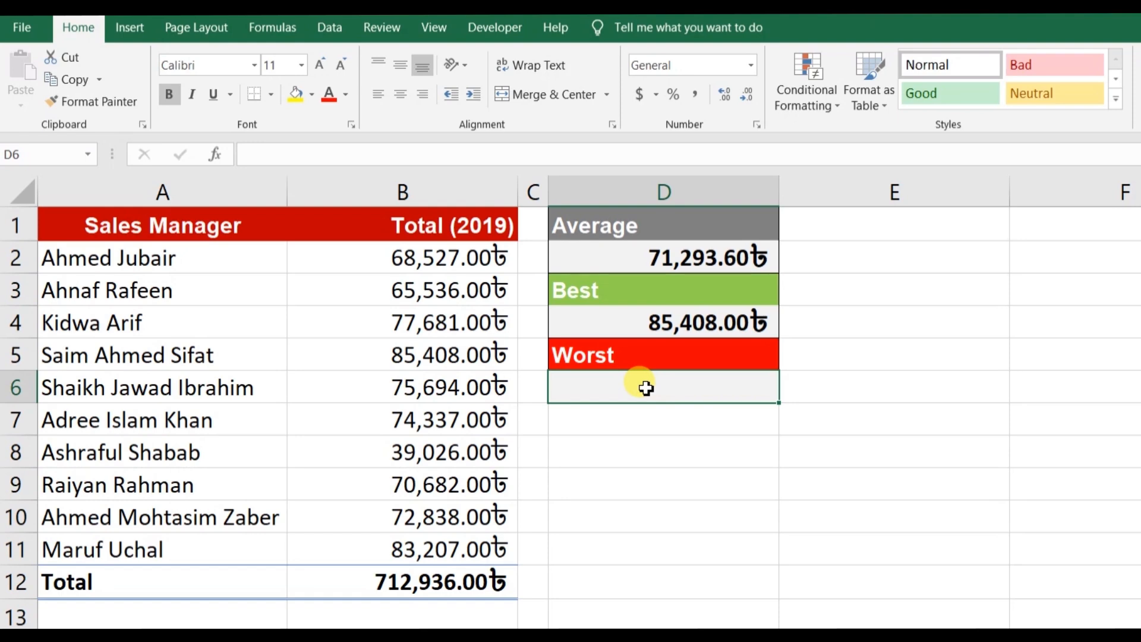
Step: Enter =MIN(B2:B11) in D6 so Worst shows 39,026.00
text(=min)
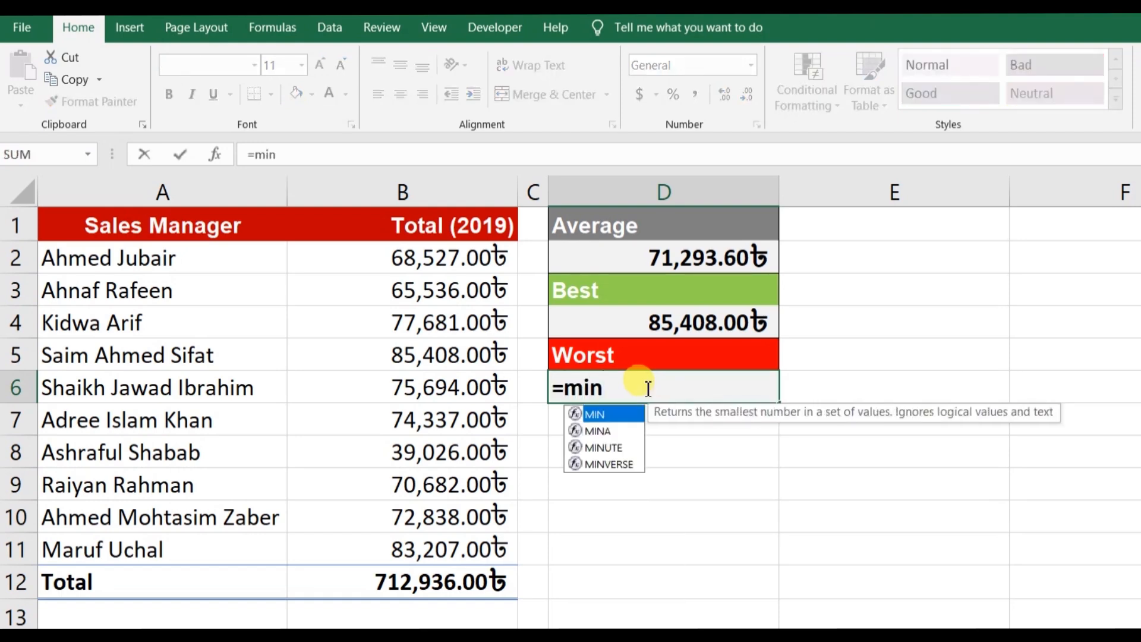
key(Tab)
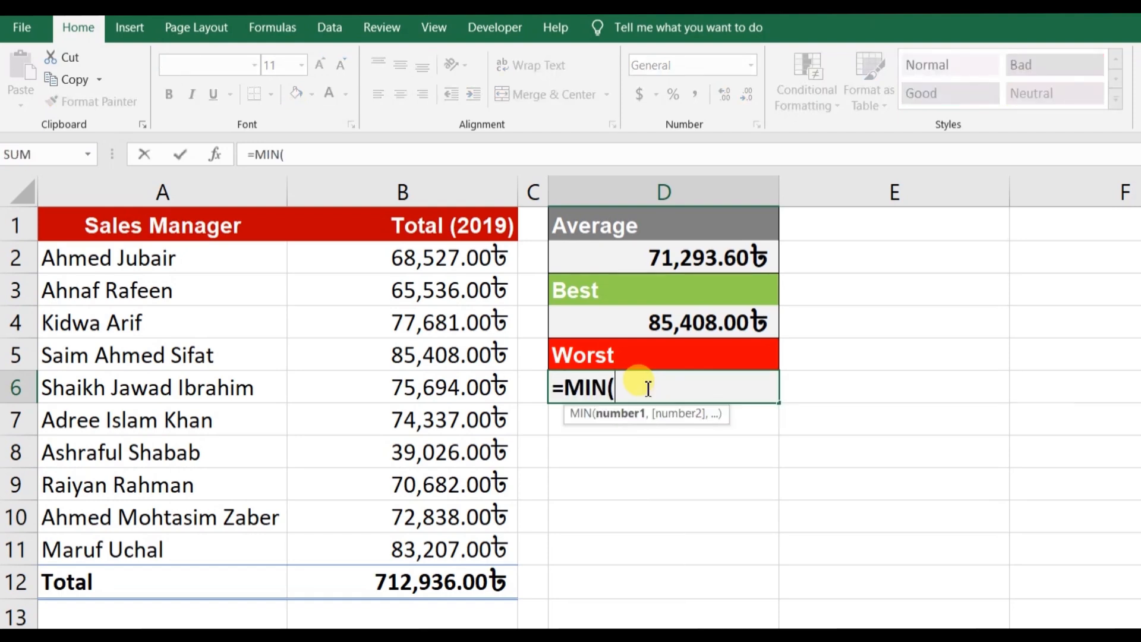
drag(495, 260, 479, 540)
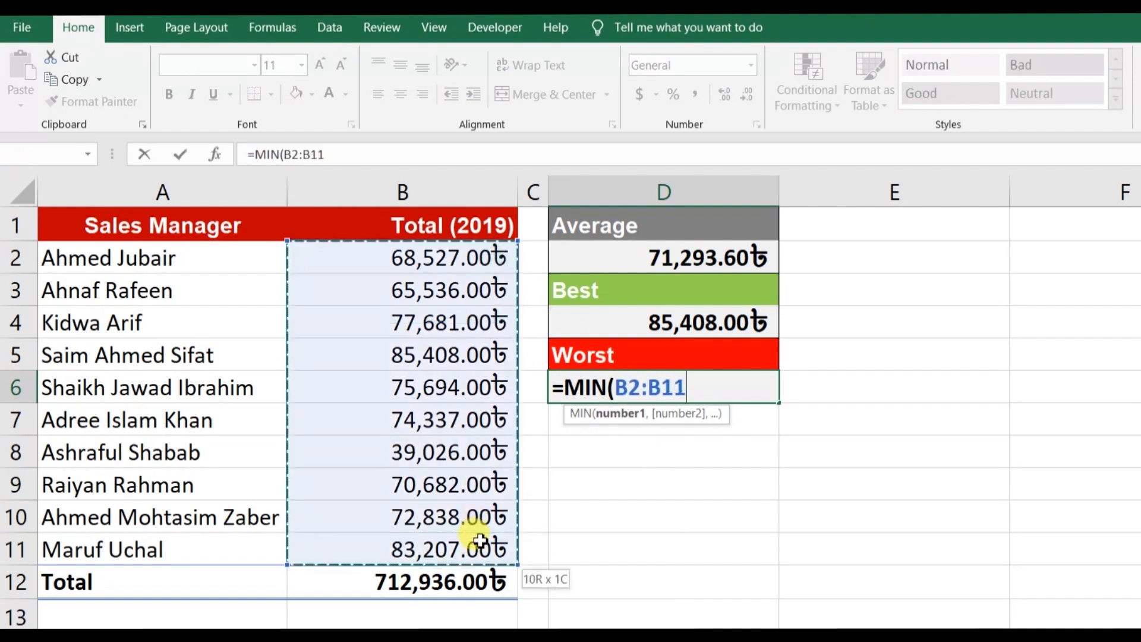
text())
key(Return)
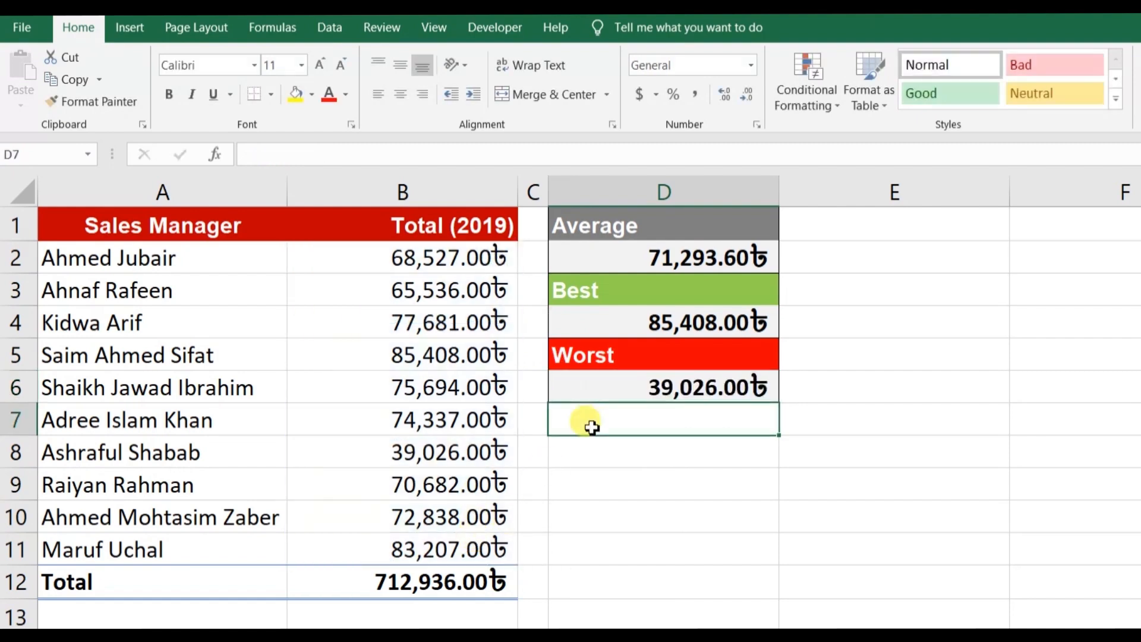
click(589, 395)
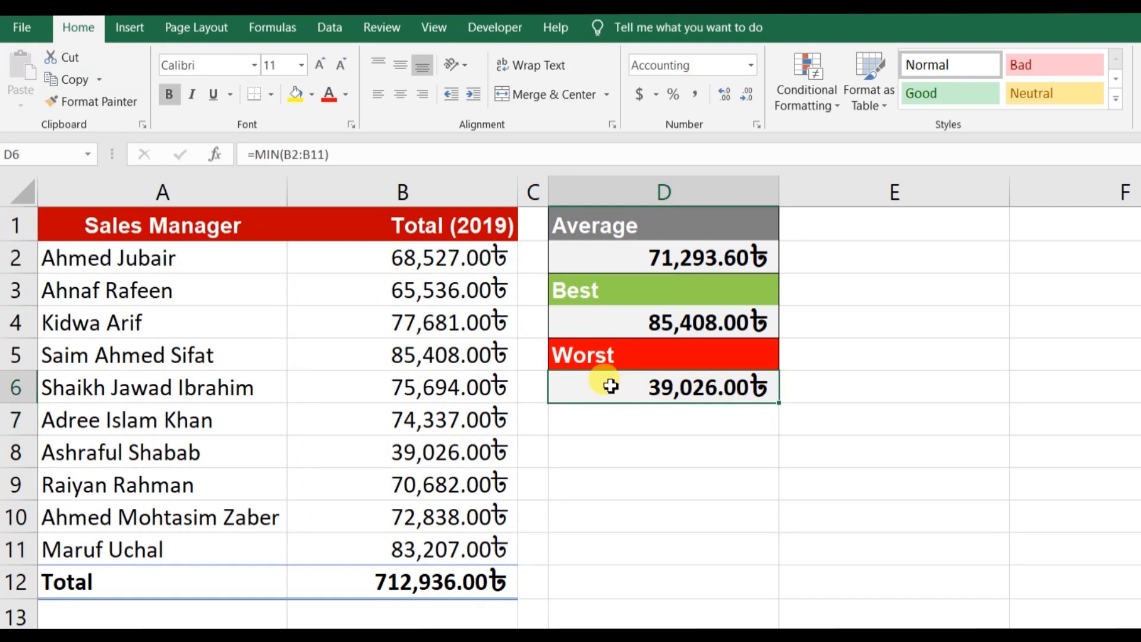
click(257, 255)
key(Down)
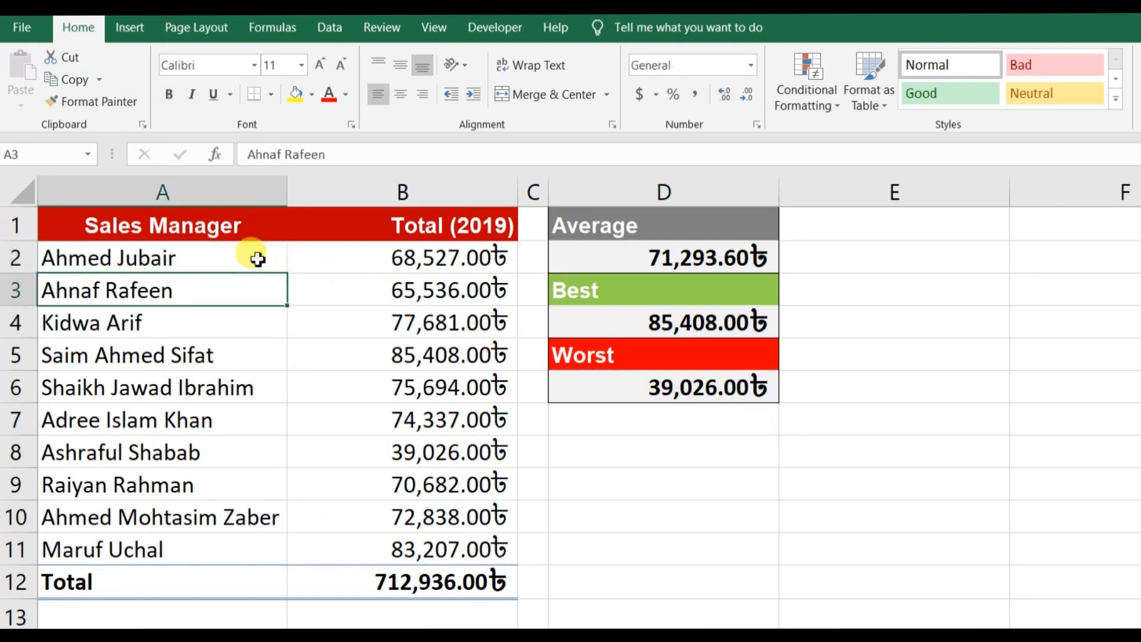
key(Down)
key(Down)
key(Down)
key(Down)
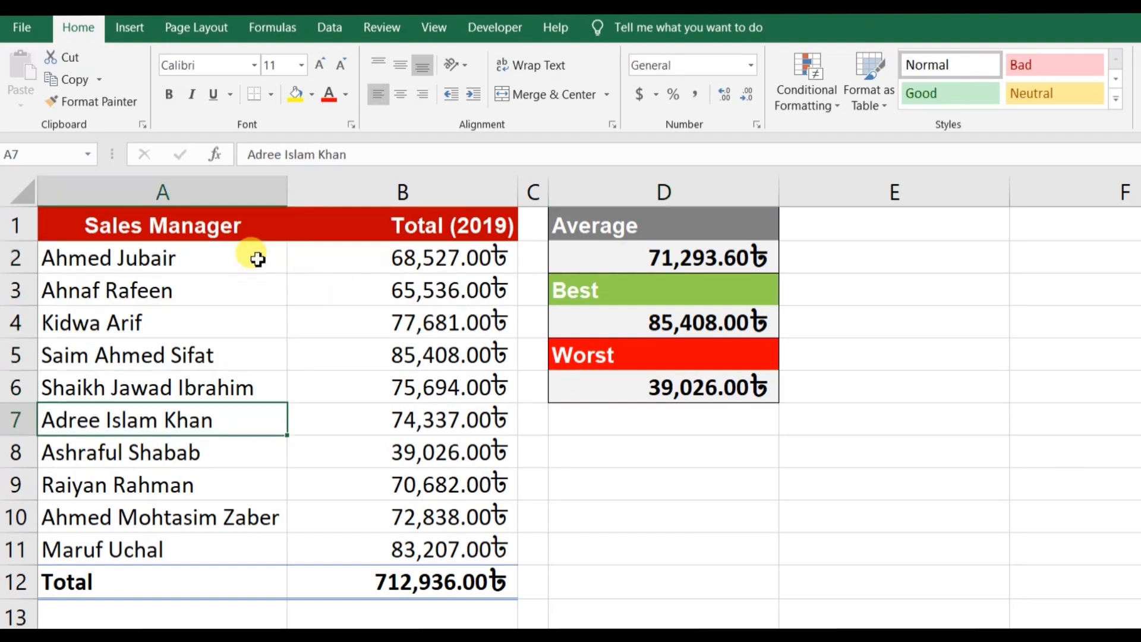
click(258, 259)
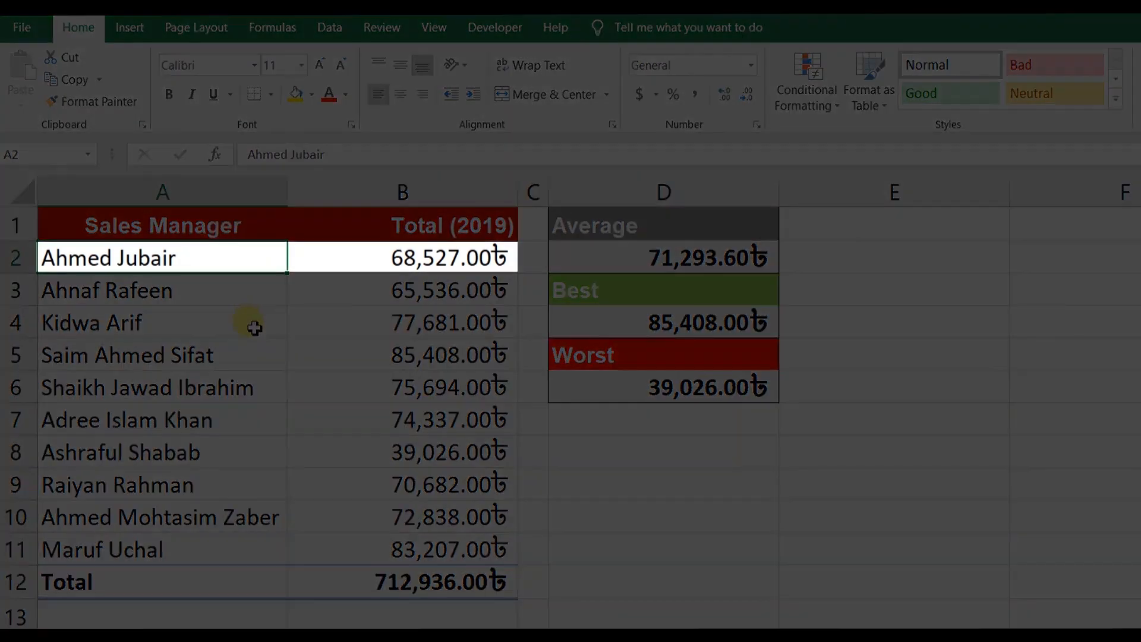
click(248, 321)
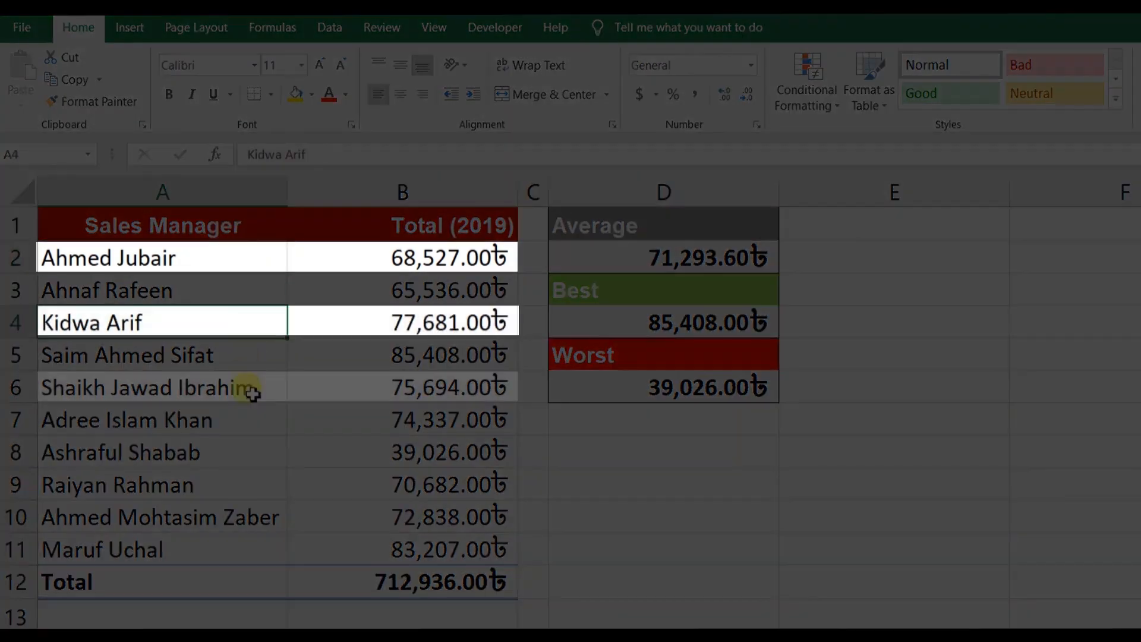
click(253, 394)
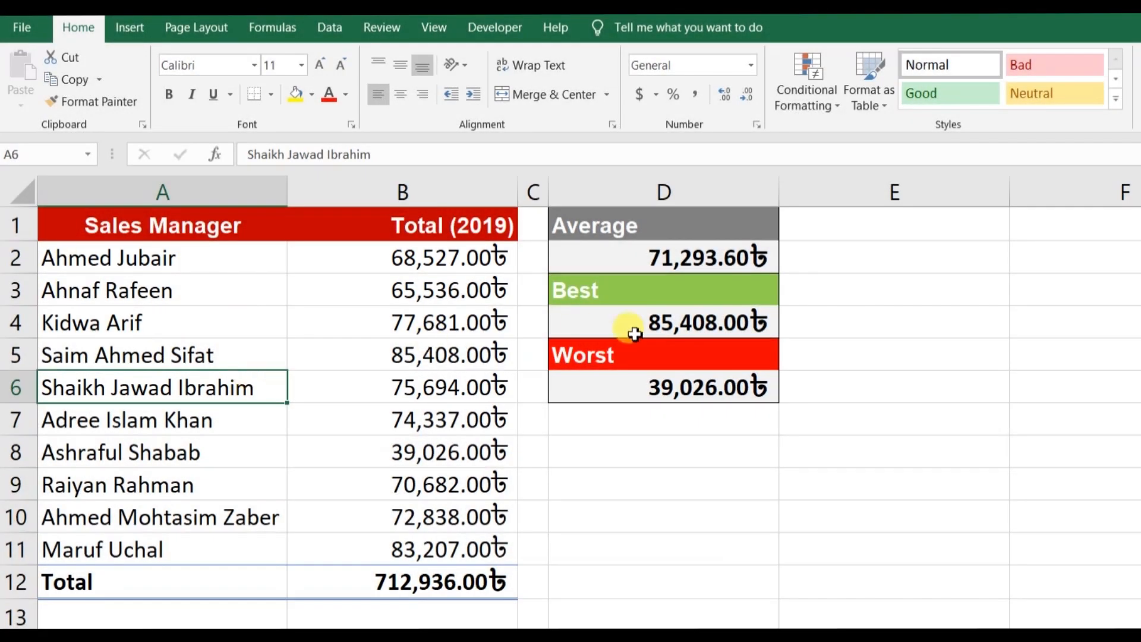
click(773, 322)
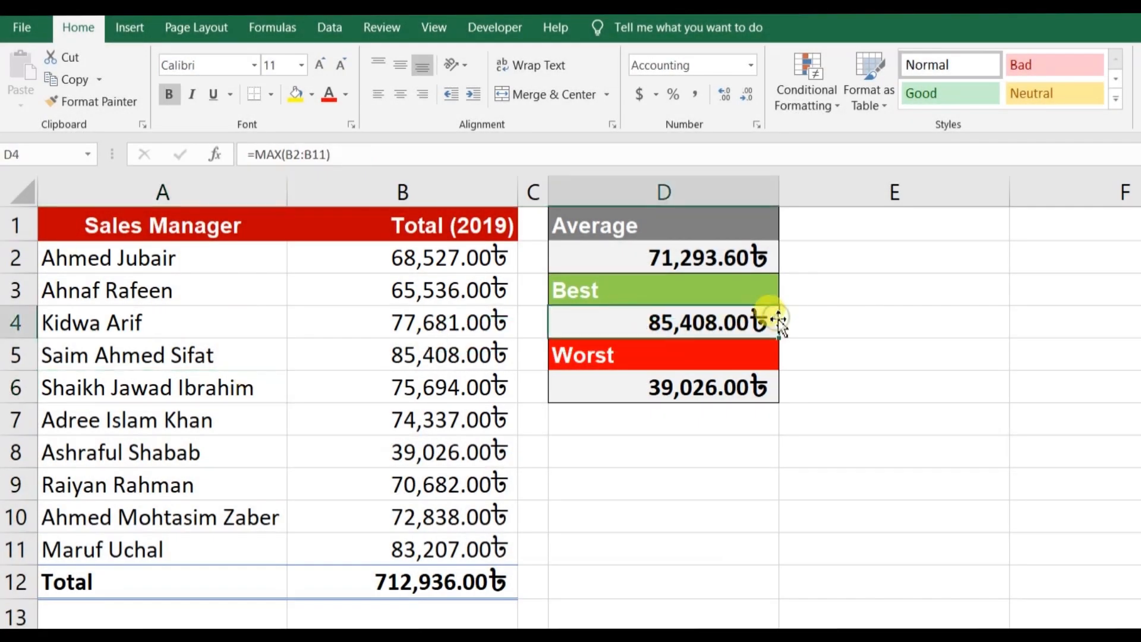
Step: Rewrite D4 as MAX of B2, B4 and B6 to show 77,681.00, and highlight row 4
double_click(767, 322)
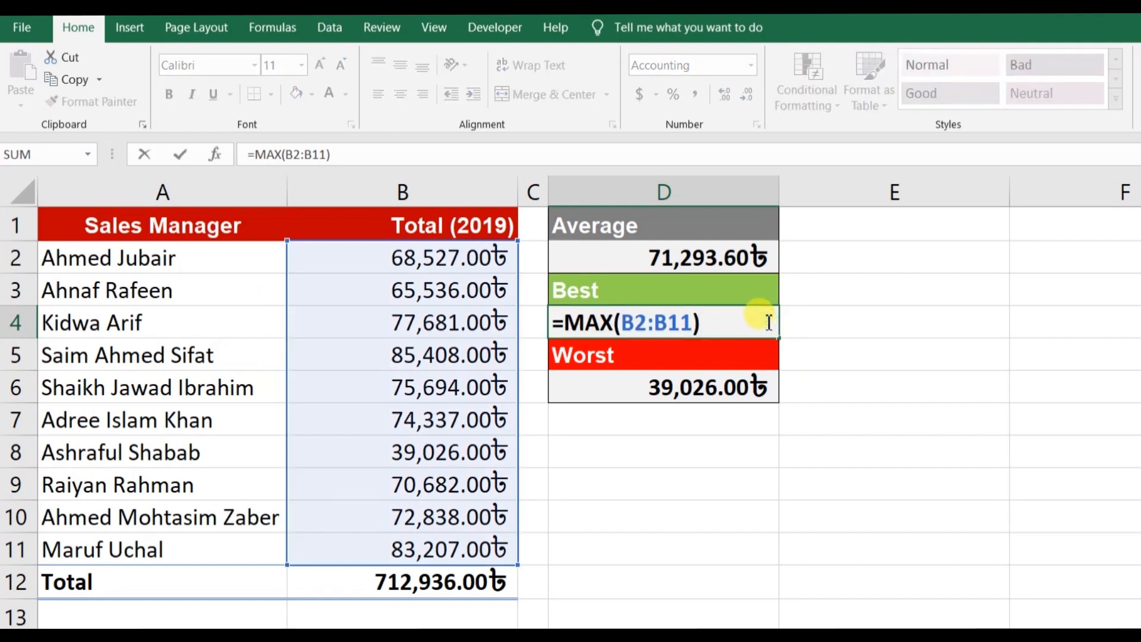
key(BackSpace)
key(BackSpace)
key(BackSpace)
key(BackSpace)
key(BackSpace)
key(BackSpace)
key(BackSpace)
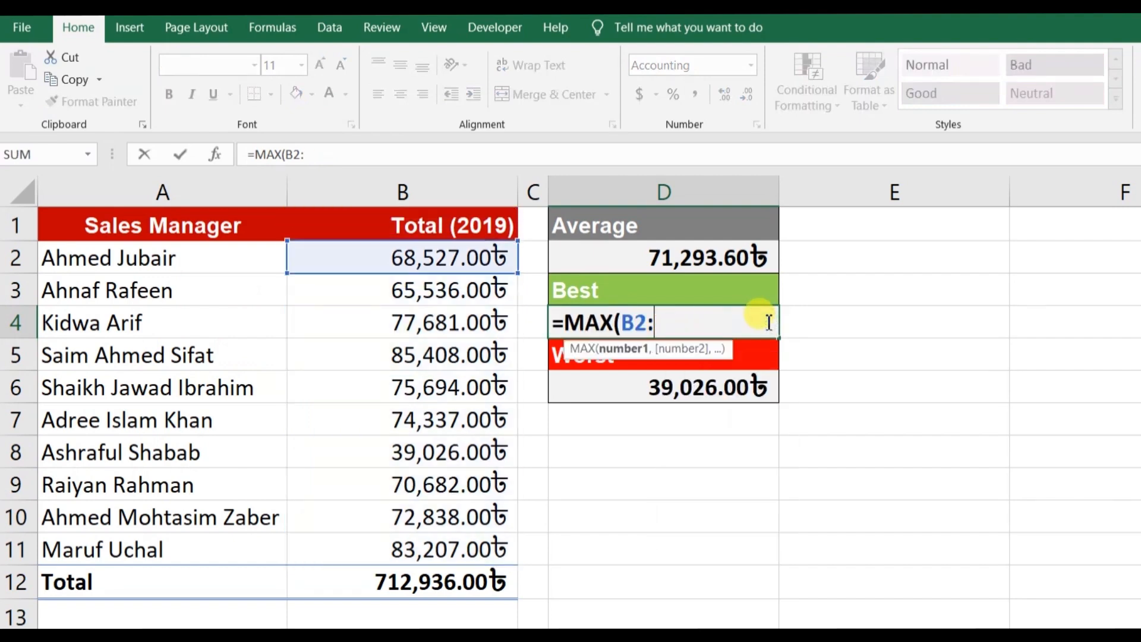
click(346, 258)
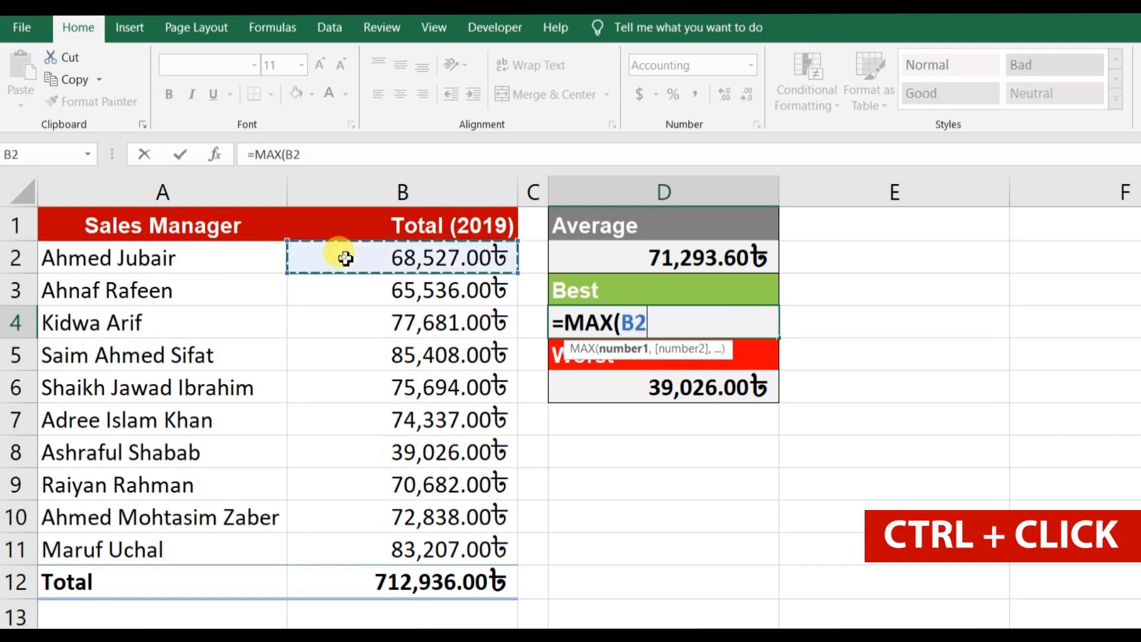
ctrl+click(344, 323)
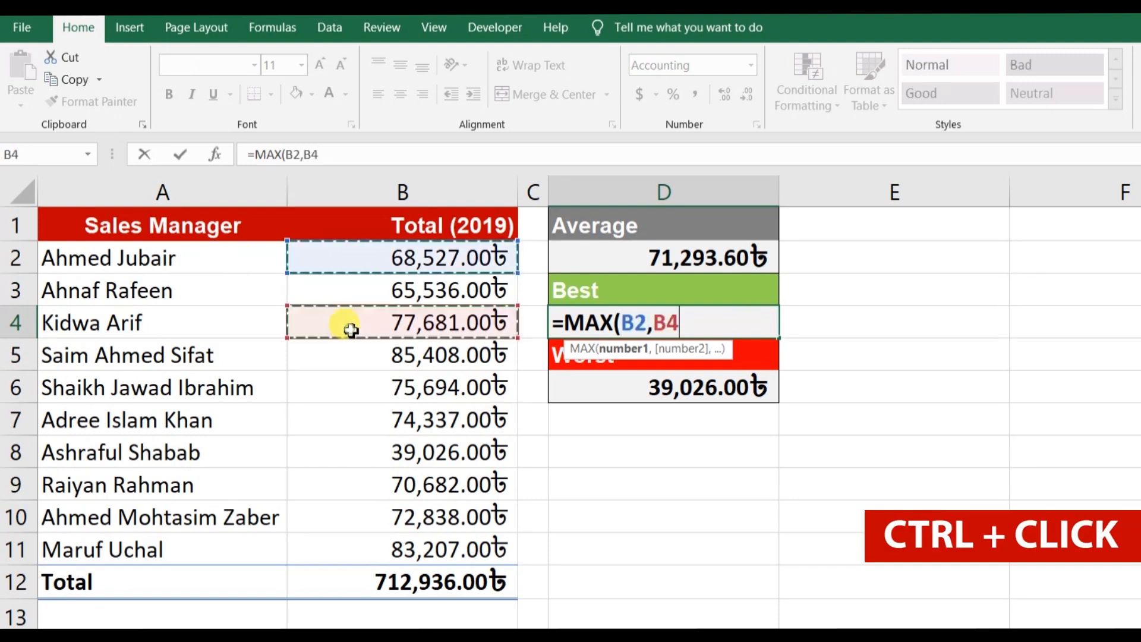
ctrl+click(350, 390)
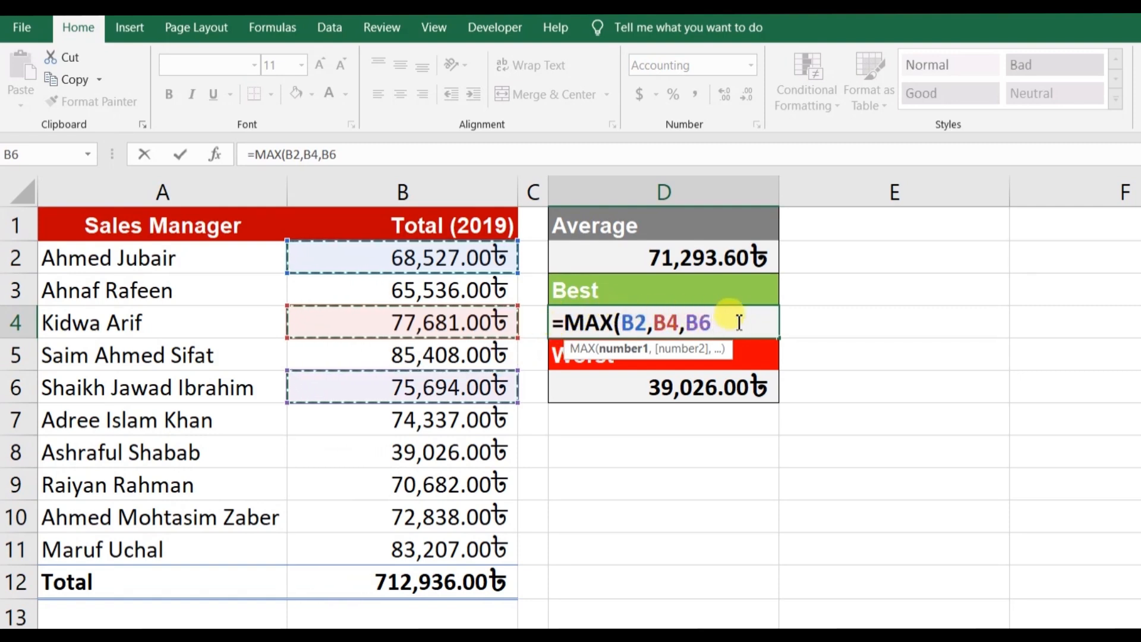
text())
key(Return)
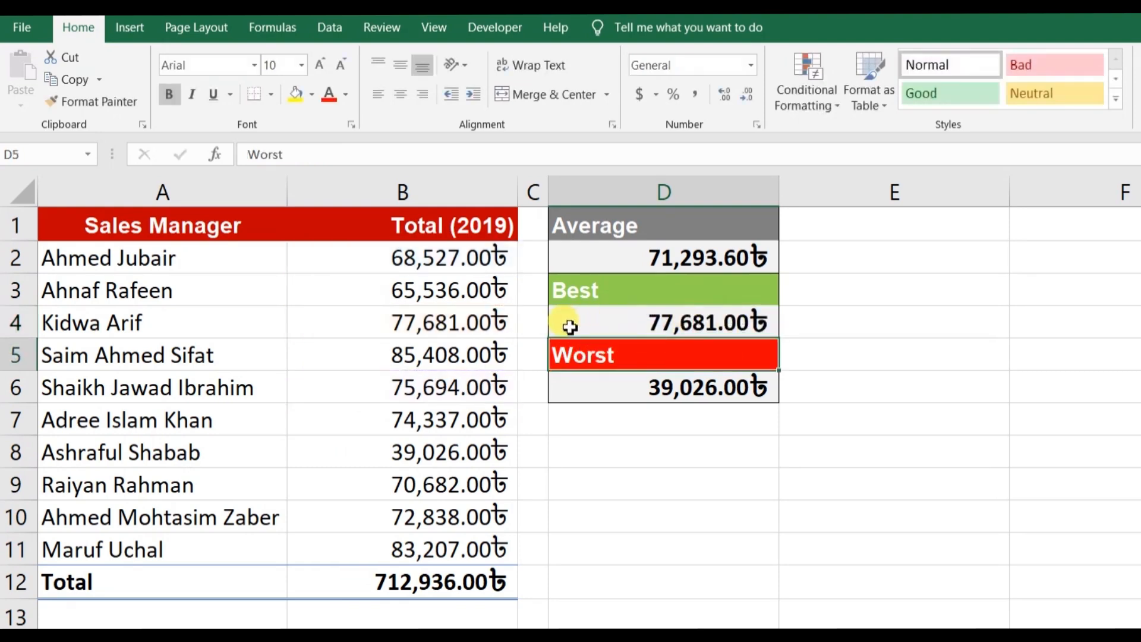
click(566, 320)
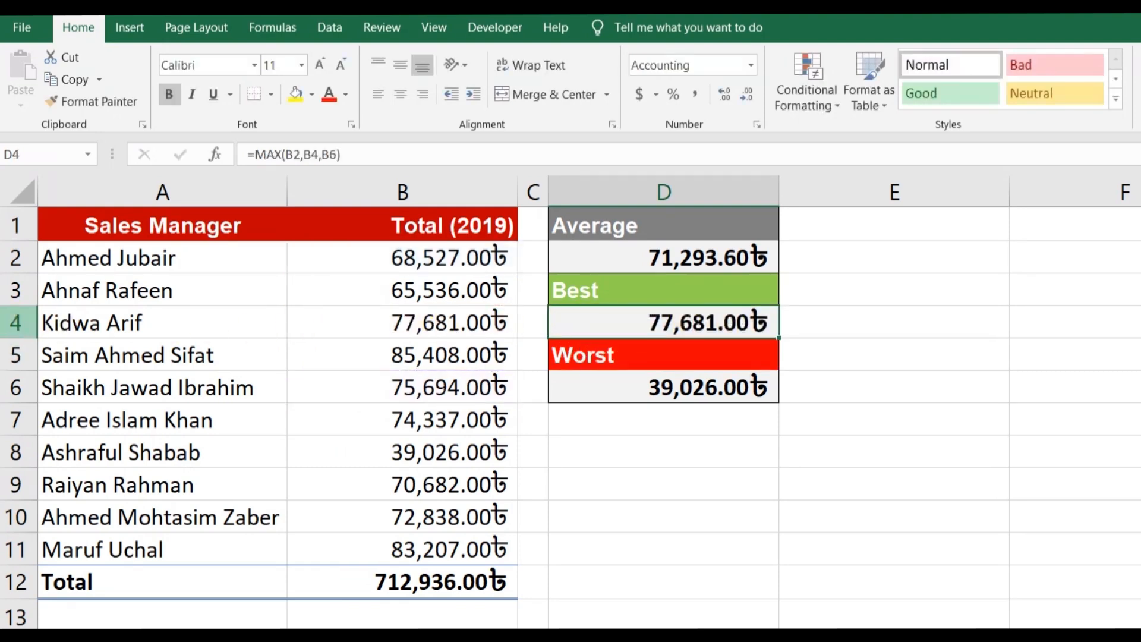
click(16, 323)
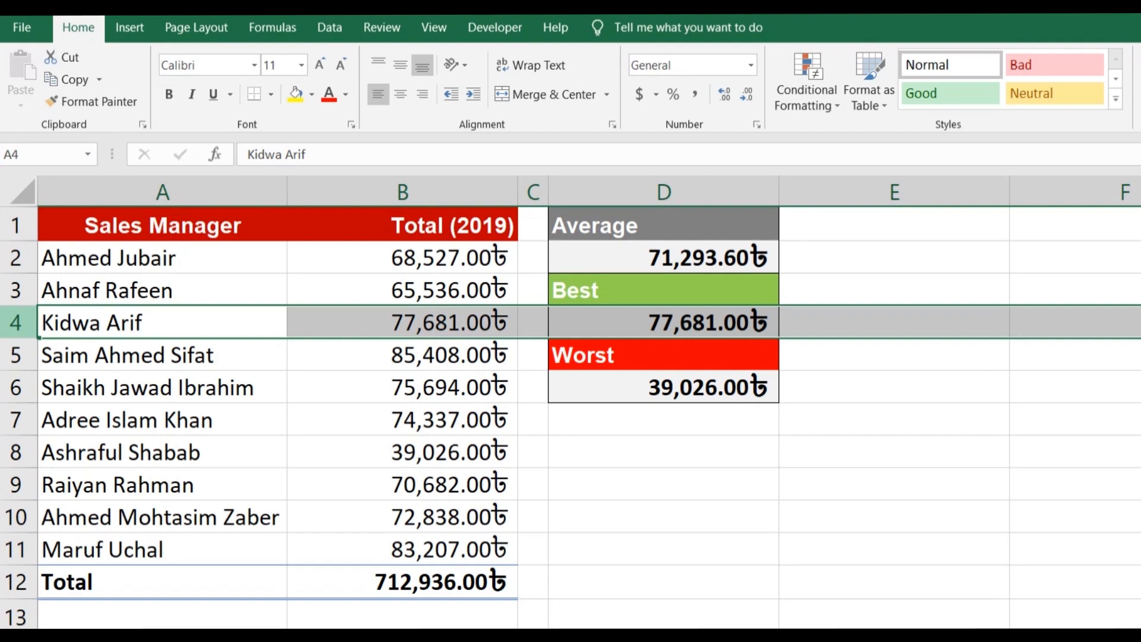
click(571, 325)
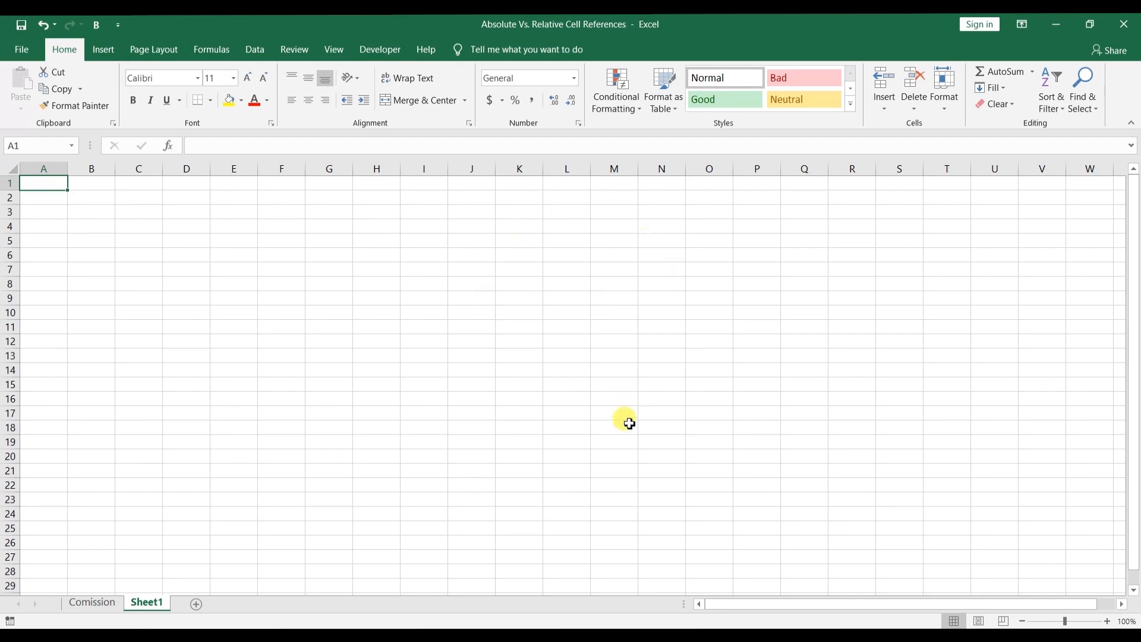
Step: Switch to the Comision sheet holding 2019 totals, commission percentages and the 5% fixed rate
click(93, 603)
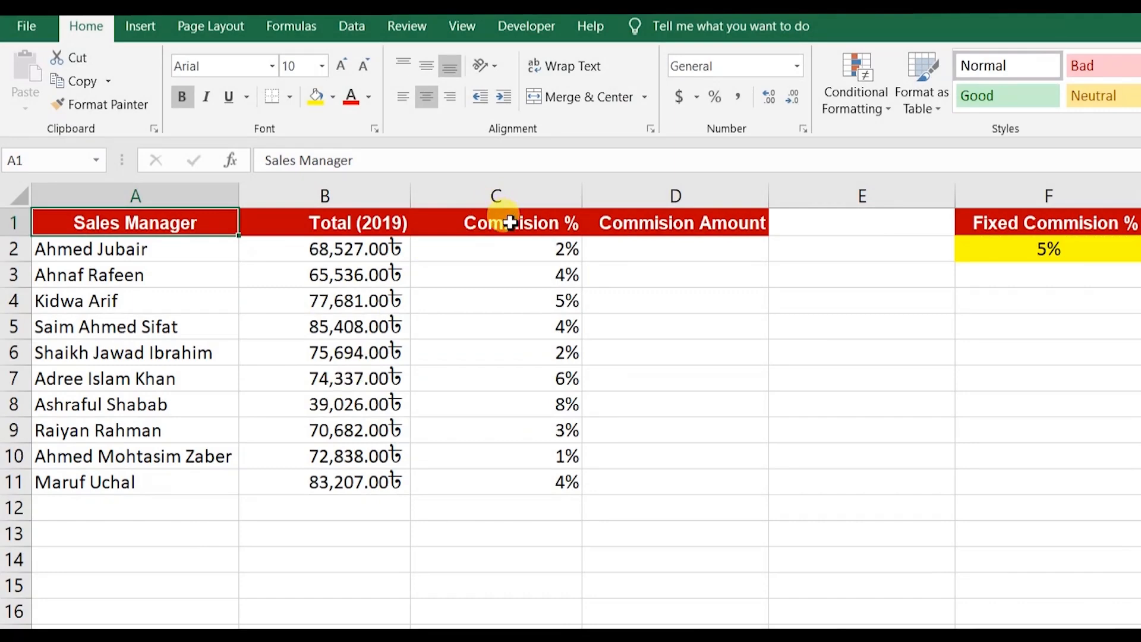
click(510, 222)
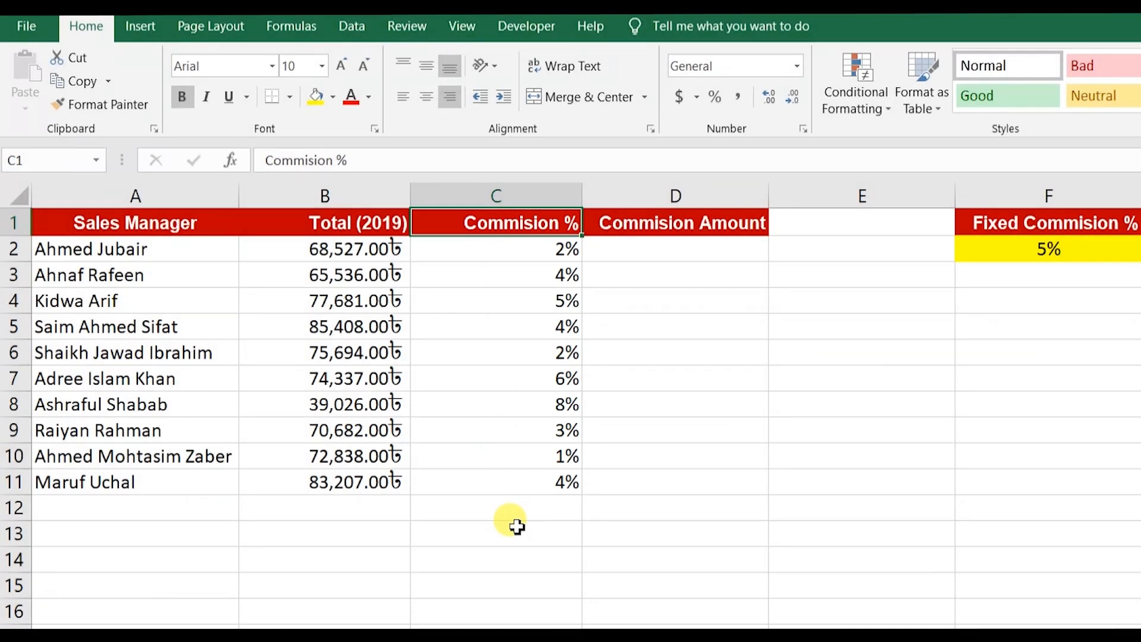
key(Down)
key(Down)
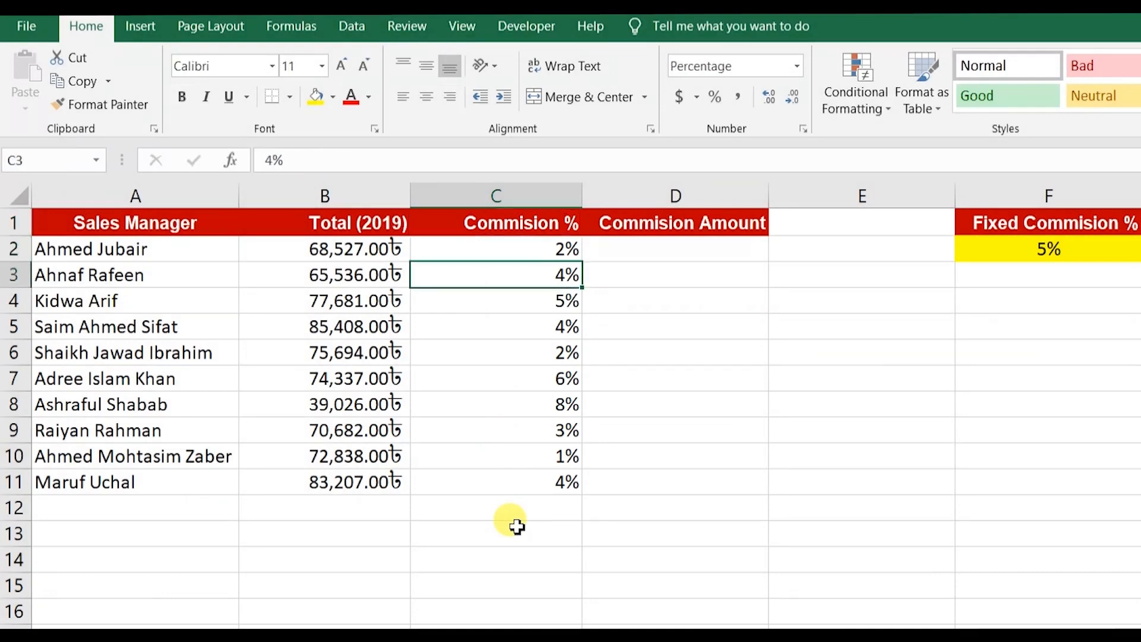
key(Down)
key(Down)
key(Down)
key(Down)
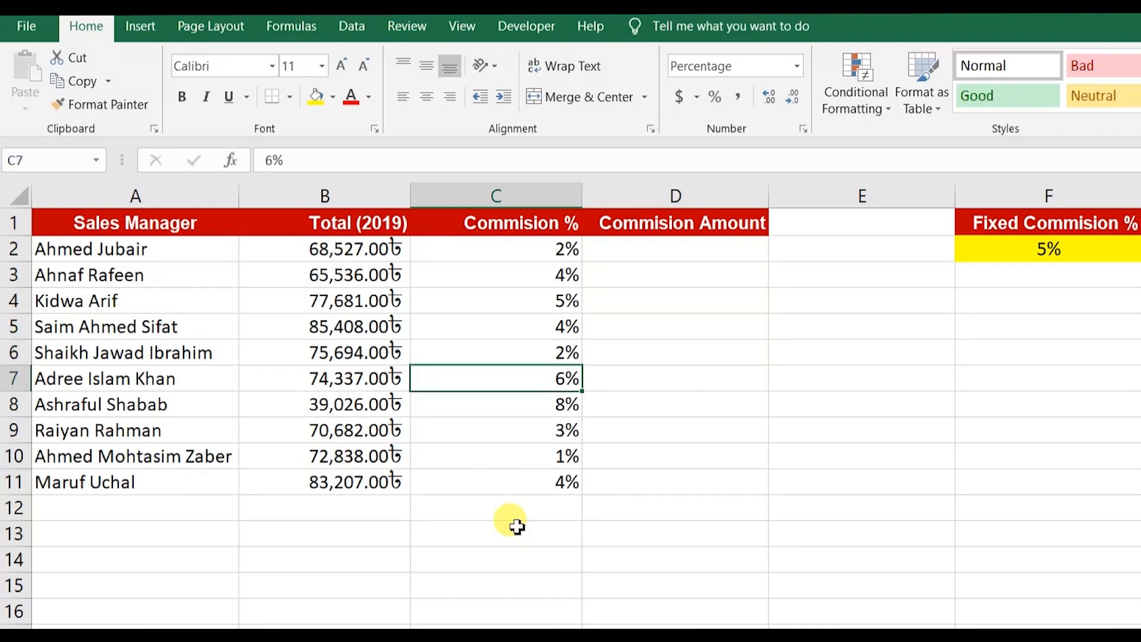
key(Down)
key(Down)
key(Down)
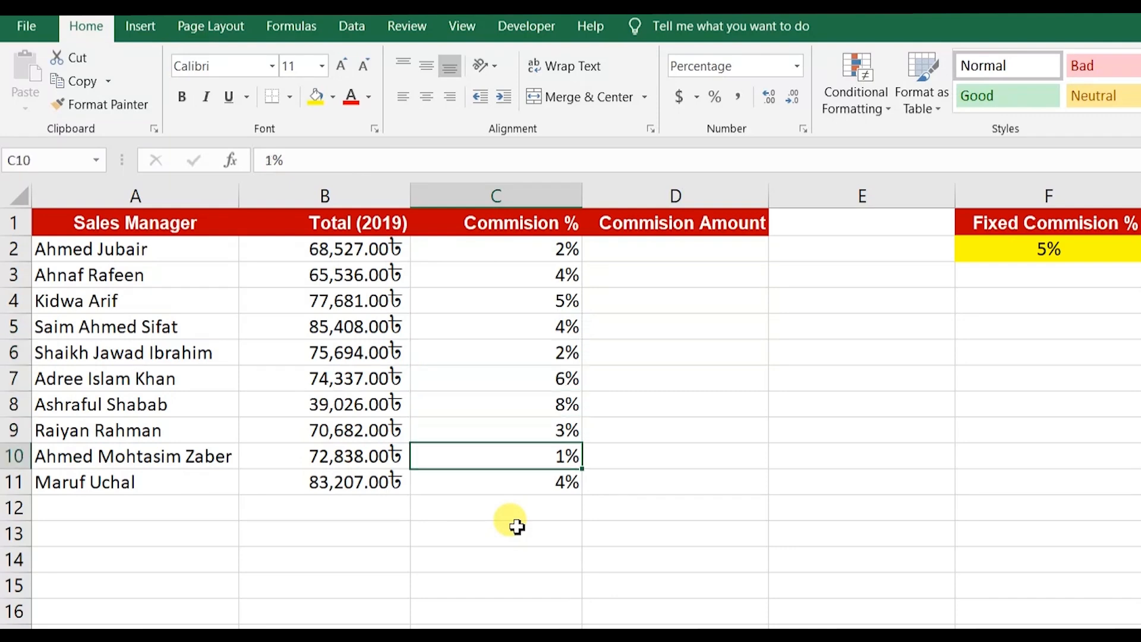
click(503, 255)
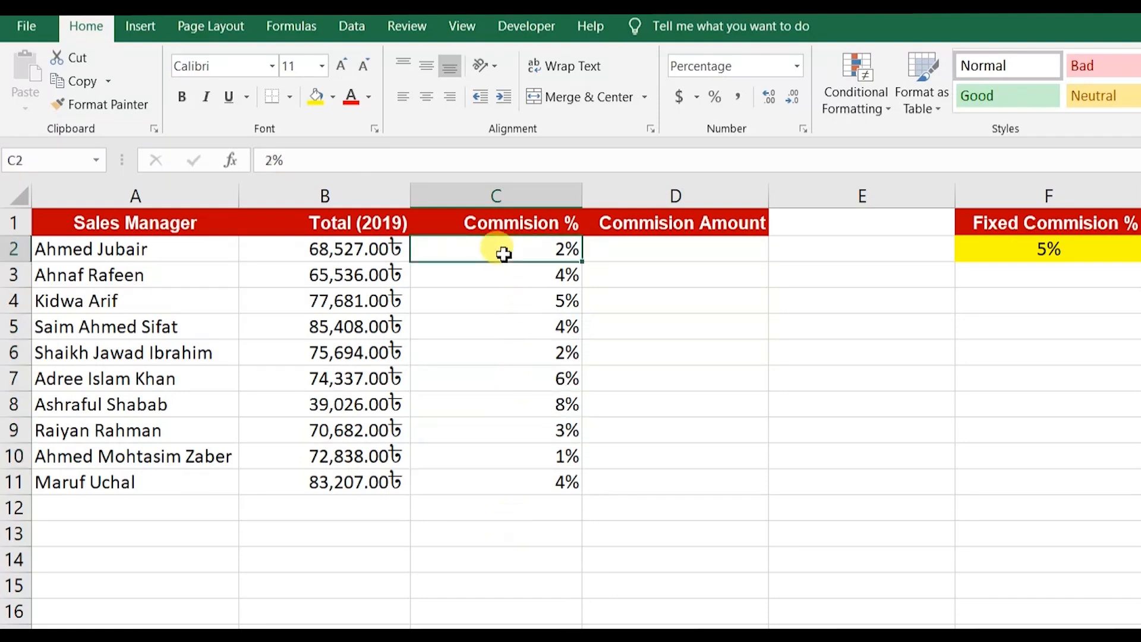
Step: Enter =B2*C2 in D2 and fill it down to D11
click(639, 248)
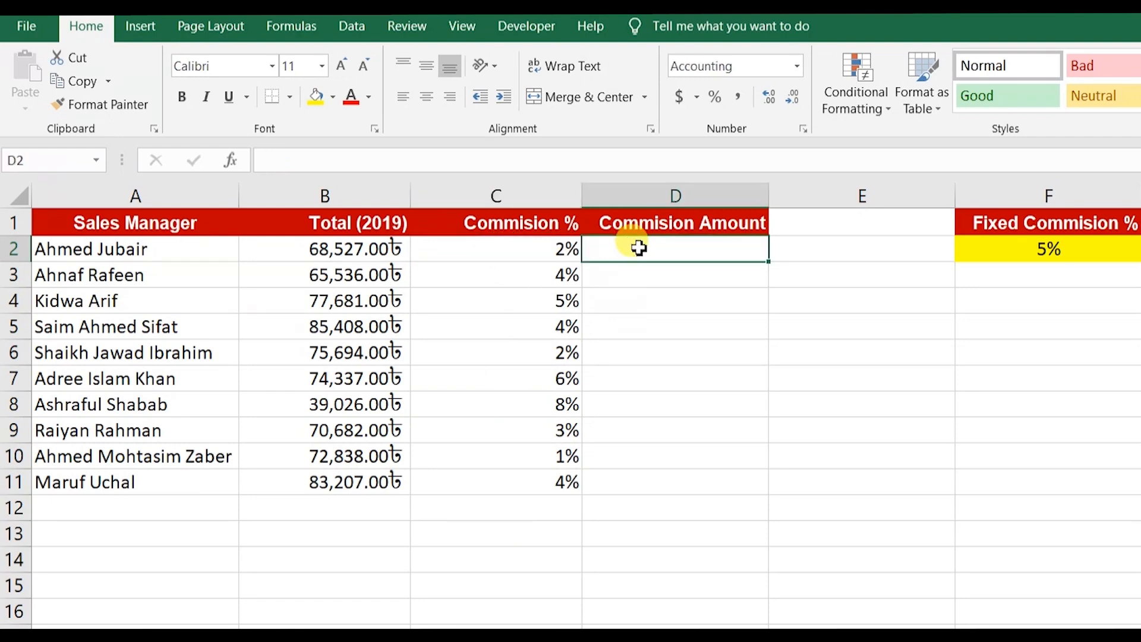
text(=)
click(391, 249)
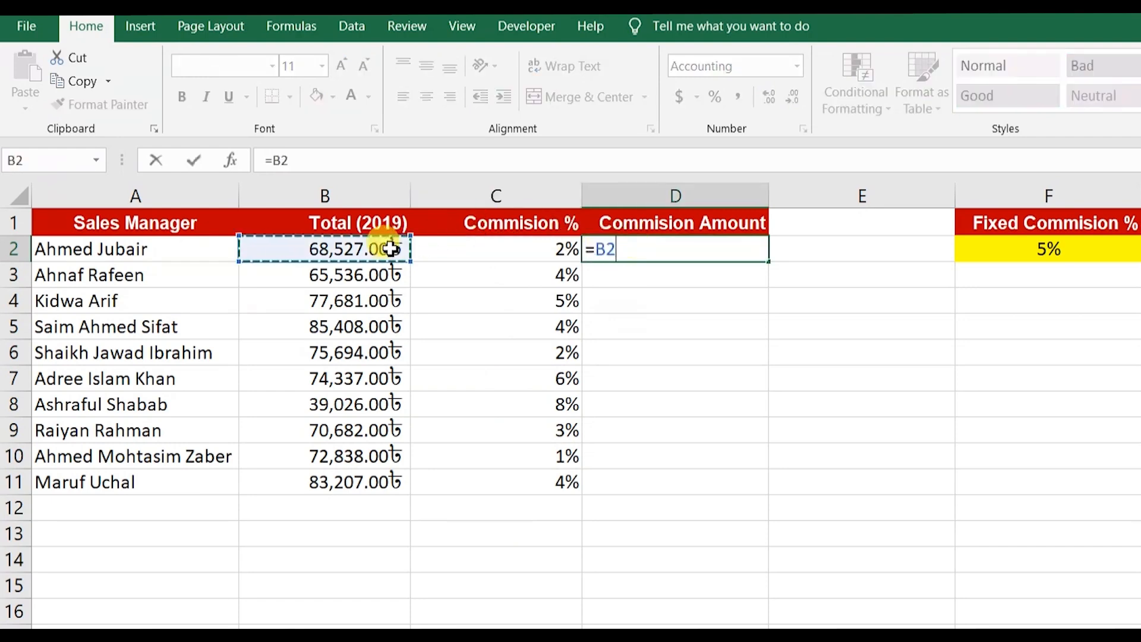
text(*)
click(487, 249)
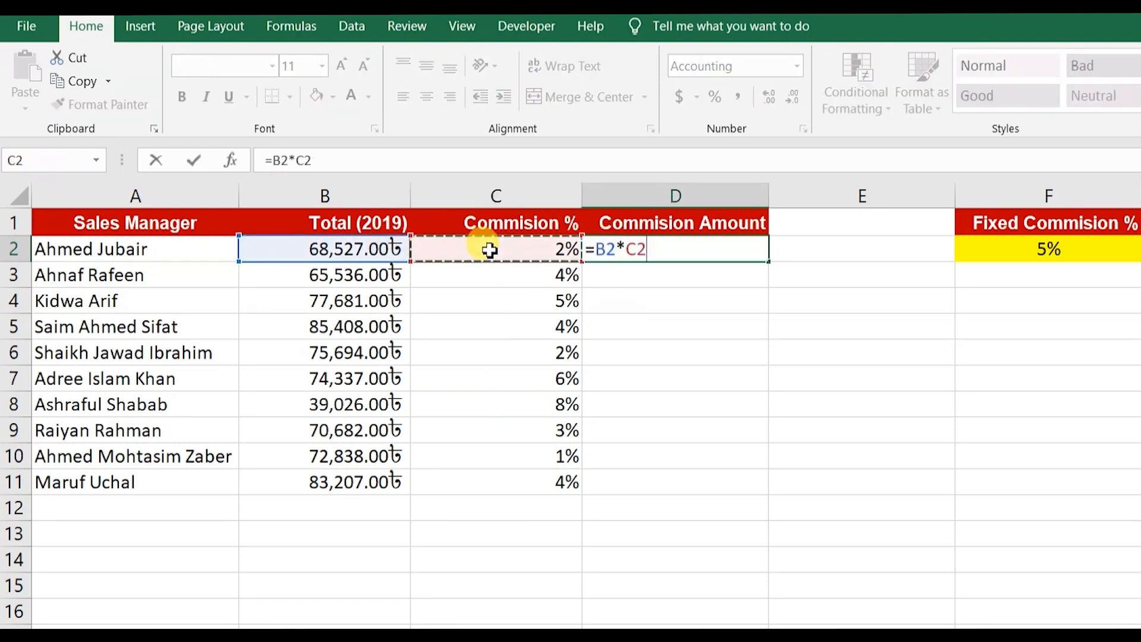
key(Return)
click(634, 250)
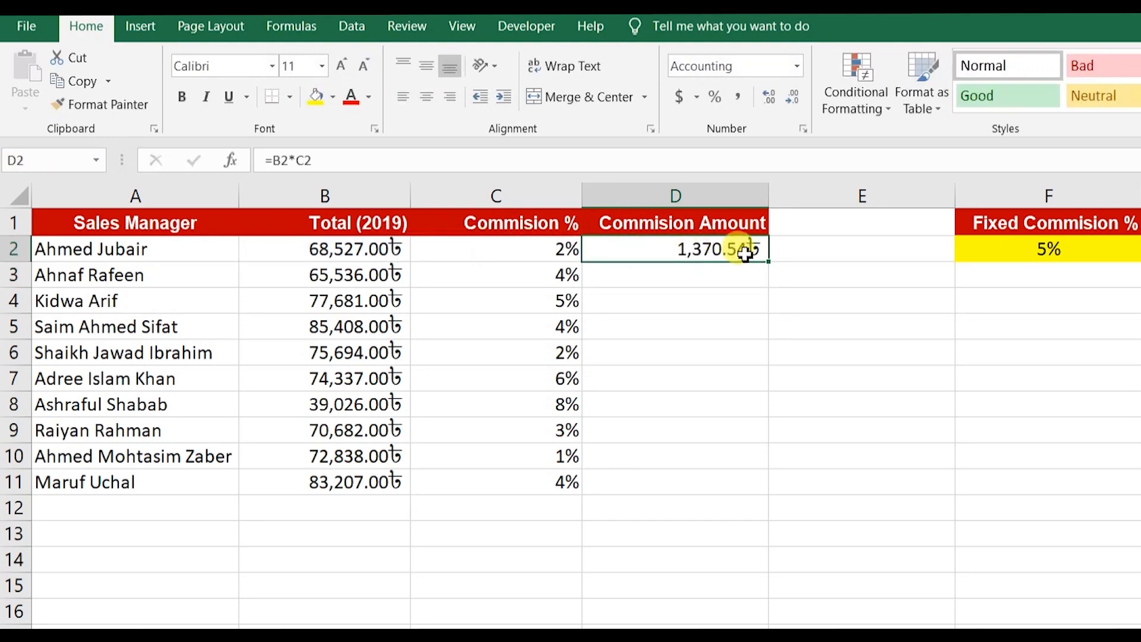
double_click(769, 263)
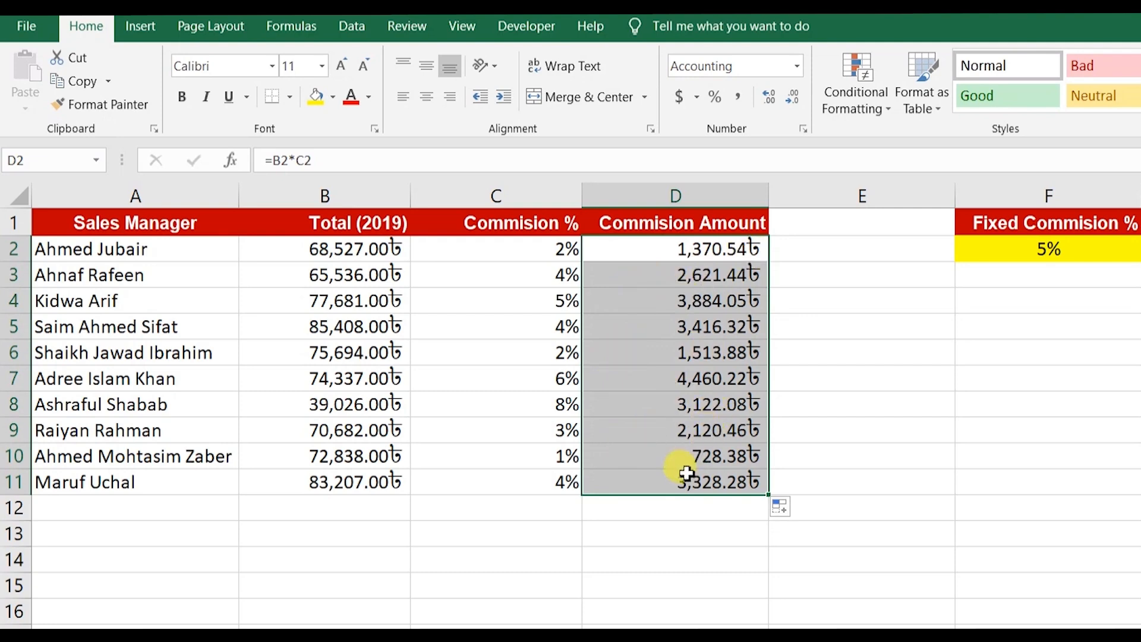
click(736, 255)
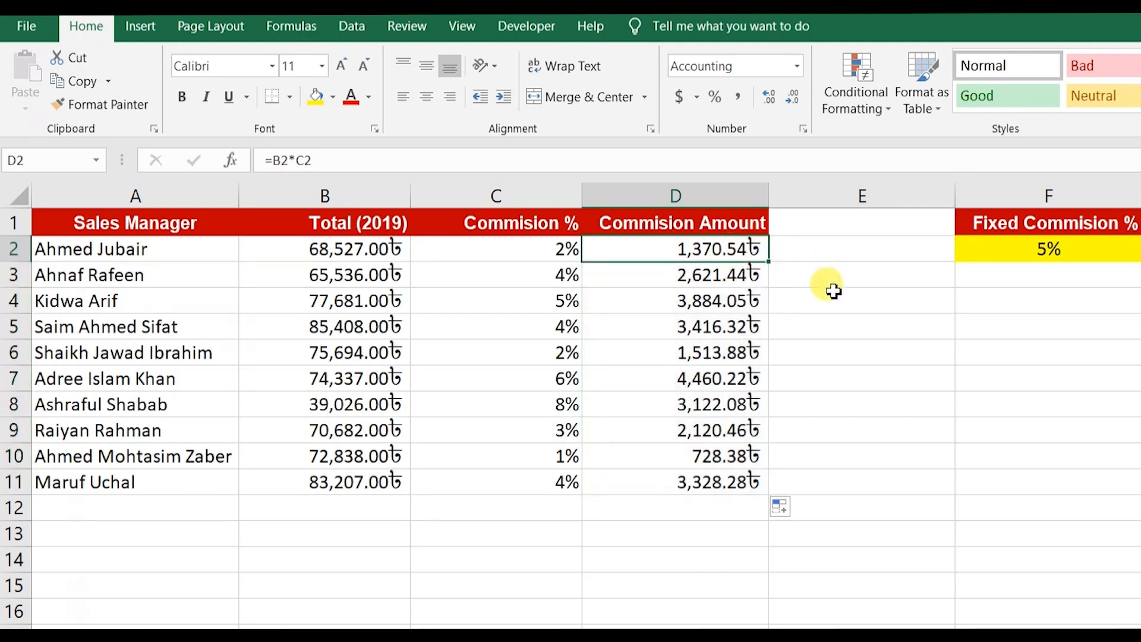
double_click(730, 248)
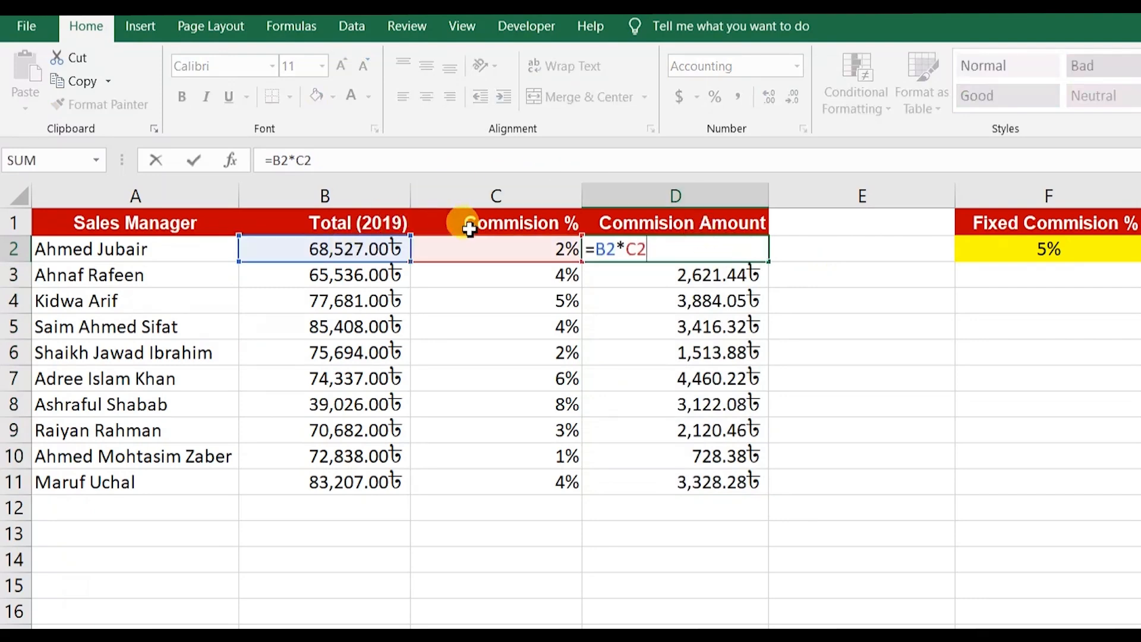
double_click(725, 275)
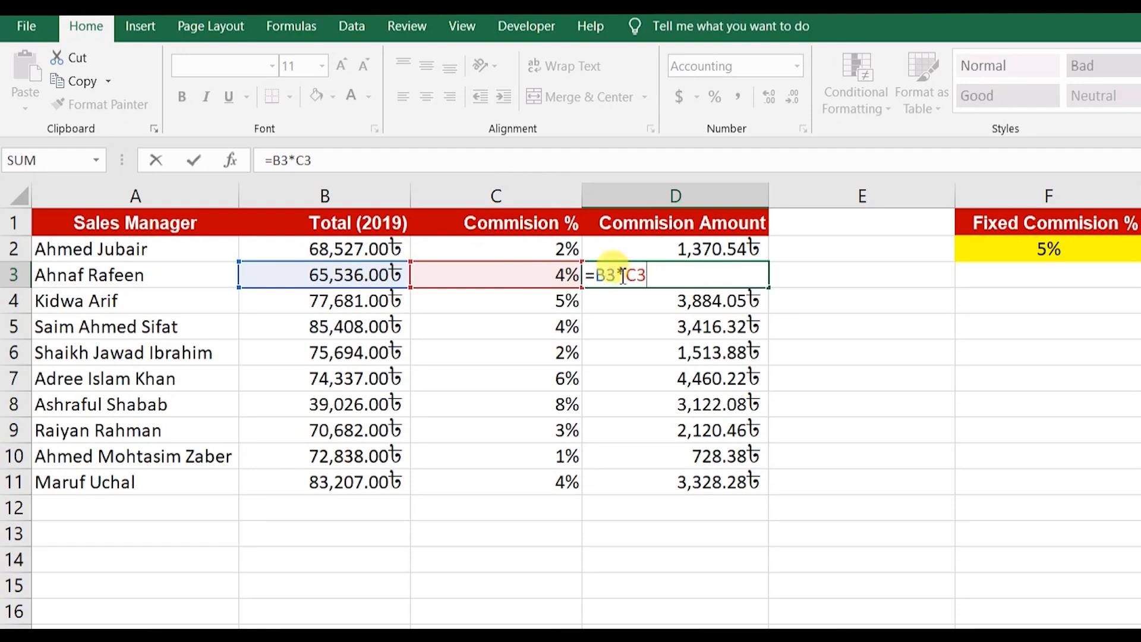
double_click(727, 300)
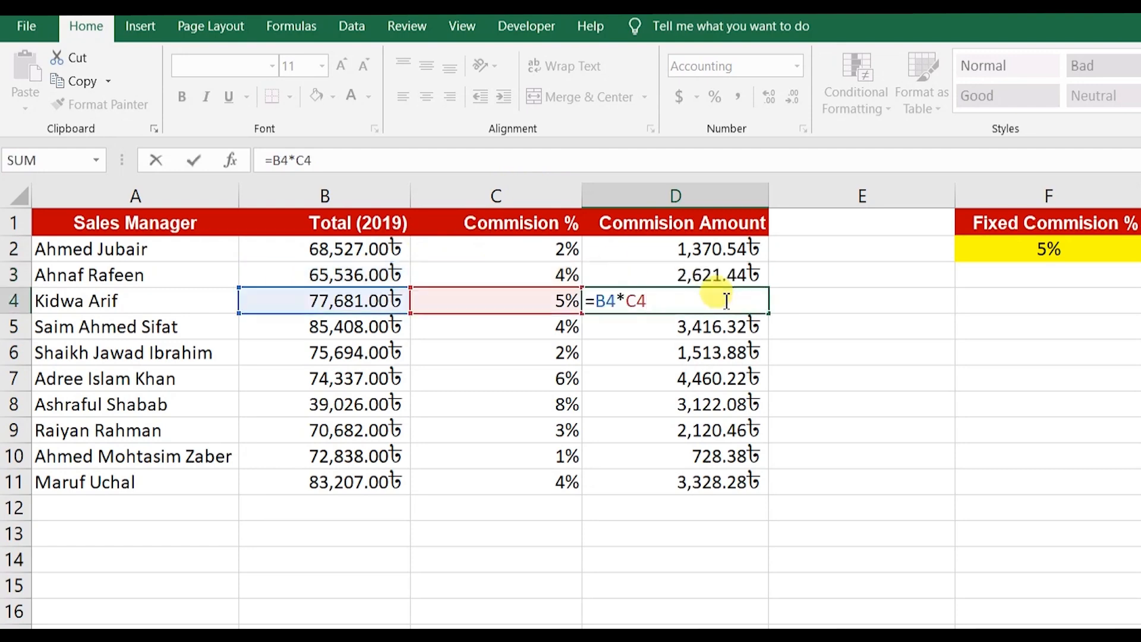
double_click(726, 323)
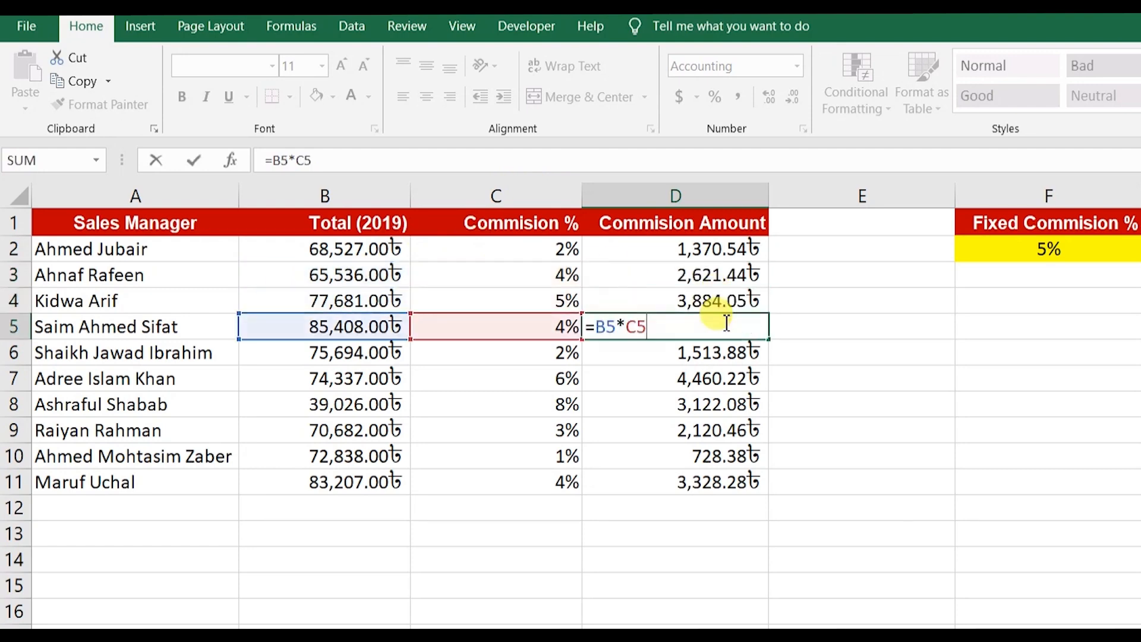
double_click(728, 351)
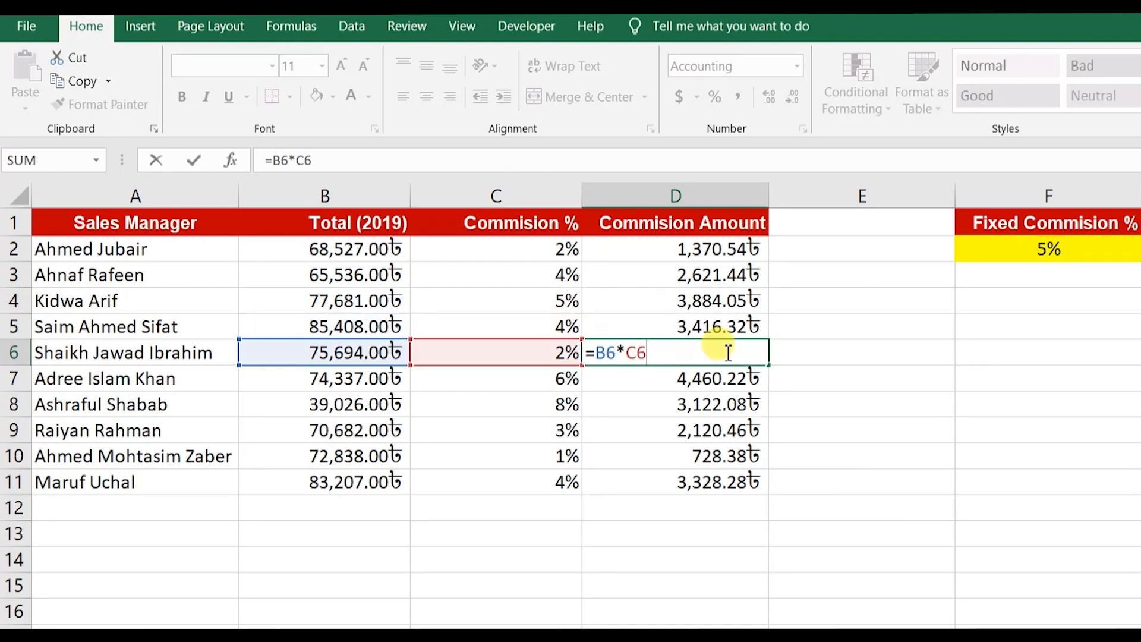
click(727, 251)
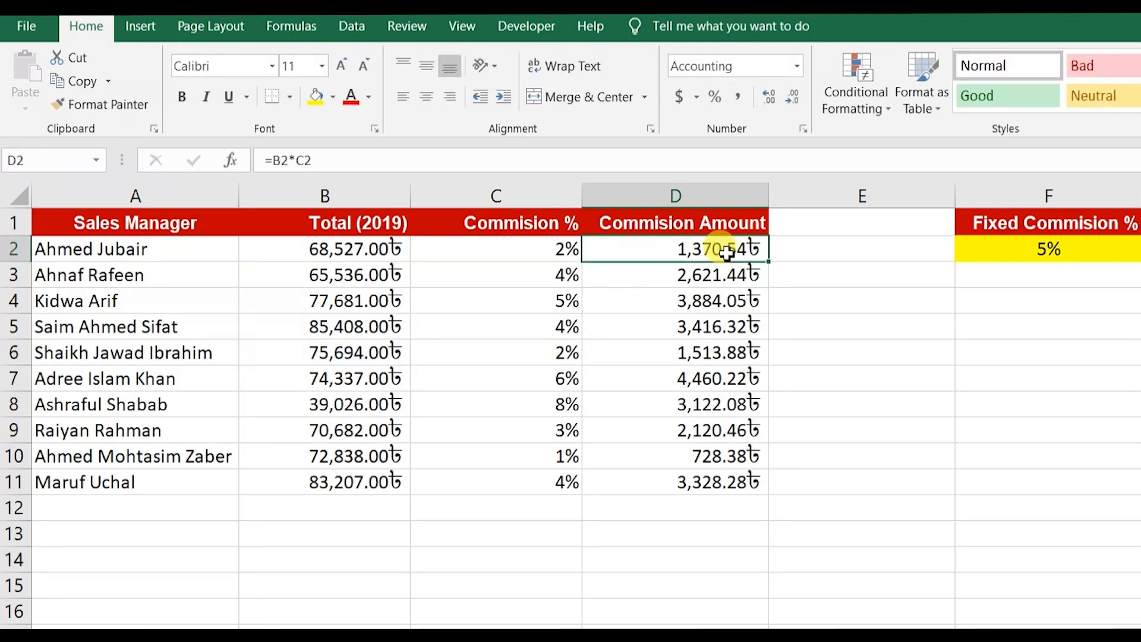
double_click(728, 251)
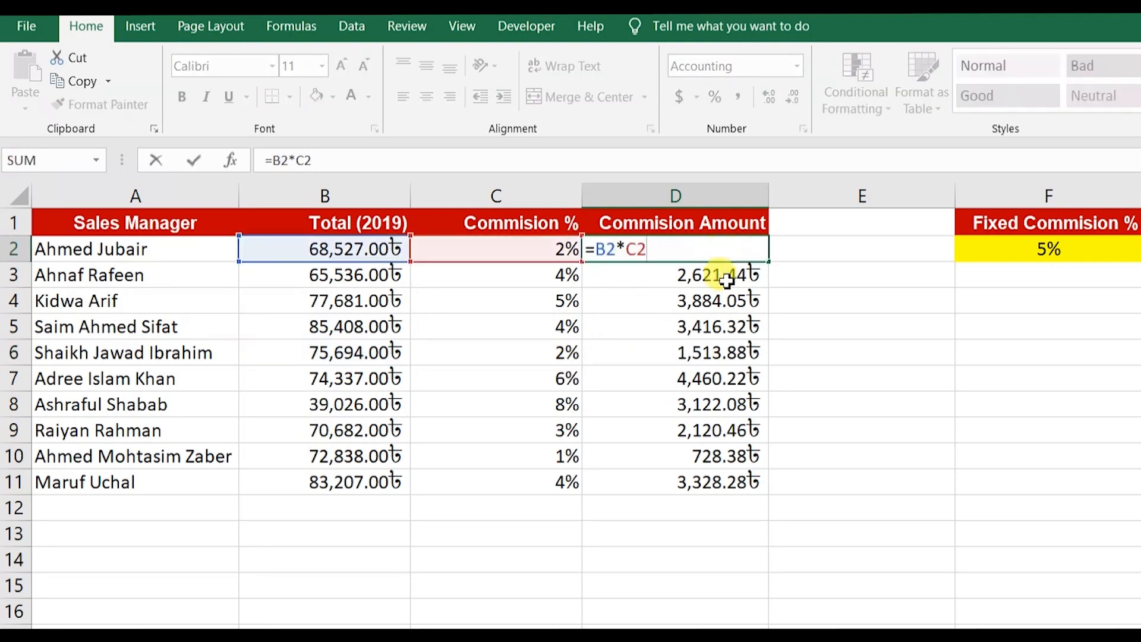
double_click(728, 277)
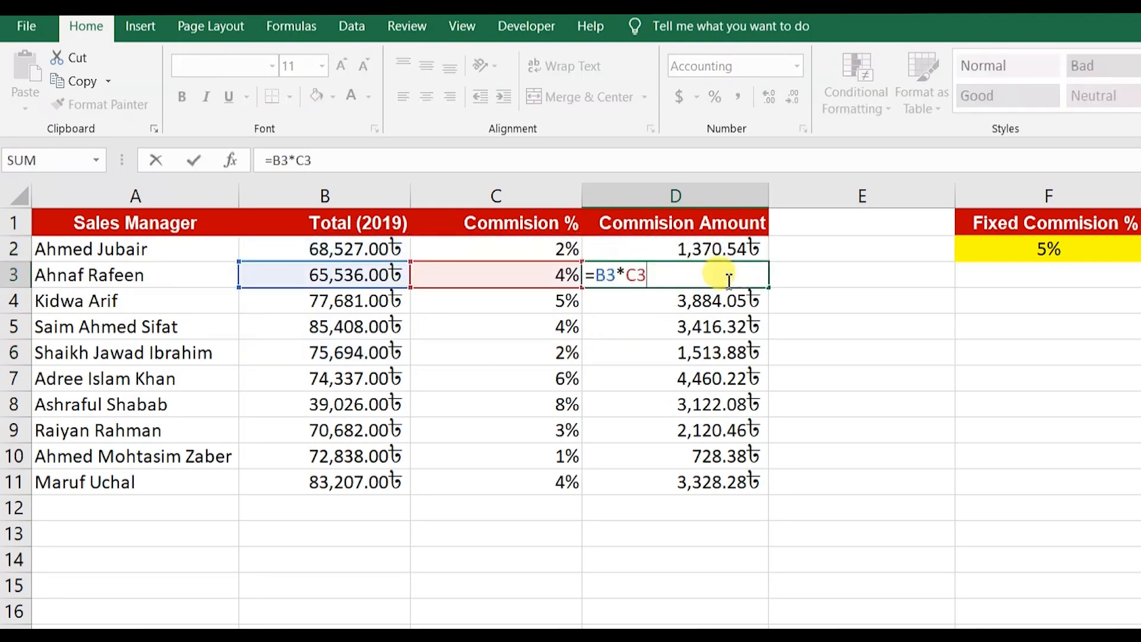
click(720, 244)
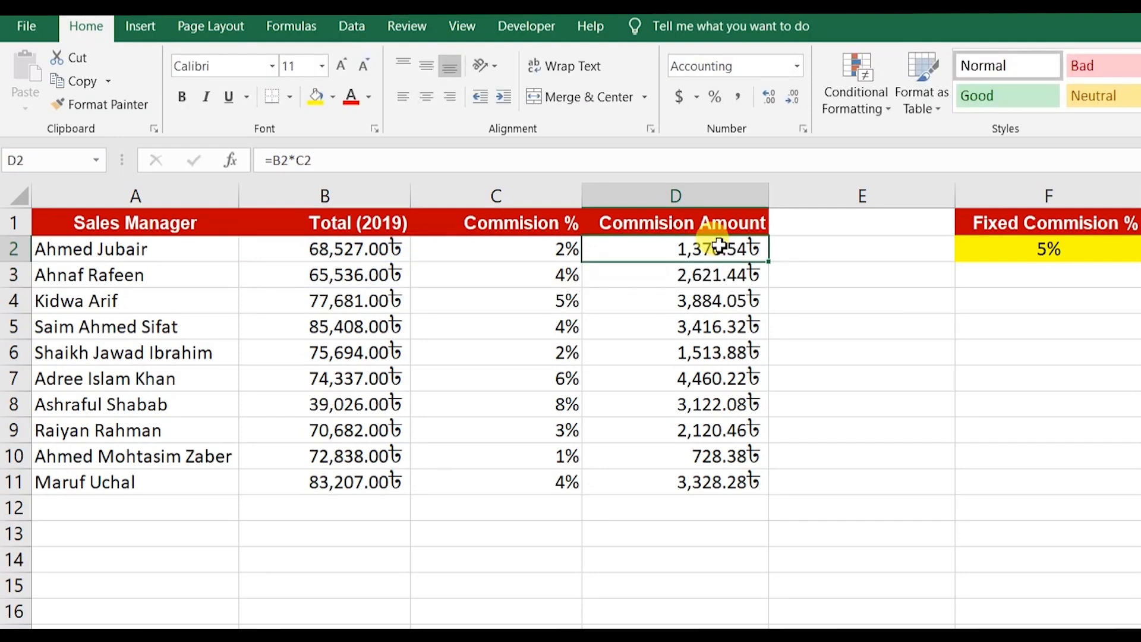
key(Down)
key(Down)
key(Down)
key(Down)
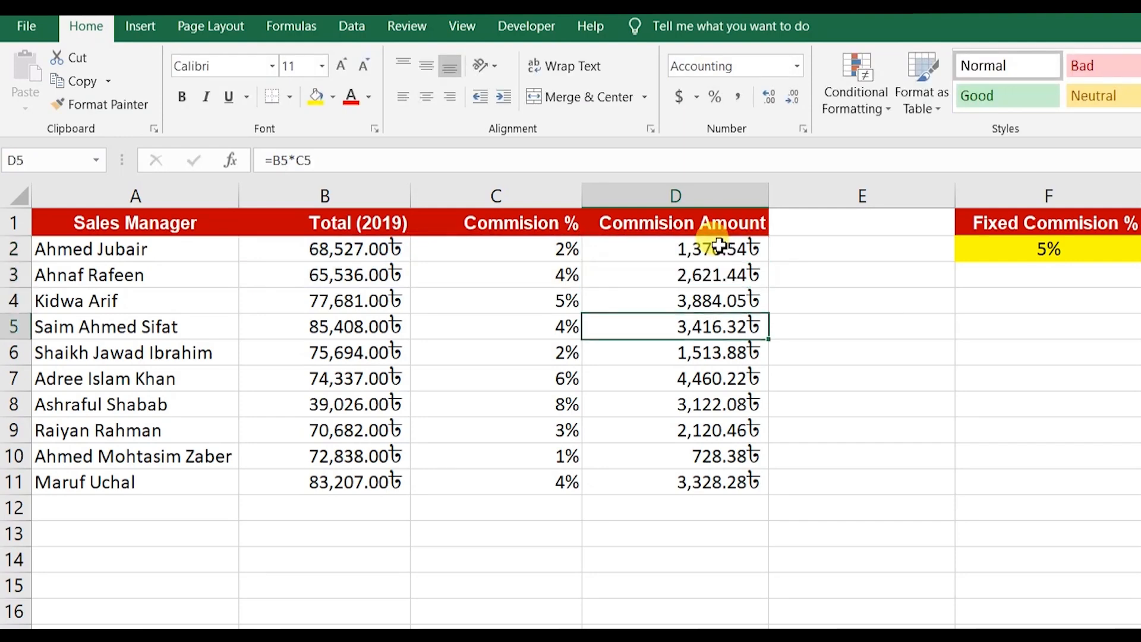
key(Down)
key(Down)
key(Down)
key(Down)
key(Down)
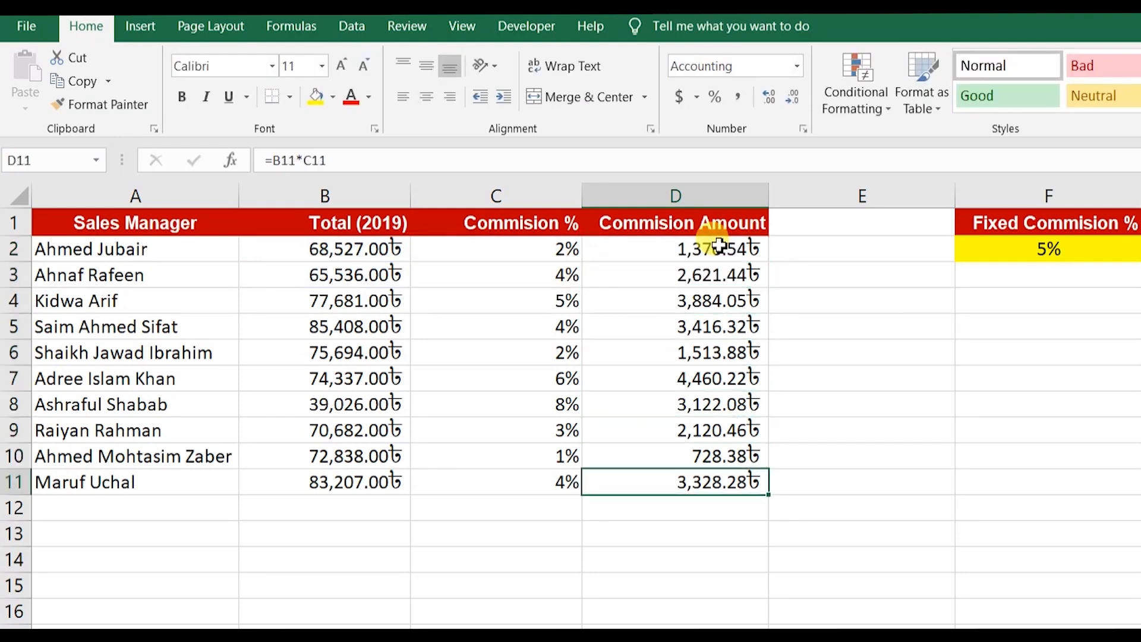
click(720, 246)
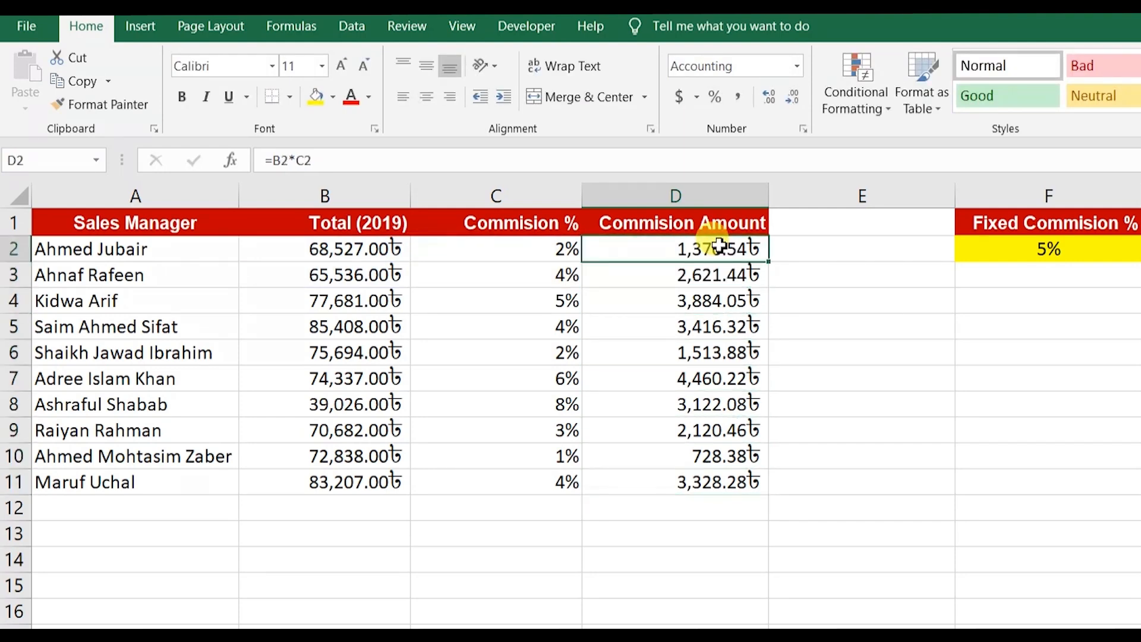
Step: Undo the old amounts, enter =B2*F2 in D2 and fill it down to D11
click(1008, 248)
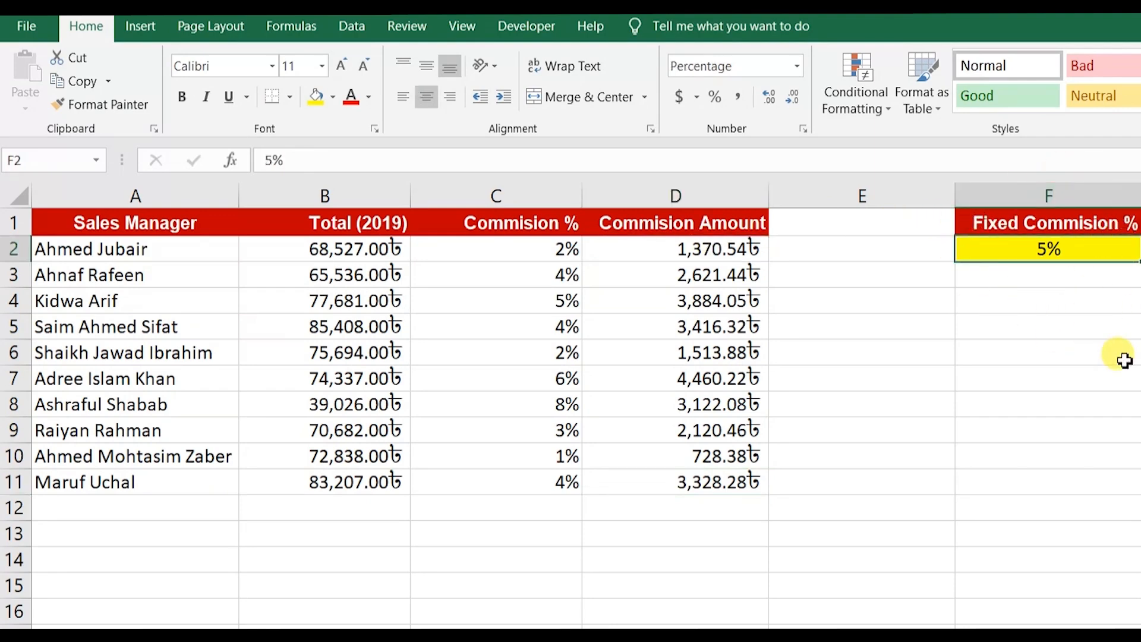
click(727, 249)
key(Down)
key(Down)
key(ctrl+z)
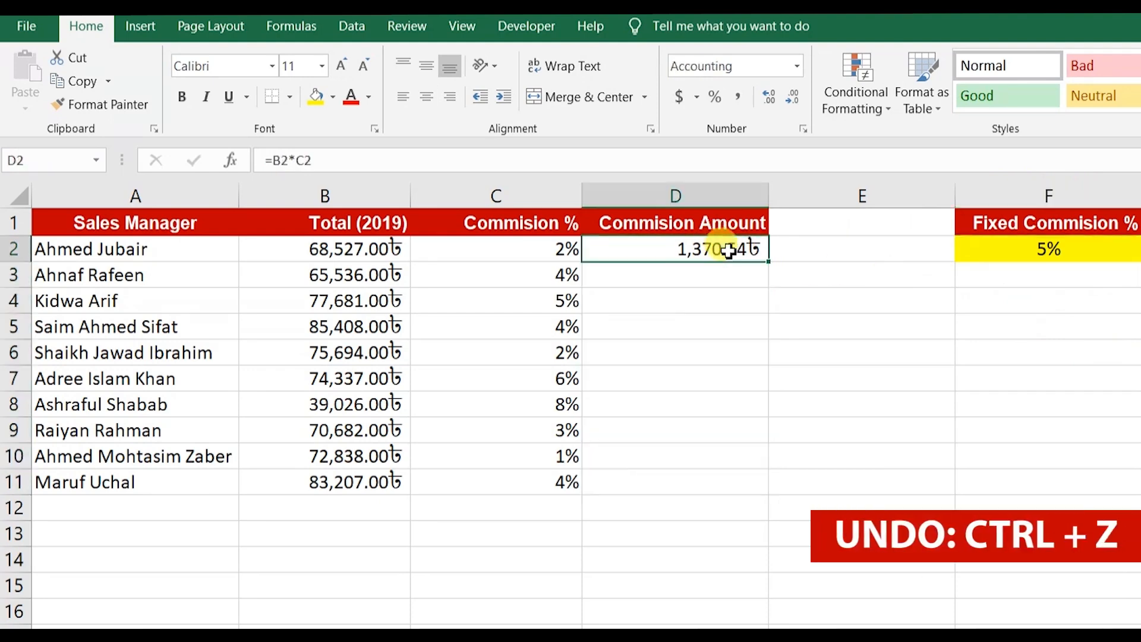
key(ctrl+z)
text(=)
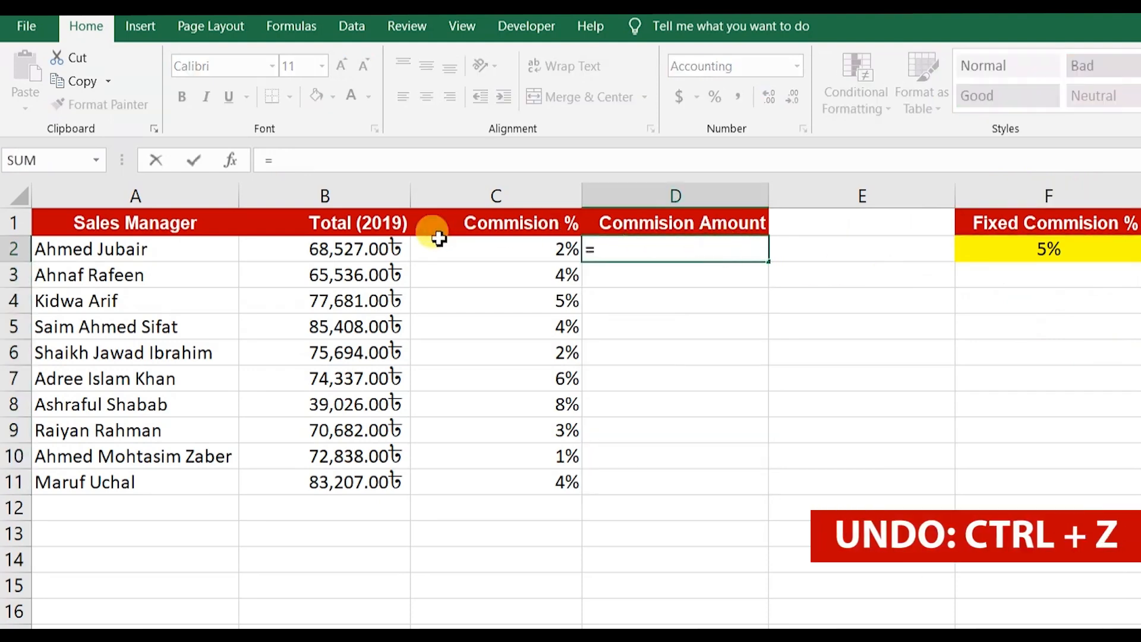
click(339, 248)
text(*)
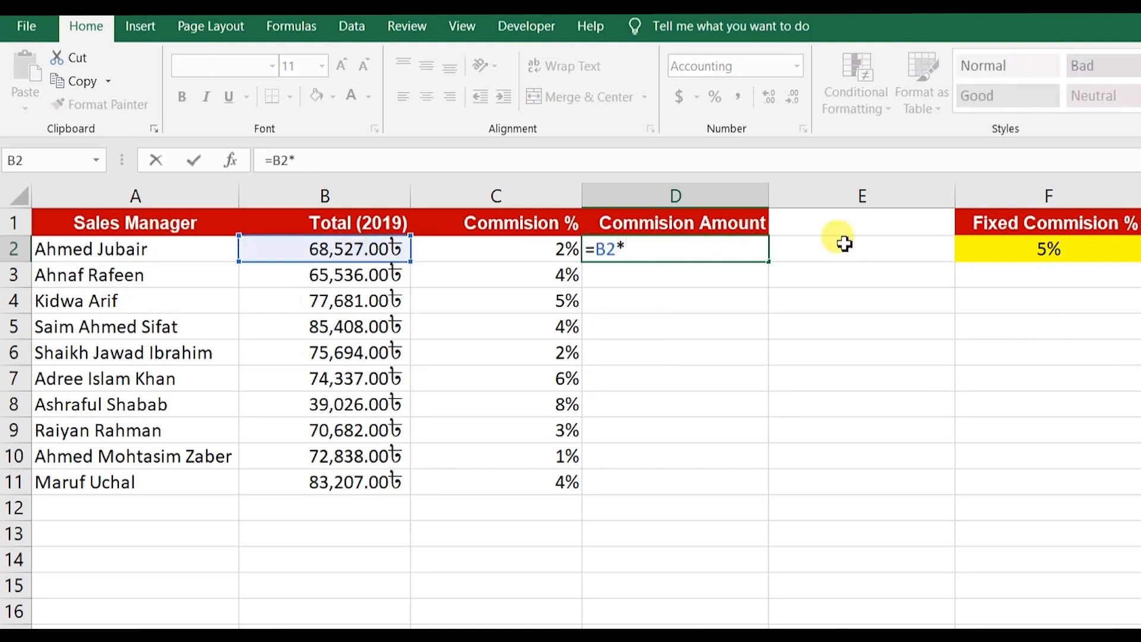
click(990, 249)
key(Return)
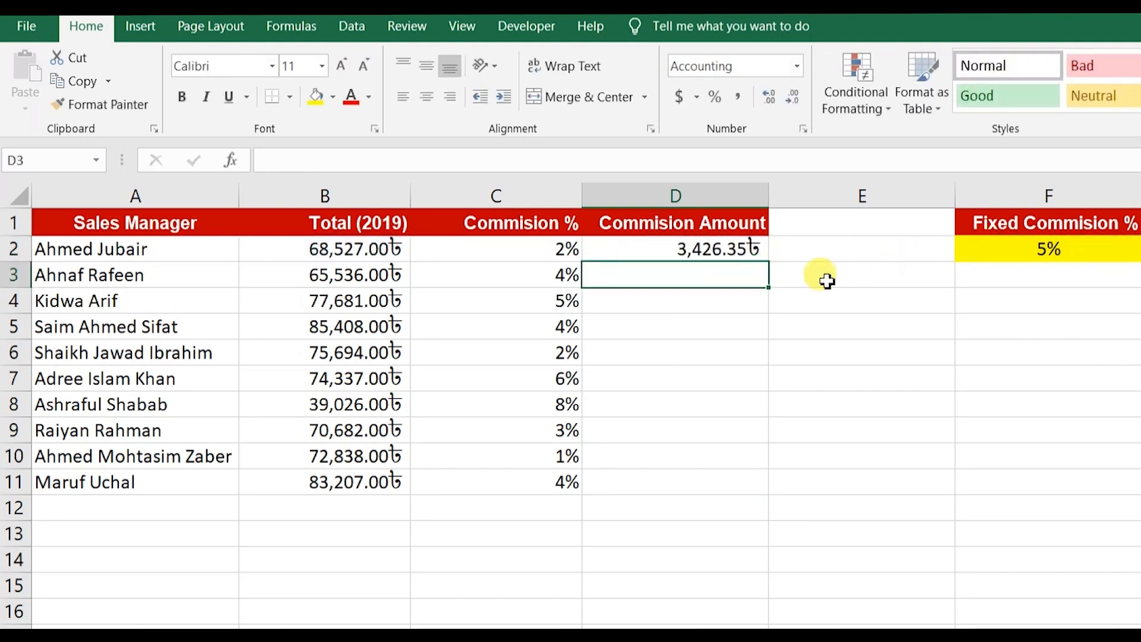
click(760, 254)
double_click(766, 260)
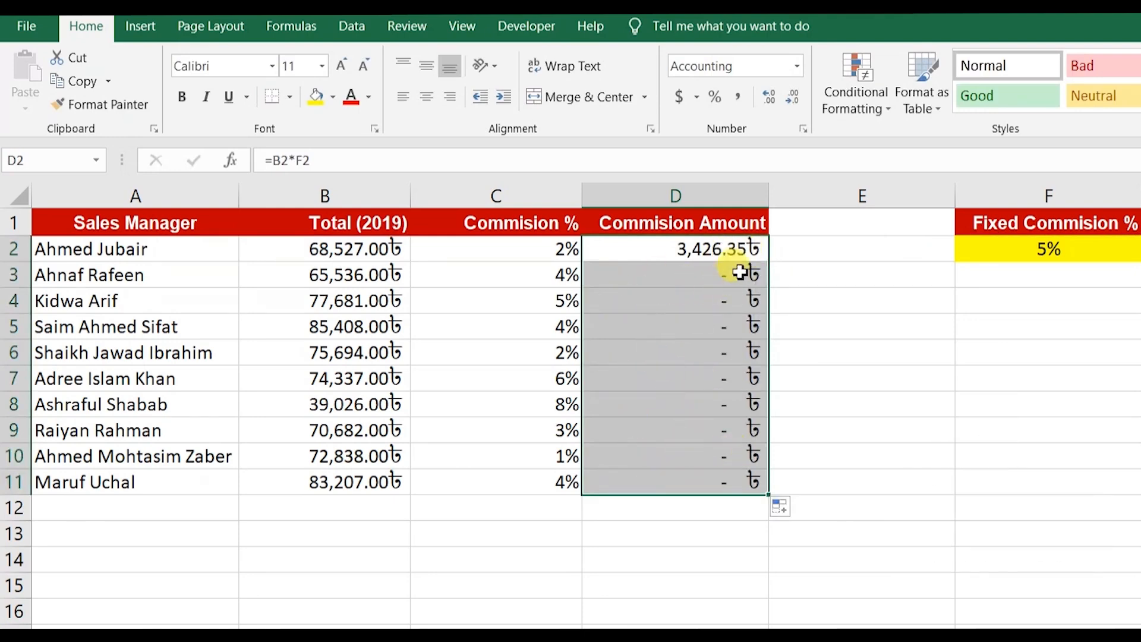
Step: Inspect the formulas in D2 through D8, which point at empty cells F3–F8
double_click(740, 249)
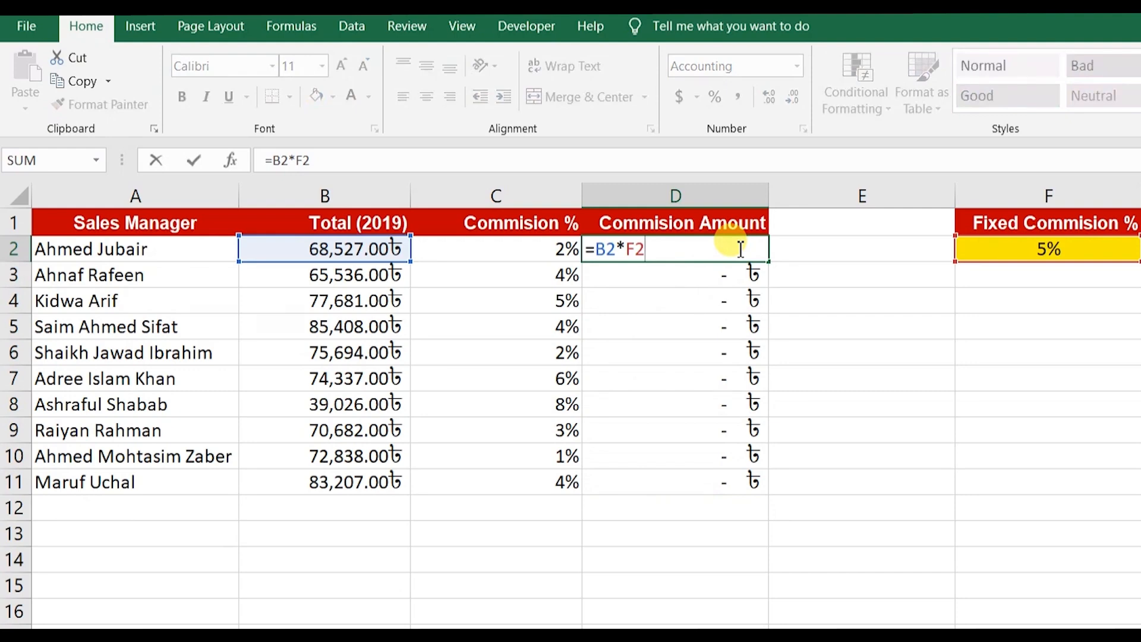
double_click(738, 272)
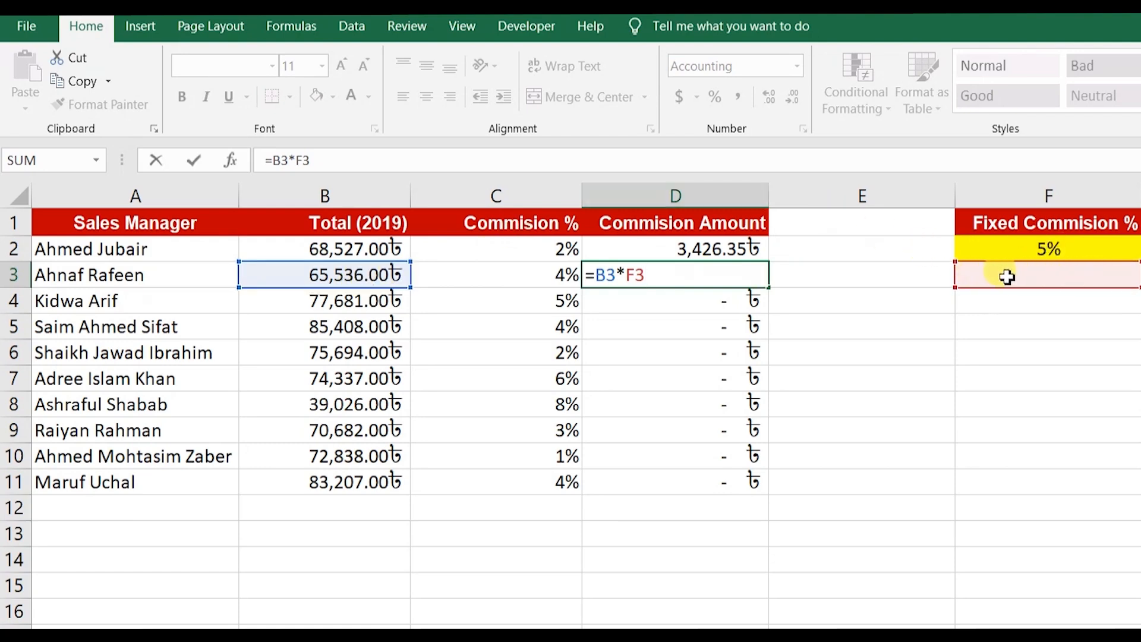
double_click(726, 302)
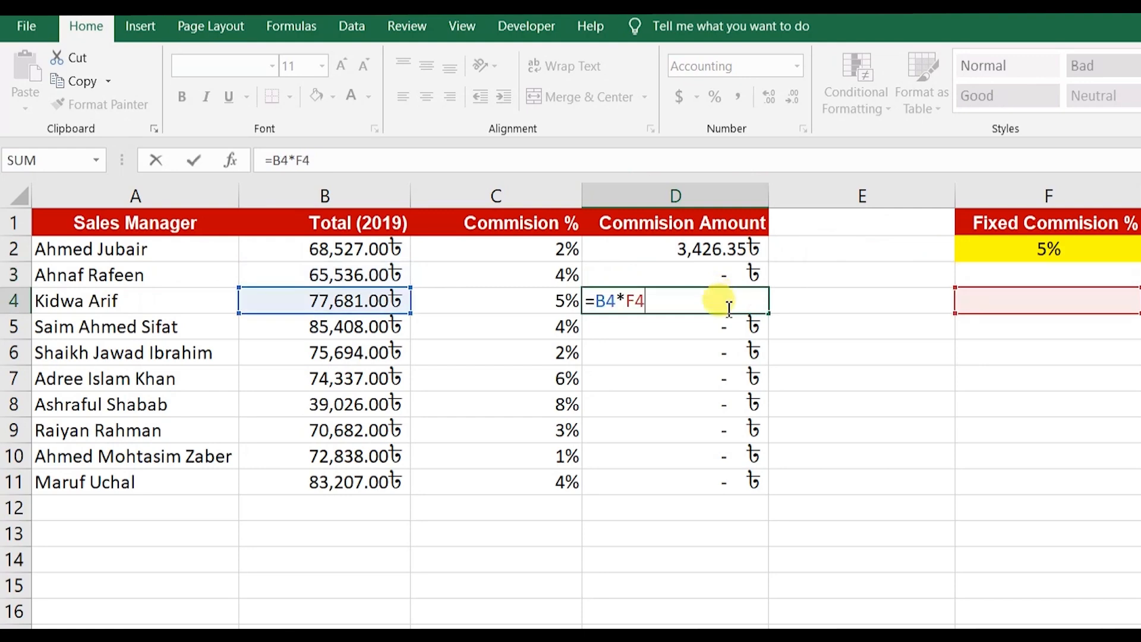
double_click(729, 325)
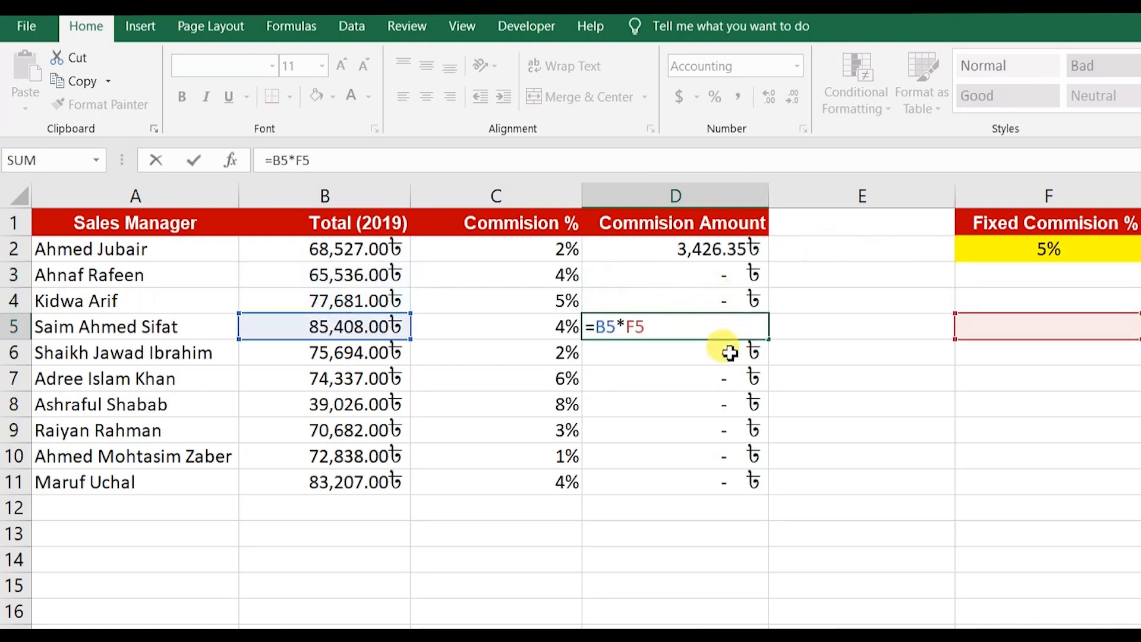
double_click(731, 352)
double_click(727, 378)
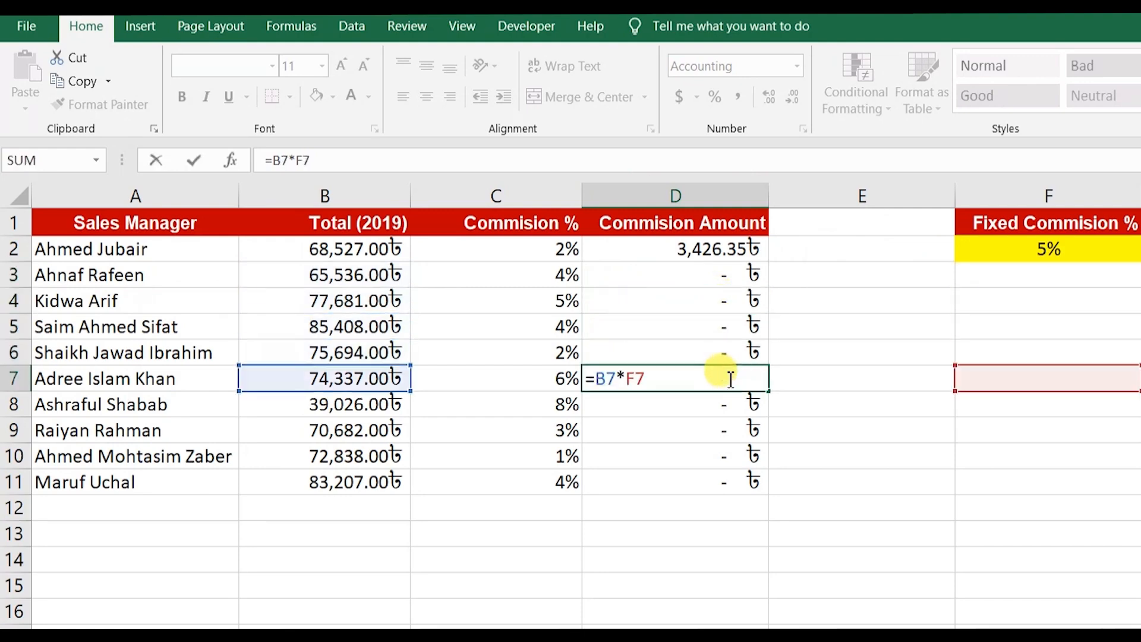
double_click(728, 406)
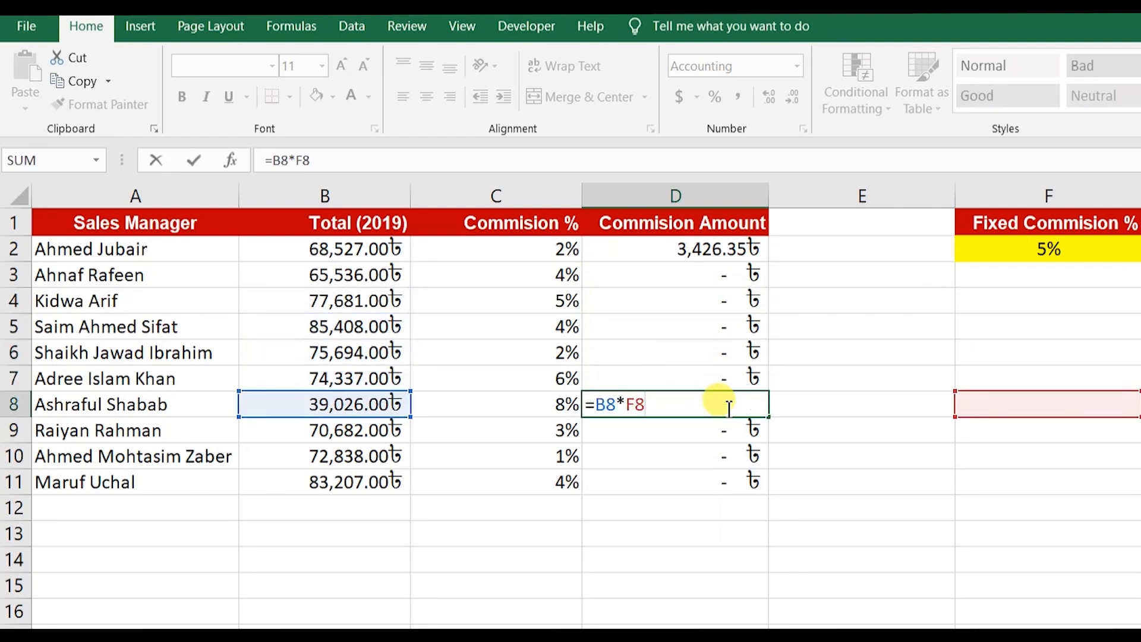
click(730, 248)
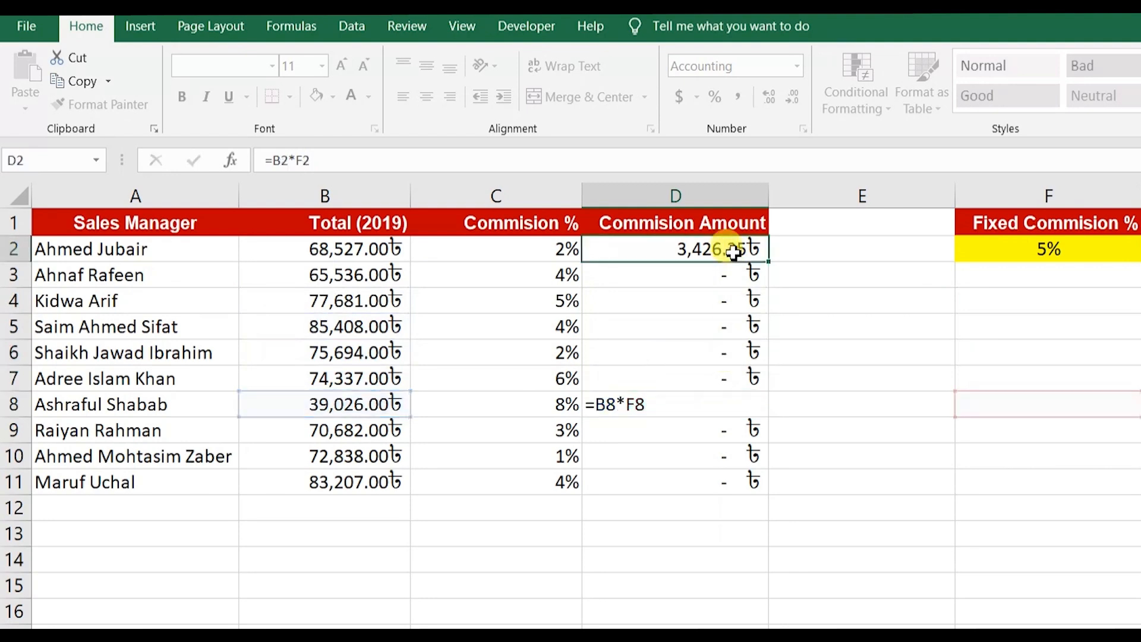
Step: Change D2 to =B2*$F$2 and fill it down to D11
click(988, 253)
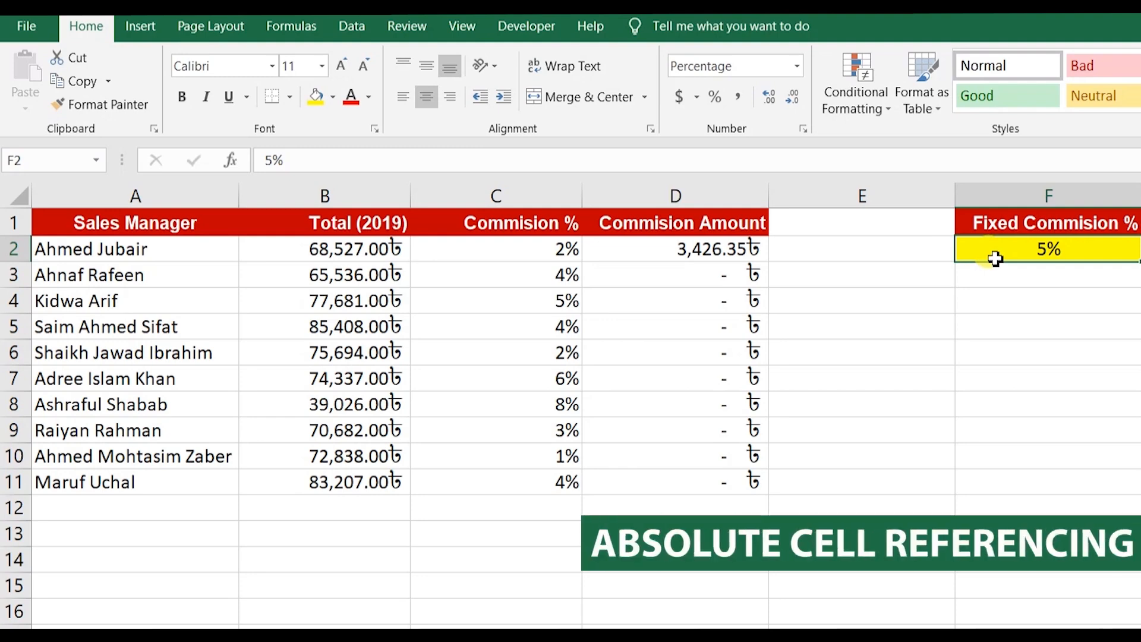
click(735, 256)
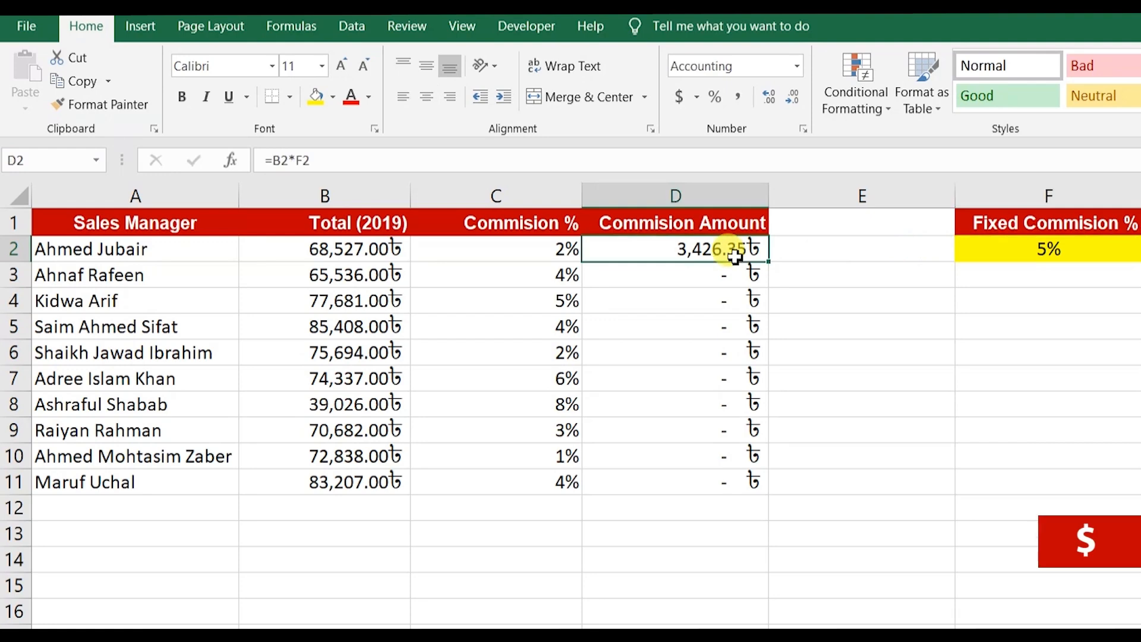
double_click(735, 251)
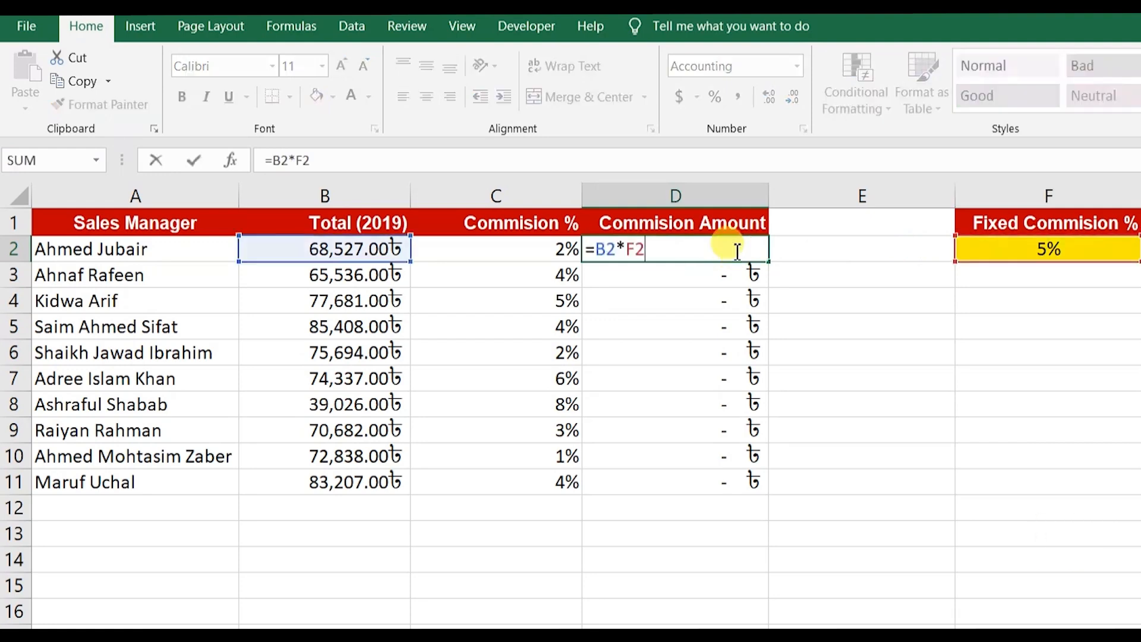
click(629, 250)
text($)
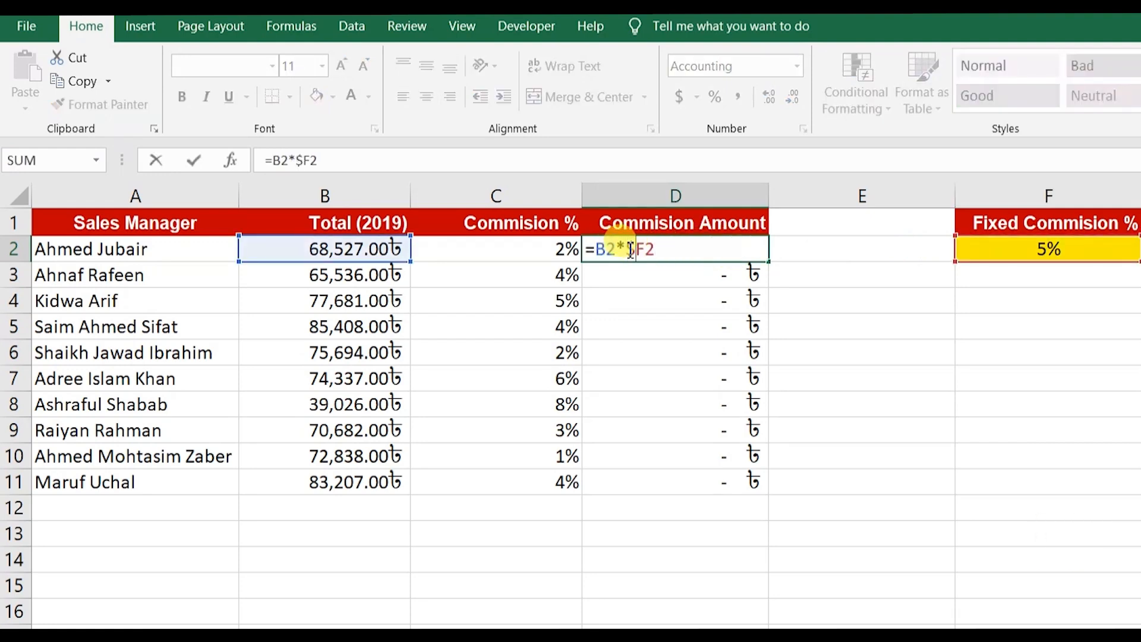
click(646, 249)
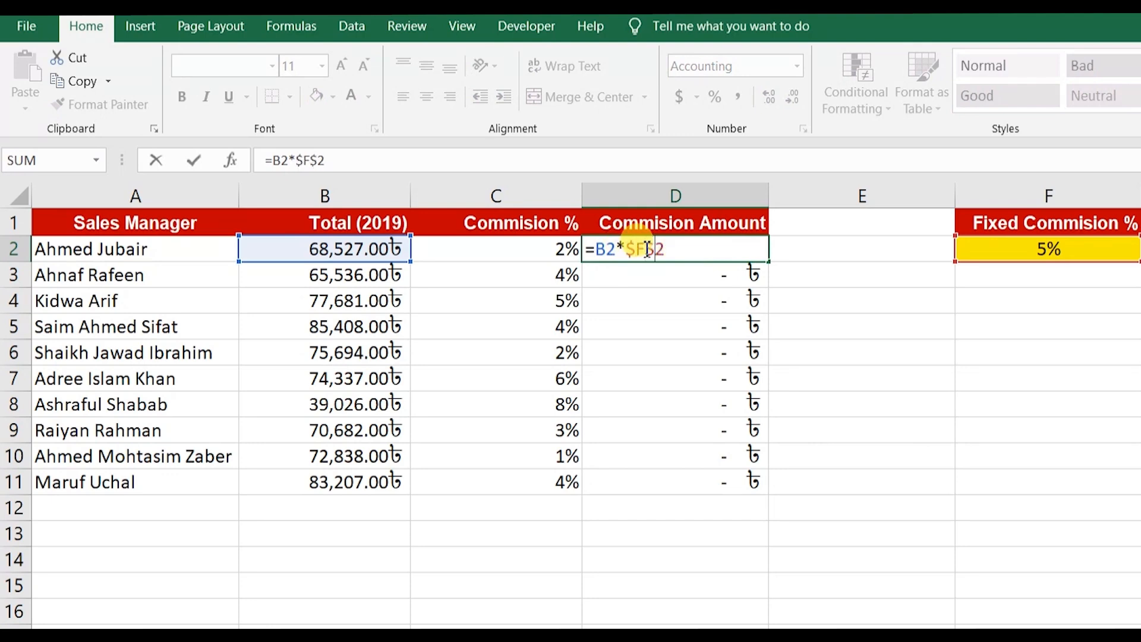
text($)
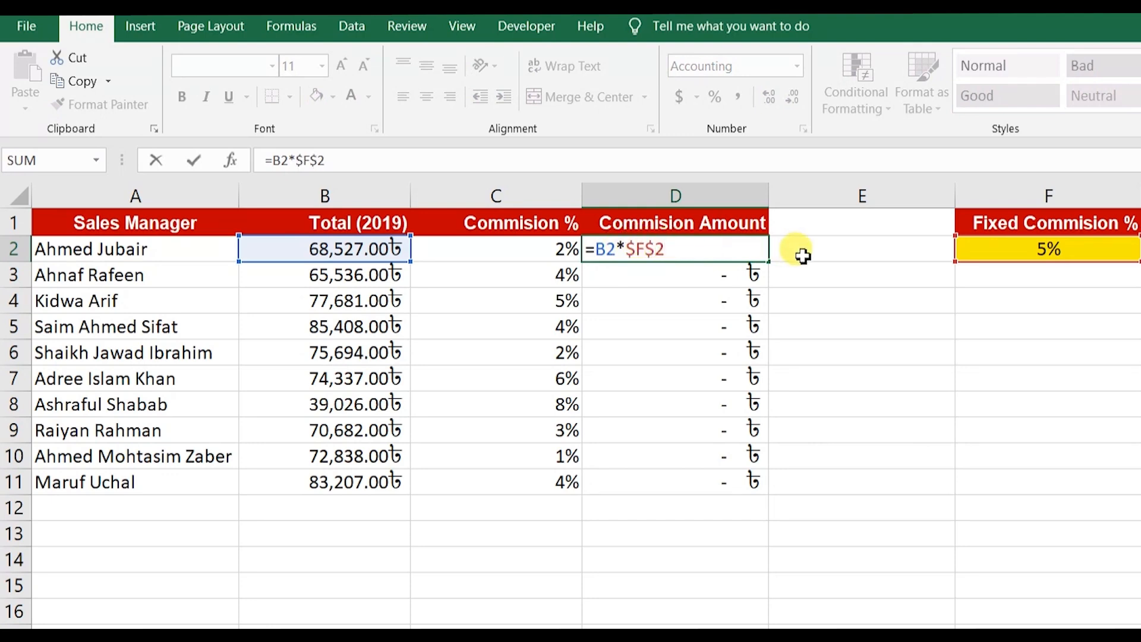
key(Return)
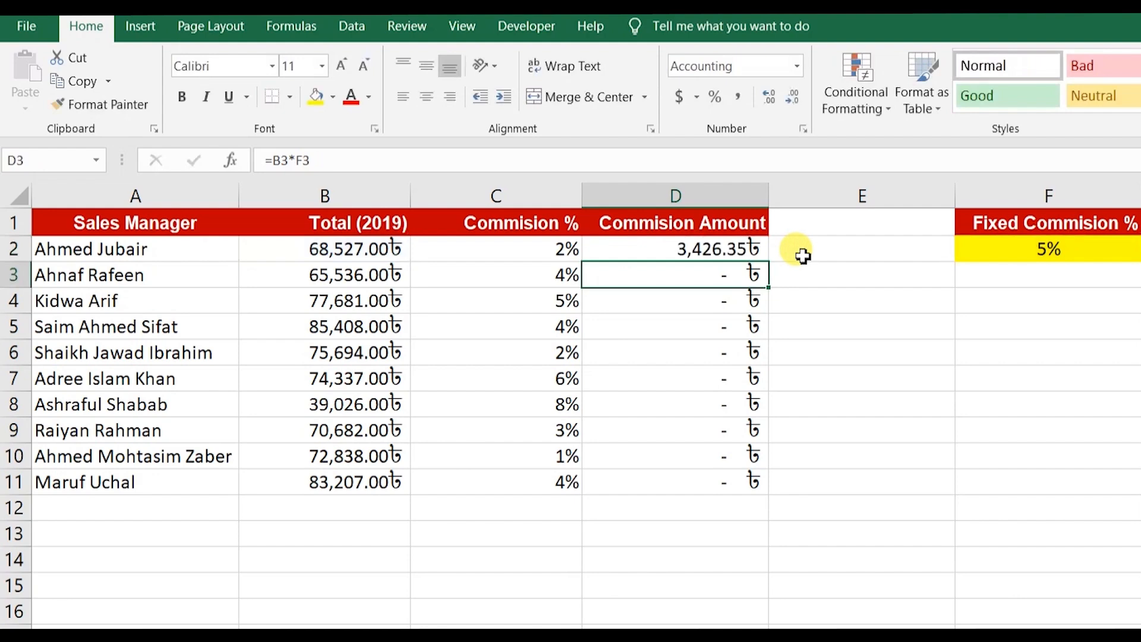
click(741, 249)
double_click(768, 262)
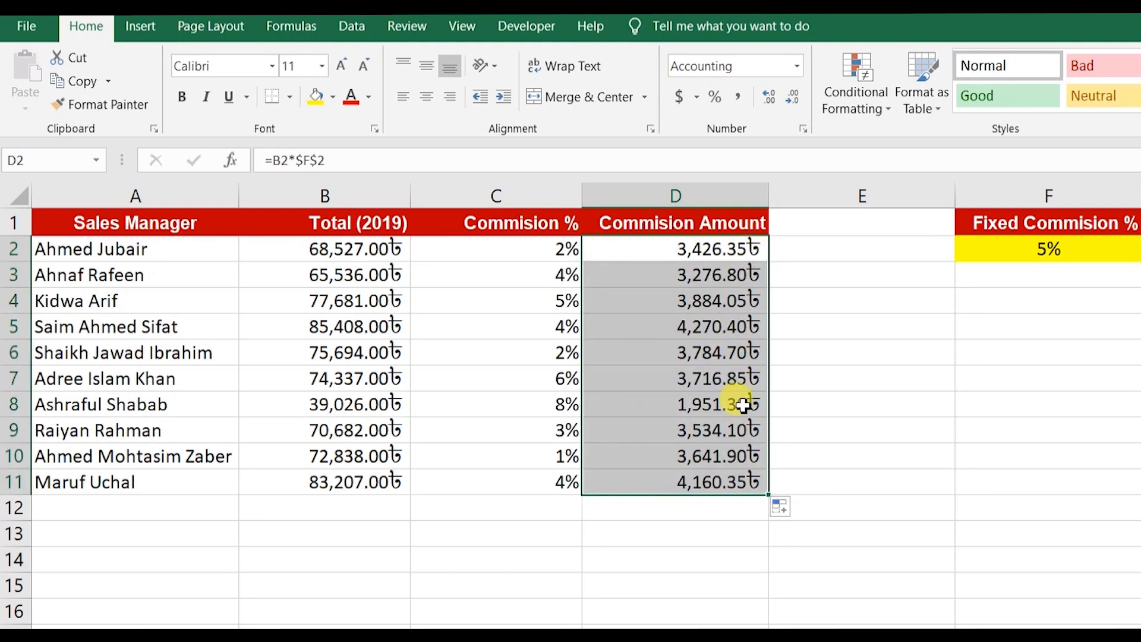
double_click(743, 272)
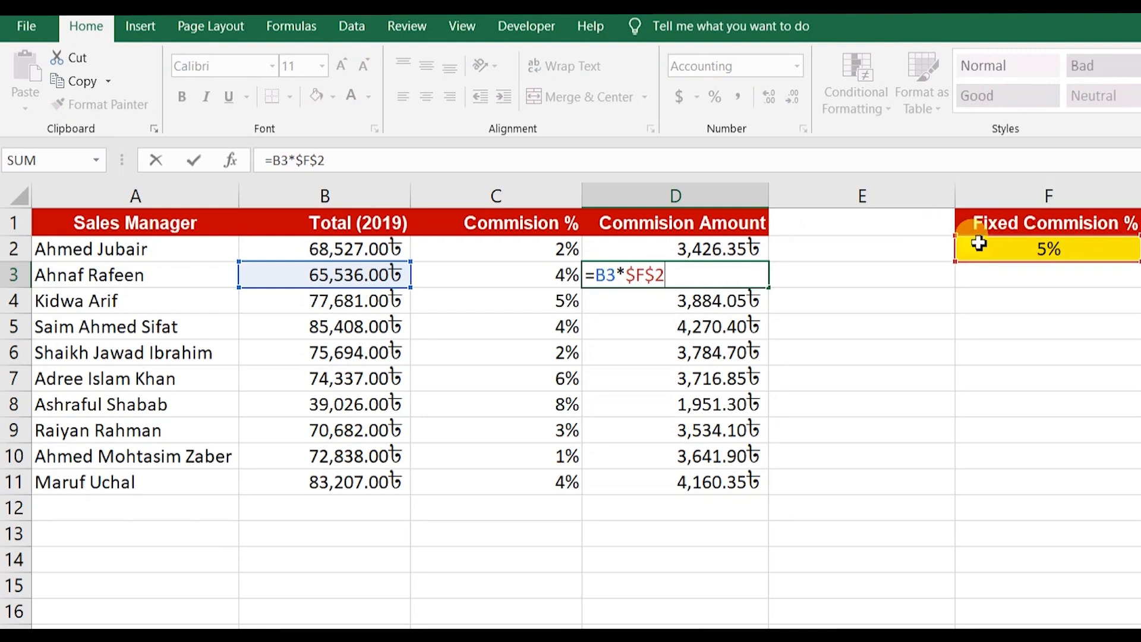
Step: Check that the formulas in D3 through D9 all use the locked $F$2 rate
key(Return)
double_click(718, 301)
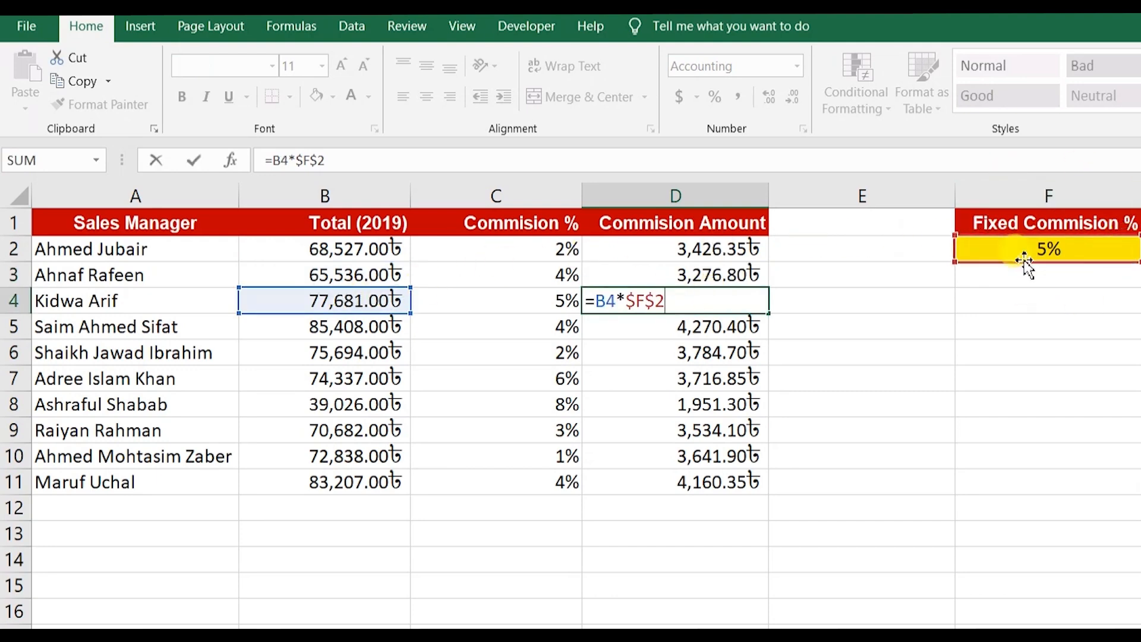
key(Return)
double_click(741, 326)
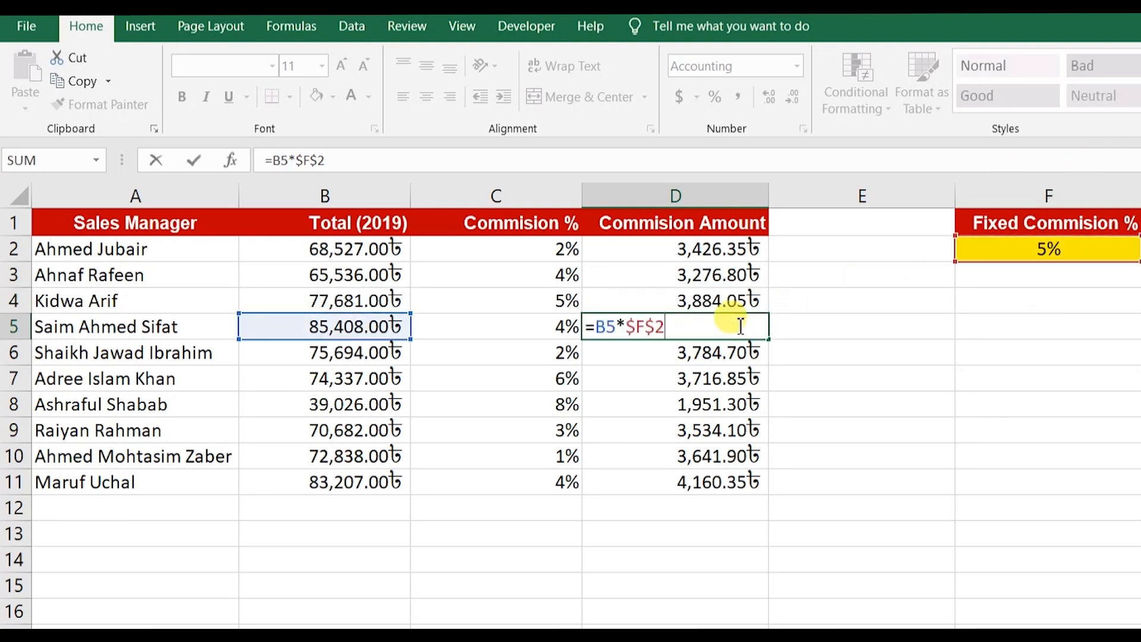
key(Return)
double_click(737, 345)
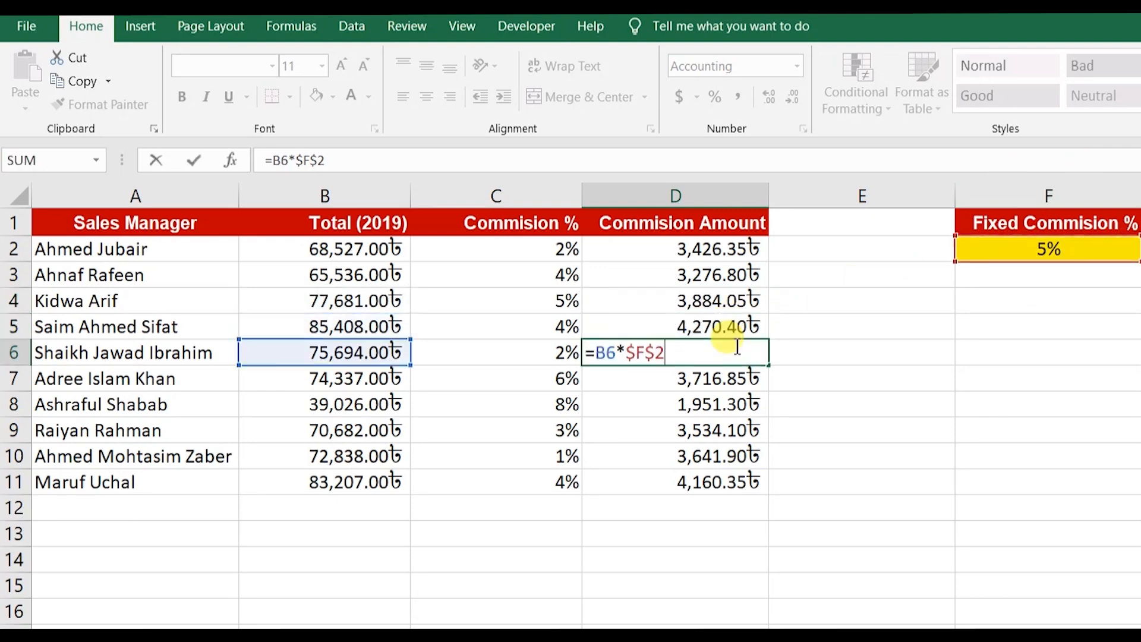
key(Return)
double_click(733, 384)
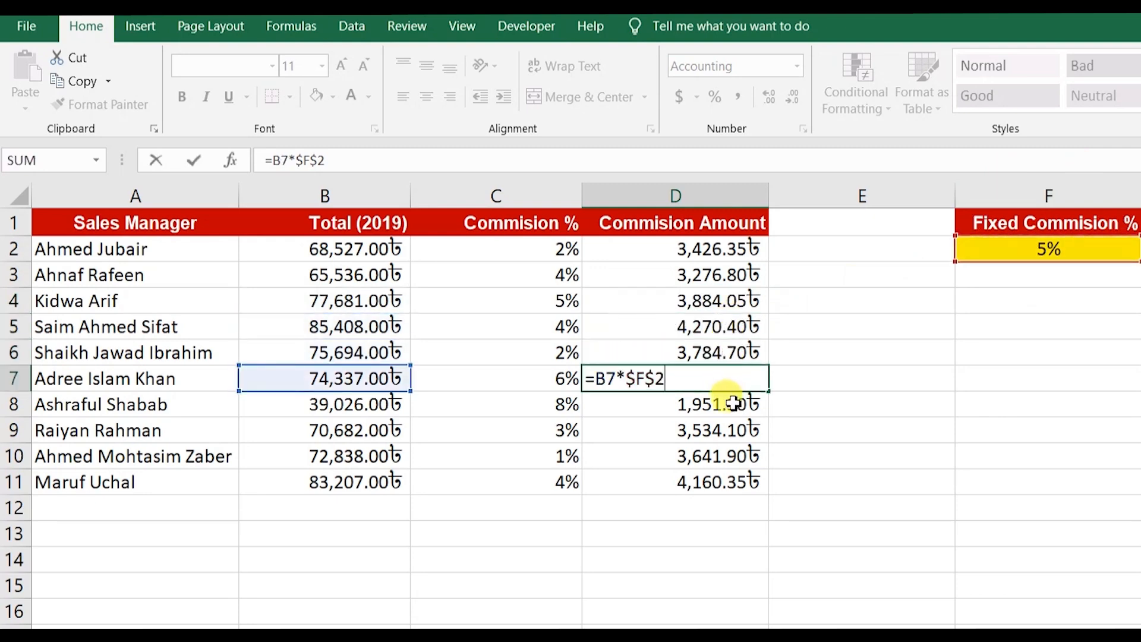
key(Return)
double_click(735, 403)
key(Return)
double_click(736, 424)
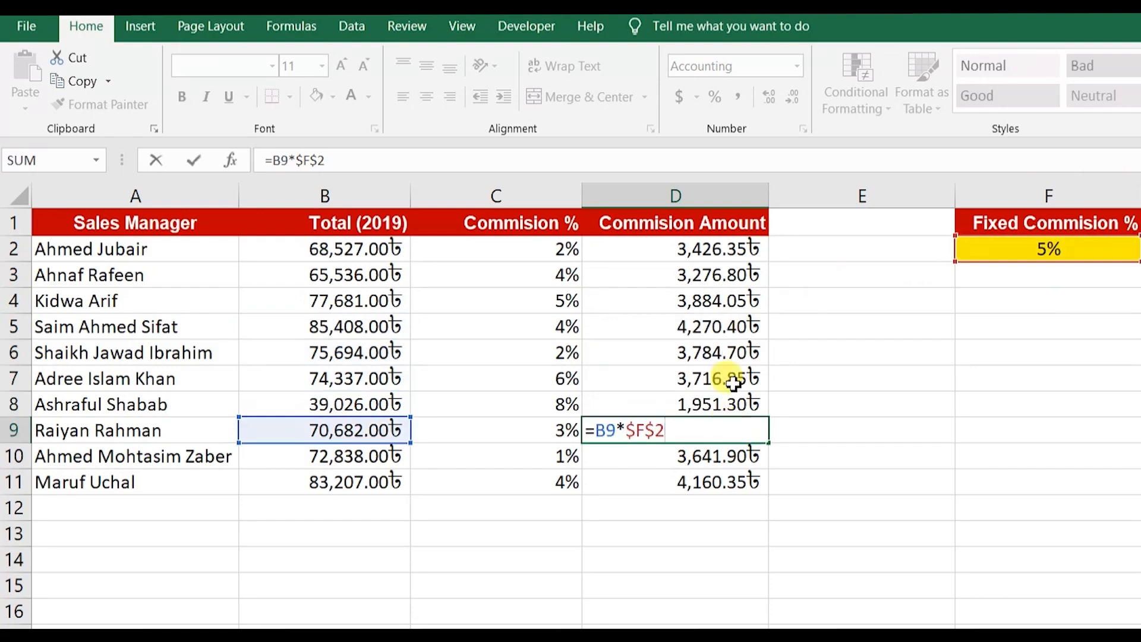
key(Return)
click(728, 247)
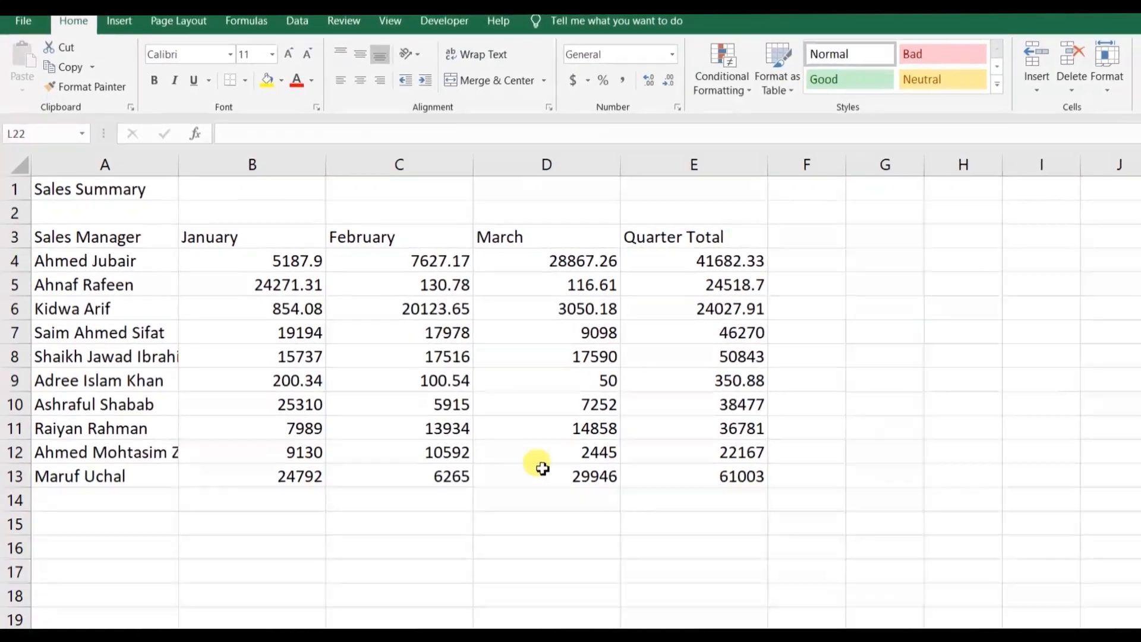
click(165, 187)
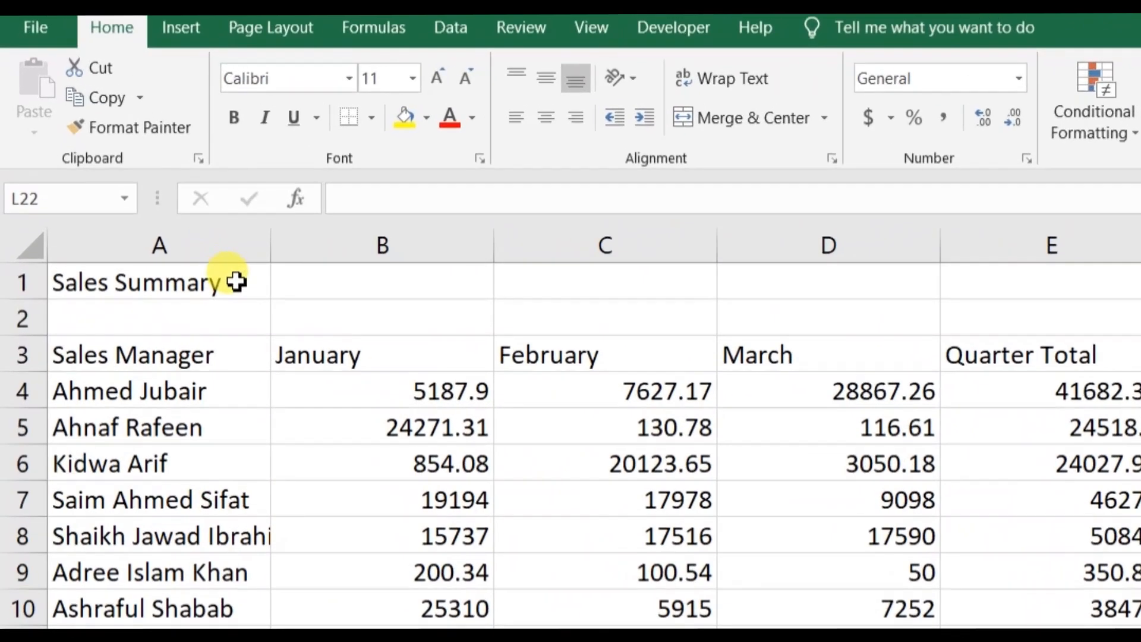
click(134, 193)
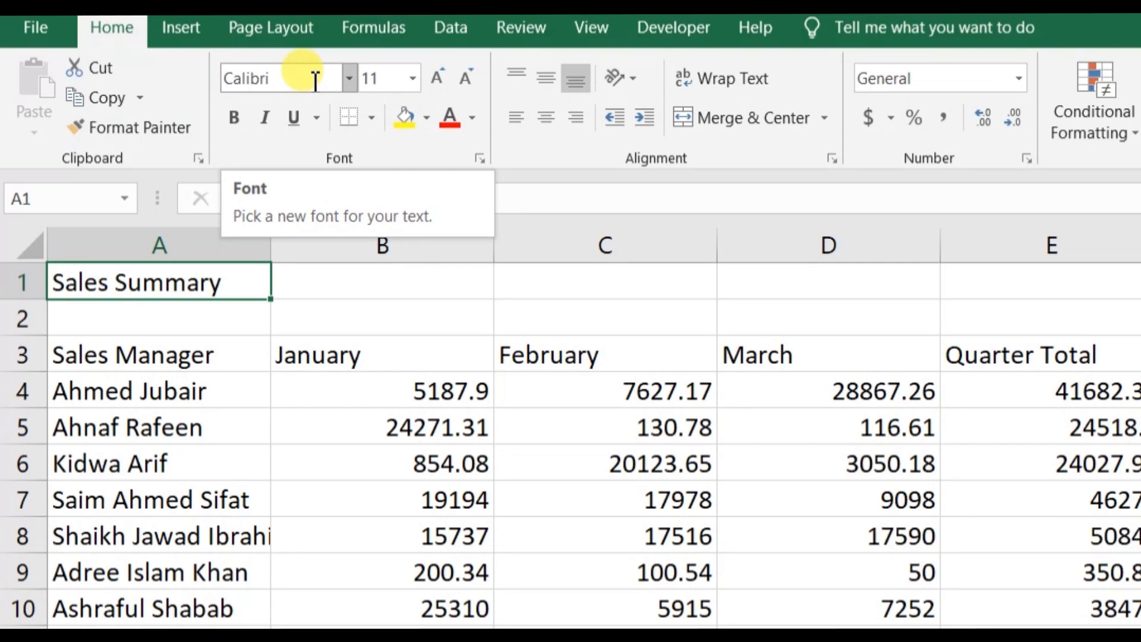
Step: Set the Sales Summary title font to Arial Black
click(348, 79)
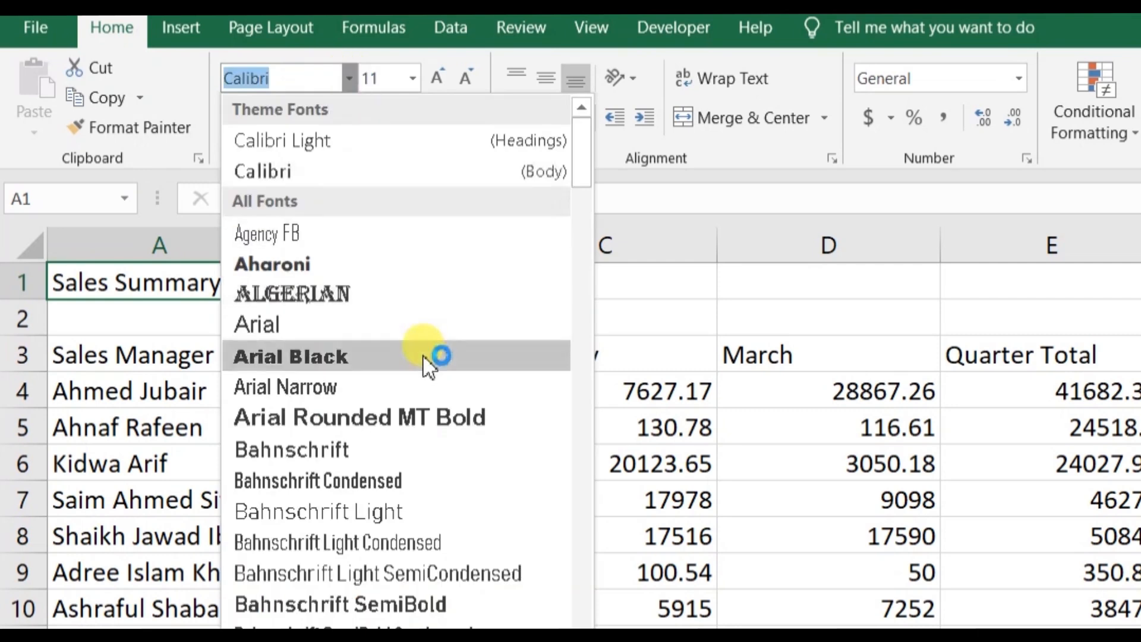
scroll(425, 362, down, 7)
scroll(429, 370, down, 11)
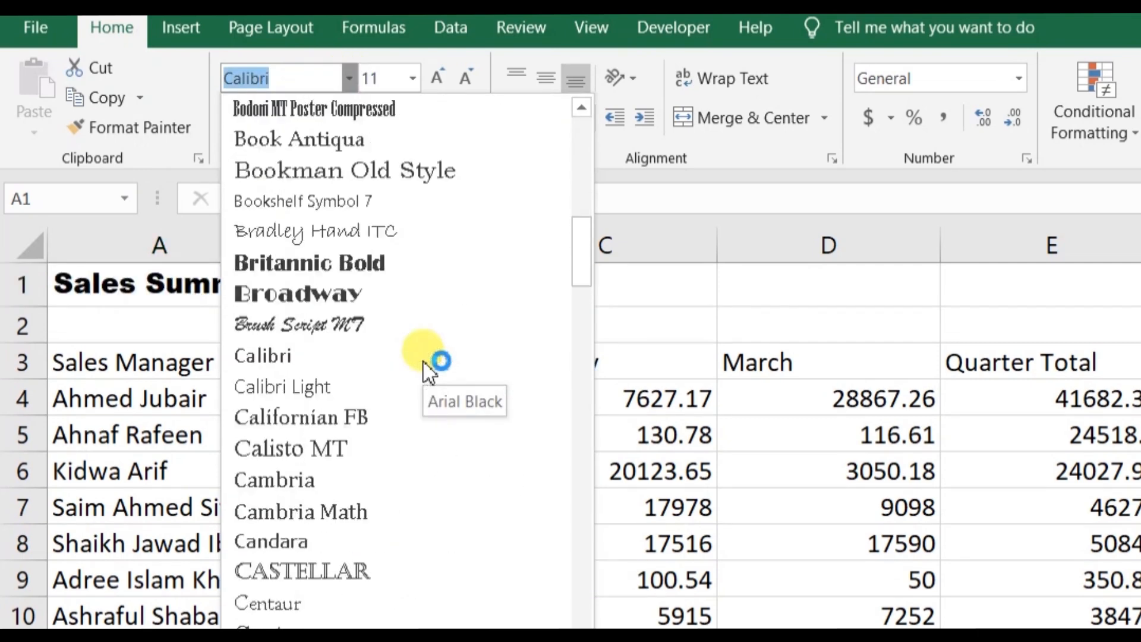
scroll(429, 370, up, 3)
scroll(425, 365, up, 15)
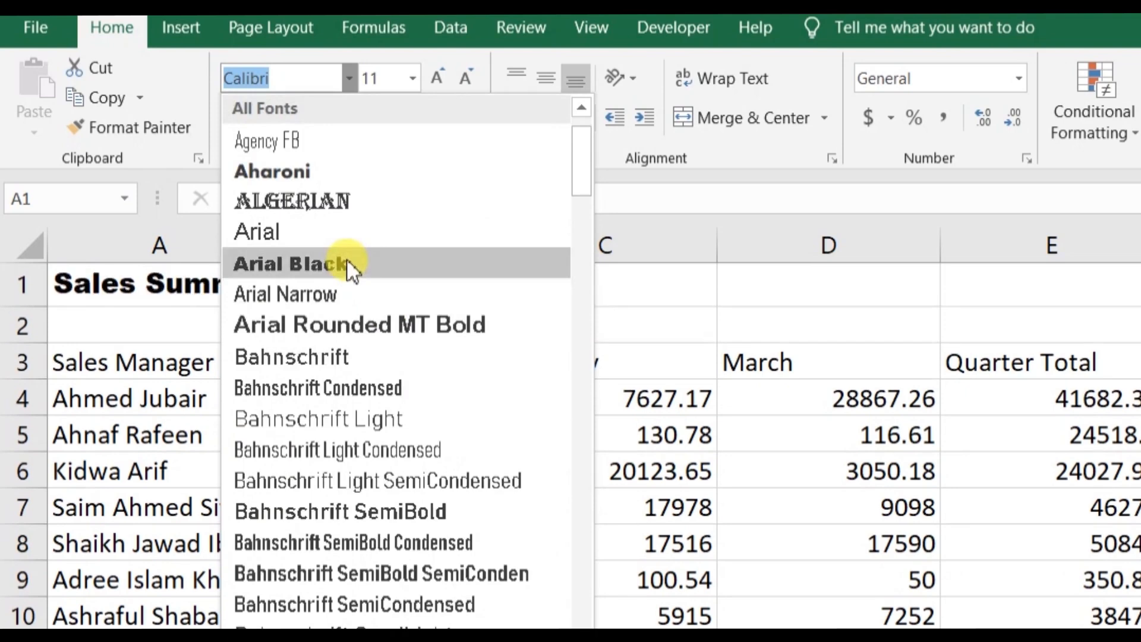
click(347, 259)
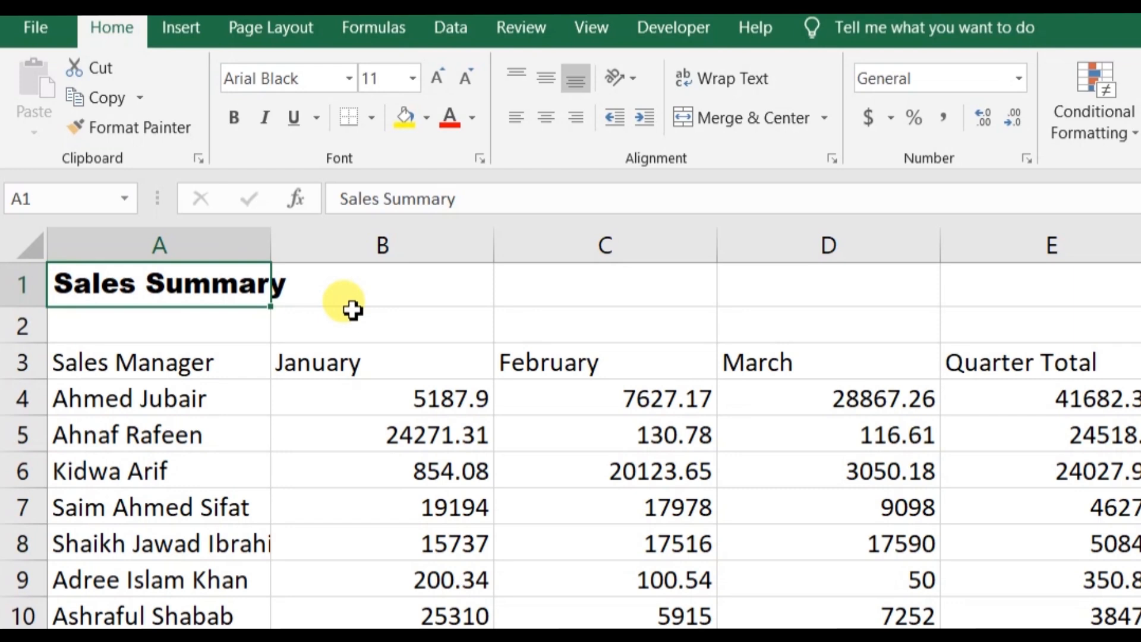
Step: Size the title at 36, then step it down to 22 pt
click(413, 83)
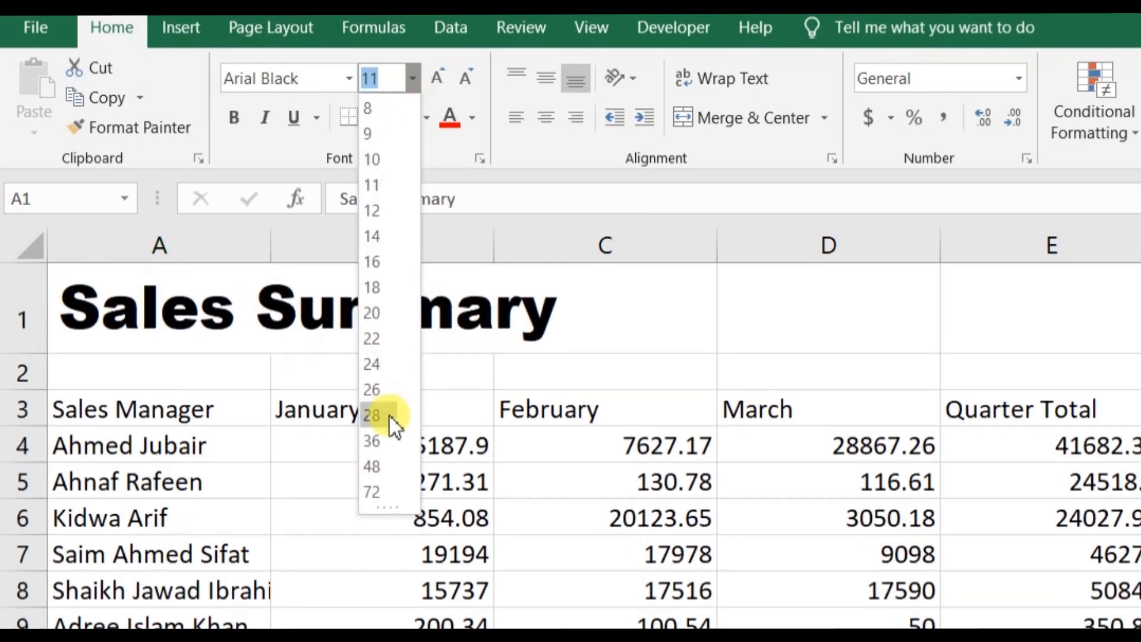
click(373, 440)
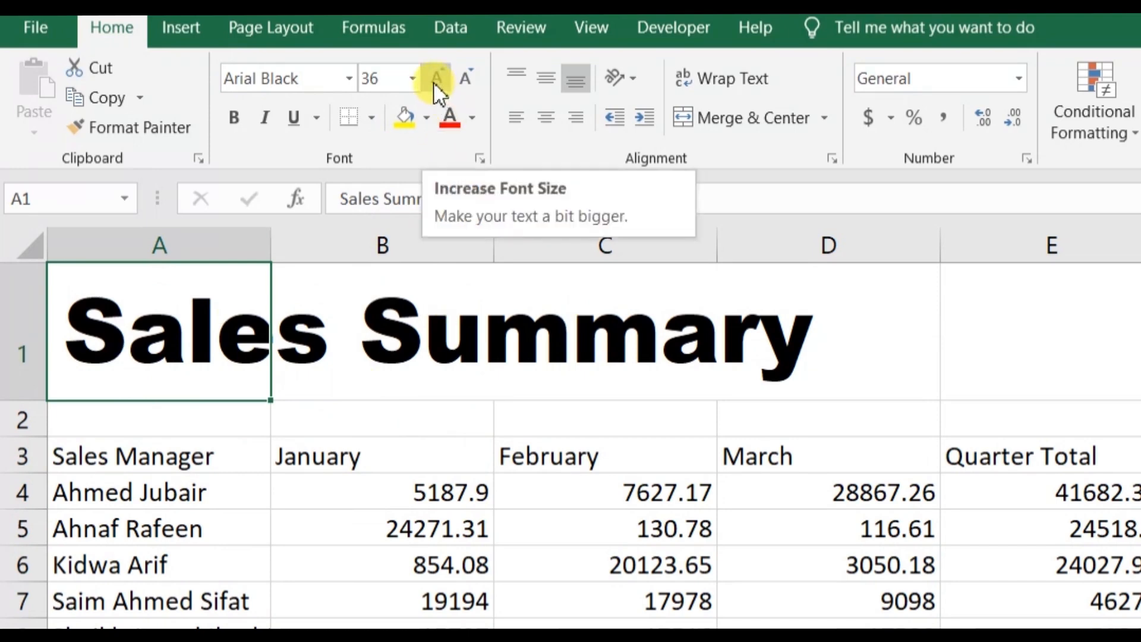
click(469, 76)
click(469, 76)
click(468, 76)
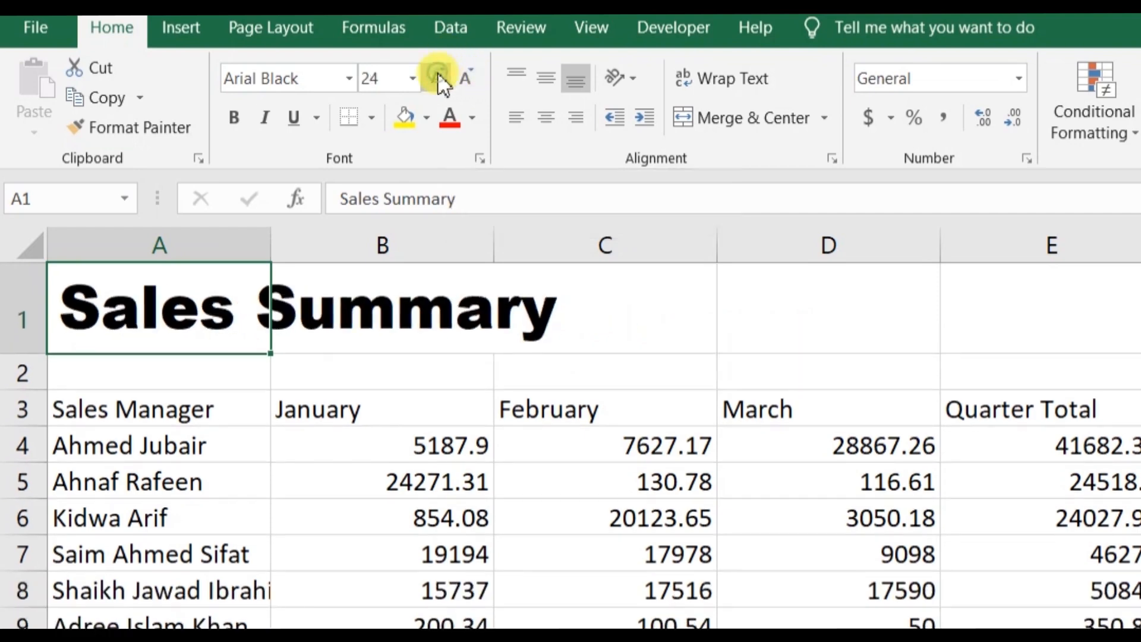
click(438, 76)
click(439, 76)
click(464, 76)
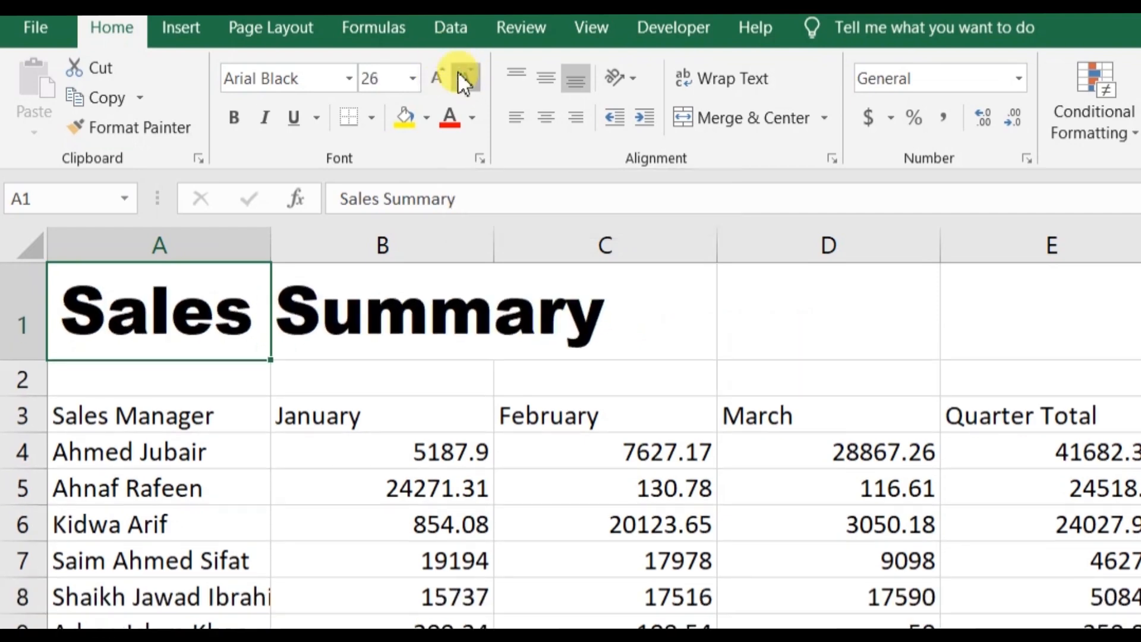
click(463, 76)
click(463, 76)
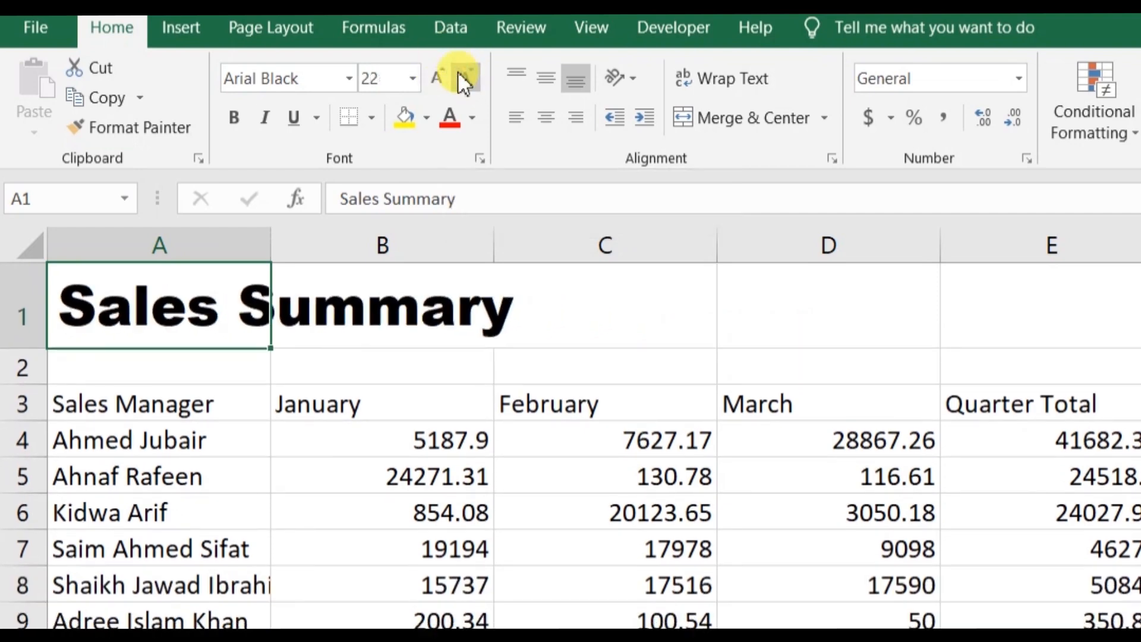
click(543, 339)
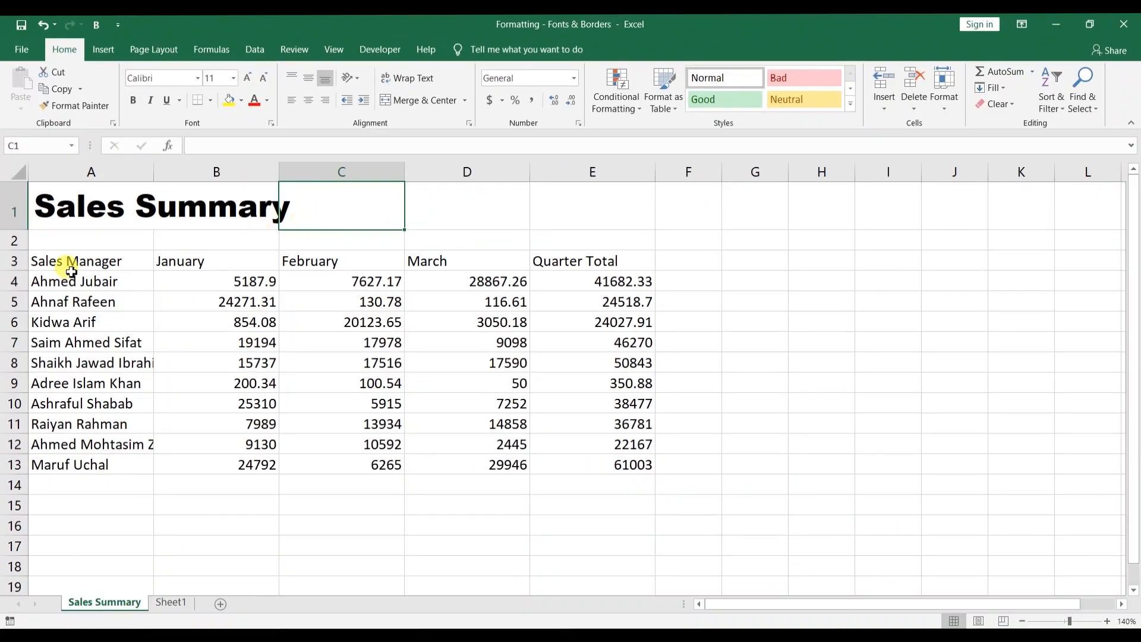
Step: Bold the headers in A3:E3, leaving italic and underline switched off
click(23, 263)
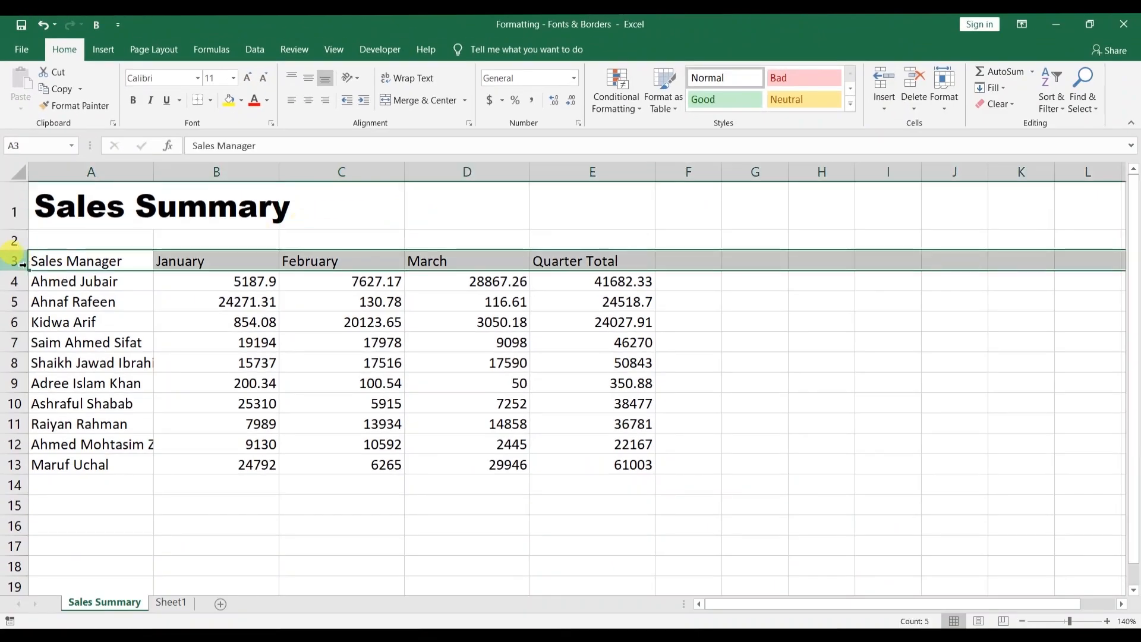
click(55, 262)
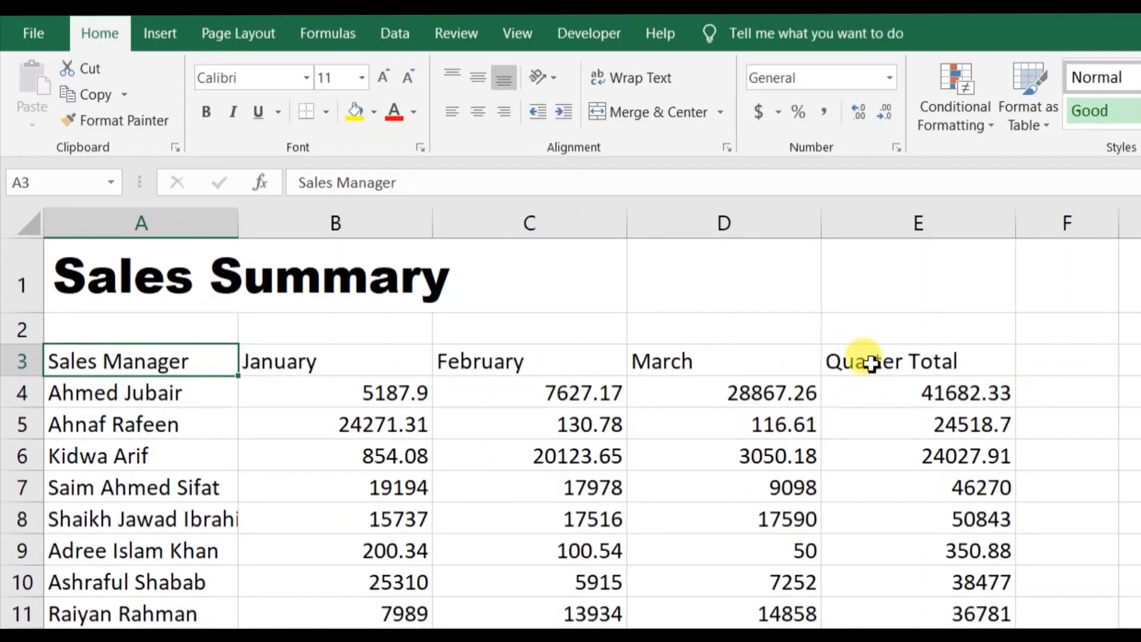
shift+click(558, 260)
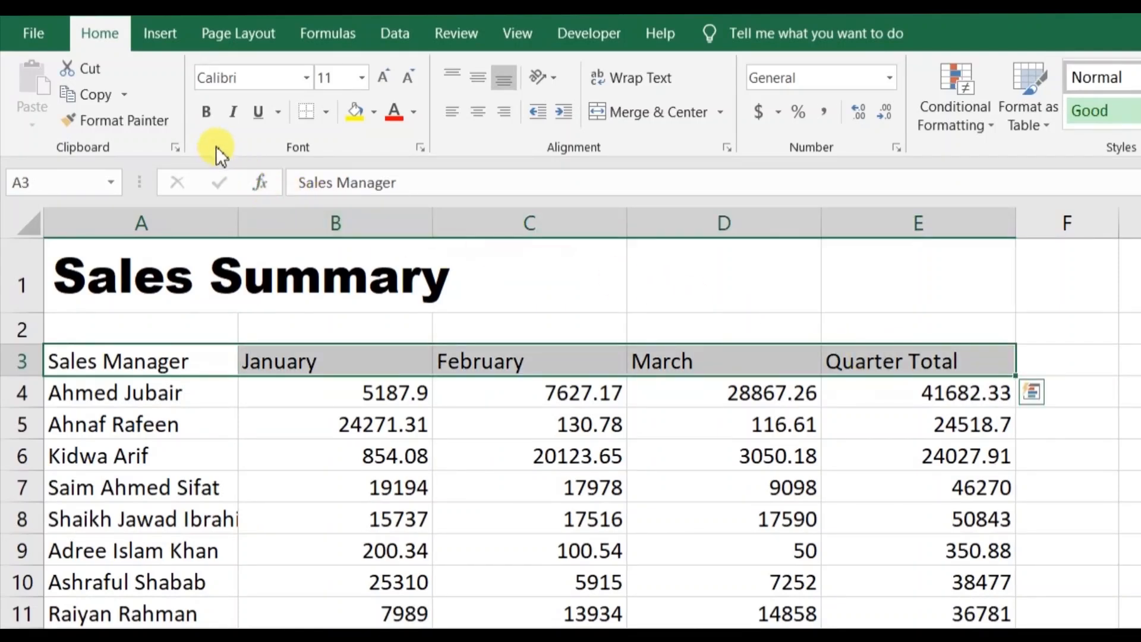
click(205, 113)
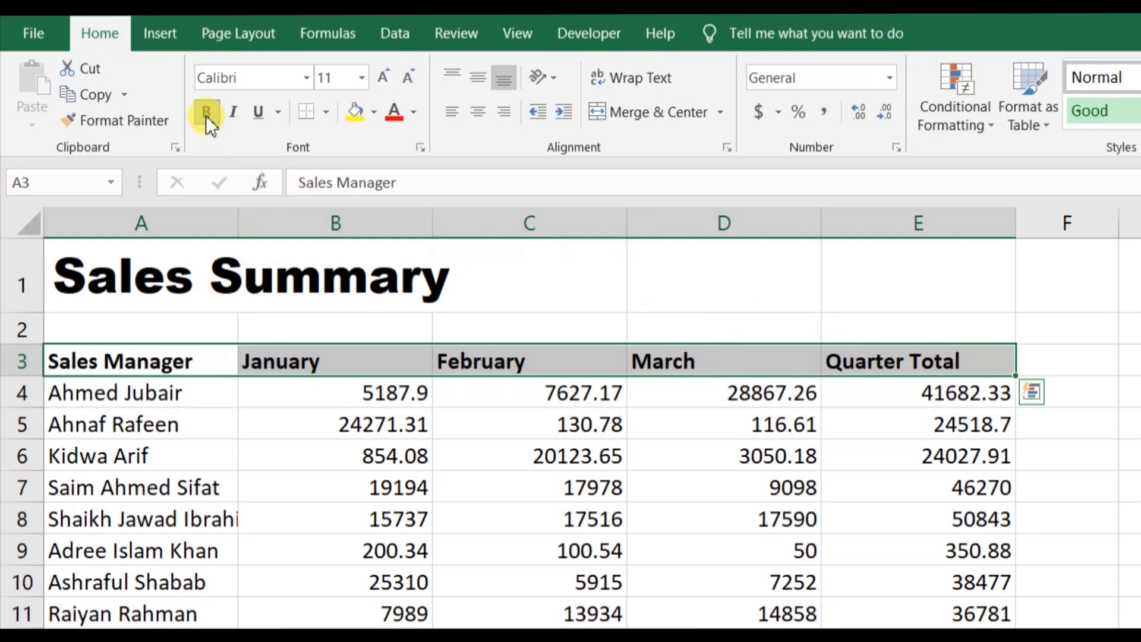
click(232, 113)
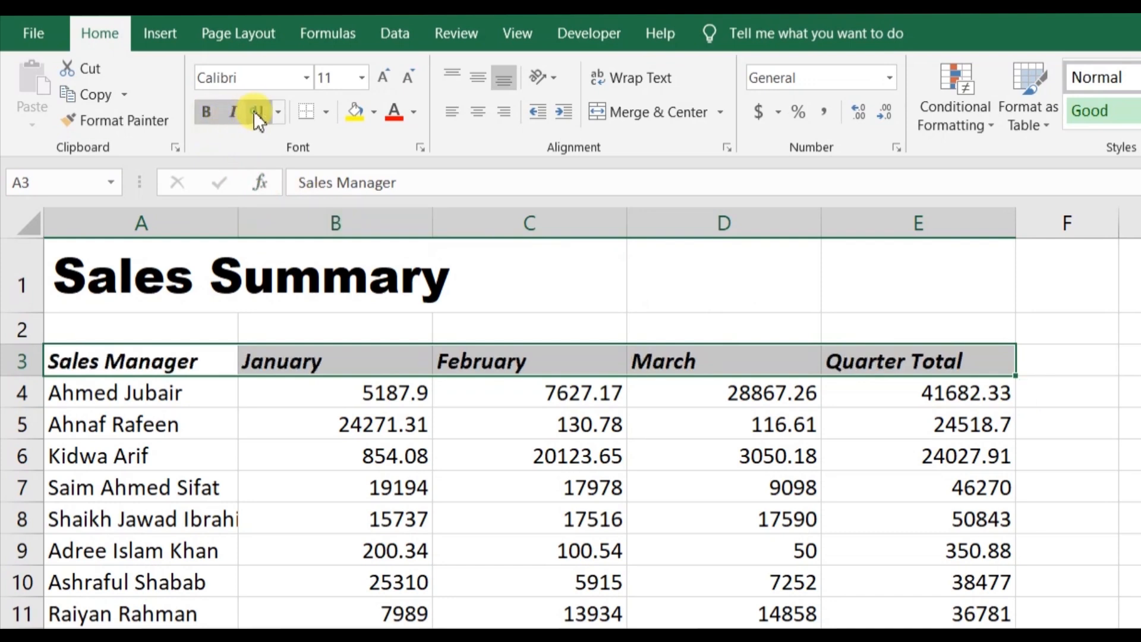
click(258, 113)
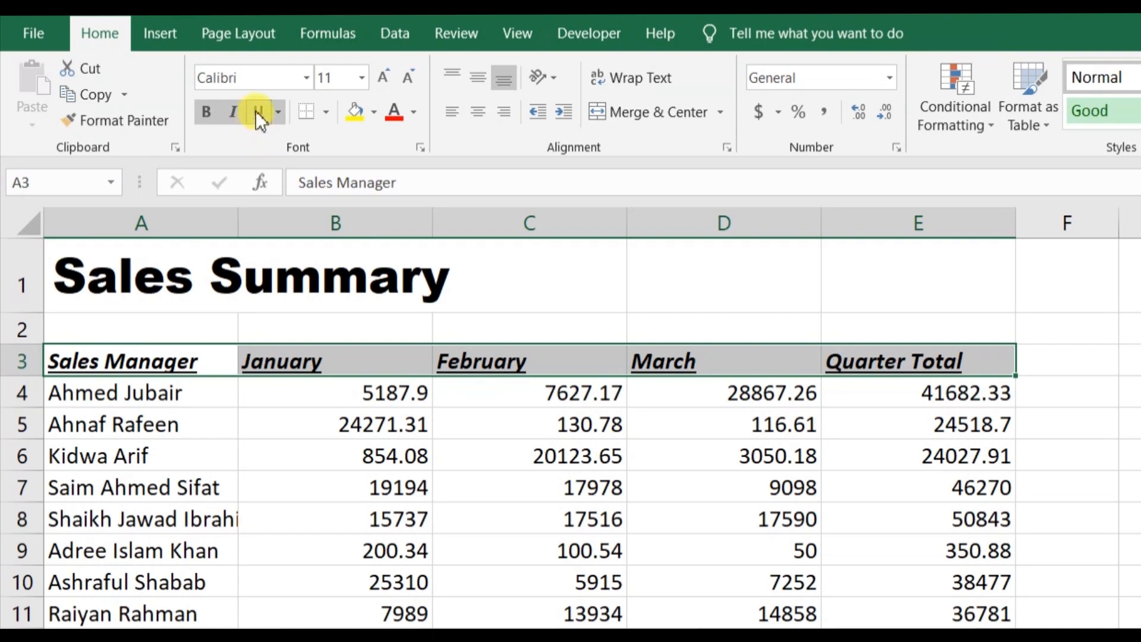
click(257, 111)
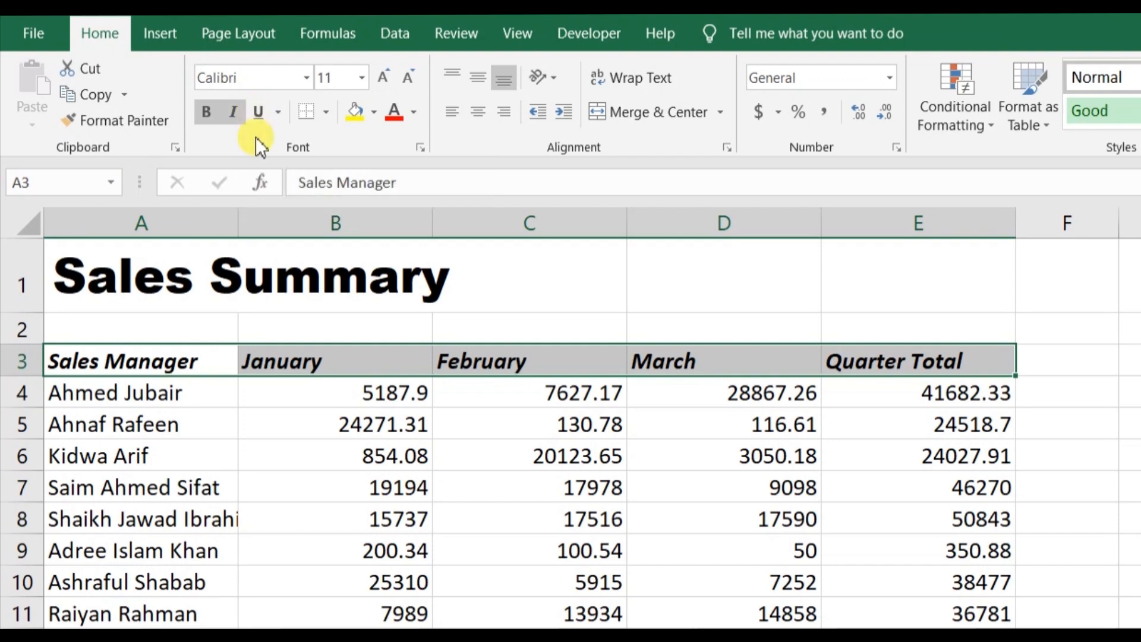
click(258, 112)
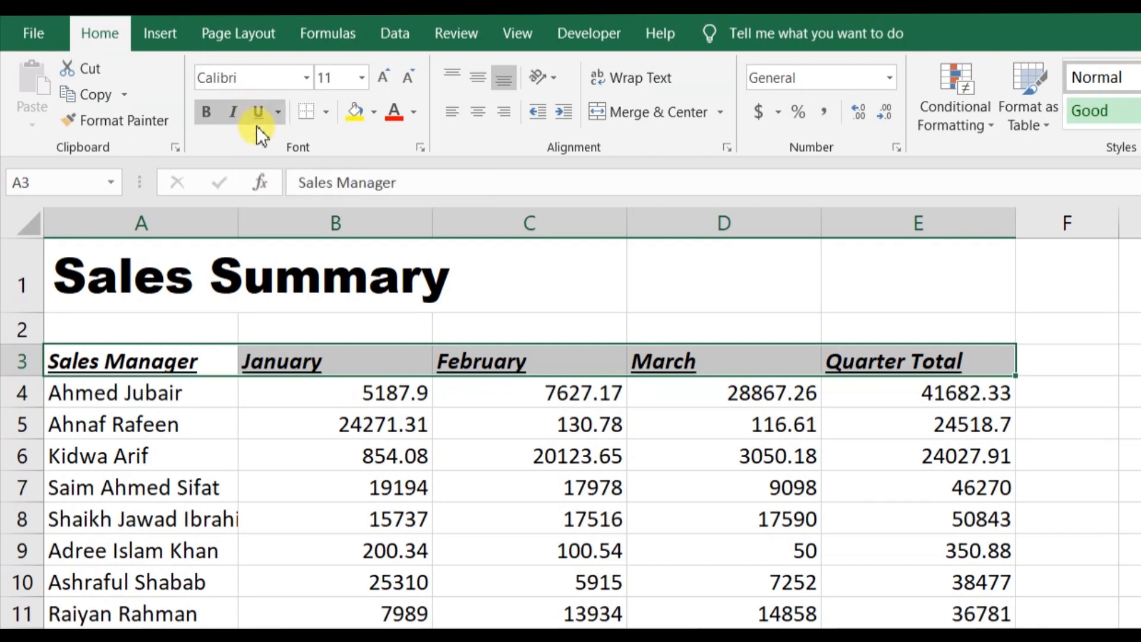
click(235, 110)
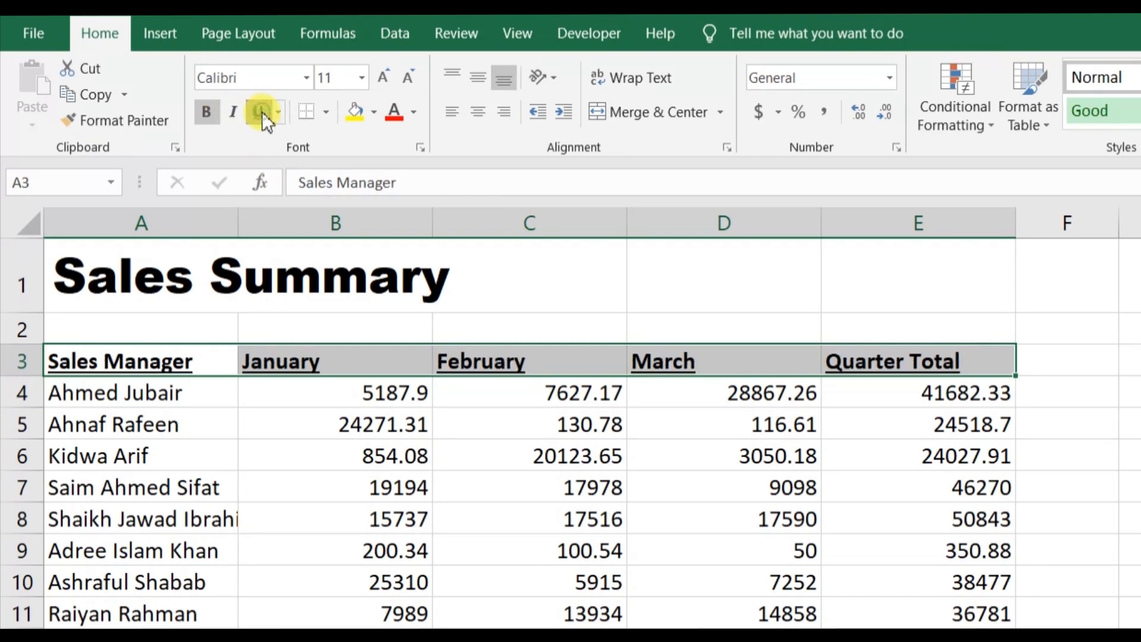
click(262, 112)
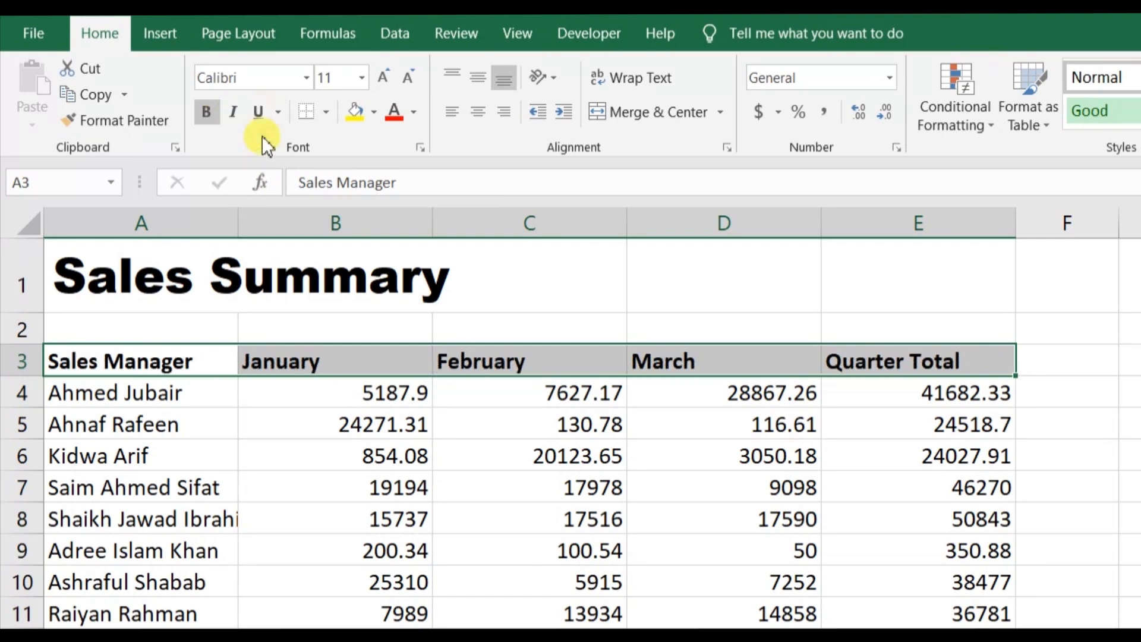
Step: Give the Sales Manager cell A3 a yellow fill and red text
click(194, 357)
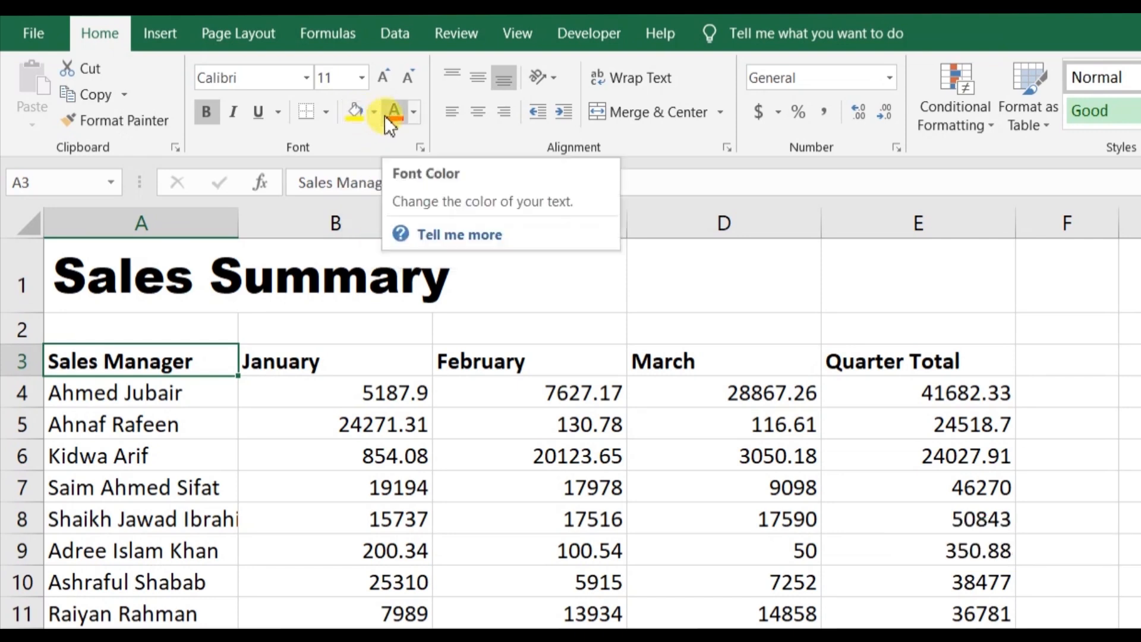
click(353, 116)
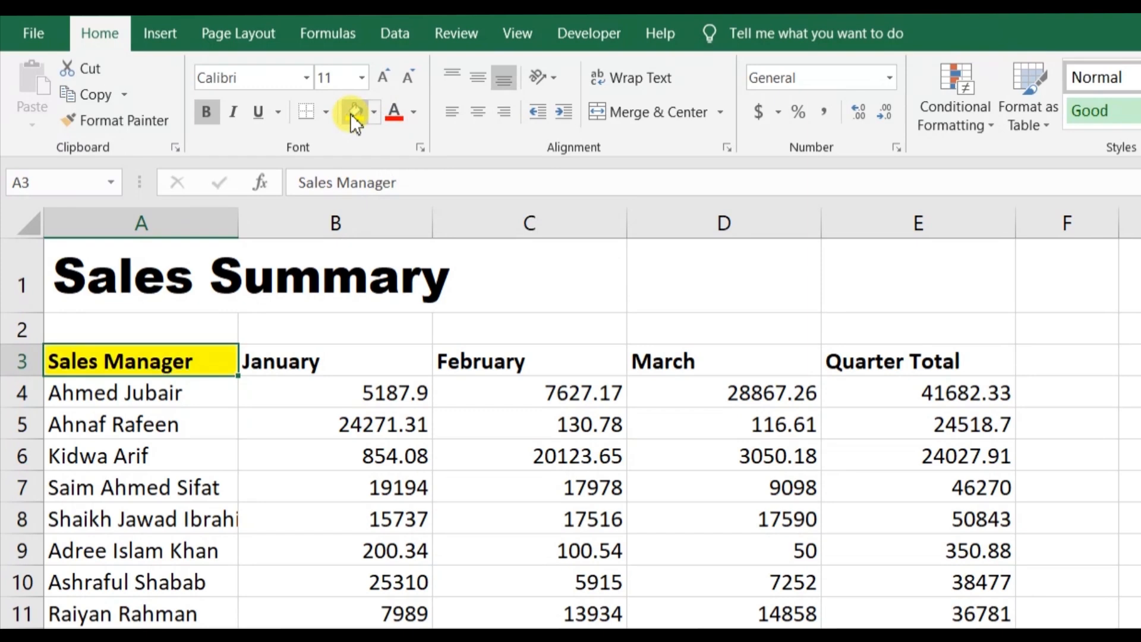
click(384, 113)
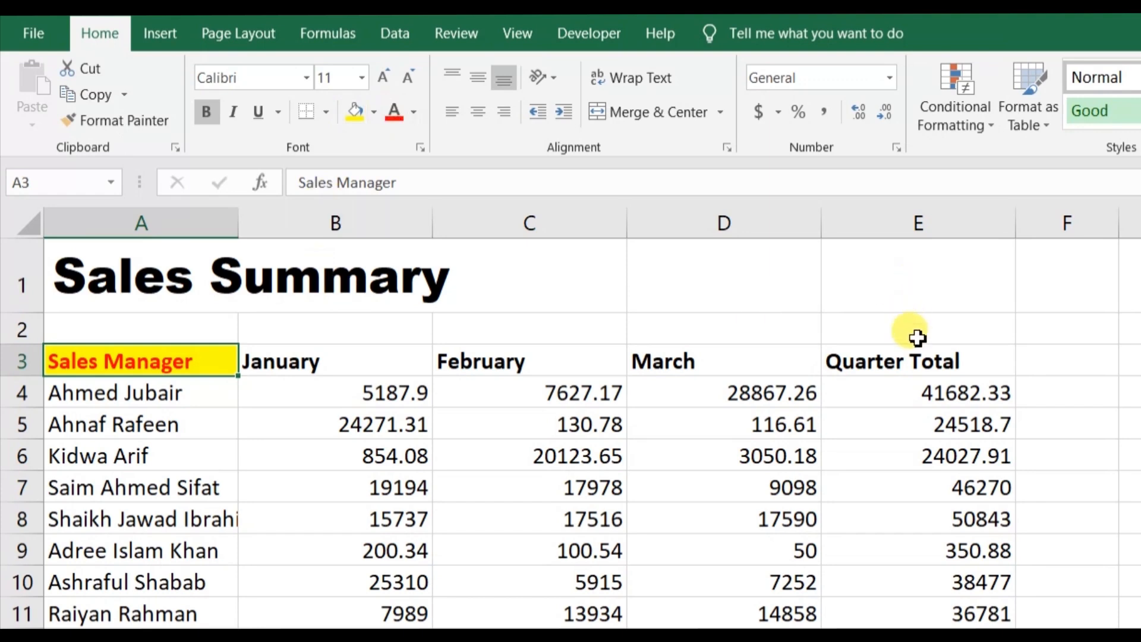
Step: Fill the whole header row A3:E3 dark red
shift+click(909, 364)
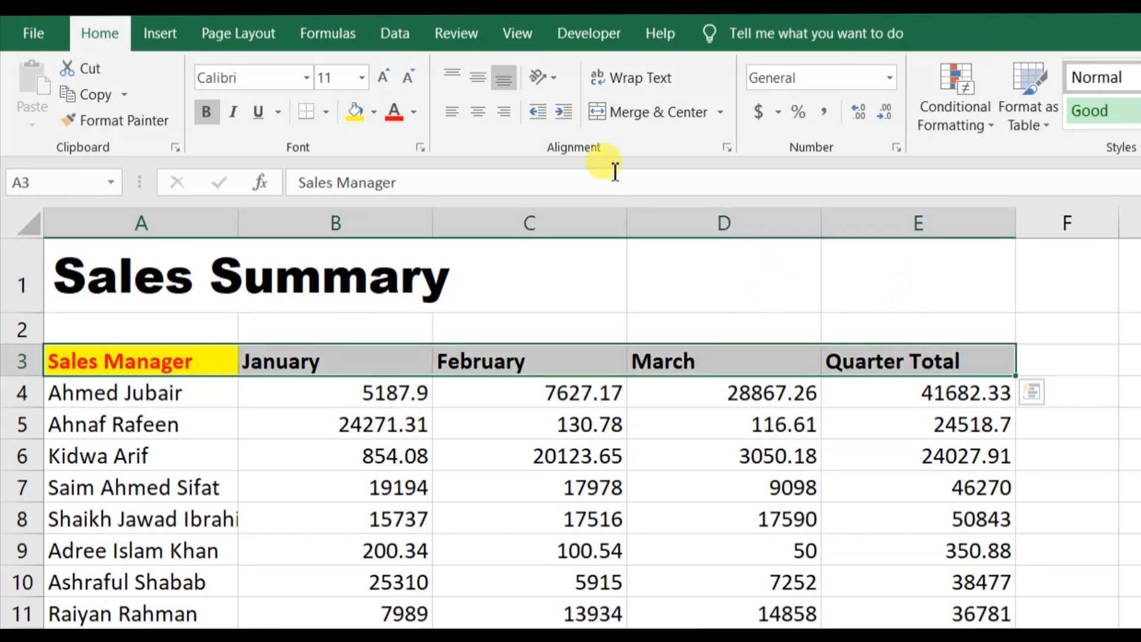
click(375, 111)
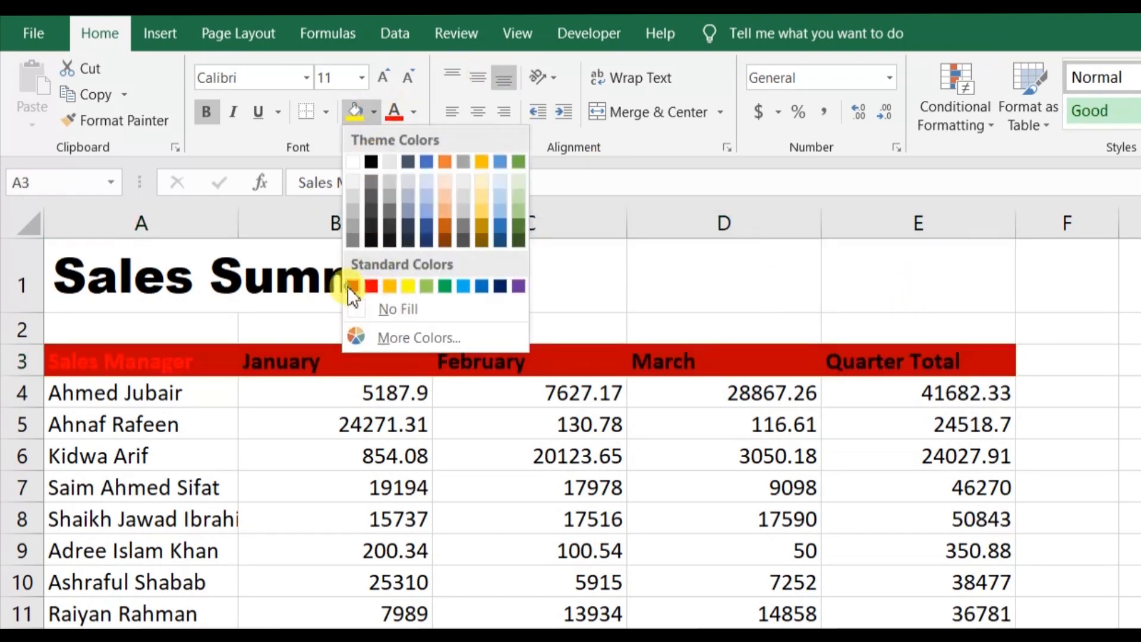
click(351, 287)
click(414, 113)
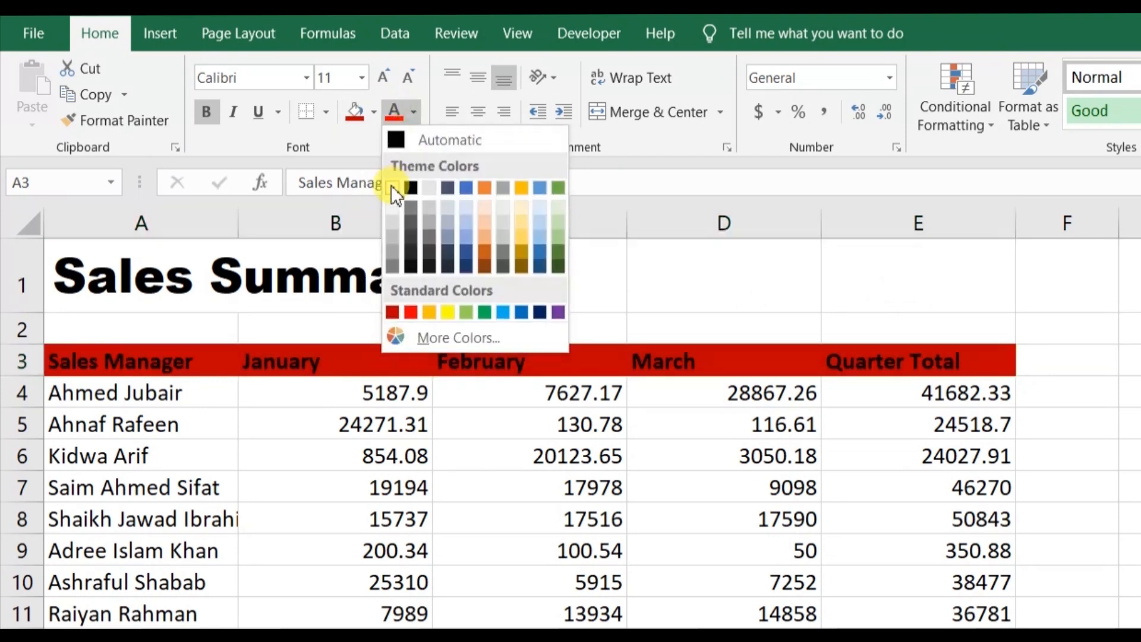
Step: Make the header text white and apply All Borders to the manager rows A4:E13
click(392, 184)
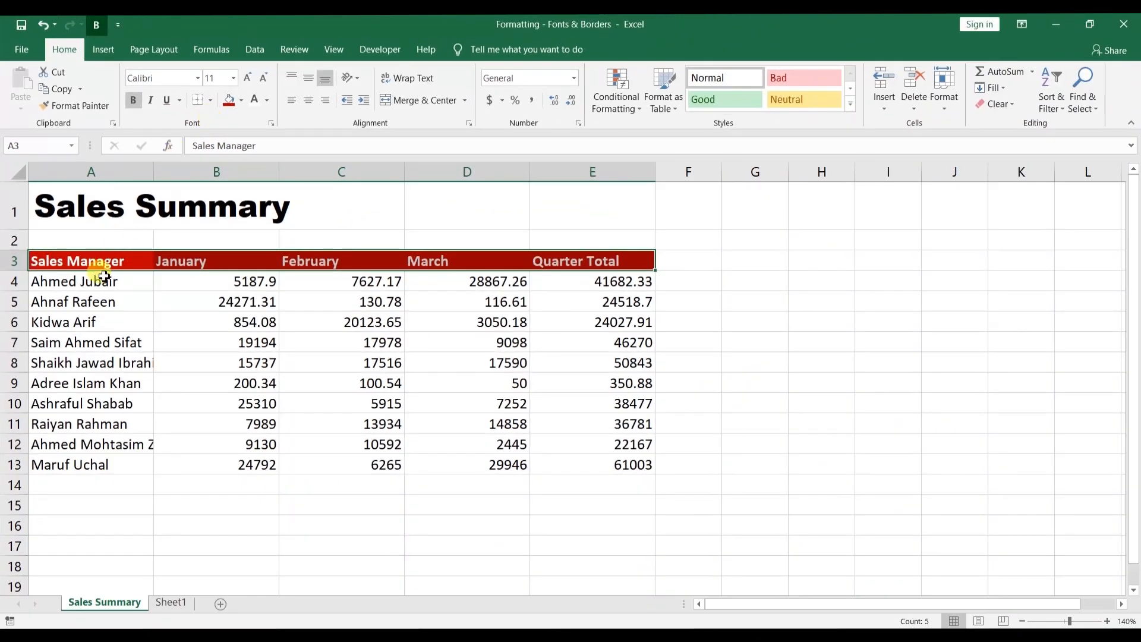
click(104, 275)
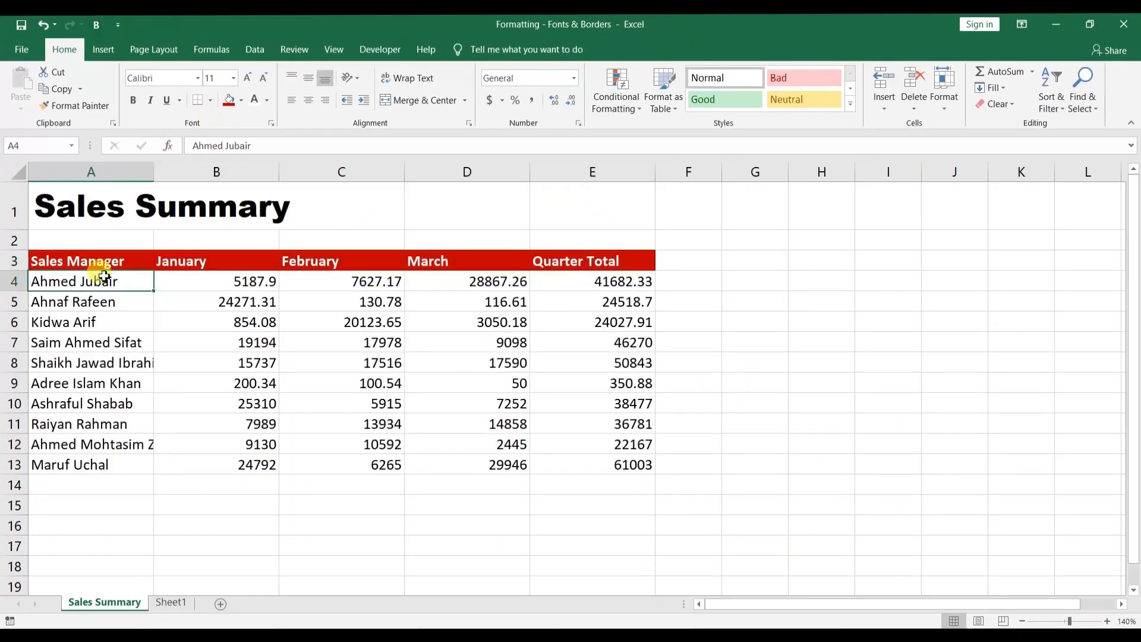
key(ctrl+shift+Right)
key(ctrl+shift+Down)
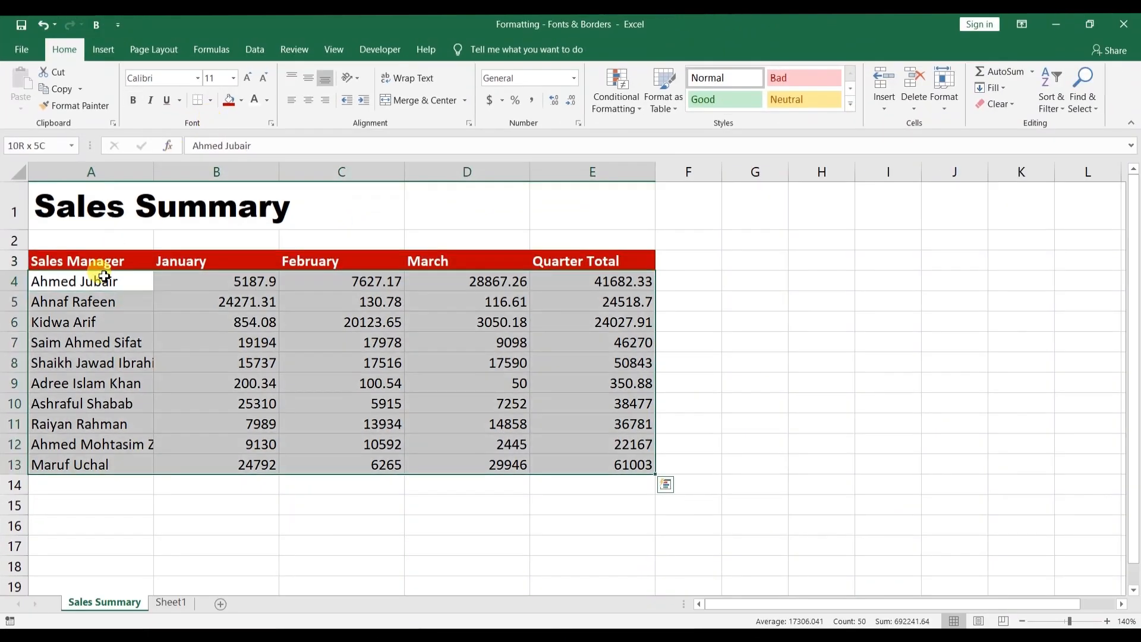
click(212, 102)
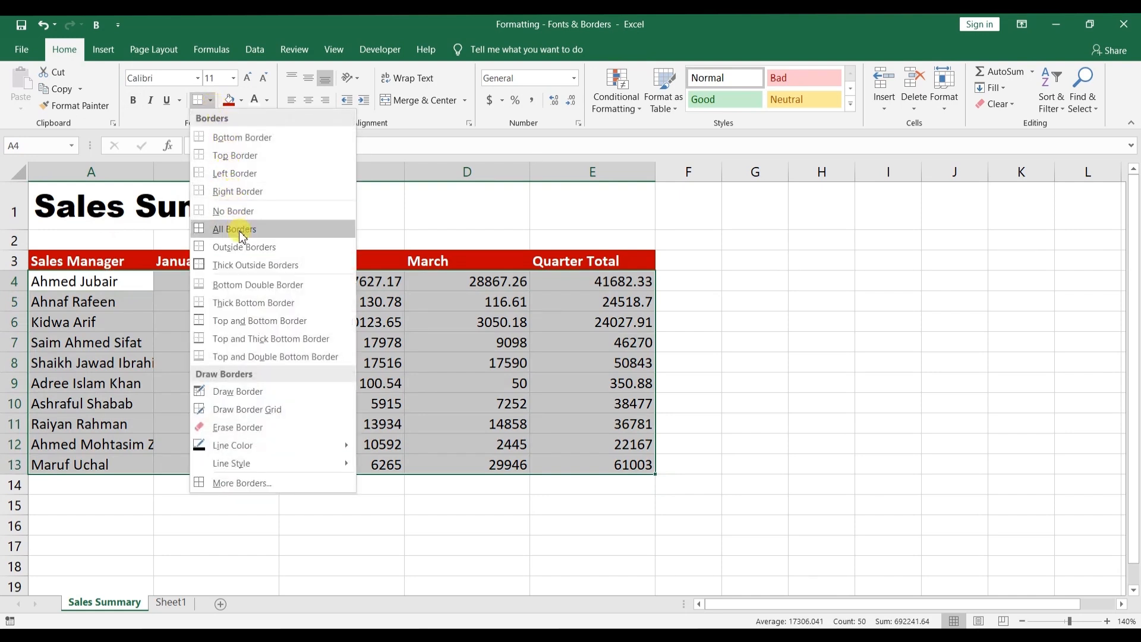
click(272, 230)
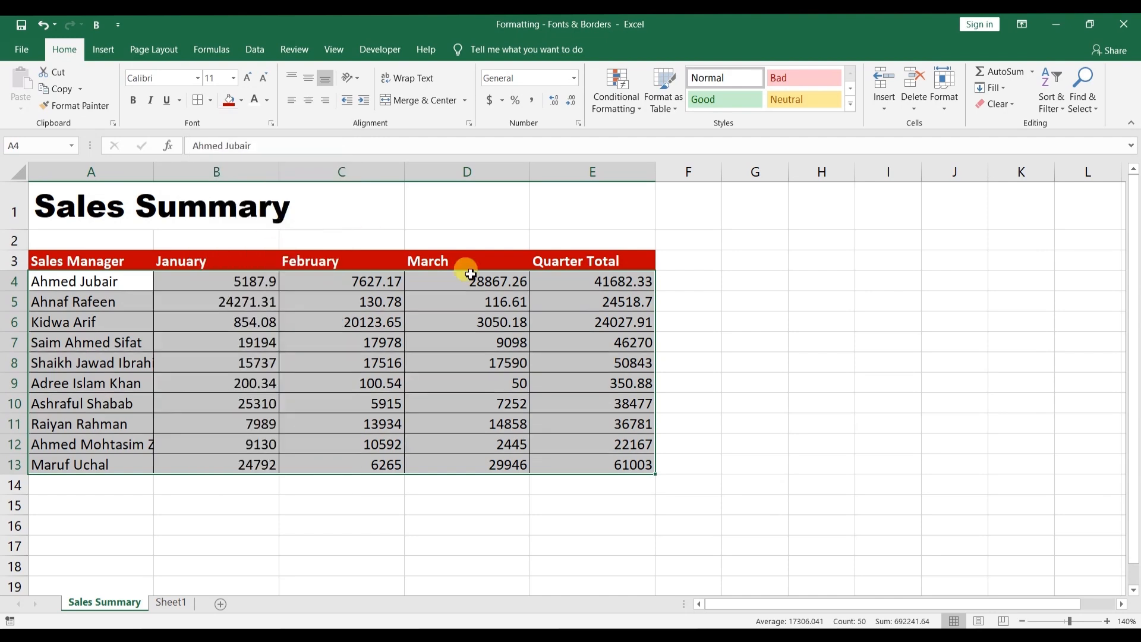
click(705, 260)
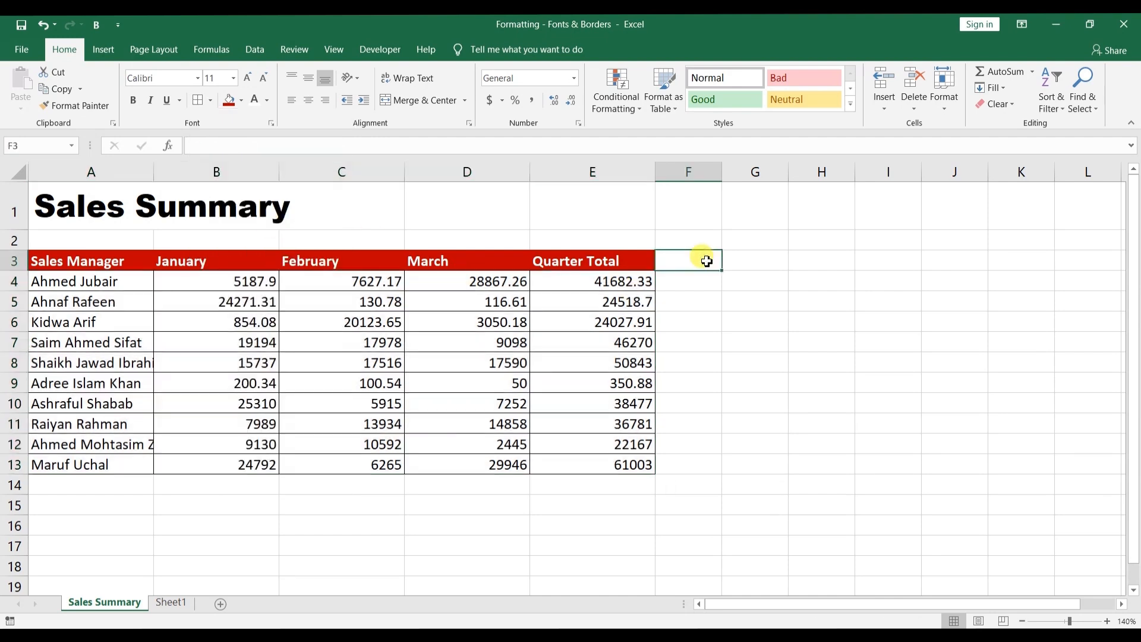
Step: Bring up the Formatting - Alignment workbook, showing its empty Sheet1
click(450, 213)
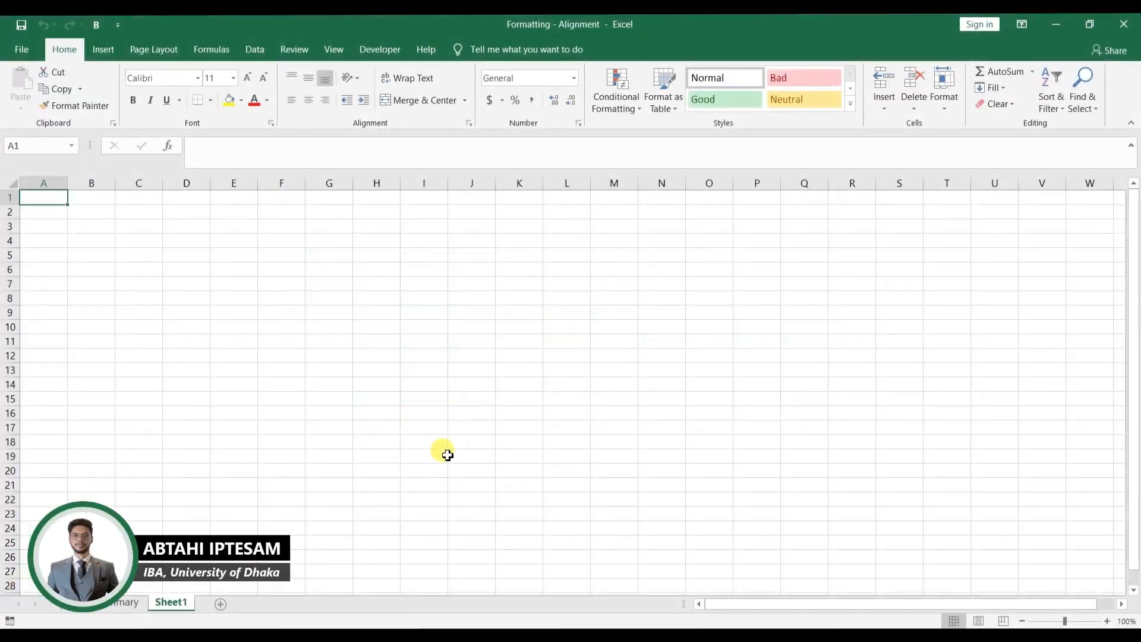
Step: On the Sales Summary sheet, select A3:F13 and left-align it after trying right and centre alignment
click(125, 603)
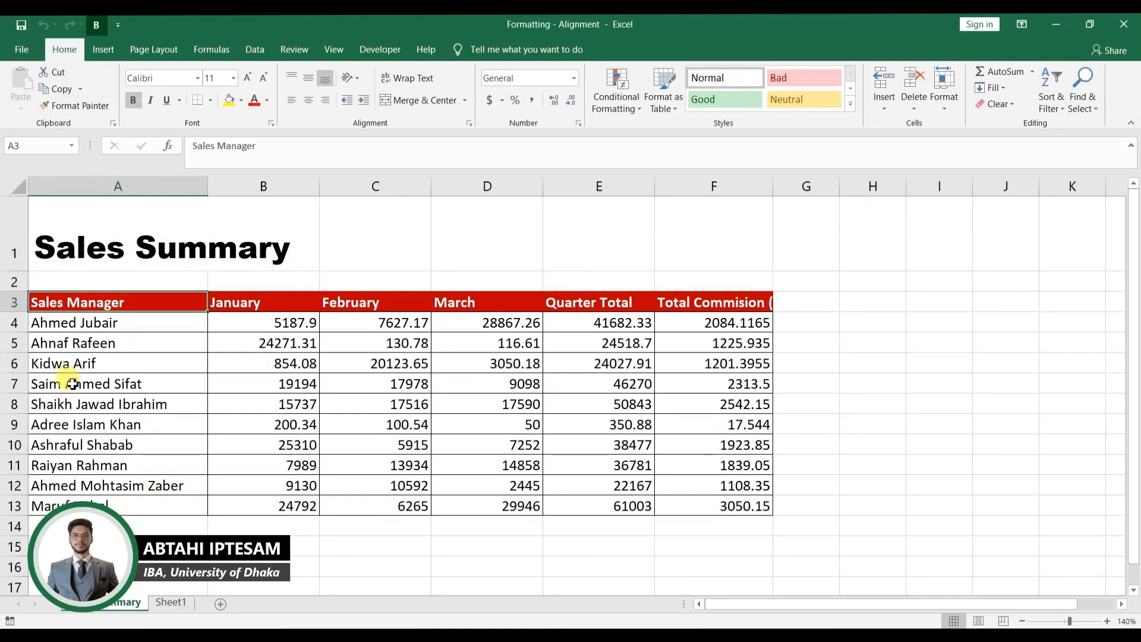
key(ctrl+a)
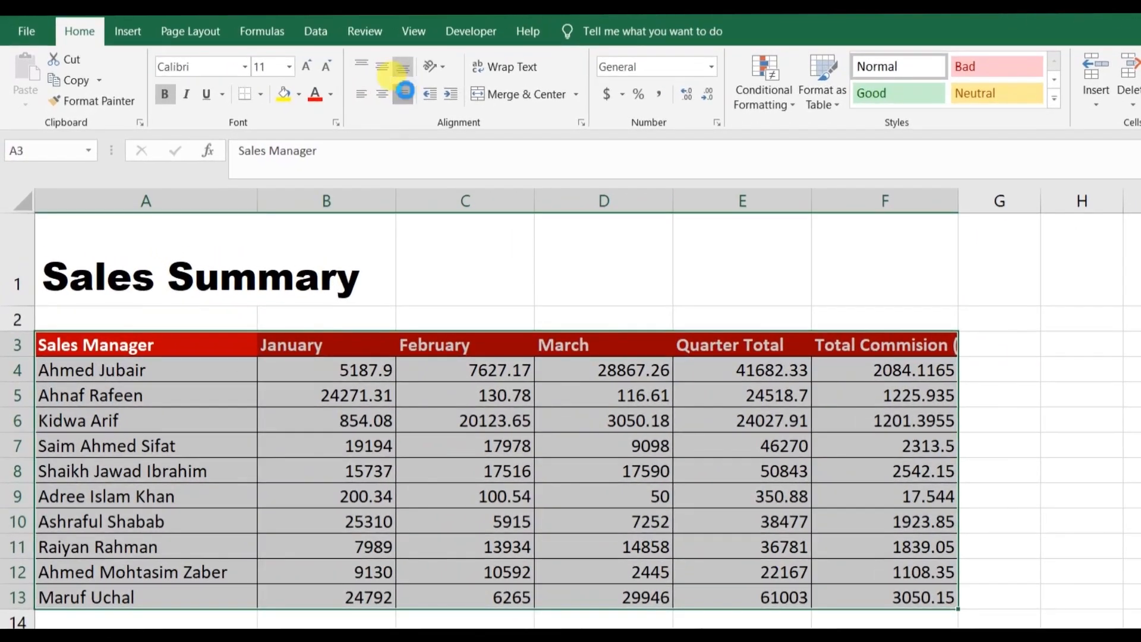
click(325, 100)
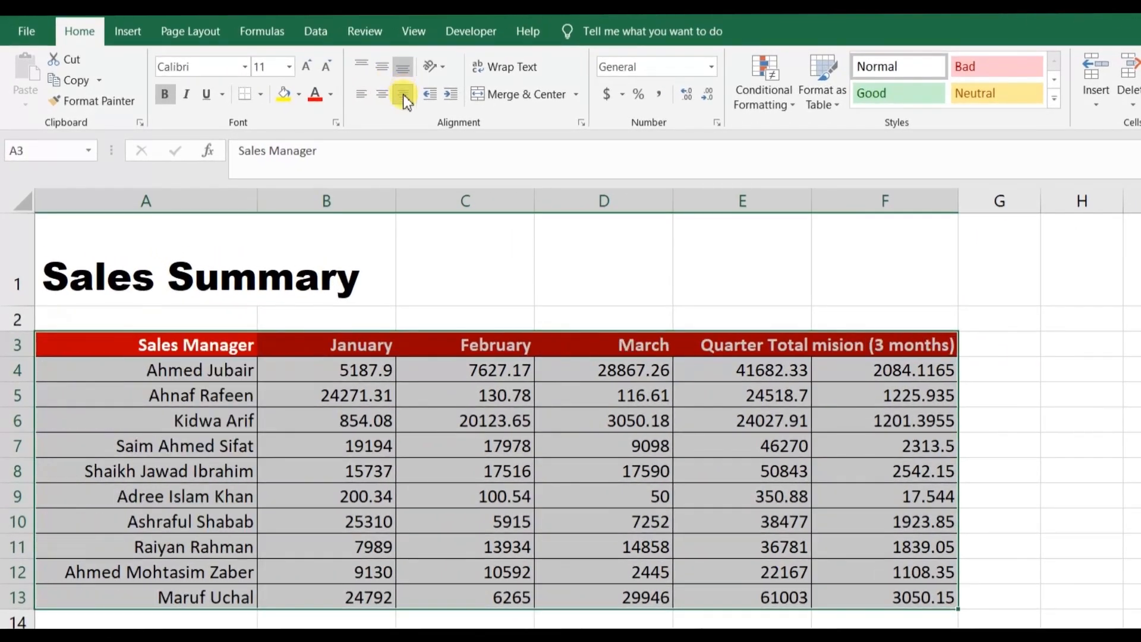
click(361, 96)
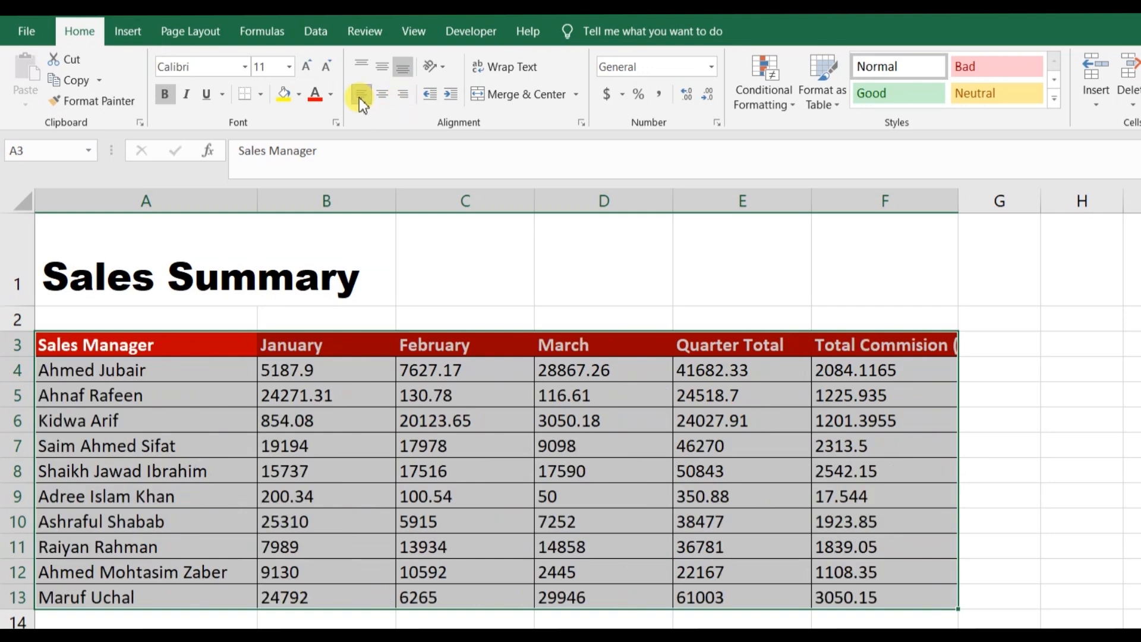
click(382, 95)
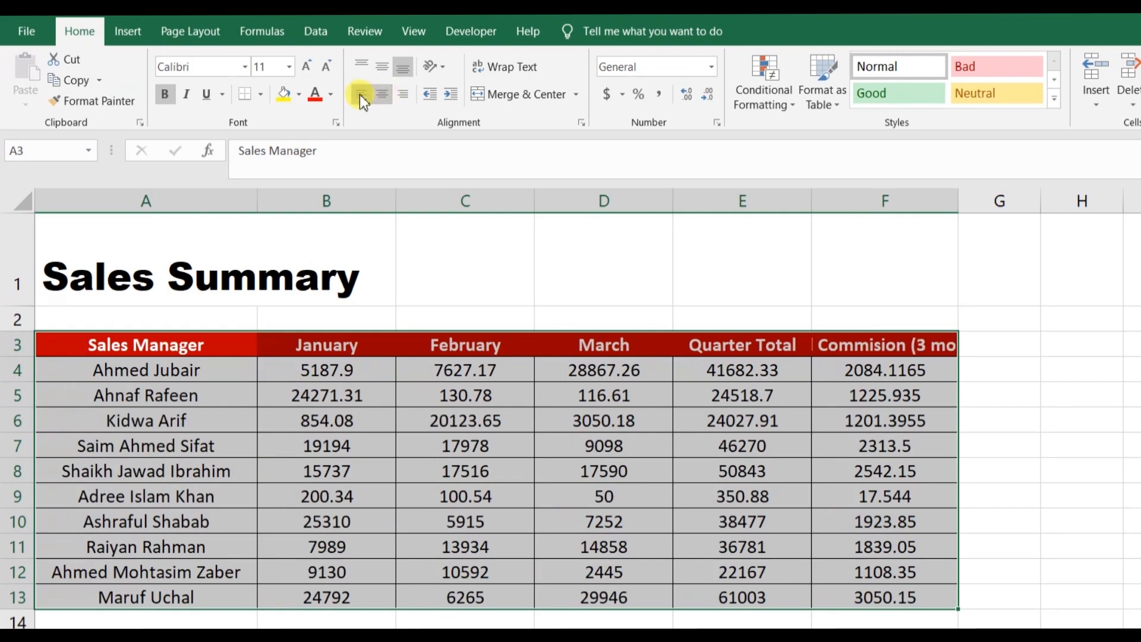
click(362, 97)
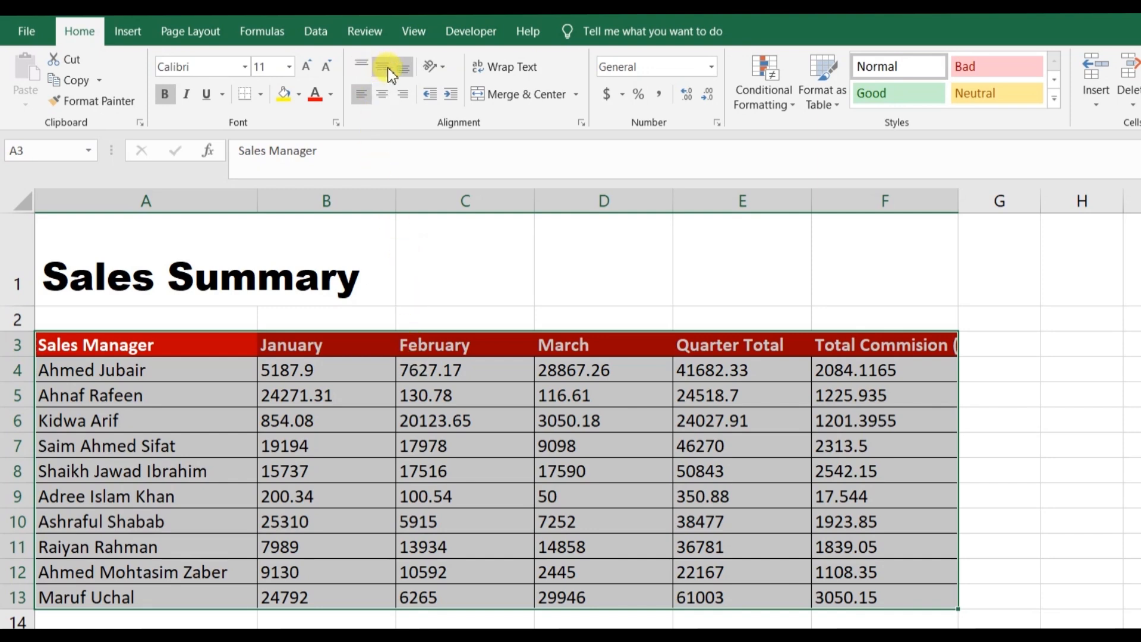
Step: Middle-align the A1 Sales Summary title vertically after trying Top and Bottom Align, then select F3
click(125, 257)
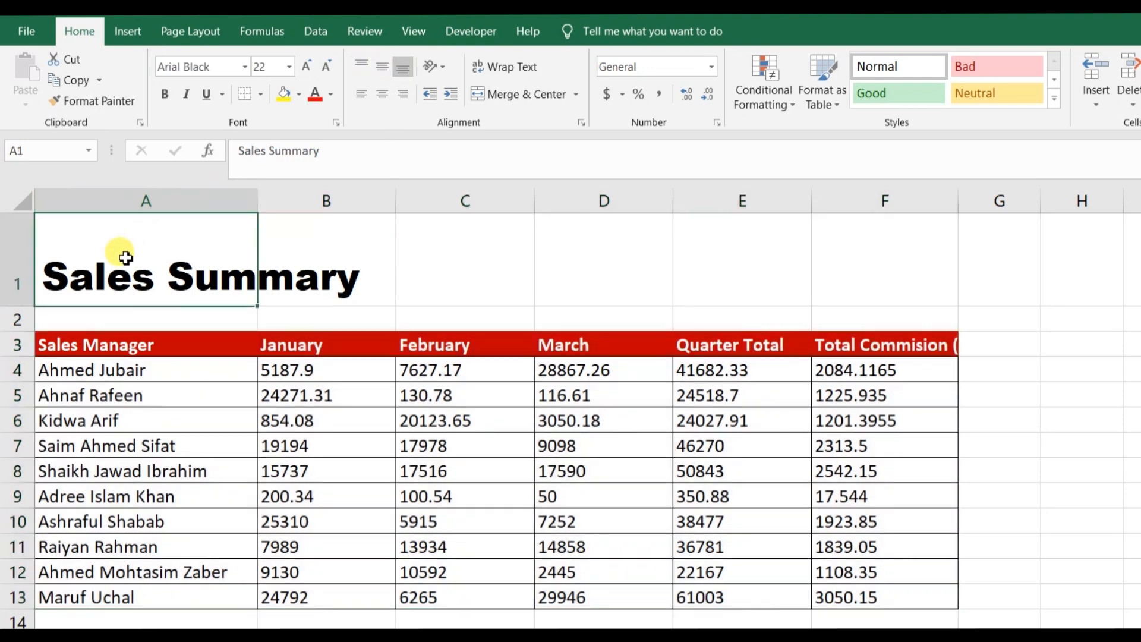
click(362, 68)
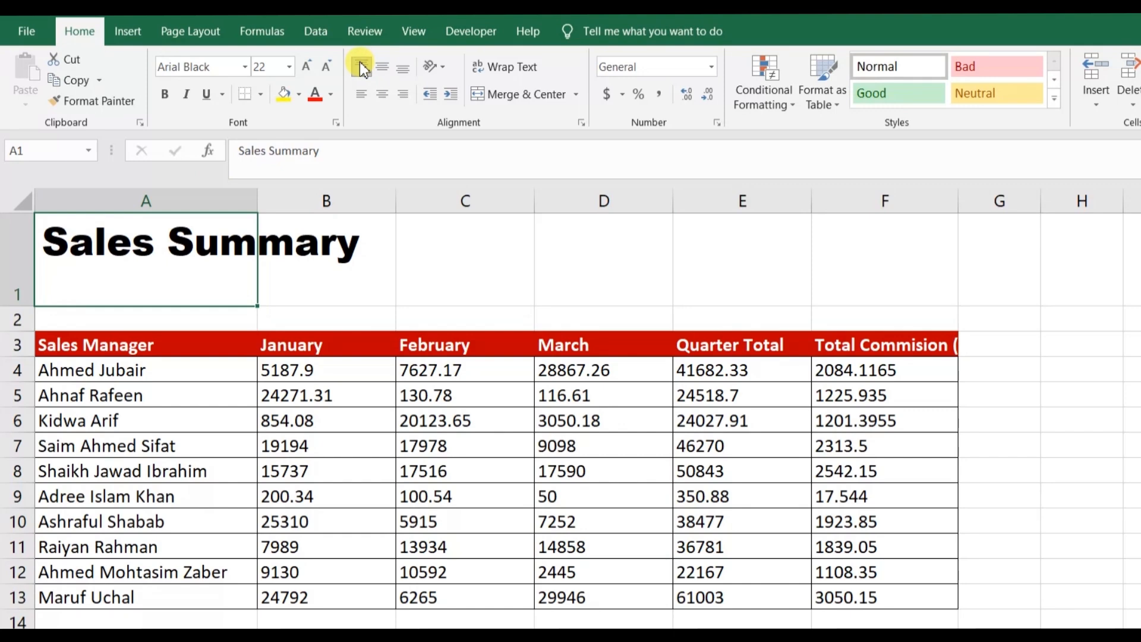
click(382, 68)
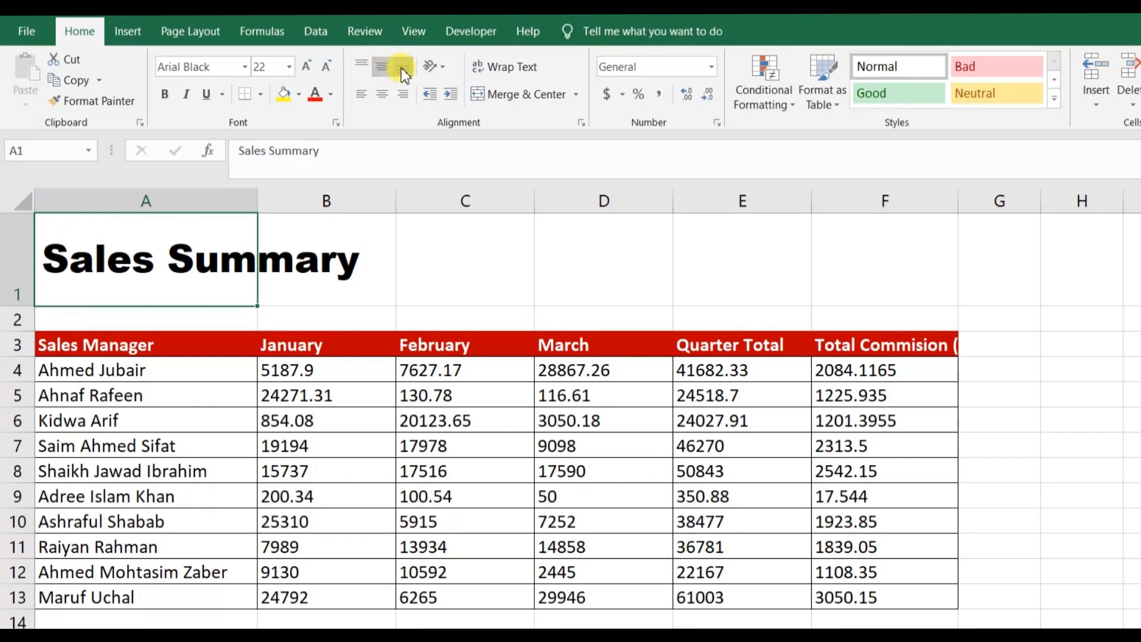
click(403, 69)
click(383, 67)
click(361, 67)
click(381, 68)
click(867, 343)
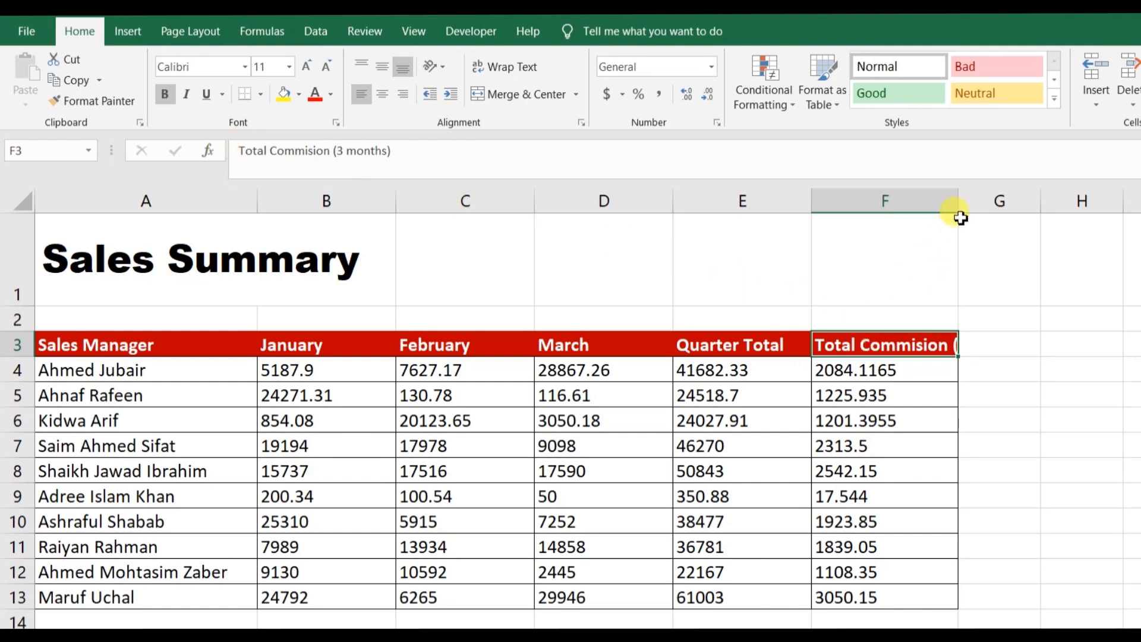
drag(958, 203, 1095, 202)
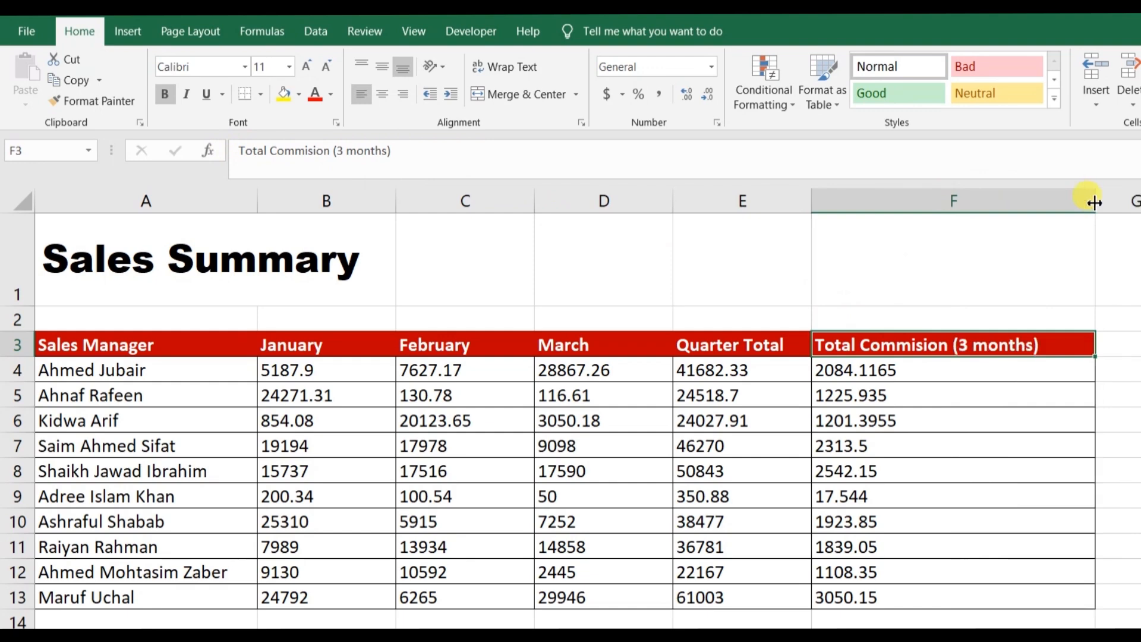
key(ctrl+z)
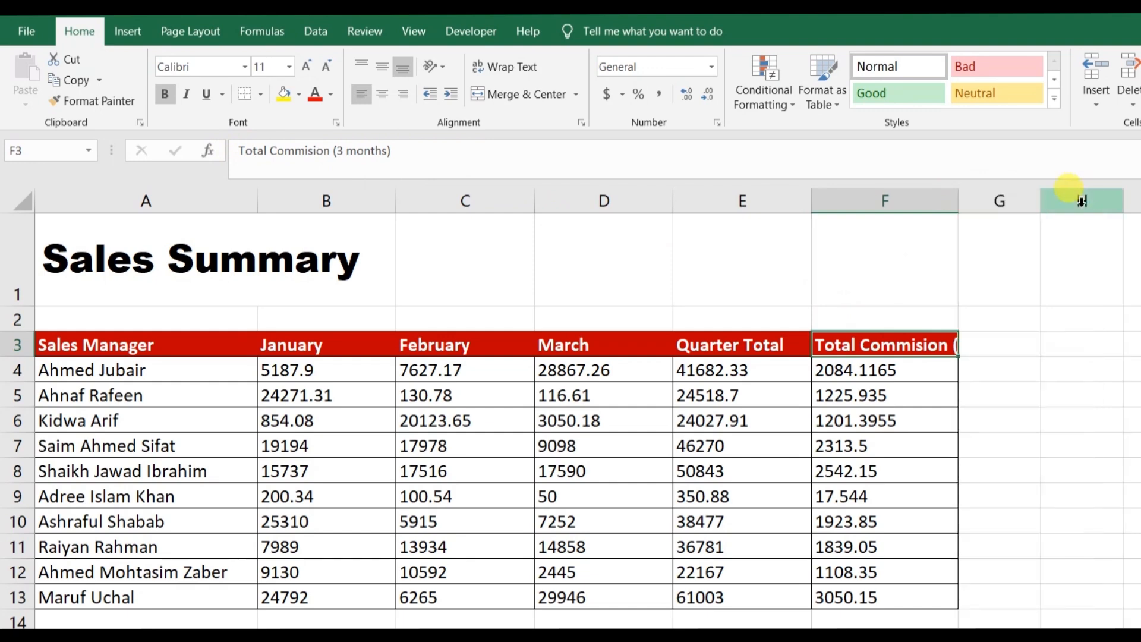
double_click(959, 202)
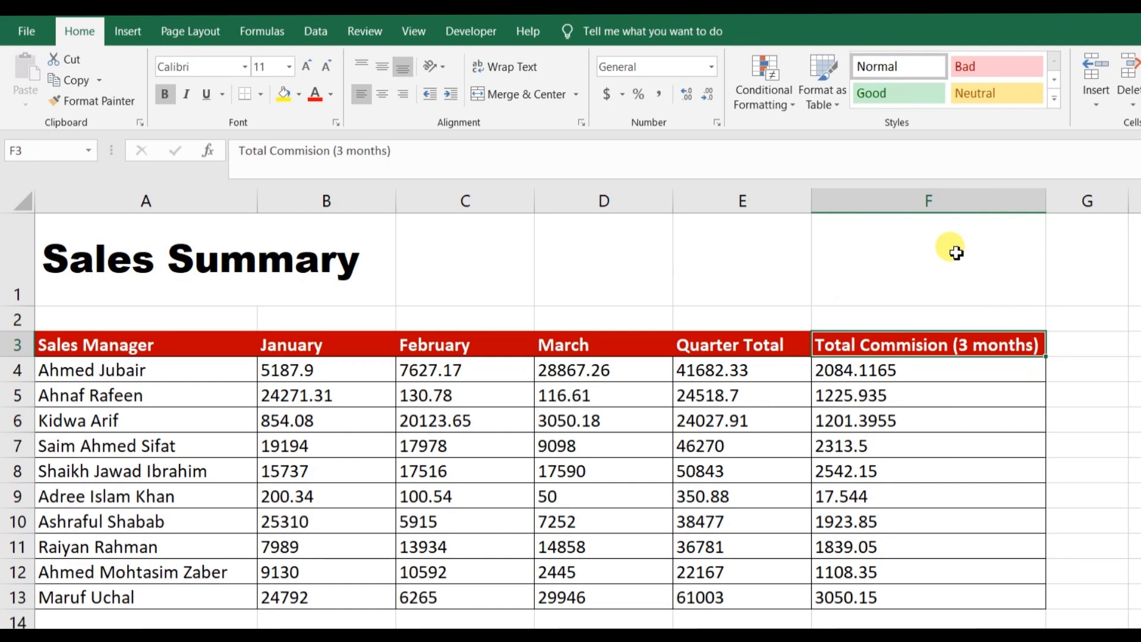
key(ctrl+z)
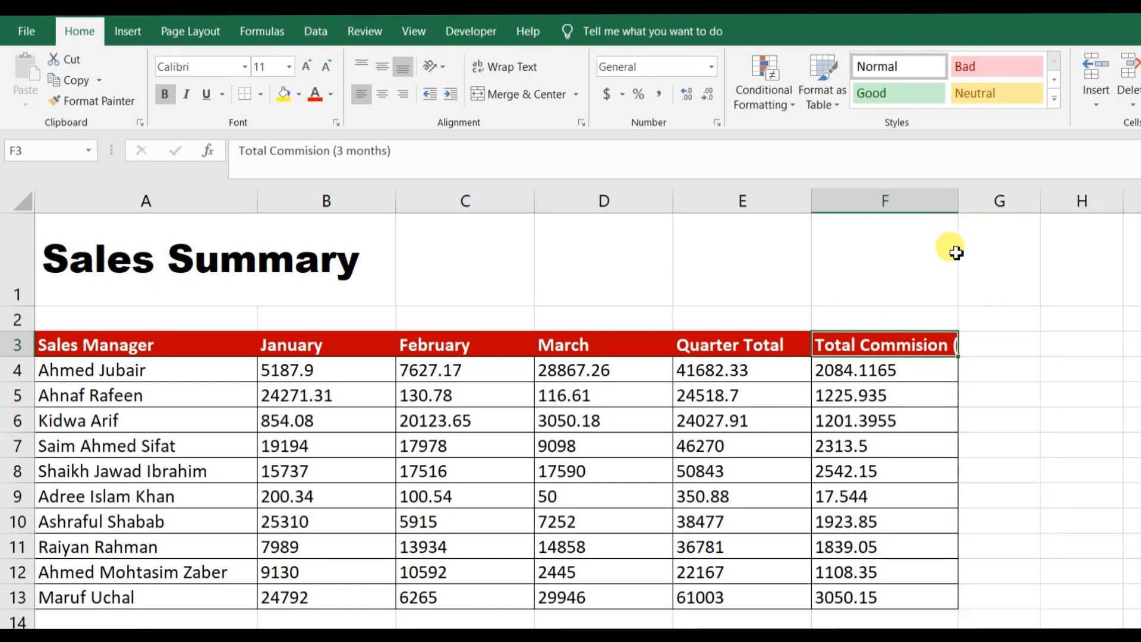
click(208, 351)
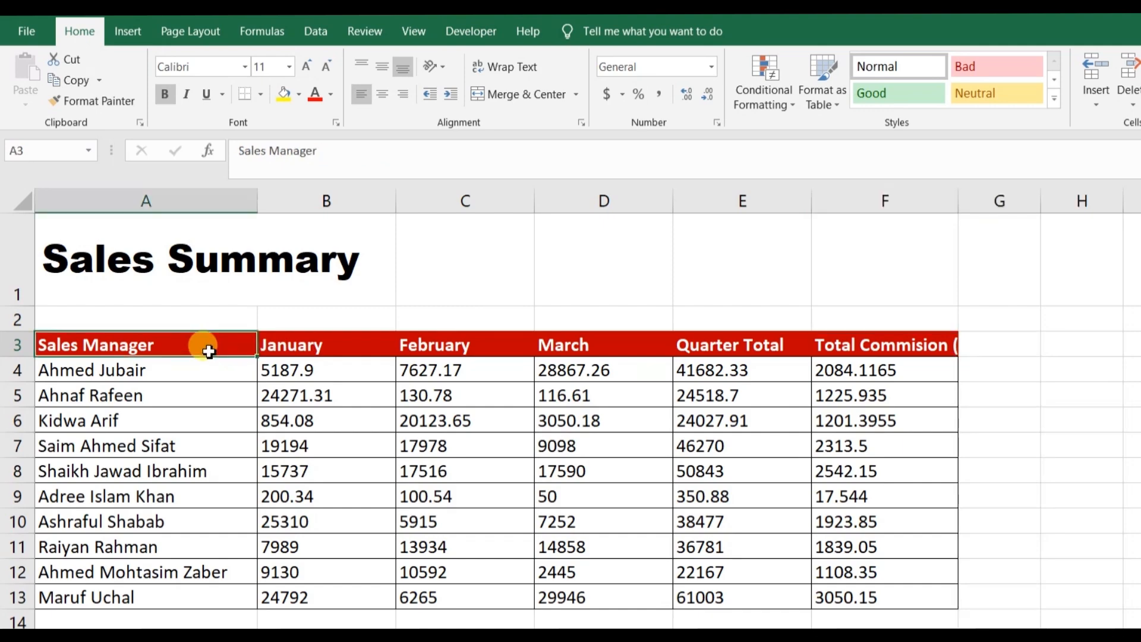
Step: Wrap the A3:F3 headers so 'Total Commision (3 months)' in F3 shows on two lines
key(ctrl+shift+Right)
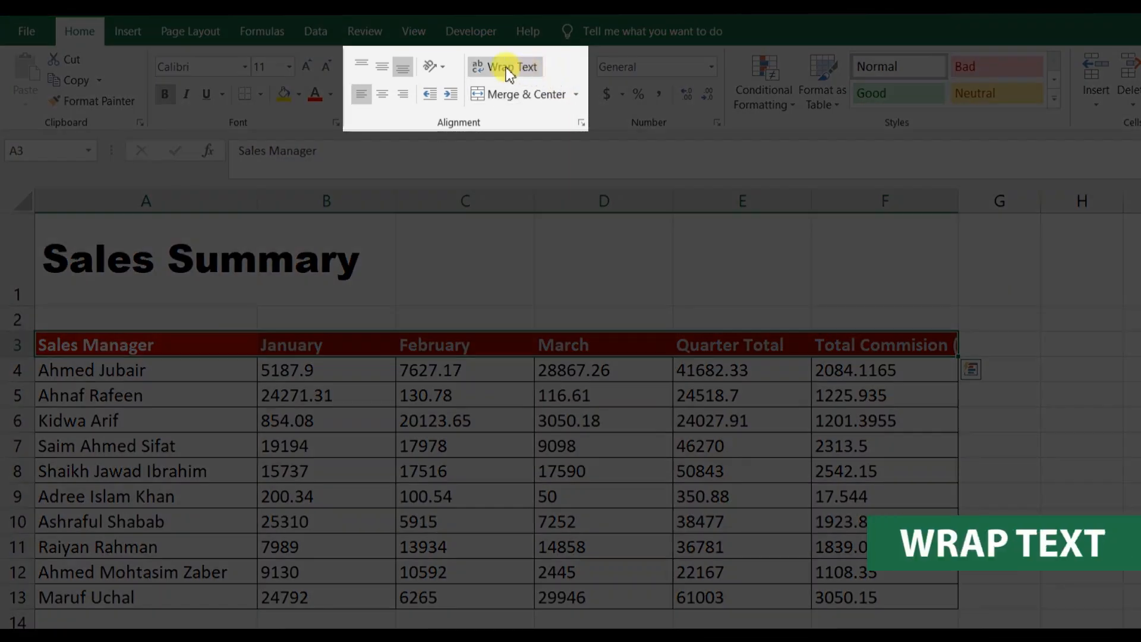
click(507, 68)
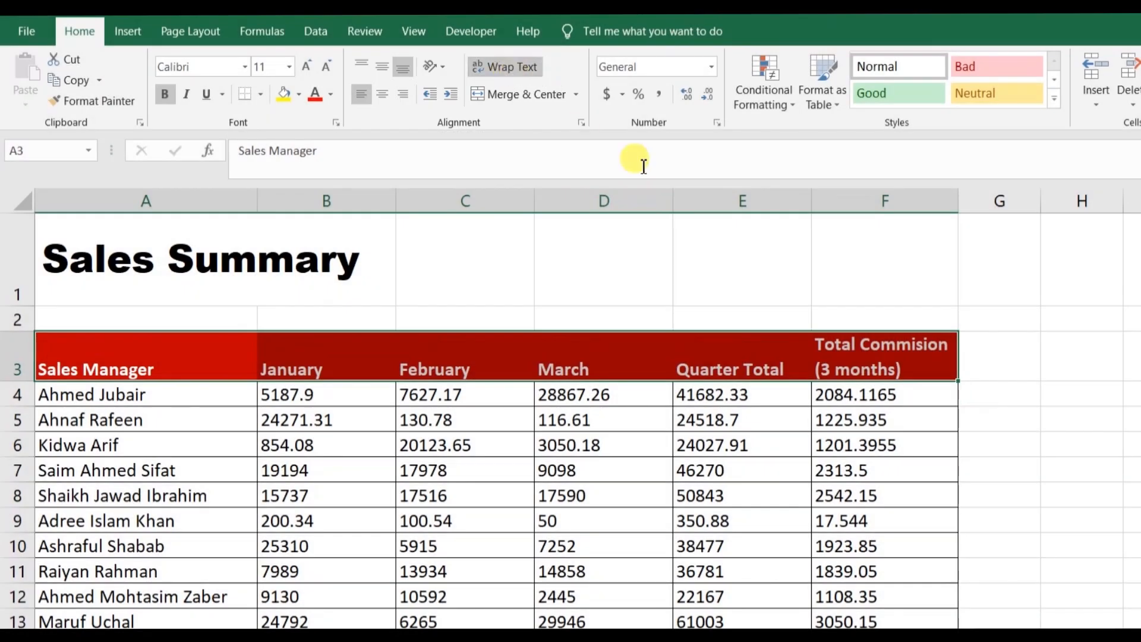
click(874, 340)
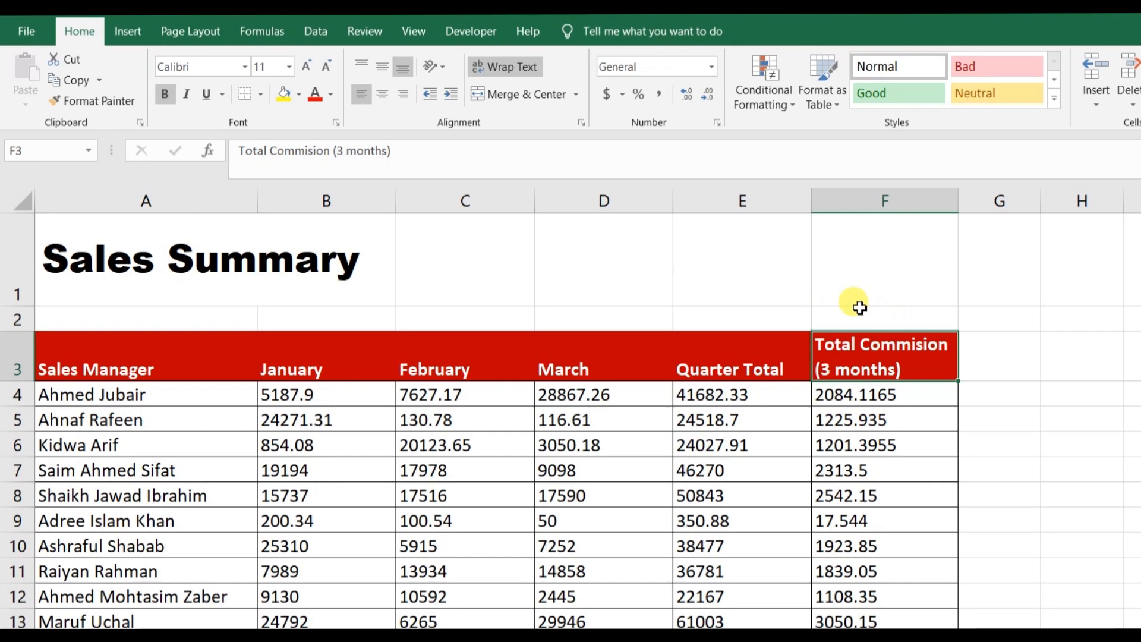
click(440, 69)
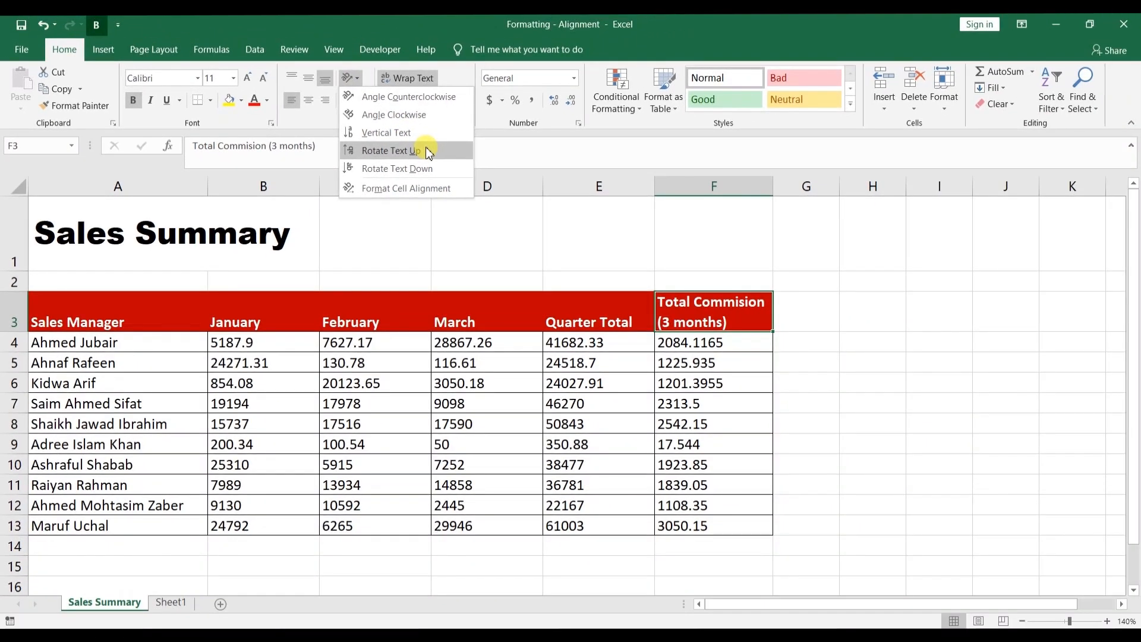
Step: Turn Wrap Text off for the A3:F3 header row
click(125, 308)
click(125, 308)
key(ctrl+shift+Right)
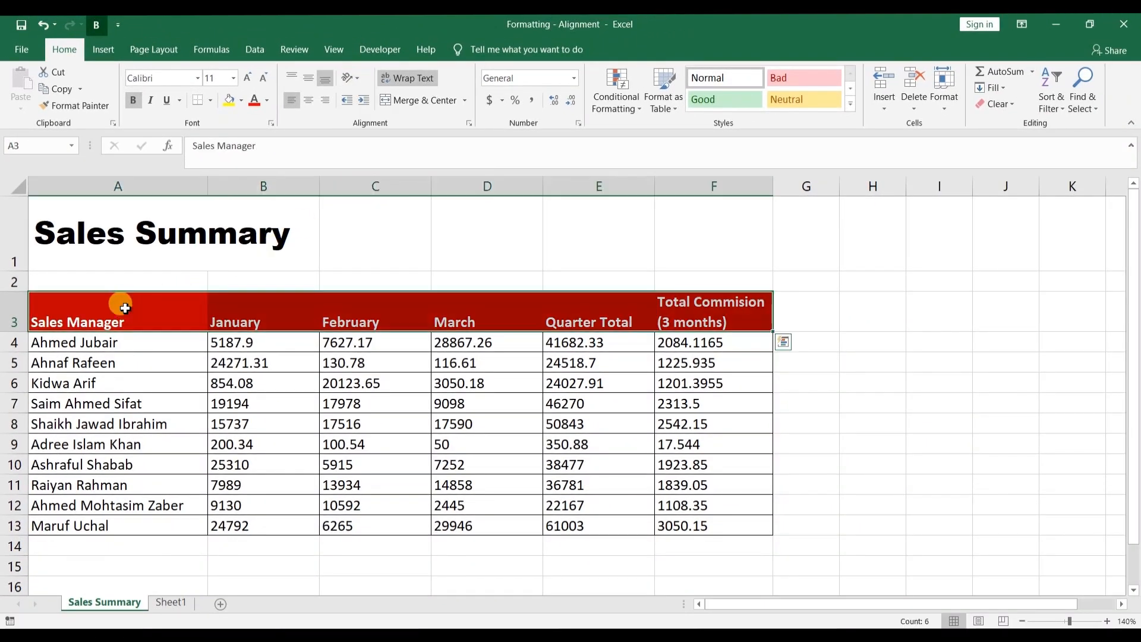
click(409, 79)
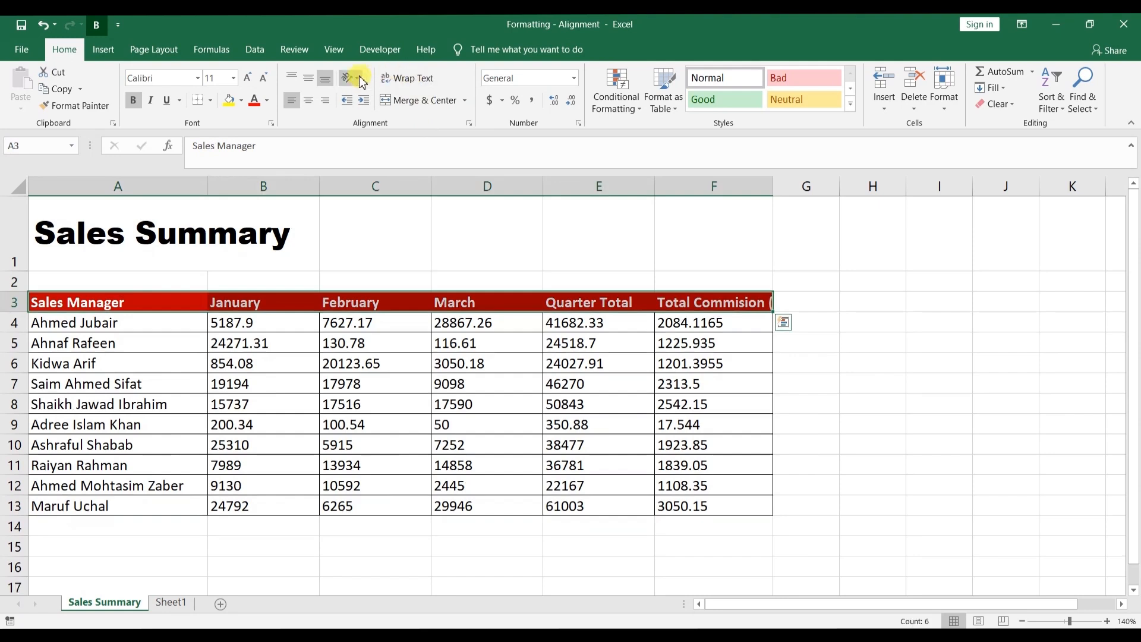
Step: Try Angle Counterclockwise and Rotate Text Up orientation on the headers, then undo the rotation
click(362, 81)
click(414, 104)
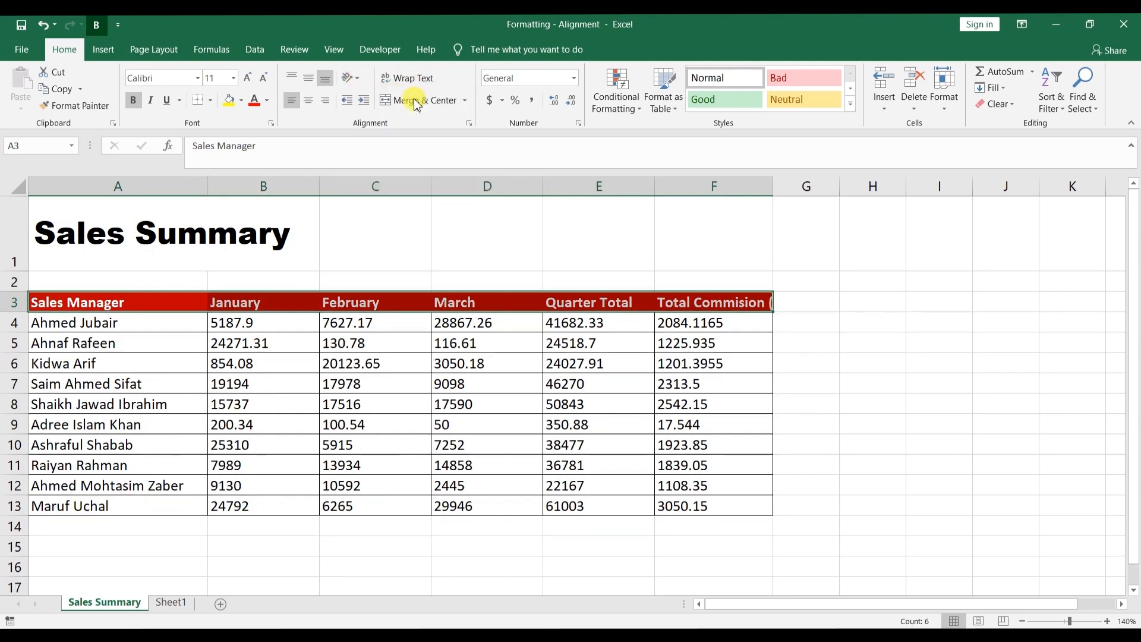
click(359, 83)
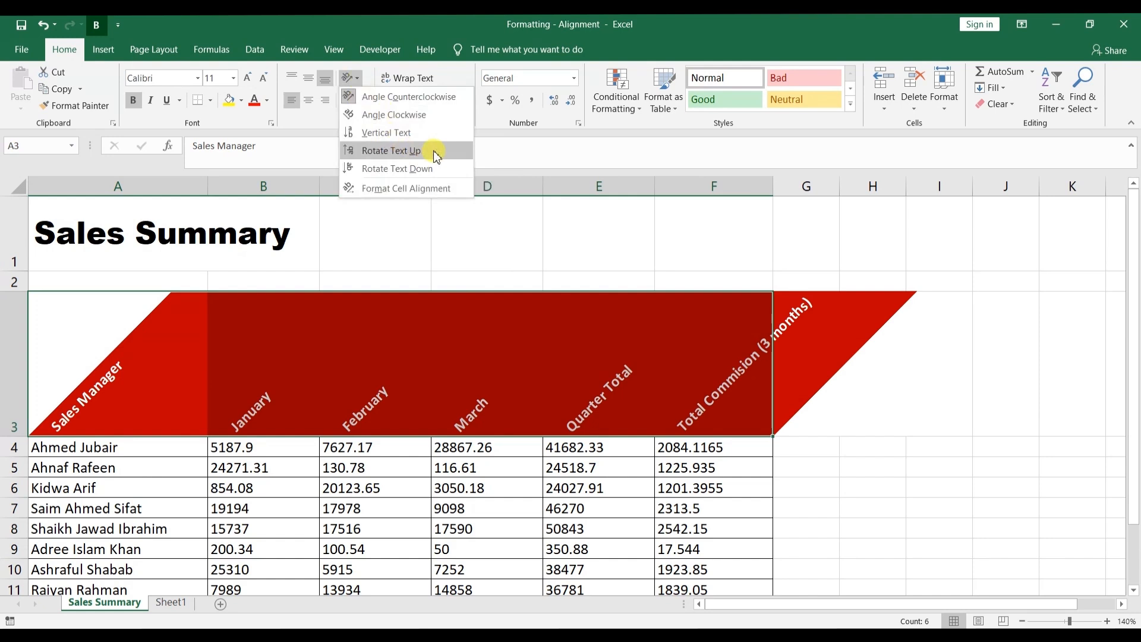
click(433, 151)
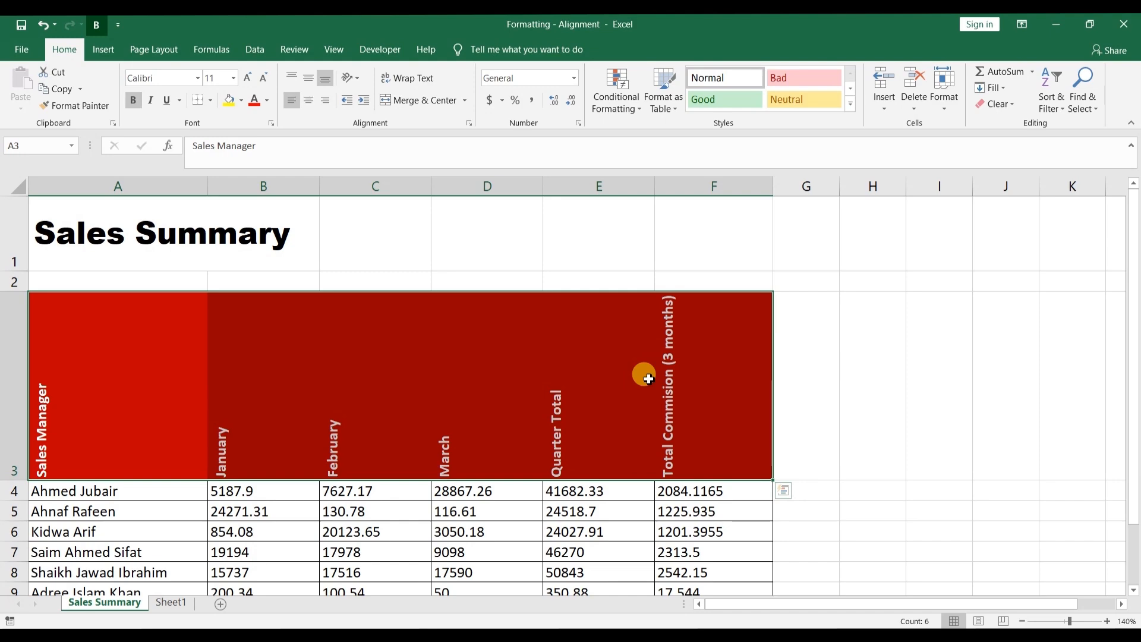
key(ctrl+z)
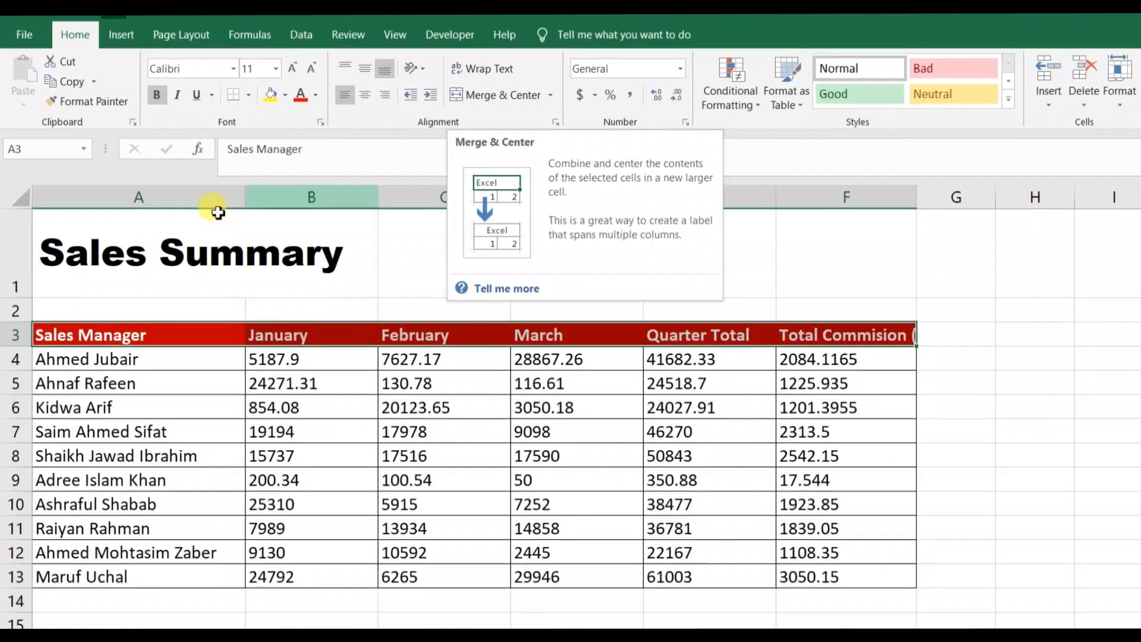
Step: Merge & Center the Sales Summary title across A1:F1
click(95, 231)
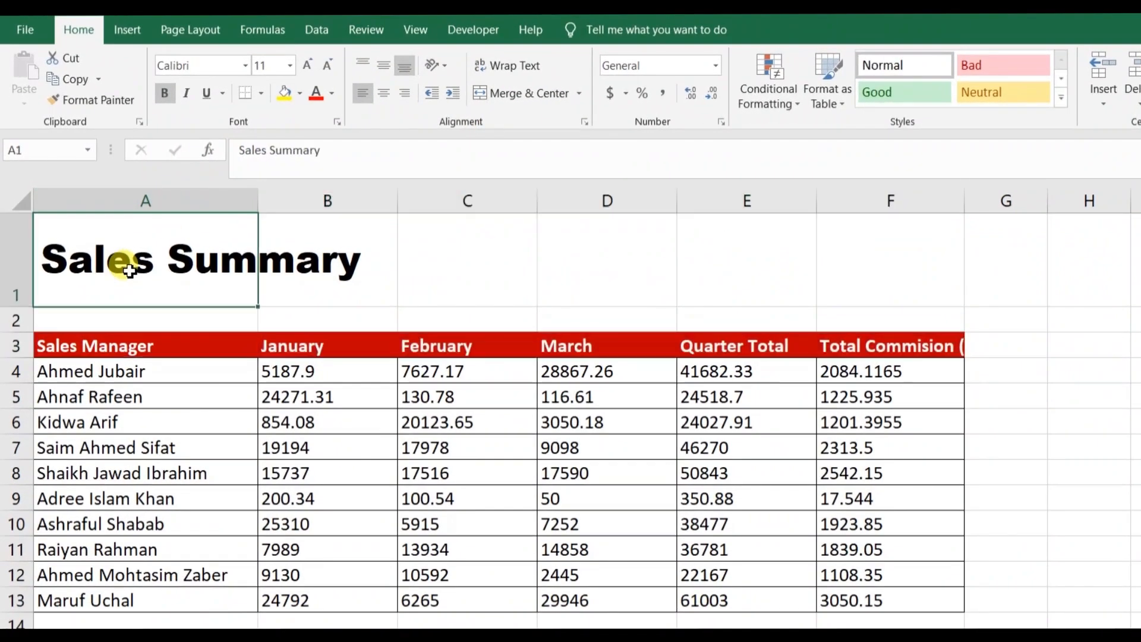
drag(820, 267, 852, 268)
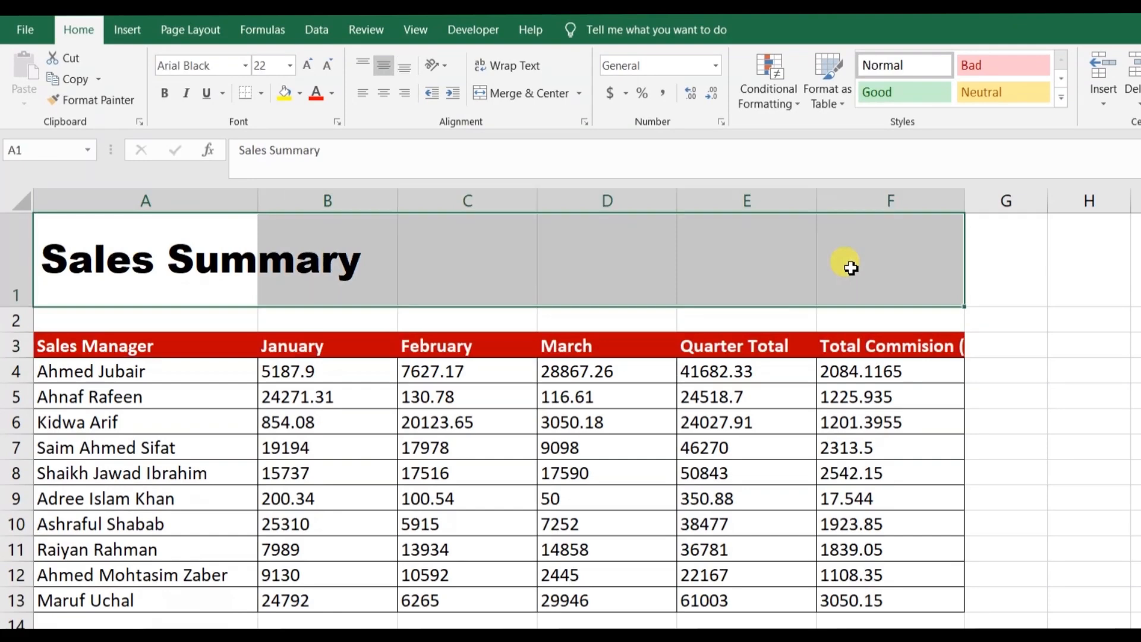
click(527, 92)
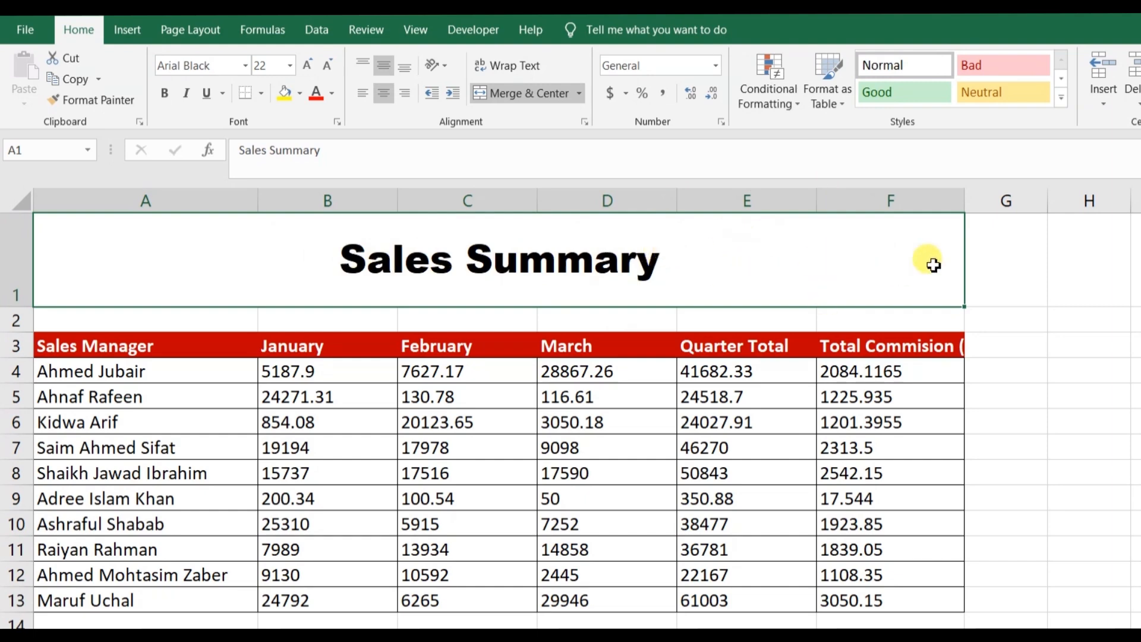
Step: Demonstrate merging the A3:F13 table range, accept the data-loss warning, then undo it
click(154, 350)
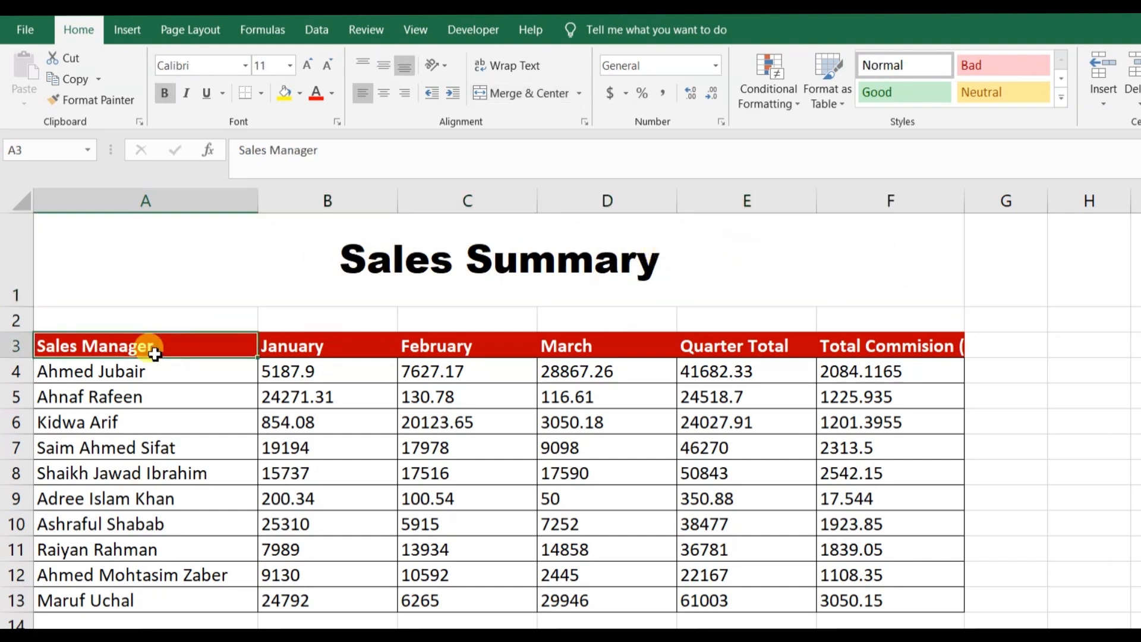
key(ctrl+shift+Right)
key(ctrl+shift+Down)
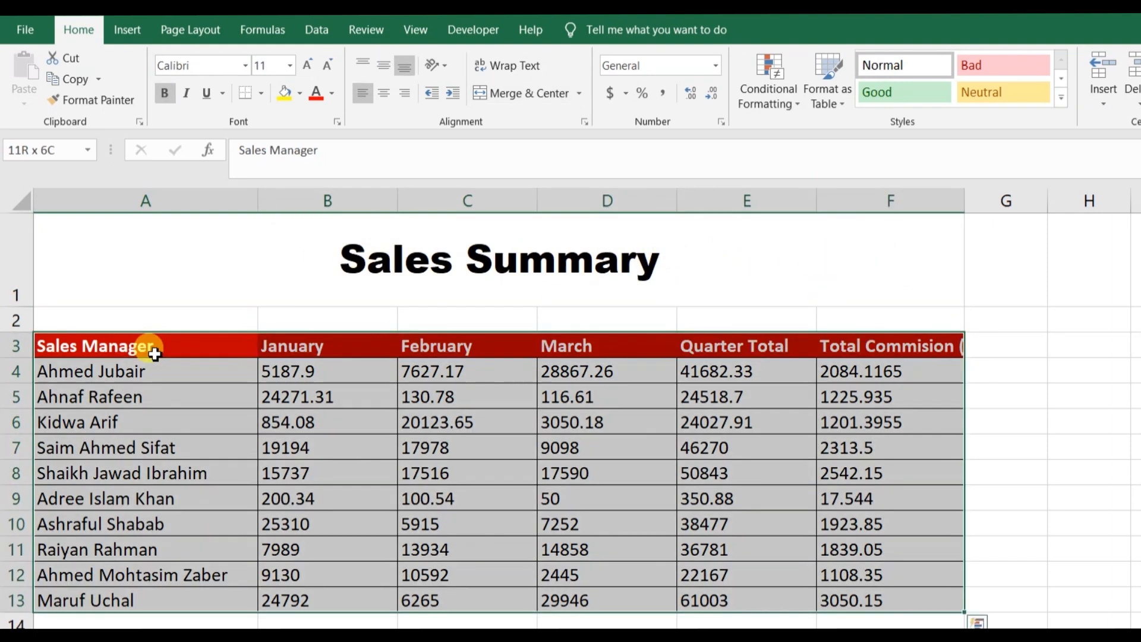
click(526, 100)
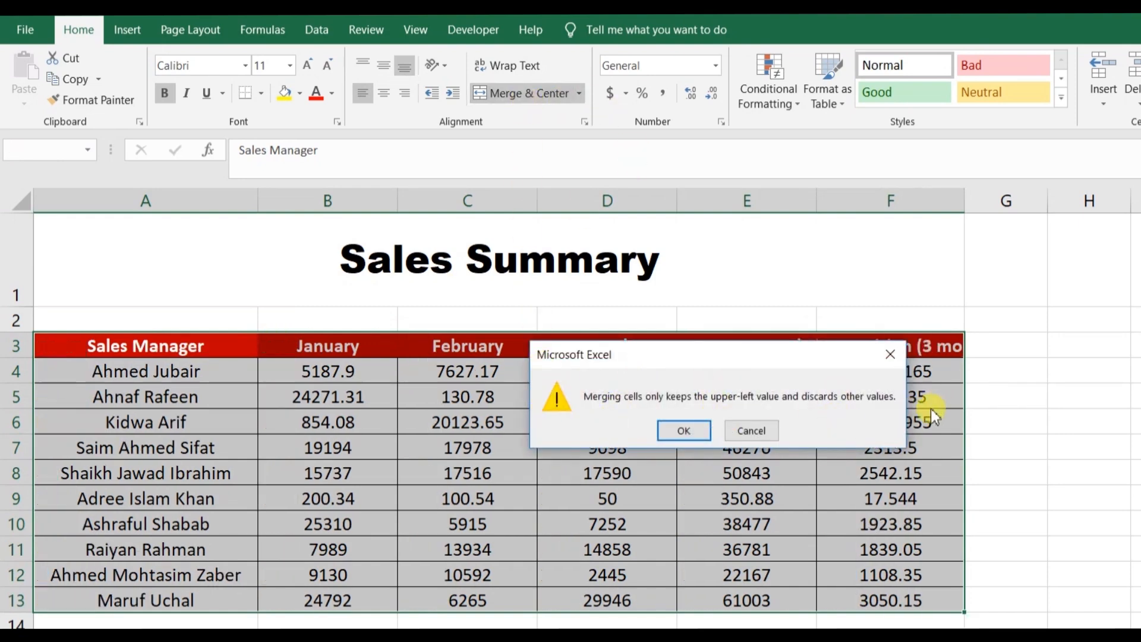
click(684, 430)
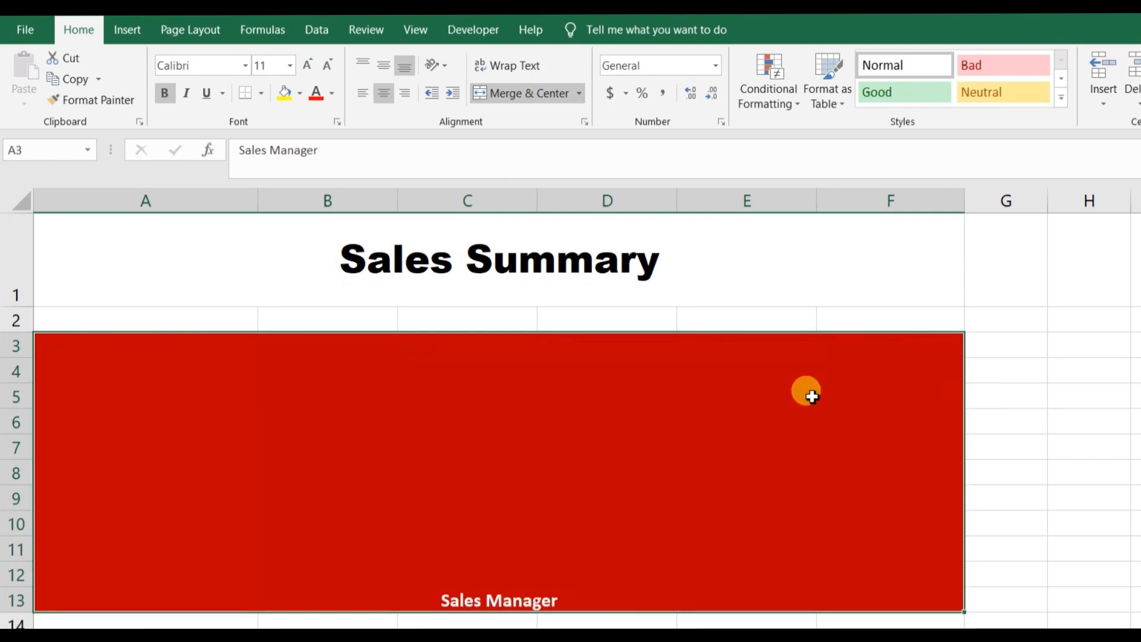
key(ctrl+z)
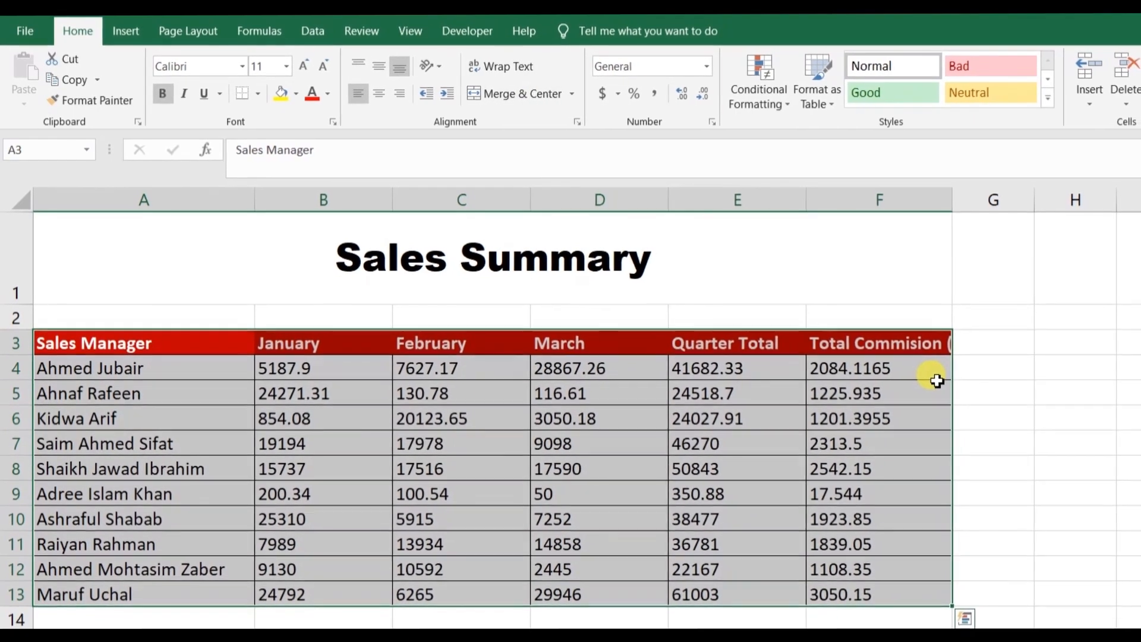
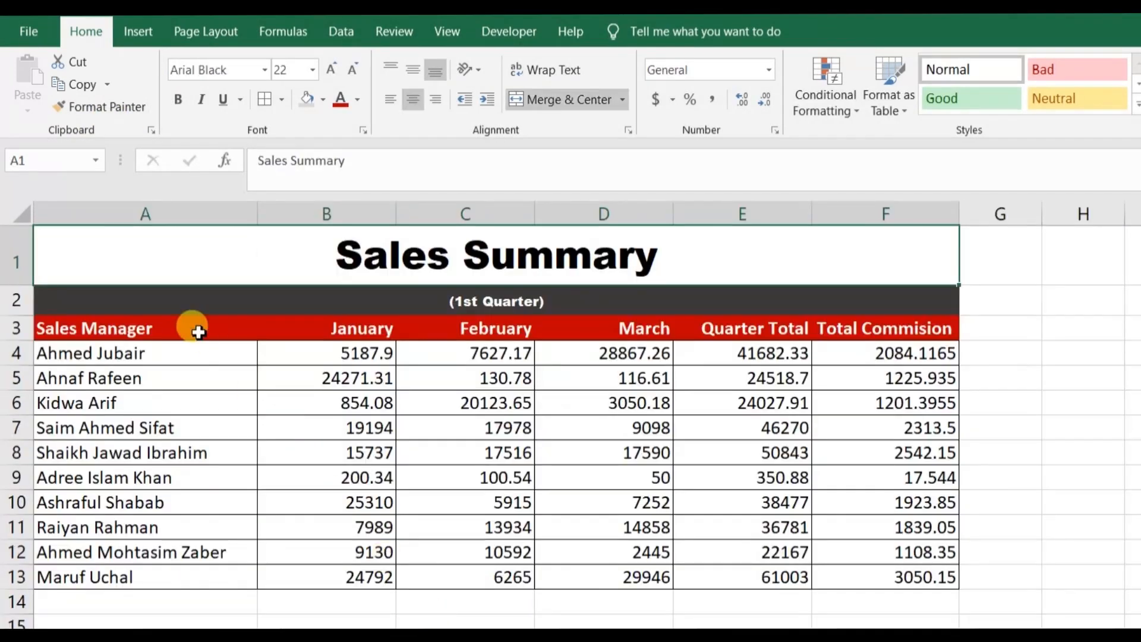
Step: Make the first manager name in A4 red, bold and italic
click(198, 331)
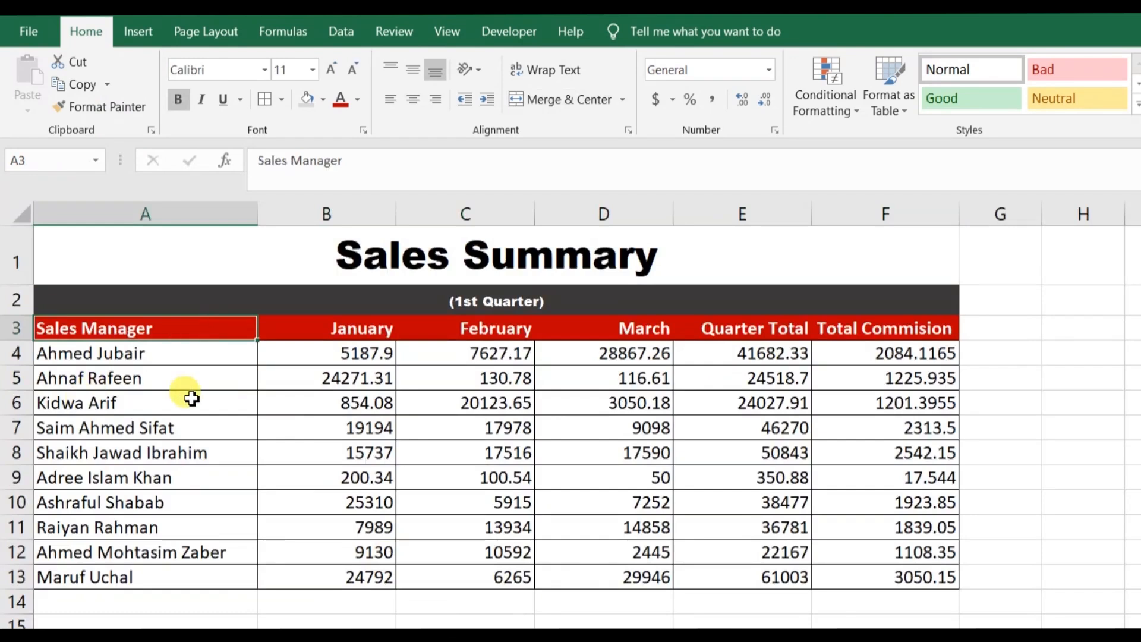
click(199, 355)
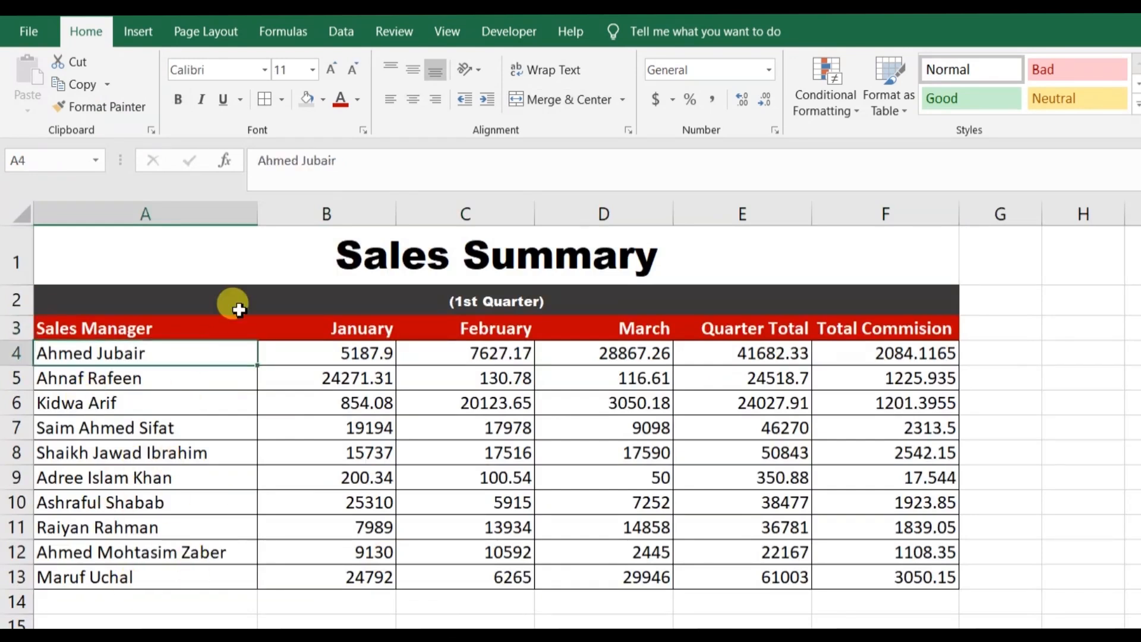
click(340, 100)
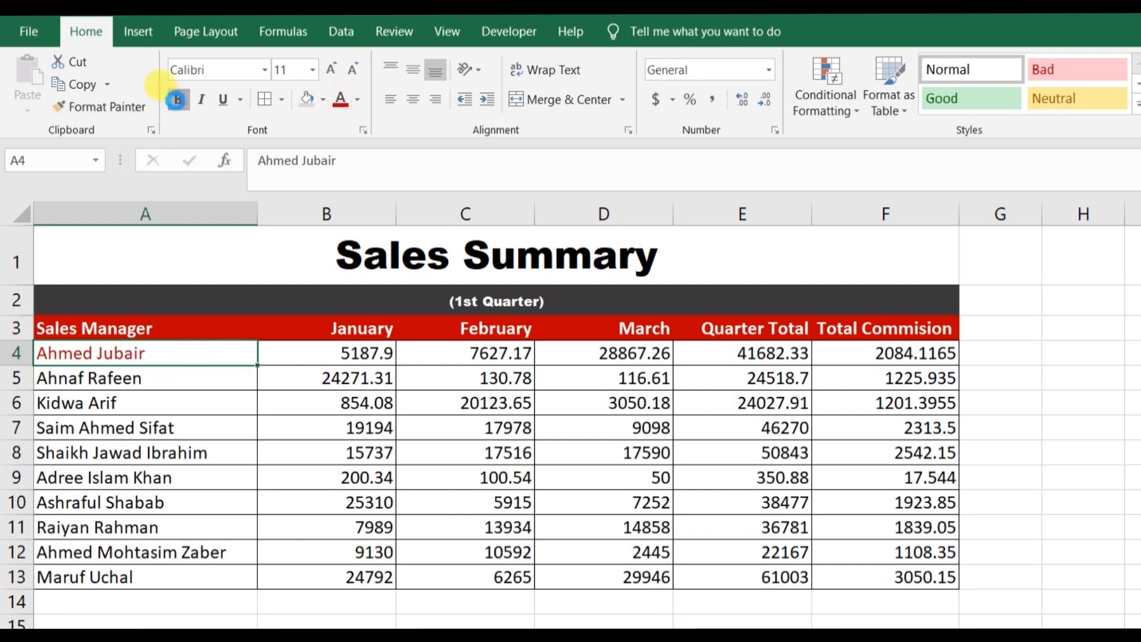
click(178, 100)
click(205, 100)
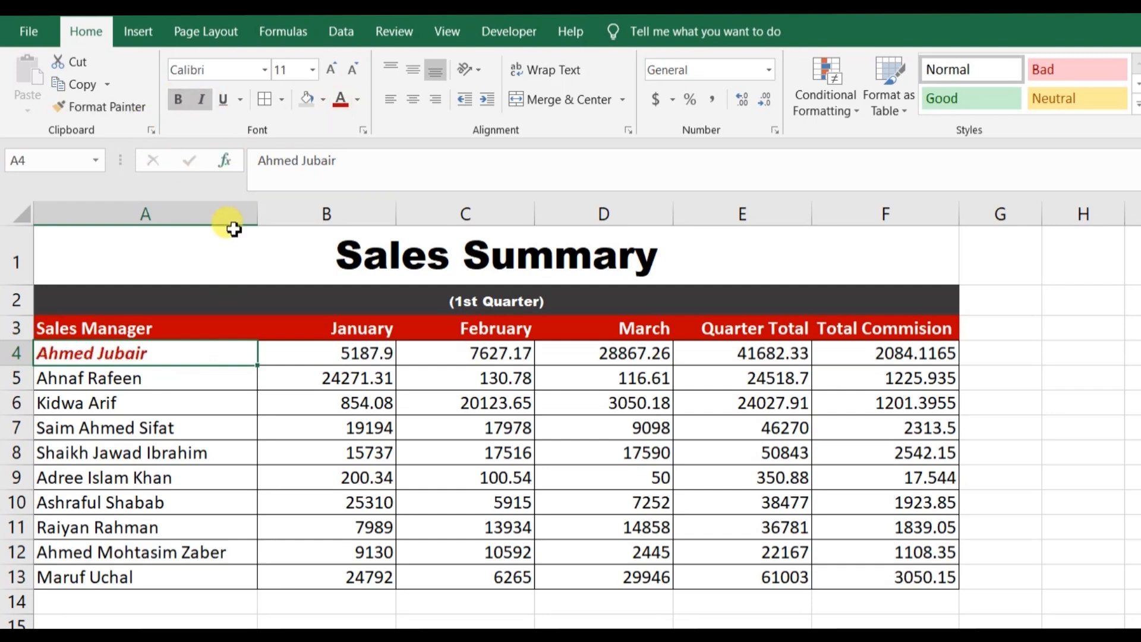
click(205, 350)
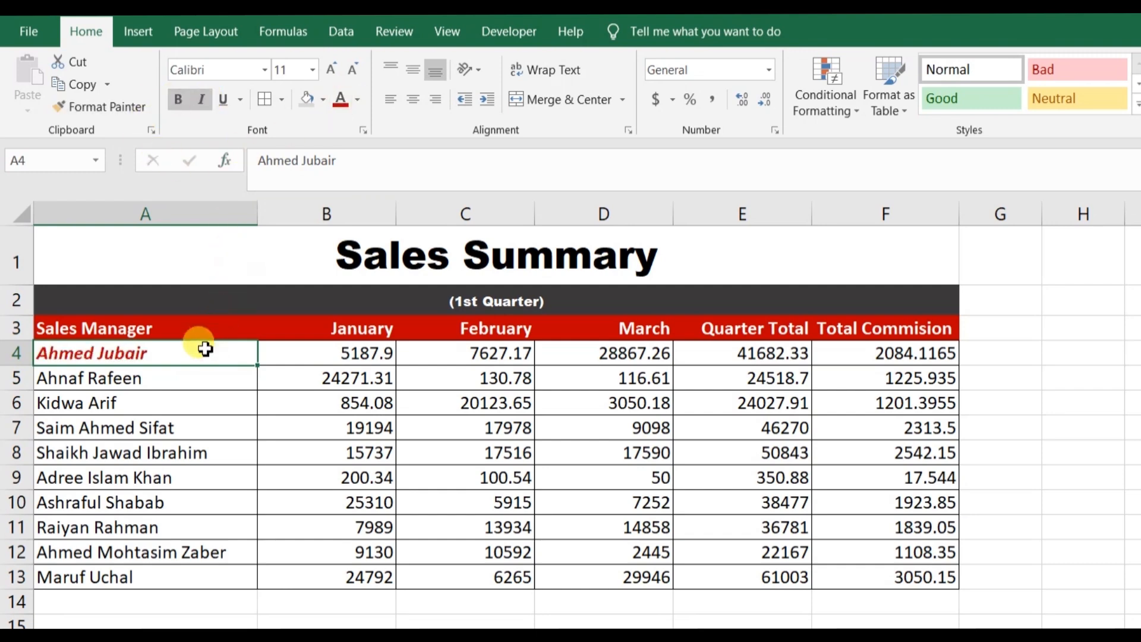
Step: Step down through the manager names, then return to the styled A4
click(201, 385)
key(Down)
key(Down)
key(Down)
key(Down)
key(Down)
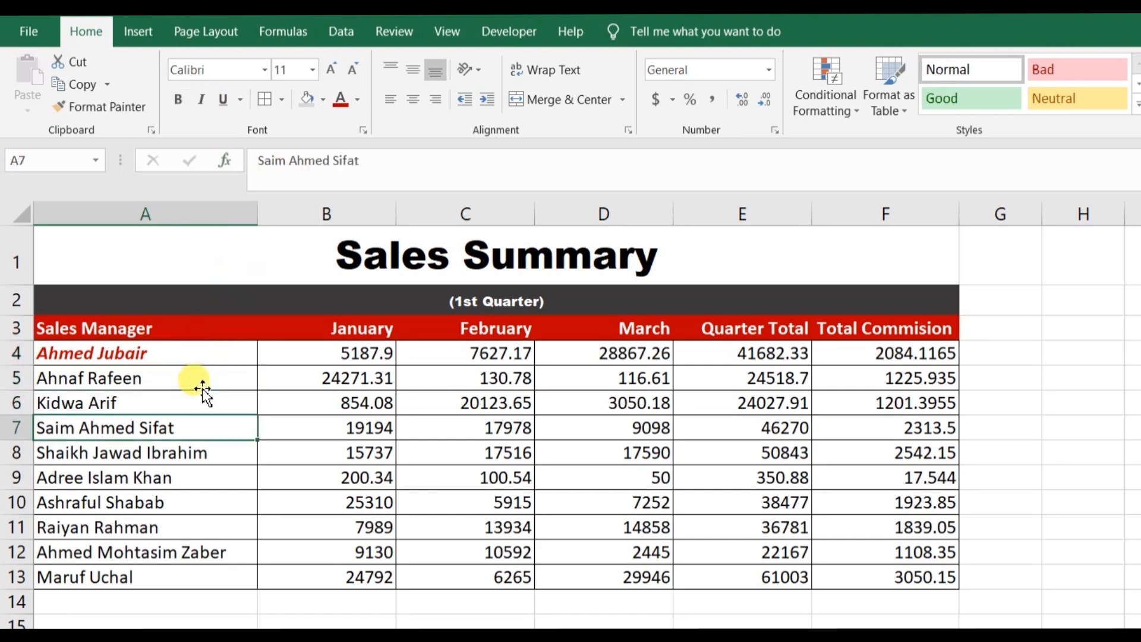
key(Down)
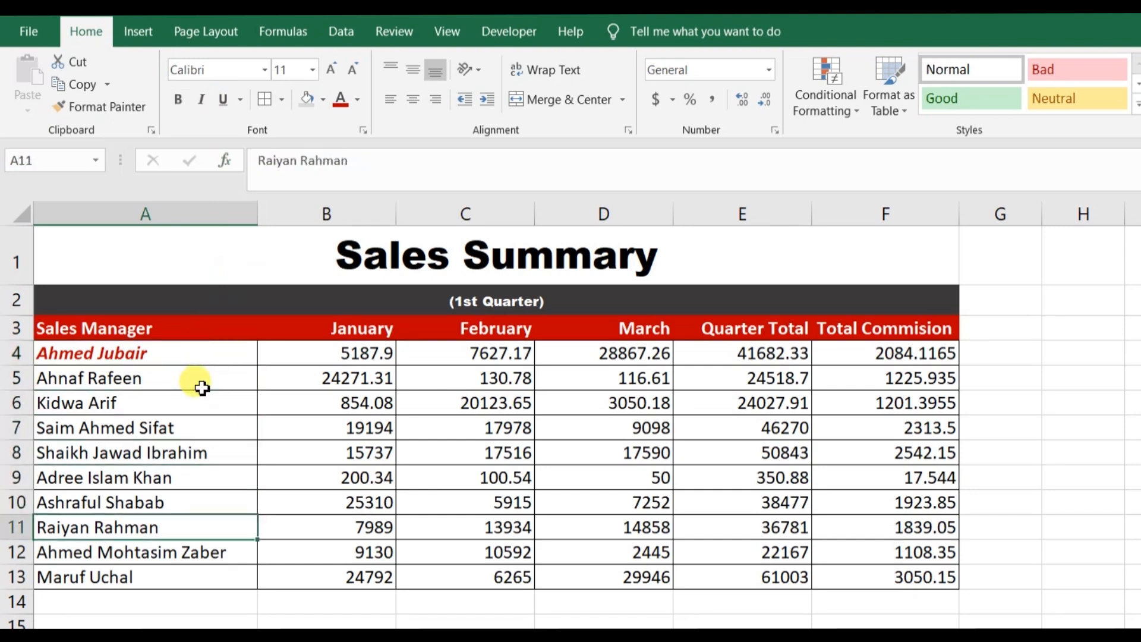
key(Down)
click(194, 356)
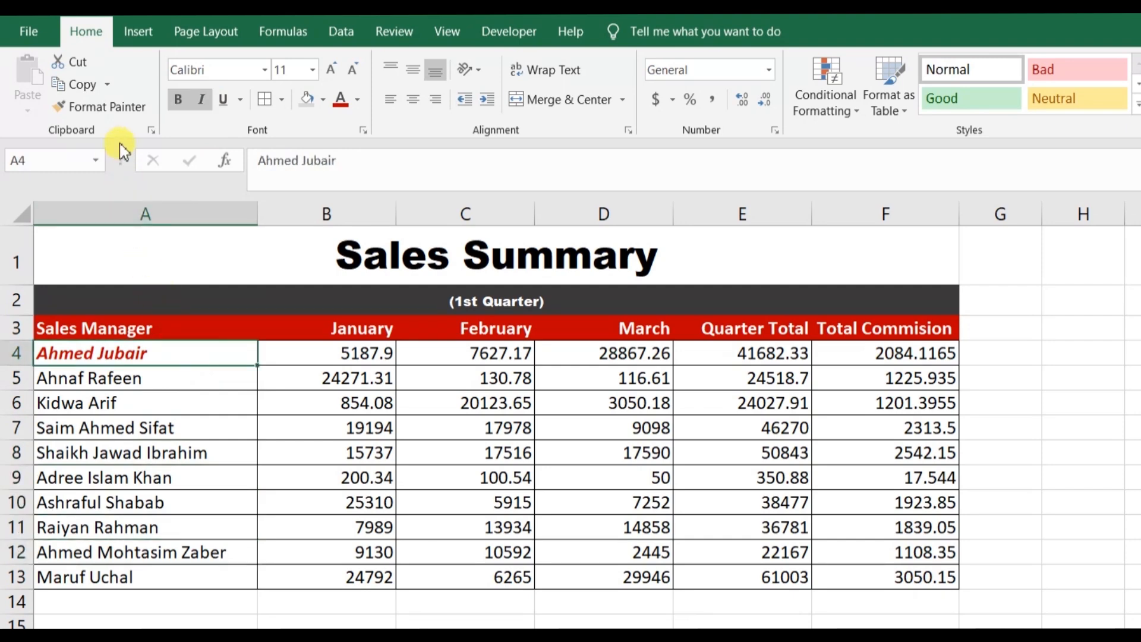
Step: Copy A4's red bold-italic style onto names A5:A13 with Format Painter
click(102, 112)
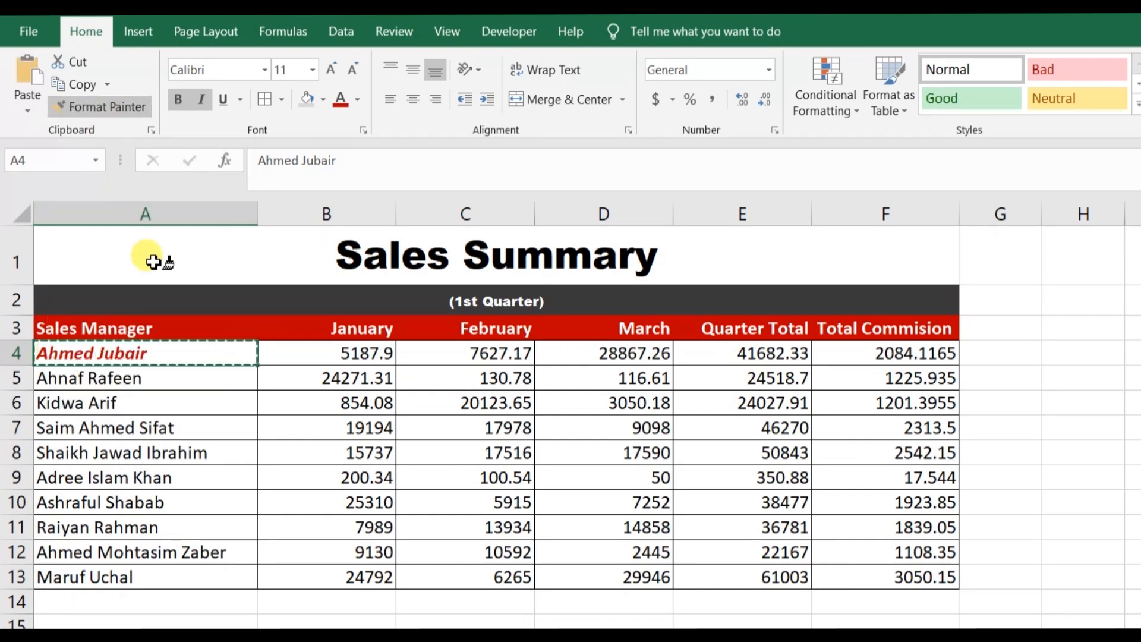
click(172, 379)
drag(172, 378, 141, 579)
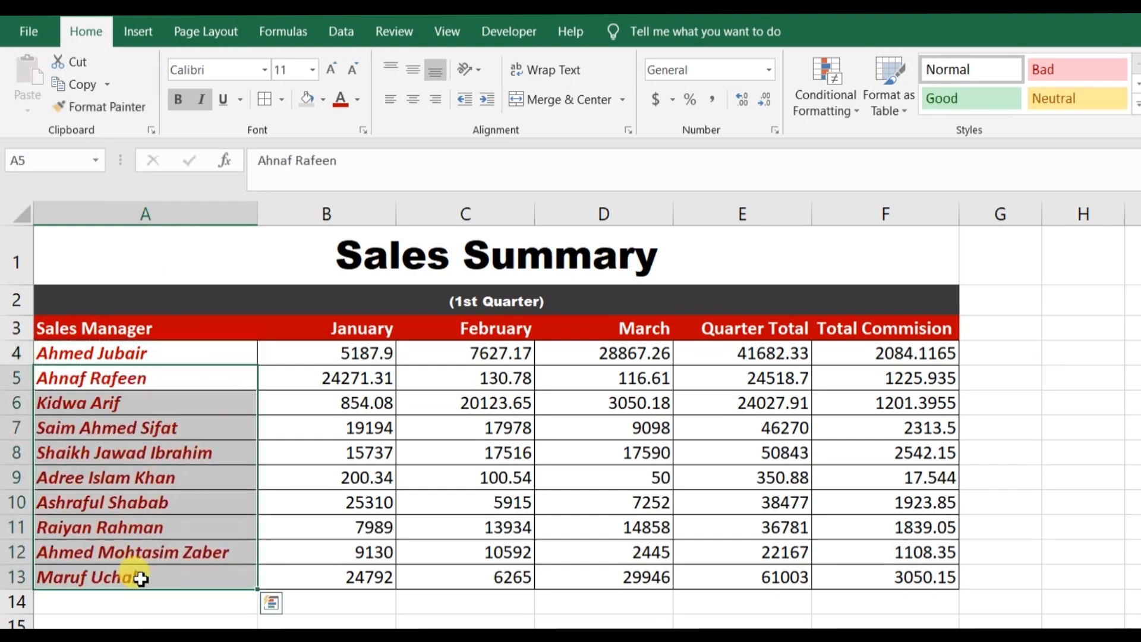
click(166, 603)
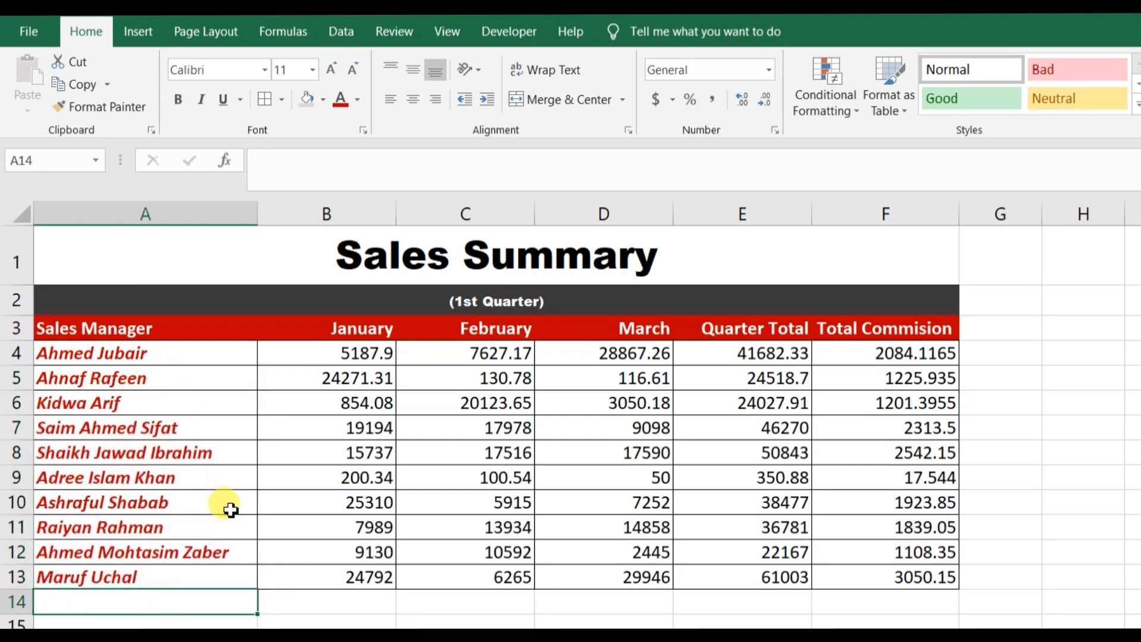
click(212, 357)
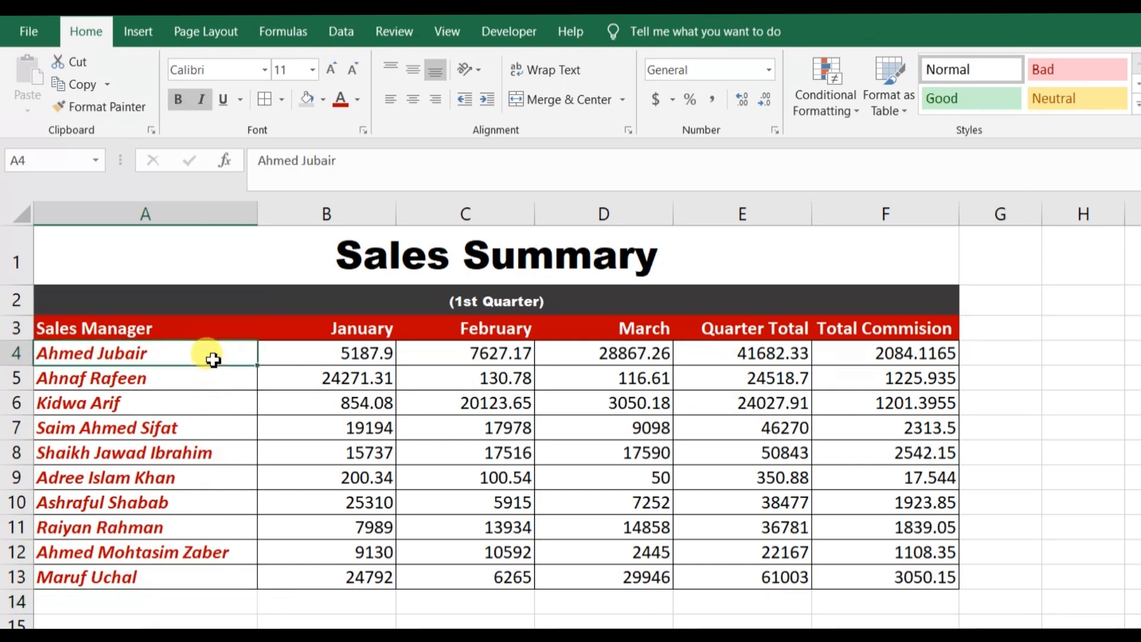
Step: Remove all borders from table rows 4 and 5 (A4:F5)
shift+click(889, 378)
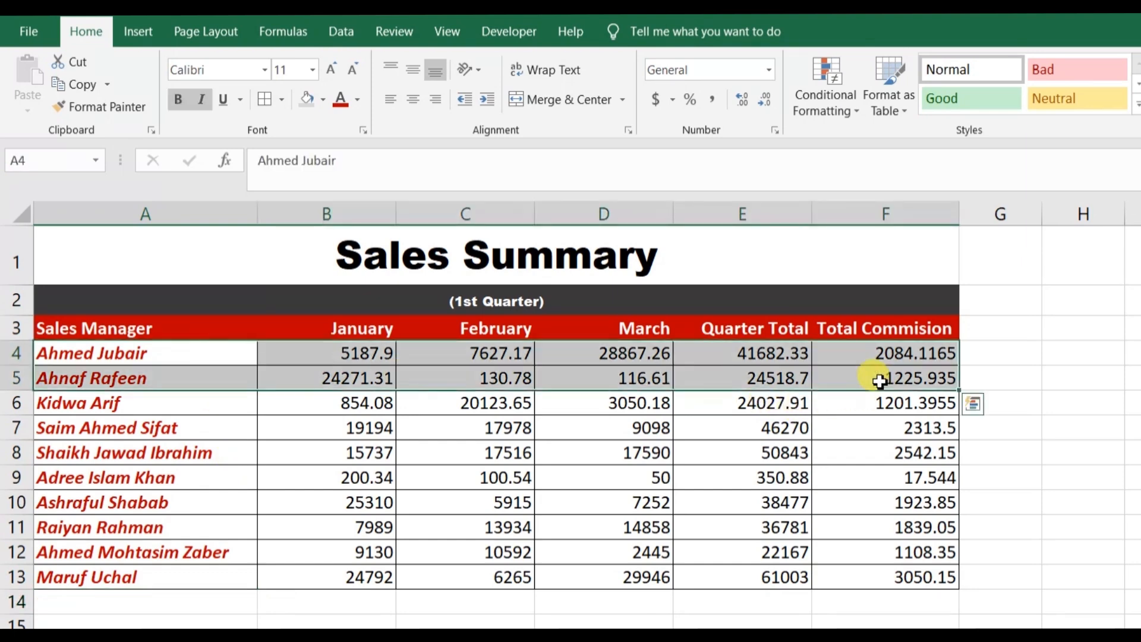
click(282, 100)
click(315, 248)
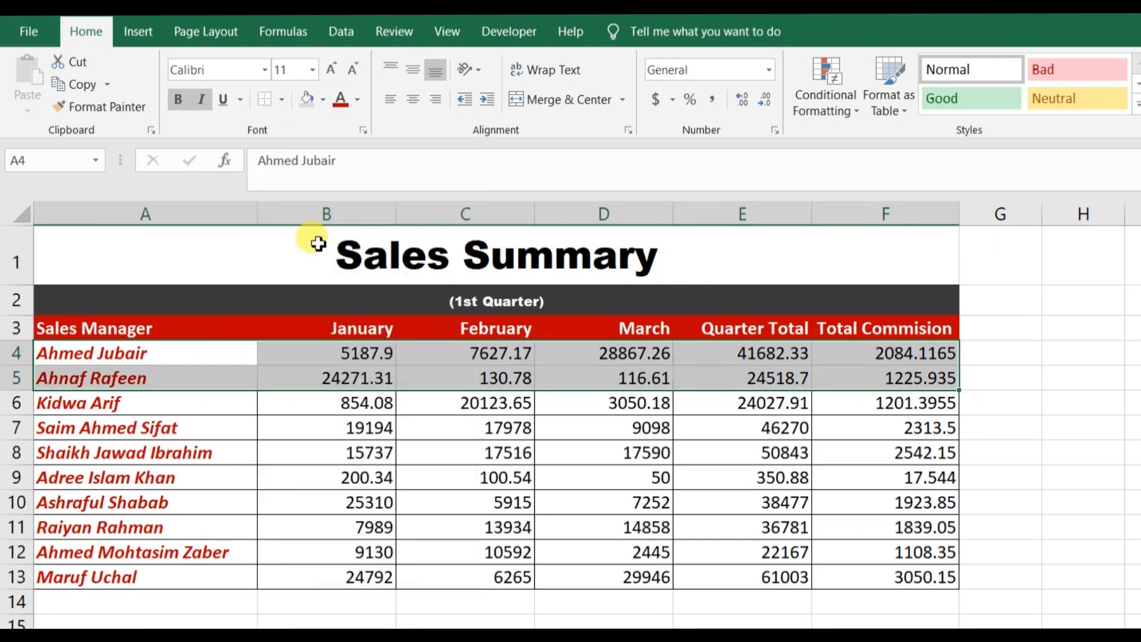
click(88, 385)
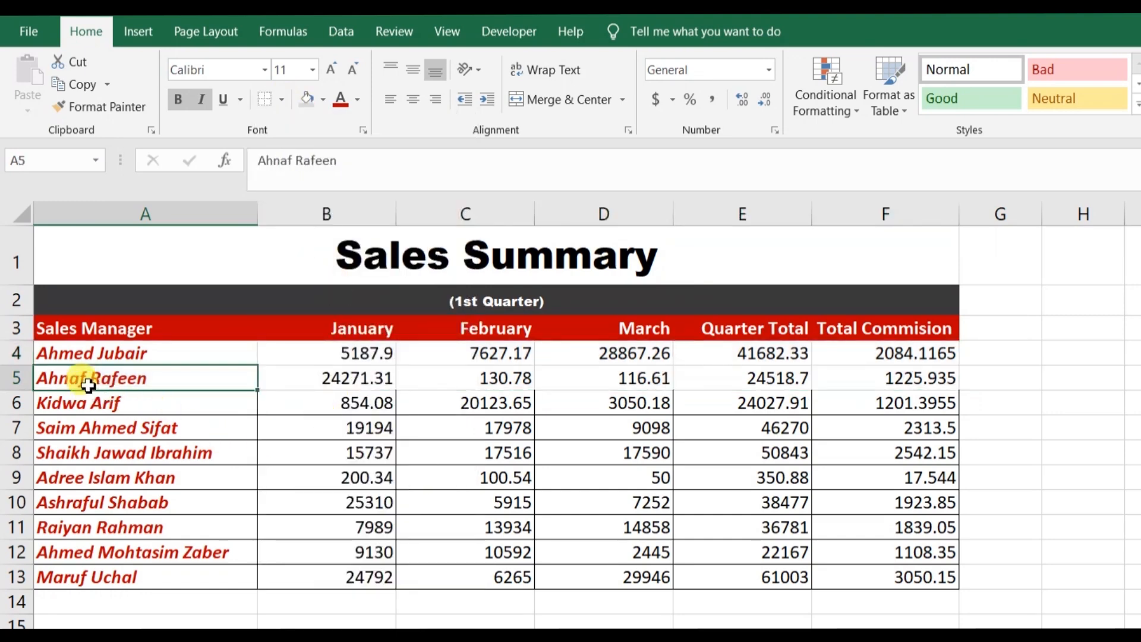
Step: Give row 5 (A5:F5) a light grey fill
shift+click(863, 379)
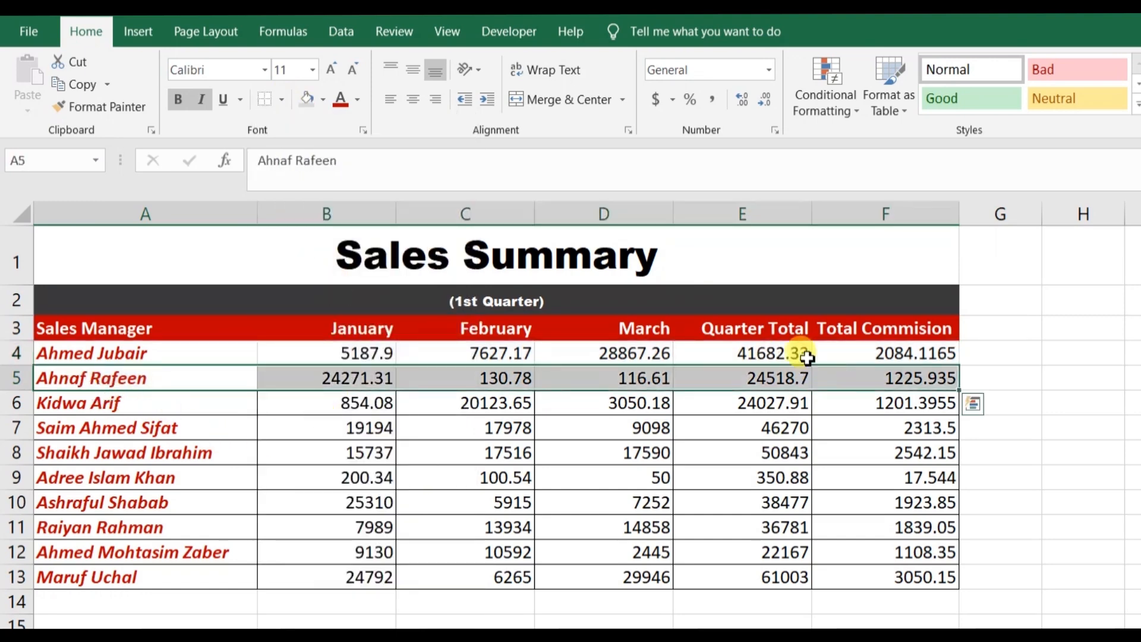
click(306, 101)
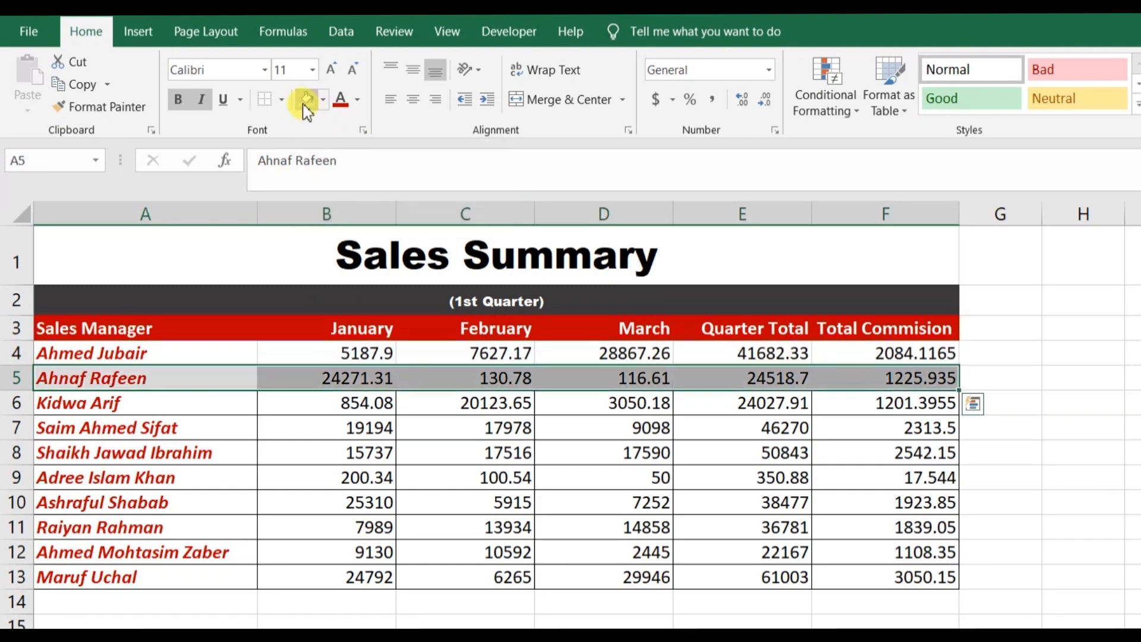
click(53, 353)
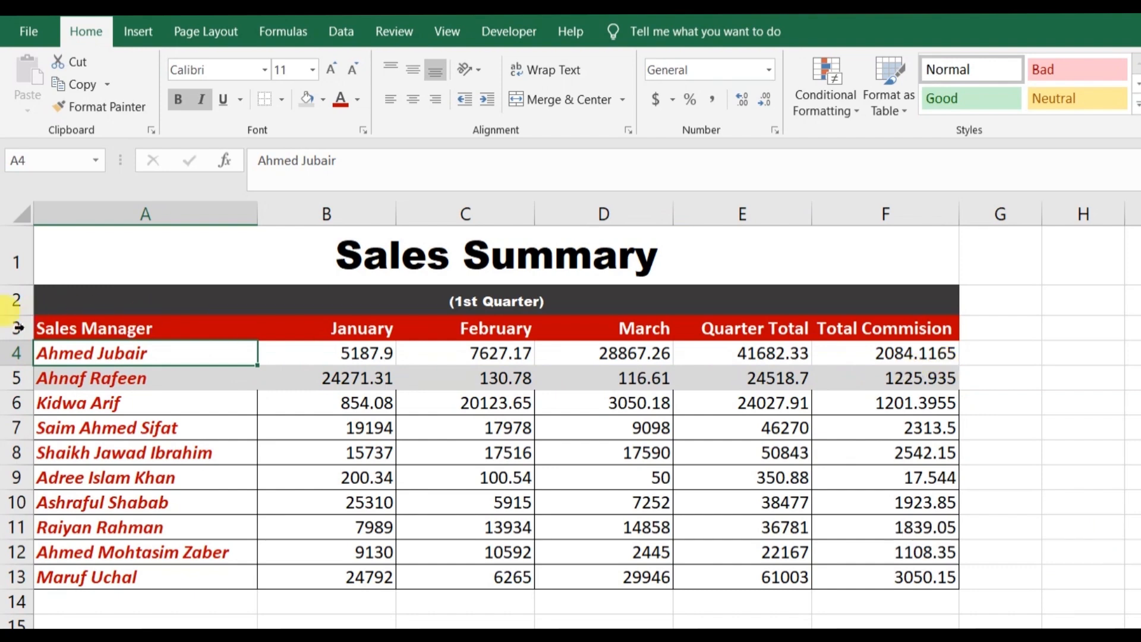
click(19, 350)
click(16, 379)
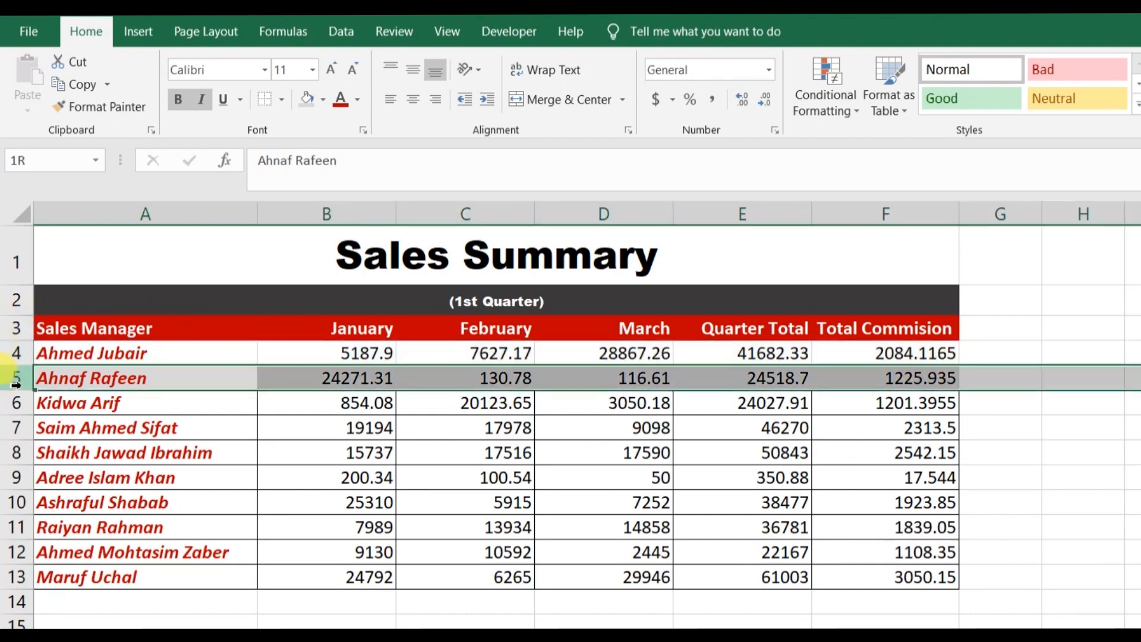
click(984, 374)
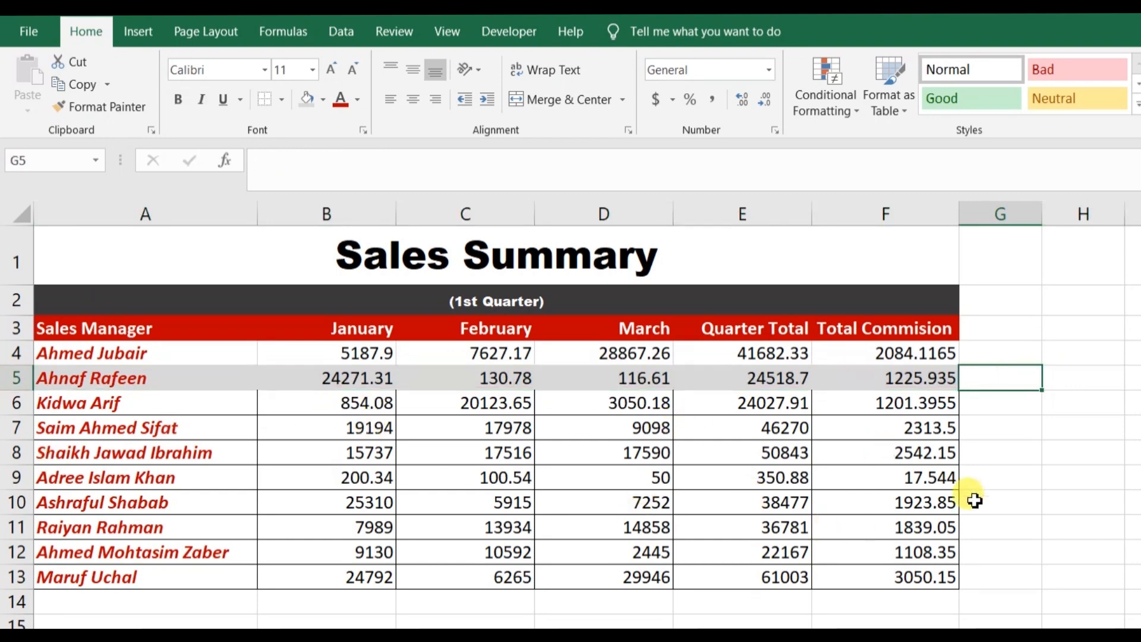
Step: Paint the A4:F5 white-and-grey banding onto rows A6:F13
click(159, 355)
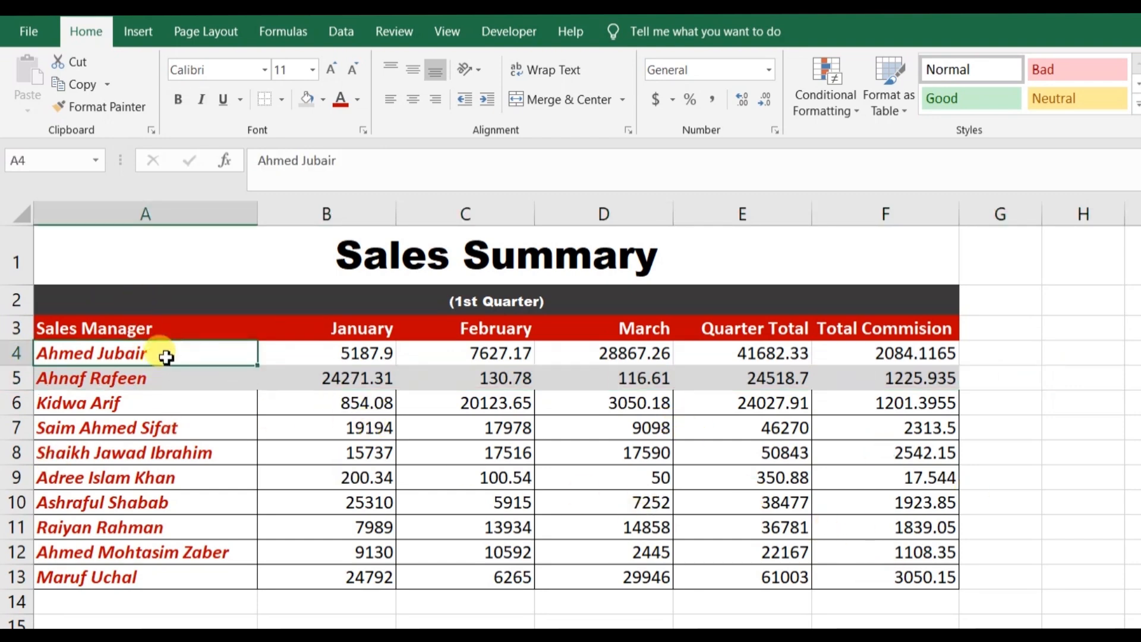
drag(902, 381, 904, 377)
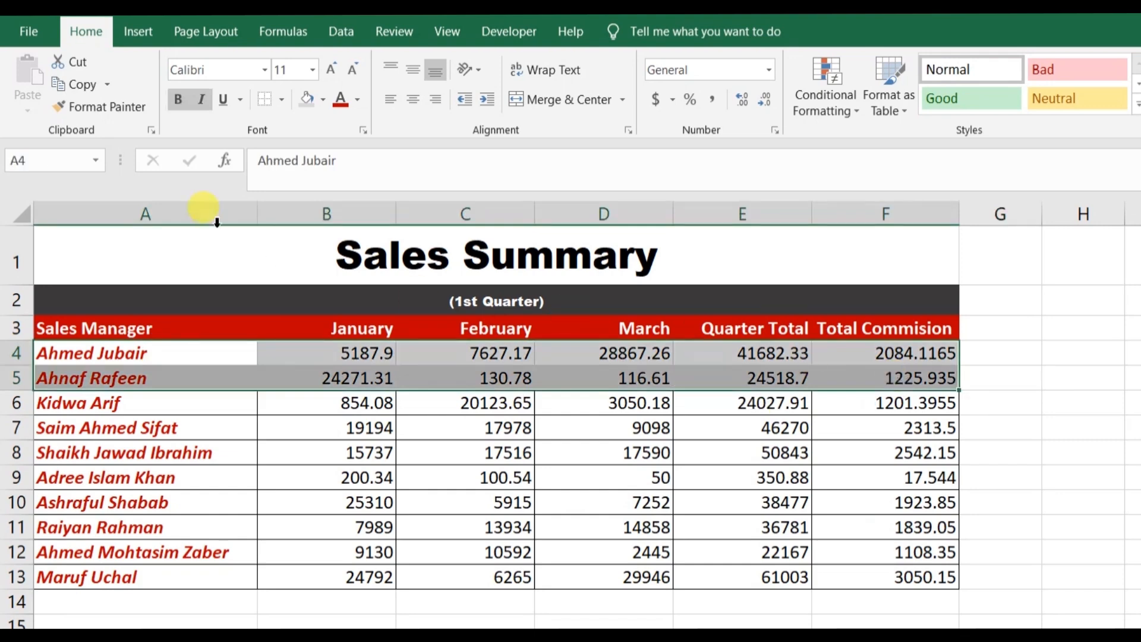
click(118, 111)
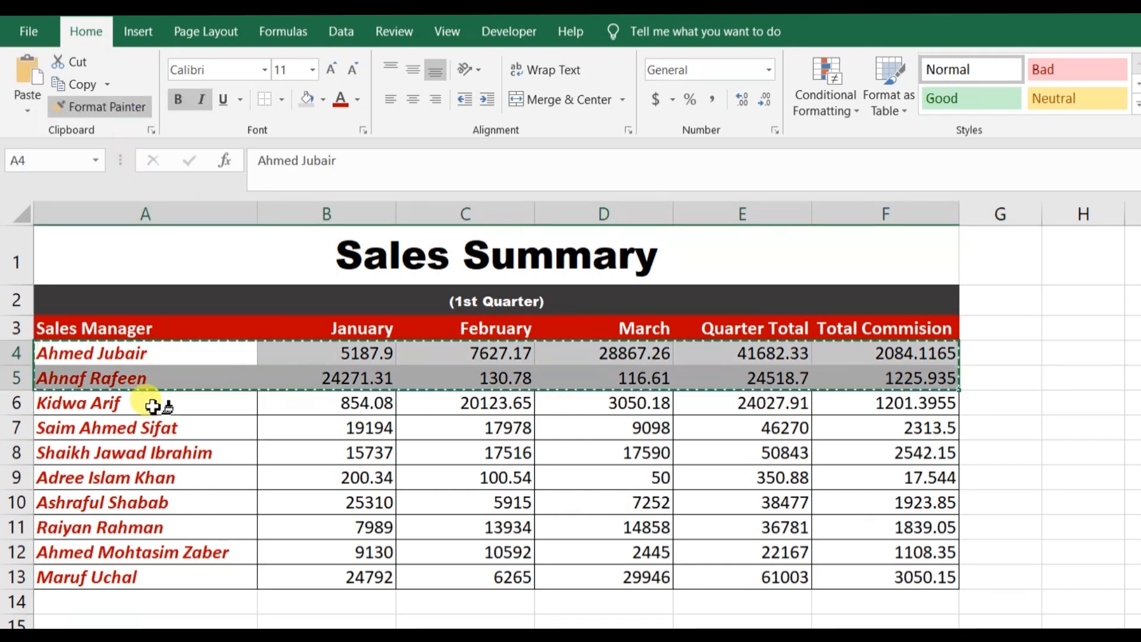
mouse_move(153, 403)
mouse_down()
mouse_move(344, 505)
mouse_move(831, 552)
mouse_move(879, 575)
mouse_up()
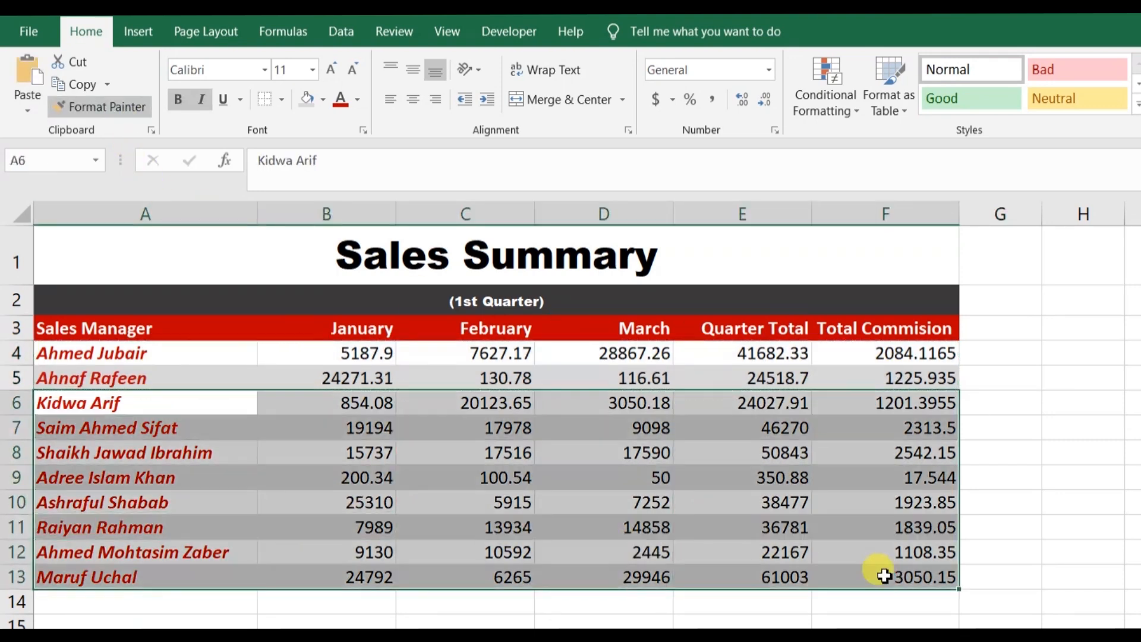
click(865, 603)
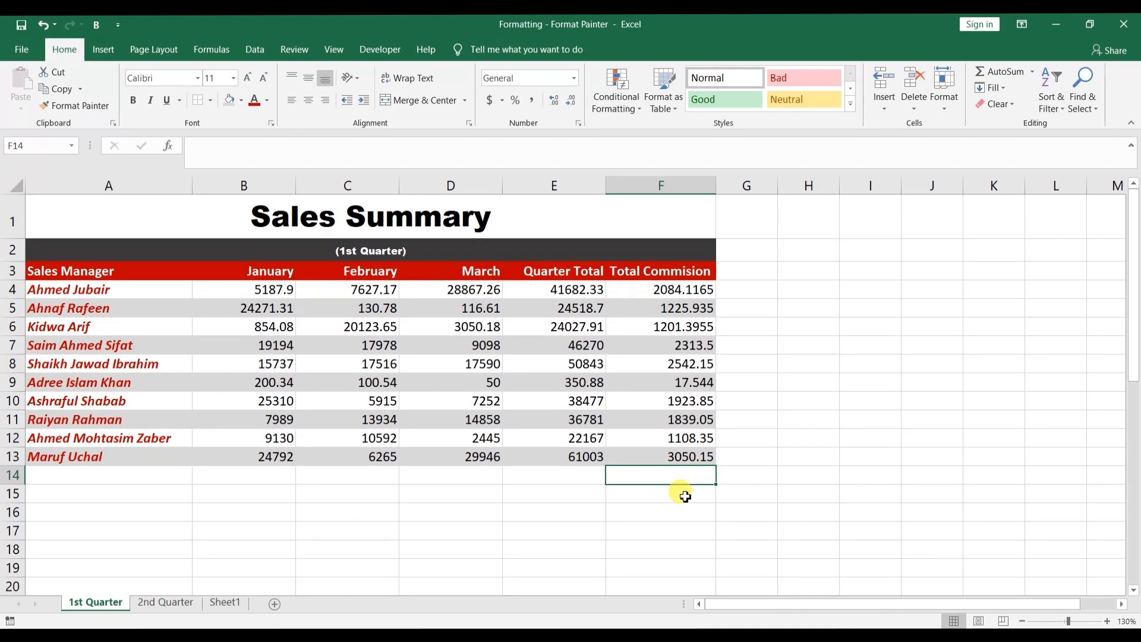
Step: Check the unformatted 2nd Quarter table, then return to 1st Quarter
click(167, 602)
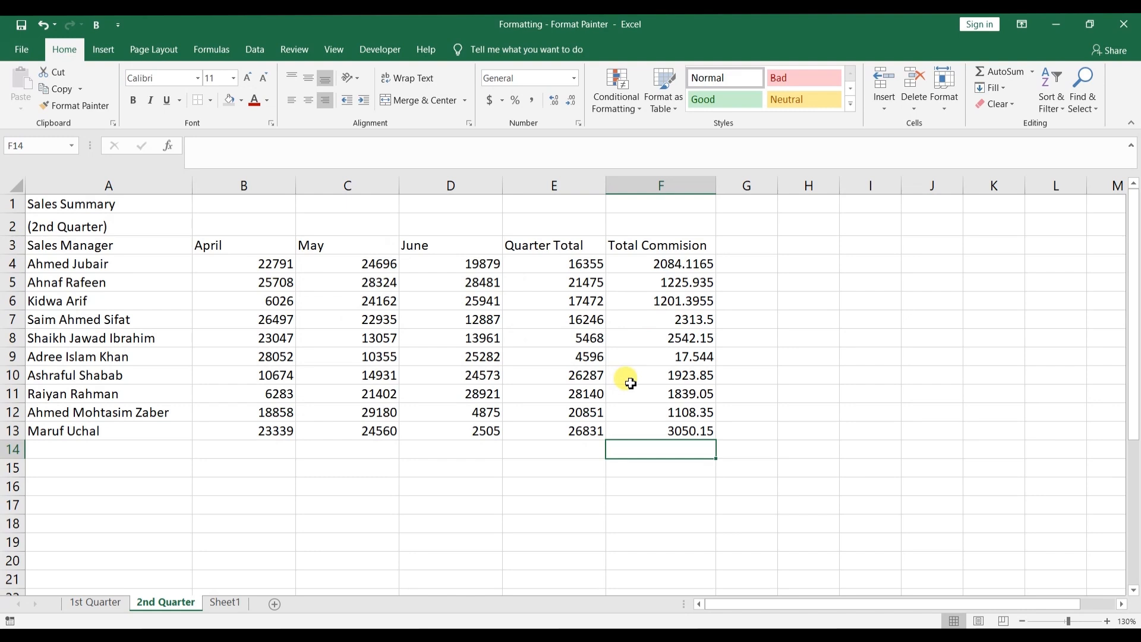
click(113, 203)
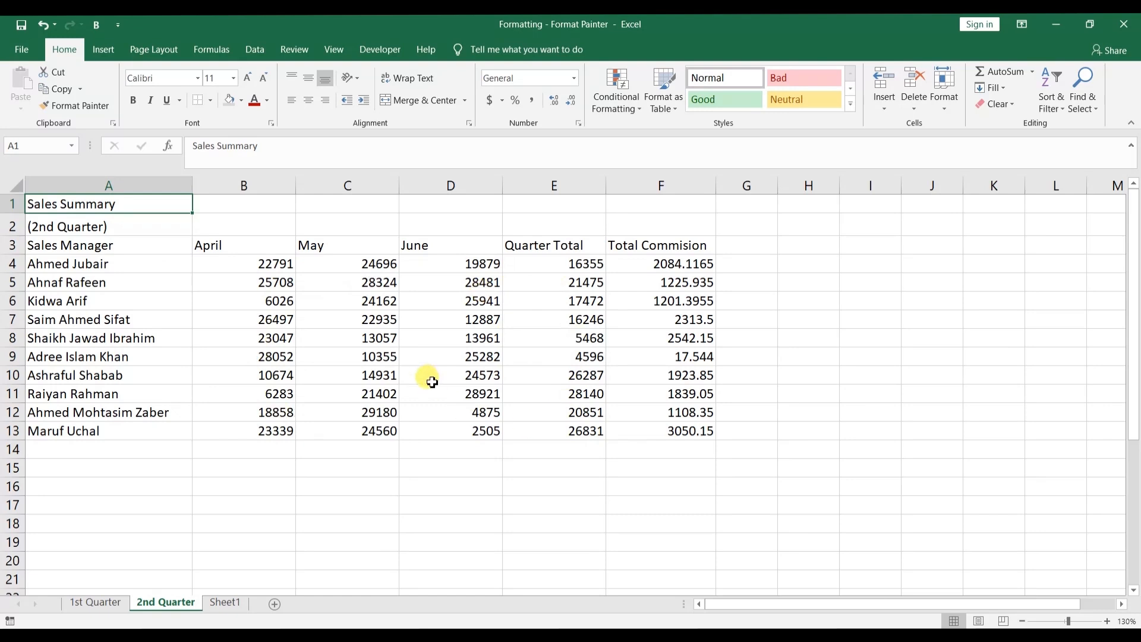
click(96, 603)
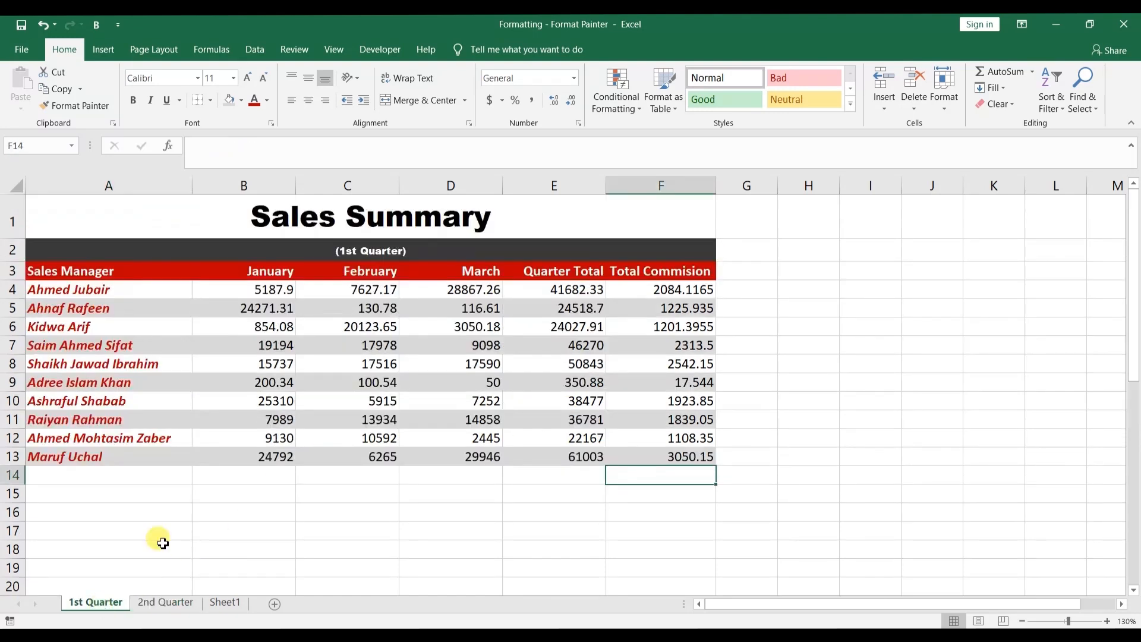
Step: Copy the 1st Quarter table formatting (A1:F13) onto the 2nd Quarter table
click(331, 225)
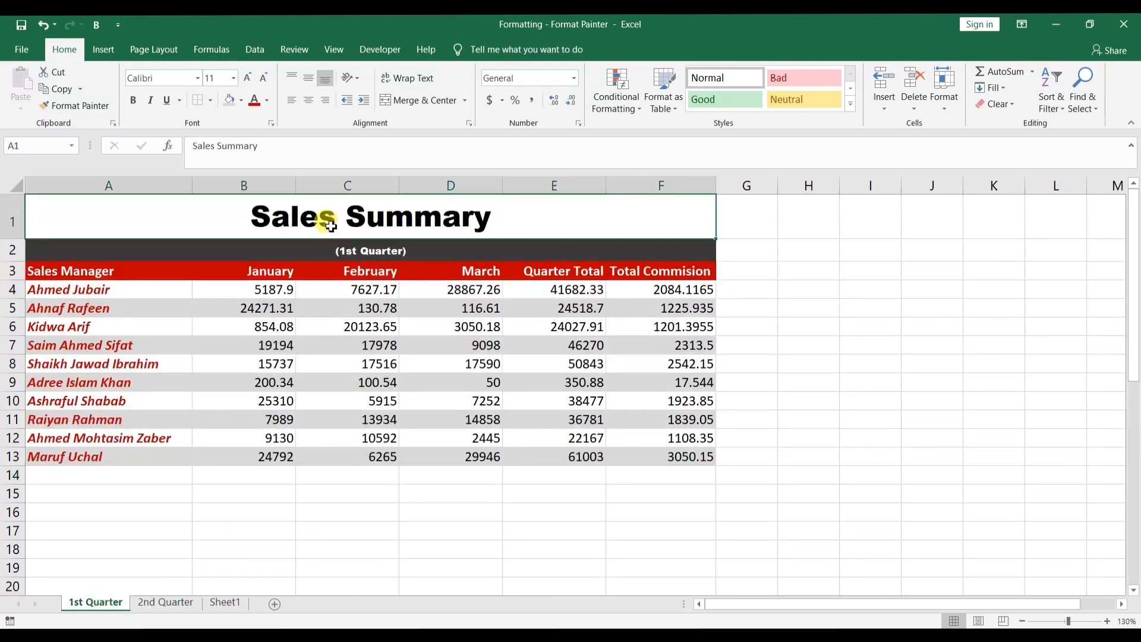
shift+click(672, 462)
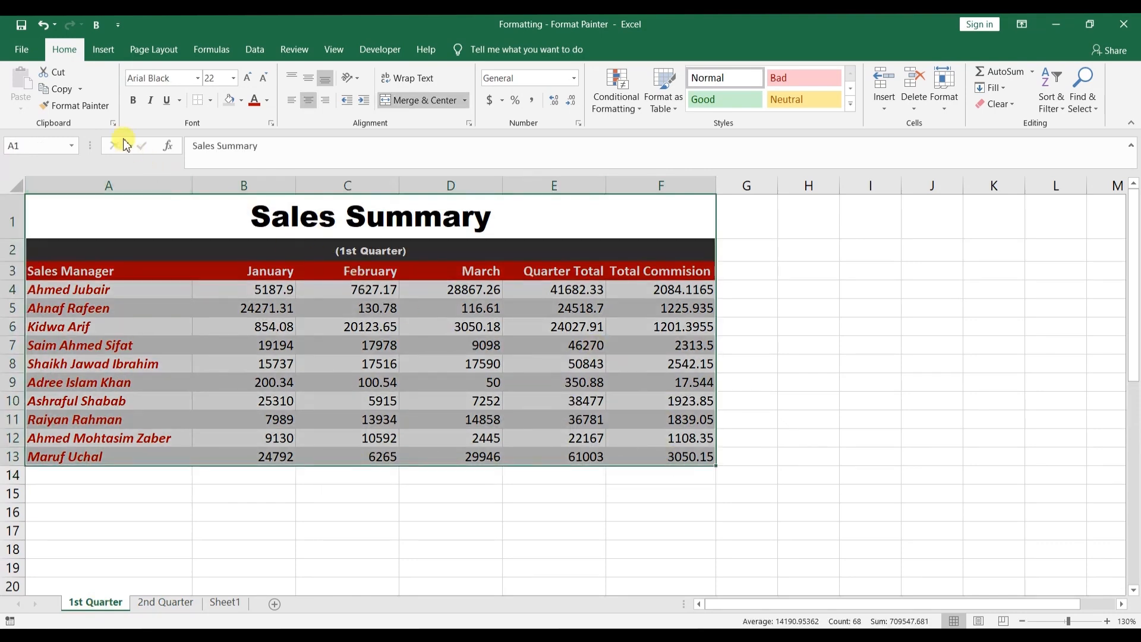
click(99, 110)
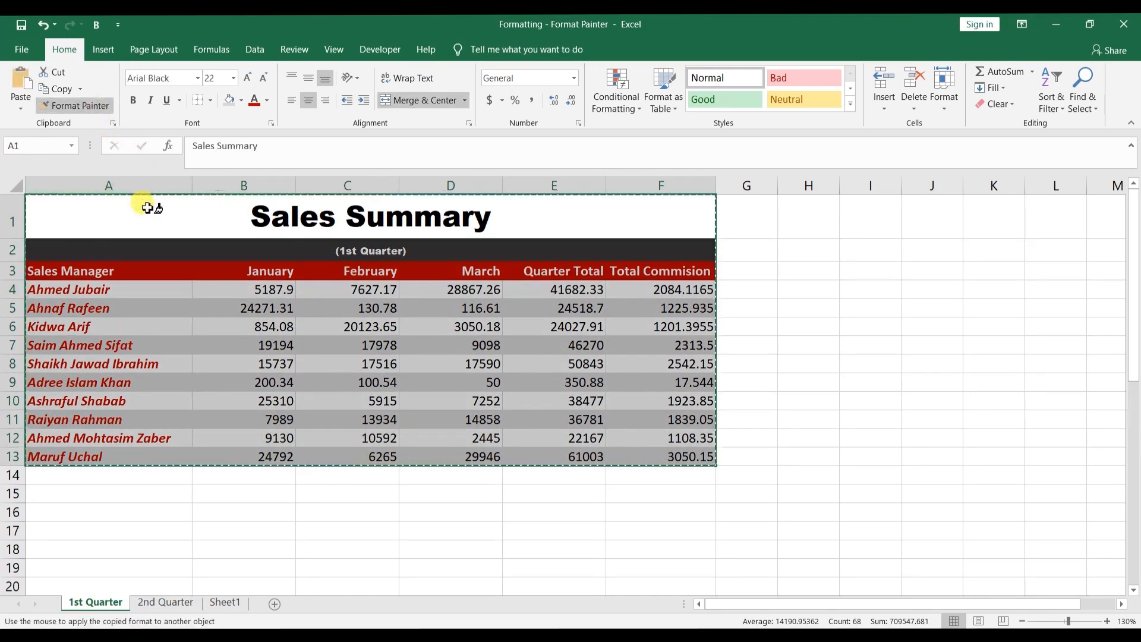
click(168, 603)
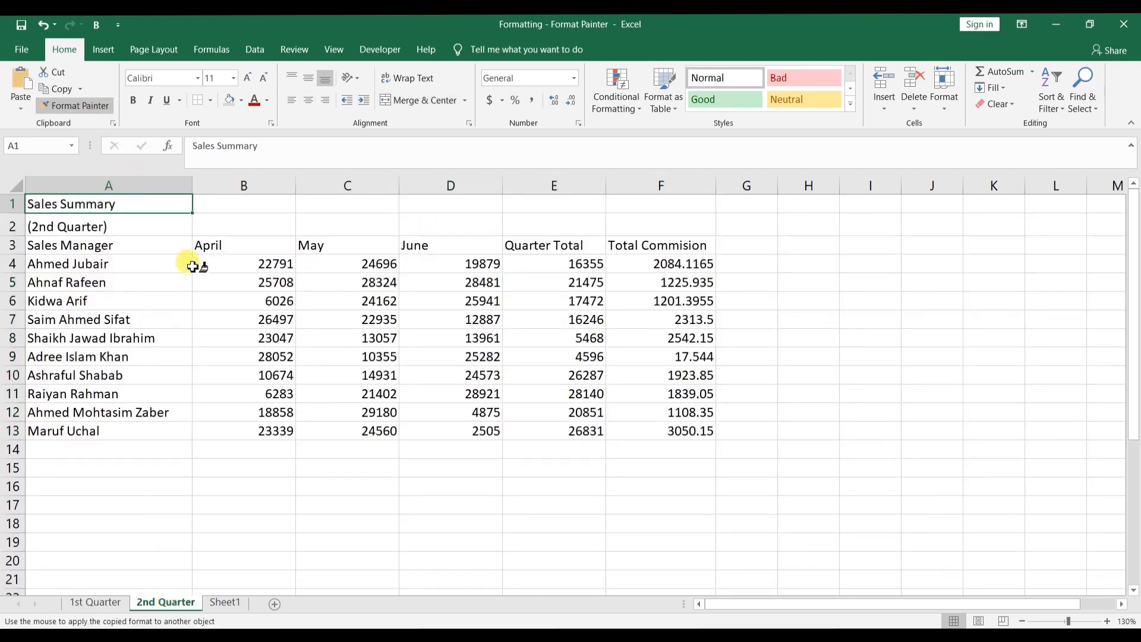
click(147, 206)
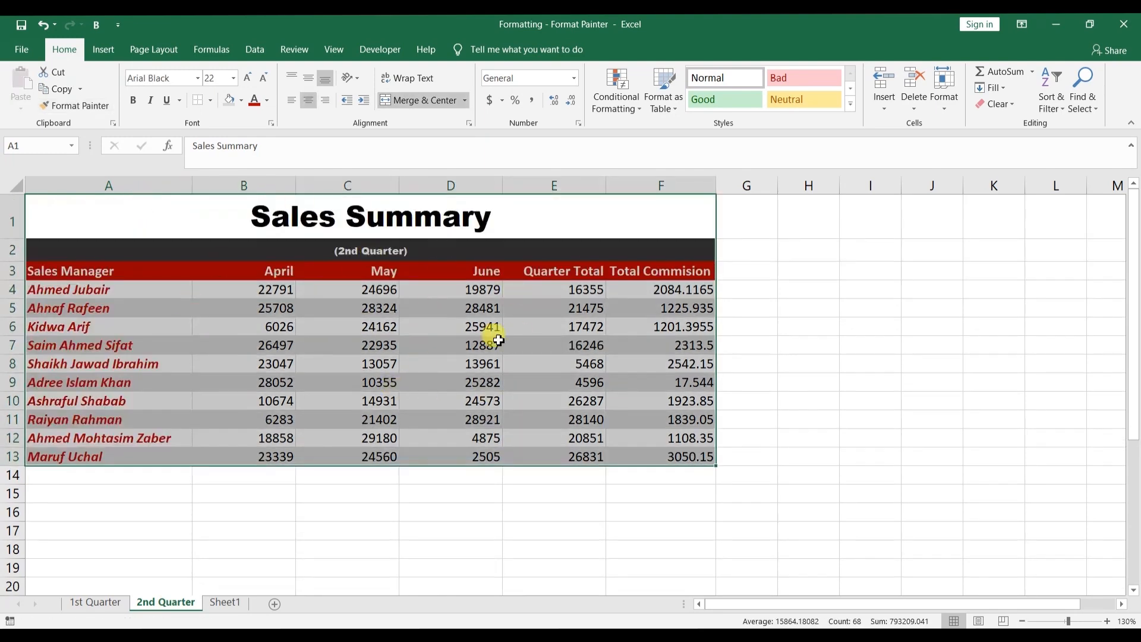
click(568, 217)
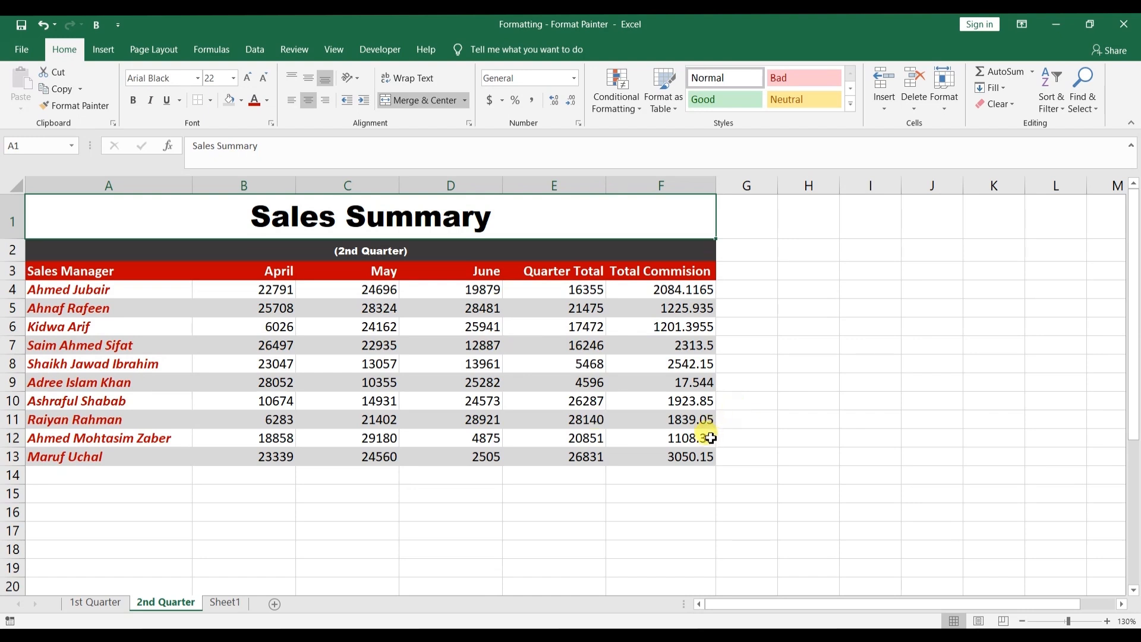
shift+click(680, 459)
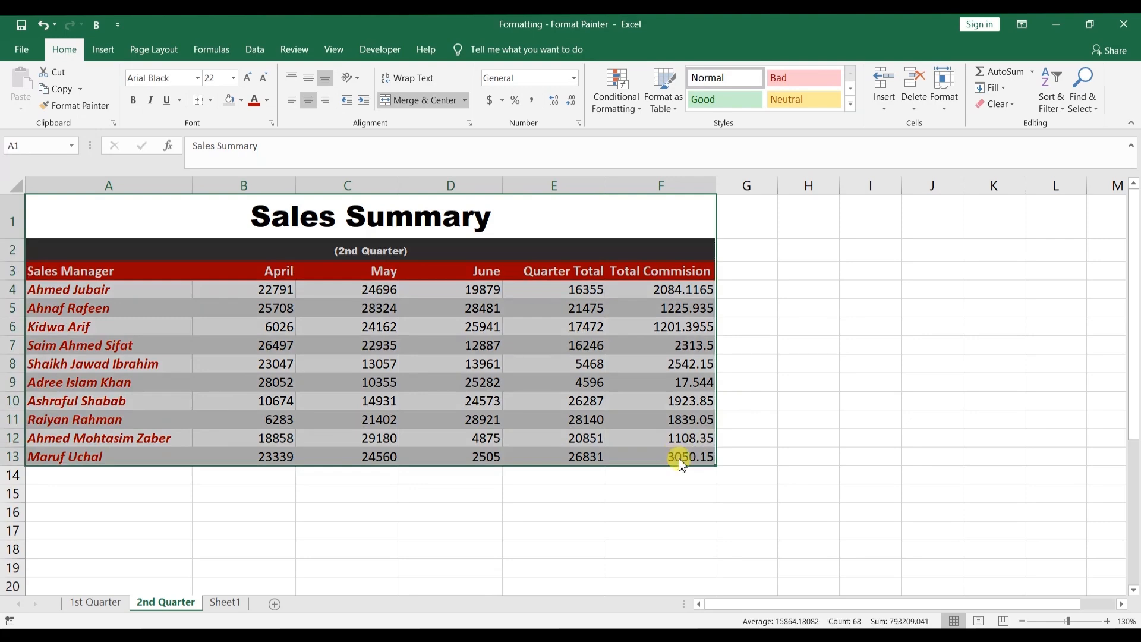
Step: Clear all formats from the 2nd Quarter table A1:F13, leaving plain values
key(alt+Tab)
click(1004, 106)
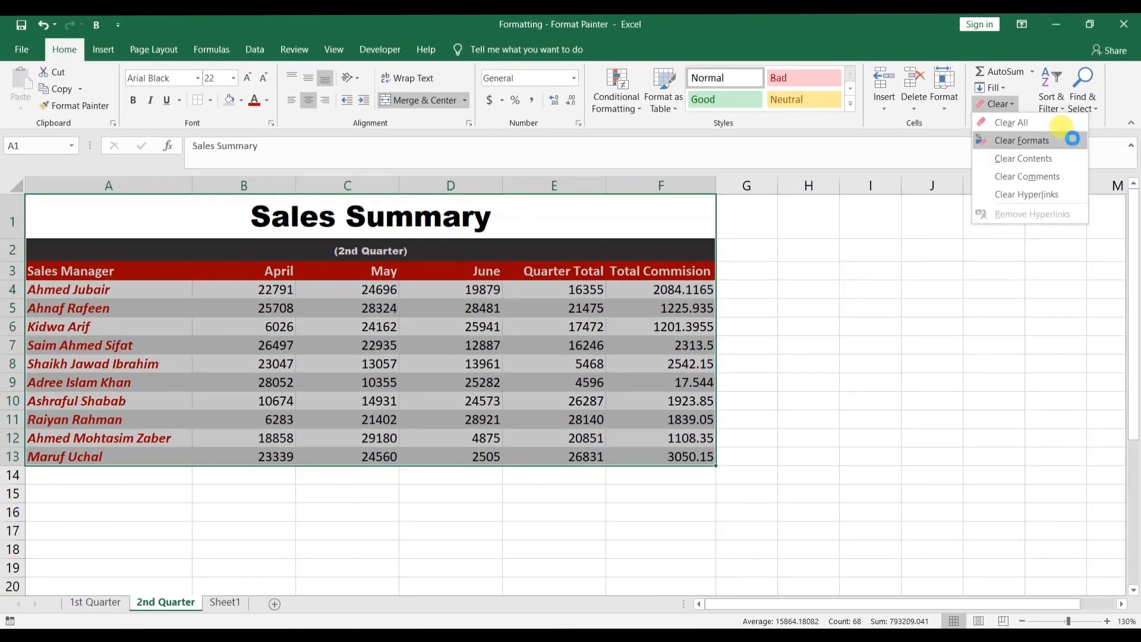
click(1049, 167)
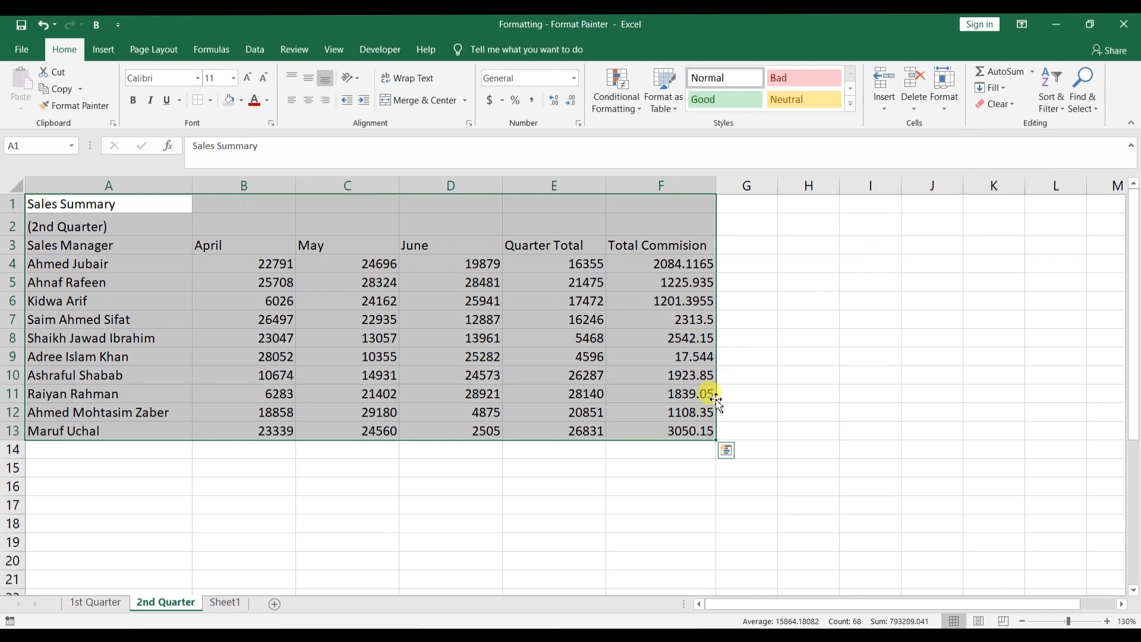
click(706, 430)
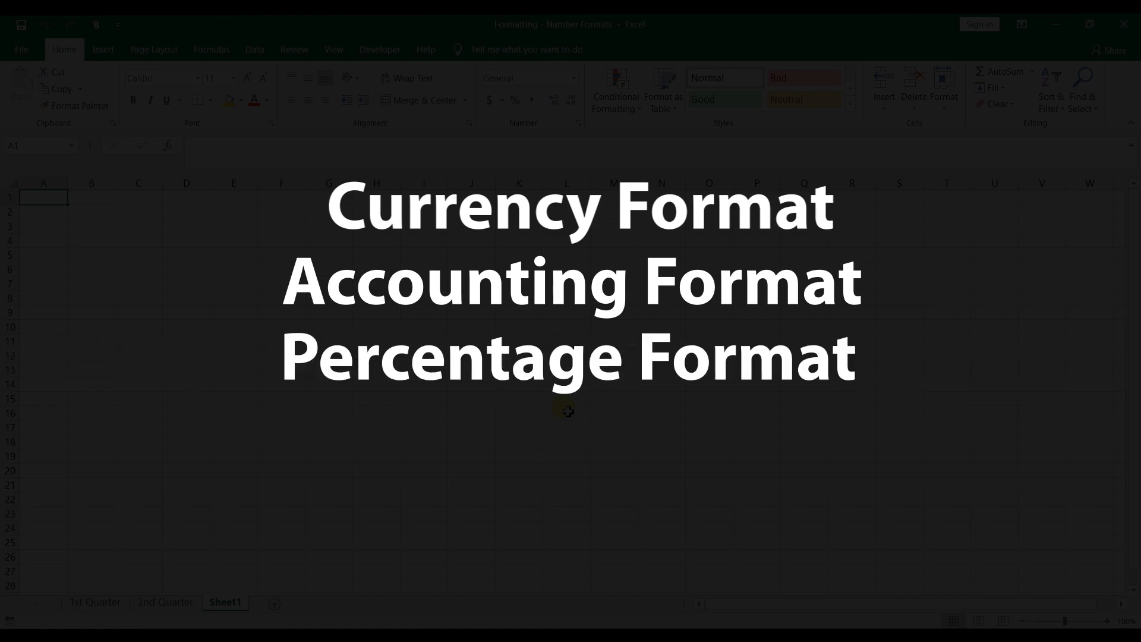
Step: On the 1st Quarter sheet, format the sales figures B4:F13 as Currency
click(97, 603)
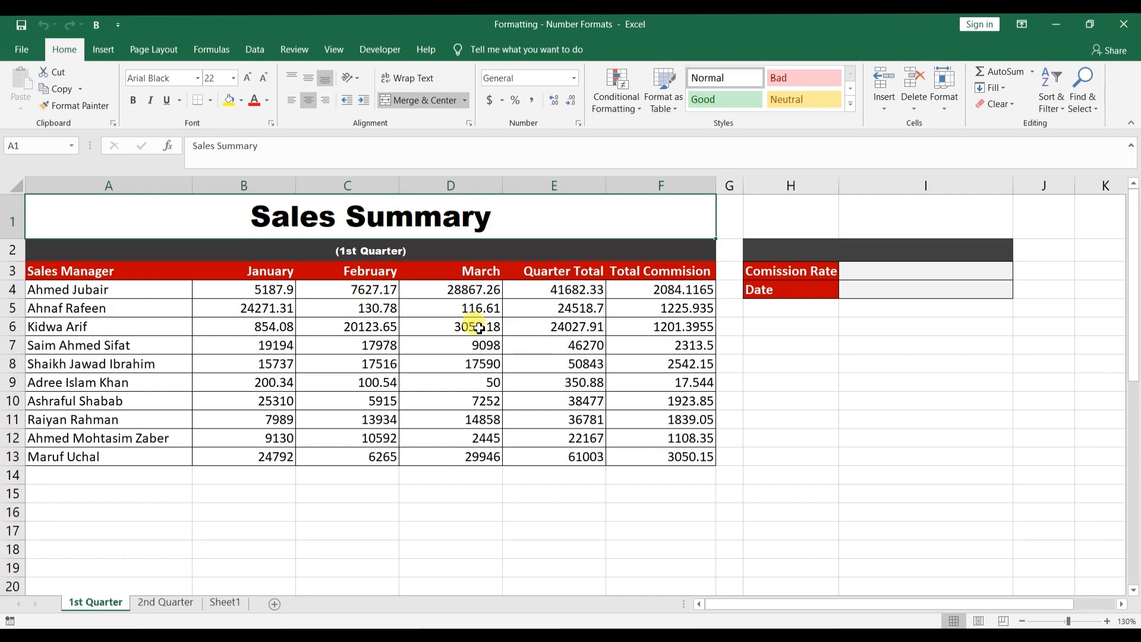
click(270, 288)
key(ctrl+shift+Right)
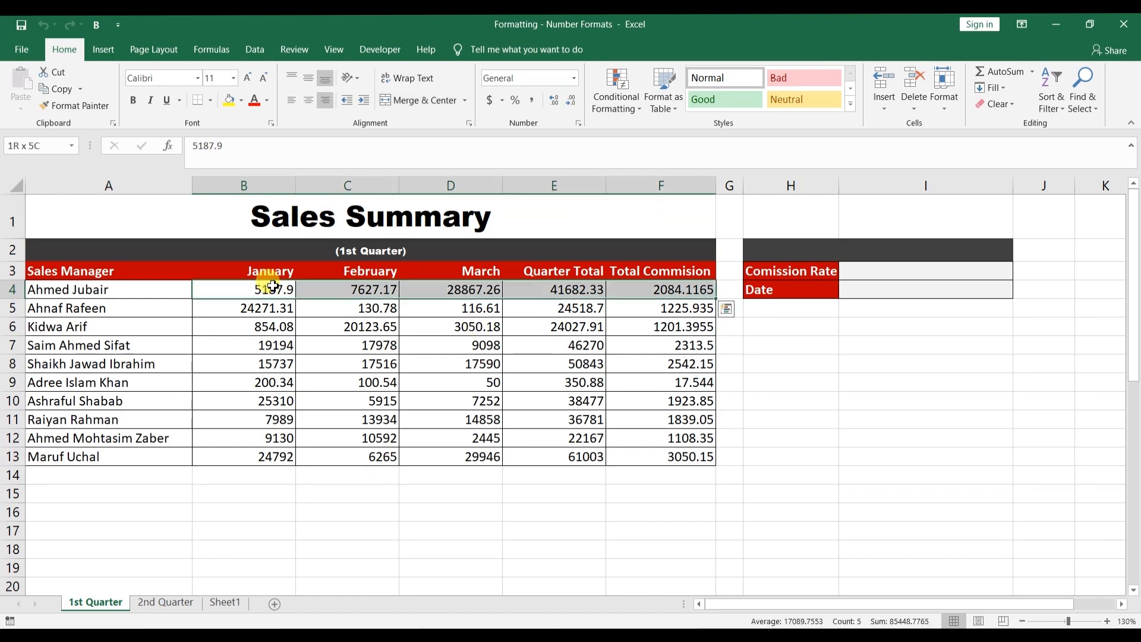
key(ctrl+shift+Down)
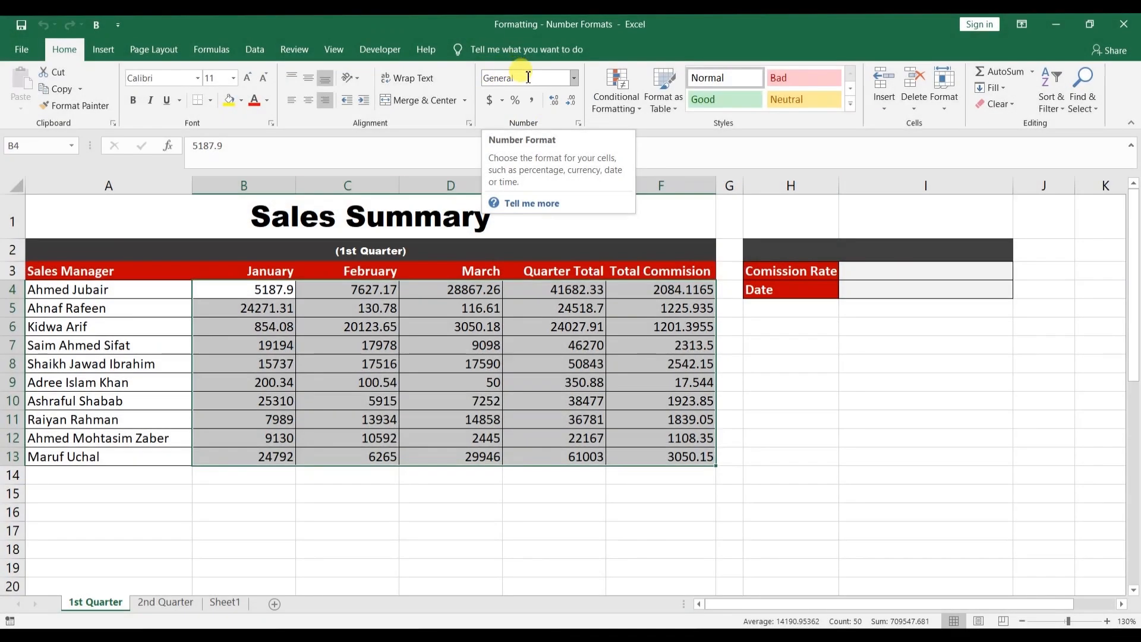
click(575, 79)
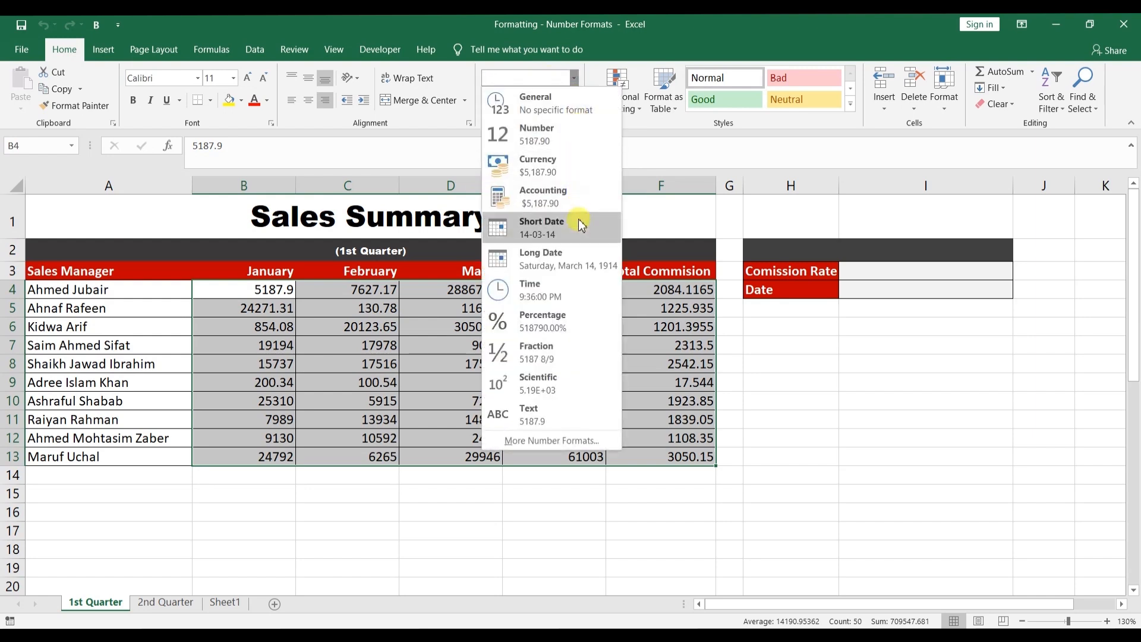
click(568, 163)
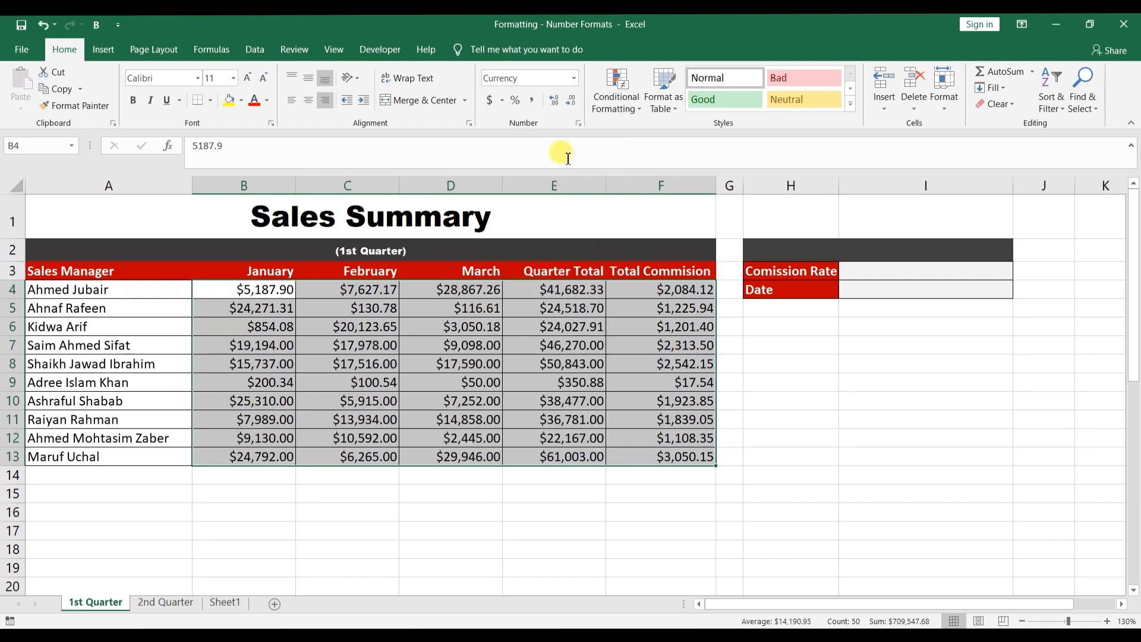
click(464, 295)
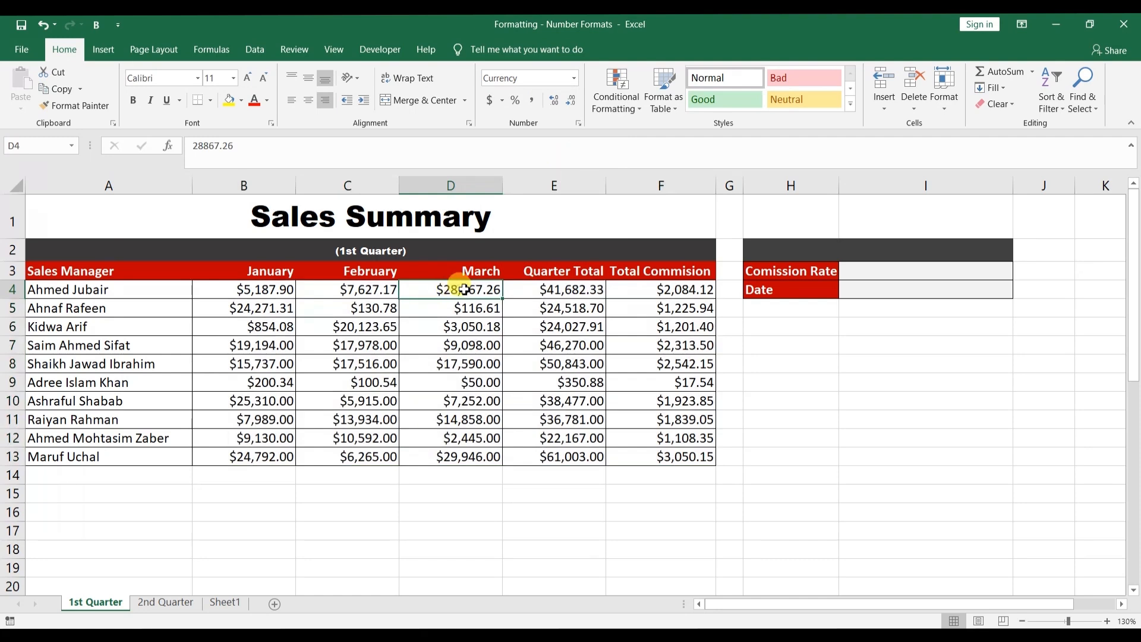
Step: Reselect the sales figures B4:F13
click(279, 289)
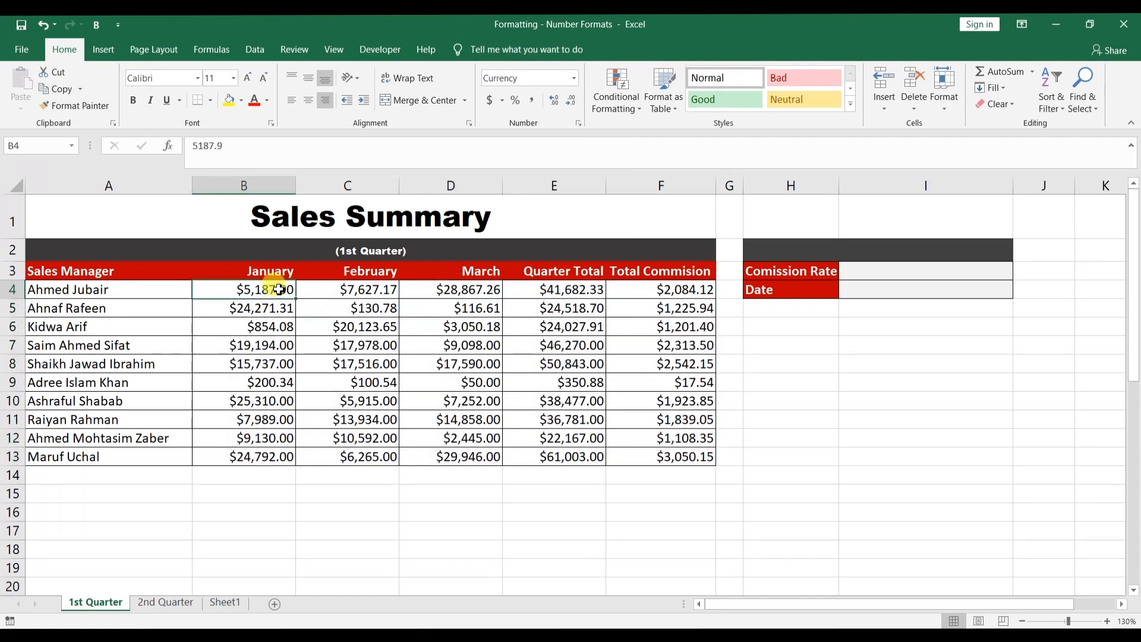
key(ctrl+shift+Right)
key(ctrl+shift+Down)
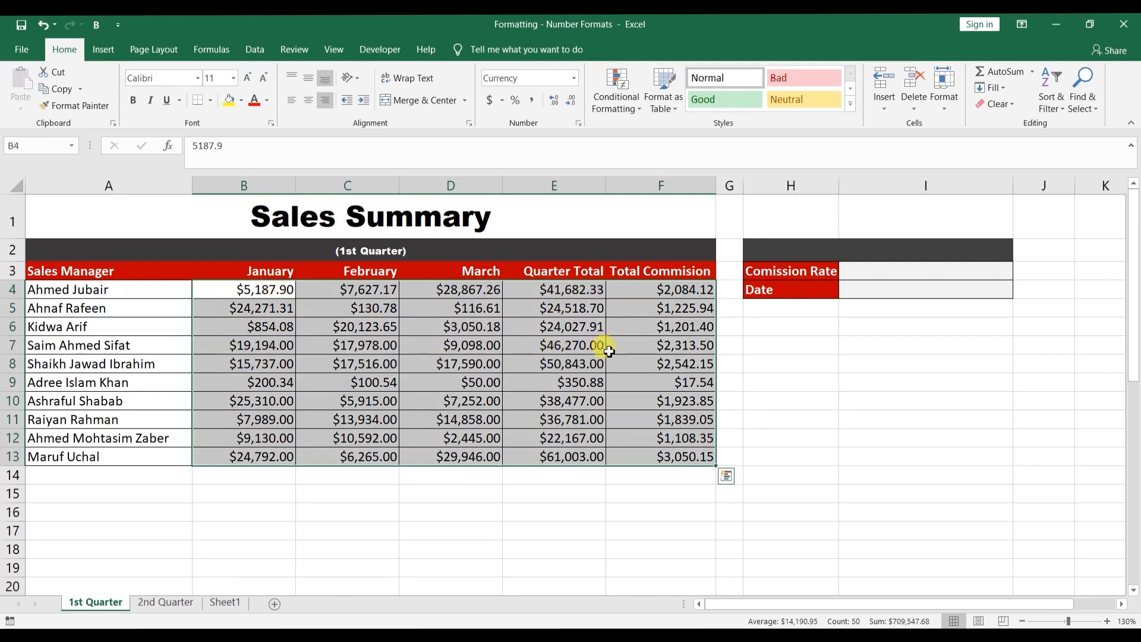
Step: Switch B4:F13 to Accounting format with left-aligned dollar signs
click(574, 78)
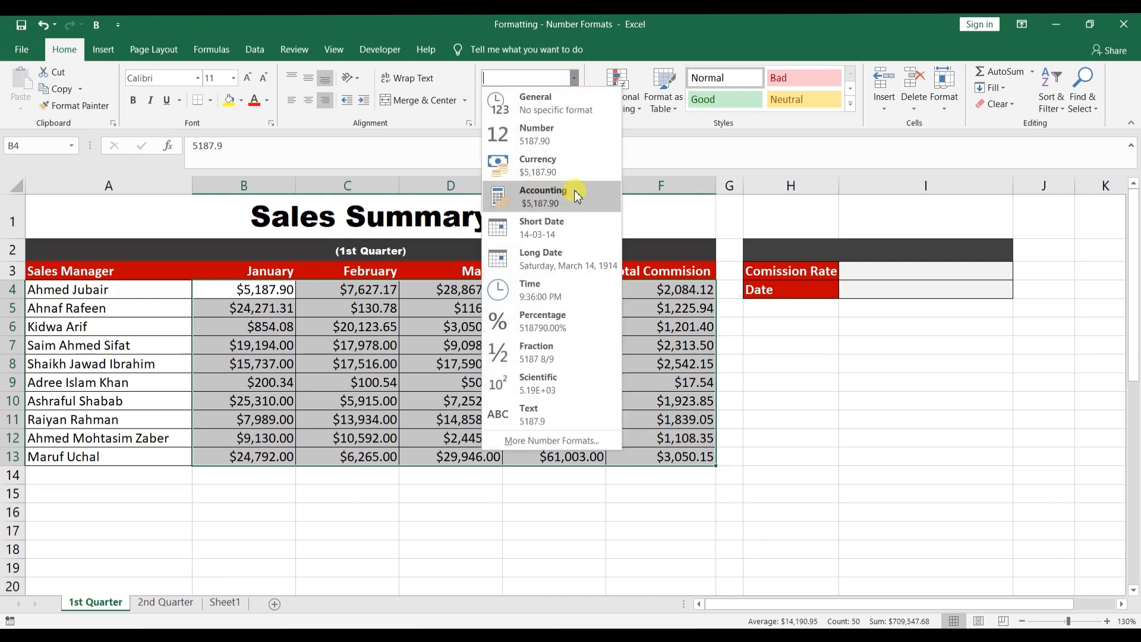
click(670, 148)
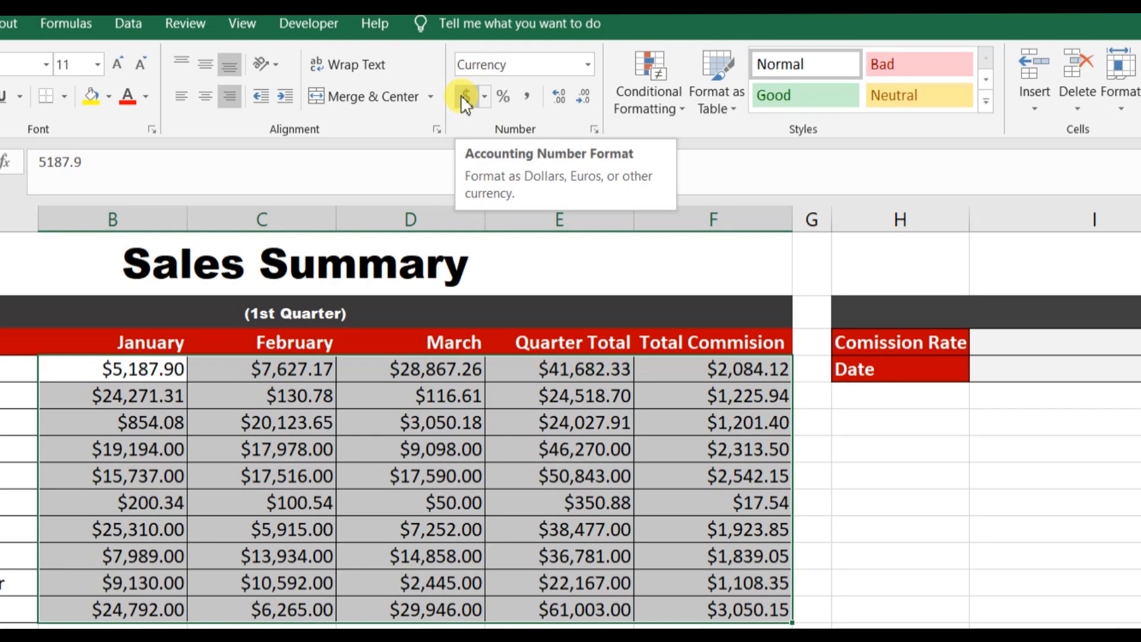
click(463, 95)
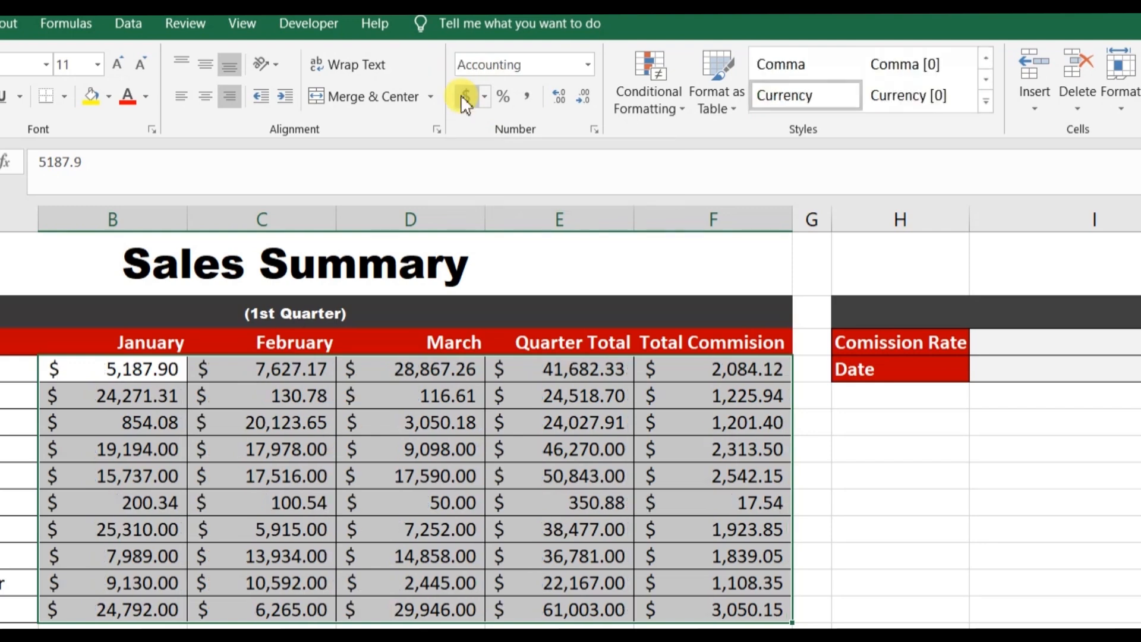
click(410, 364)
Step: Reselect B4:F13 and show the other Accounting currency choices
click(163, 370)
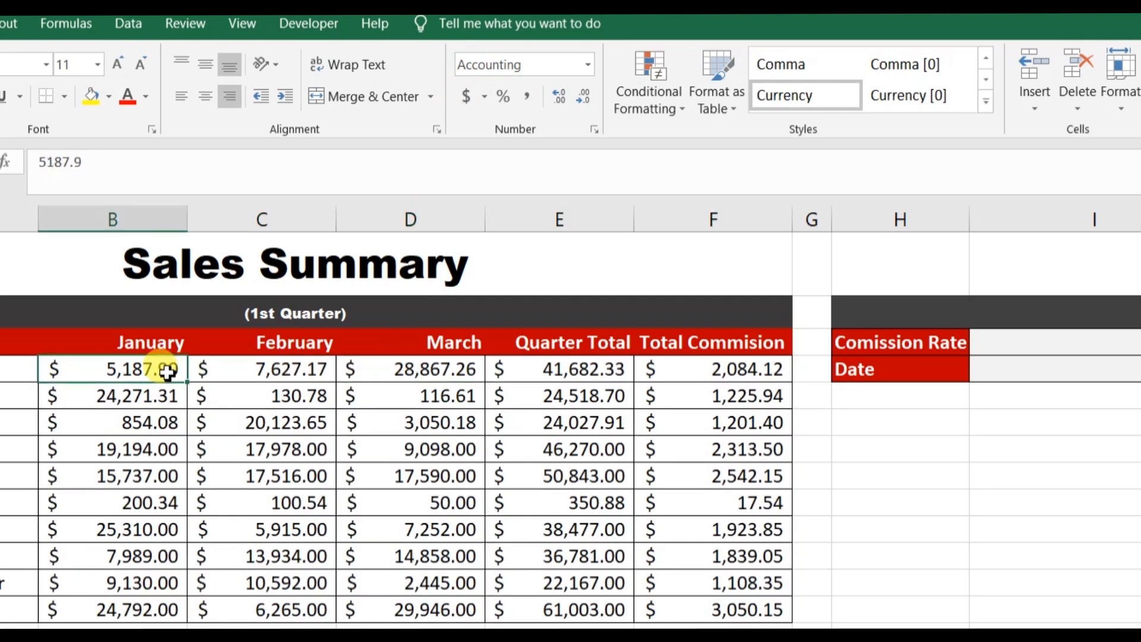
key(ctrl+shift+Right)
key(ctrl+shift+Down)
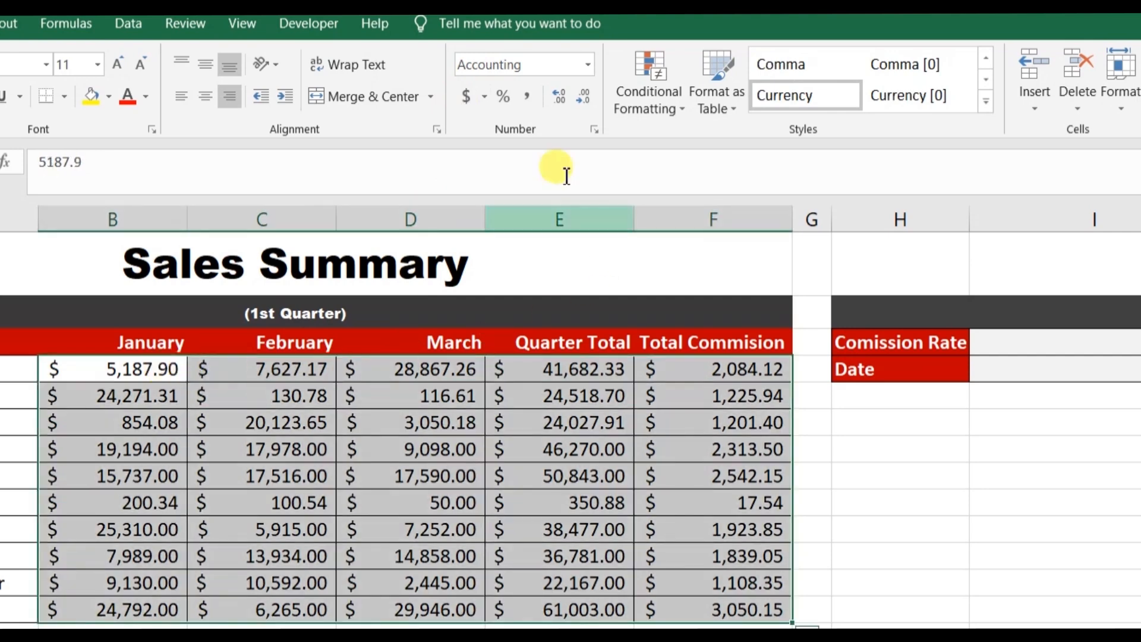
click(486, 97)
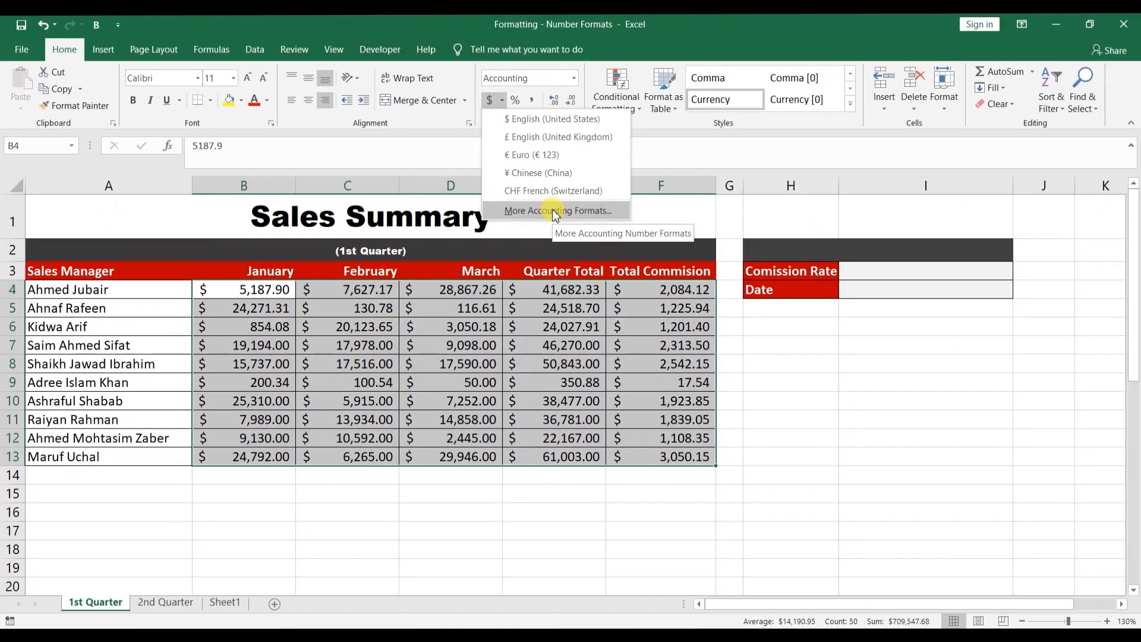
click(553, 212)
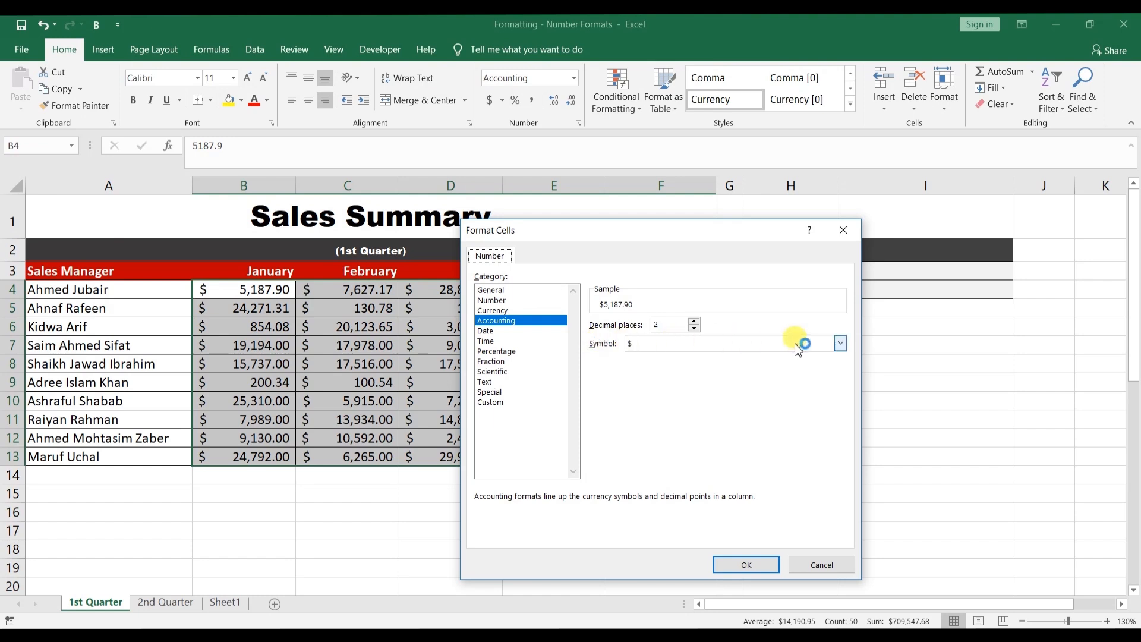
click(840, 343)
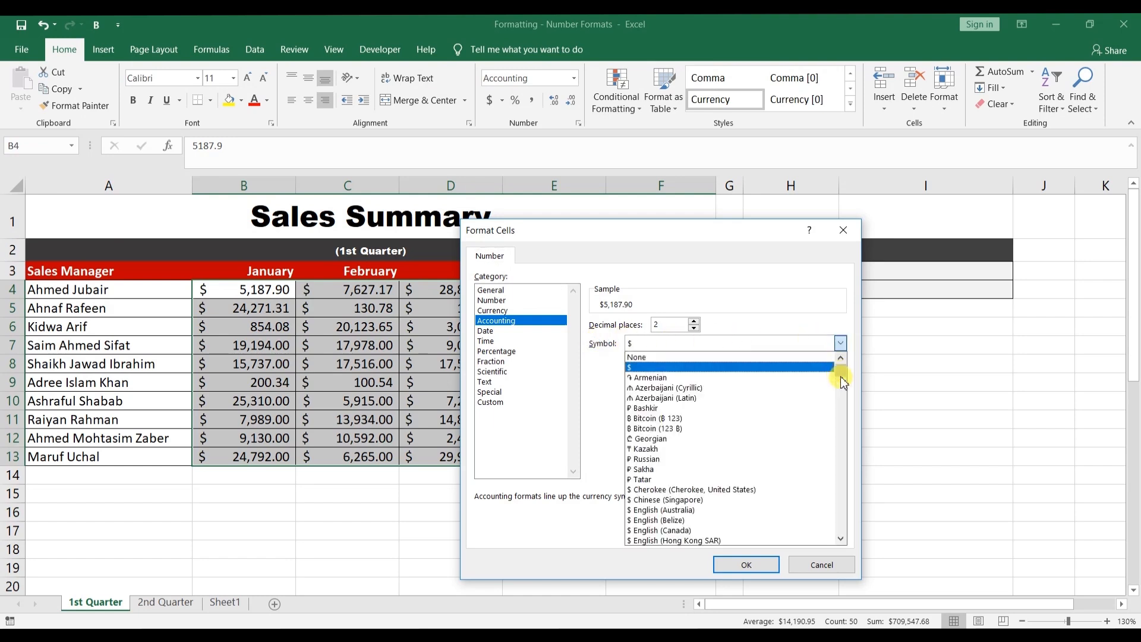
drag(842, 382, 840, 409)
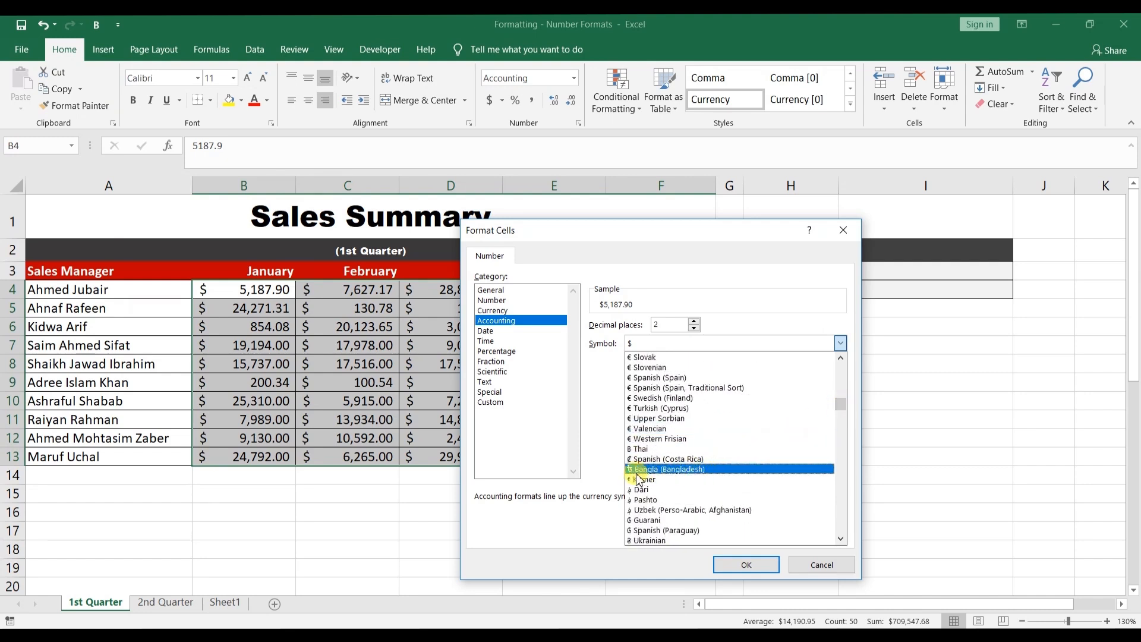
click(653, 470)
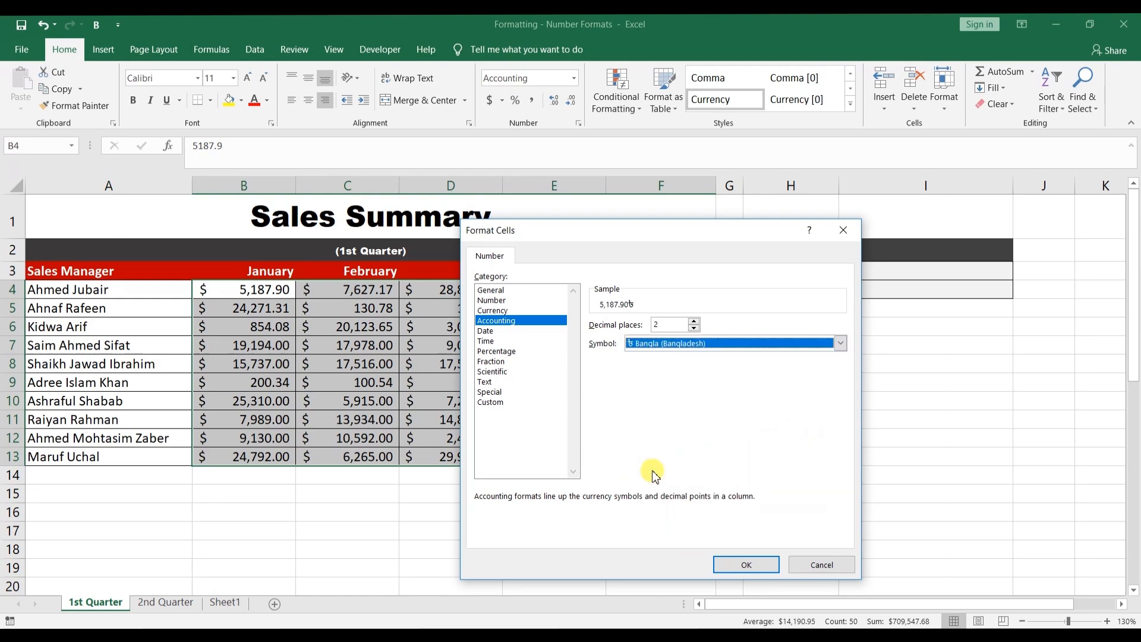
click(726, 558)
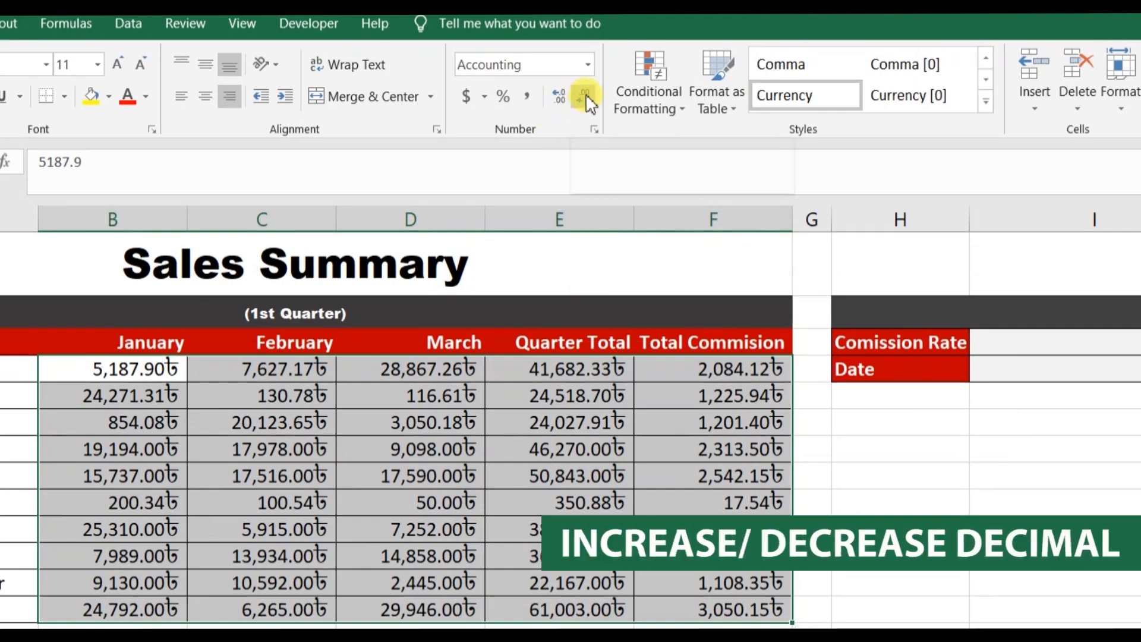
click(552, 93)
click(553, 92)
click(553, 93)
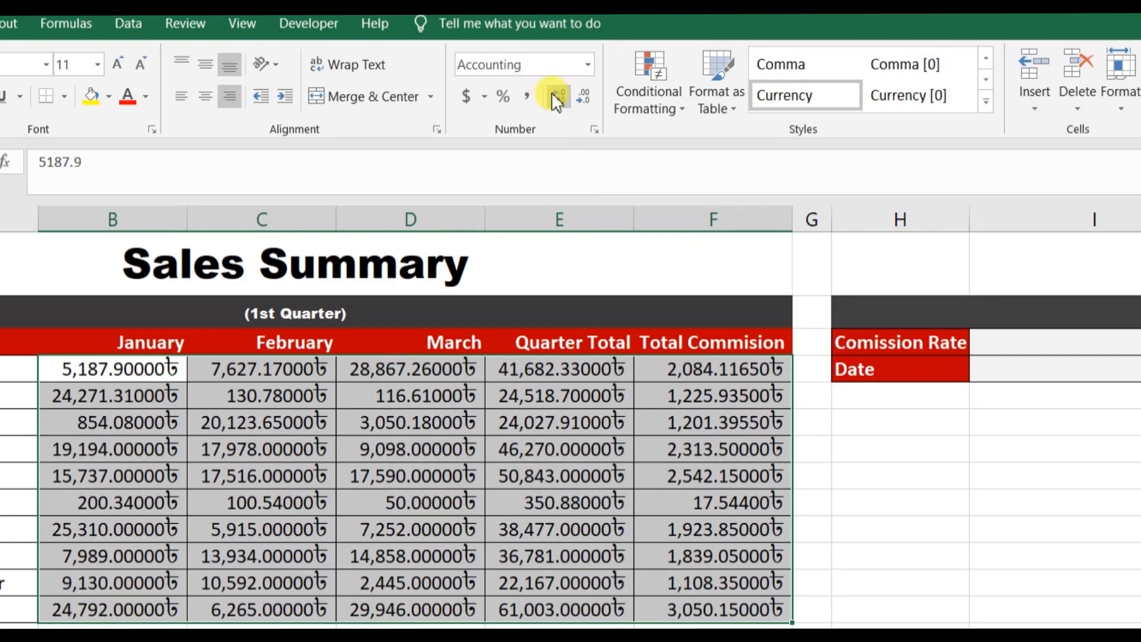
click(578, 95)
click(577, 95)
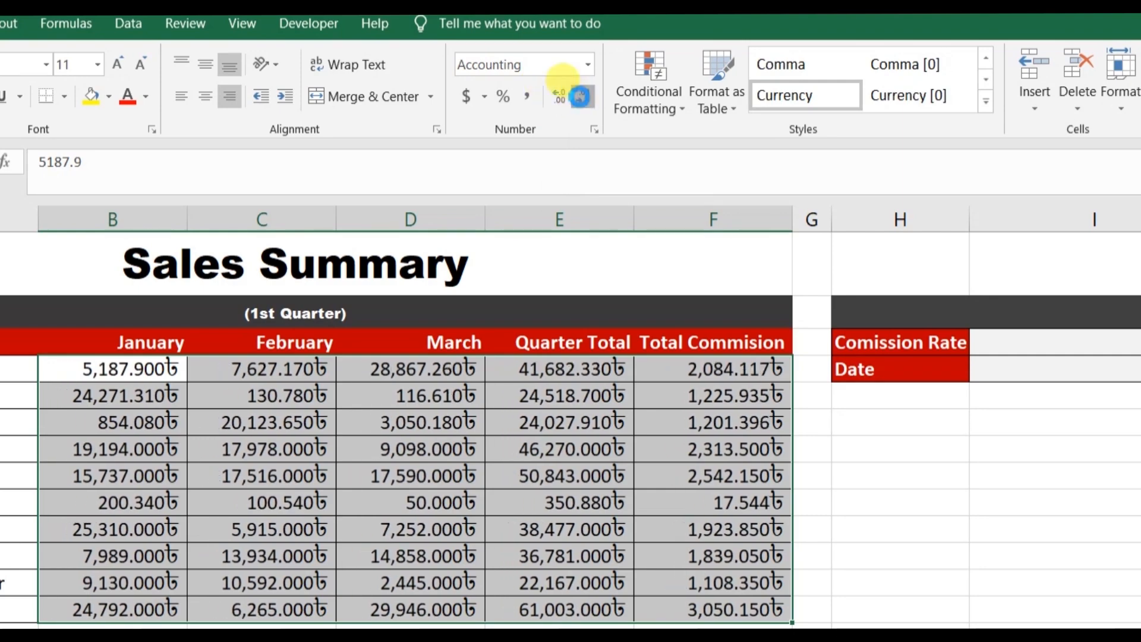
click(578, 95)
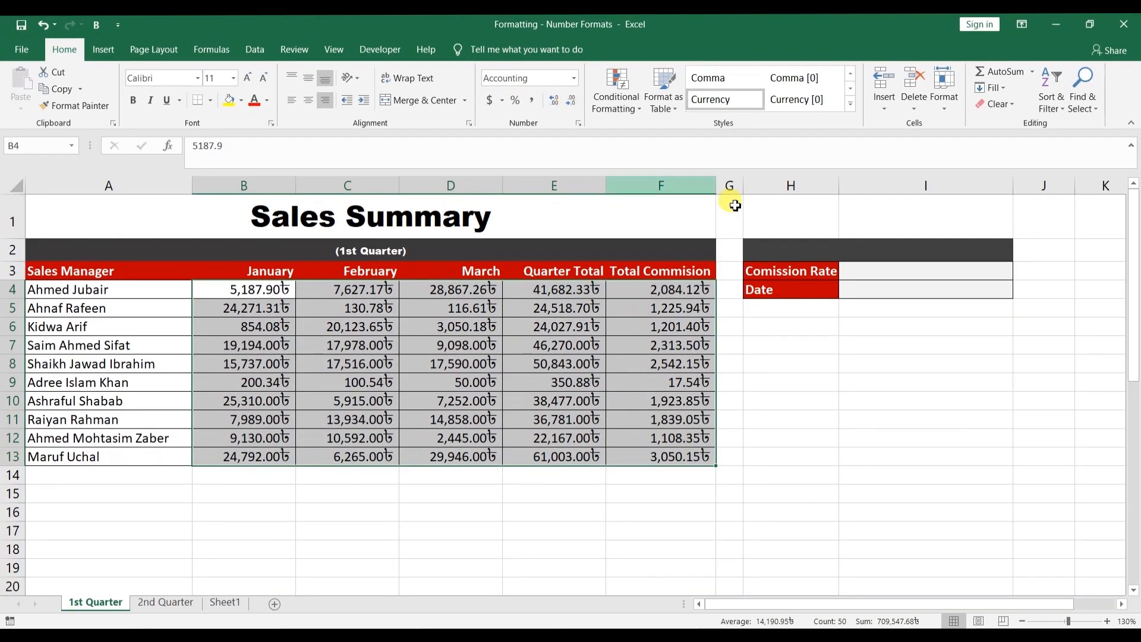
Step: Enter 5% as the Commission Rate in I3 and display it in Percent Style
click(884, 273)
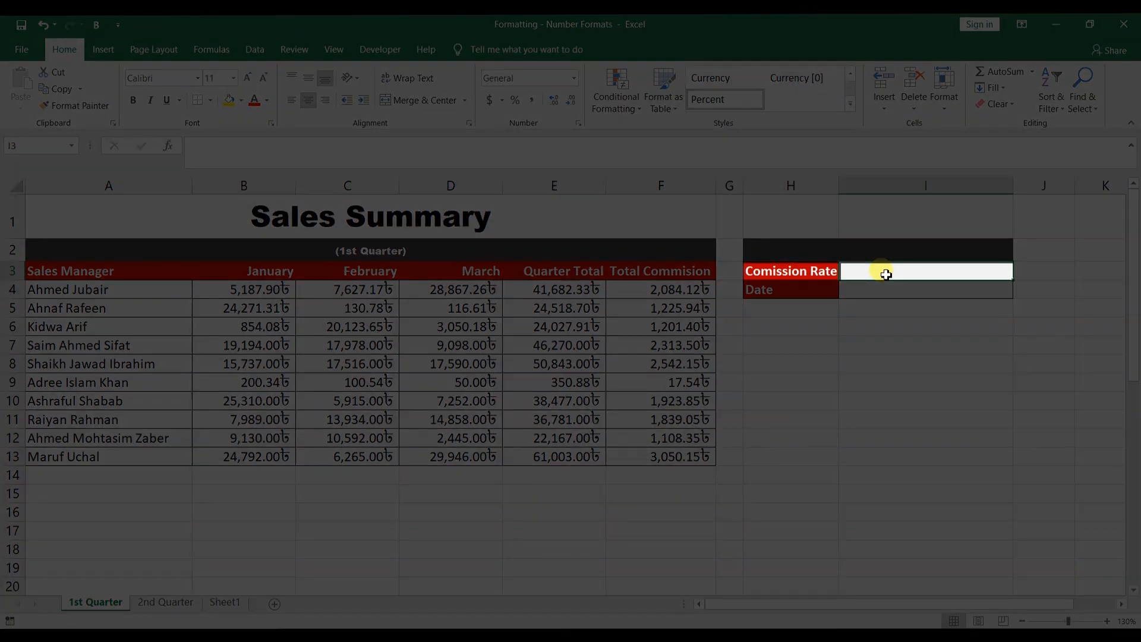
text(5%)
key(ctrl+Return)
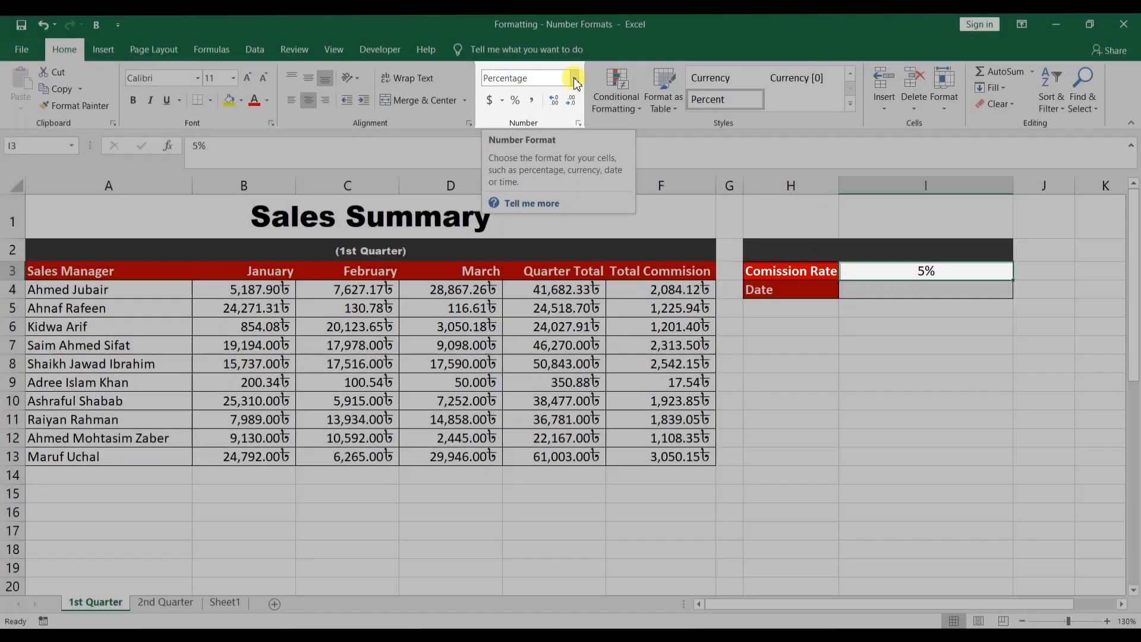
click(574, 78)
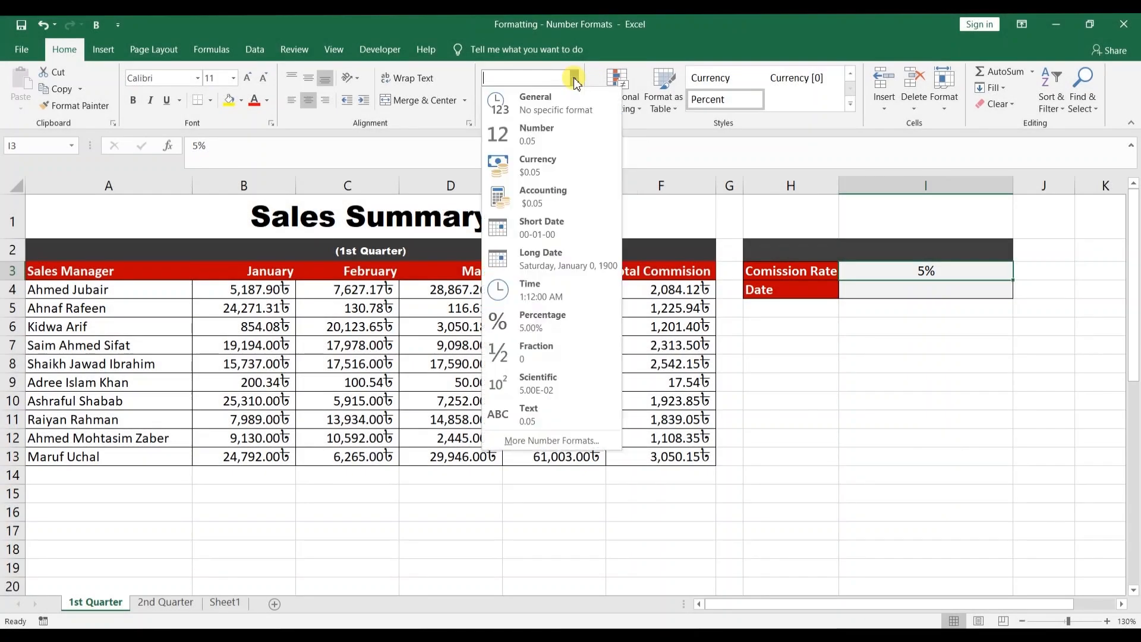
click(577, 101)
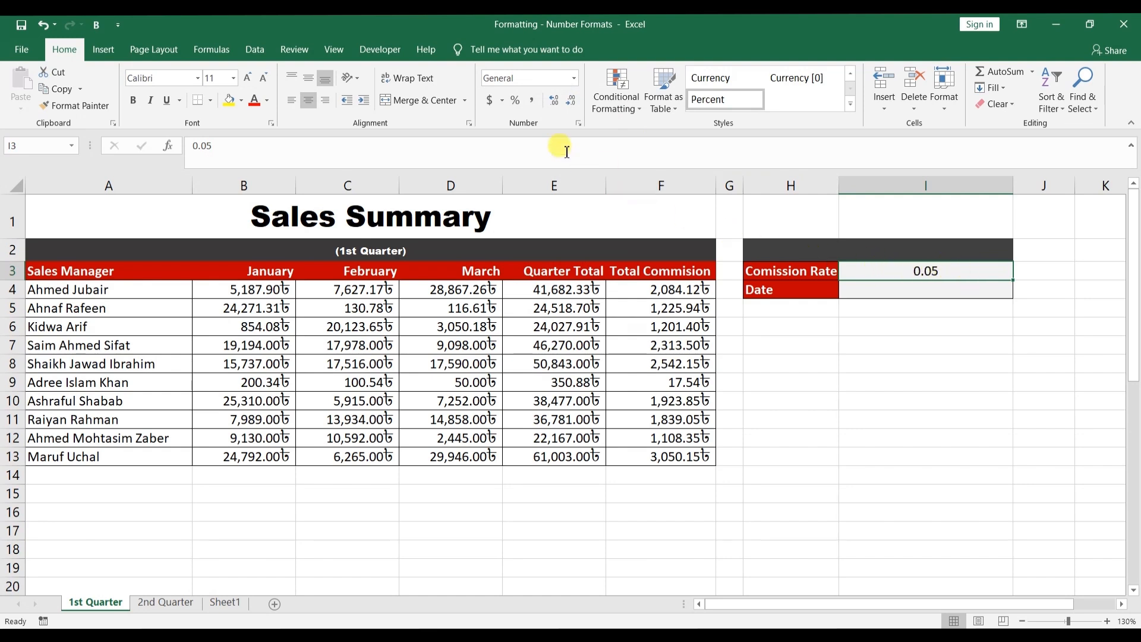
click(515, 102)
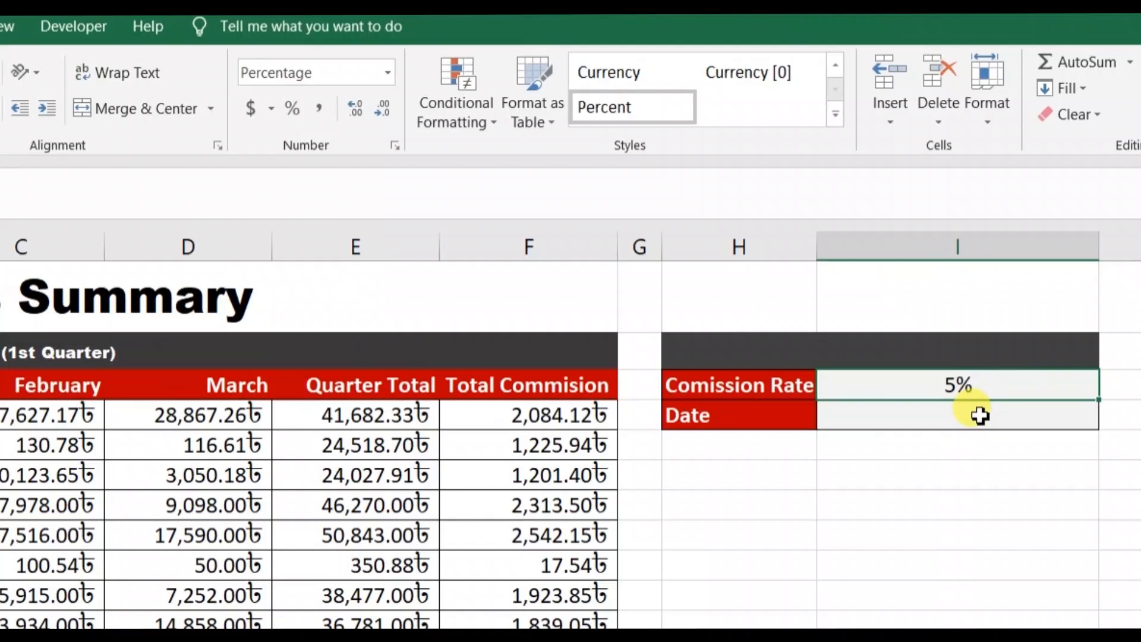
click(940, 289)
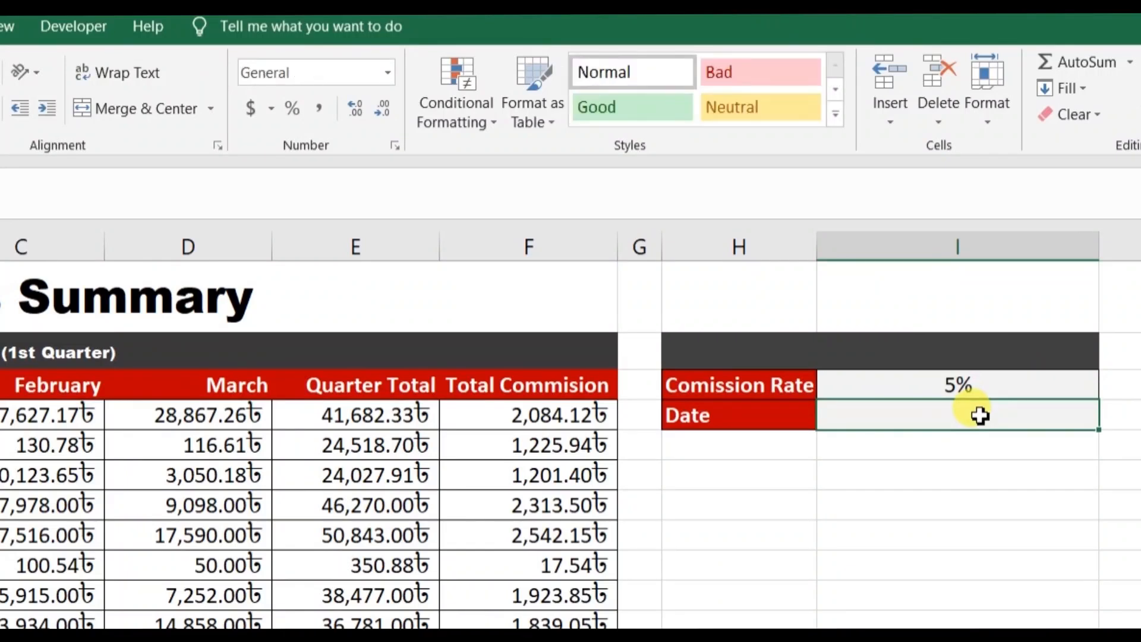
Step: Enter 01/01/2020 in I4 and format it as Long Date
text(01/)
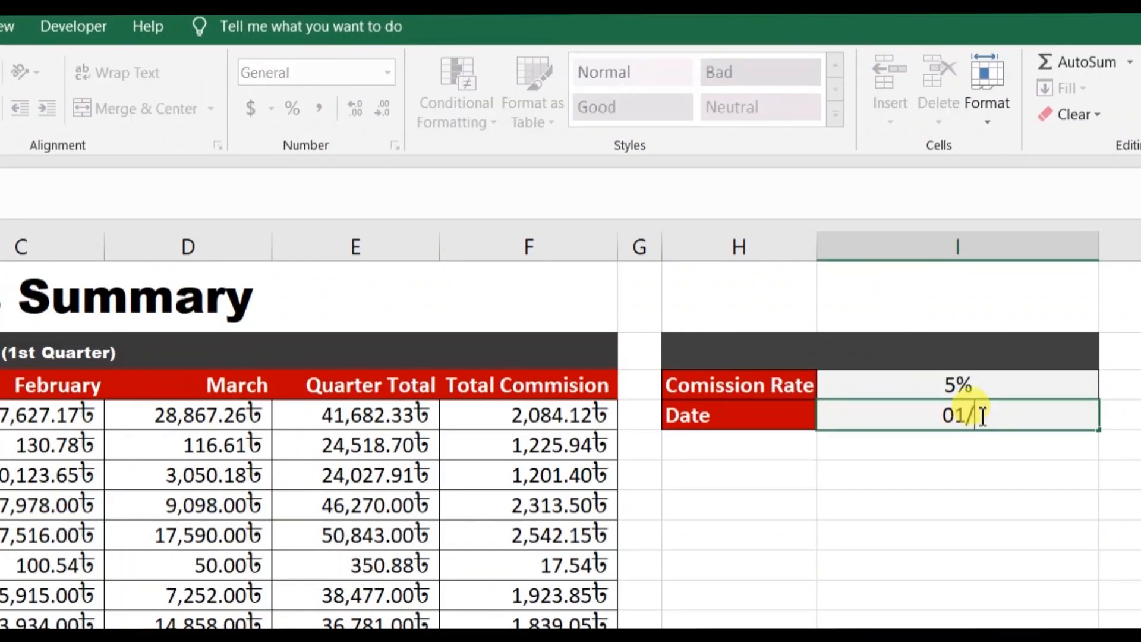
text(01/2020)
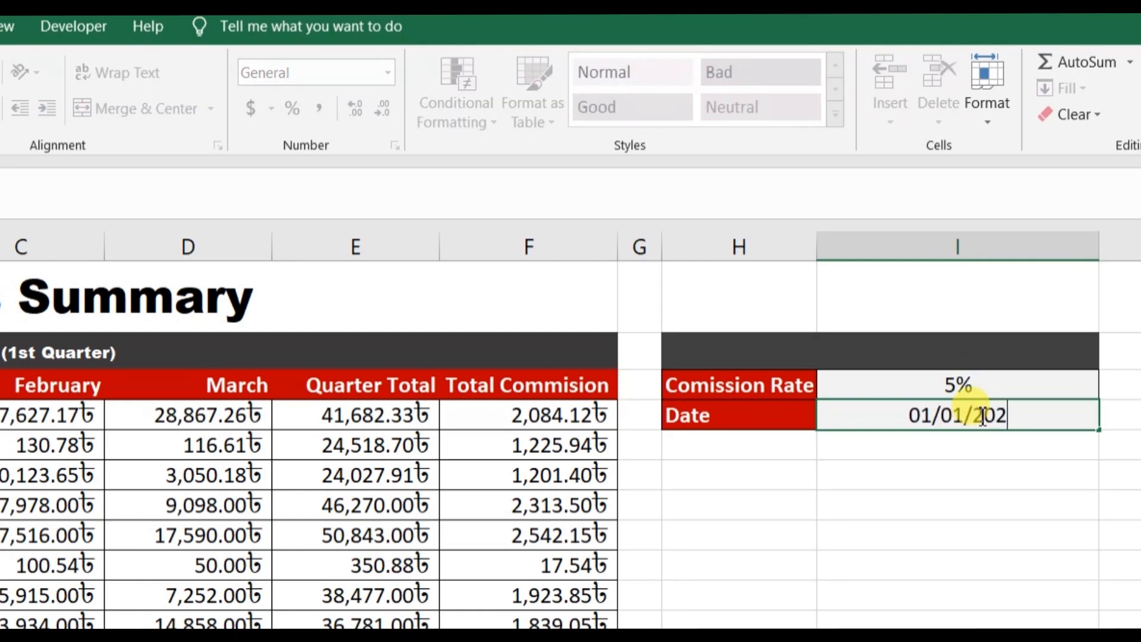
key(Return)
click(1042, 418)
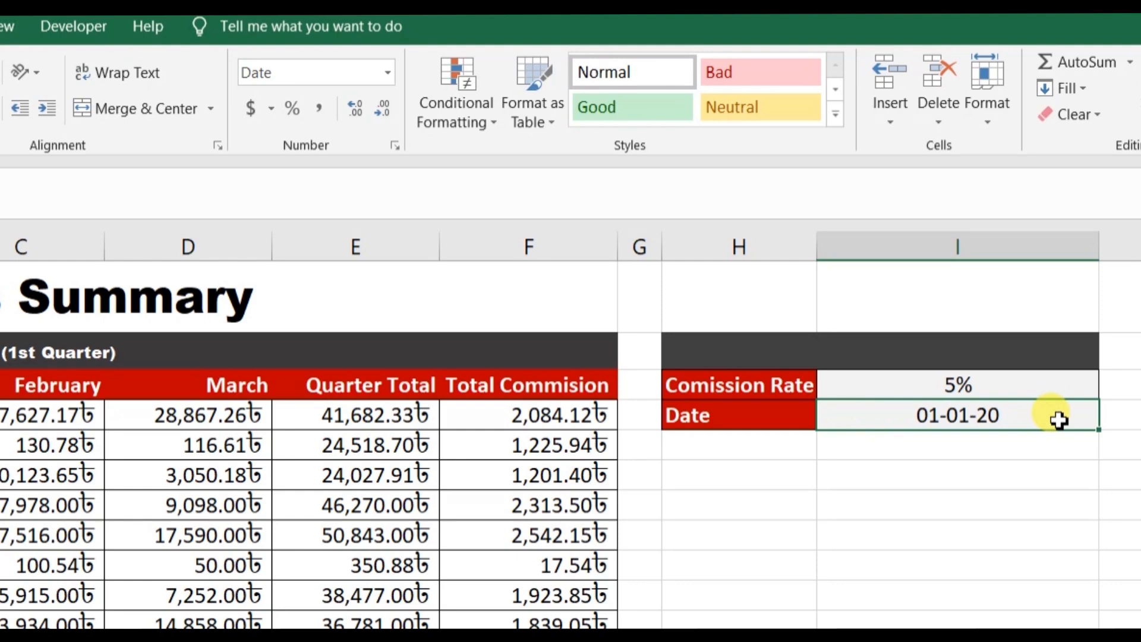
click(385, 65)
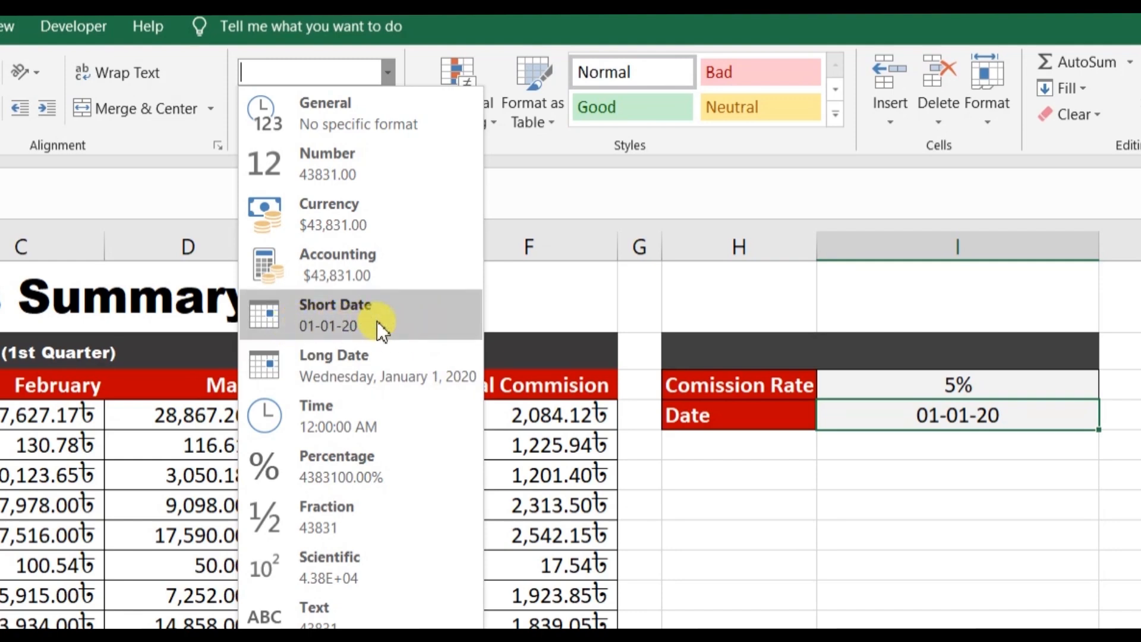
click(402, 360)
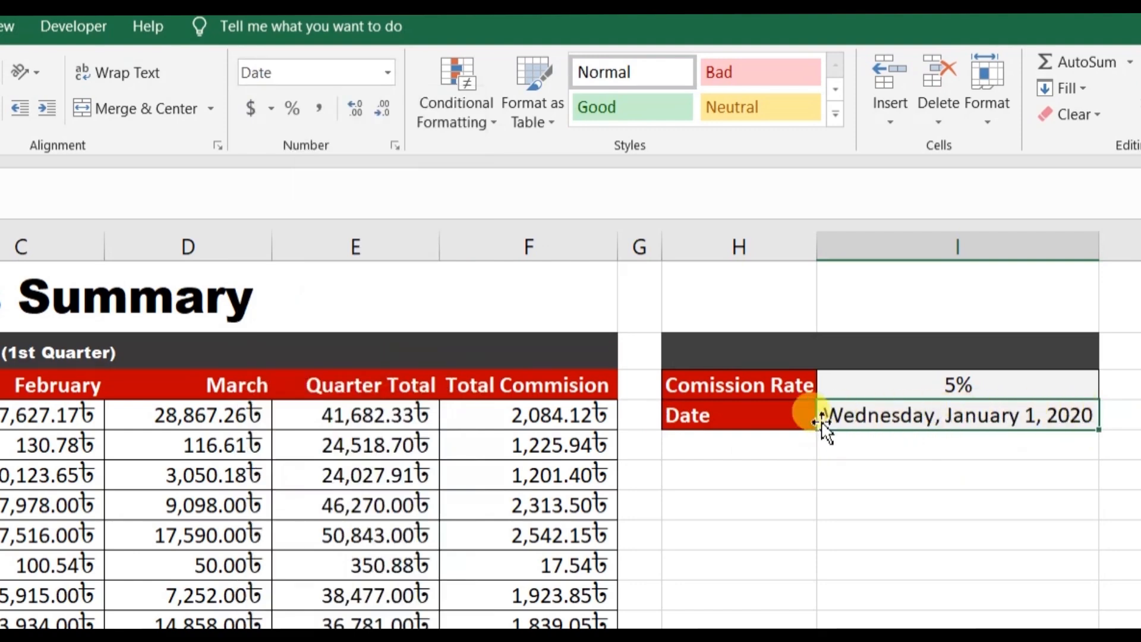
click(921, 452)
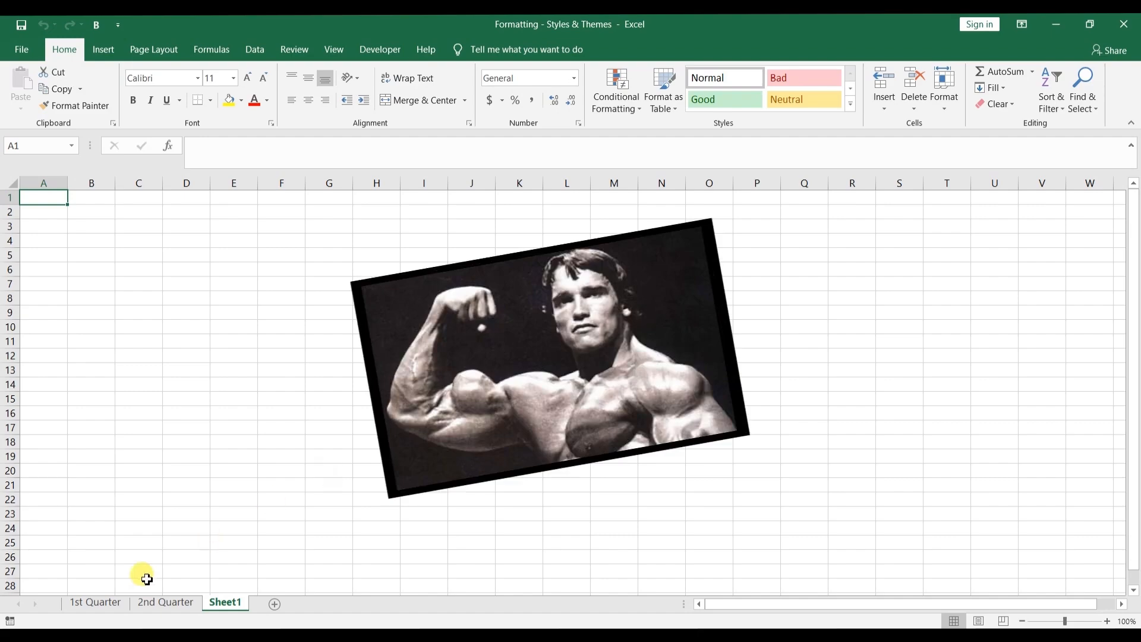
Step: Switch to the 1st Quarter sheet with the unformatted Sales Summary table
click(98, 603)
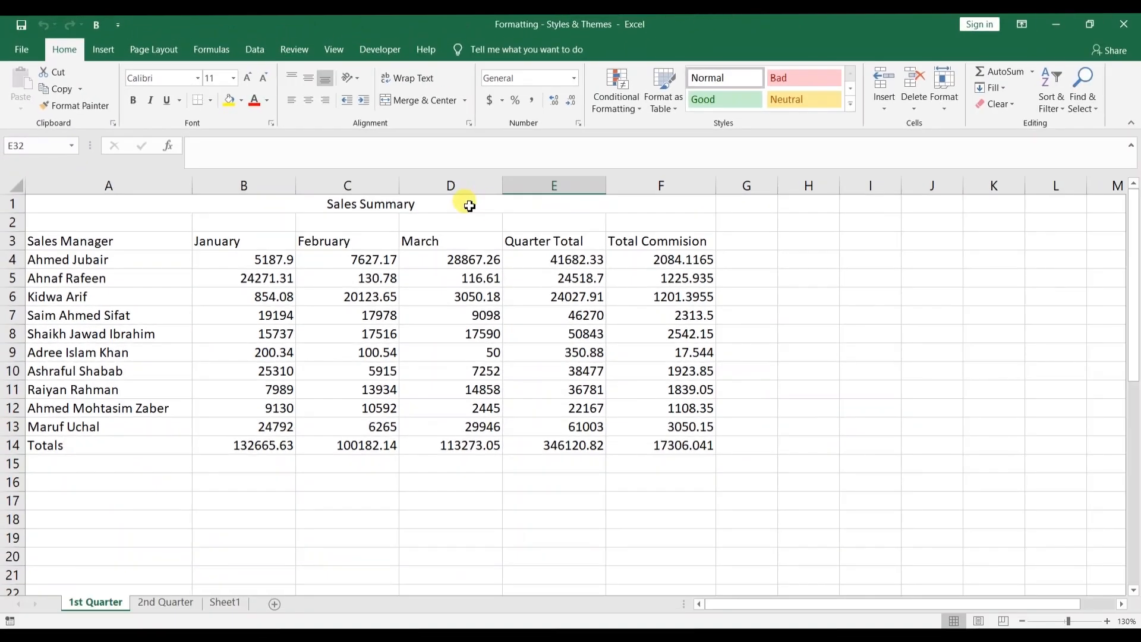
Step: Apply the Heading 1 cell style to the Sales Summary title in A1
click(642, 245)
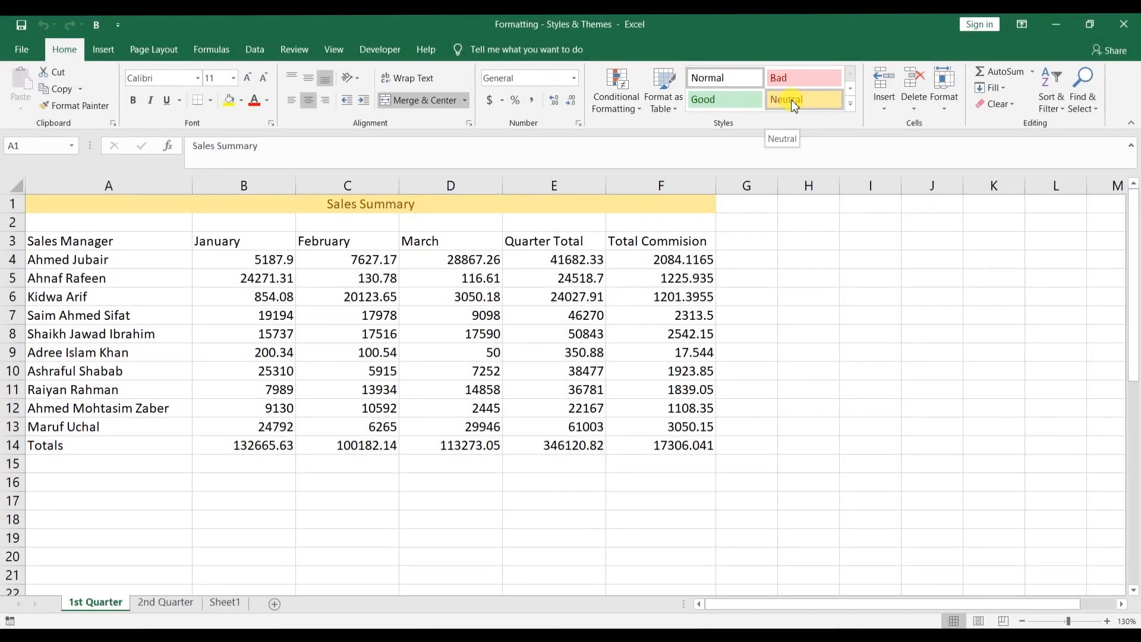
click(850, 105)
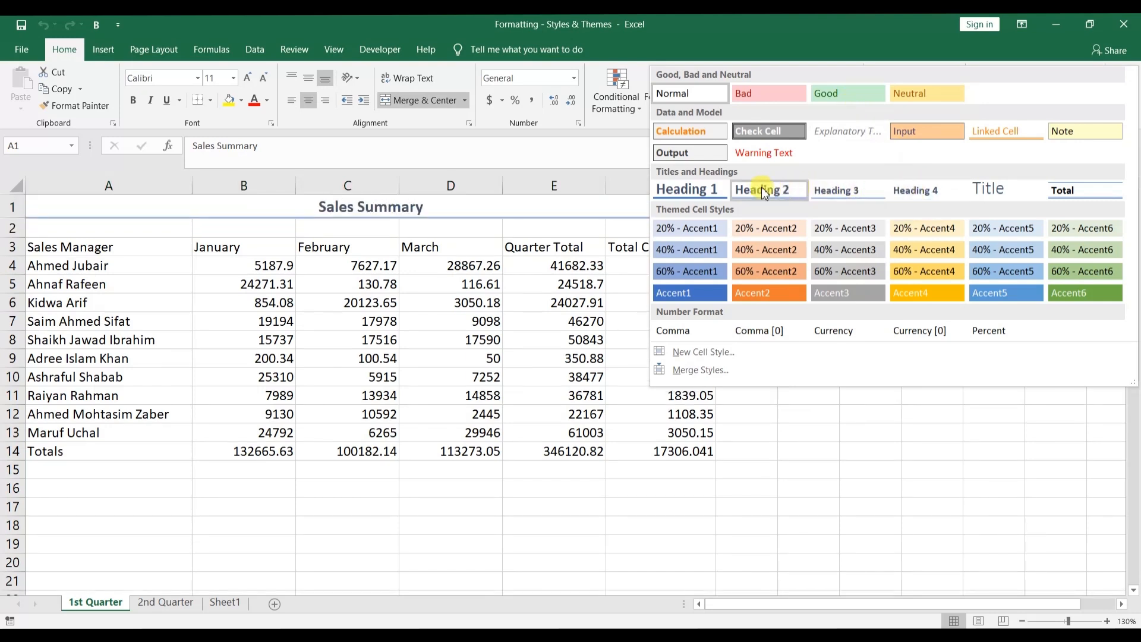
click(717, 192)
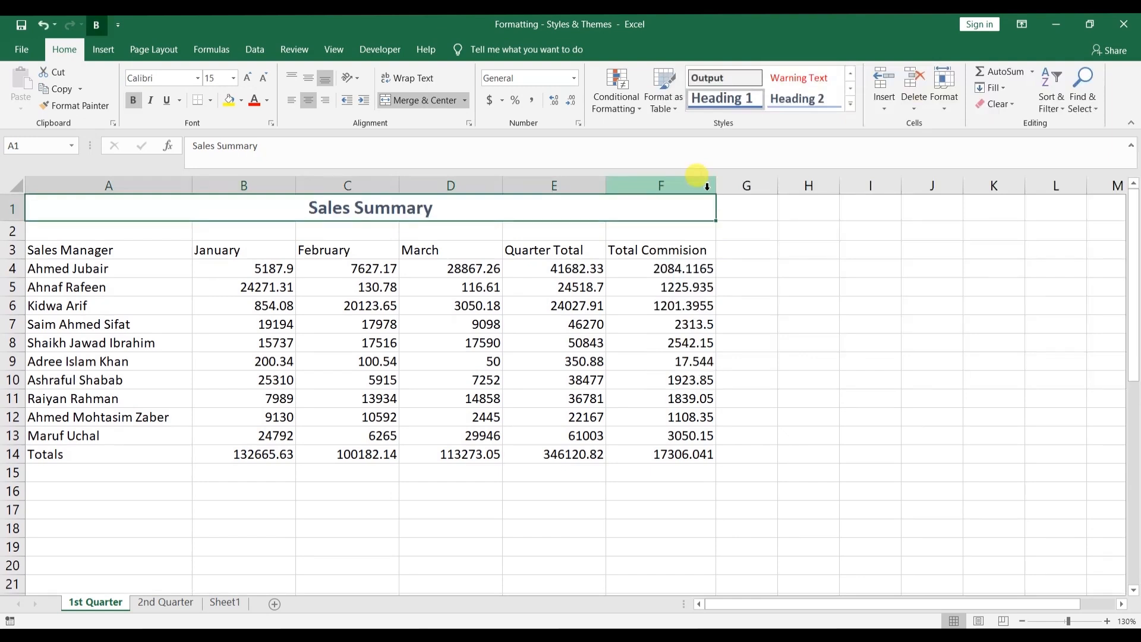
click(104, 249)
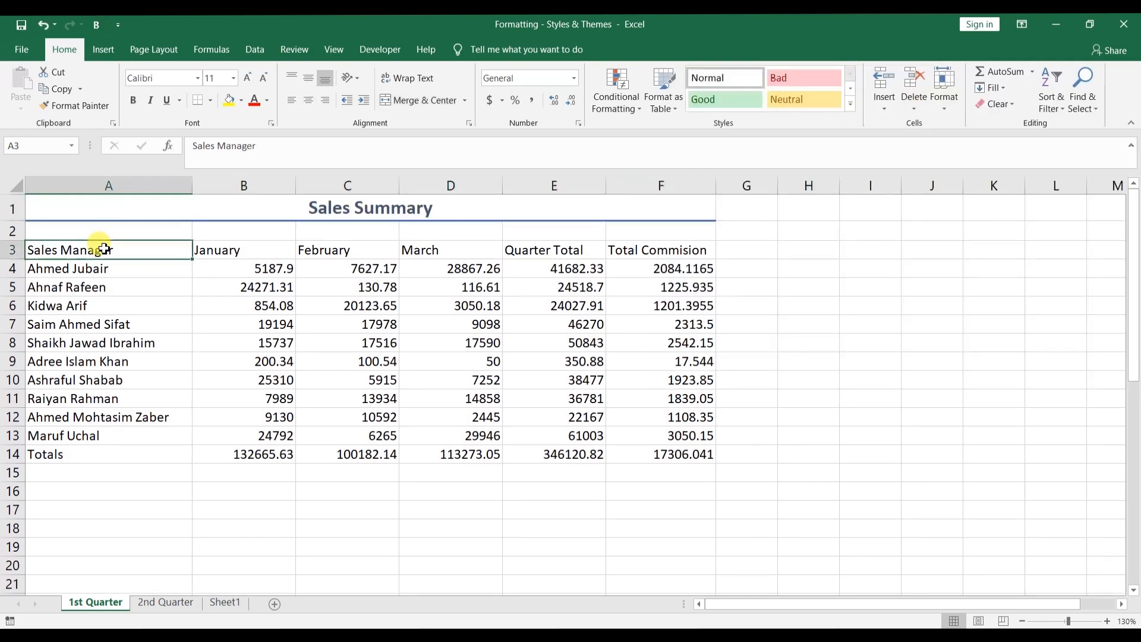
Step: Apply the Accent1 cell style to the header row A3:F3
key(shift+Right)
key(shift+Right)
key(shift+Right)
key(shift+Right)
key(shift+Right)
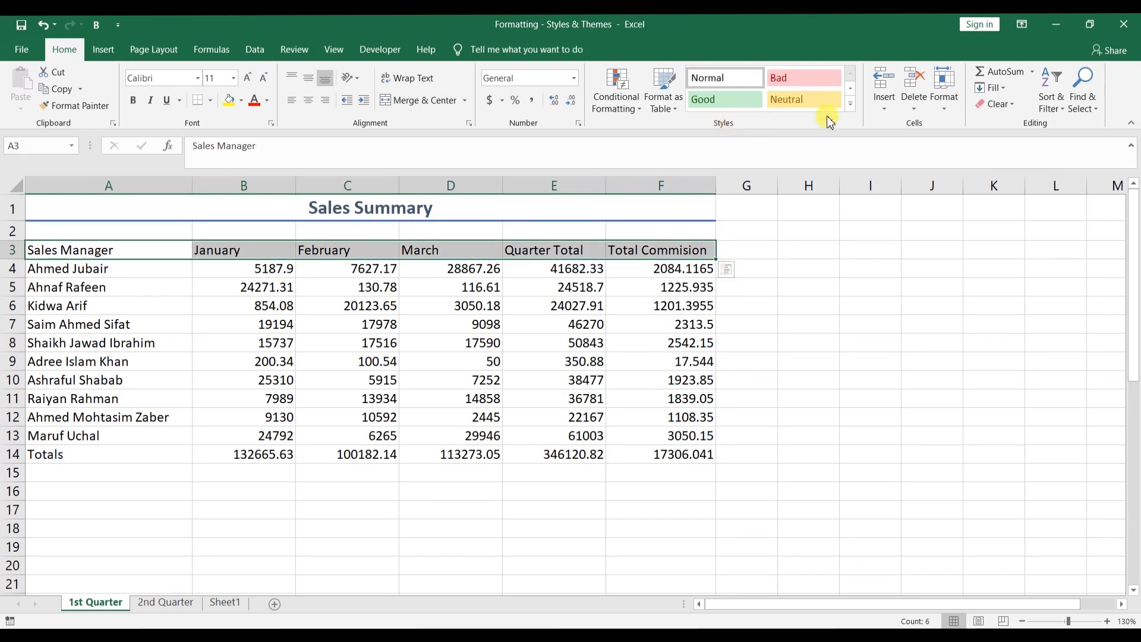
click(850, 105)
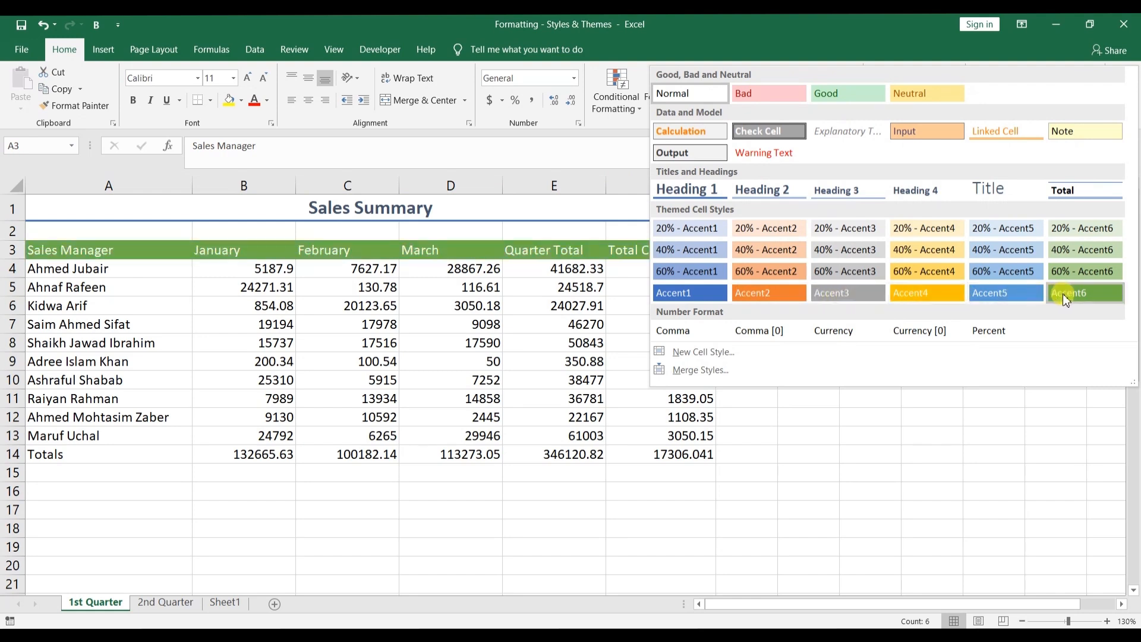
click(697, 293)
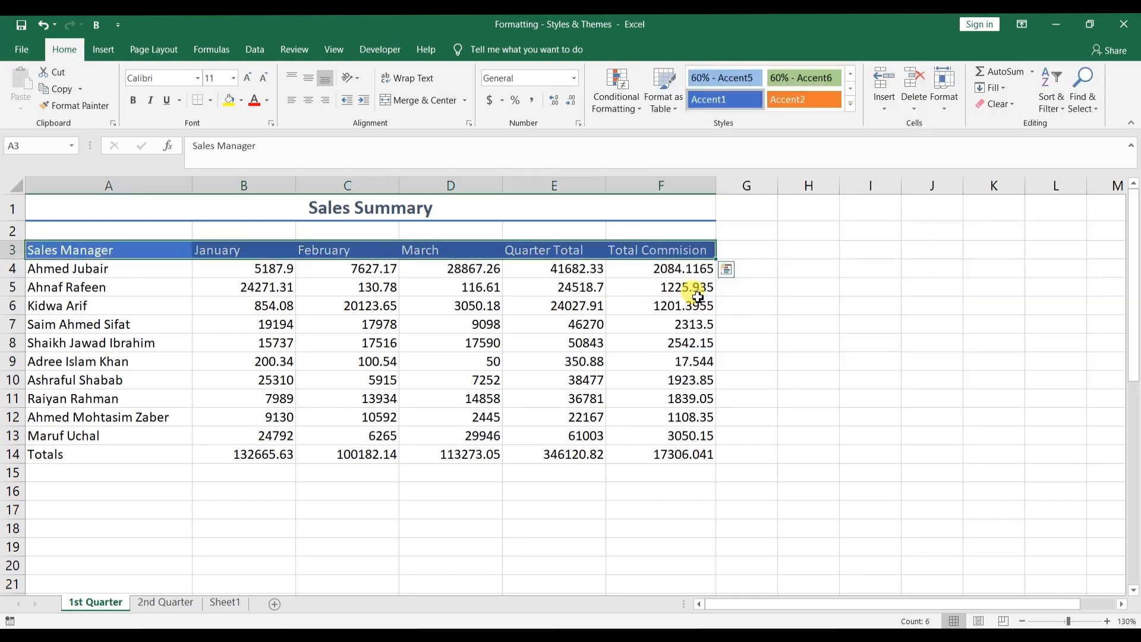
Step: Apply the Heading 4 cell style to the manager names in A4:A13
click(162, 273)
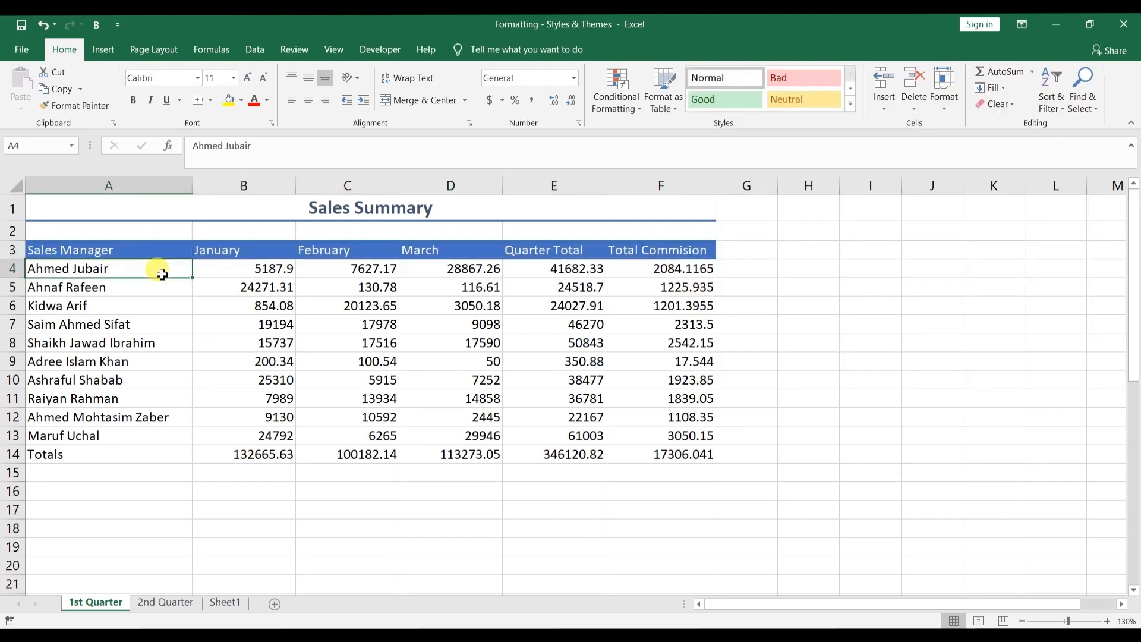
key(Down)
key(Down)
key(Down)
key(Down)
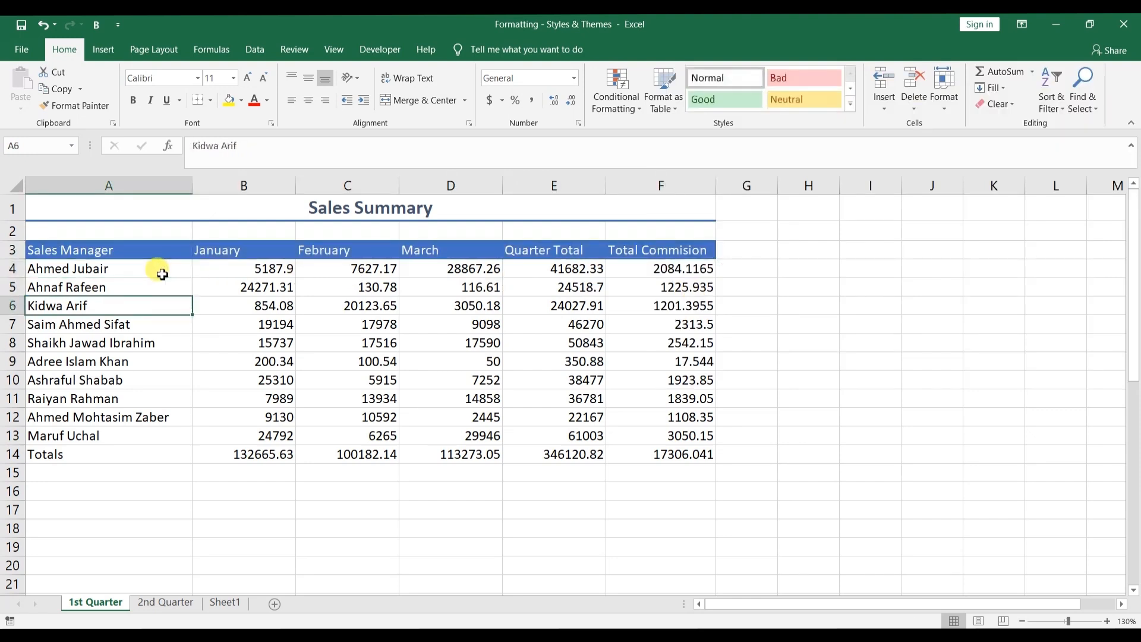
click(162, 274)
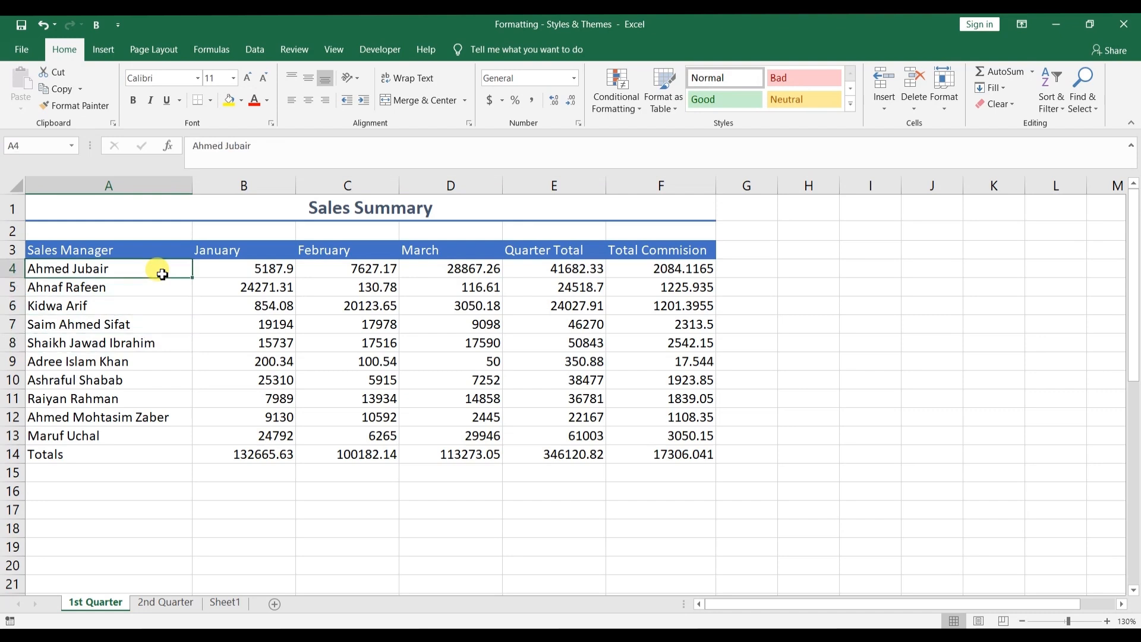
shift+click(157, 431)
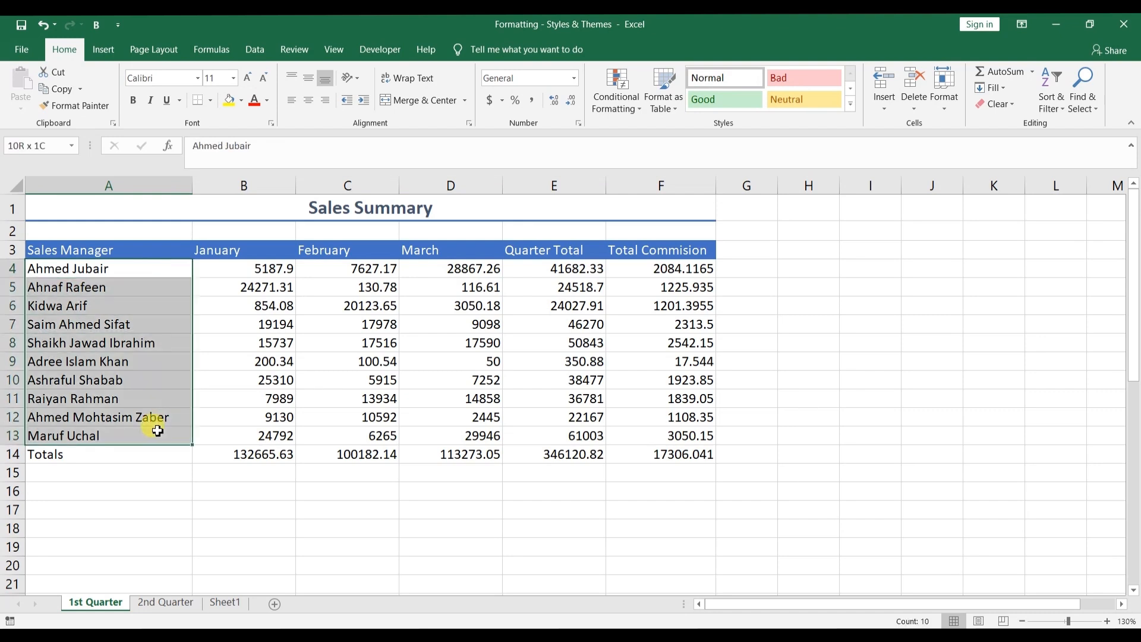
click(851, 104)
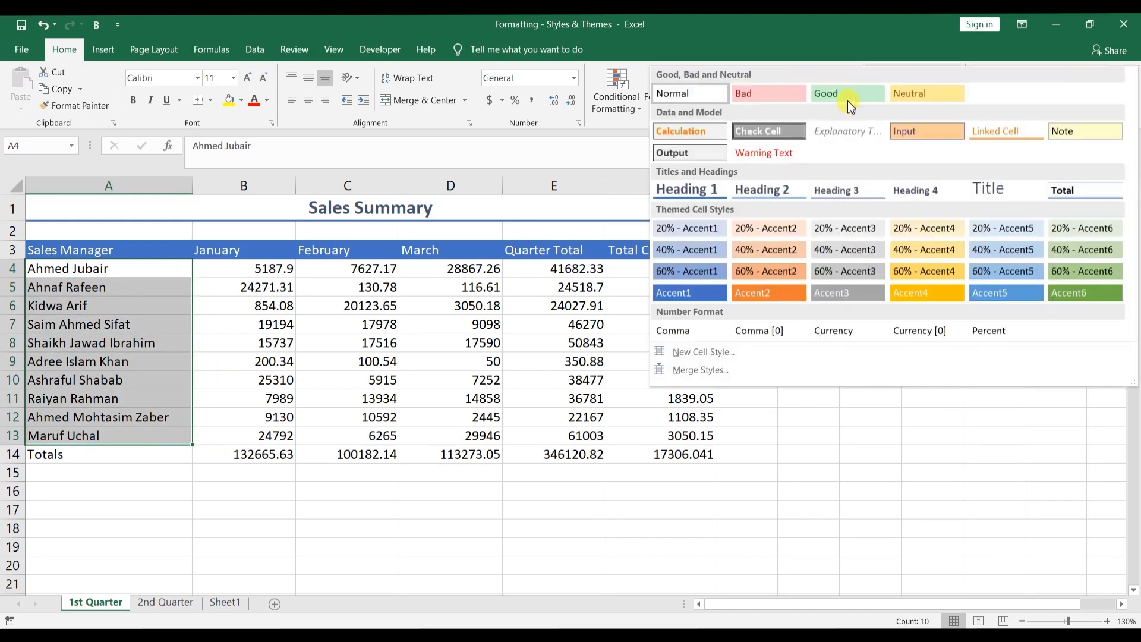
click(925, 192)
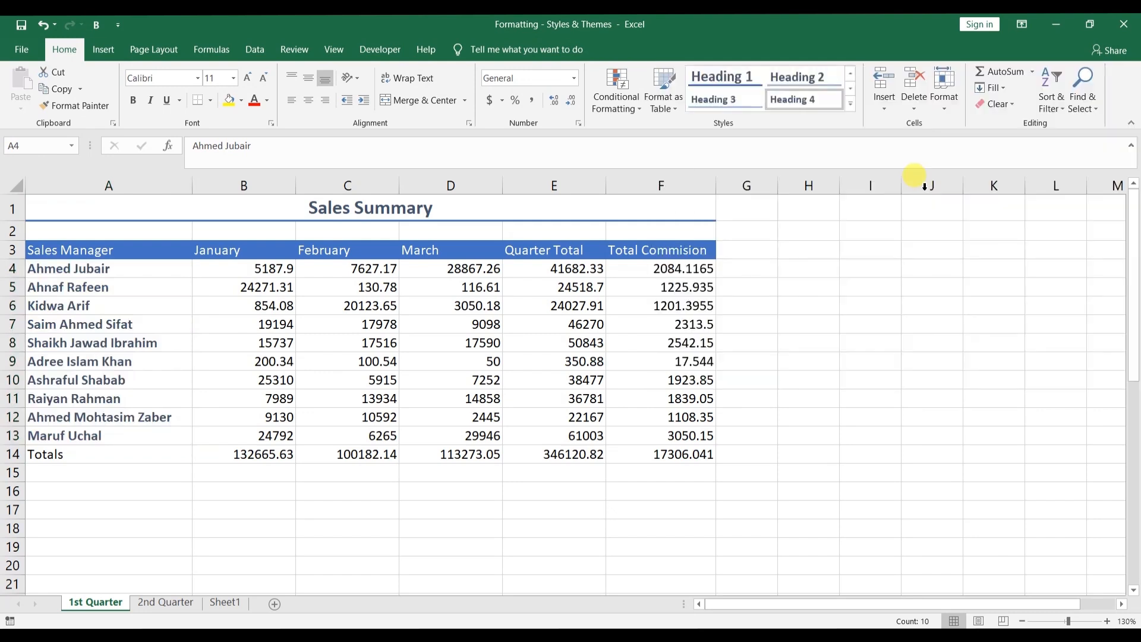
Step: Apply the Total cell style to the Totals row A14:F14
click(70, 463)
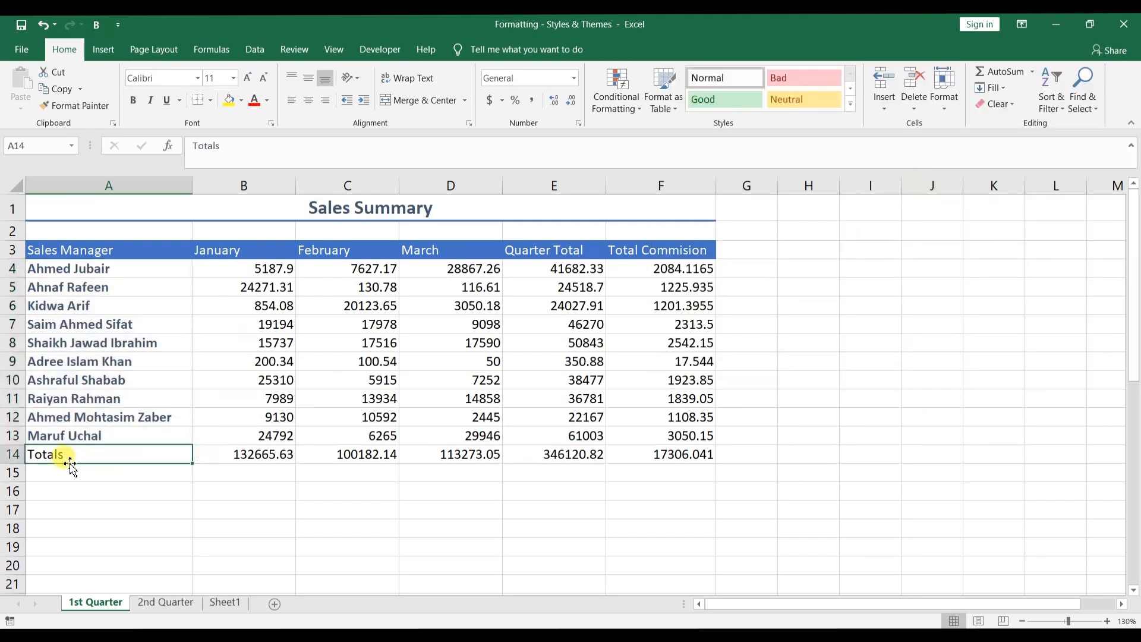
shift+click(710, 459)
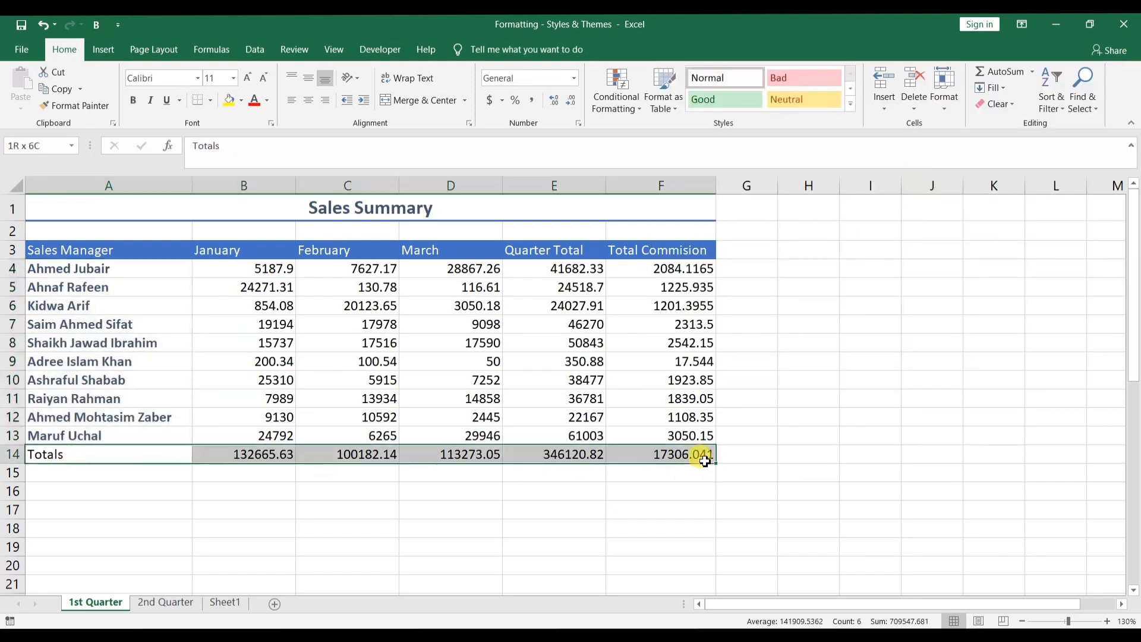
click(851, 105)
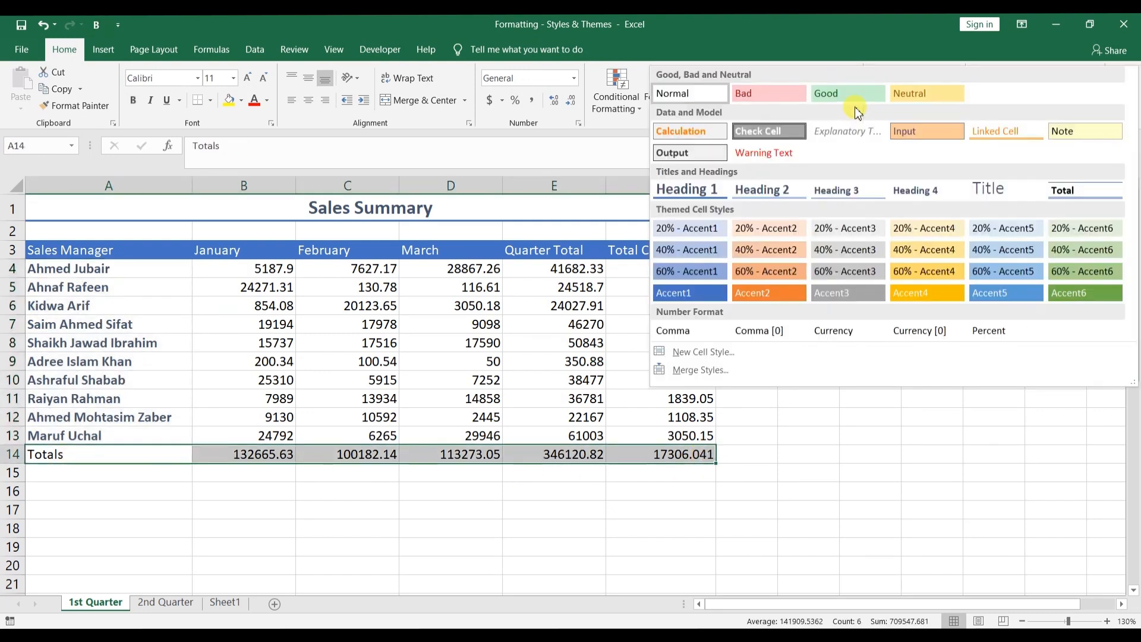
click(1086, 189)
click(679, 217)
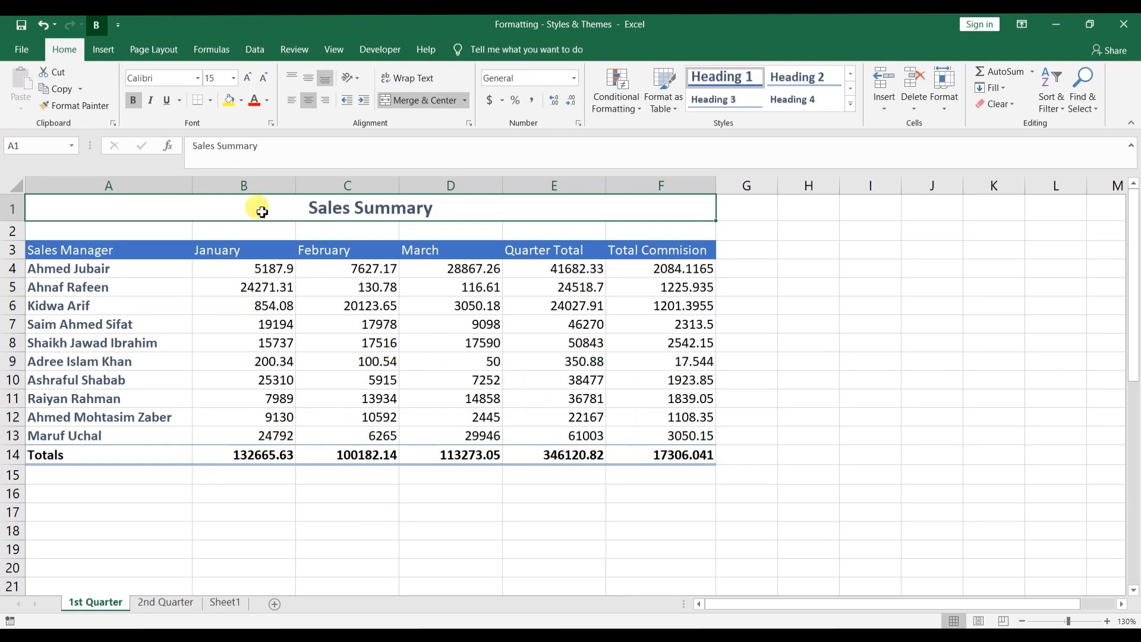
Step: Apply the Ion document theme to the workbook from Page Layout
click(148, 55)
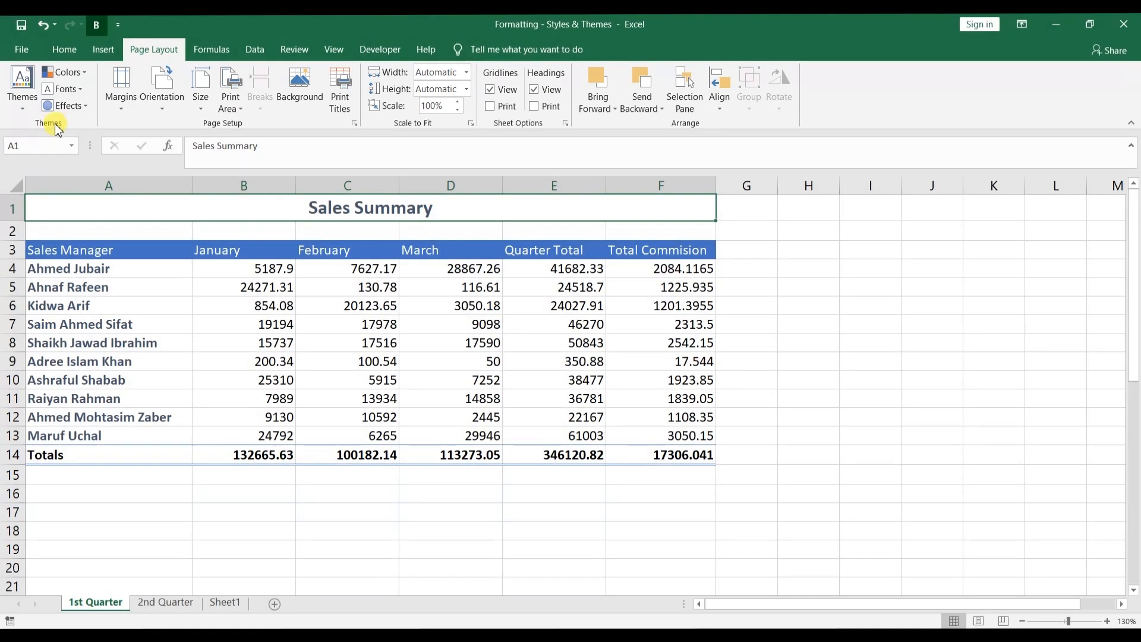
click(23, 98)
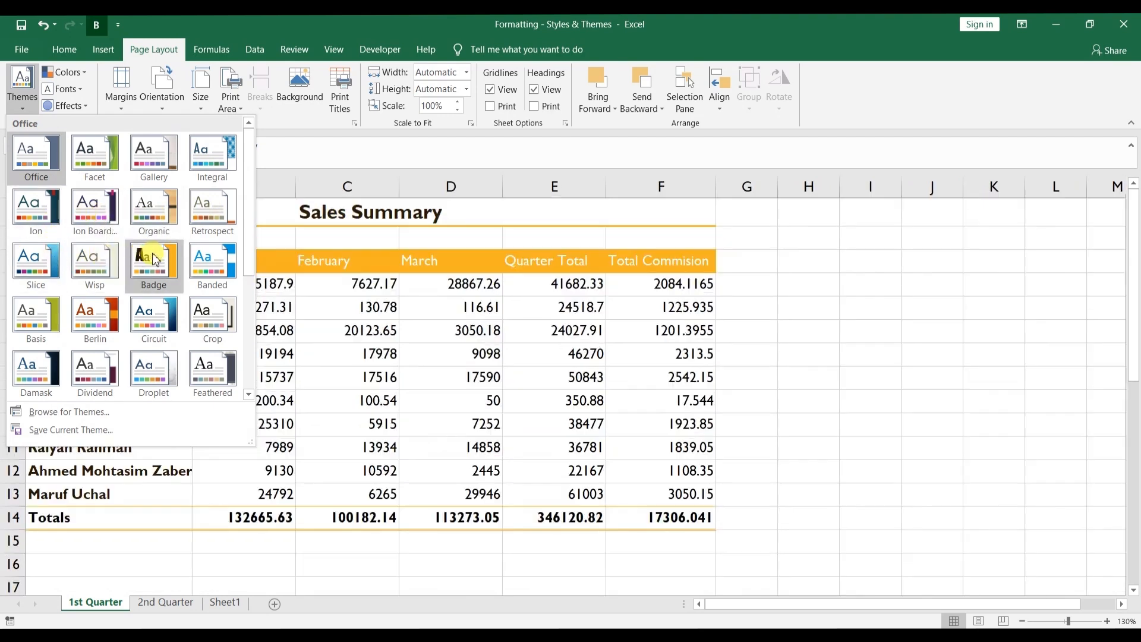
click(47, 216)
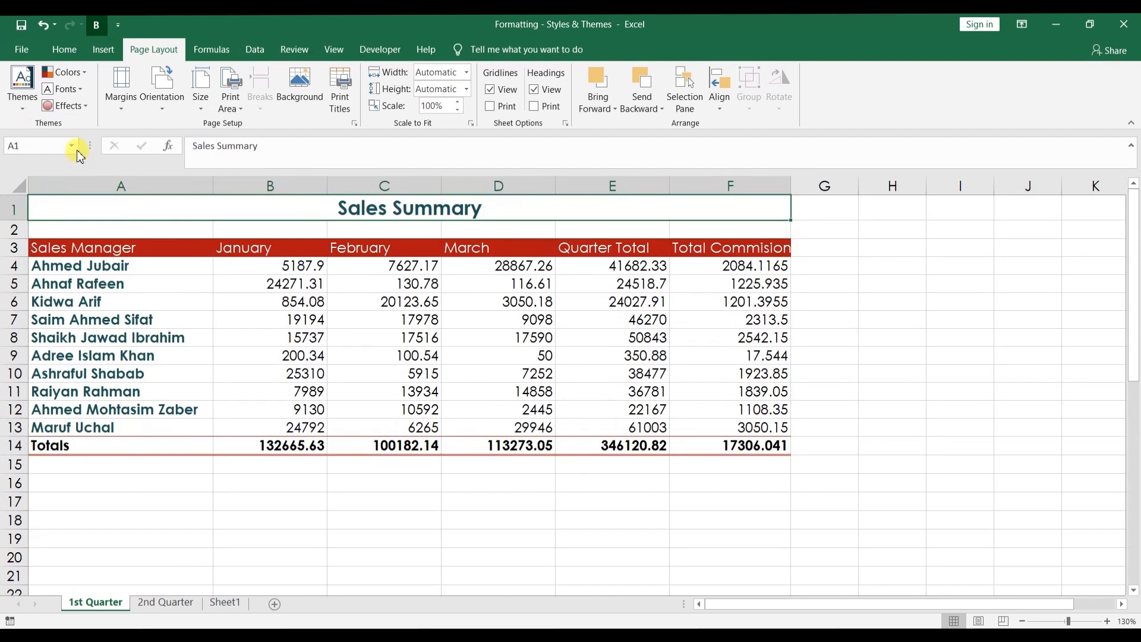
Step: Preview theme fonts and colours without changing them, then select A15
click(63, 88)
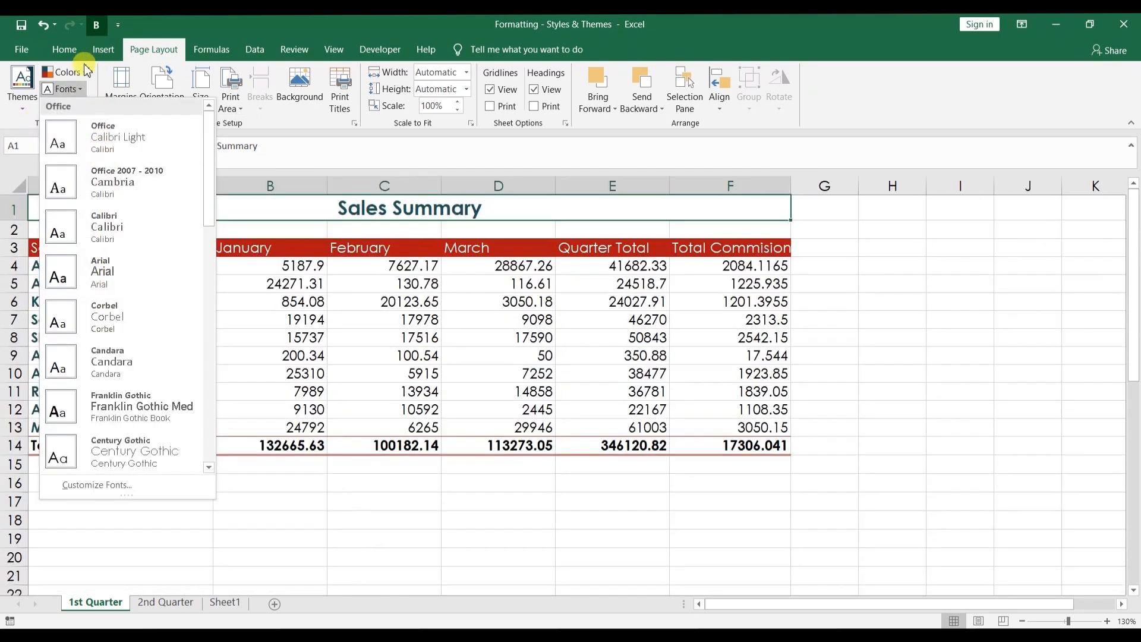
click(86, 72)
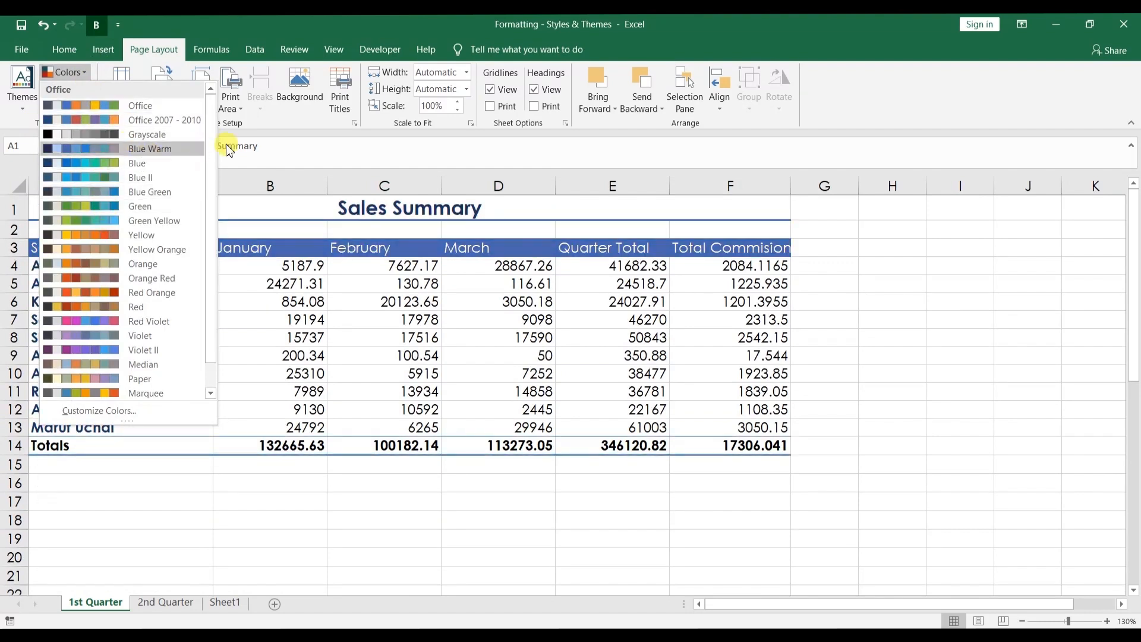
click(267, 149)
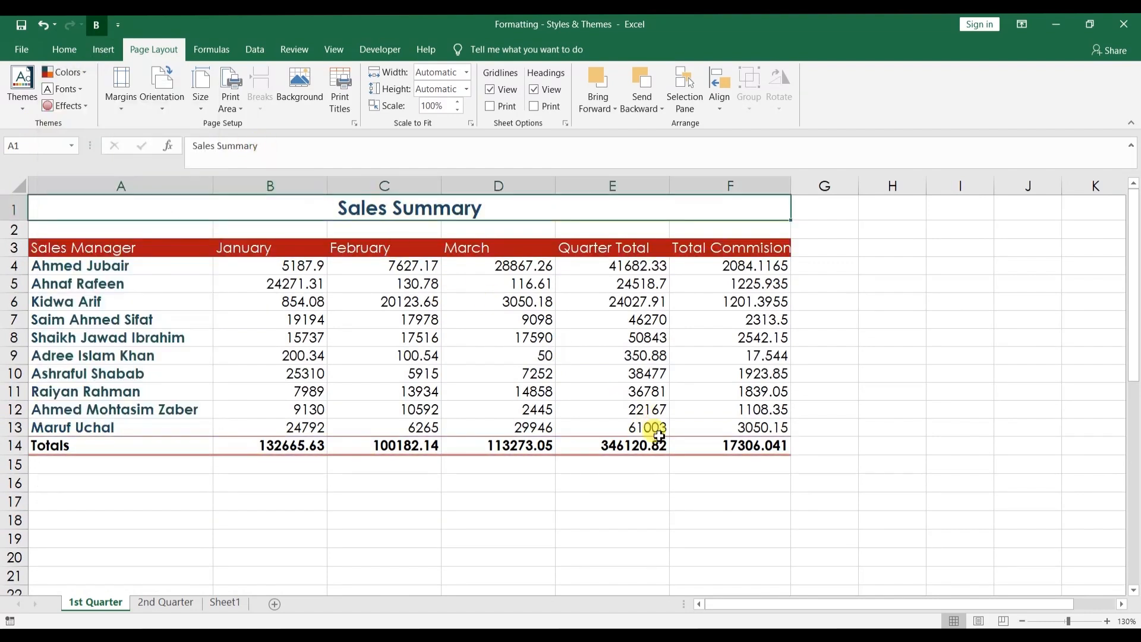
click(165, 462)
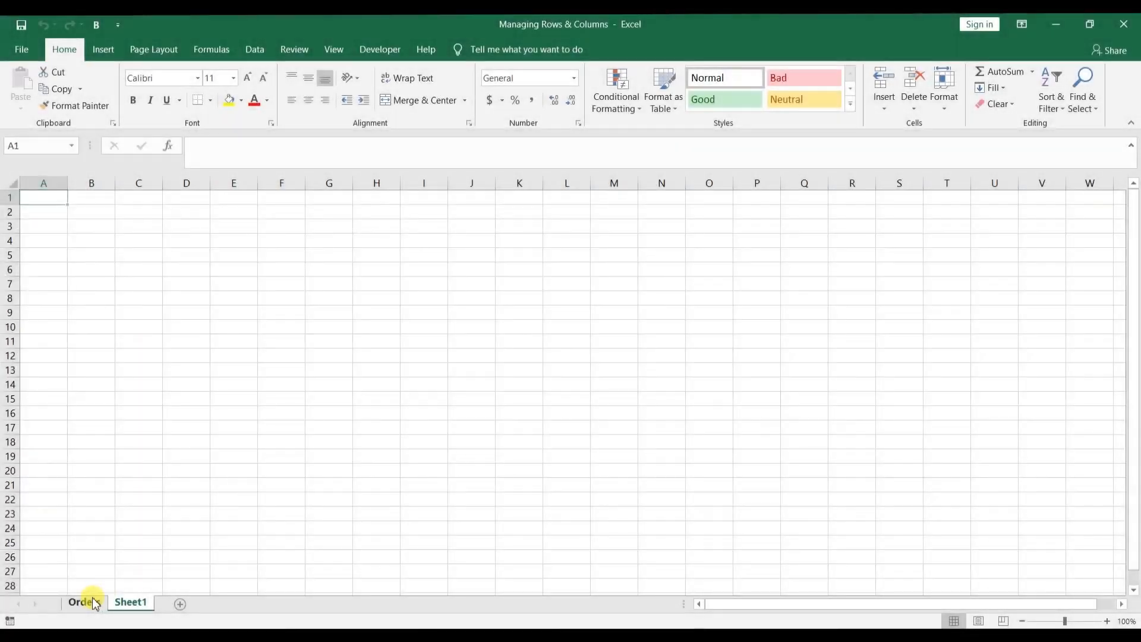
Step: Switch to the Orders sheet and practise selecting whole rows and column ranges
click(84, 602)
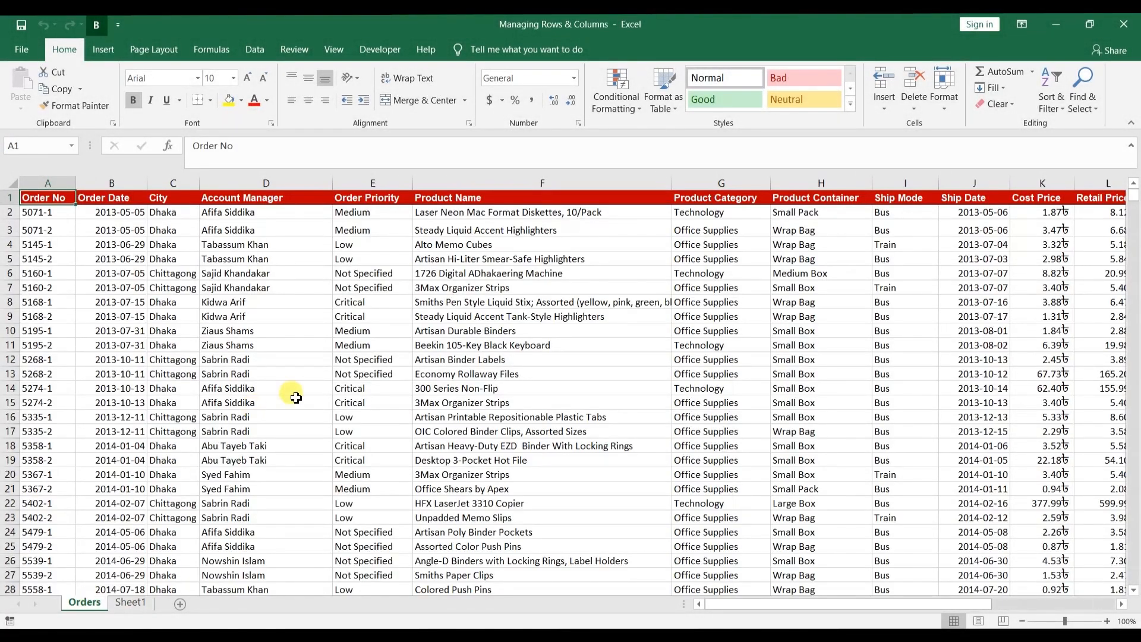
click(11, 317)
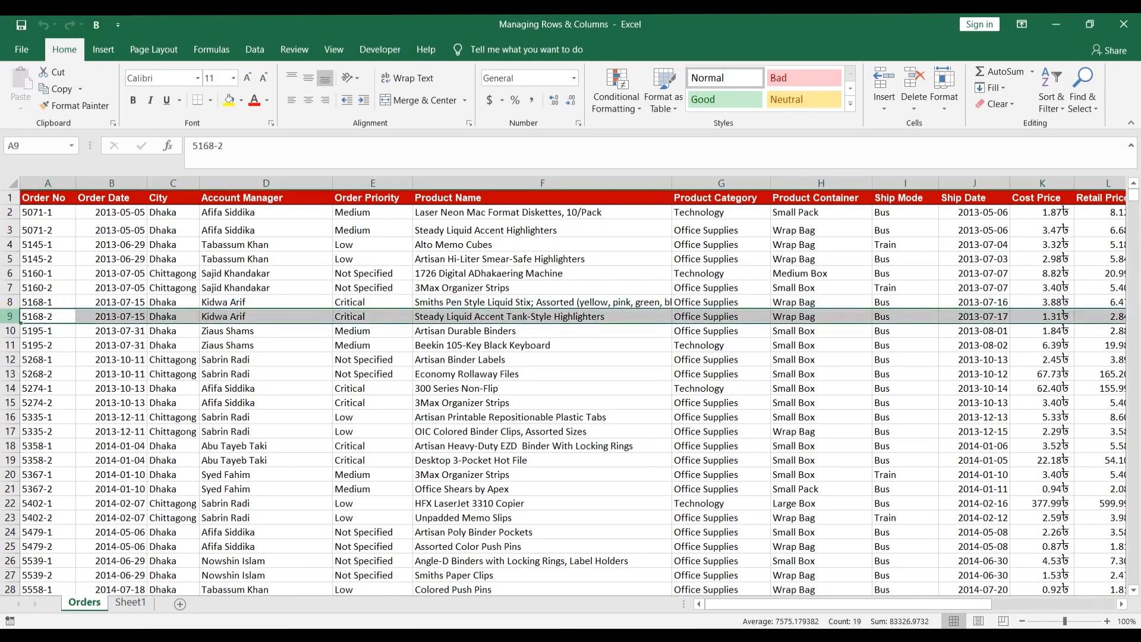
mouse_move(10, 317)
mouse_down()
mouse_move(11, 445)
mouse_move(11, 239)
mouse_move(11, 313)
mouse_up()
click(275, 180)
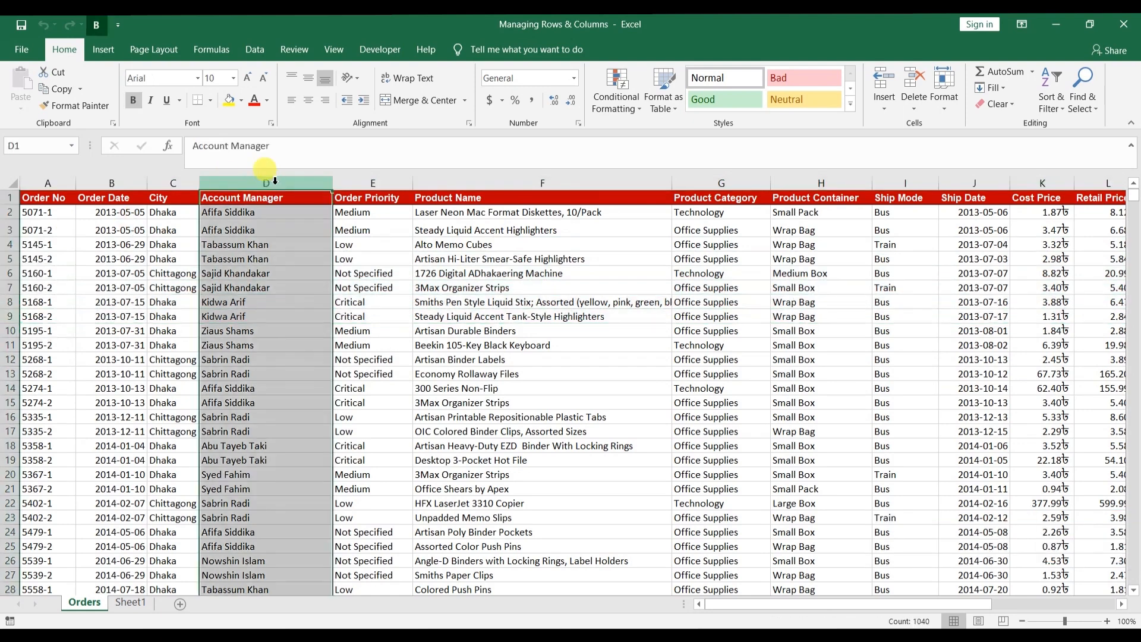
drag(291, 183, 217, 183)
click(220, 218)
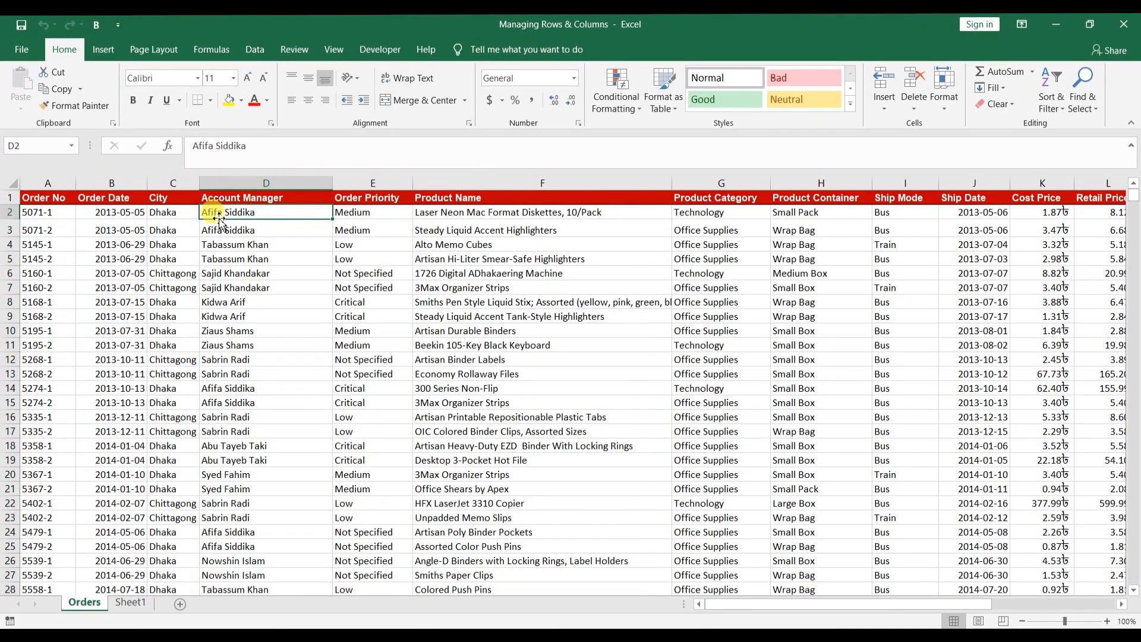
click(10, 231)
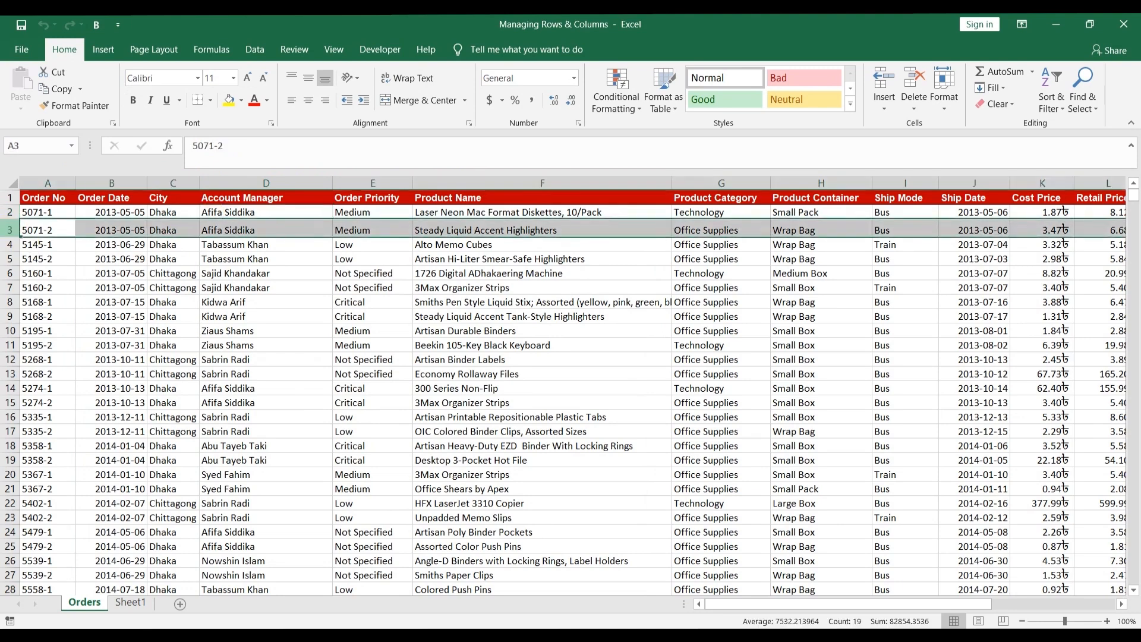
shift+click(9, 302)
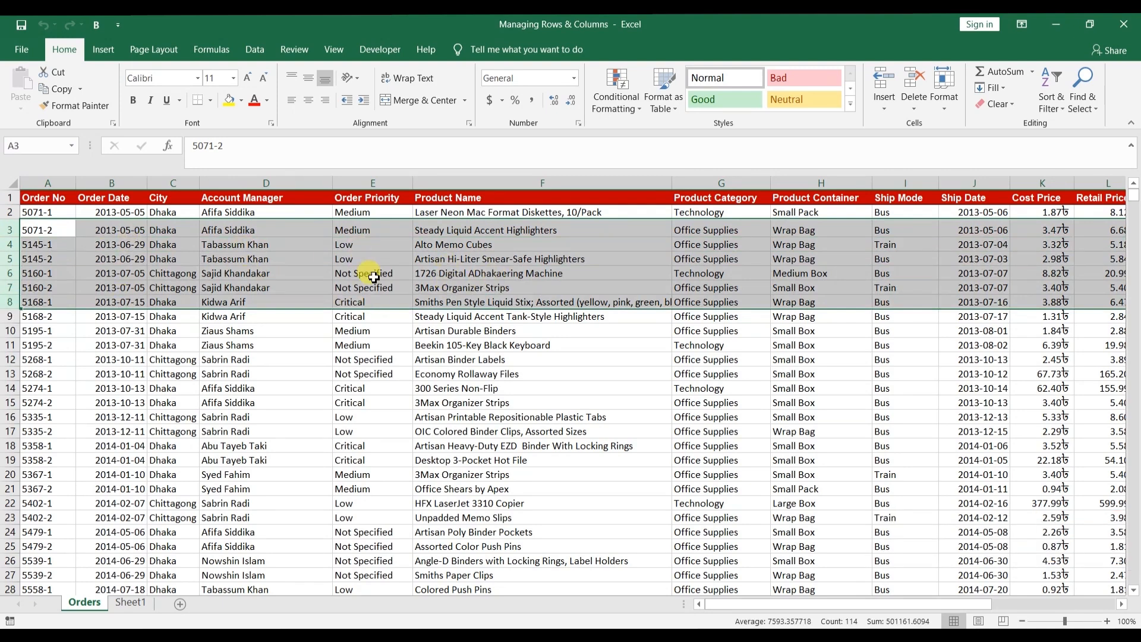
click(143, 186)
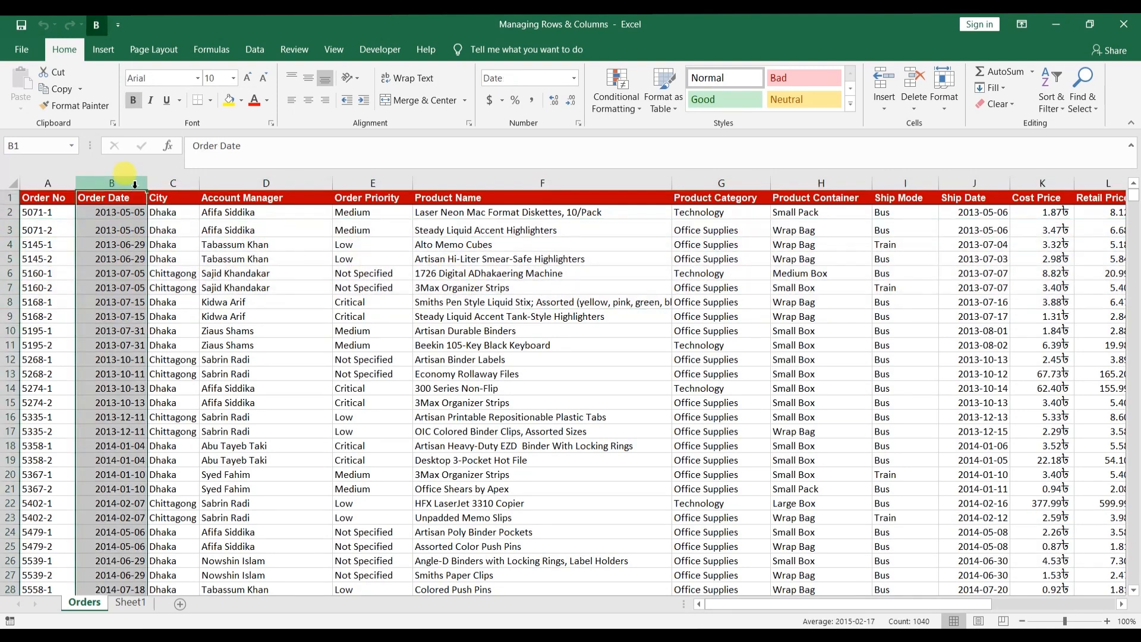
shift+click(396, 186)
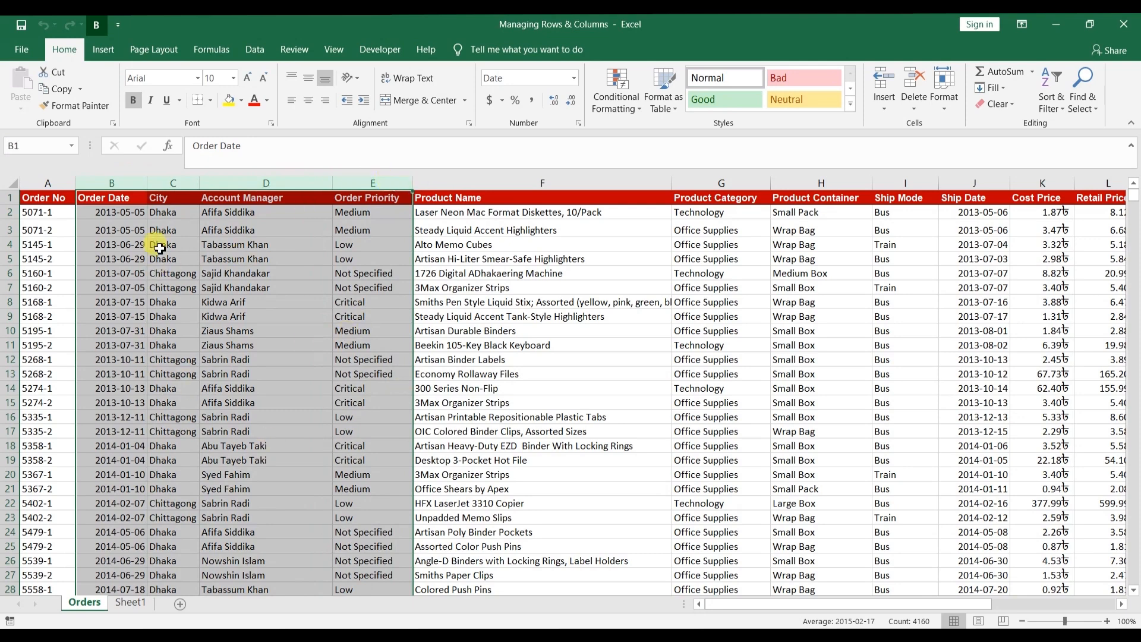
click(113, 197)
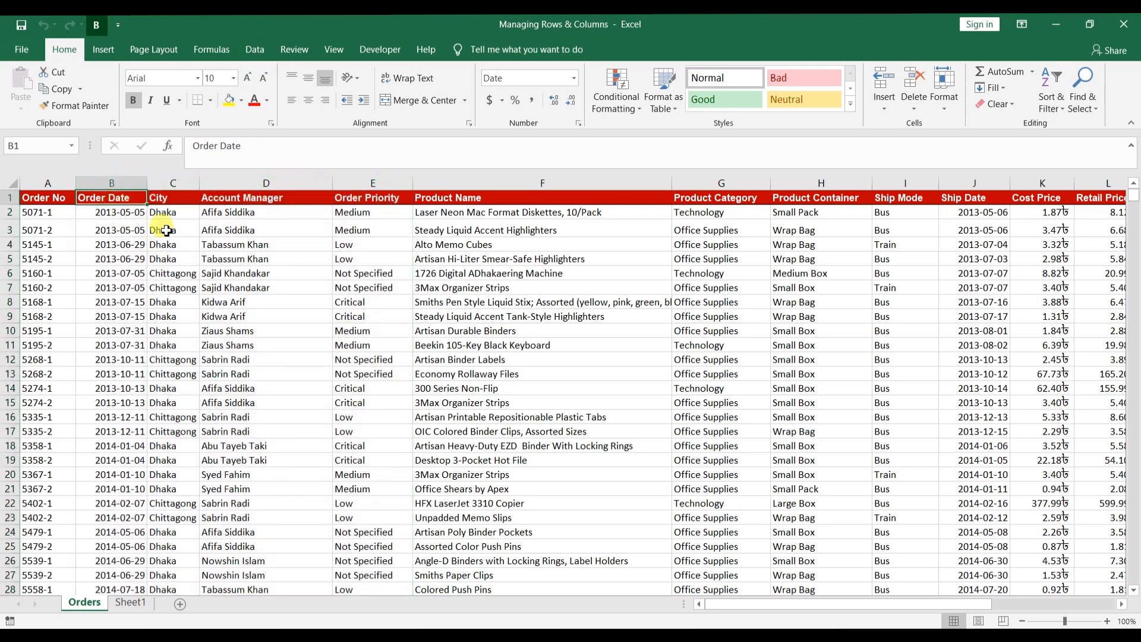
Step: Clear the contents of rows 2 and 3, the two 5071 orders
click(11, 213)
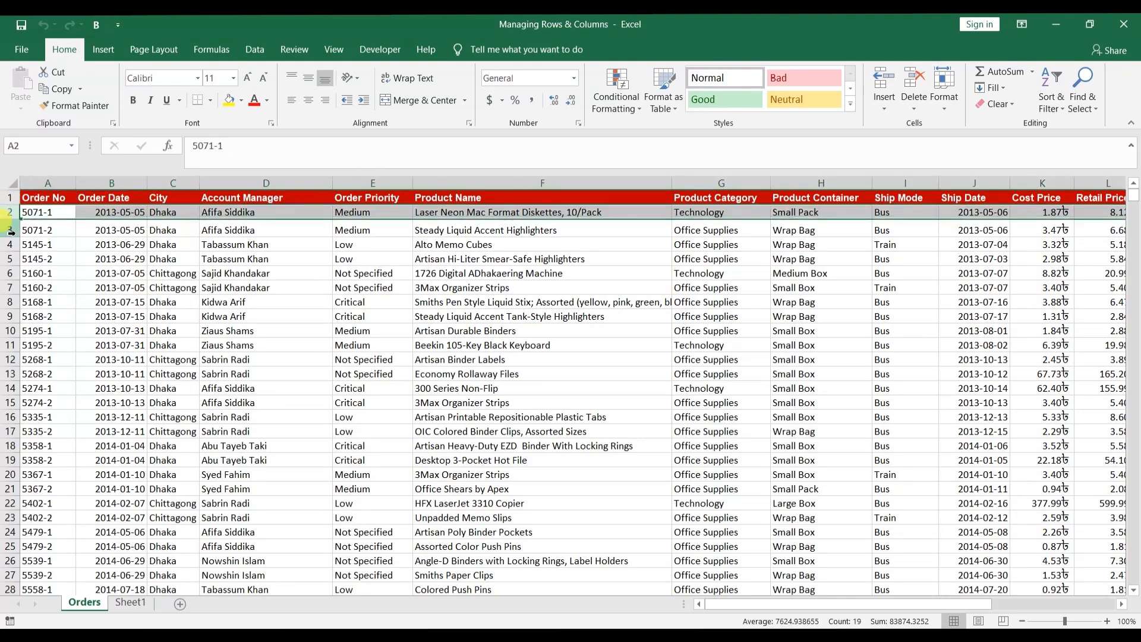
drag(11, 232, 12, 232)
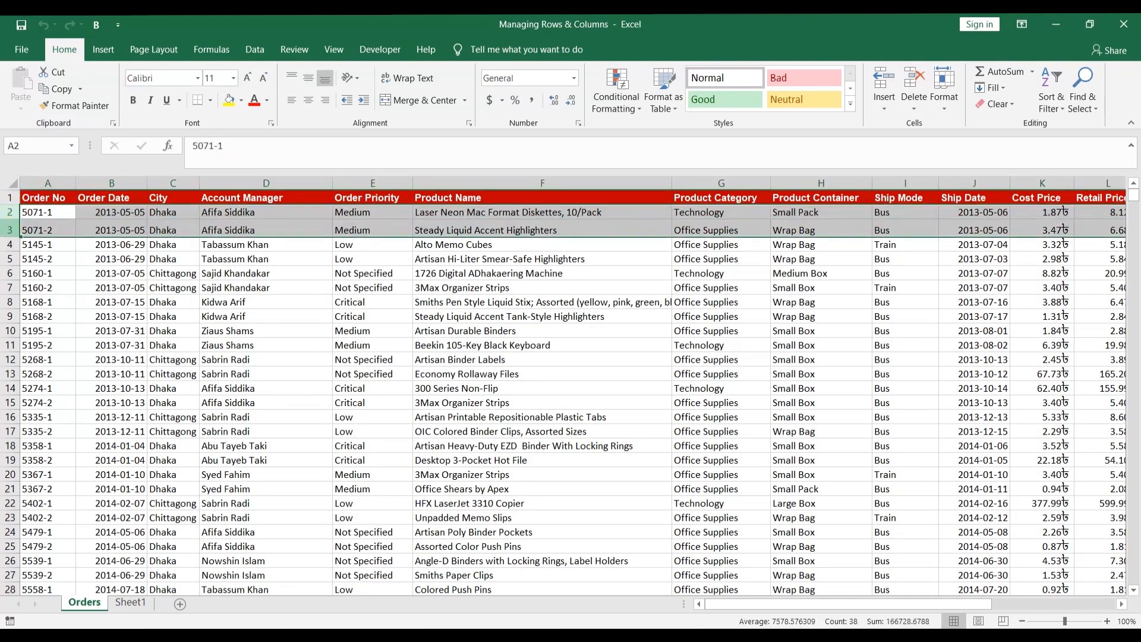
key(Delete)
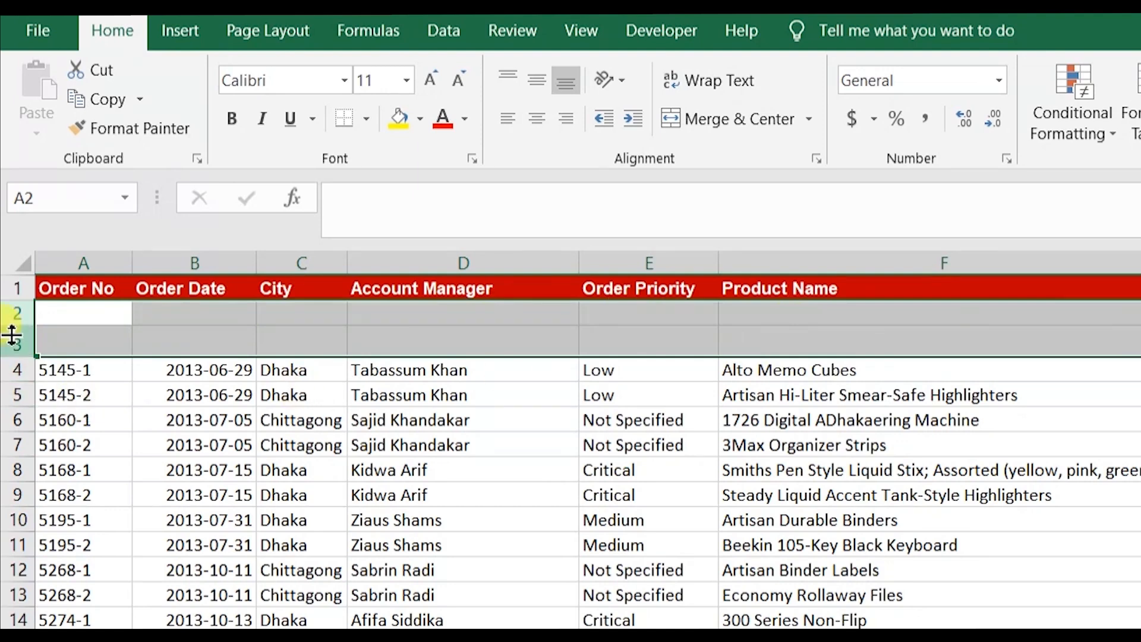
Step: Restore the cleared 5071 orders, then delete rows 2 and 3 entirely
click(80, 320)
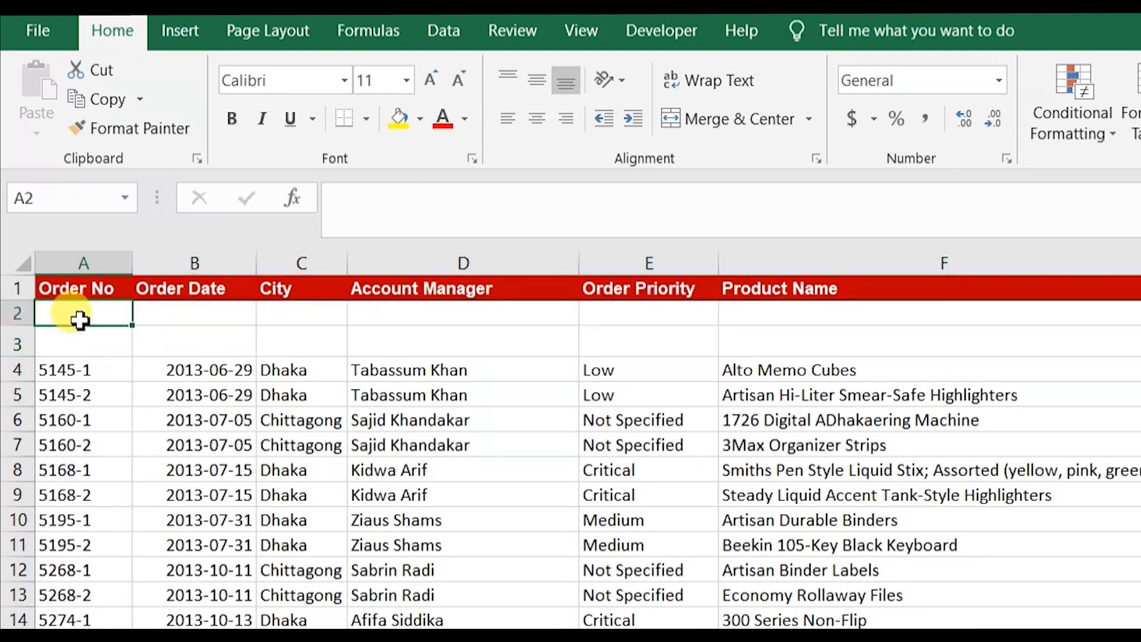
key(ctrl+z)
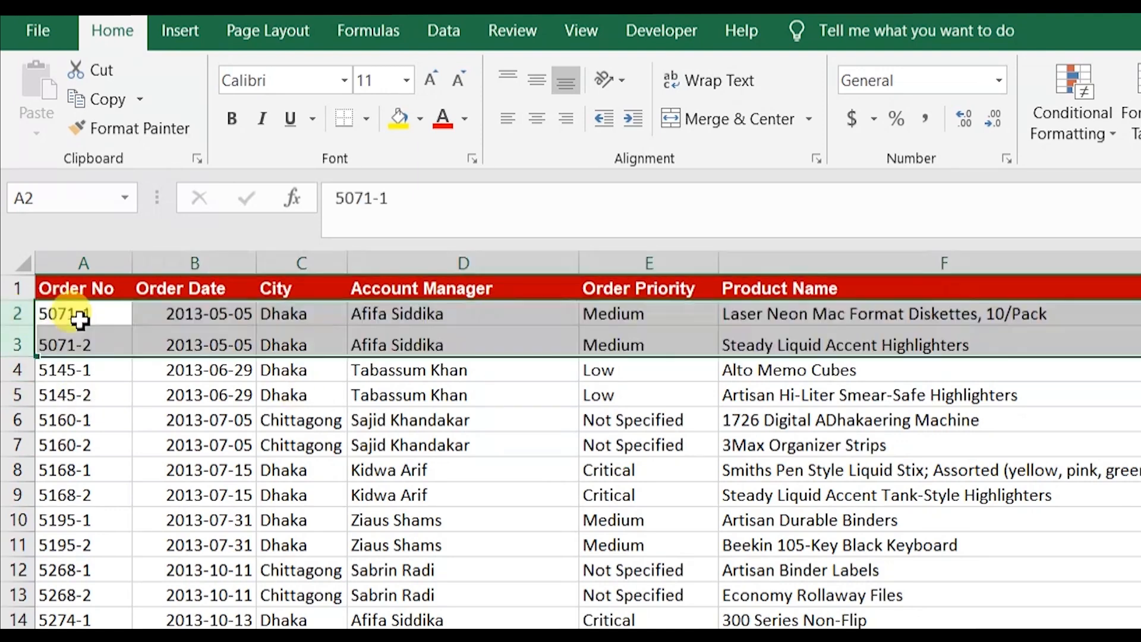
right_click(27, 323)
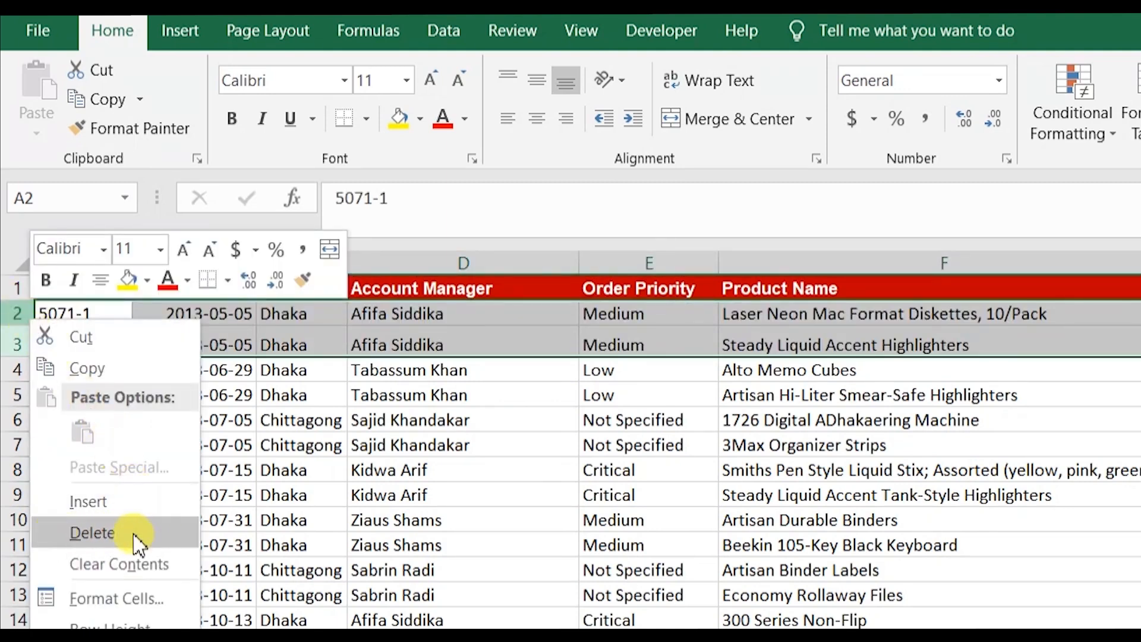
click(92, 535)
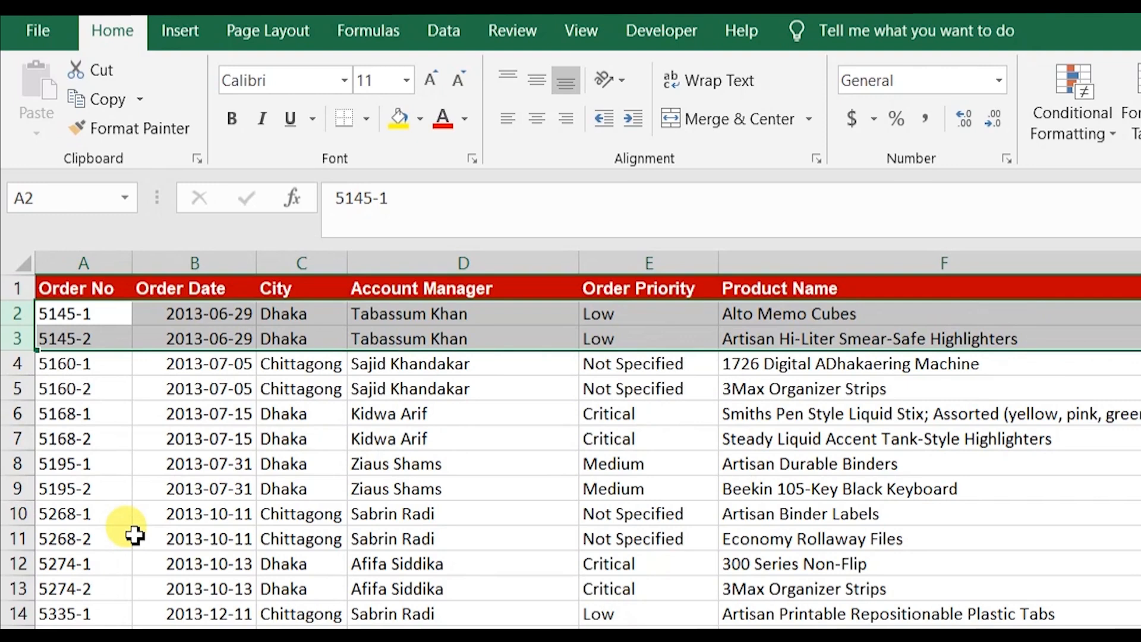
Step: Delete the Order Date column so City sits beside Order No
click(199, 364)
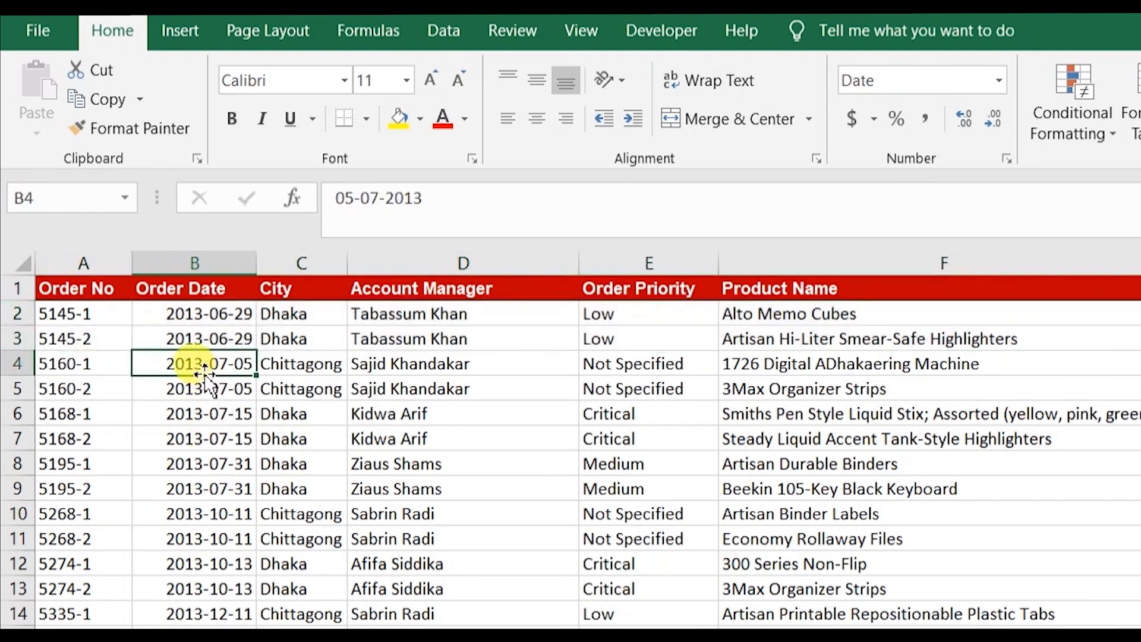
key(Up)
key(Up)
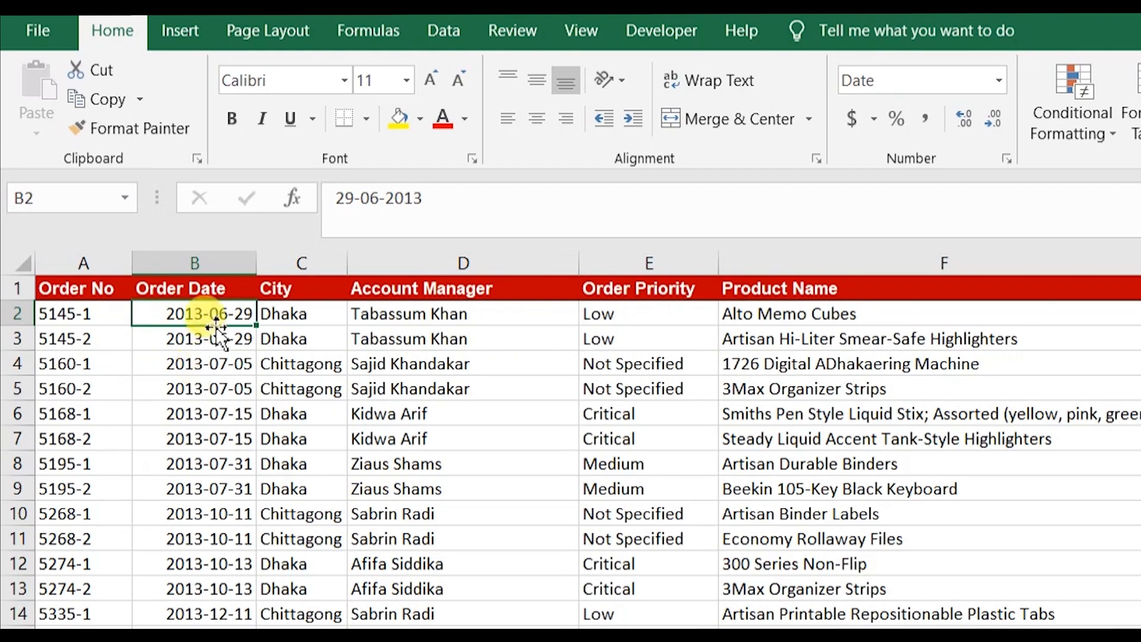
click(209, 265)
right_click(208, 265)
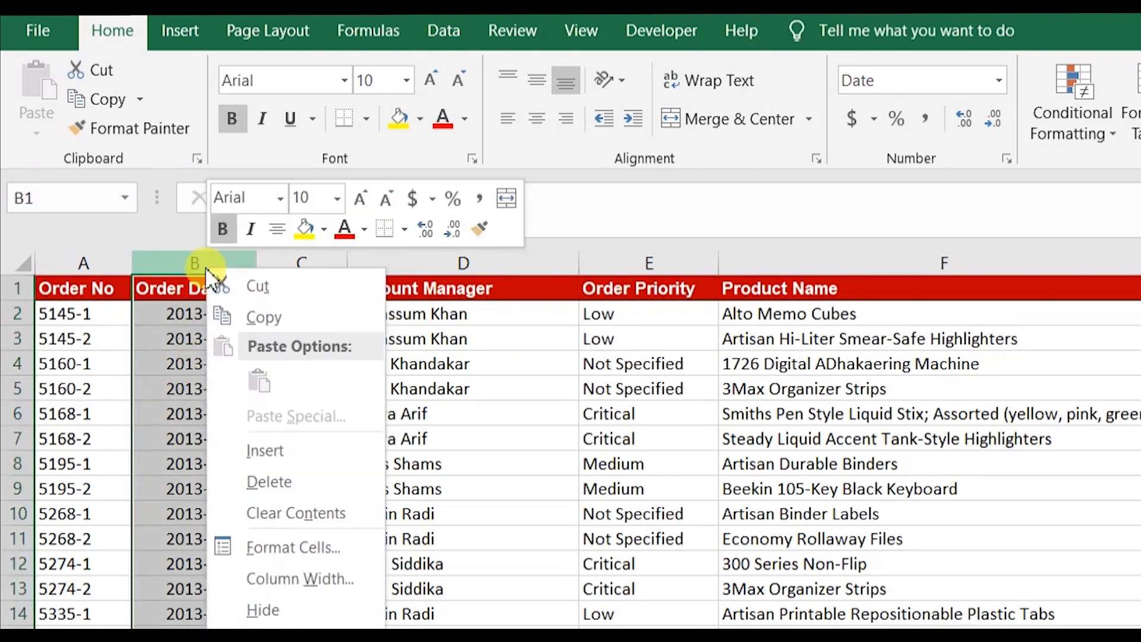
click(269, 482)
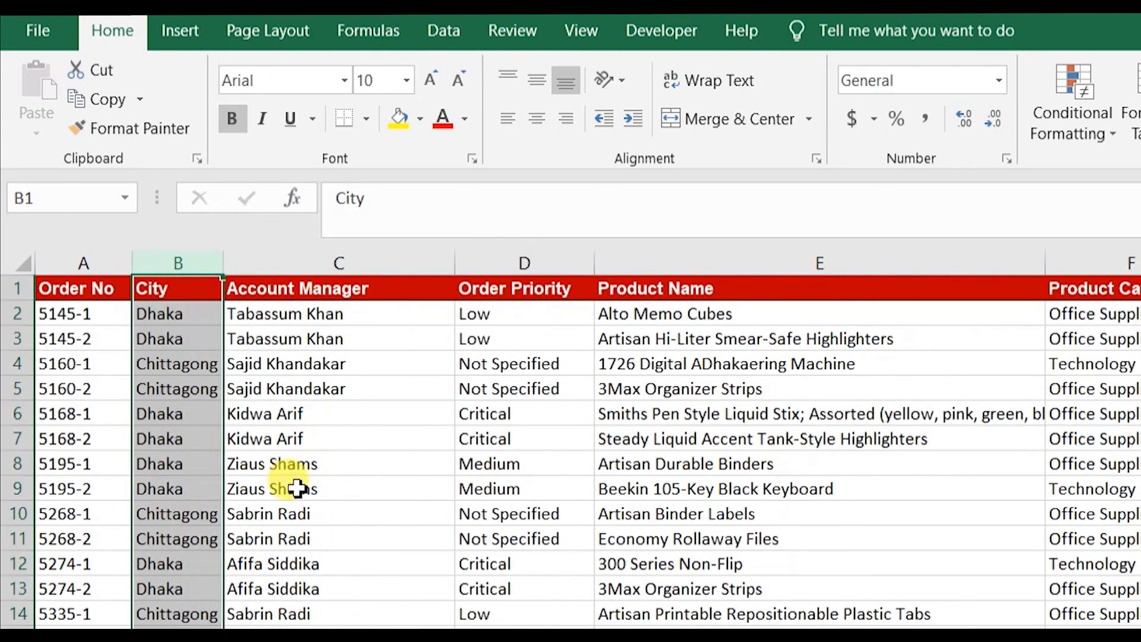
click(157, 295)
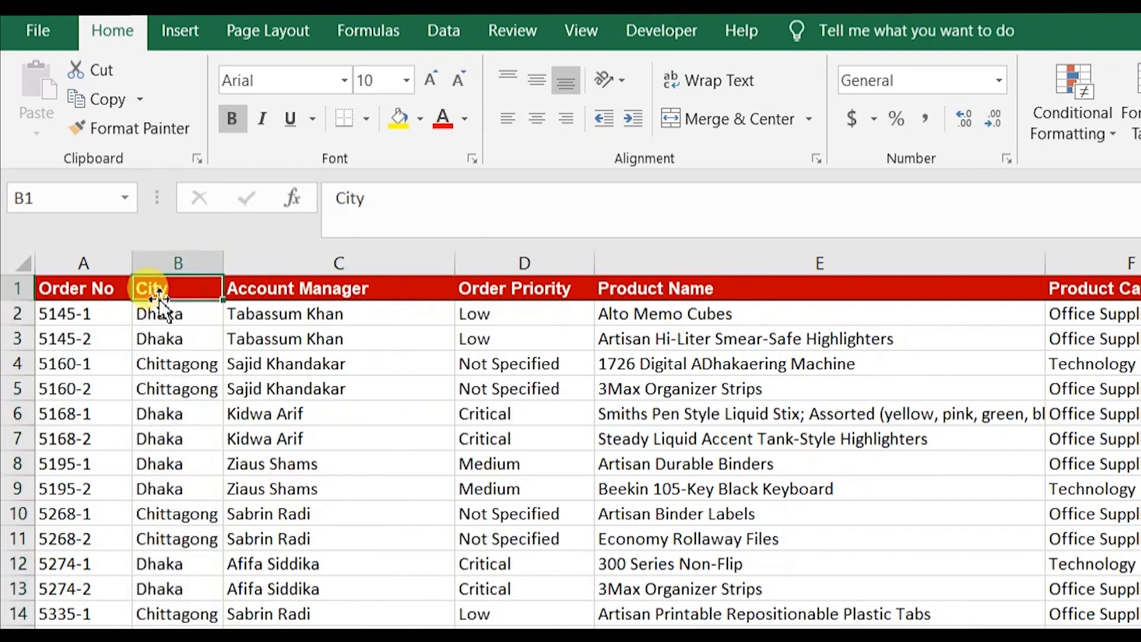
key(Left)
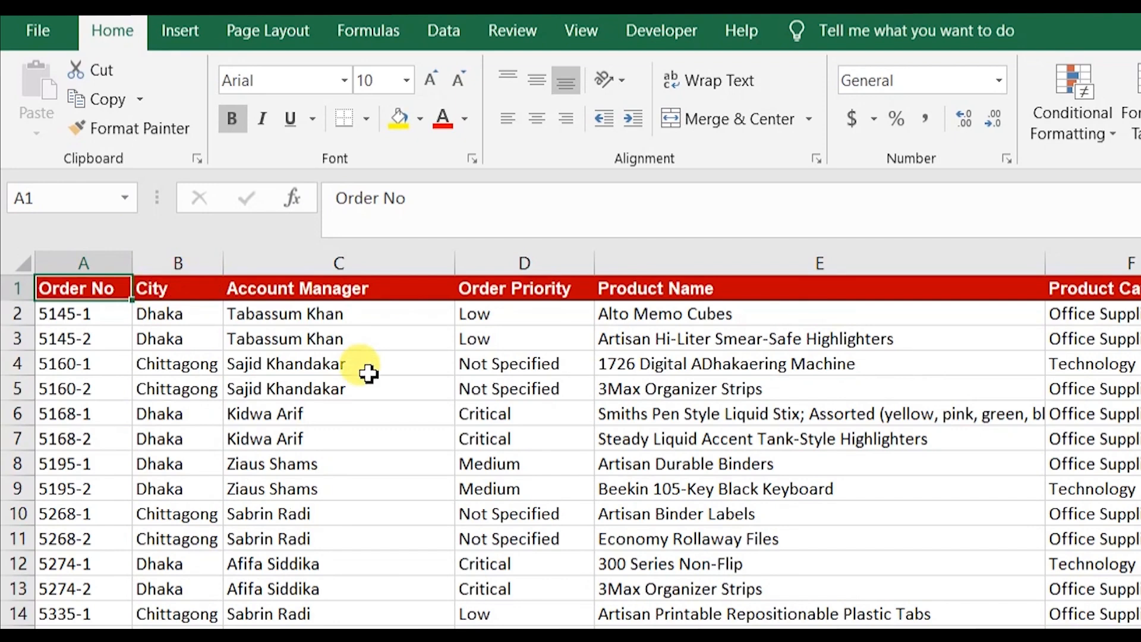
click(148, 286)
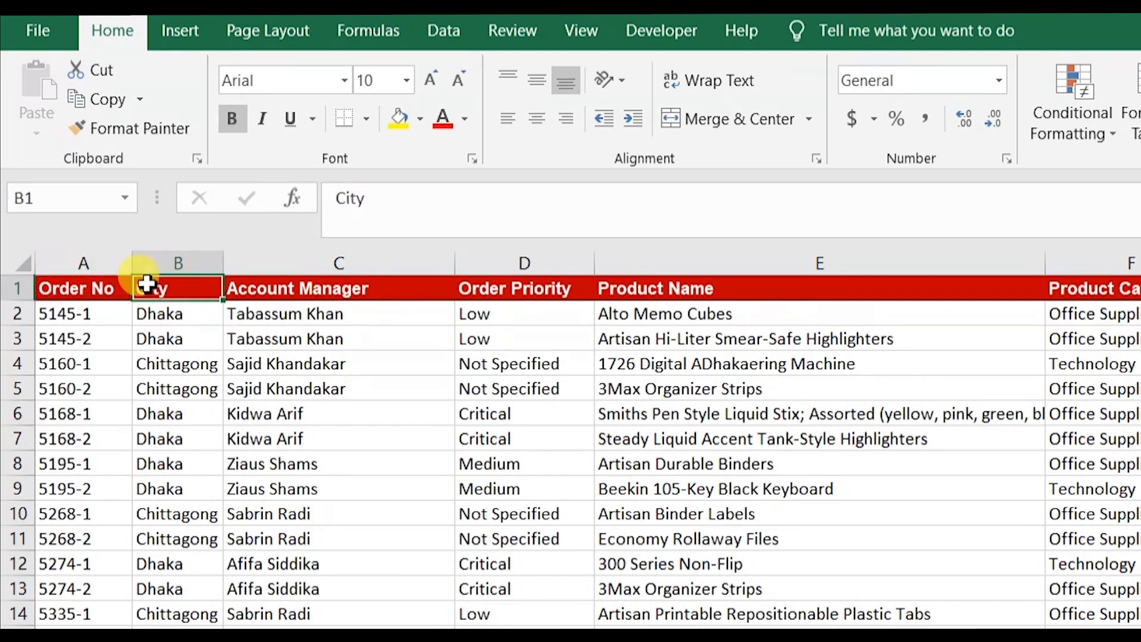
click(260, 290)
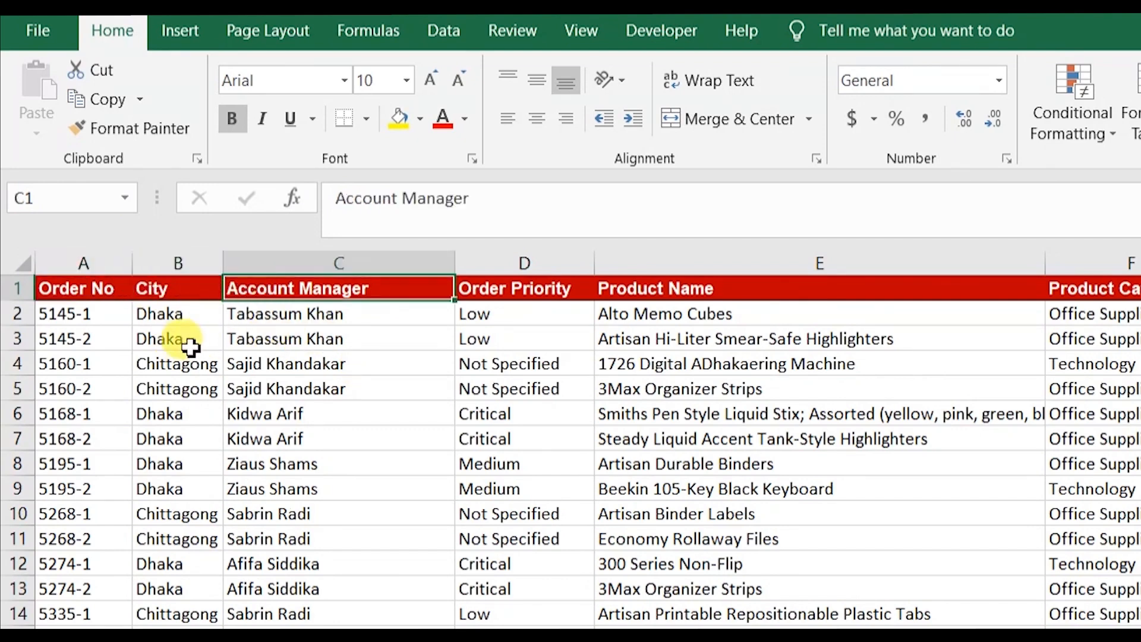
Step: Insert four blank columns before Account Manager, one and then three more
click(344, 265)
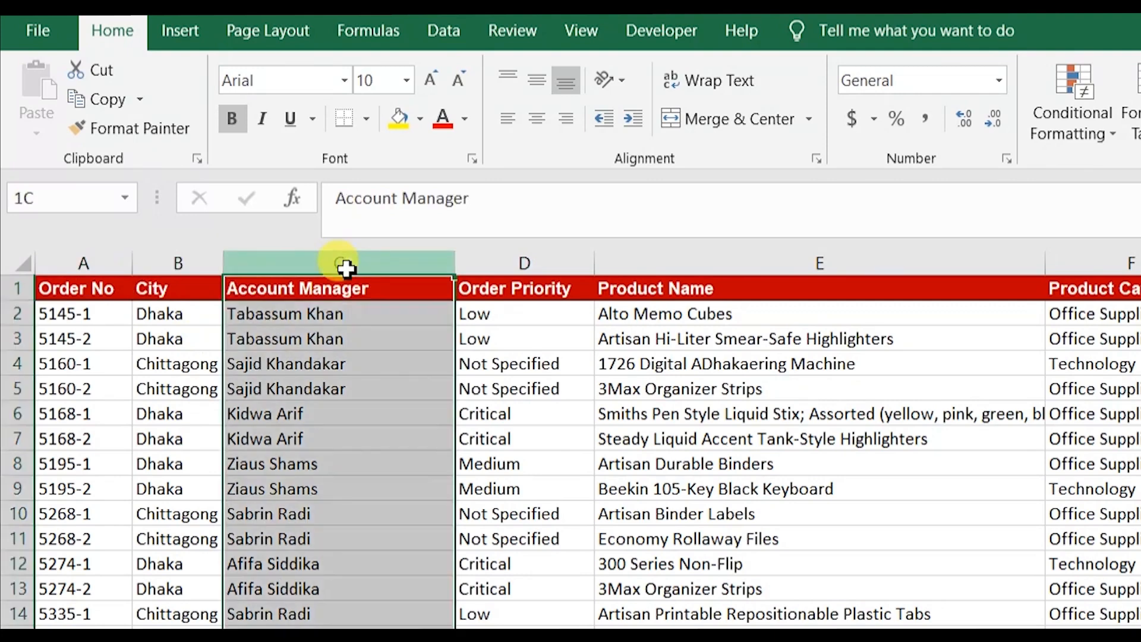
right_click(346, 269)
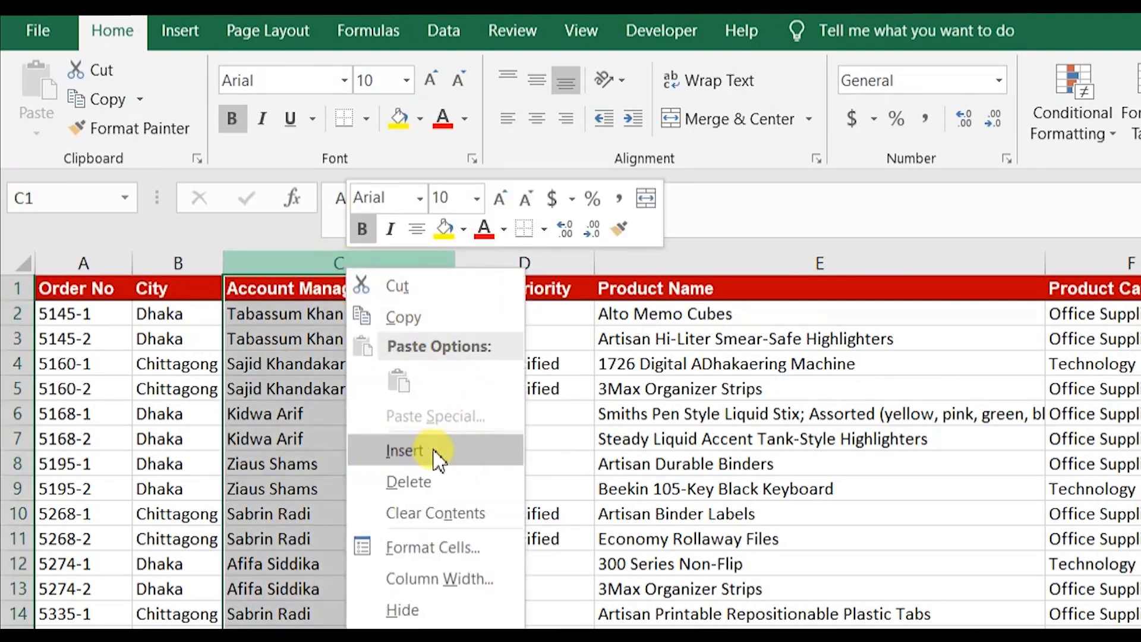
click(458, 454)
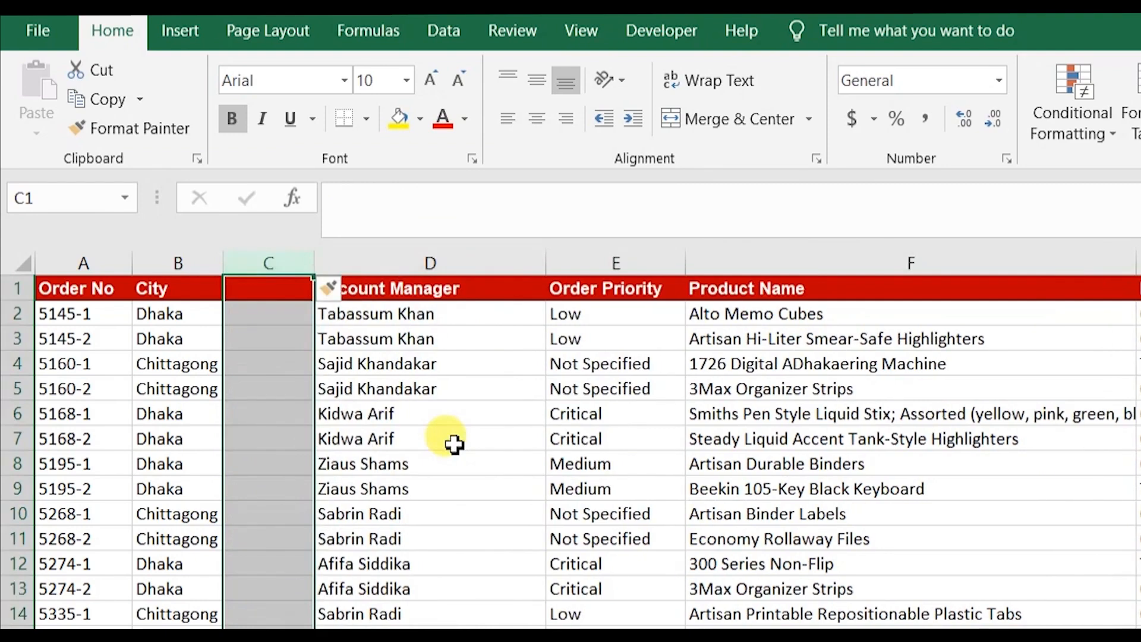
click(411, 288)
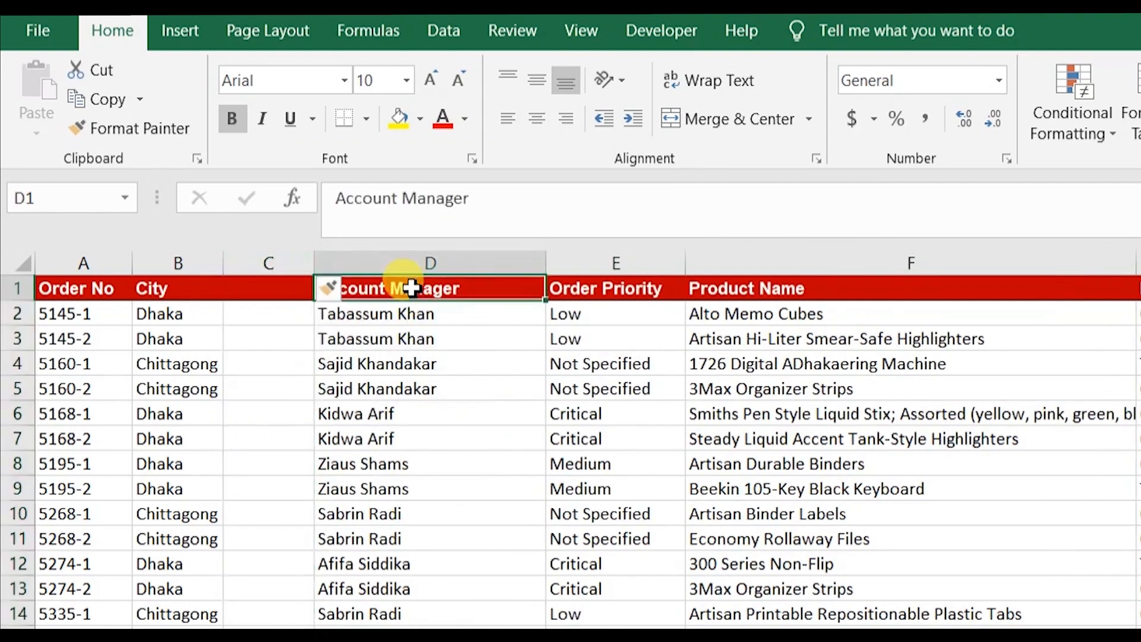
key(Left)
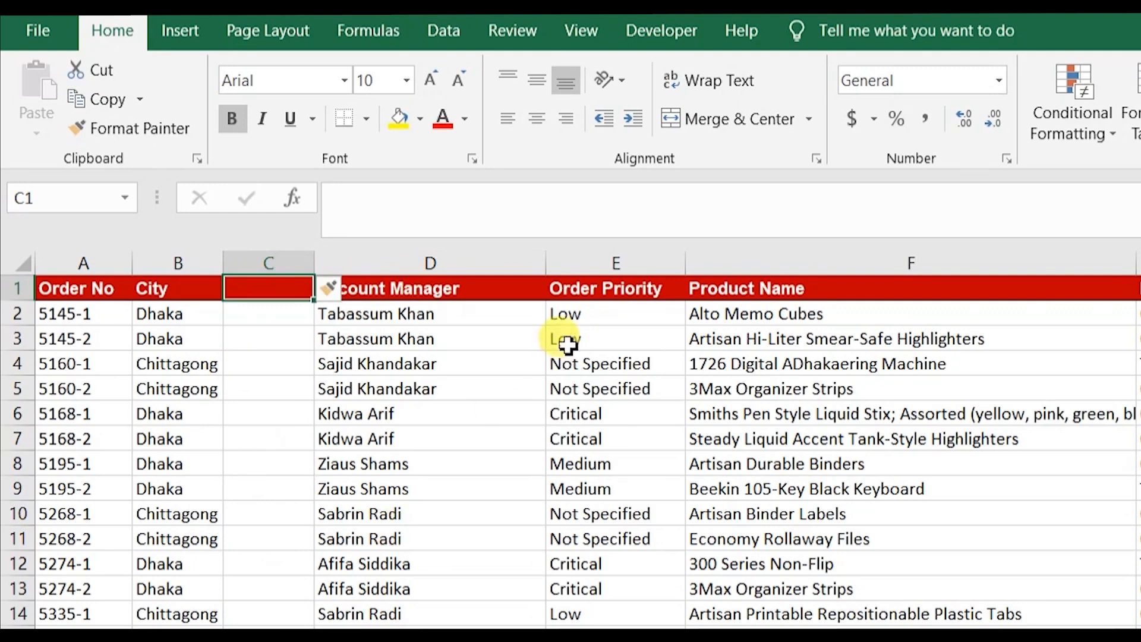
click(464, 291)
click(463, 264)
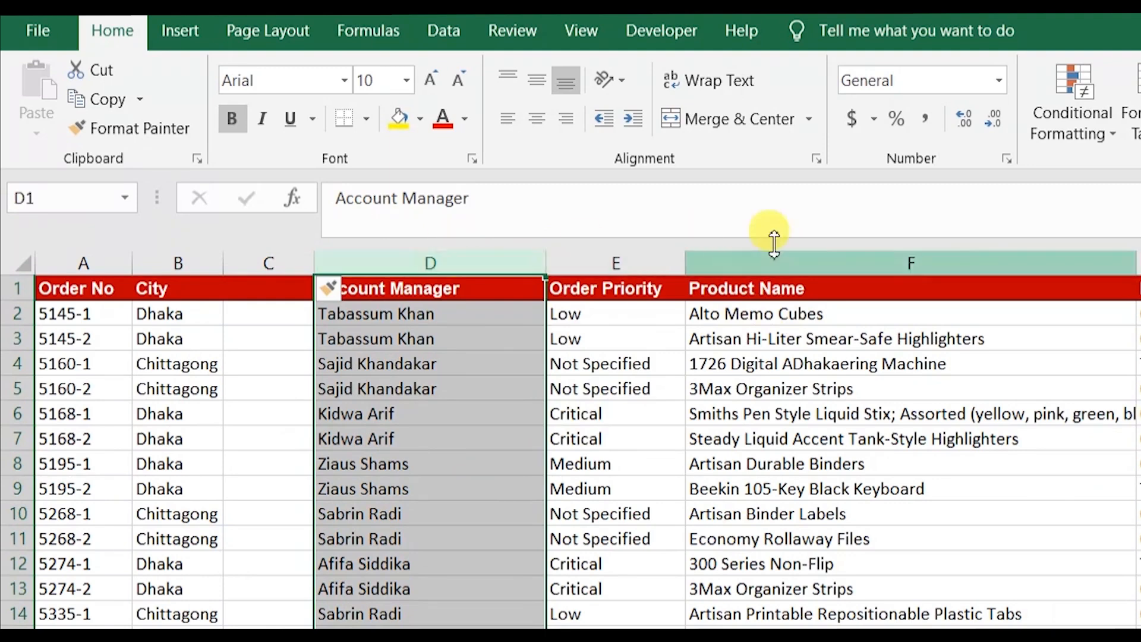
shift+click(800, 262)
right_click(800, 266)
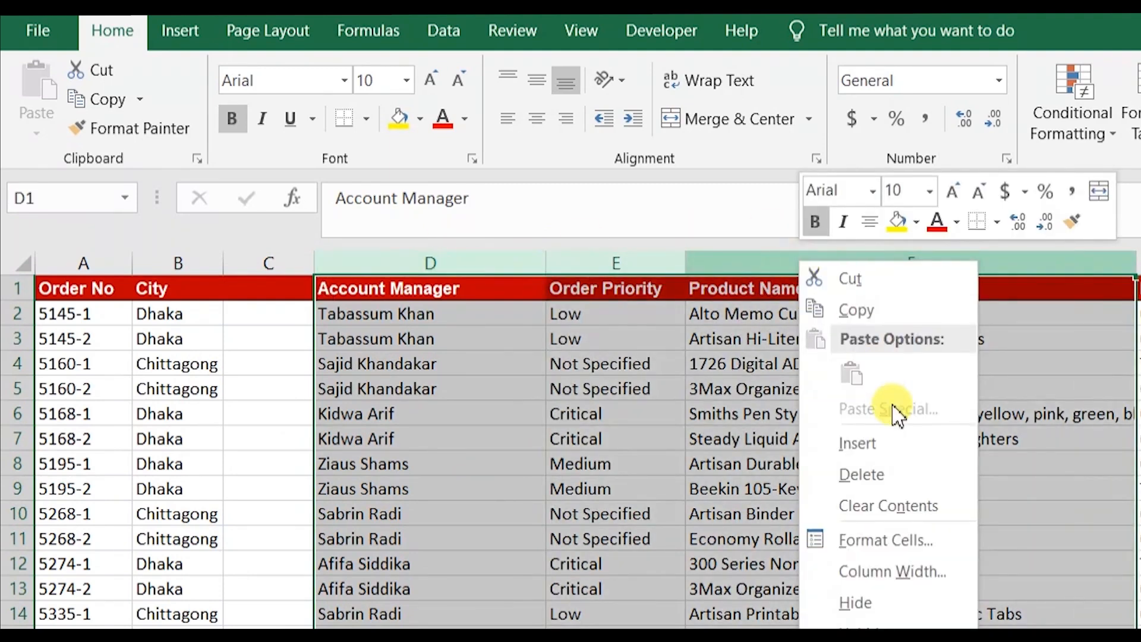
click(901, 441)
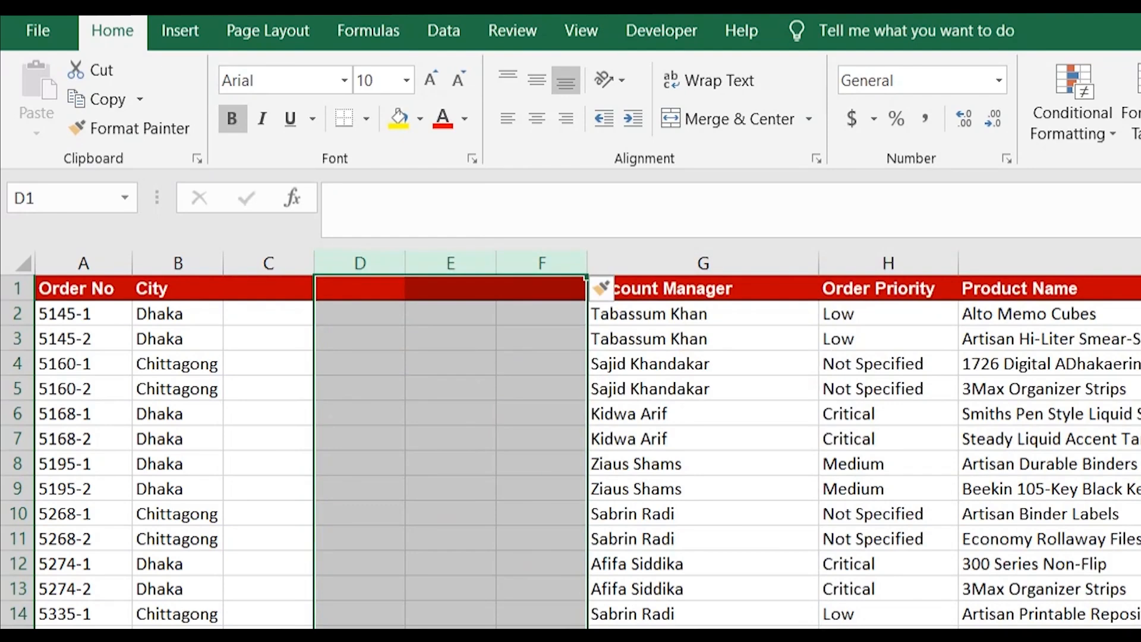
Step: Insert two blank rows above order 5160-2 in row 5, then undo with Ctrl+Z
click(18, 388)
right_click(19, 390)
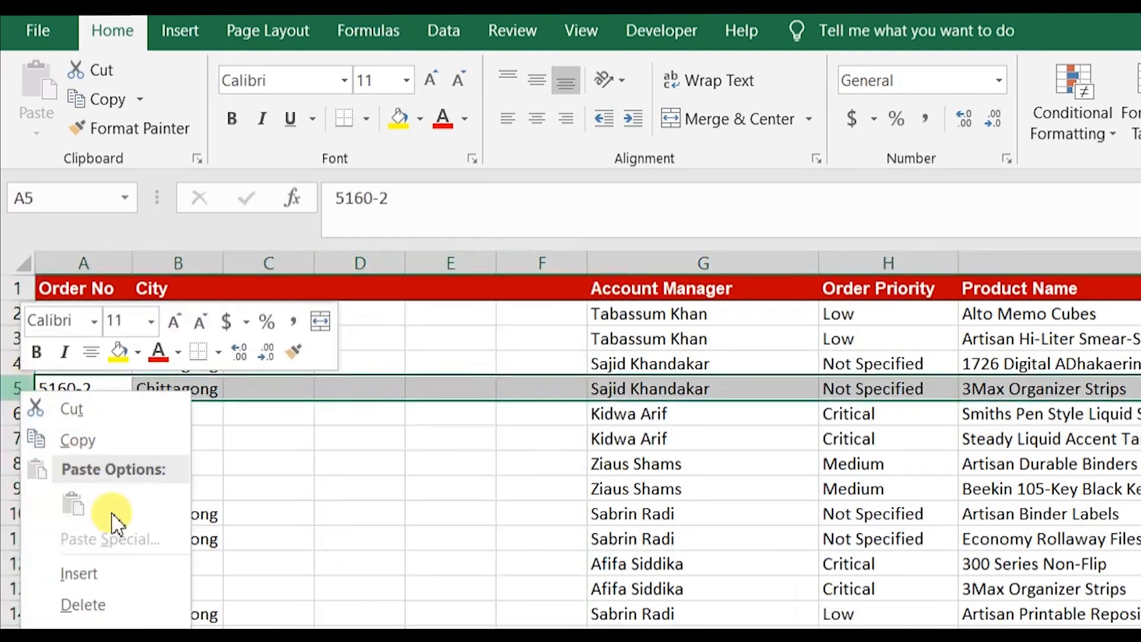
click(138, 576)
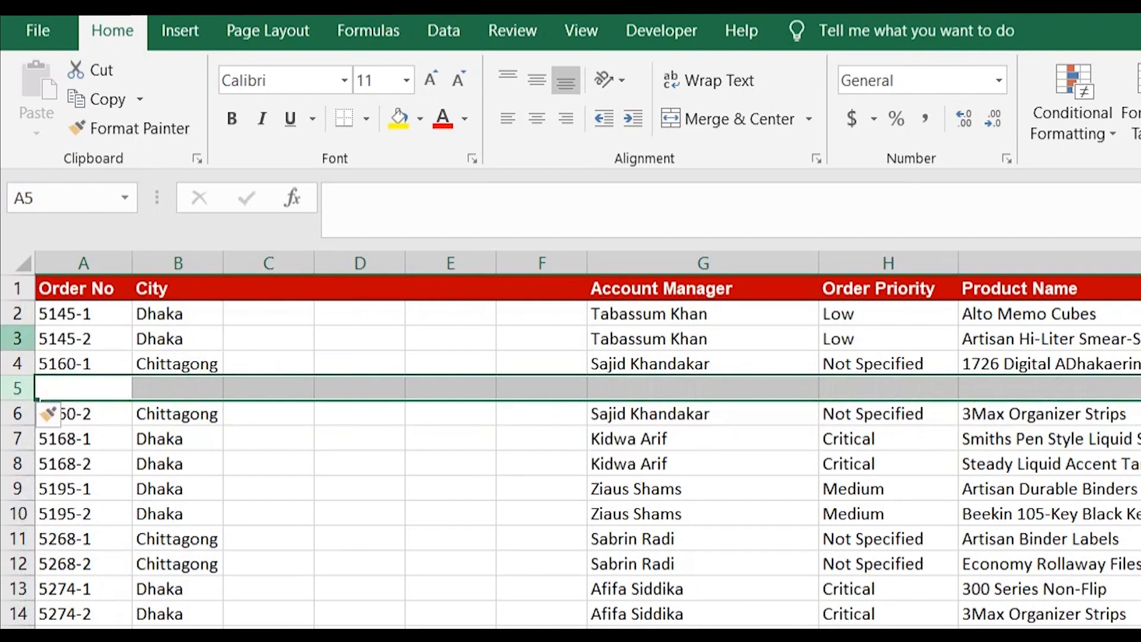
right_click(22, 392)
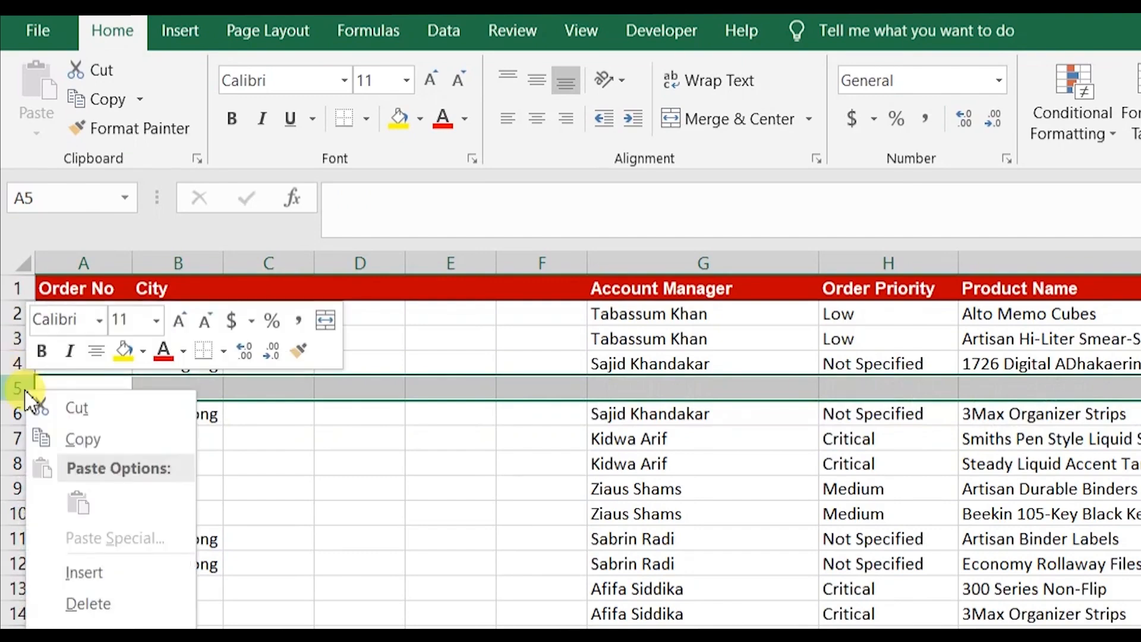
click(122, 569)
click(334, 467)
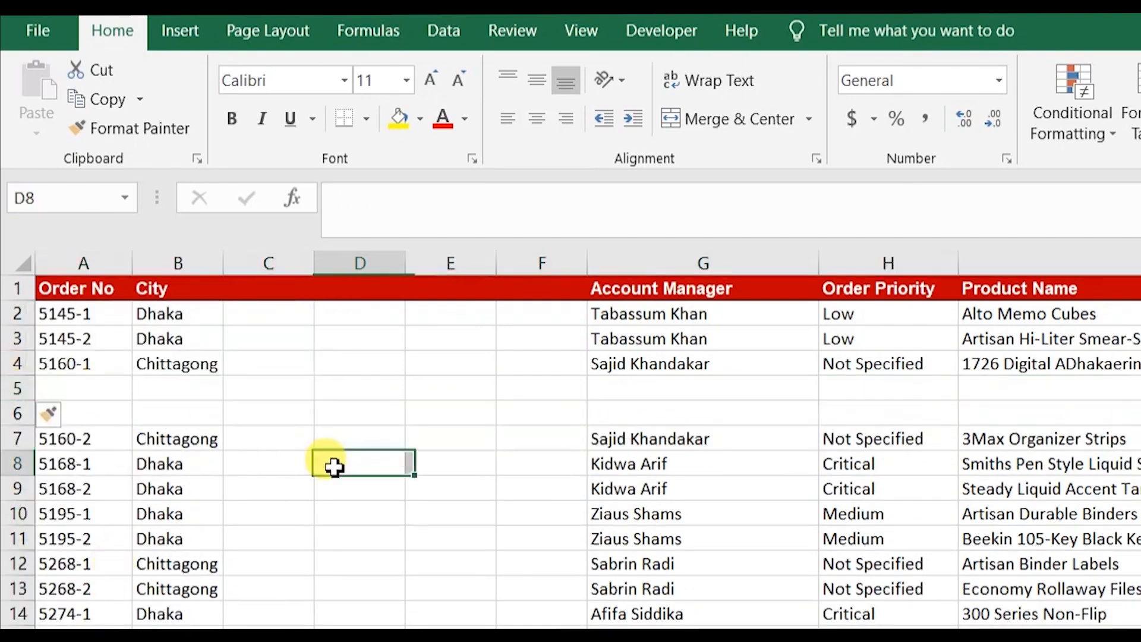
key(ctrl+z)
key(ctrl+z)
key(ctrl+z)
key(ctrl+z)
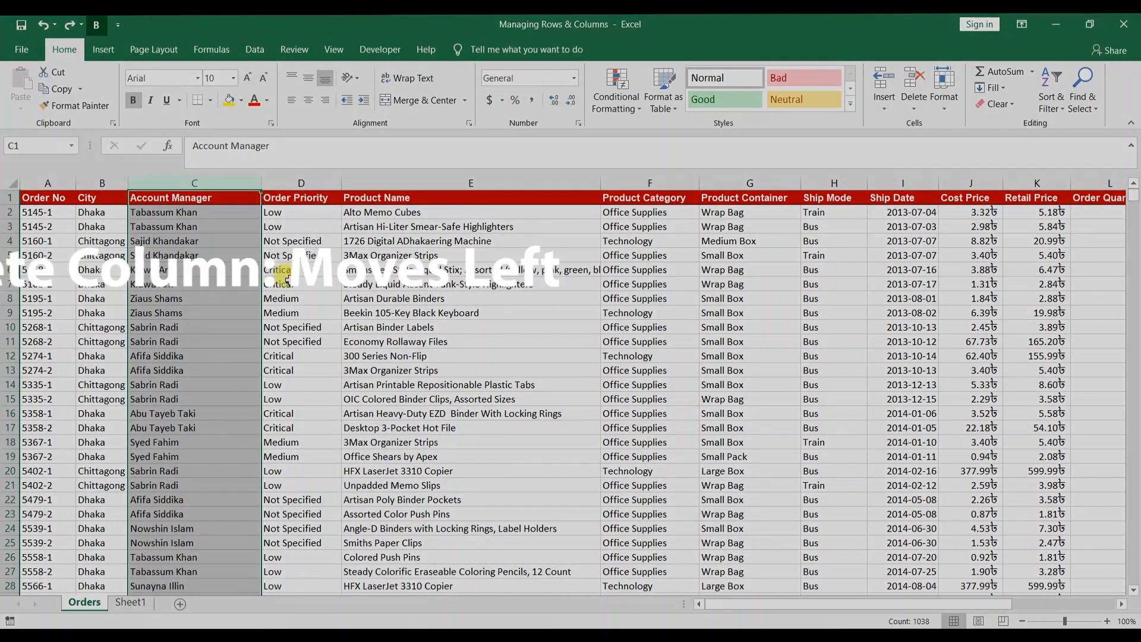
Step: Drop the column selection by selecting a cell in the Orders table
click(290, 279)
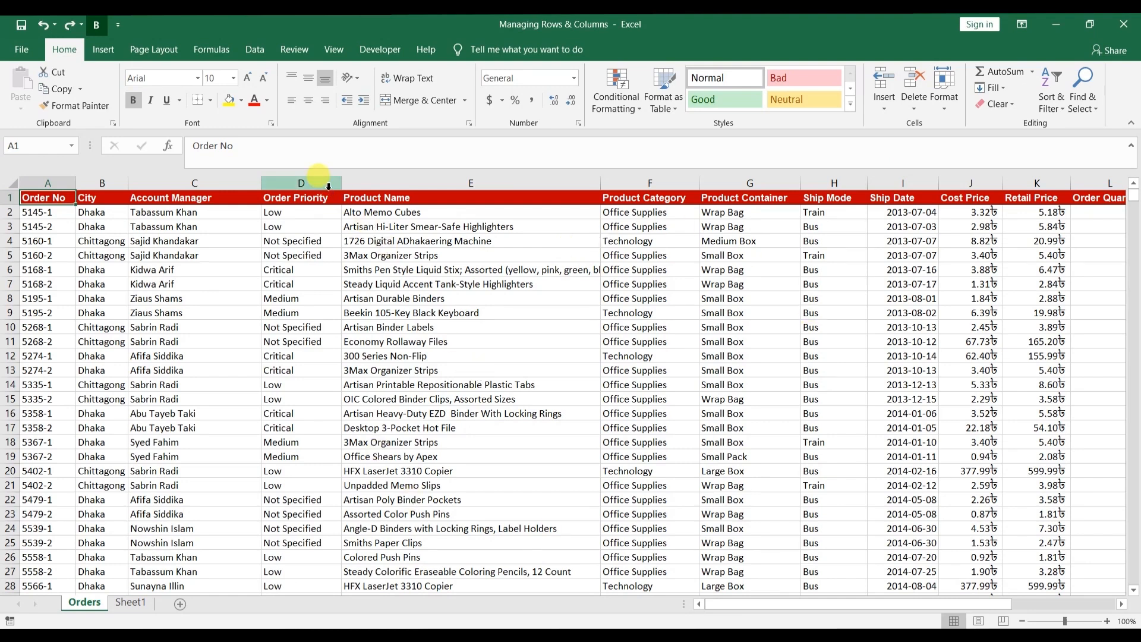
Step: Hide columns D through I, Order Priority to Ship Date
drag(329, 186, 879, 185)
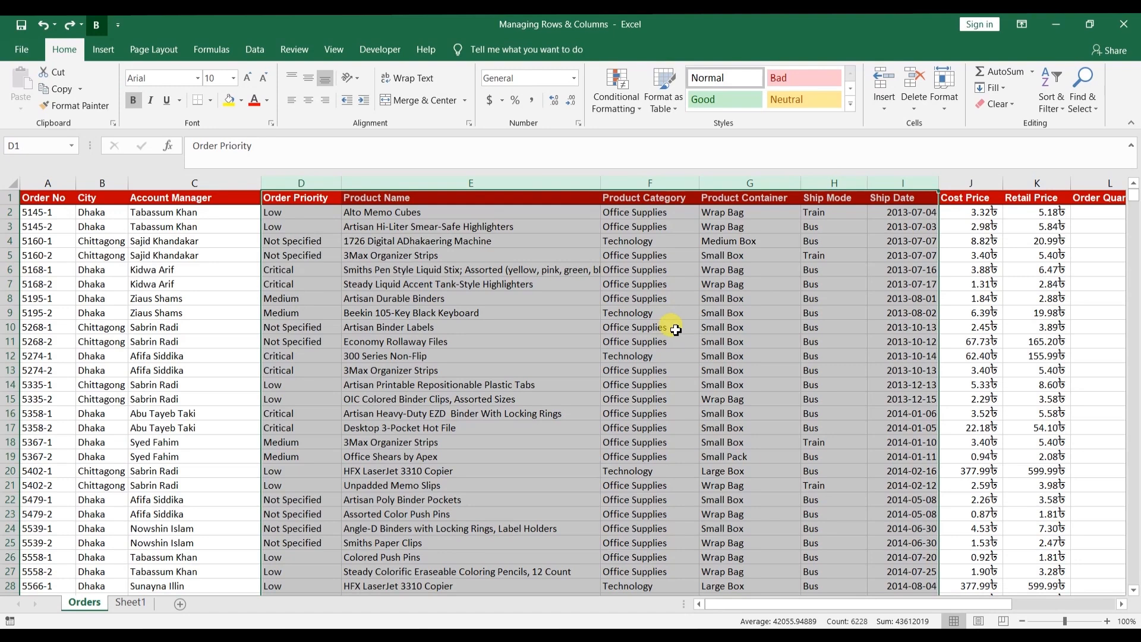
right_click(649, 184)
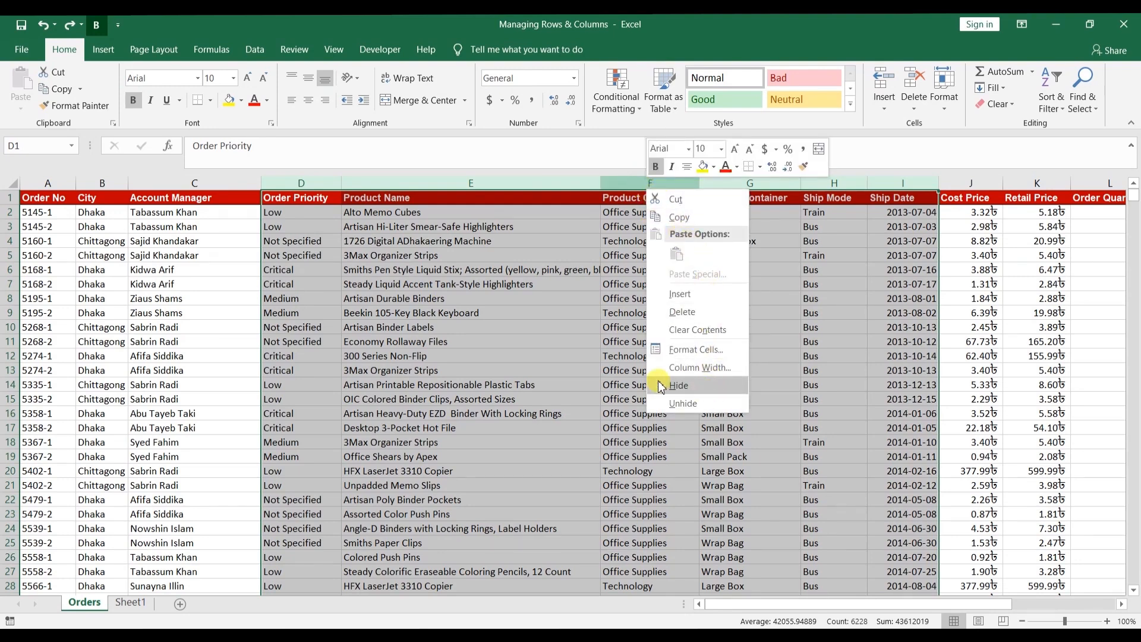
click(699, 385)
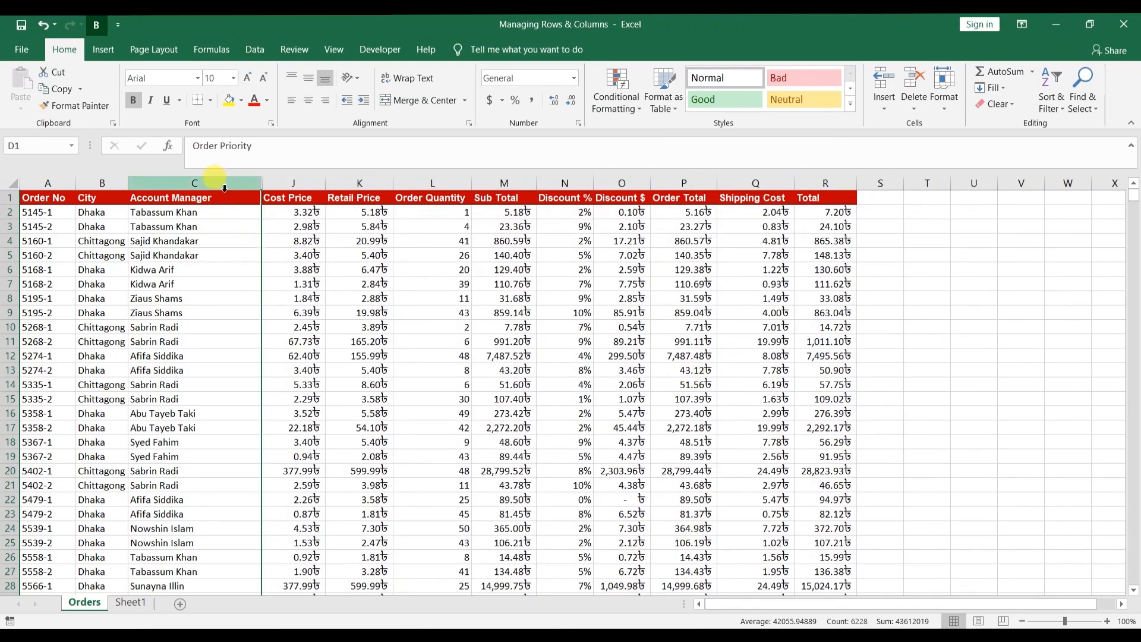
Step: Unhide columns D through I (Order Priority to Ship Date) and return to cell A1
click(299, 188)
click(287, 225)
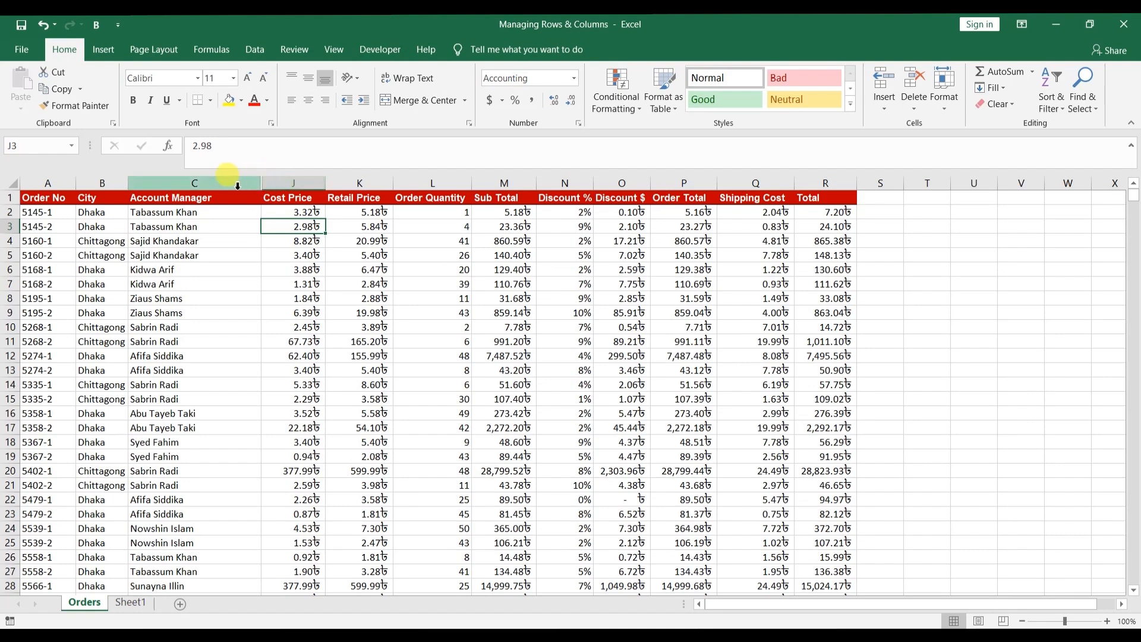
drag(238, 185, 292, 185)
right_click(292, 185)
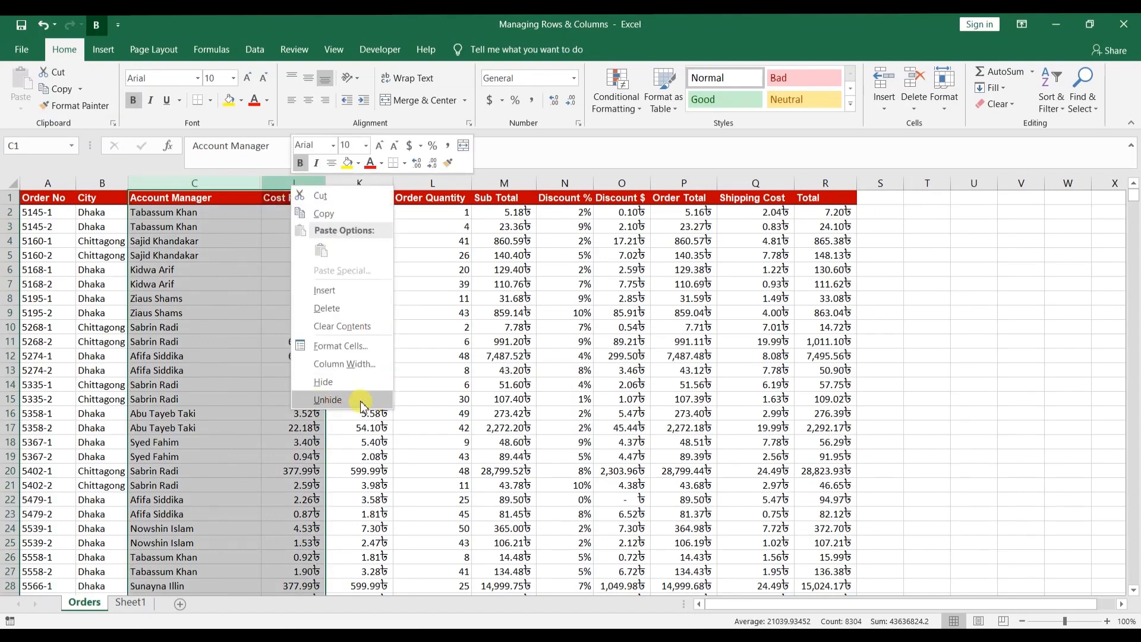
click(328, 400)
click(553, 384)
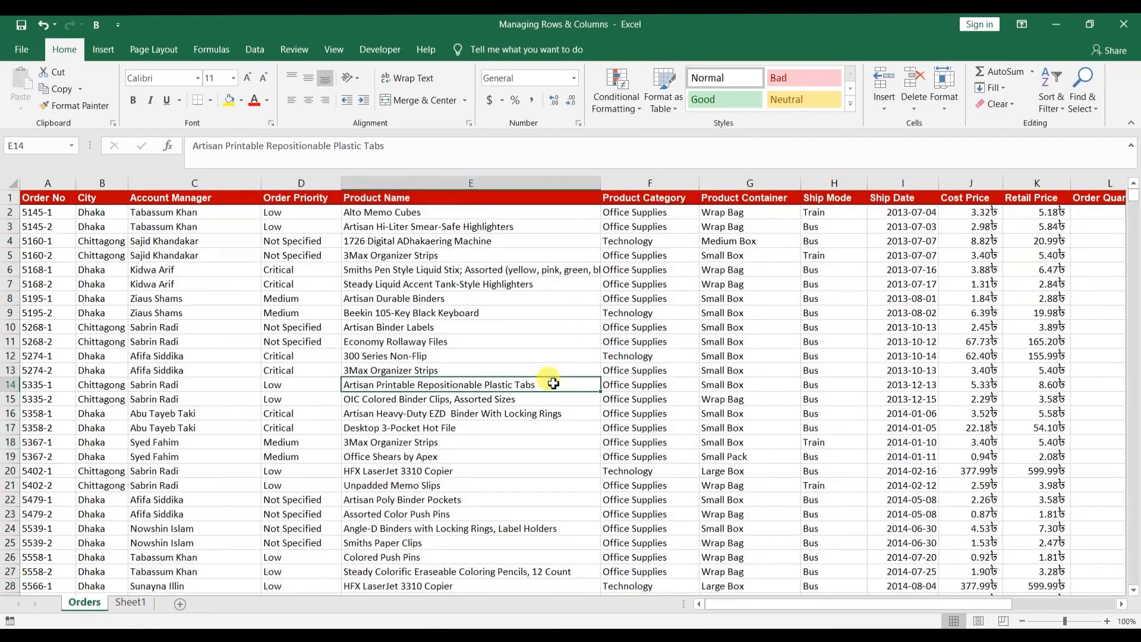
click(45, 198)
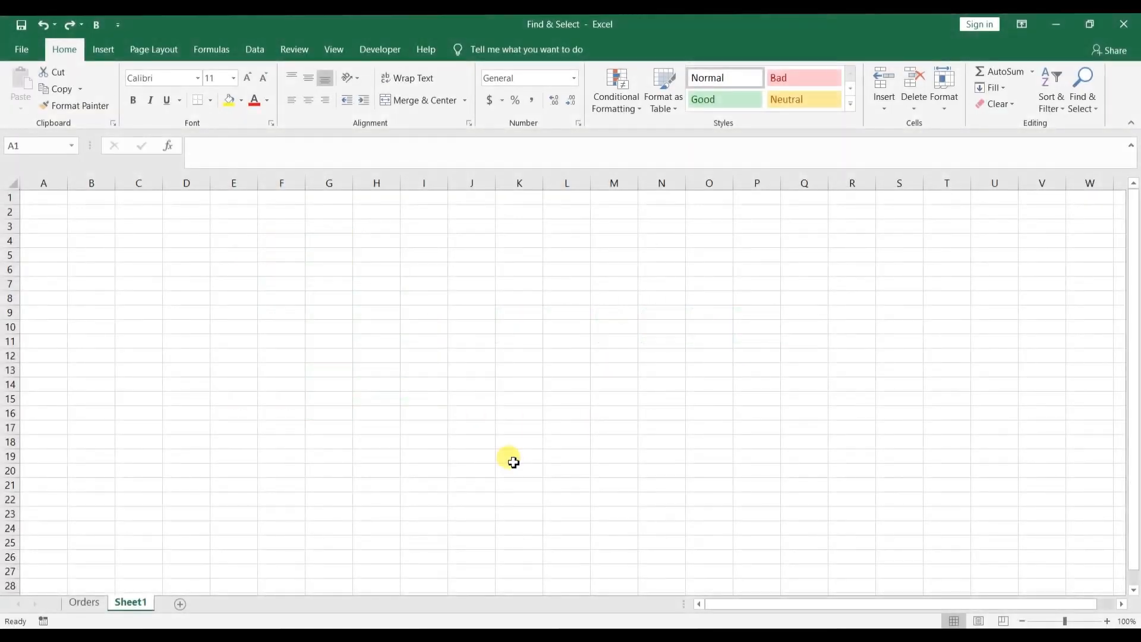
click(83, 603)
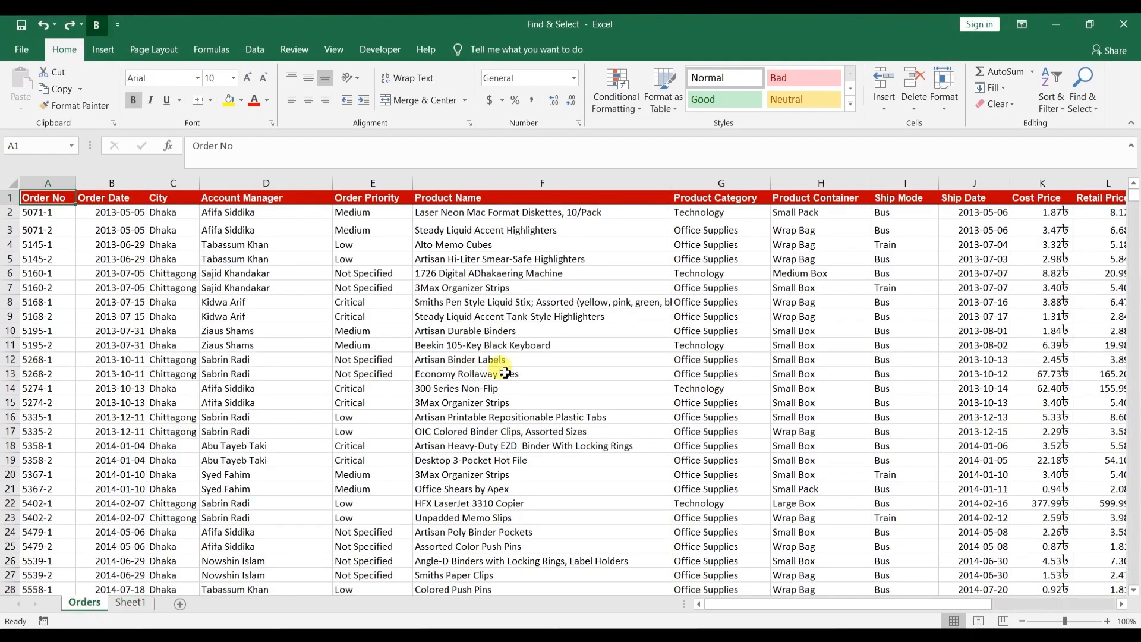
key(Page_Down)
key(Page_Down)
key(Page_Down)
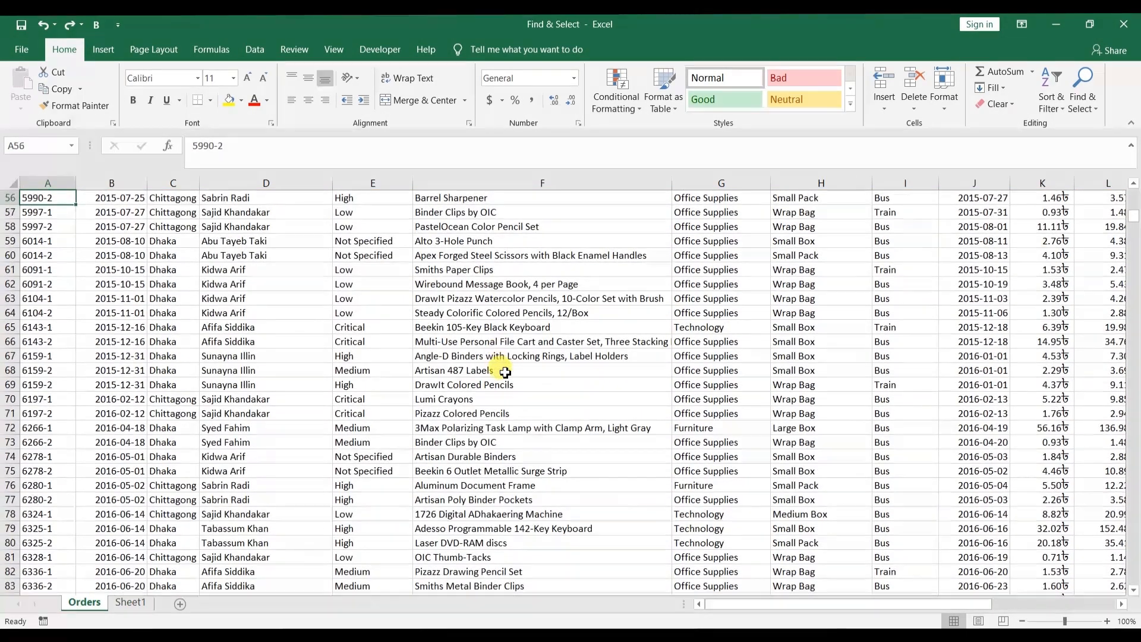
key(Page_Down)
key(Page_Down)
key(Page_Down)
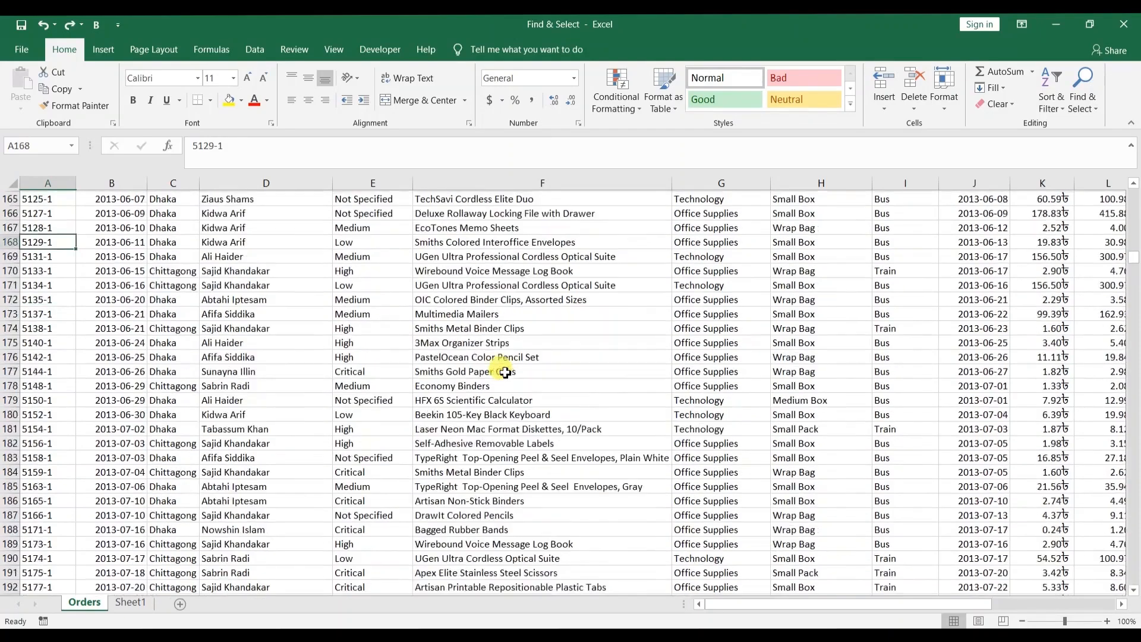
key(ctrl+Home)
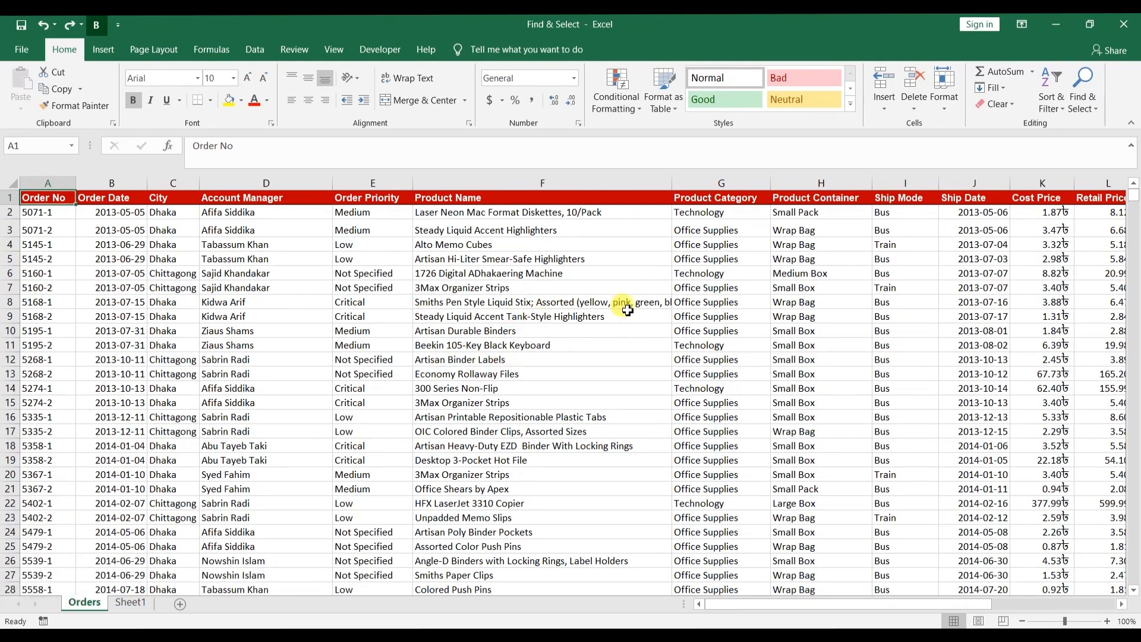
click(303, 214)
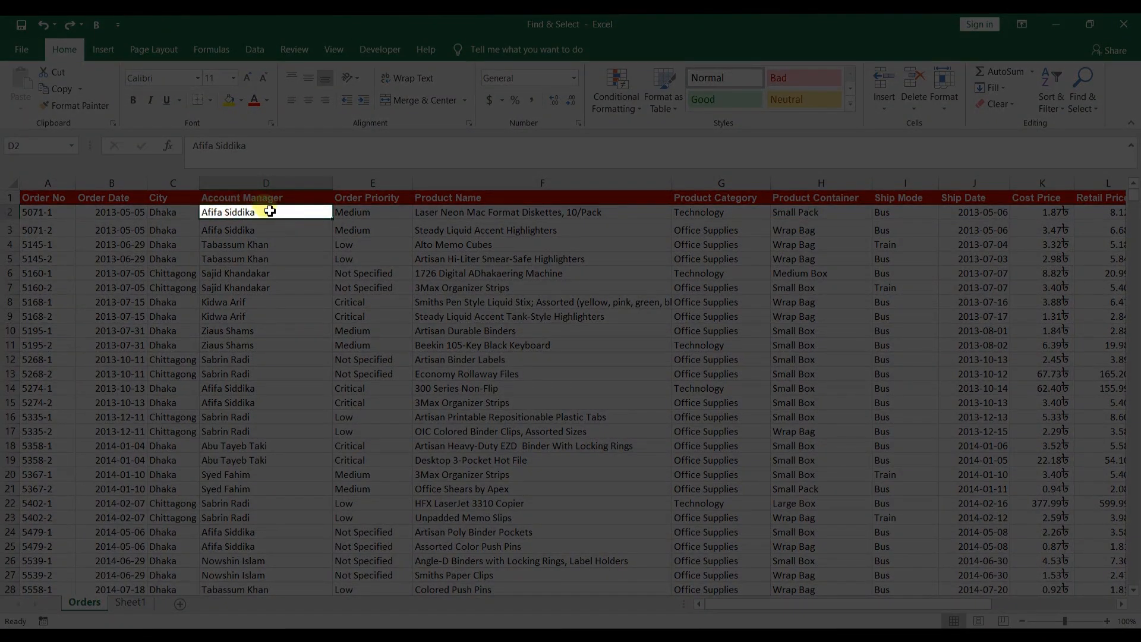
click(270, 200)
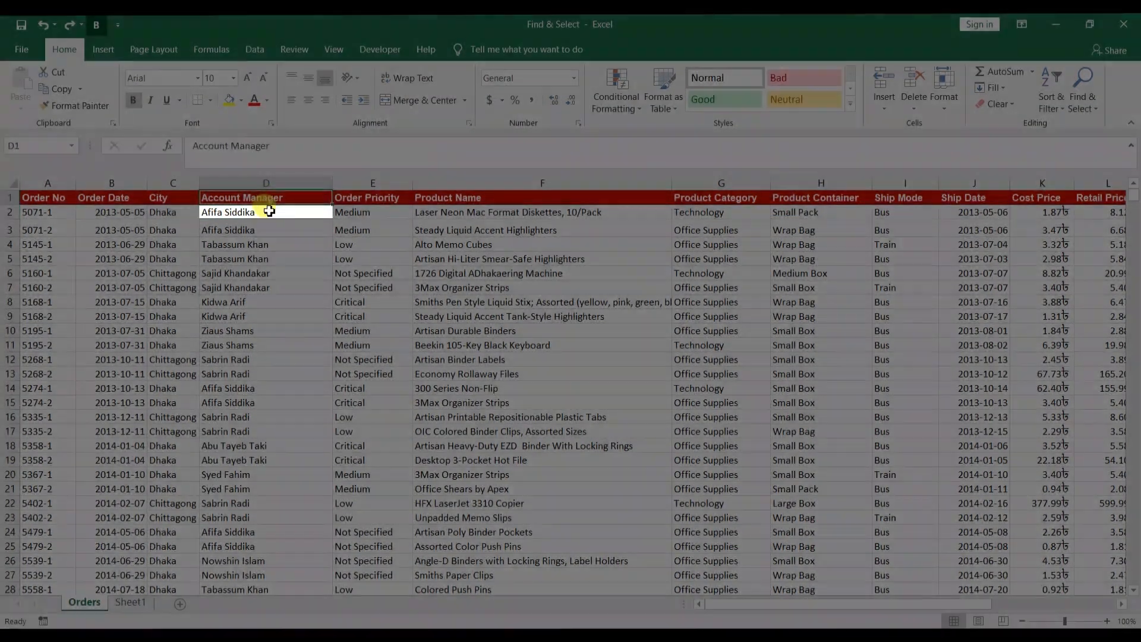
click(269, 211)
key(Down)
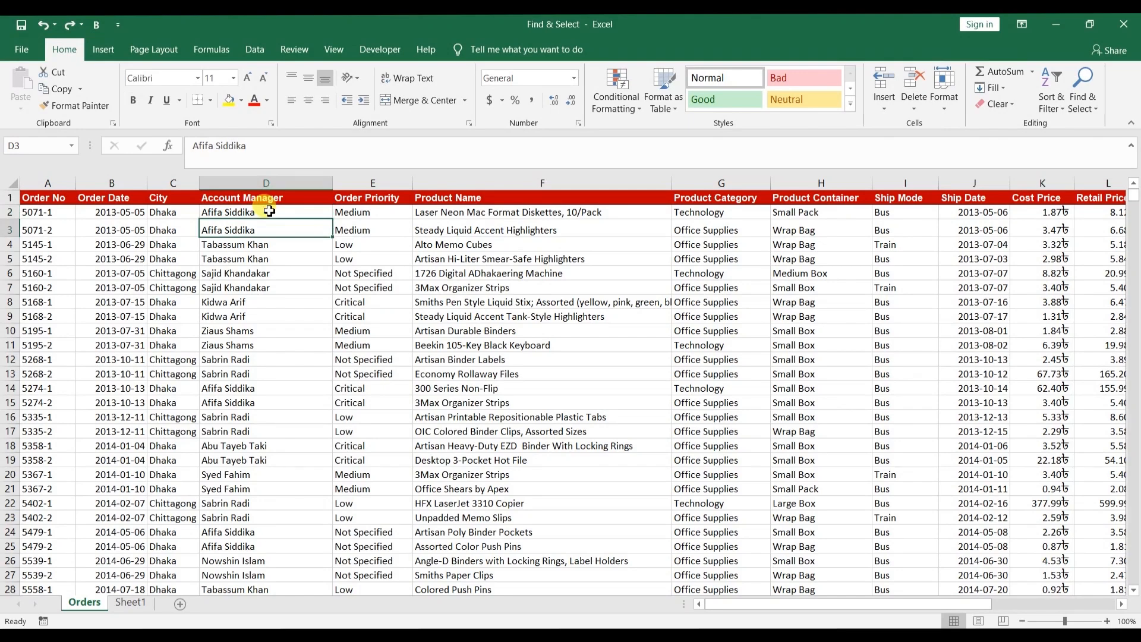
key(Down)
key(Down)
key(Down)
key(Down)
key(Down)
key(Down)
key(Down)
key(Down)
key(Down)
key(Down)
key(Down)
key(Down)
key(Down)
key(Down)
key(Down)
key(Down)
key(Down)
key(Down)
key(Down)
key(Down)
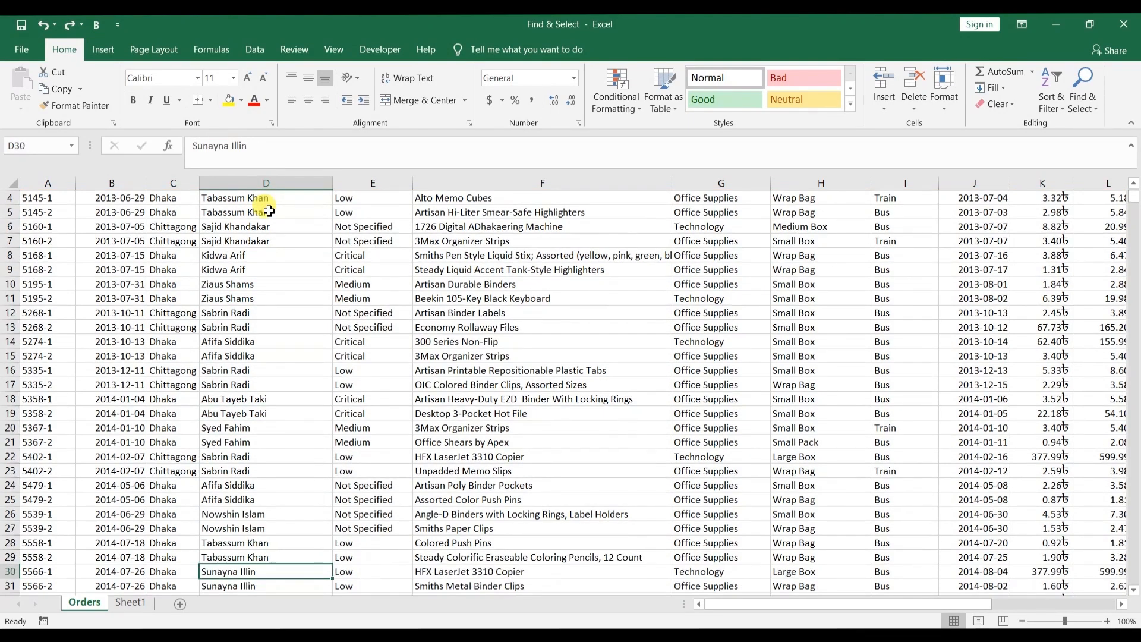
key(ctrl+Home)
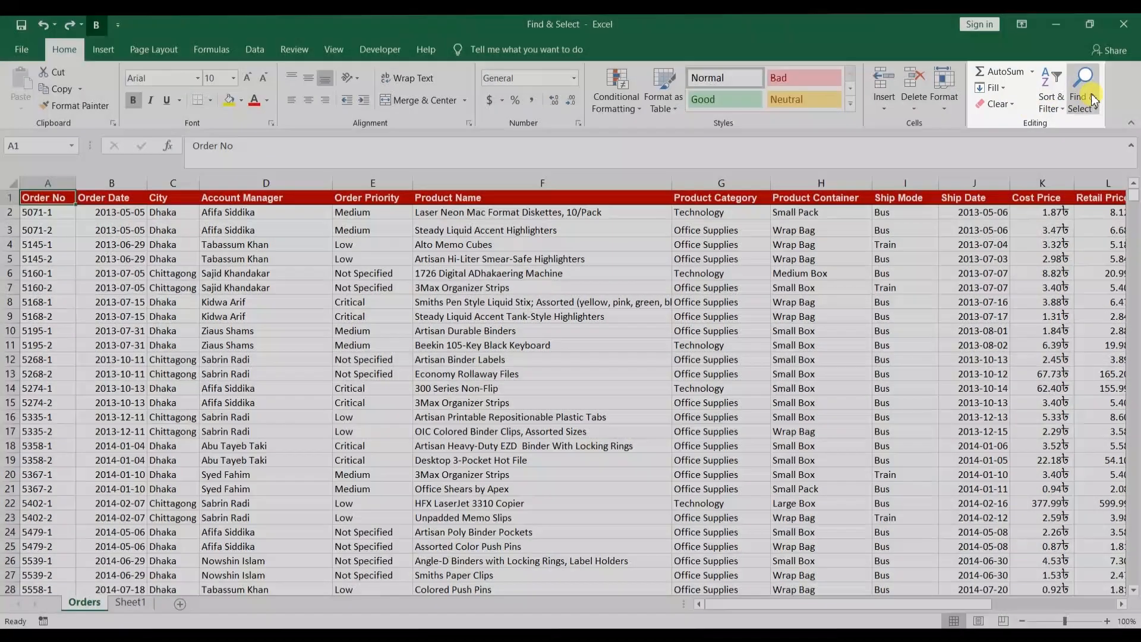
click(1092, 94)
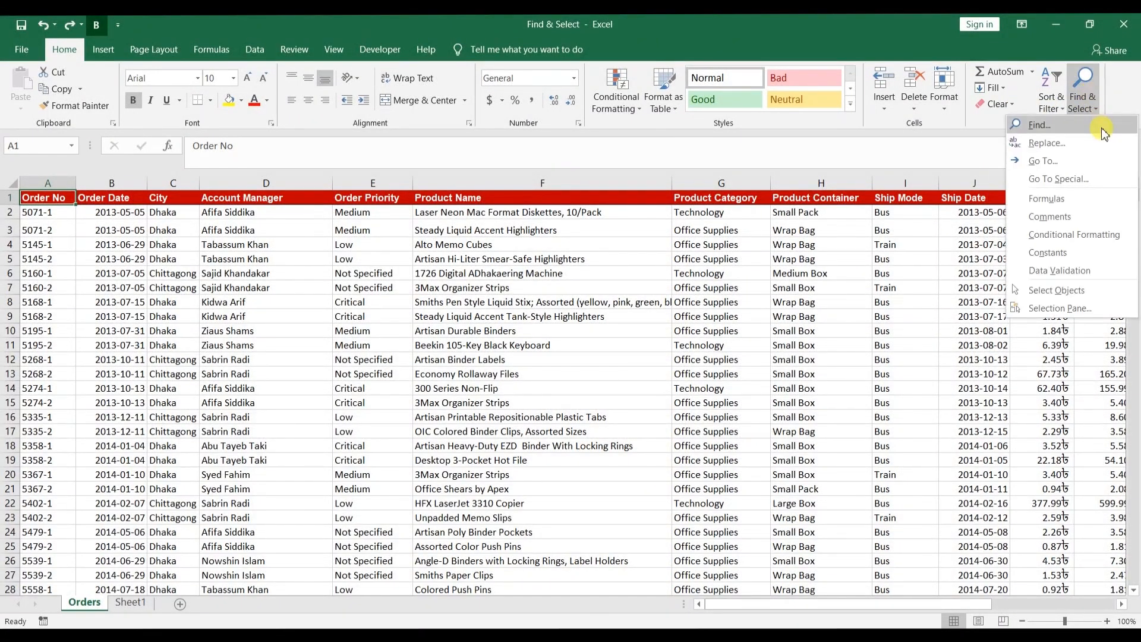
click(1064, 126)
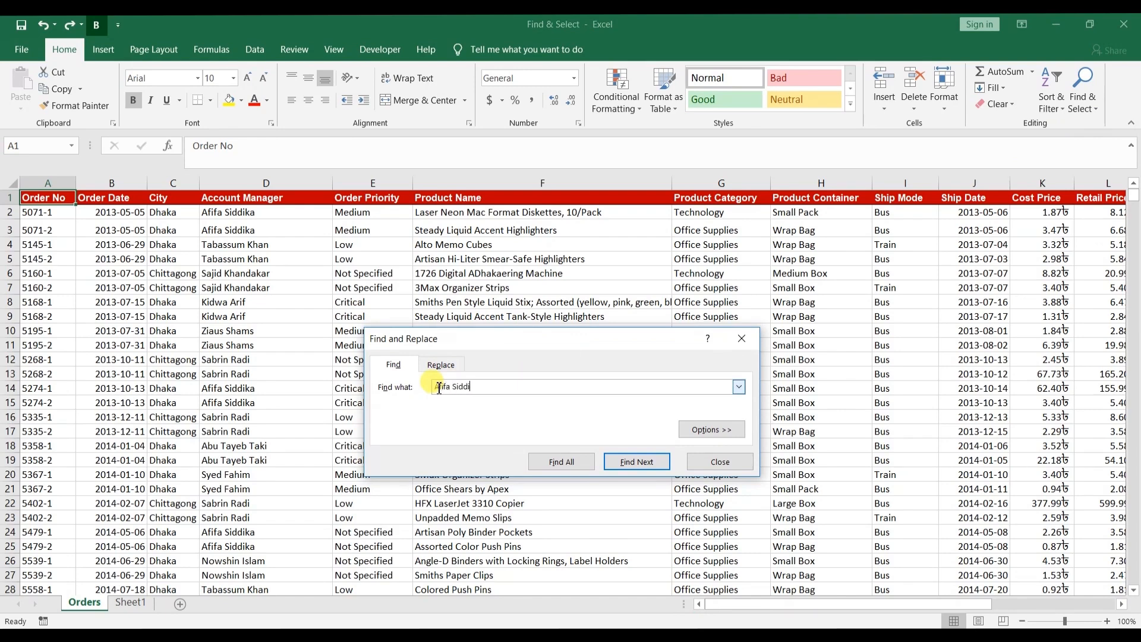
click(641, 462)
click(642, 462)
click(641, 462)
click(642, 462)
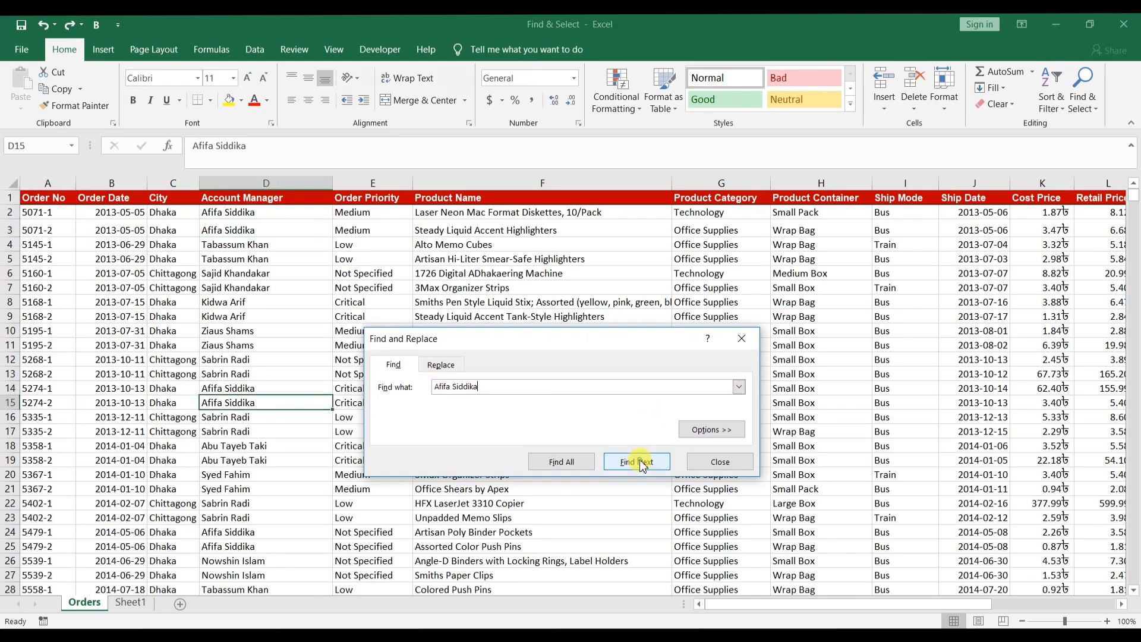
click(642, 463)
click(637, 462)
click(638, 462)
click(637, 461)
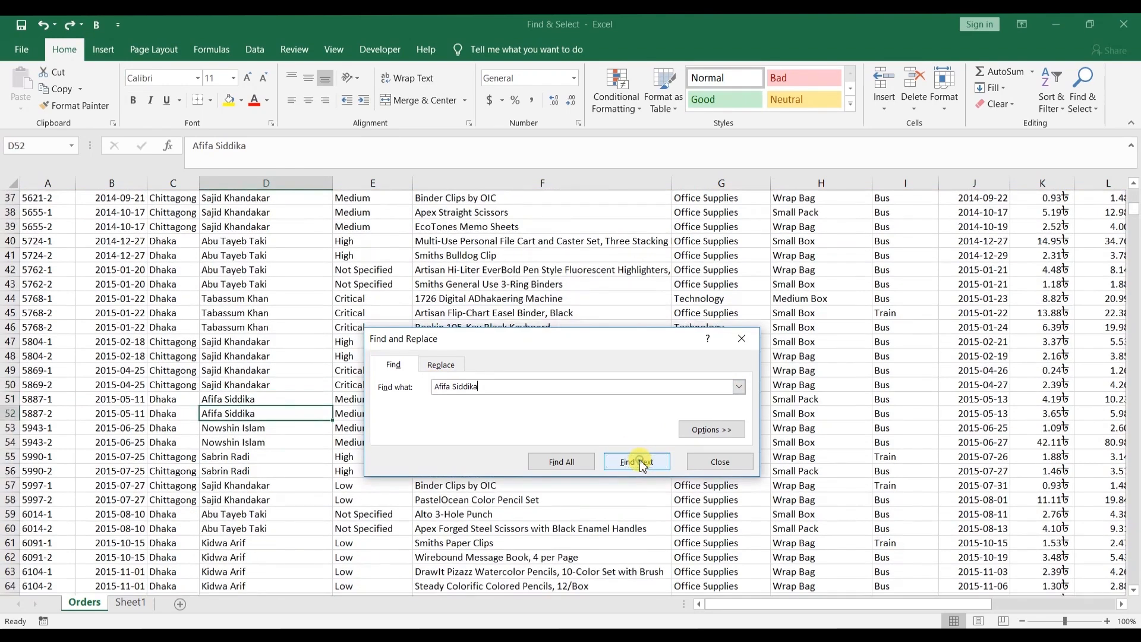
click(638, 462)
click(637, 462)
click(637, 462)
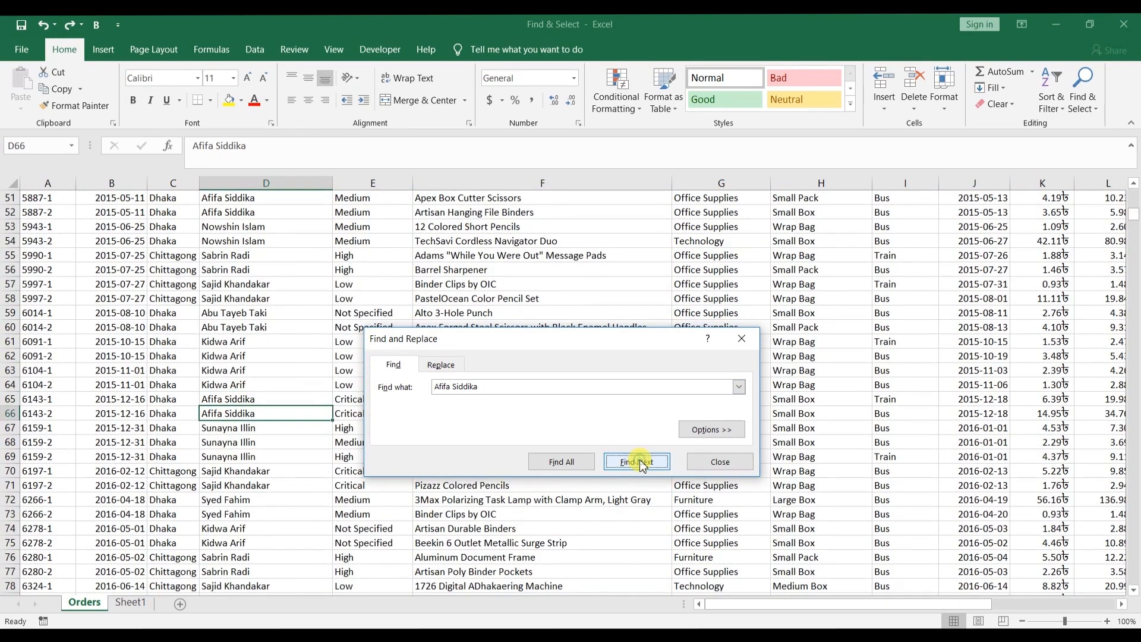
click(637, 461)
click(637, 461)
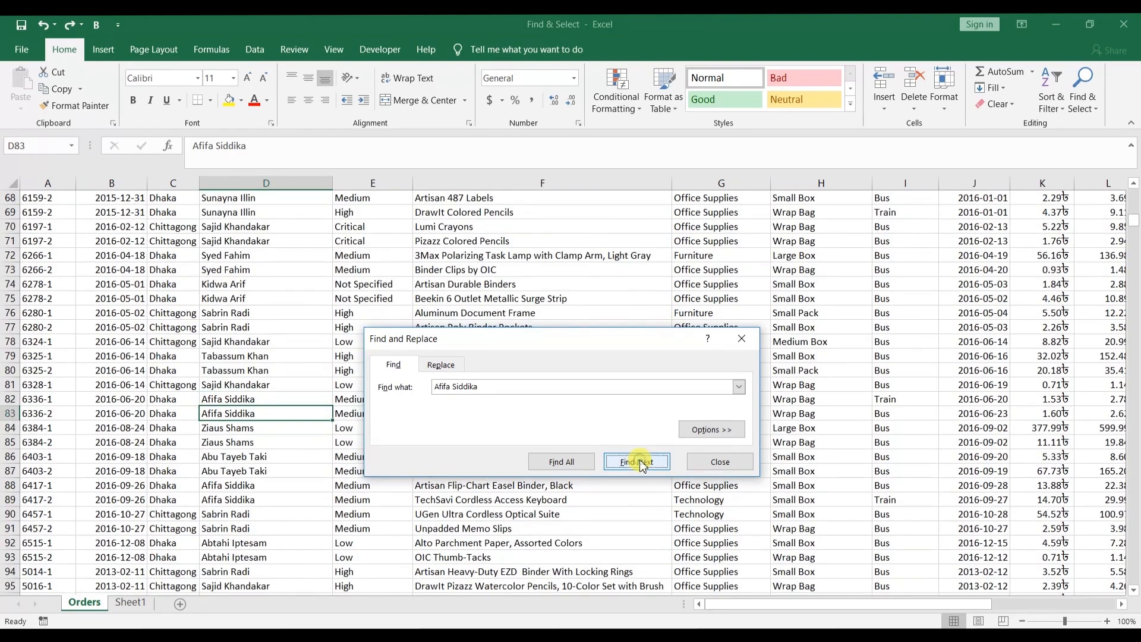
click(638, 462)
click(574, 463)
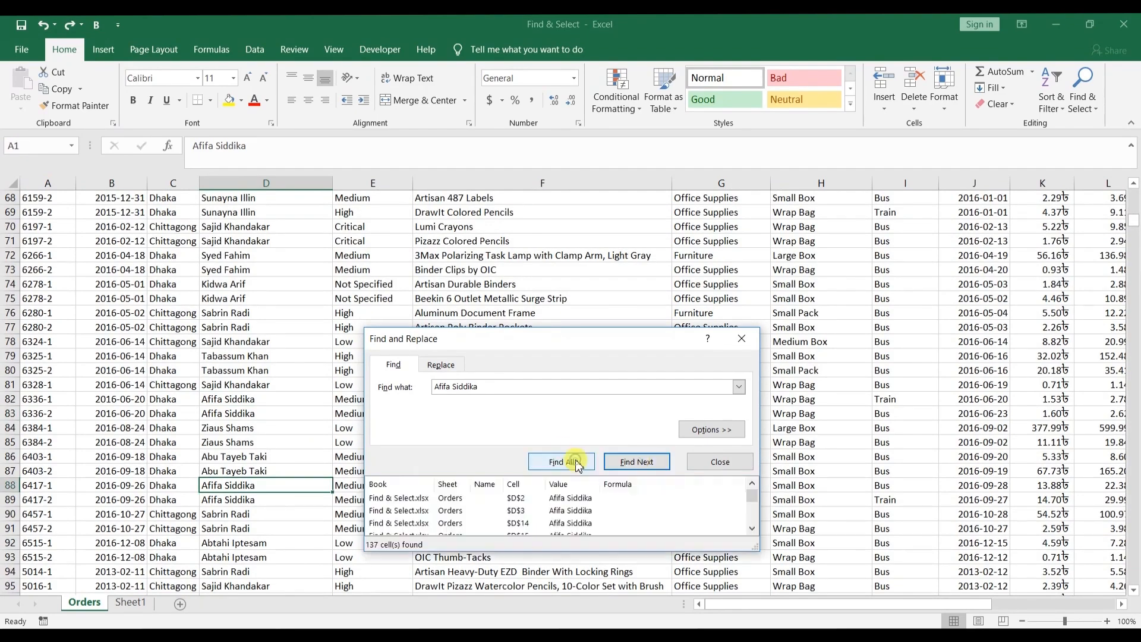
drag(618, 342, 582, 236)
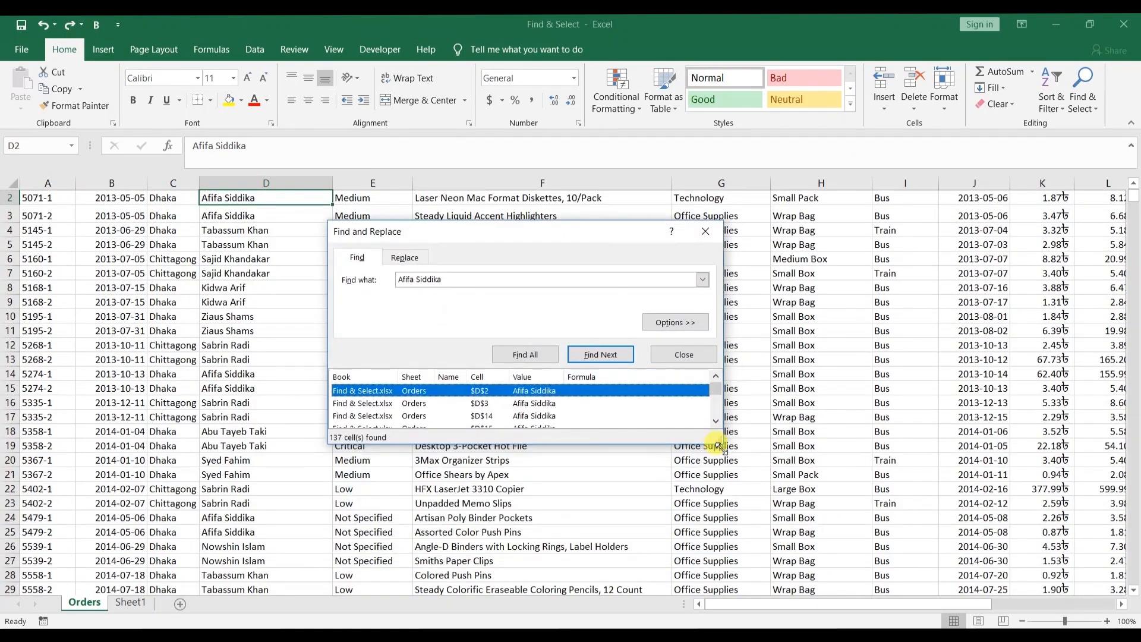
drag(720, 446, 831, 598)
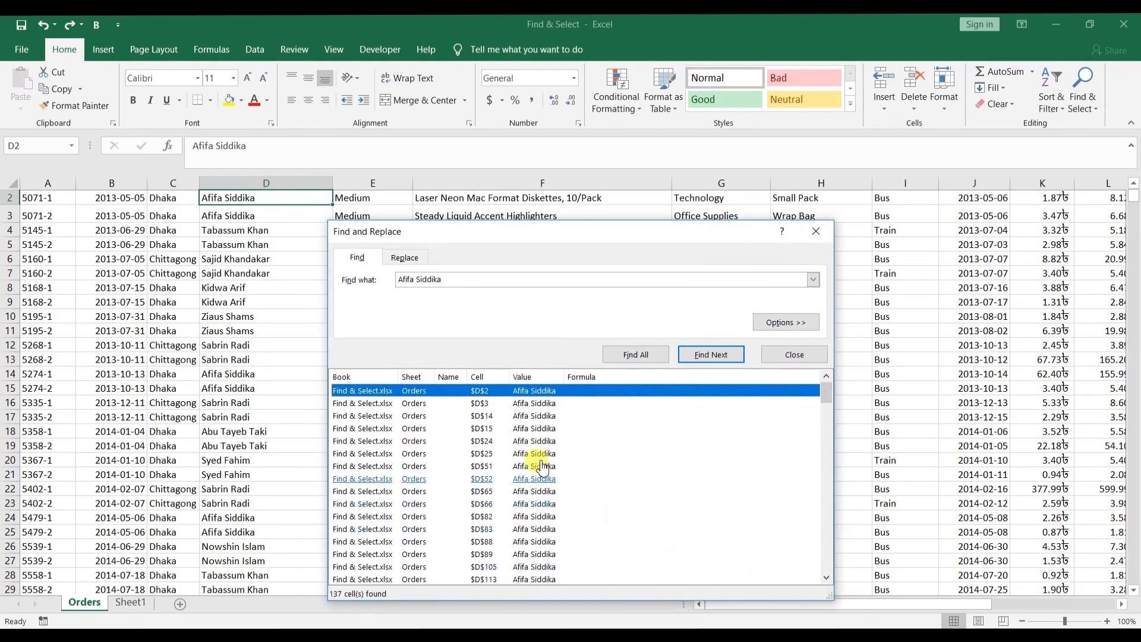
click(494, 404)
click(496, 507)
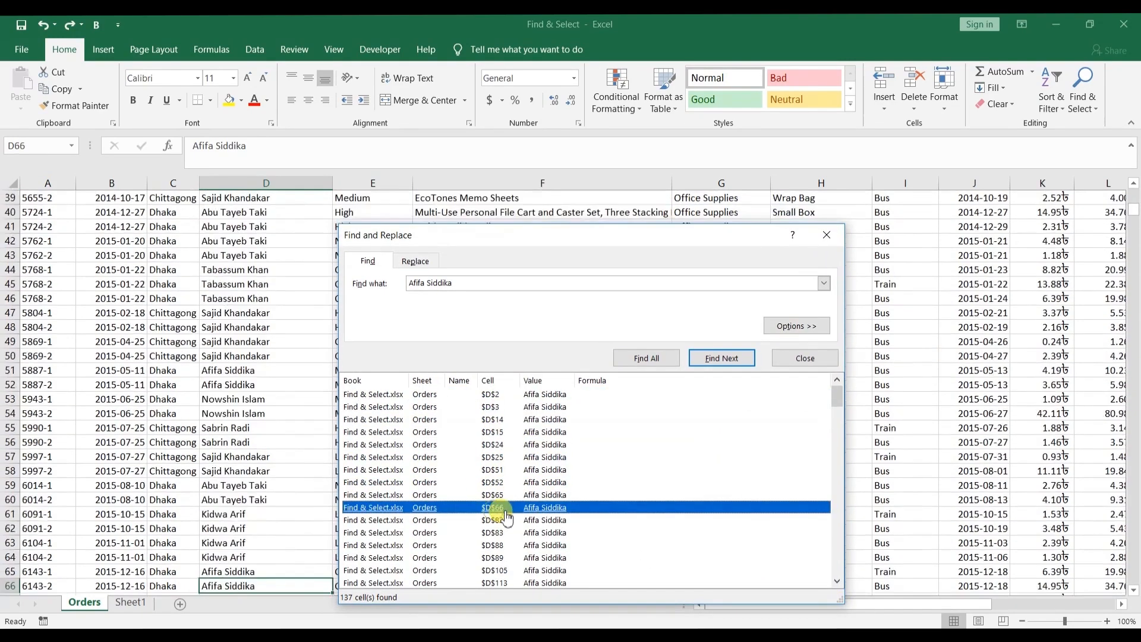
click(507, 519)
click(507, 533)
click(507, 545)
click(507, 558)
click(507, 570)
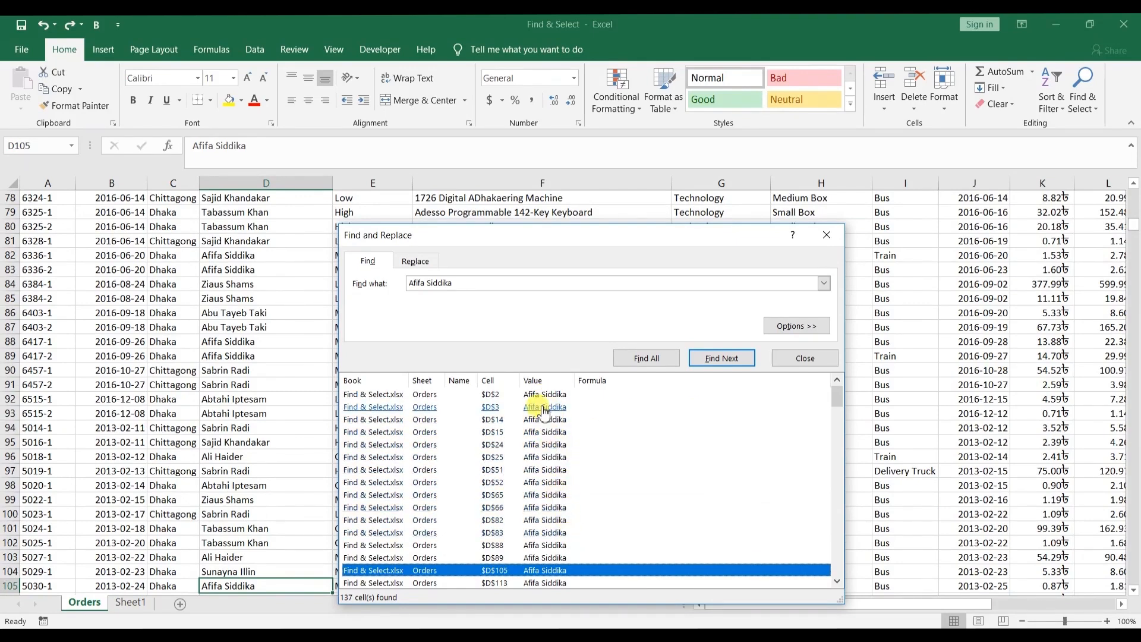
click(828, 236)
key(ctrl+Home)
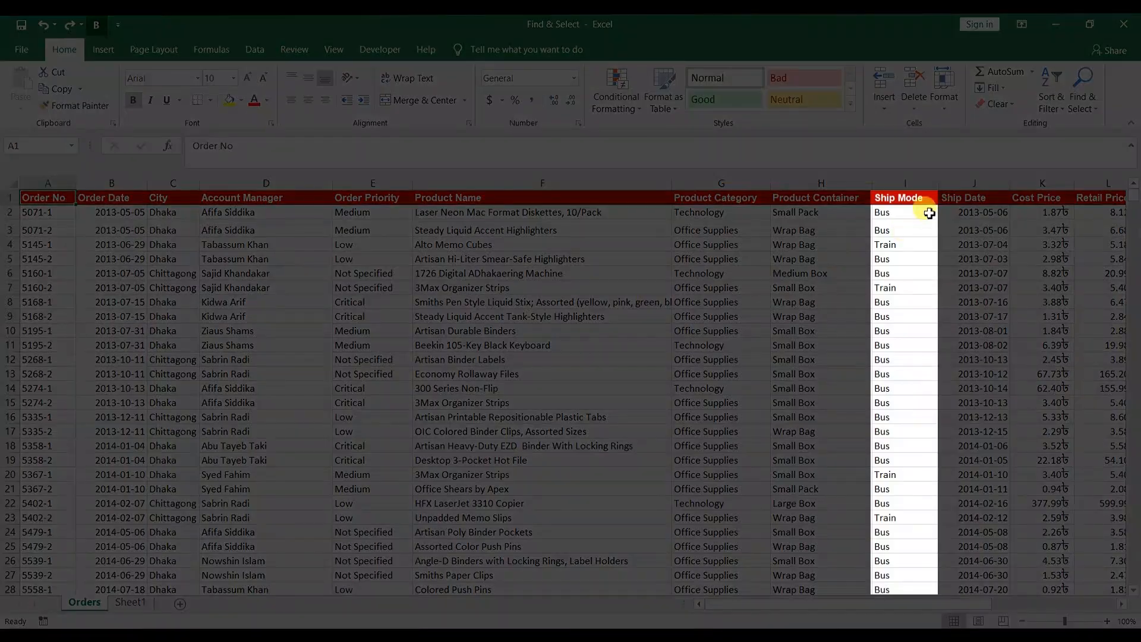
Step: Change the first Ship Mode value in I2 from Bus to Lorry
click(928, 202)
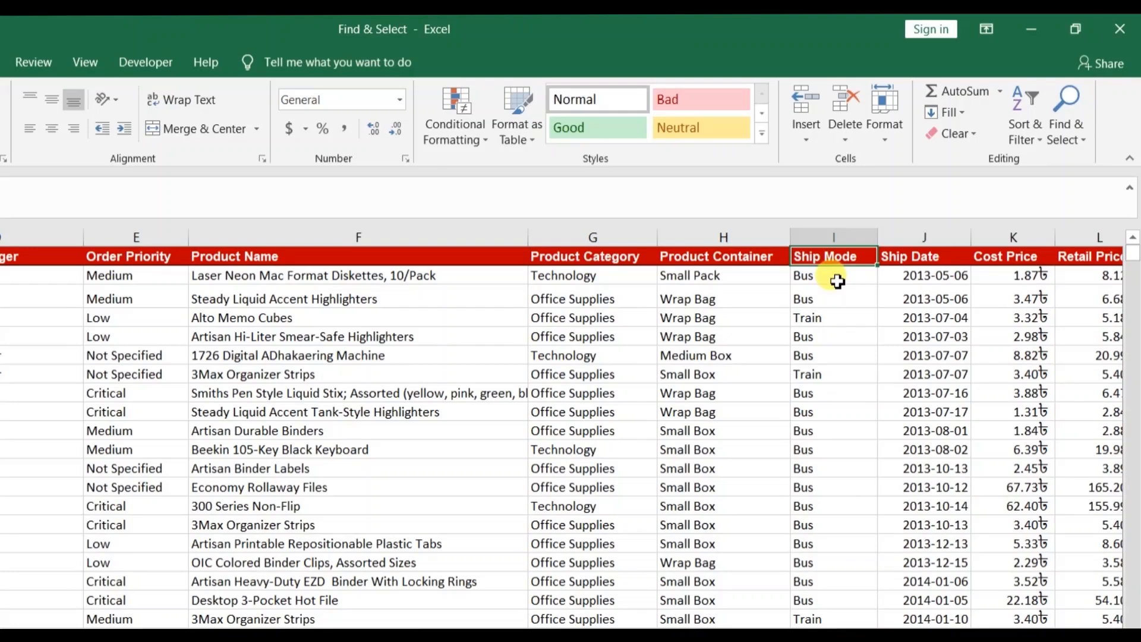
click(908, 215)
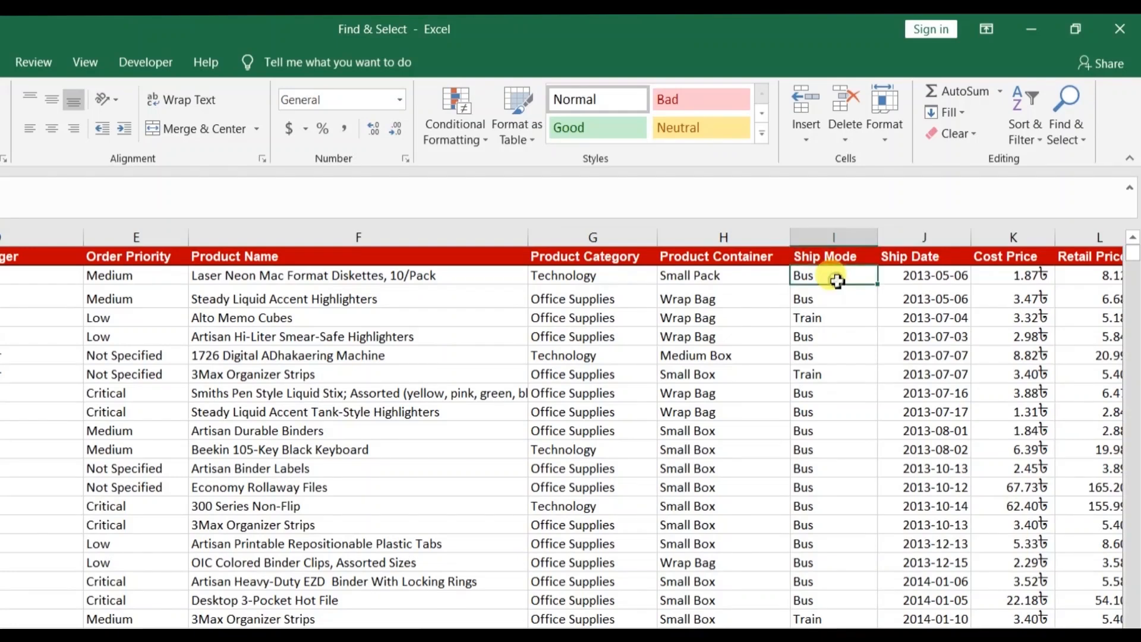
key(BackSpace)
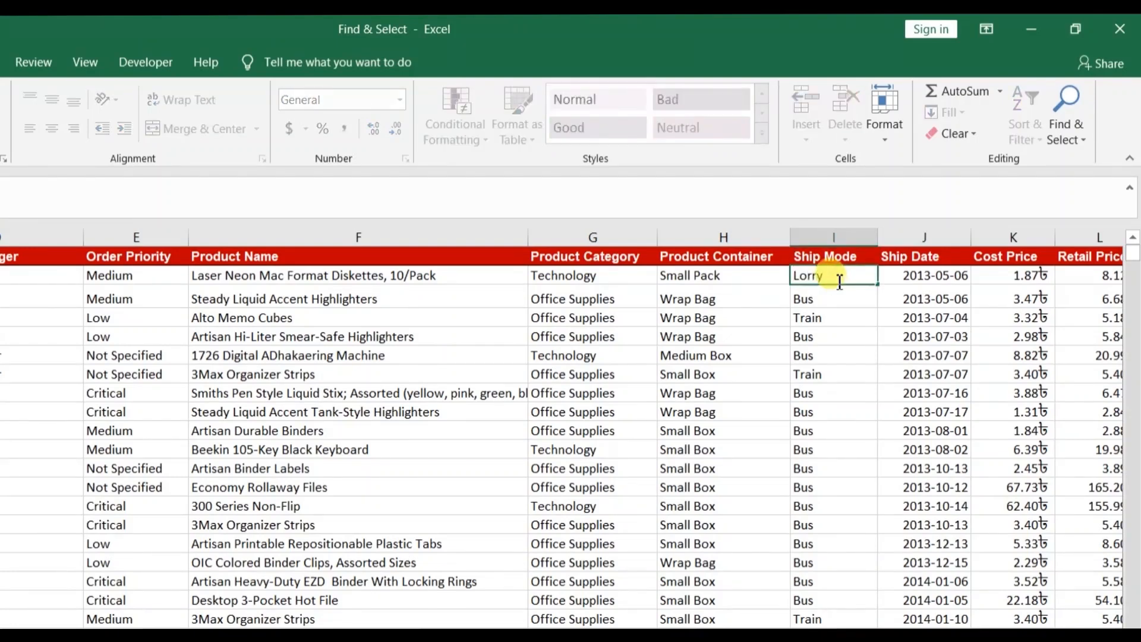
key(Return)
key(Down)
key(Down)
key(Down)
key(Down)
key(Down)
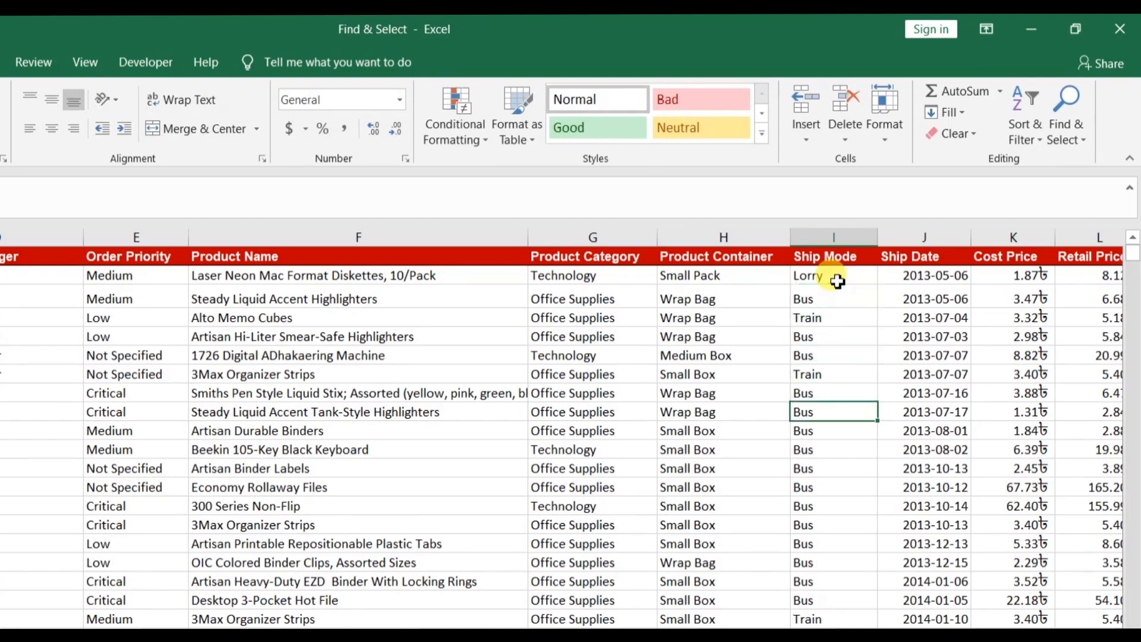
click(837, 279)
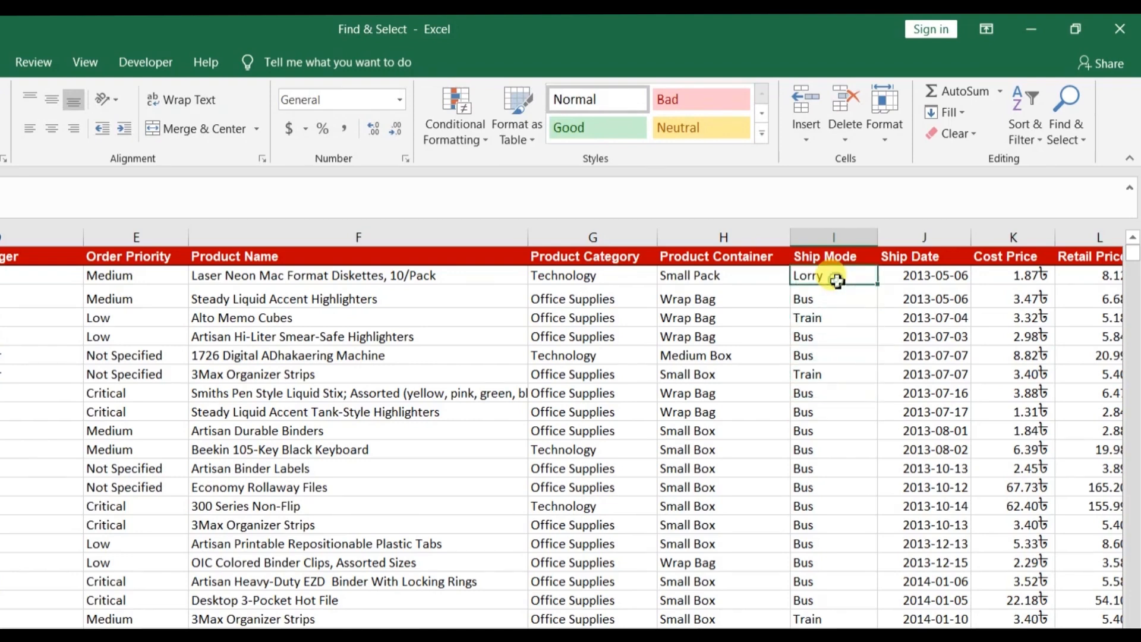
click(1080, 145)
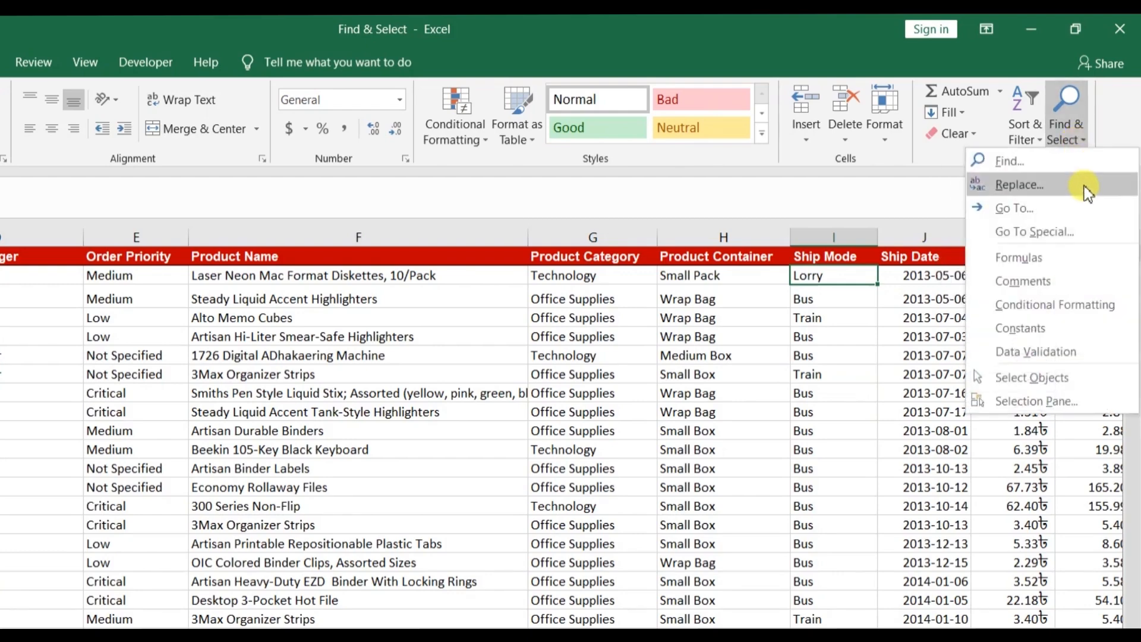
Step: Replace every remaining Bus ship mode with Lorry, then check down the Ship Mode column
click(1054, 192)
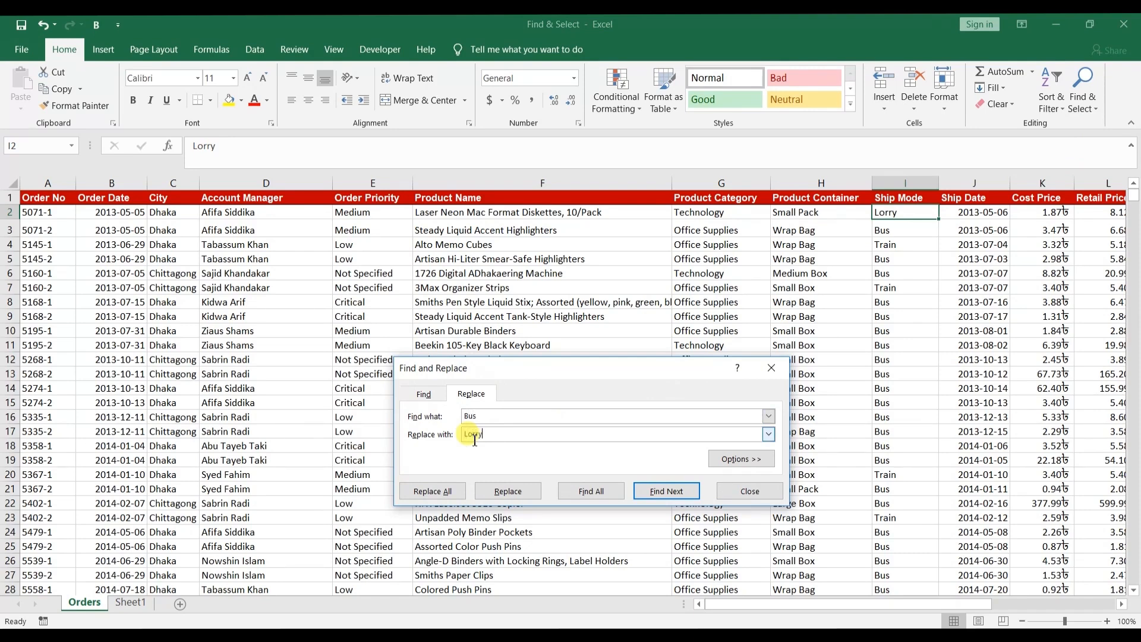
click(434, 492)
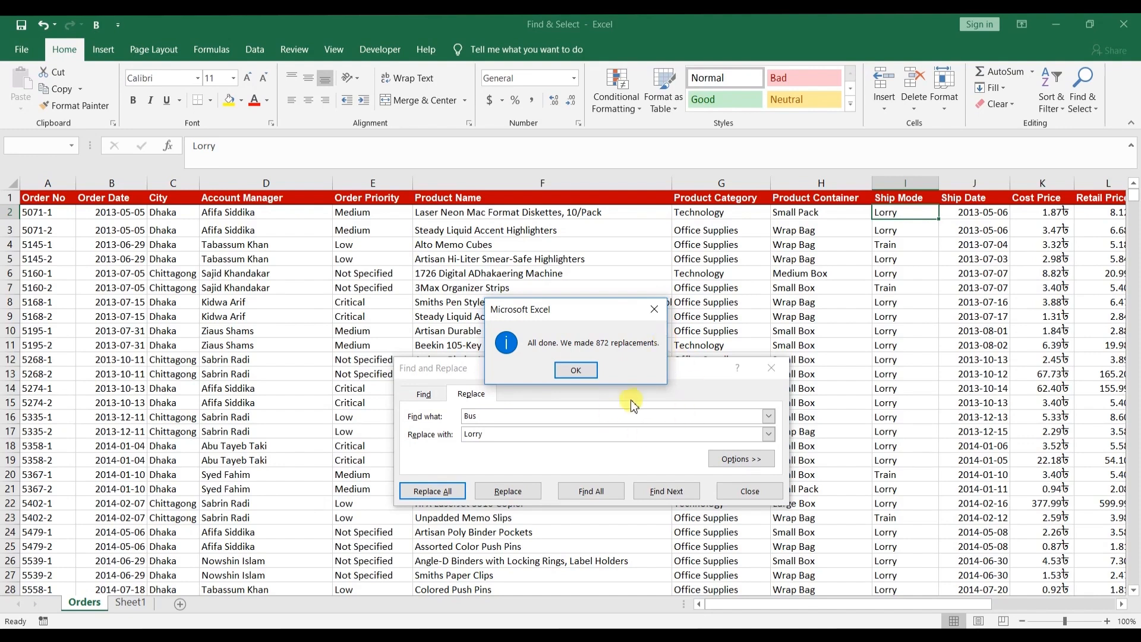
click(584, 375)
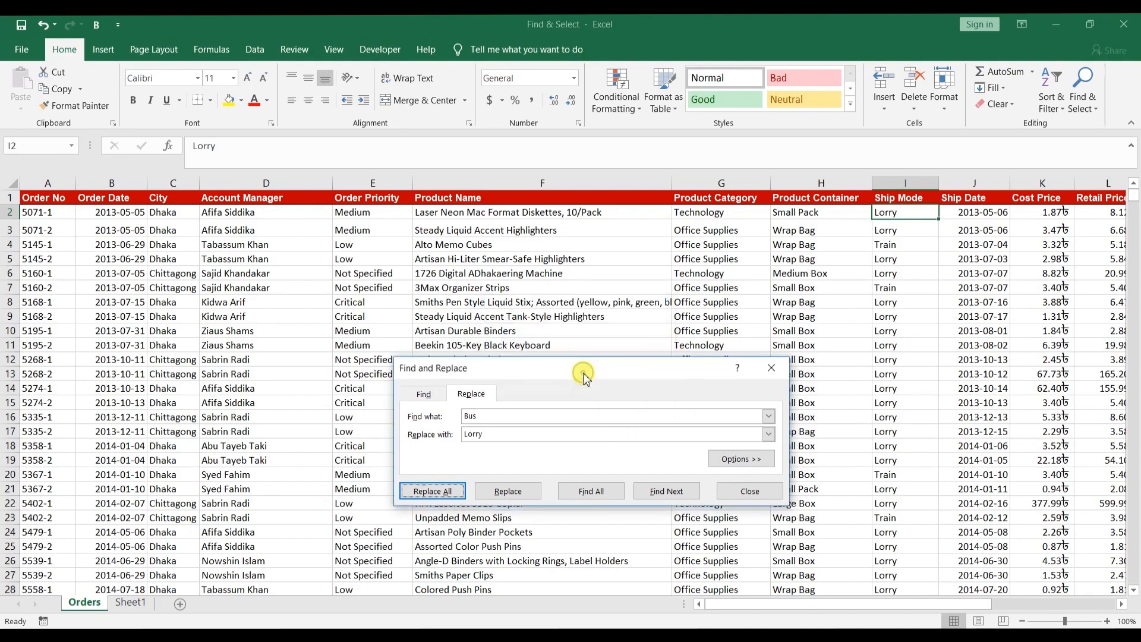
click(734, 495)
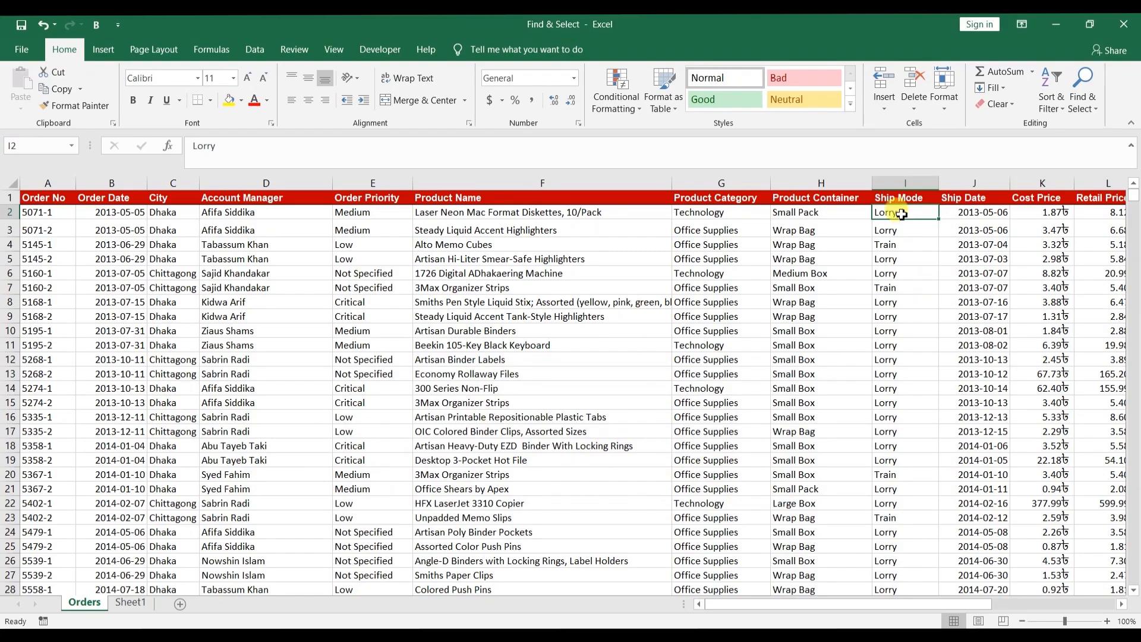
key(Down)
key(Down)
key(Down)
key(Down)
key(Down)
key(Down)
key(Down)
key(Down)
key(Down)
key(Down)
key(Down)
key(Down)
key(Down)
key(Down)
key(Down)
key(Down)
key(Down)
key(Down)
key(Down)
key(Down)
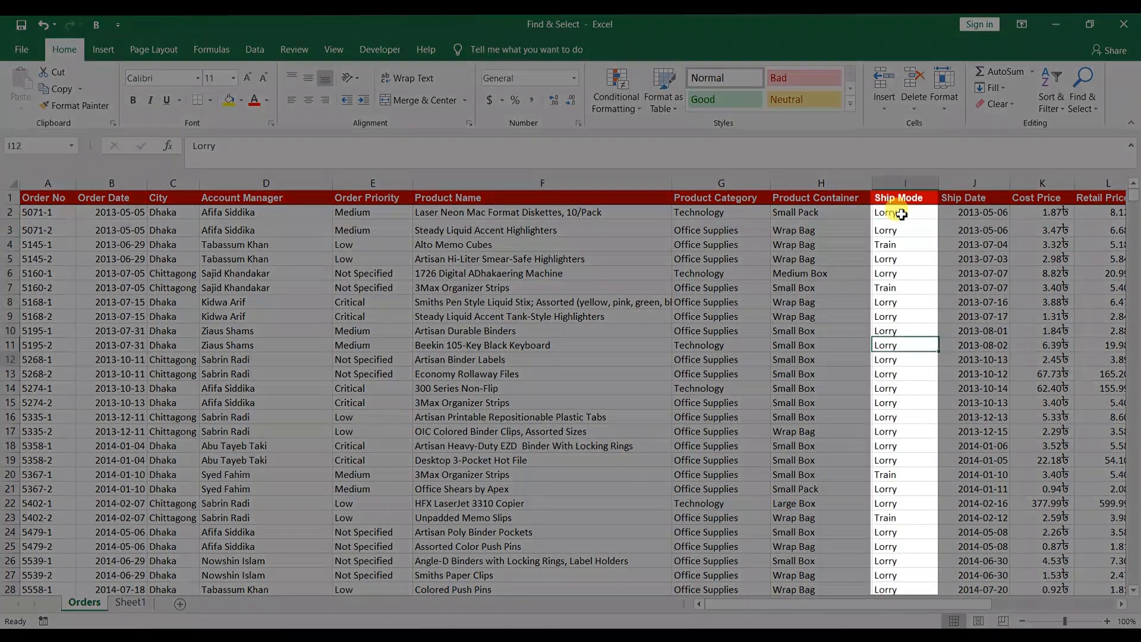
key(Down)
key(Down)
key(Down)
key(Down)
key(Down)
key(Down)
key(Down)
key(Down)
key(Down)
key(Down)
key(Down)
key(Down)
key(Down)
key(Down)
key(Down)
key(Down)
key(Down)
key(Down)
key(Down)
key(Down)
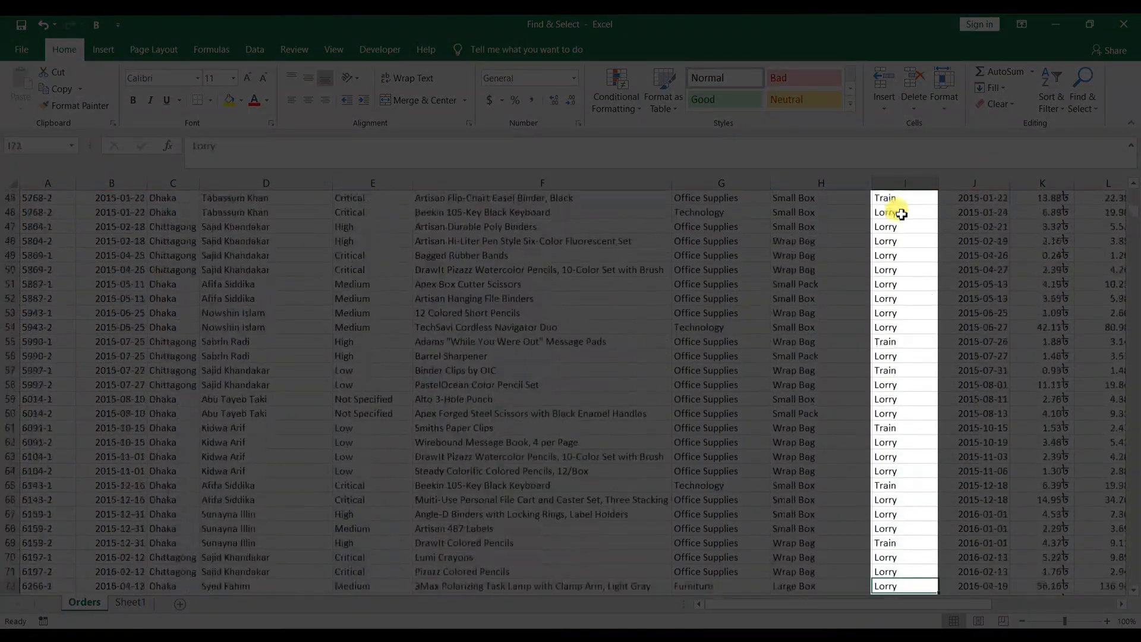
key(Down)
key(Down)
key(Down)
key(Down)
key(Down)
key(Down)
key(Down)
key(Down)
key(Down)
key(Down)
key(Down)
key(Down)
key(Down)
key(Down)
key(Down)
key(Down)
key(Down)
key(Down)
key(Down)
key(Down)
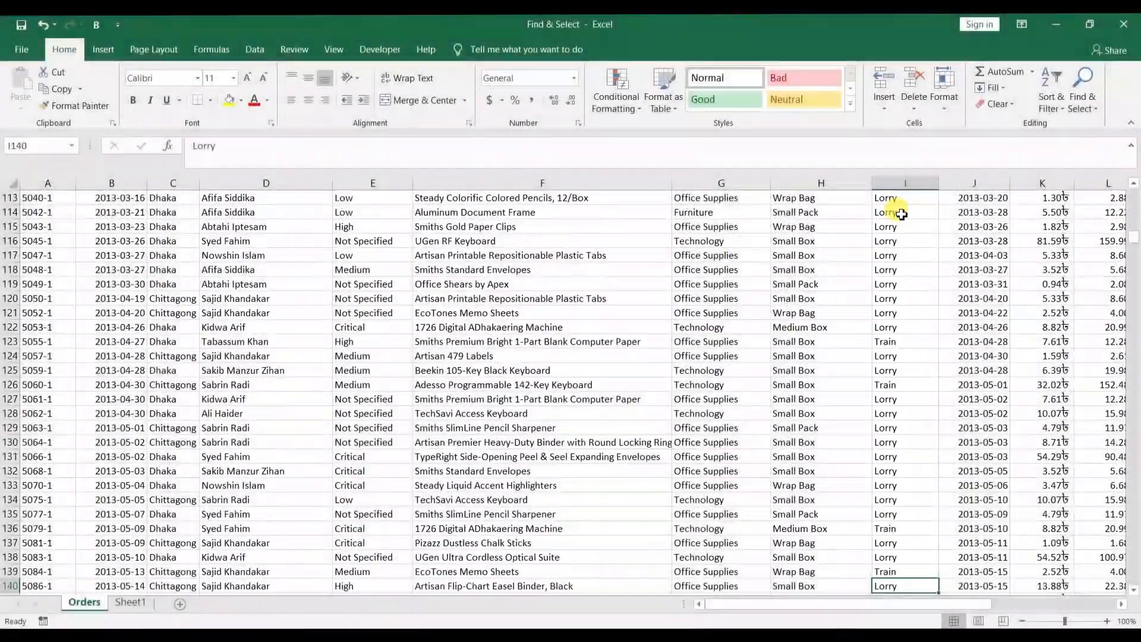
key(Down)
key(Down)
key(Down)
key(Down)
key(Down)
key(Down)
key(Down)
key(Down)
key(Down)
key(Down)
key(Down)
key(Down)
key(Down)
key(Down)
key(Down)
key(Down)
key(Down)
key(Down)
key(Down)
key(Down)
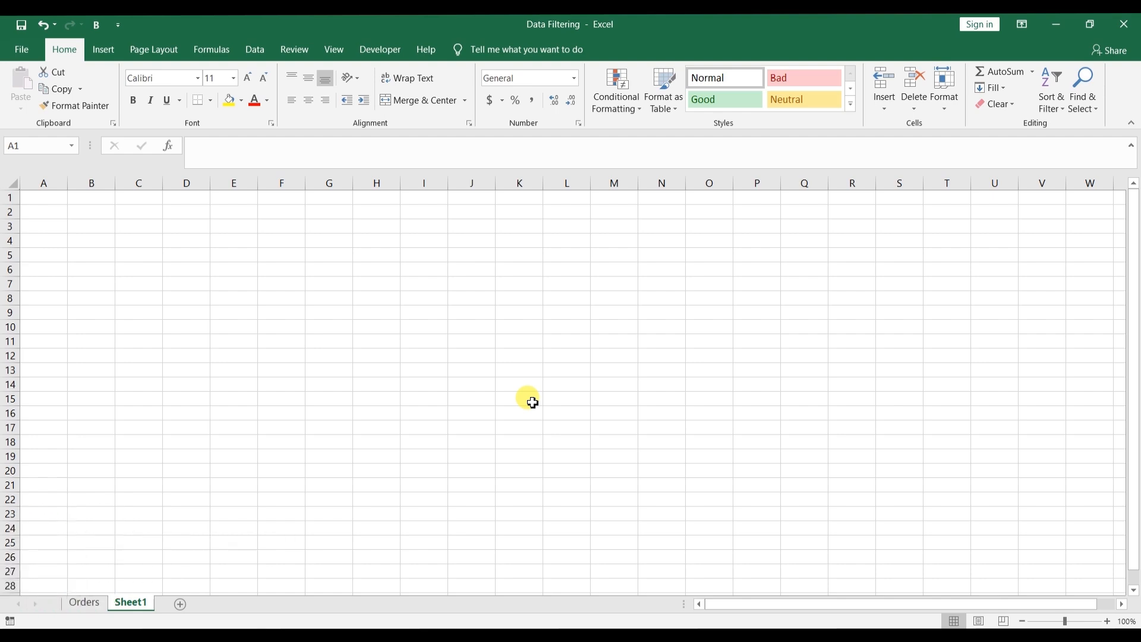
Step: Switch to the Orders sheet and return to the top of the table with Ctrl+Home
click(95, 605)
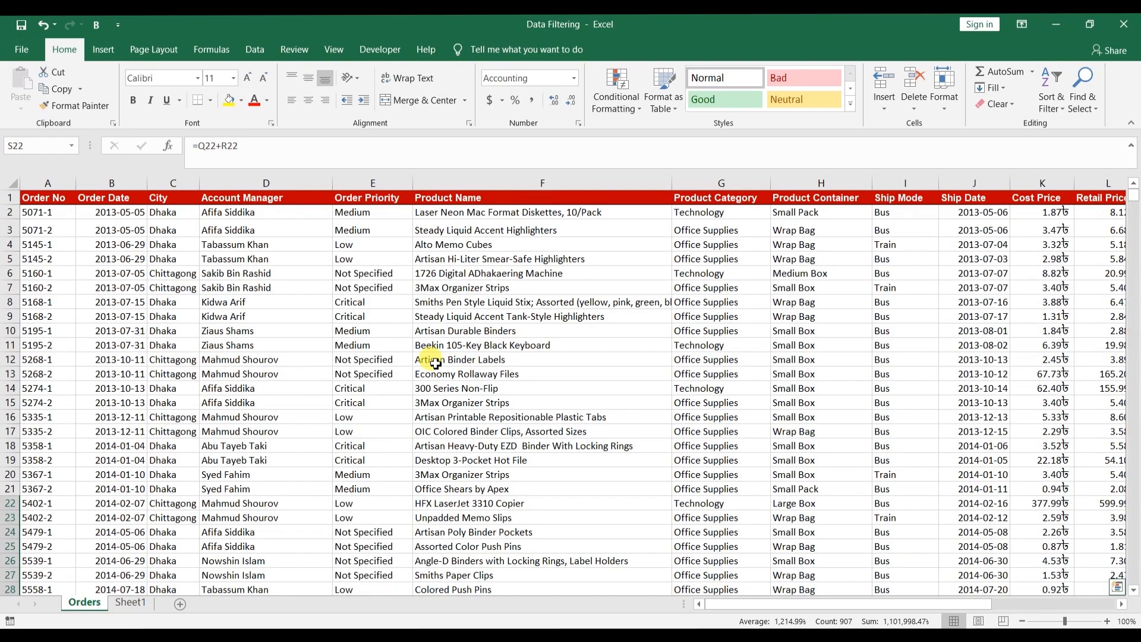
key(Down)
key(Down)
key(Down)
key(Down)
key(Down)
key(Down)
key(Down)
key(Down)
key(Down)
key(Down)
key(Down)
key(Down)
key(Down)
key(Down)
key(Down)
key(Down)
key(Down)
key(Down)
key(Down)
key(Down)
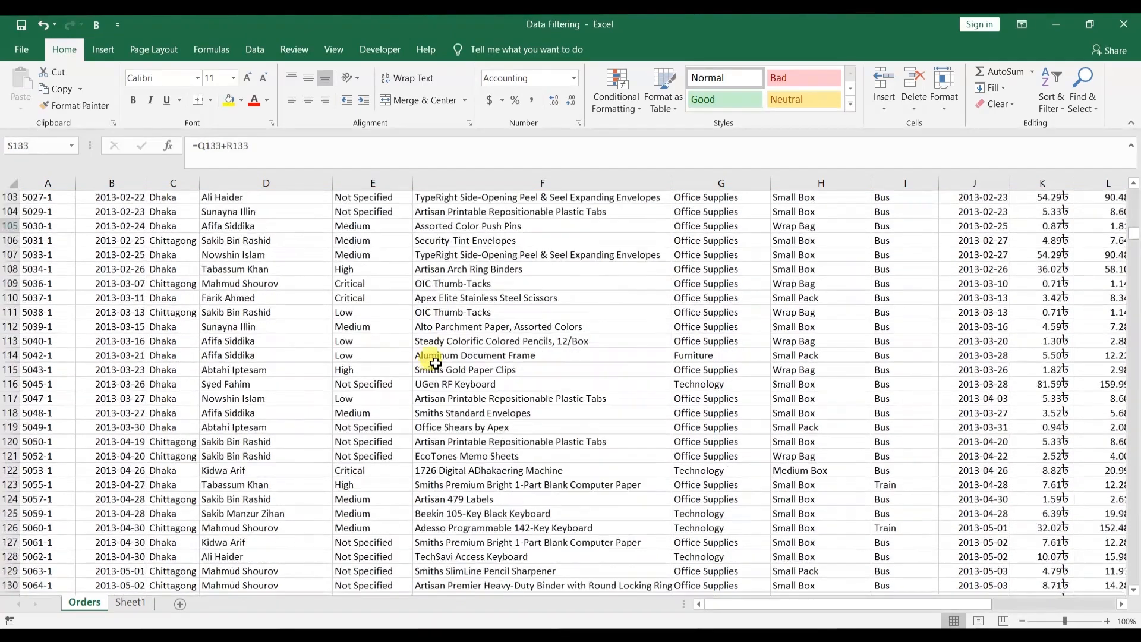
key(Down)
key(Down)
key(Down)
key(Down)
key(Down)
key(Down)
key(Down)
key(Down)
key(Down)
key(Down)
key(Down)
key(Down)
key(Down)
key(Down)
key(Down)
key(Down)
key(Down)
key(Down)
key(Down)
key(Down)
key(ctrl+Home)
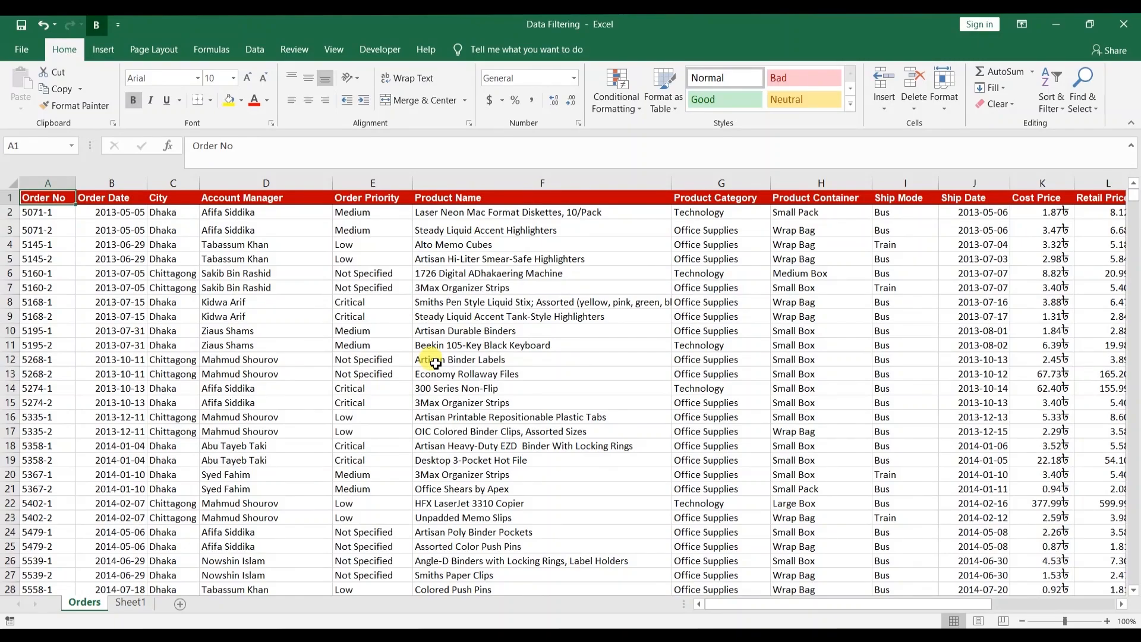
Step: Pick a cell holding one account manager's name and bring up its context menu
click(309, 198)
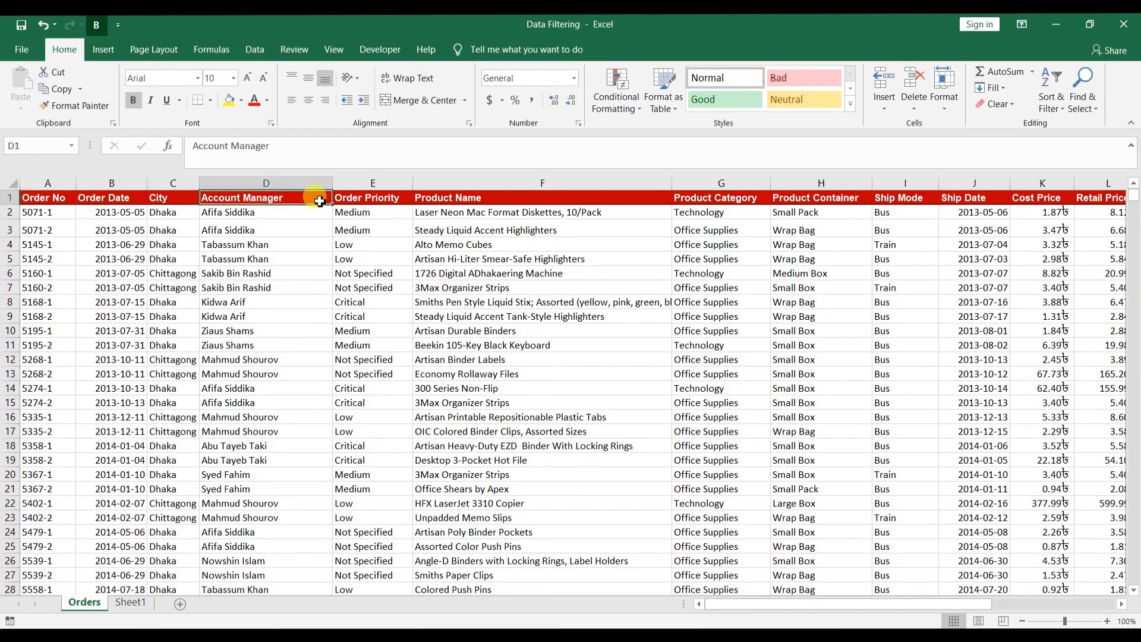
click(294, 416)
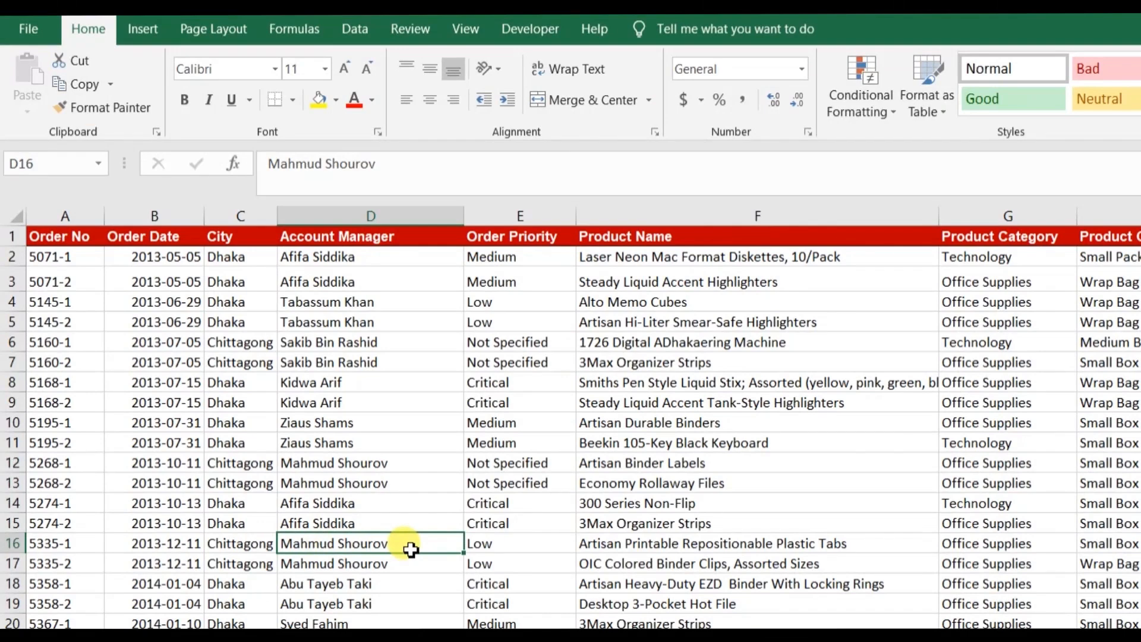
click(433, 570)
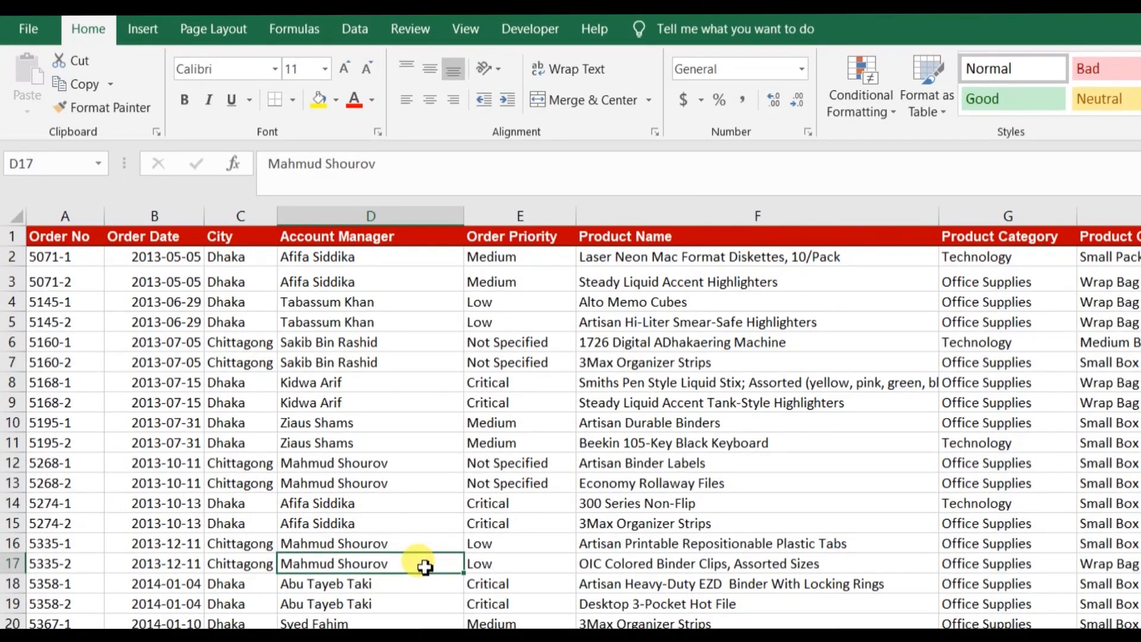
right_click(425, 568)
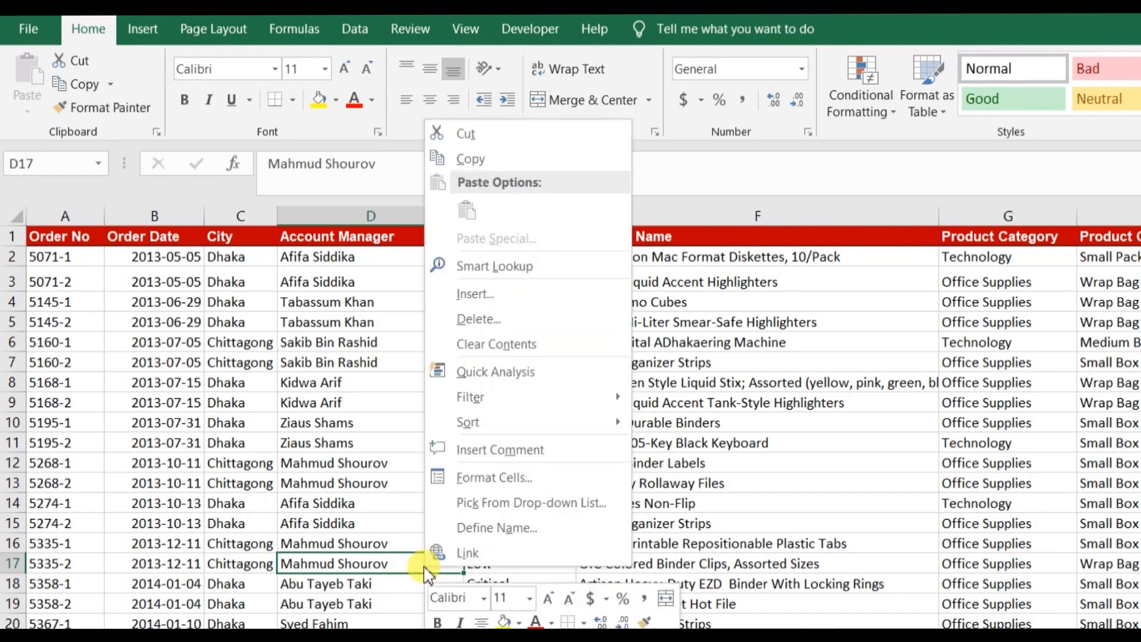
Step: Filter to one account manager's 128 orders by the selected cell's value, then undo it
mouse_move(497, 400)
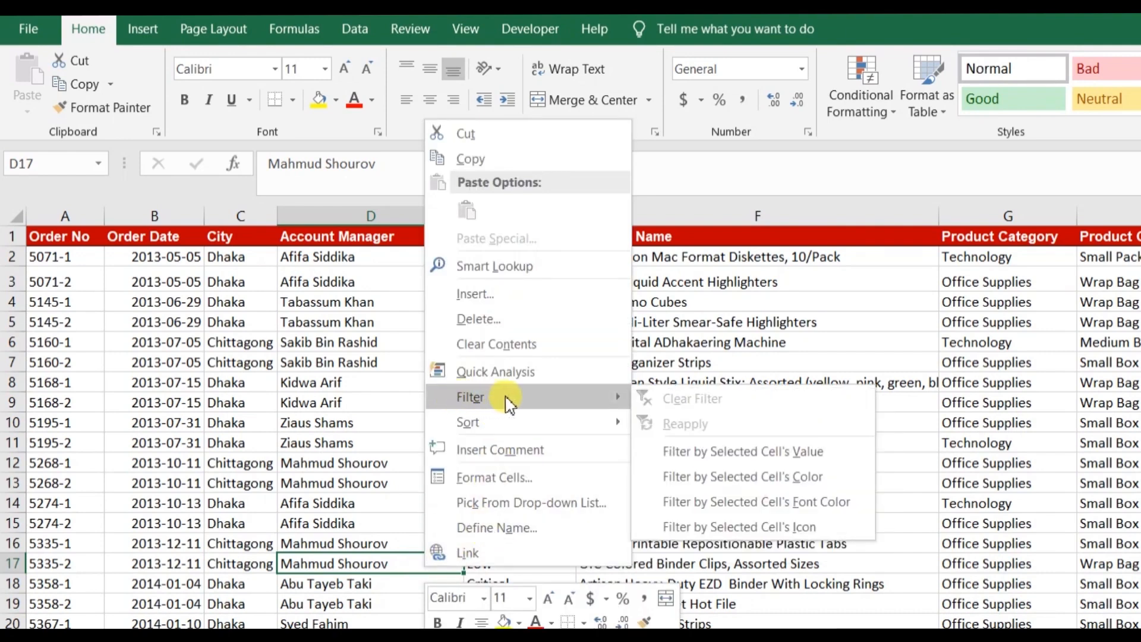
click(737, 452)
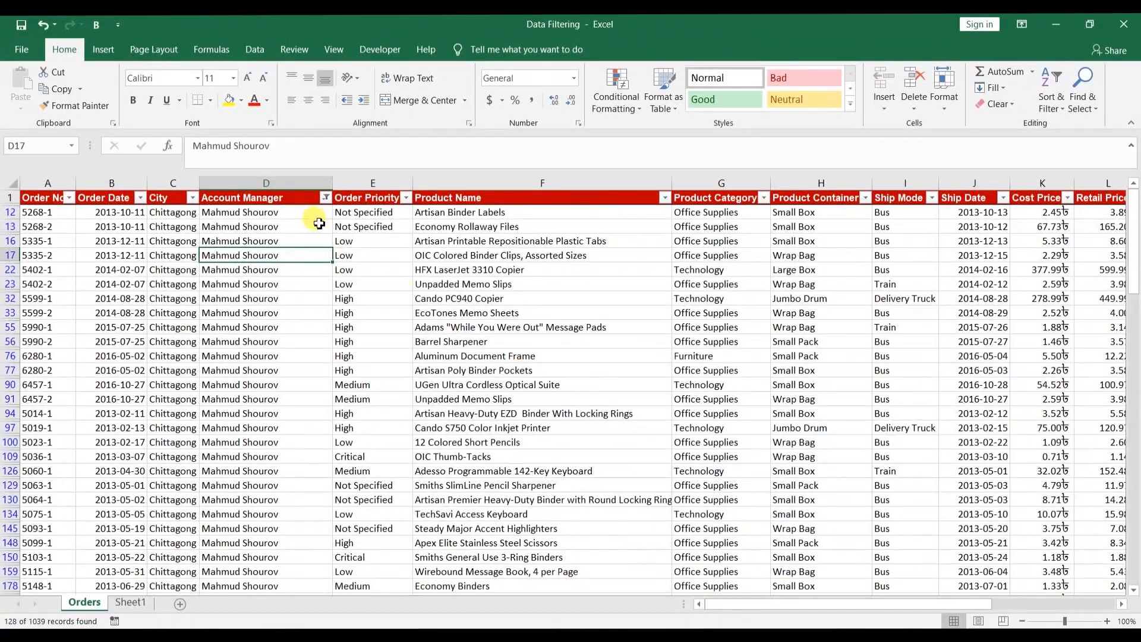
click(438, 264)
key(Down)
key(Down)
key(Down)
key(Down)
key(Down)
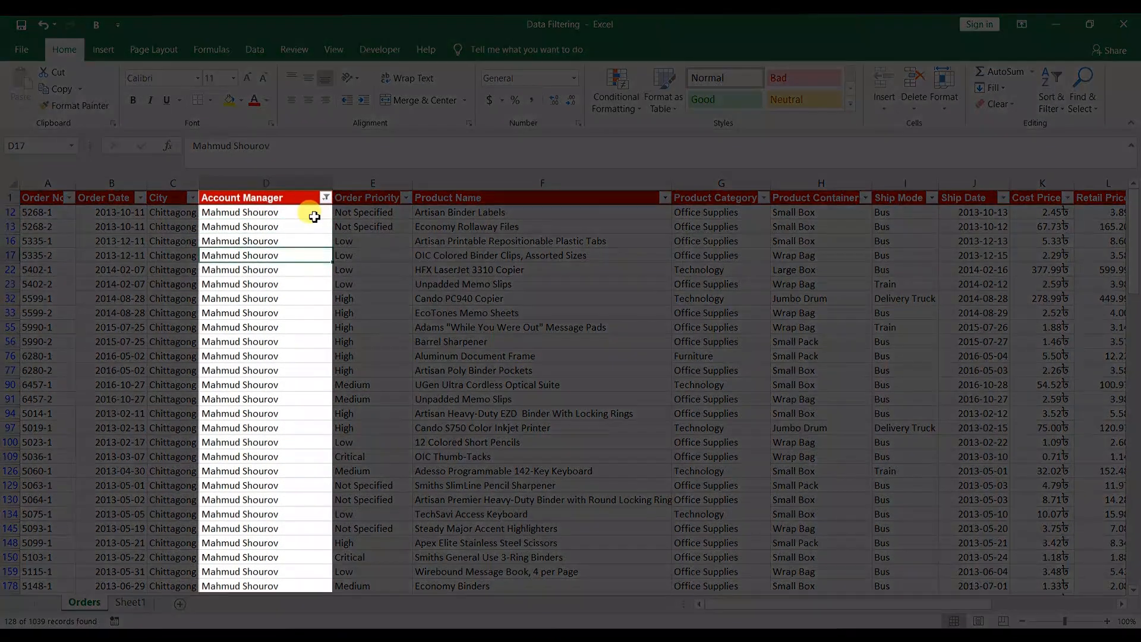
key(Down)
key(Down)
key(Down)
key(Down)
key(Down)
key(Down)
key(Down)
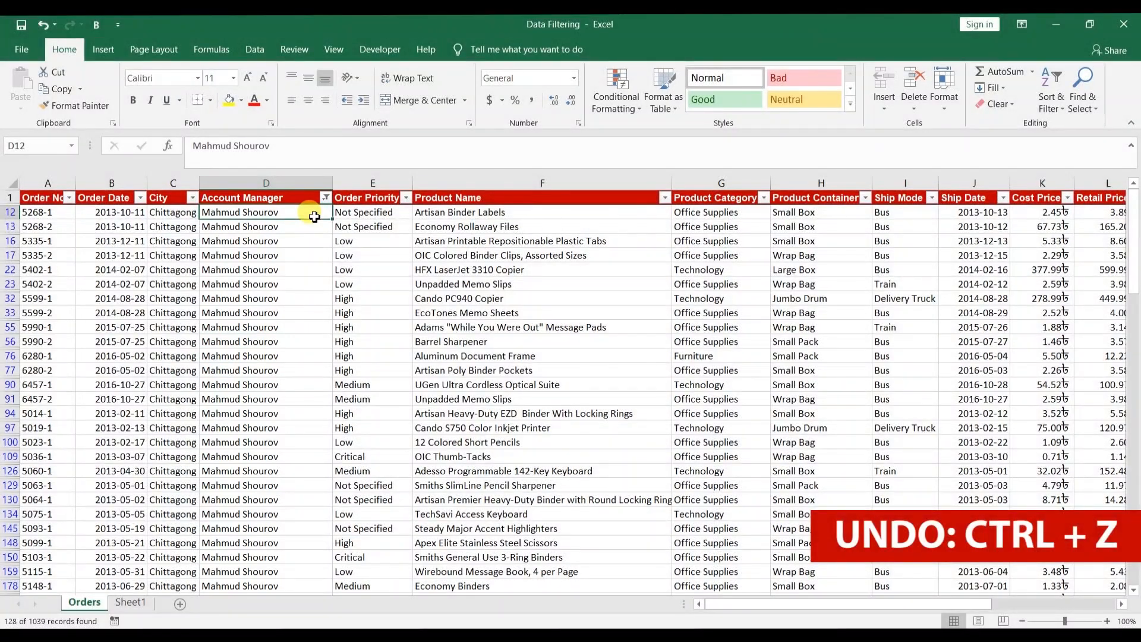
key(ctrl+z)
click(315, 217)
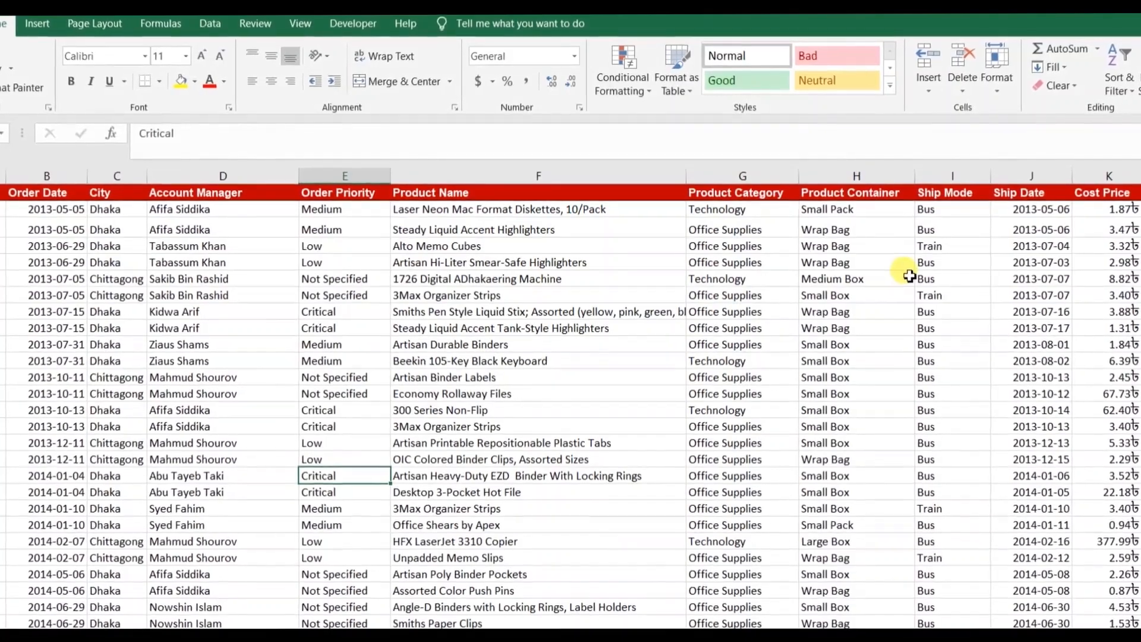
Step: Switch on Data > Filter dropdowns for all Orders table headings
click(973, 250)
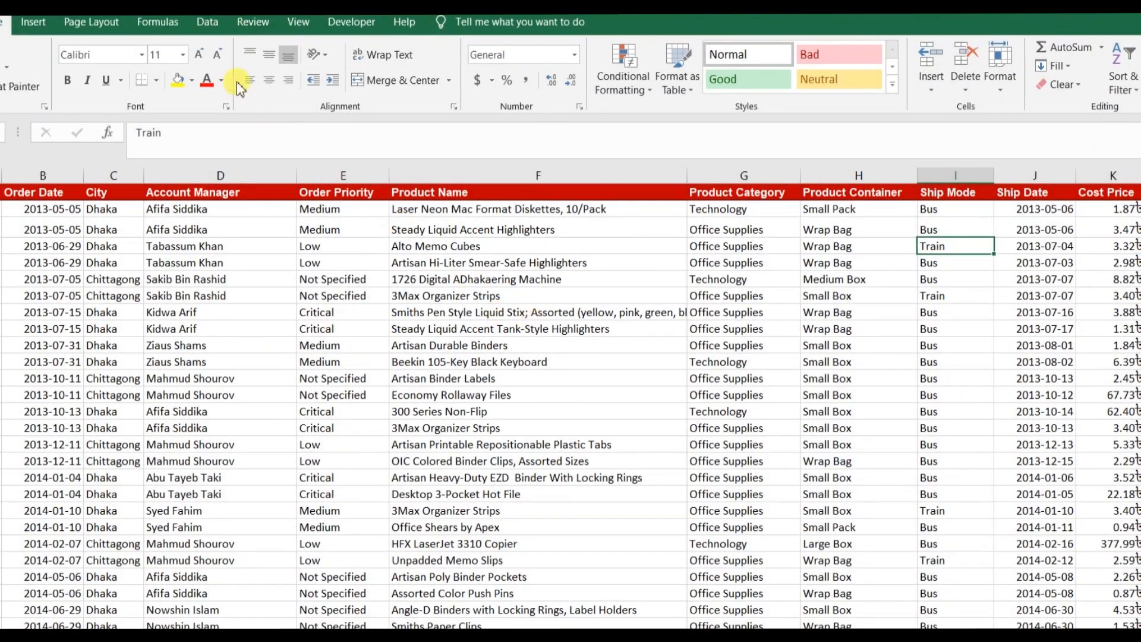
click(207, 24)
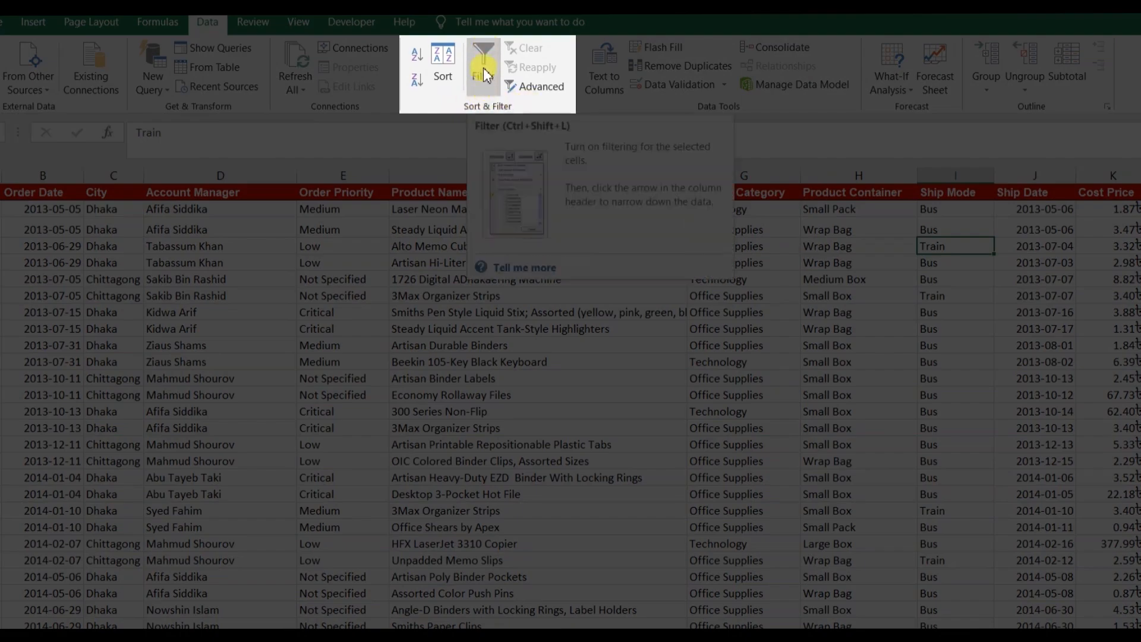
click(484, 47)
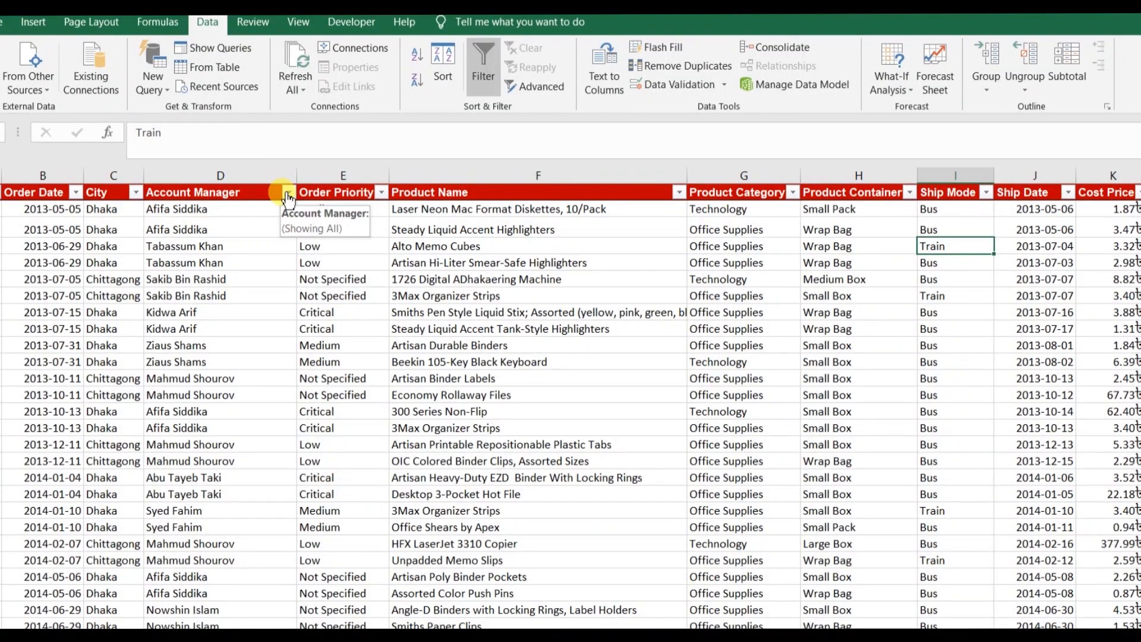
Step: Filter the Account Manager column to a single chosen manager
click(289, 192)
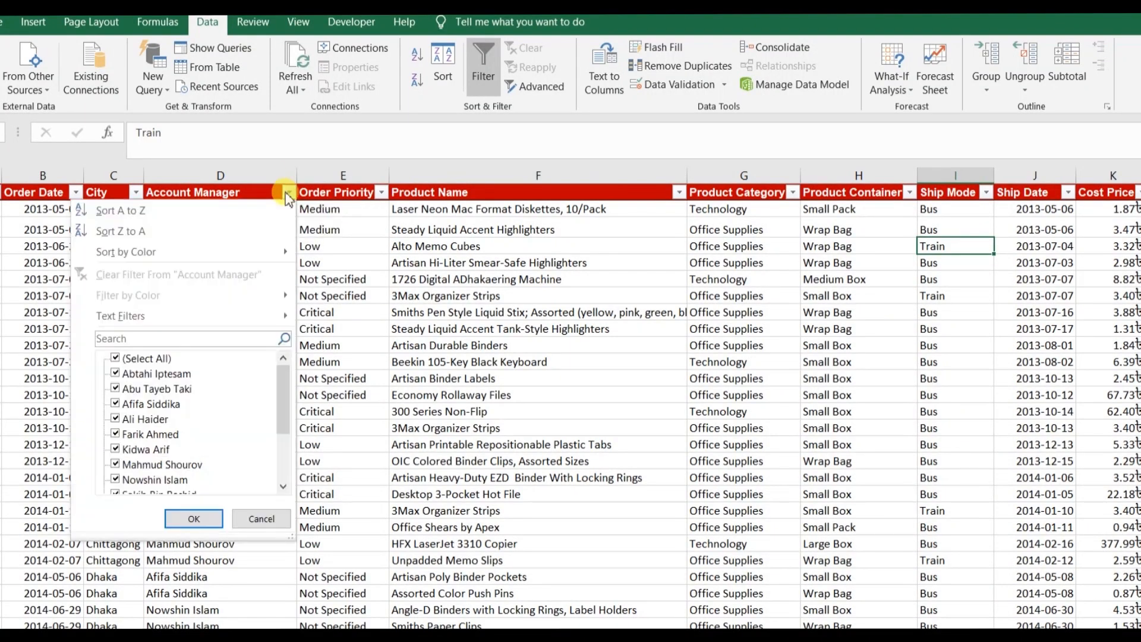
scroll(229, 399, down, 3)
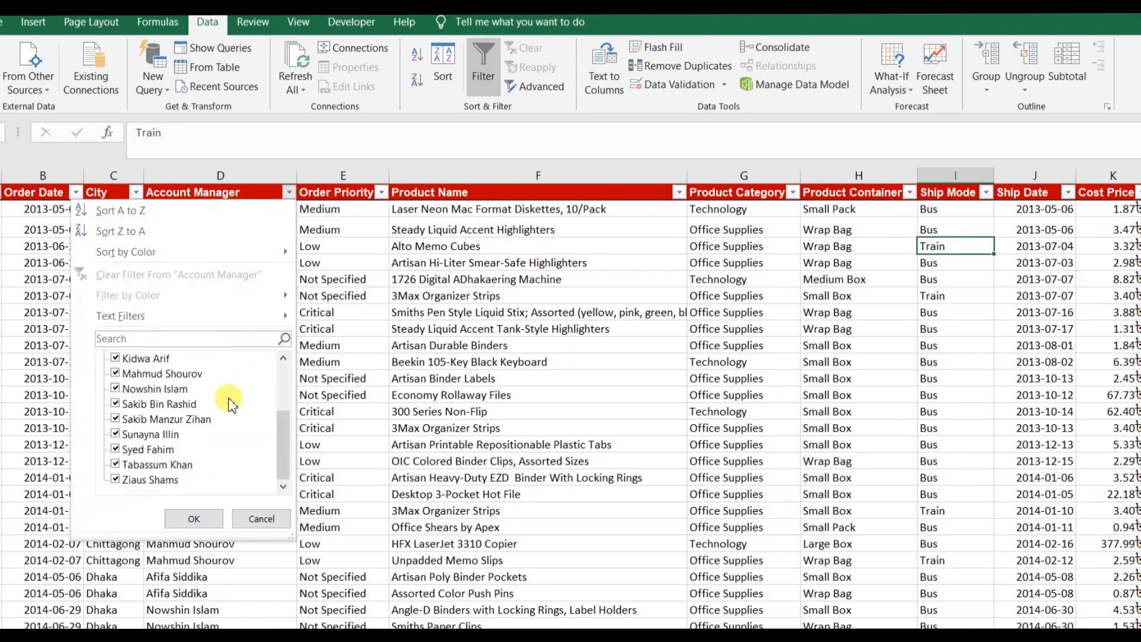
scroll(229, 399, up, 2)
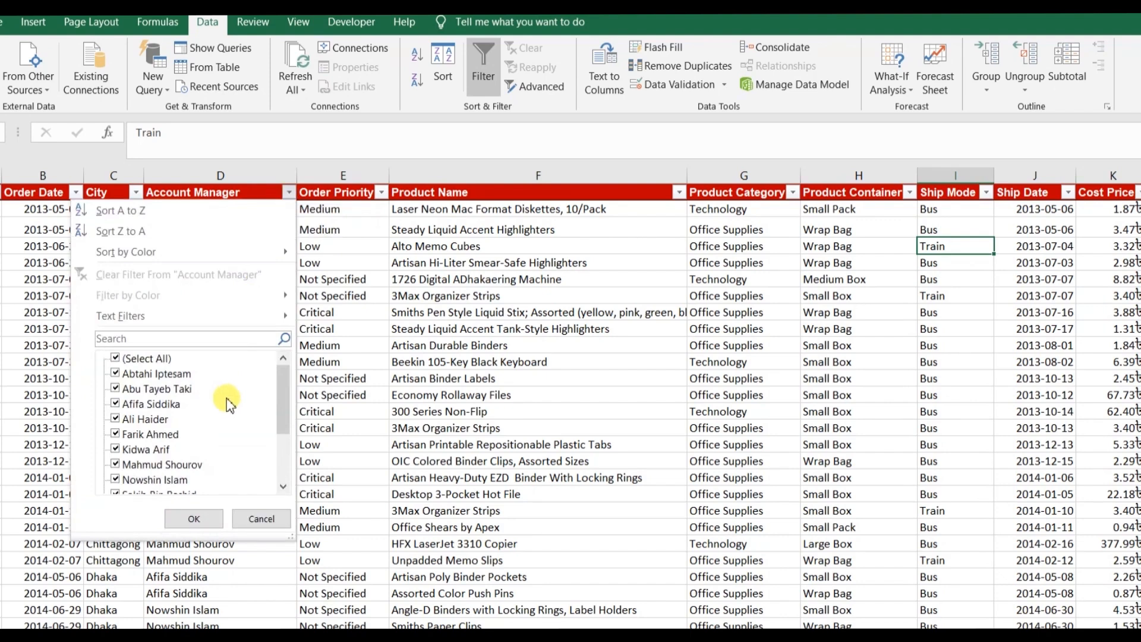
click(115, 358)
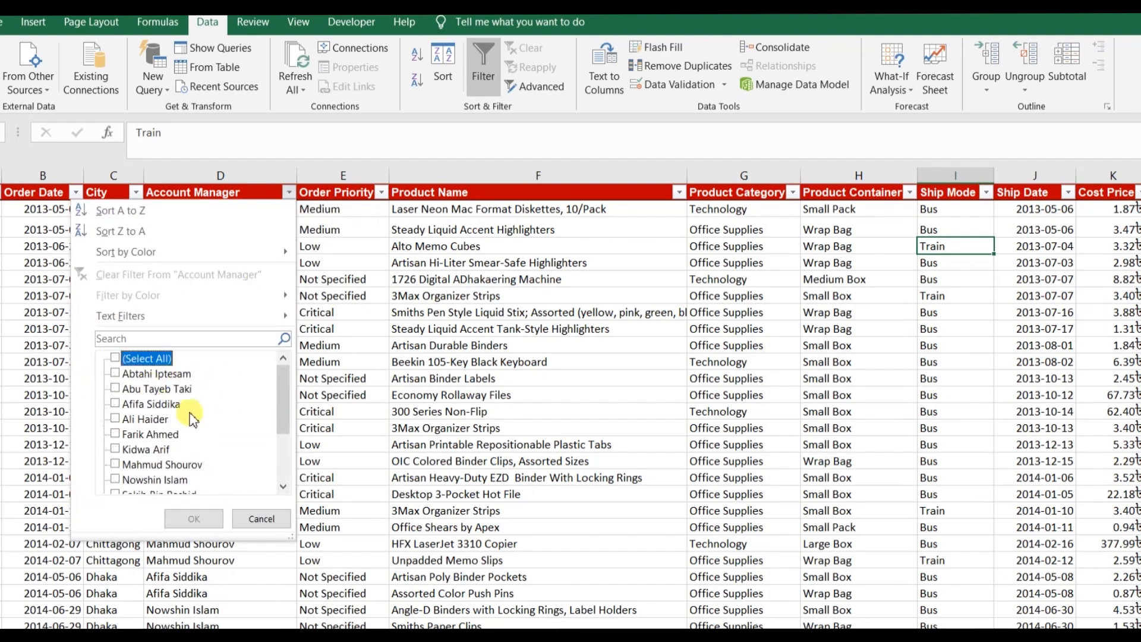
scroll(194, 419, down, 2)
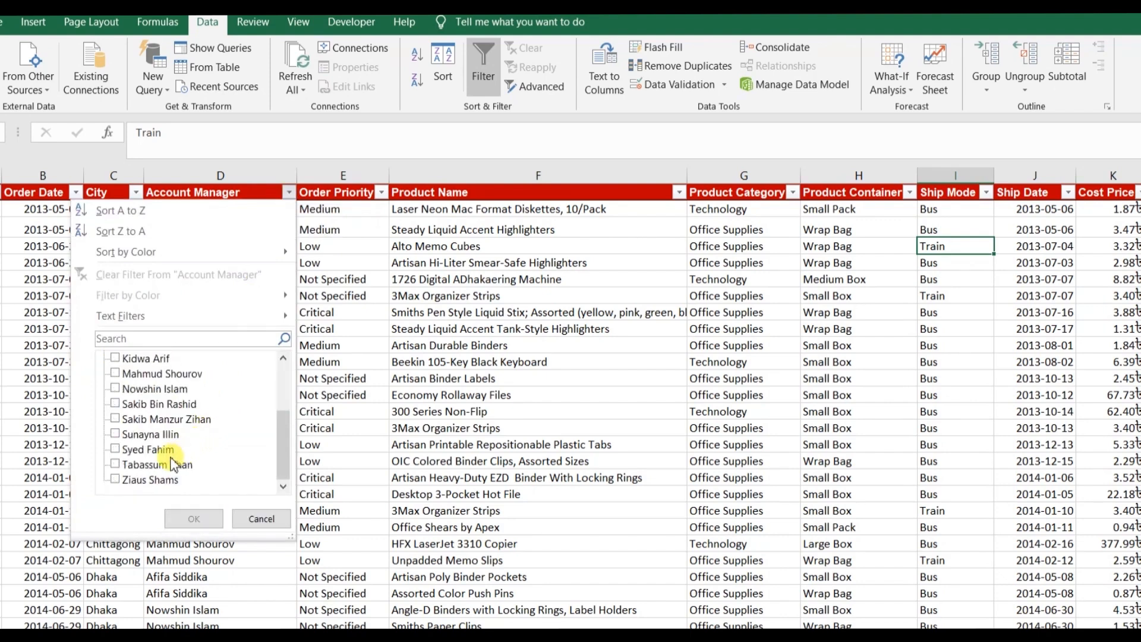
click(116, 450)
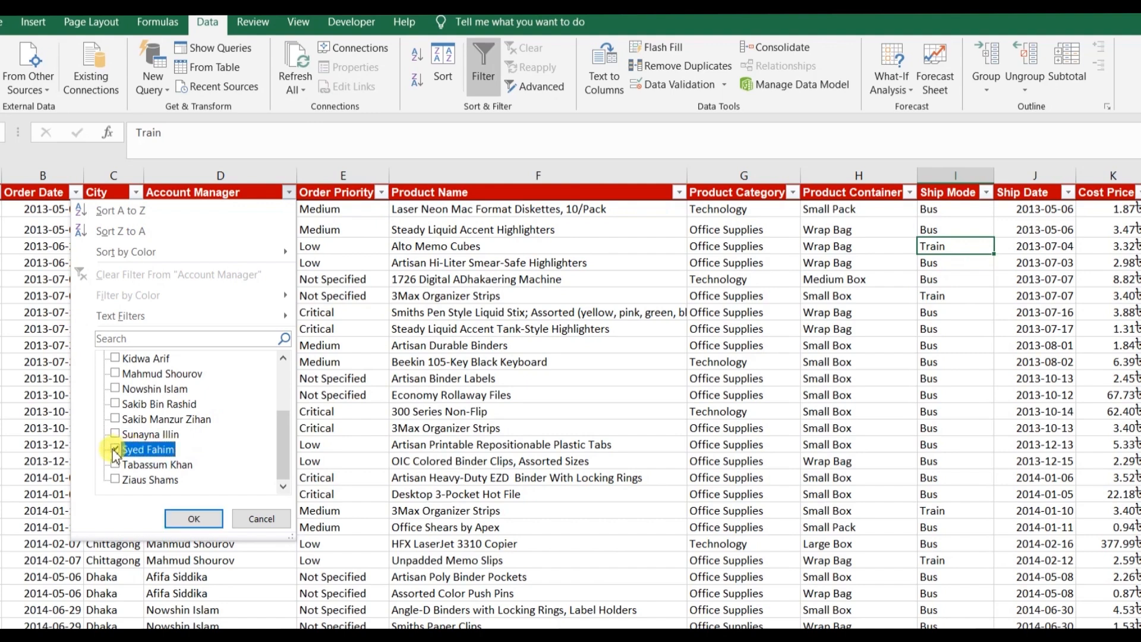
click(193, 519)
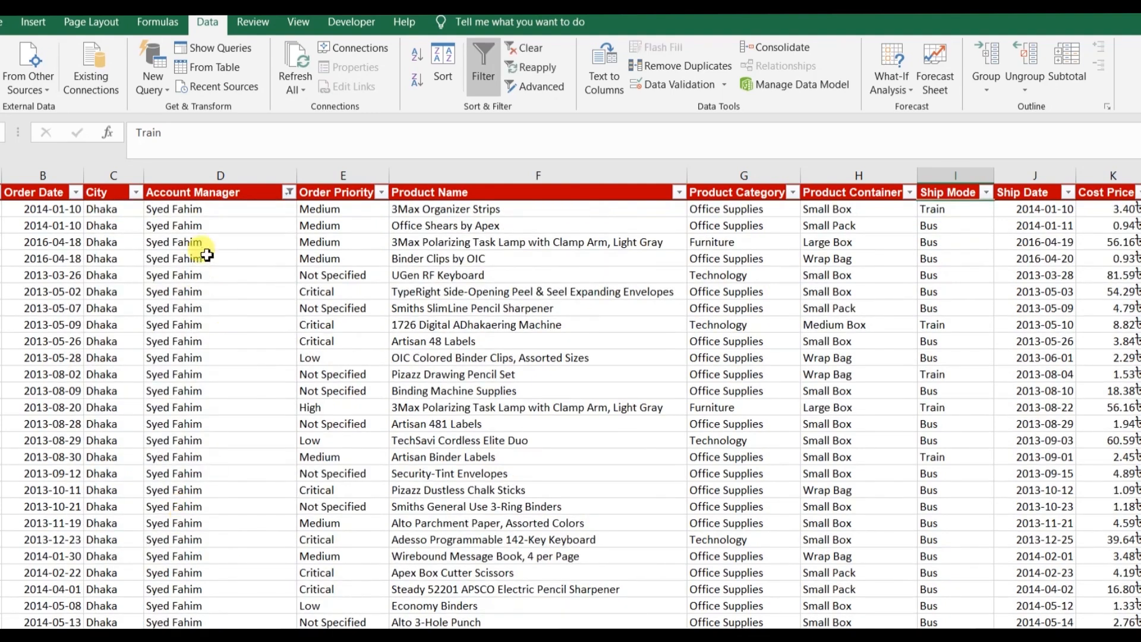
click(210, 208)
key(Down)
key(Down)
key(Down)
key(Down)
key(Down)
key(Down)
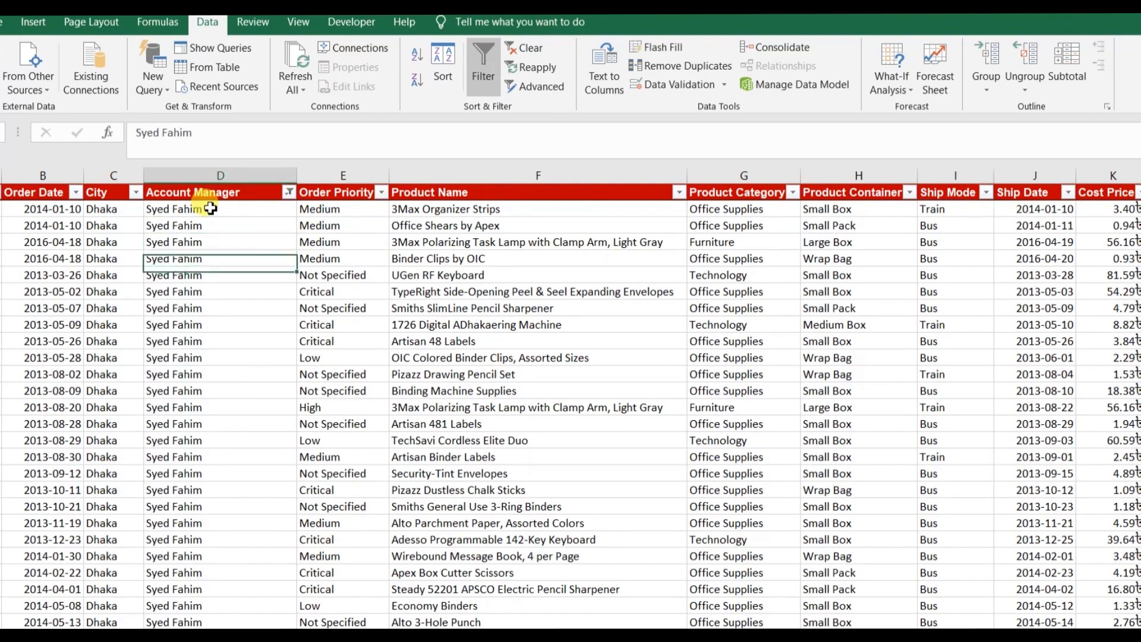
click(210, 208)
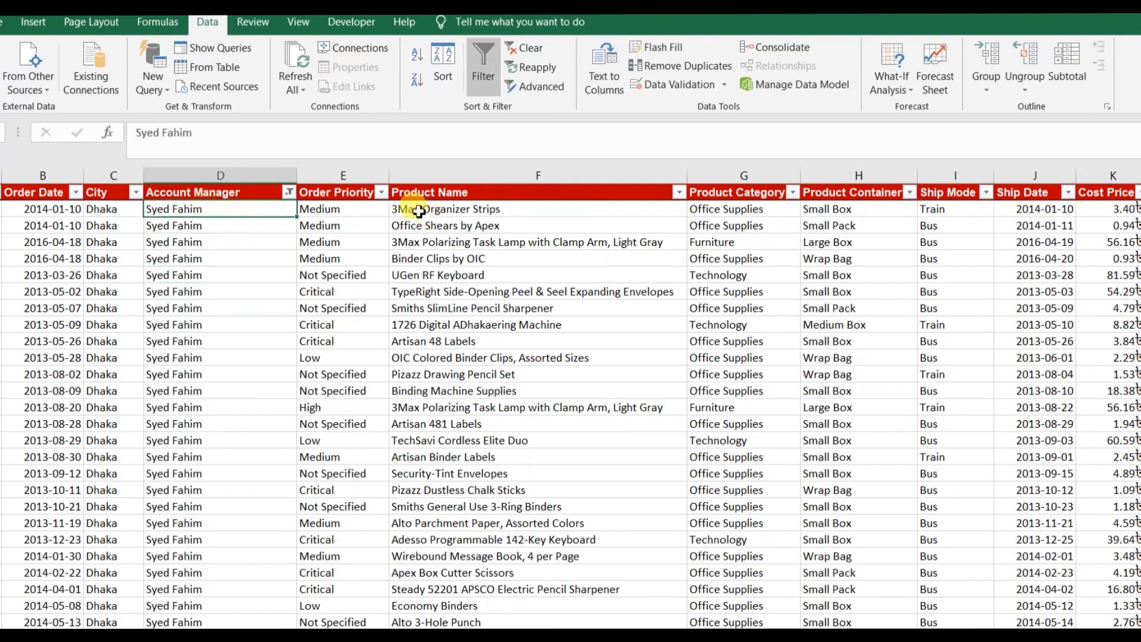
Step: Add an Order Priority filter showing only Critical orders
click(381, 192)
click(207, 358)
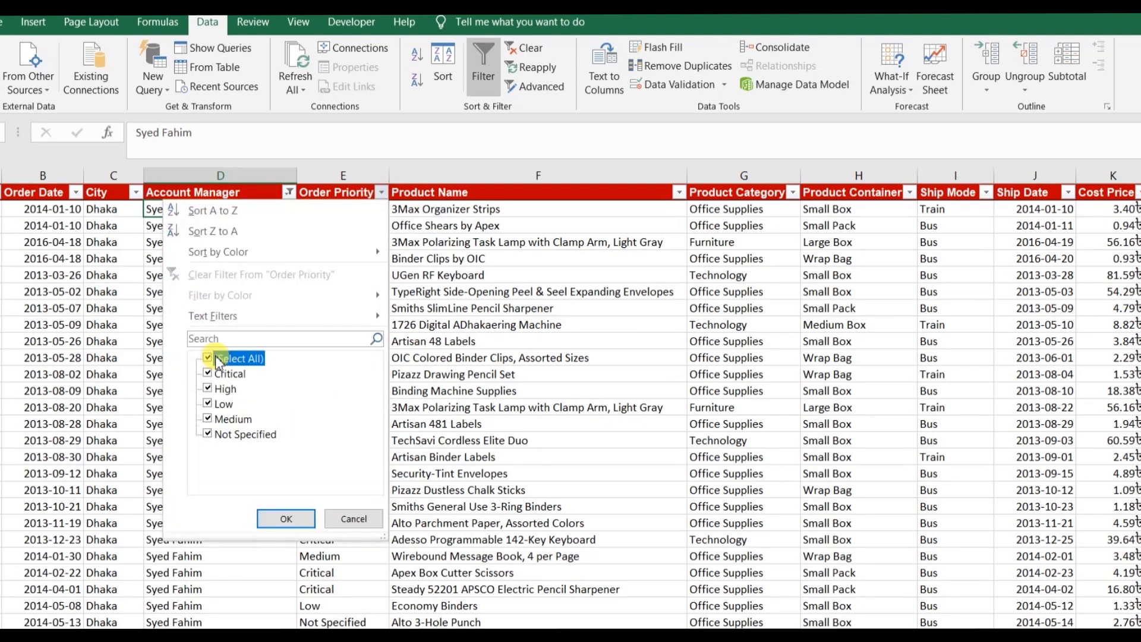
click(206, 374)
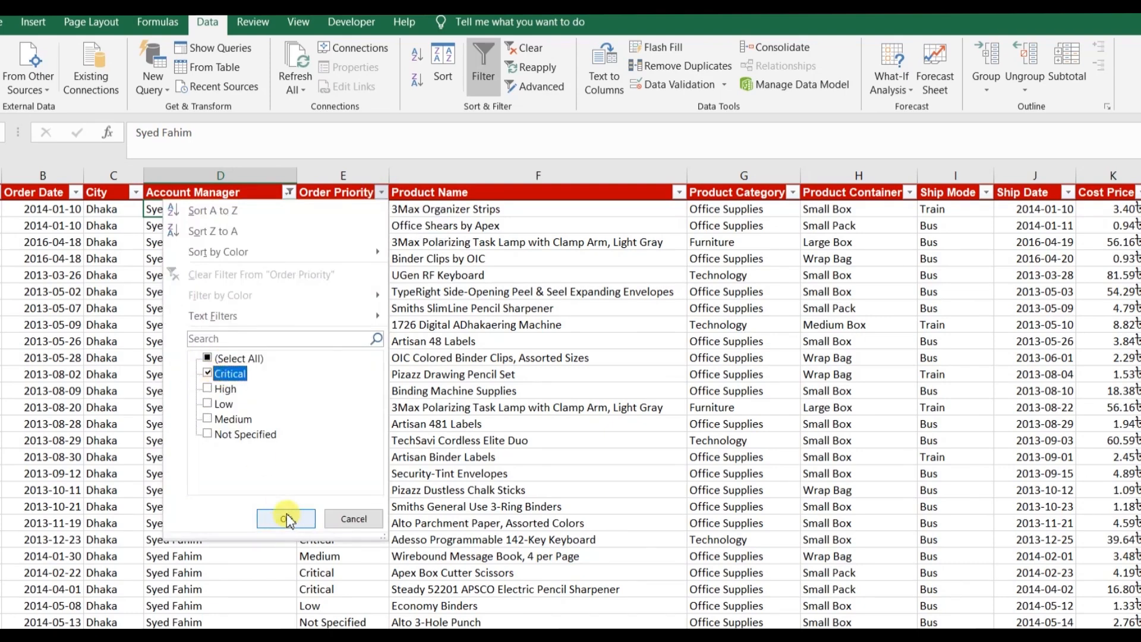
click(286, 518)
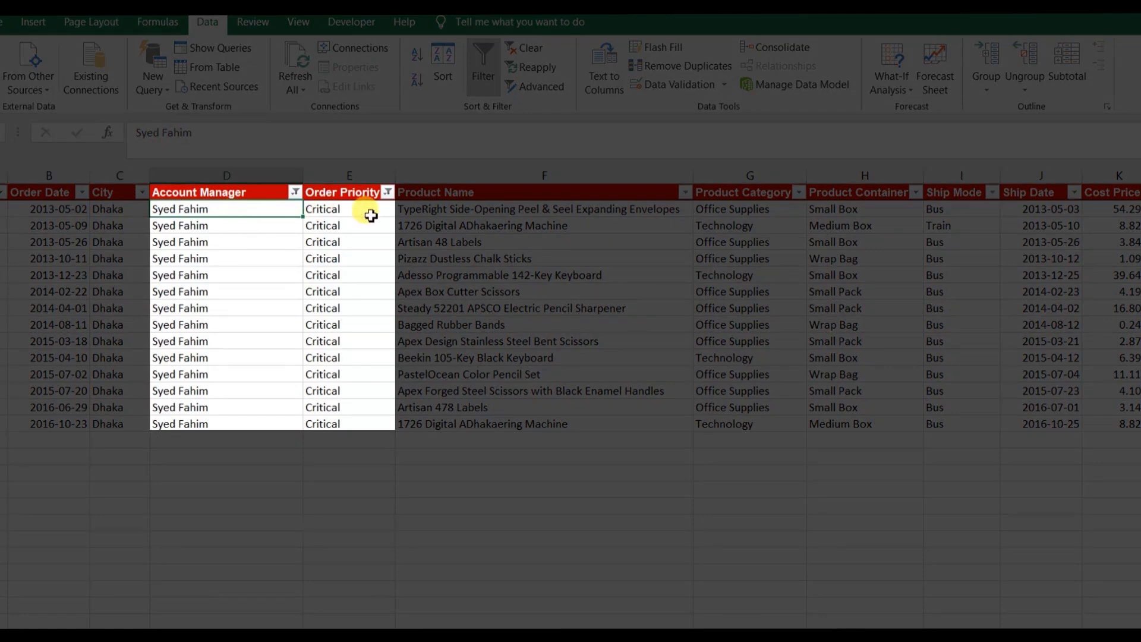
click(371, 217)
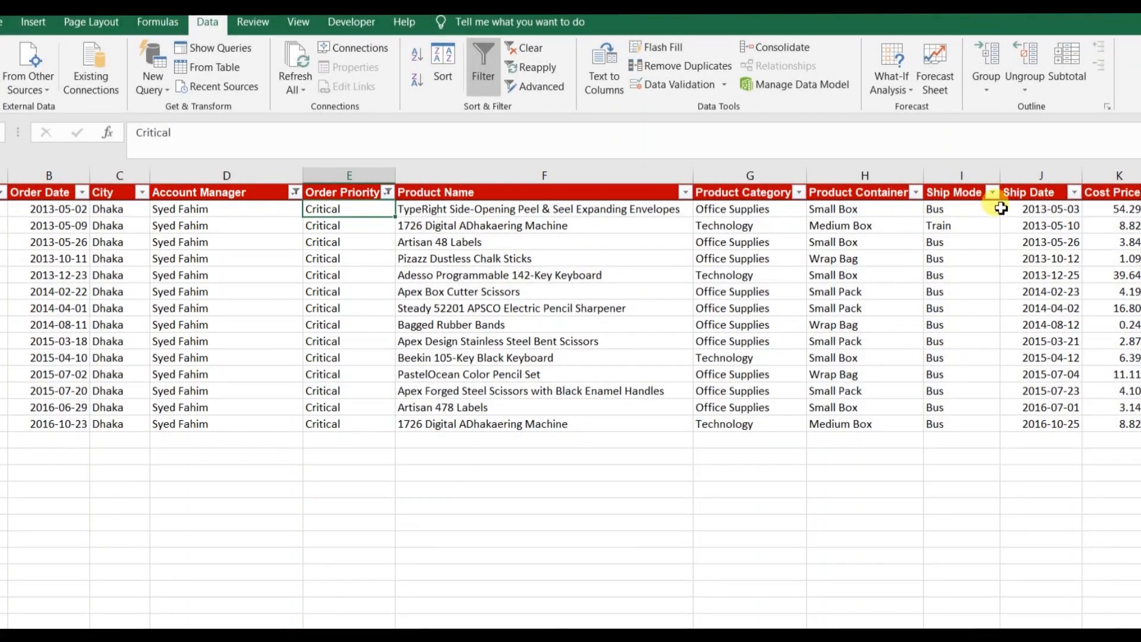
Step: Add a Ship Mode filter for Train only, review the remaining order, then remove all filters
click(993, 193)
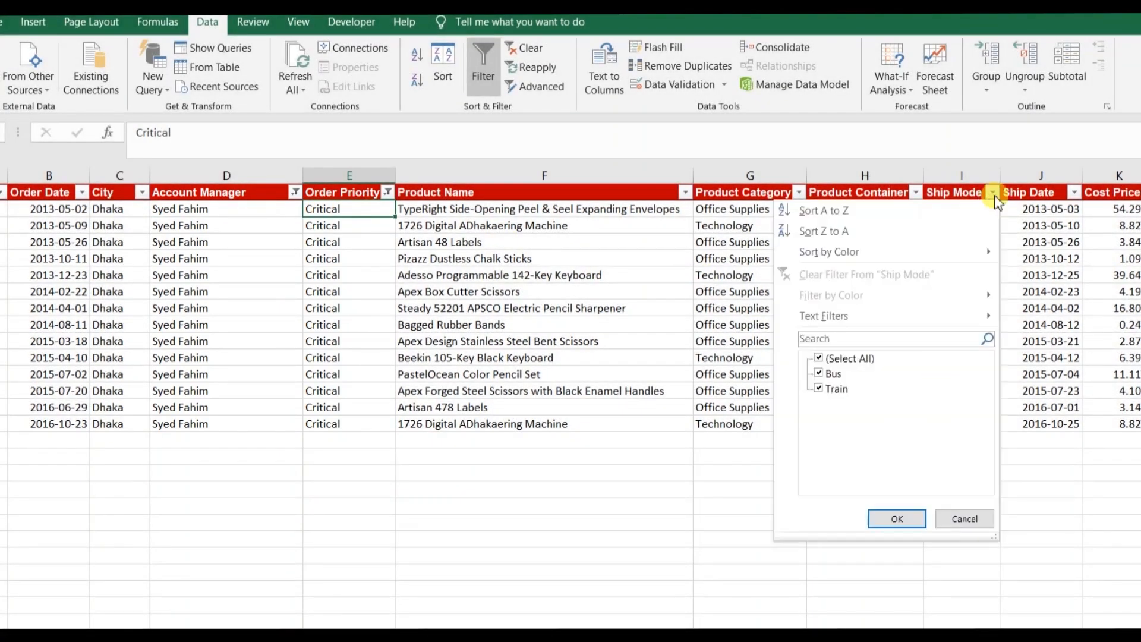
click(819, 359)
click(819, 389)
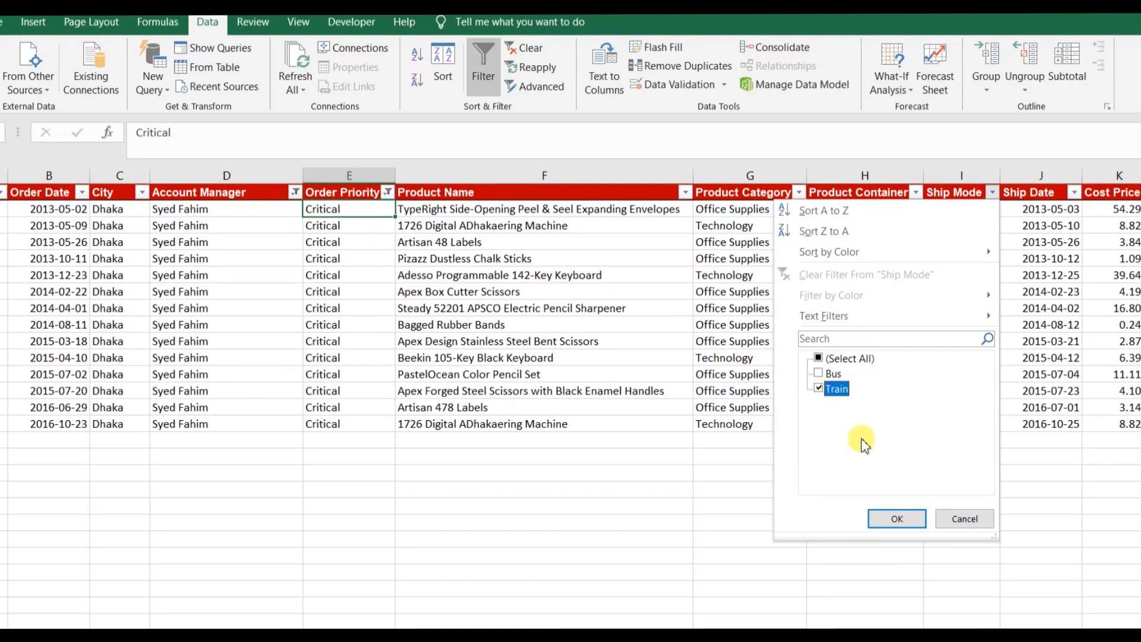
click(900, 519)
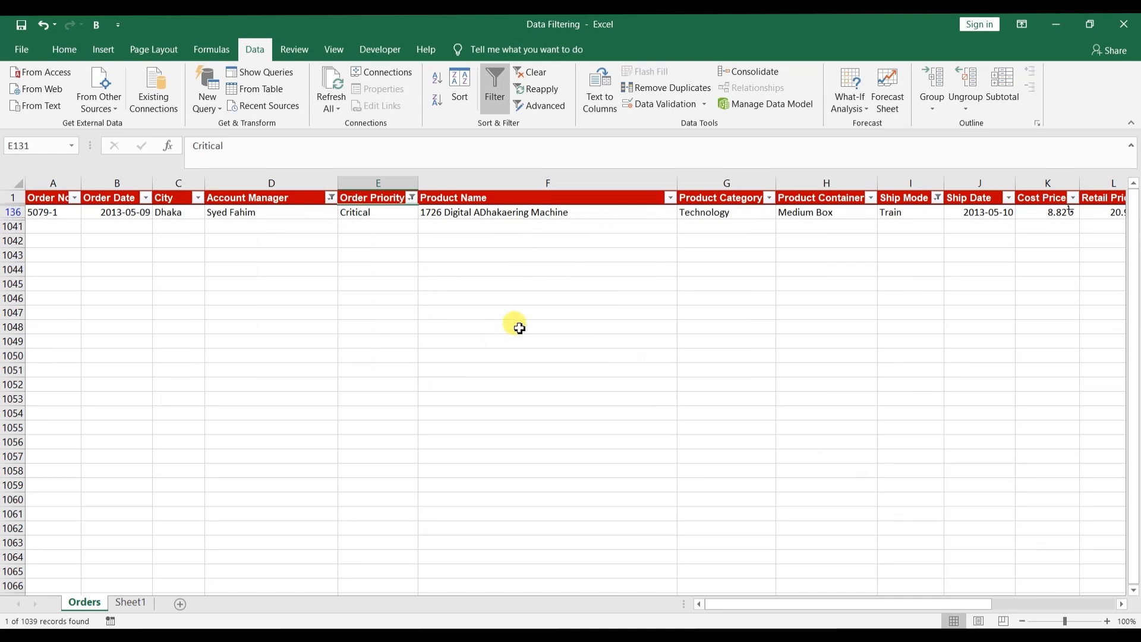
click(303, 217)
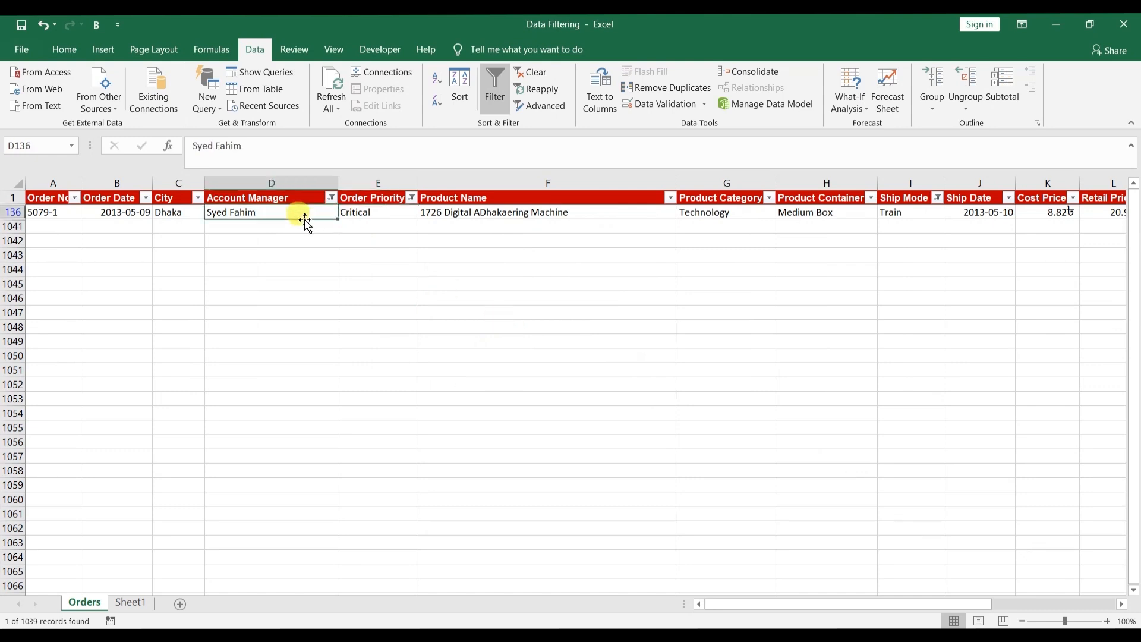
click(389, 217)
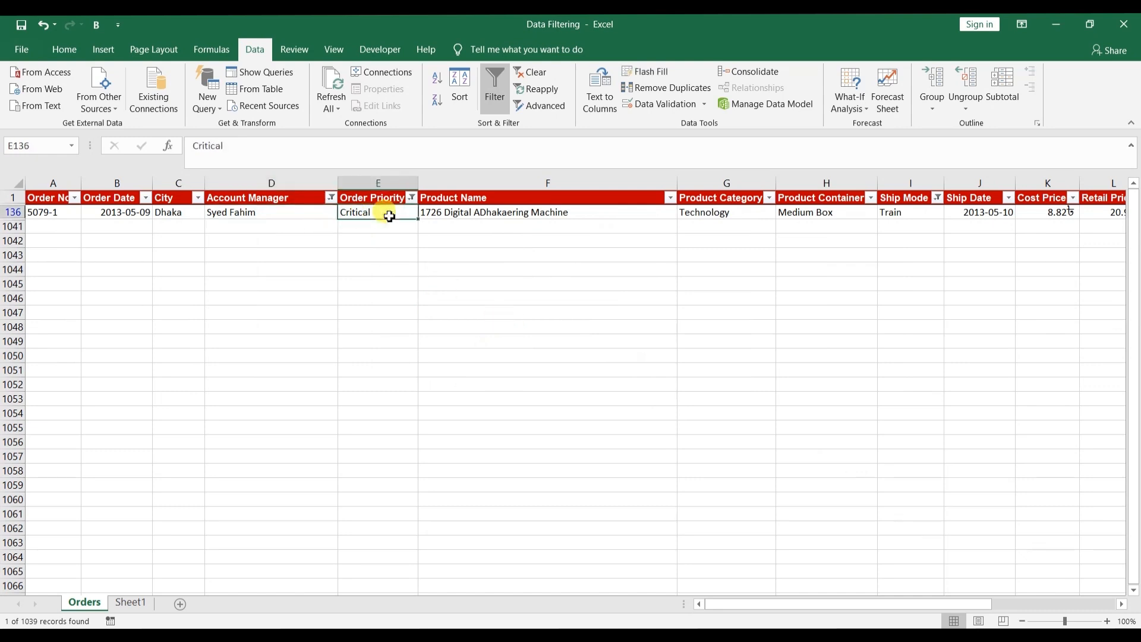
click(922, 213)
key(ctrl+z)
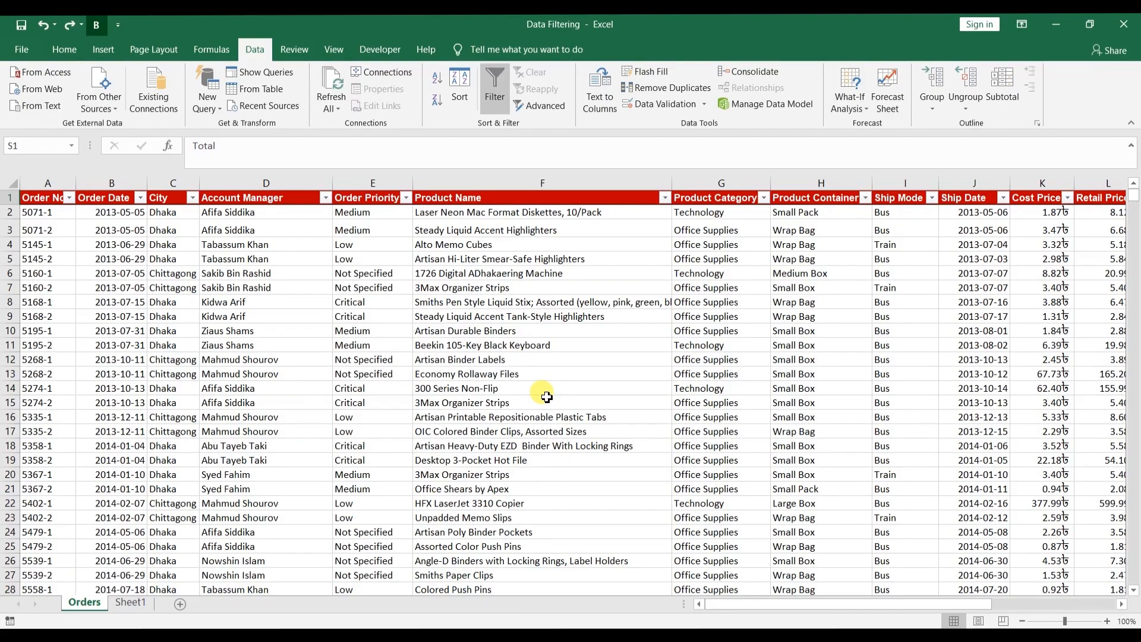
Step: Apply a Top 10 number filter on Total set to the top 5 items, leaving 5 of 1039 records
scroll(547, 397, right, 6)
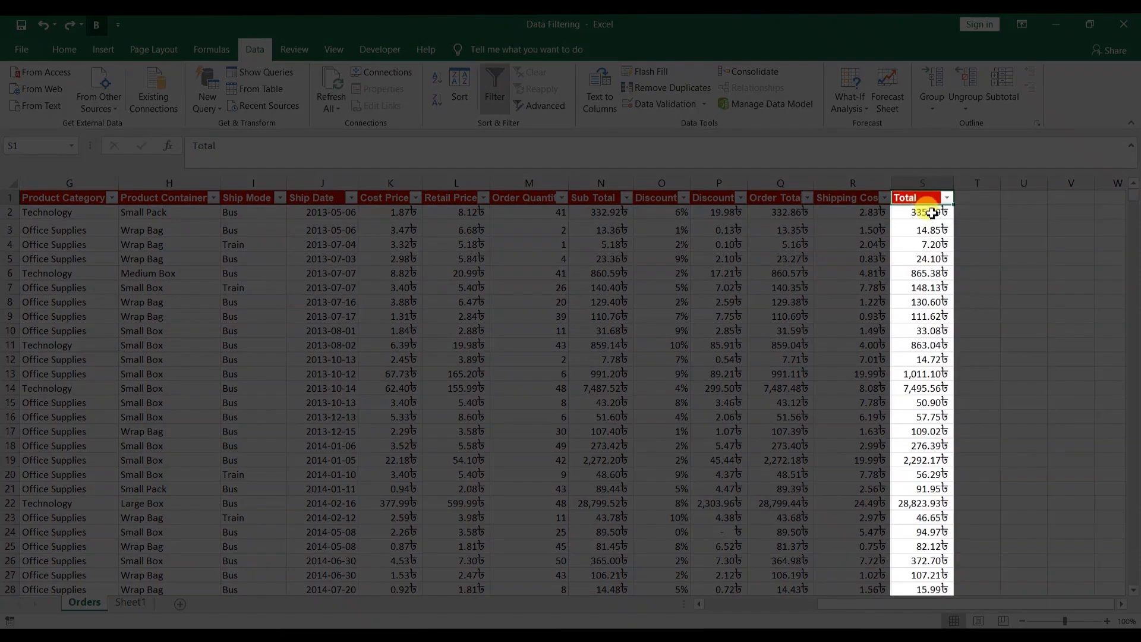
click(932, 213)
key(Down)
key(Down)
key(Down)
key(Down)
key(Down)
key(Down)
key(Down)
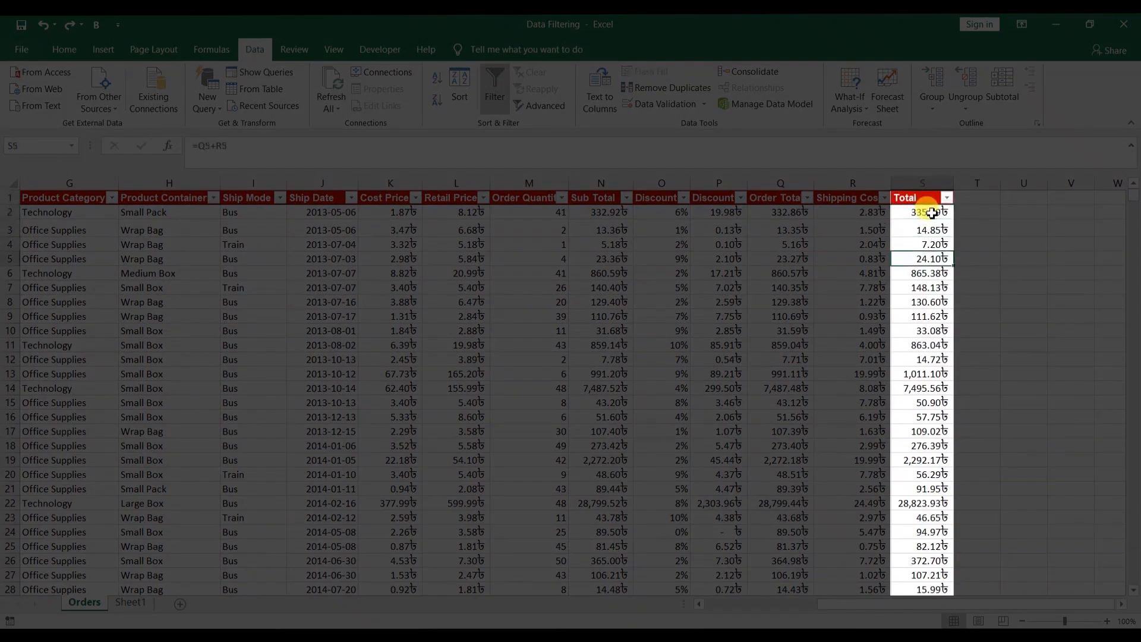
key(Down)
key(Down)
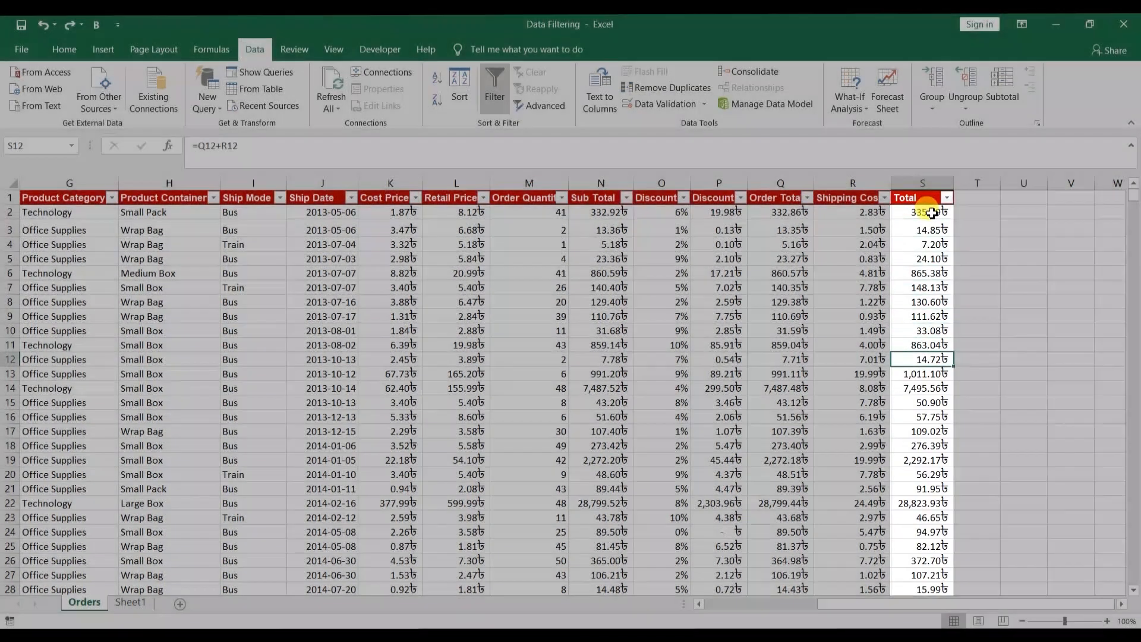
click(948, 200)
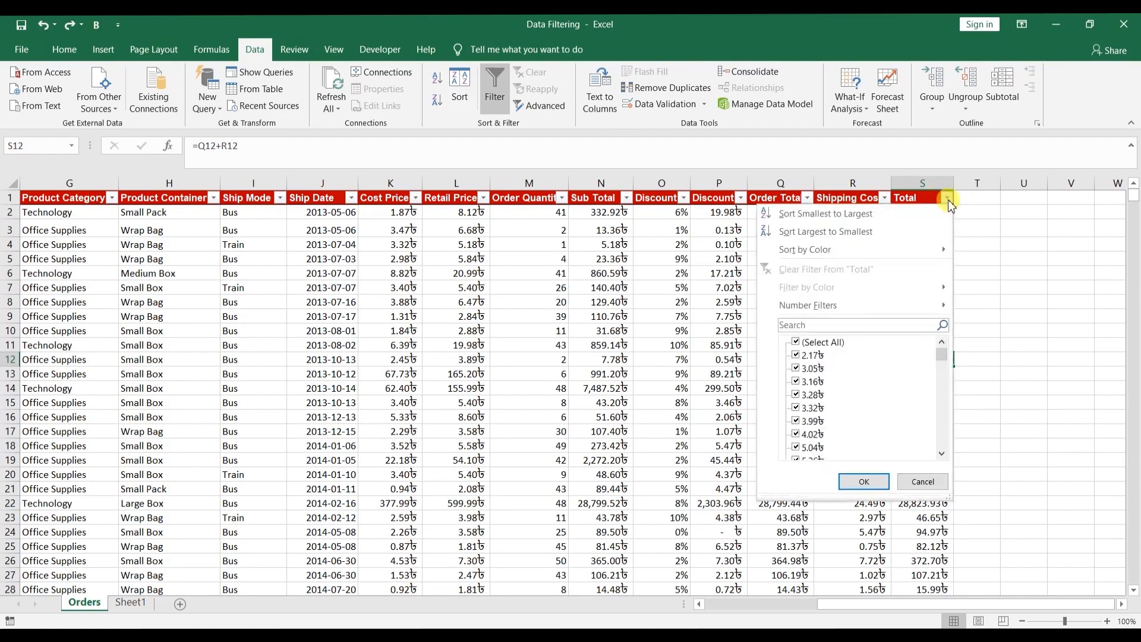
scroll(867, 392, down, 10)
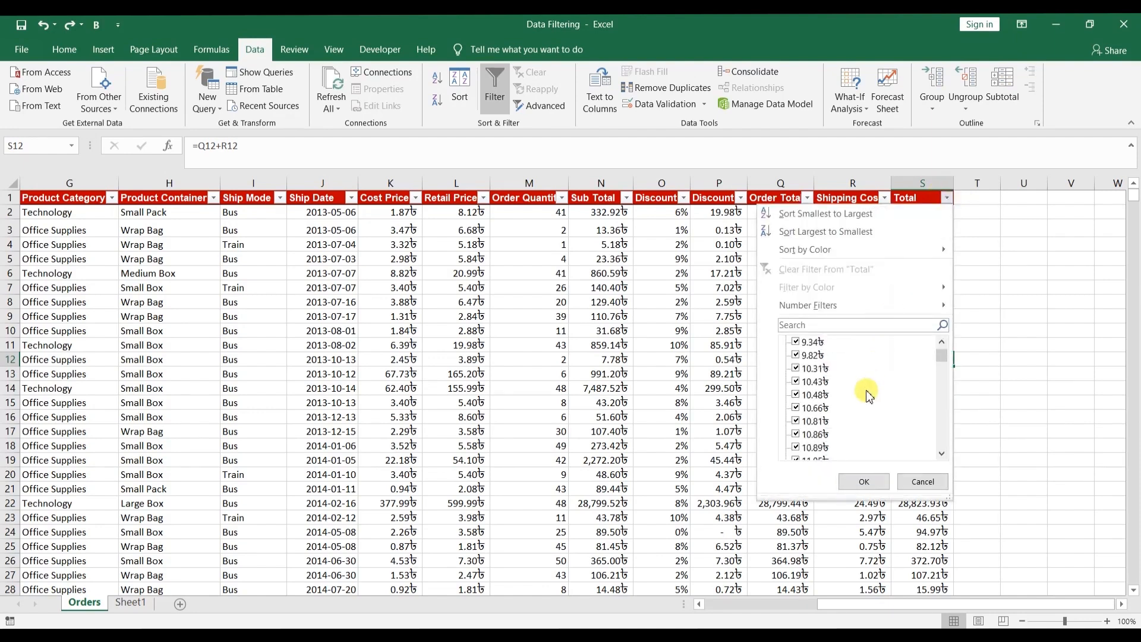
scroll(870, 395, down, 10)
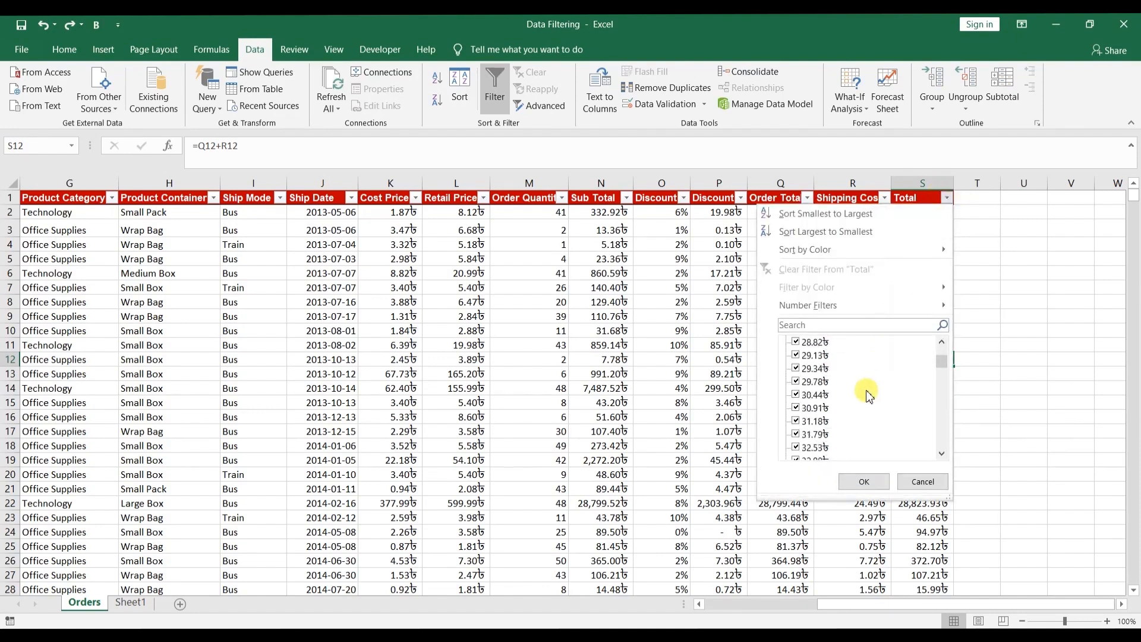
scroll(867, 396, down, 10)
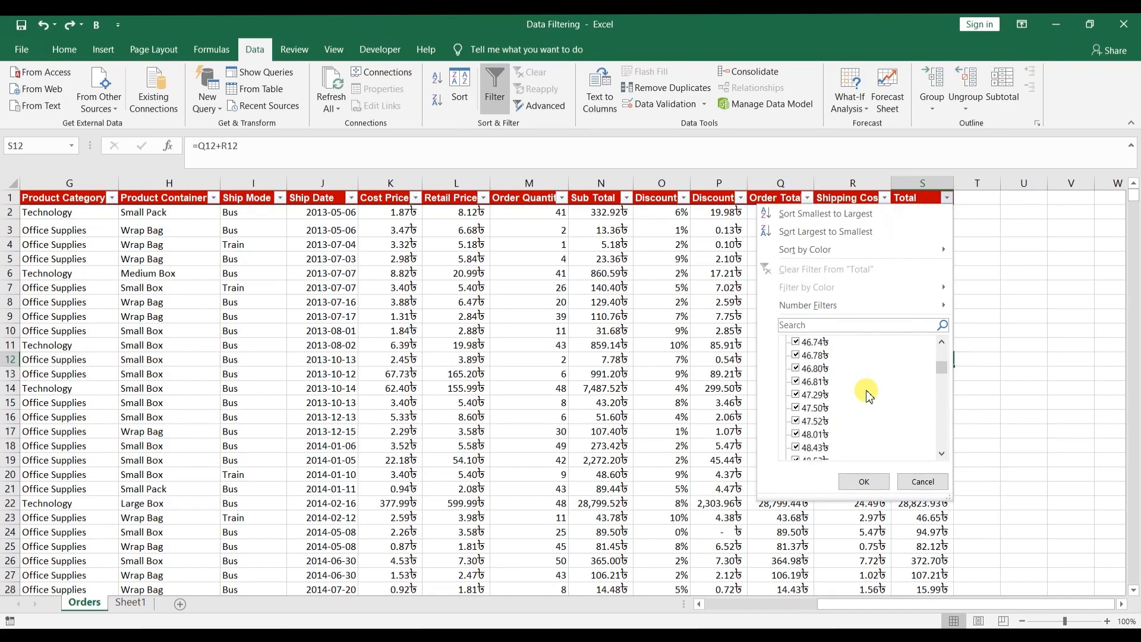
scroll(868, 395, down, 10)
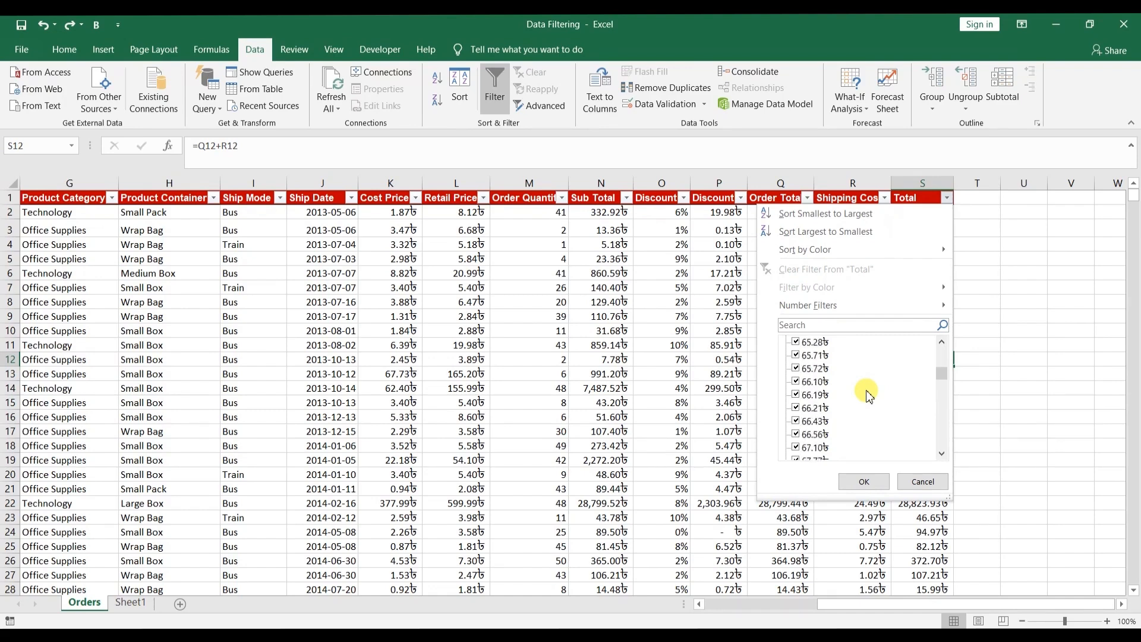
mouse_move(863, 305)
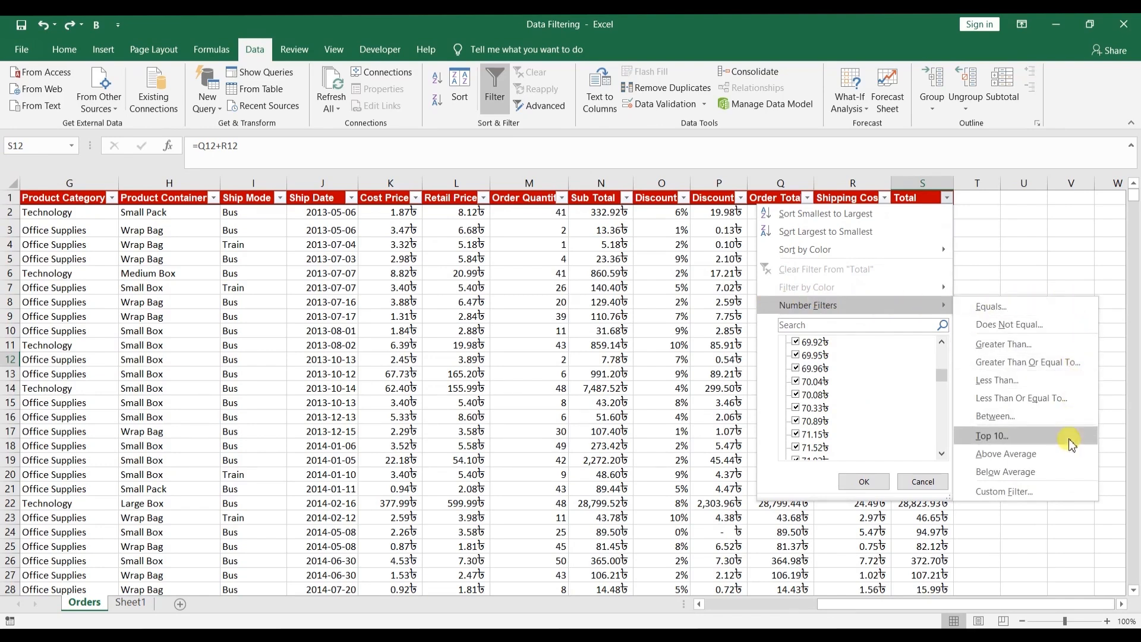
click(987, 437)
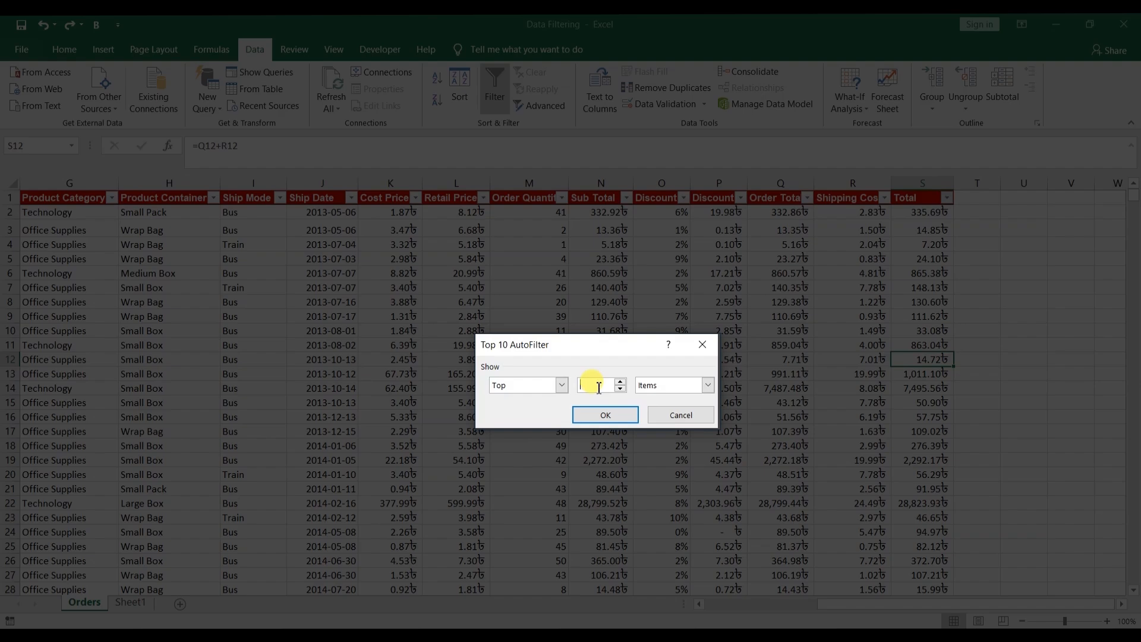
click(605, 412)
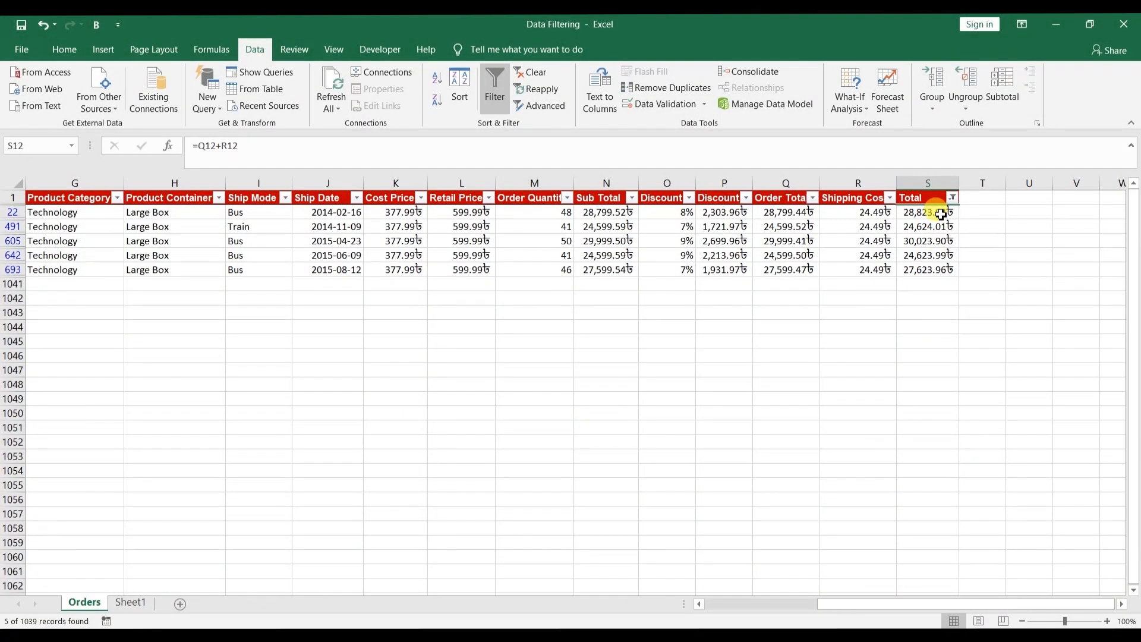
click(942, 213)
key(Down)
key(Down)
key(Down)
key(Down)
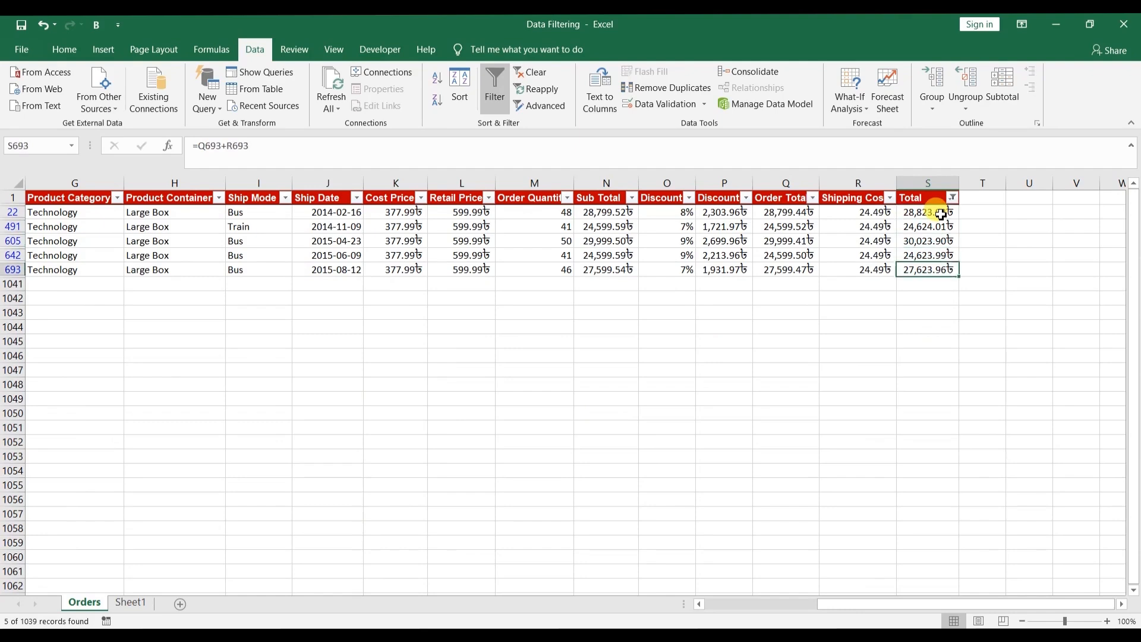
Step: Change the Total filter to Greater Than 20000 and select the ten remaining Total values
click(952, 198)
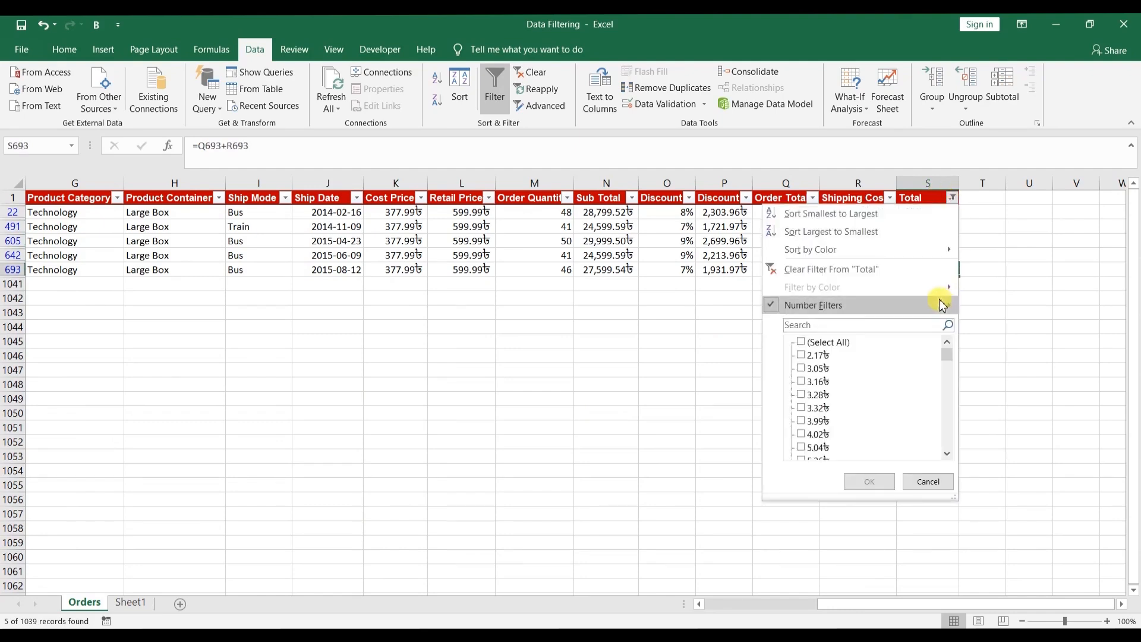
mouse_move(939, 305)
click(1053, 346)
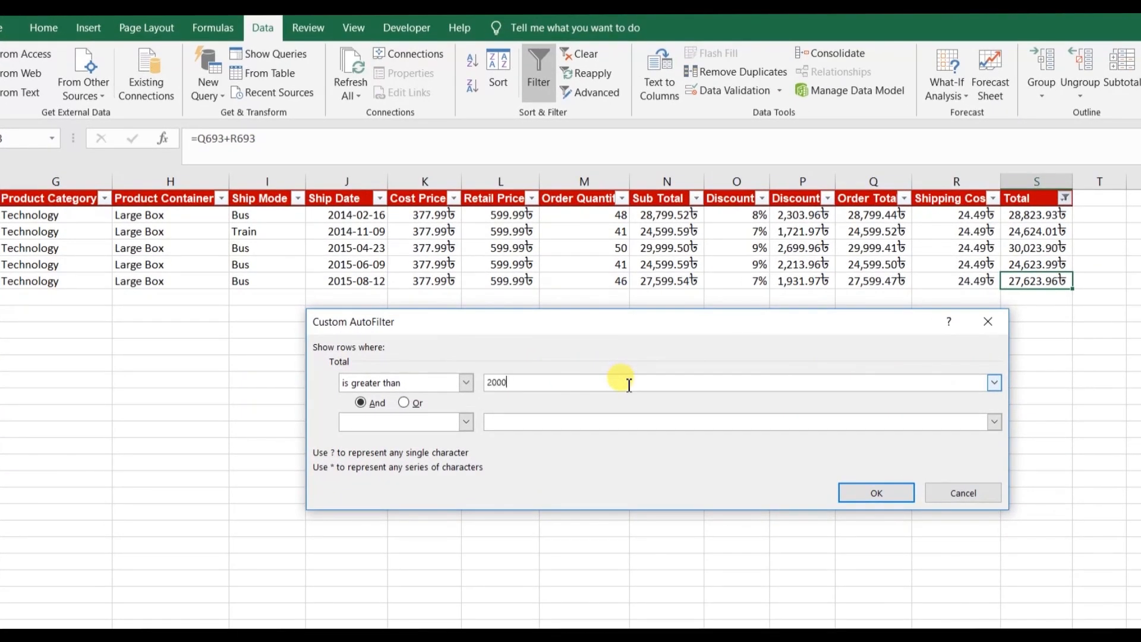
click(873, 492)
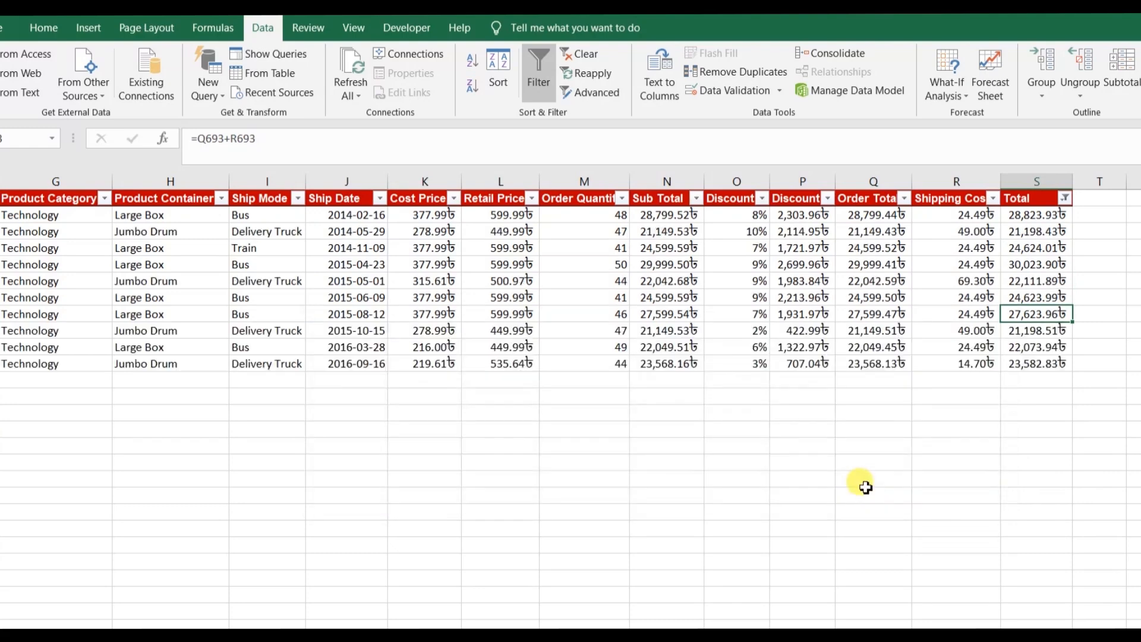
click(1028, 218)
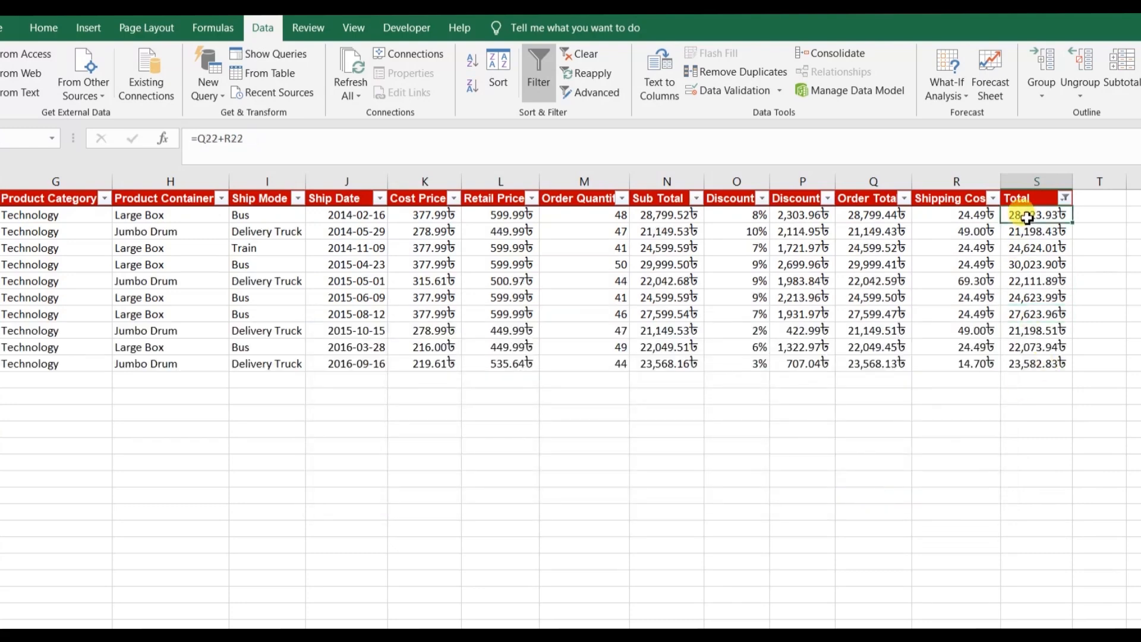
drag(1027, 217, 1029, 366)
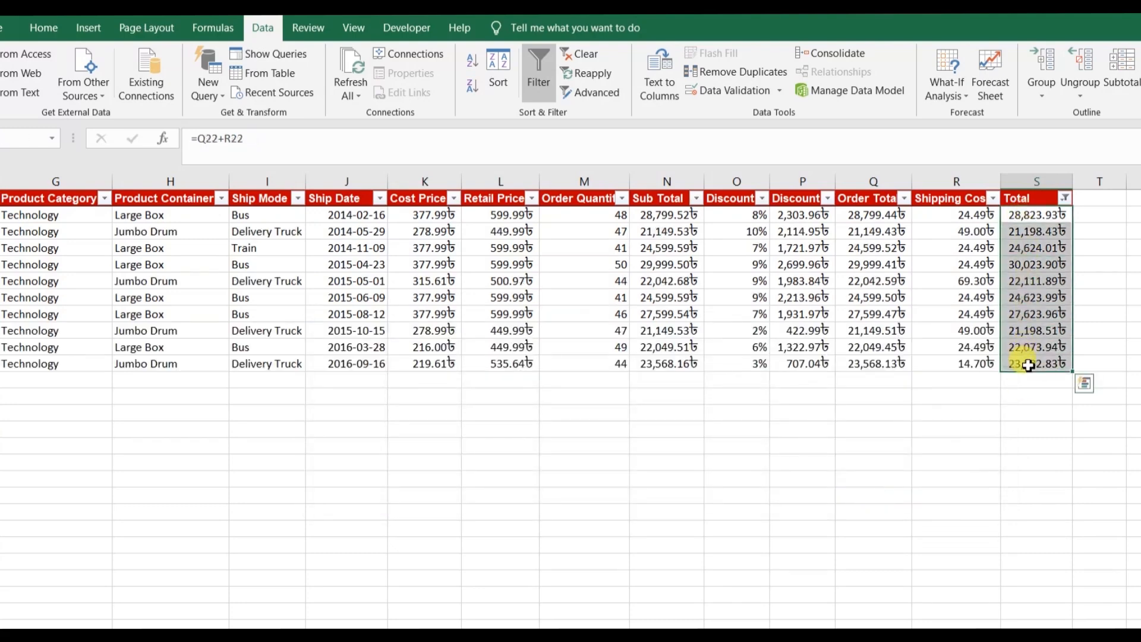
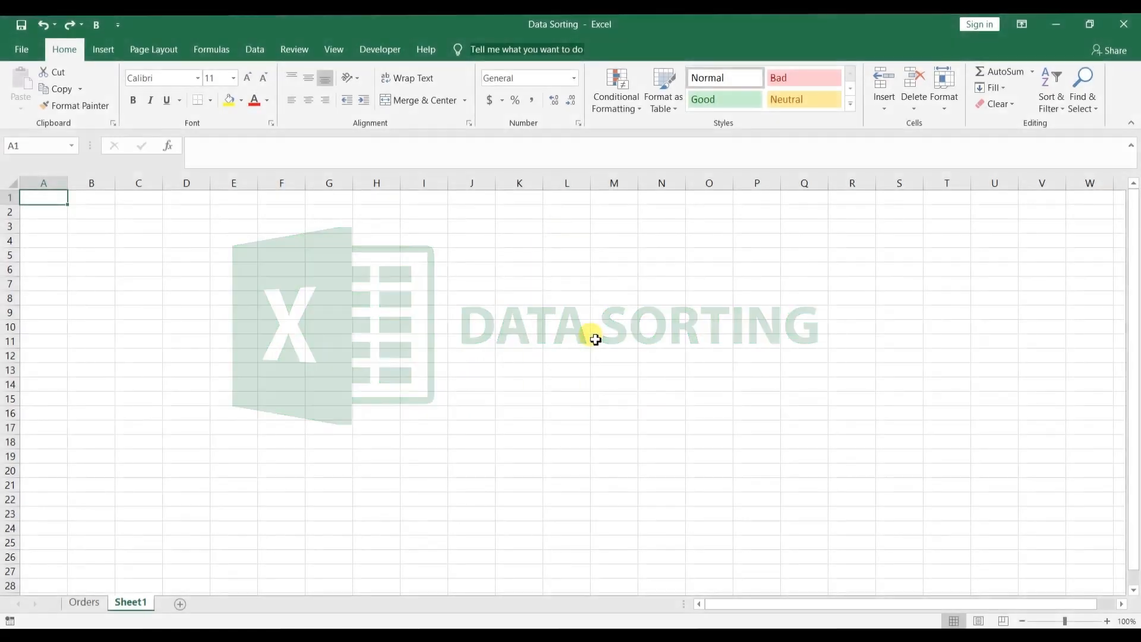
Step: Browse the Orders sheet's order rows, then select a cell inside the data table
click(83, 602)
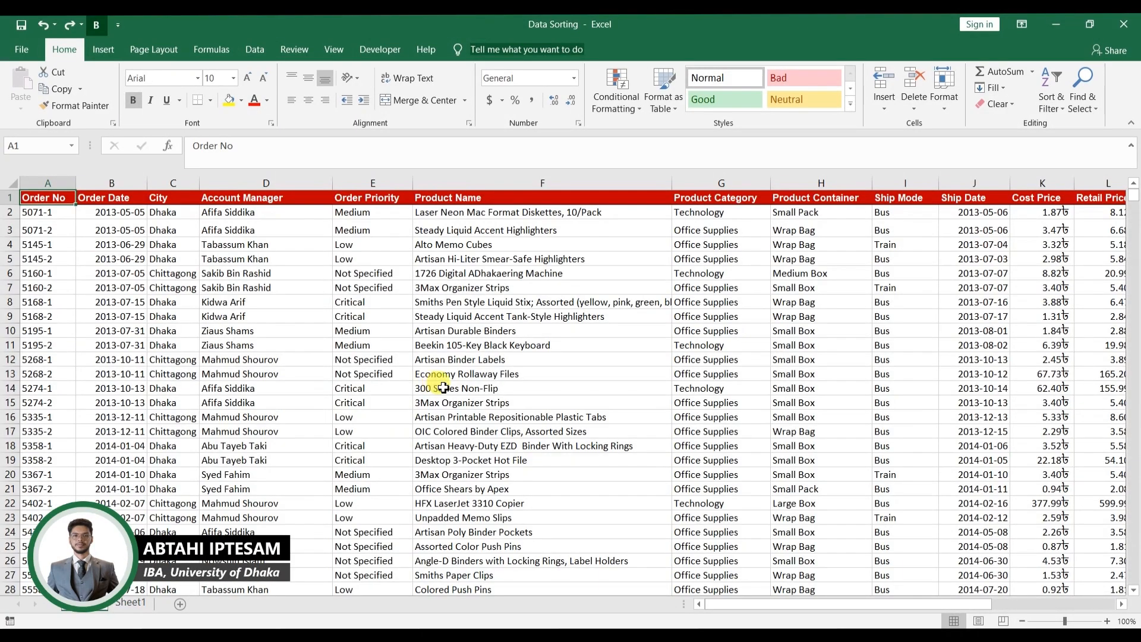
key(Page_Down)
key(Page_Down)
key(Page_Down)
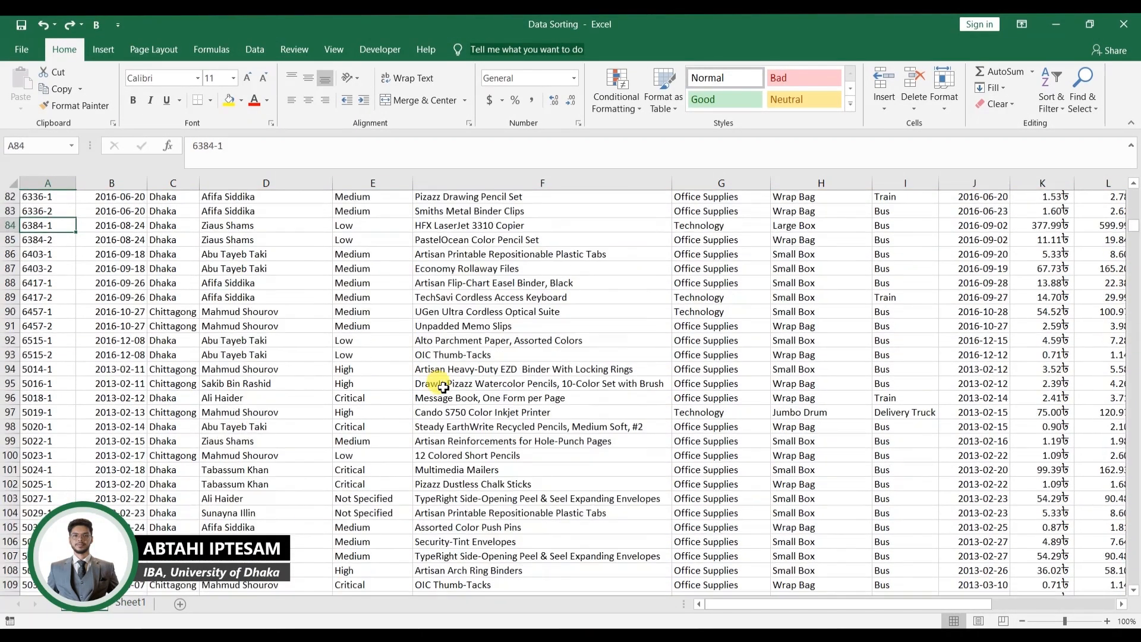
scroll(444, 387, down, 1)
key(ctrl+Home)
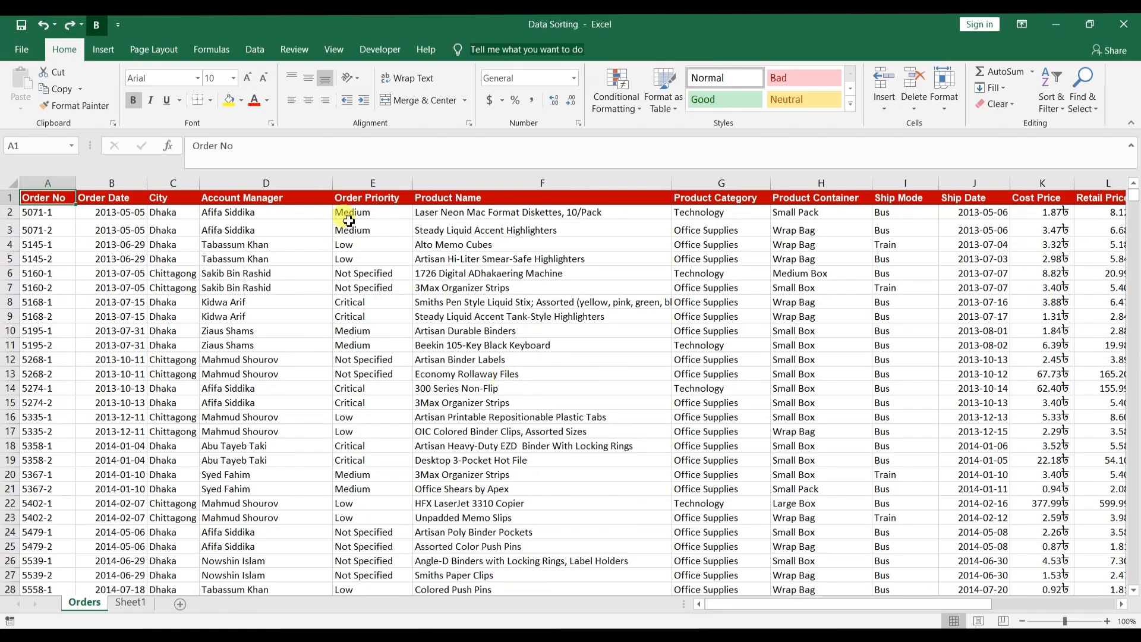
click(316, 199)
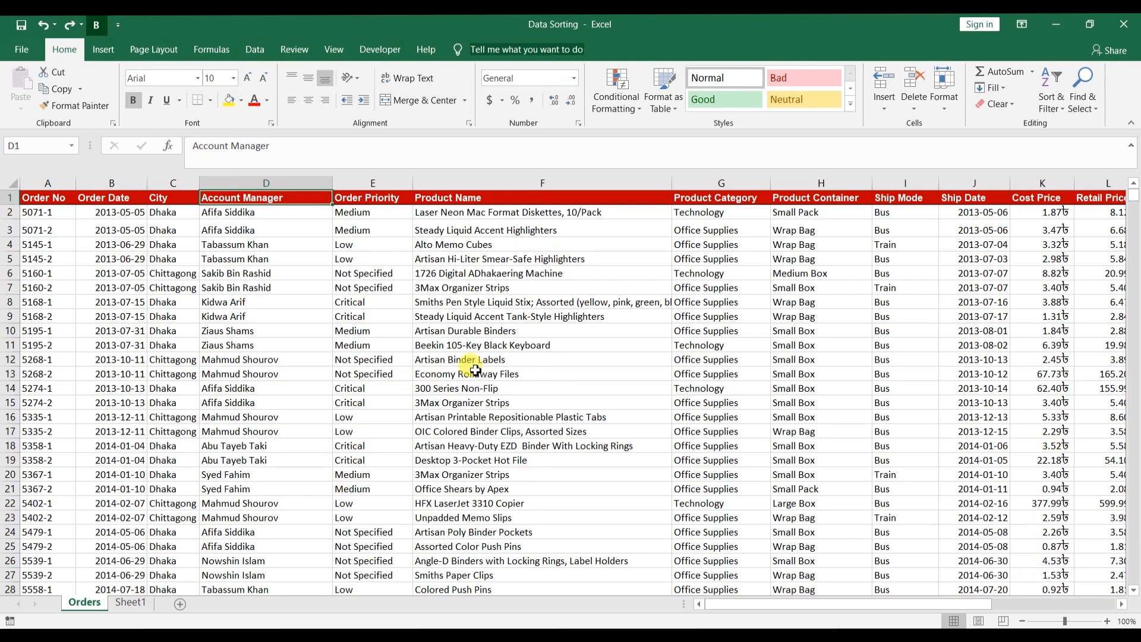
click(502, 302)
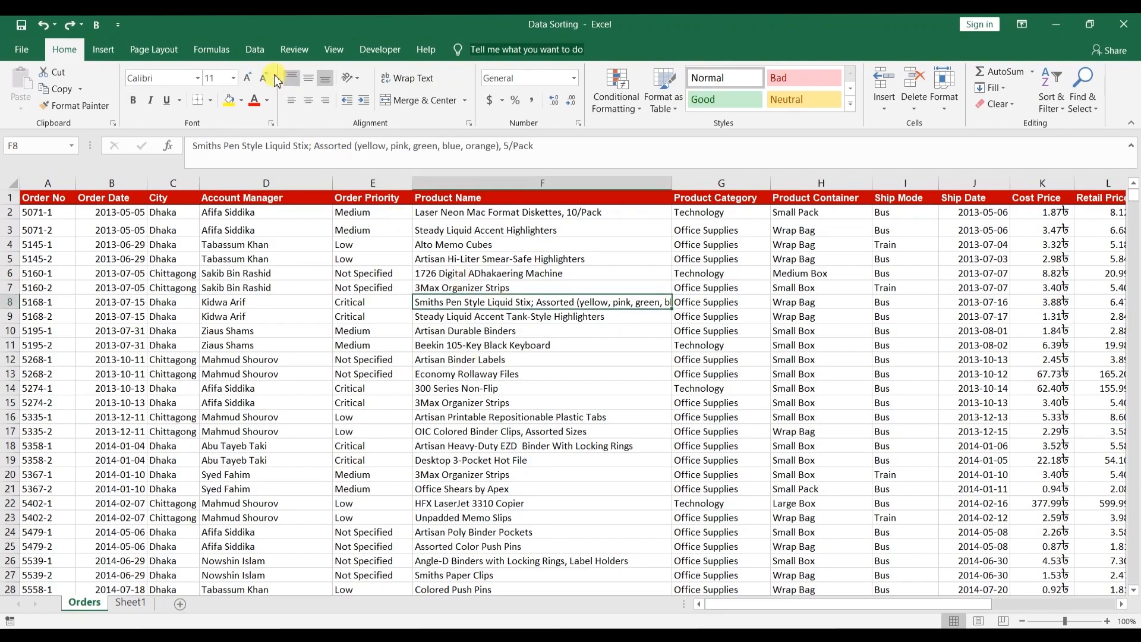
click(254, 50)
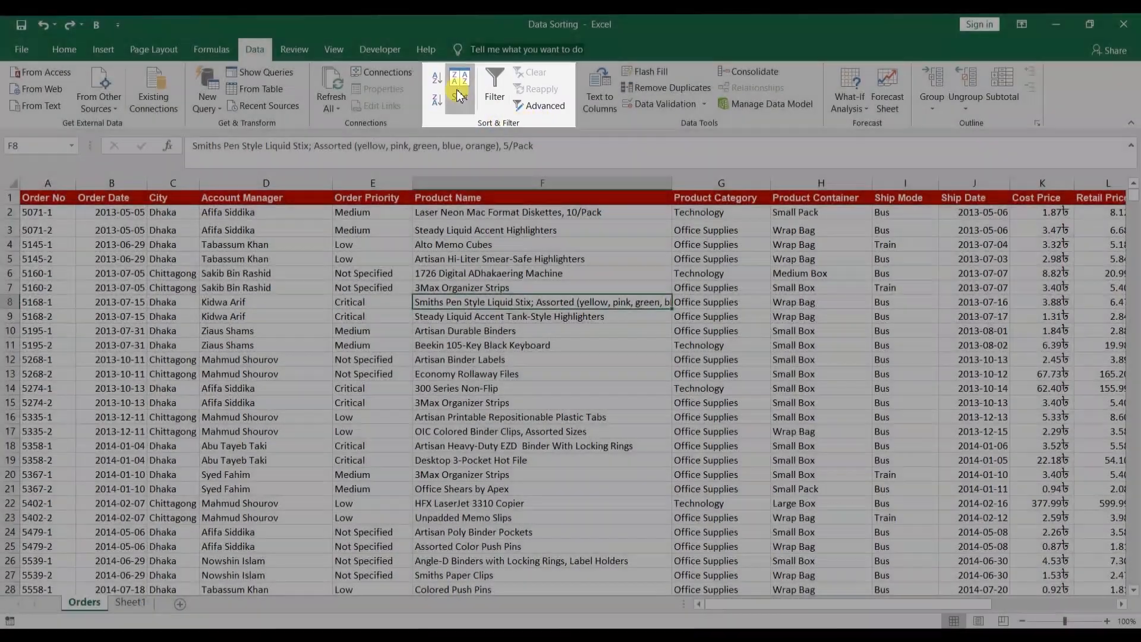
Step: Sort the table by Account Manager, A to Z, with 'My data has headers' kept on
click(458, 96)
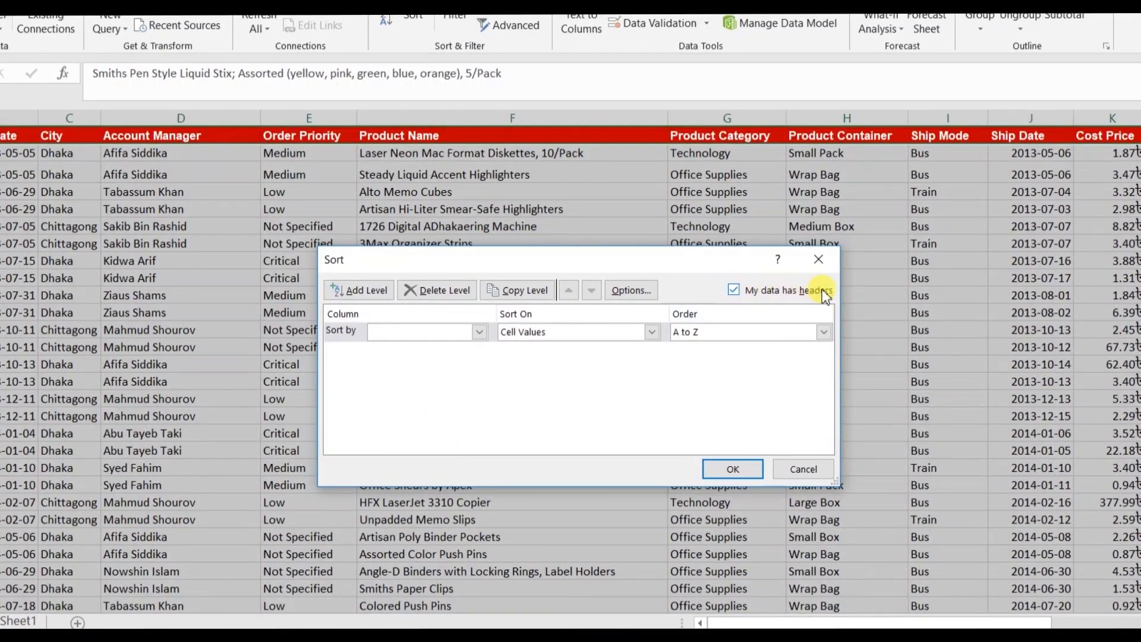
click(734, 290)
click(734, 291)
click(735, 290)
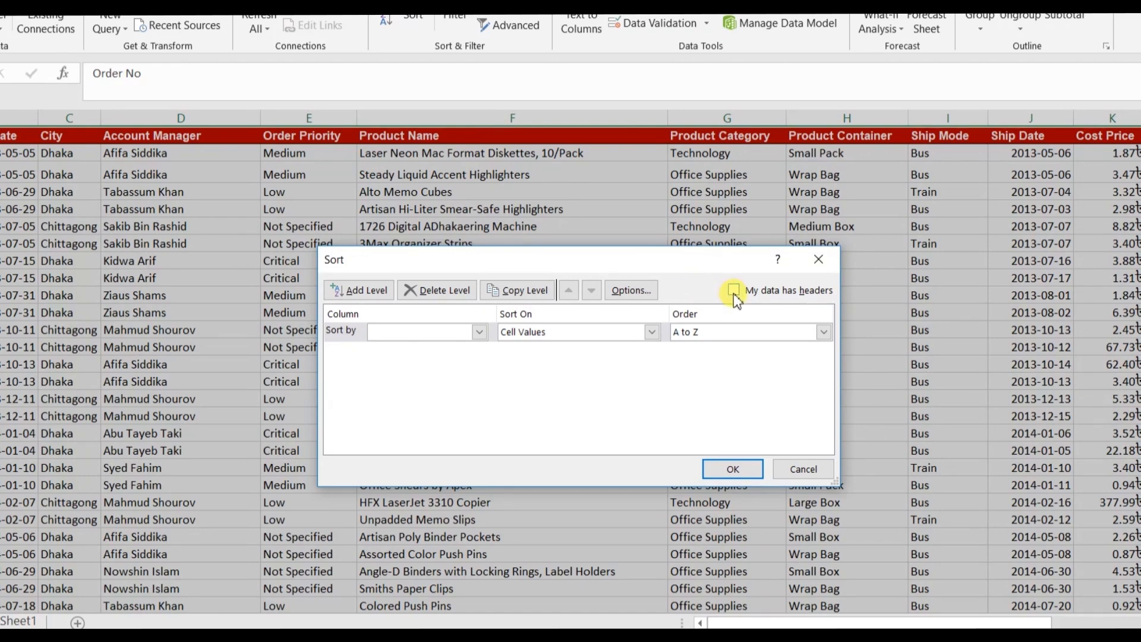
click(735, 291)
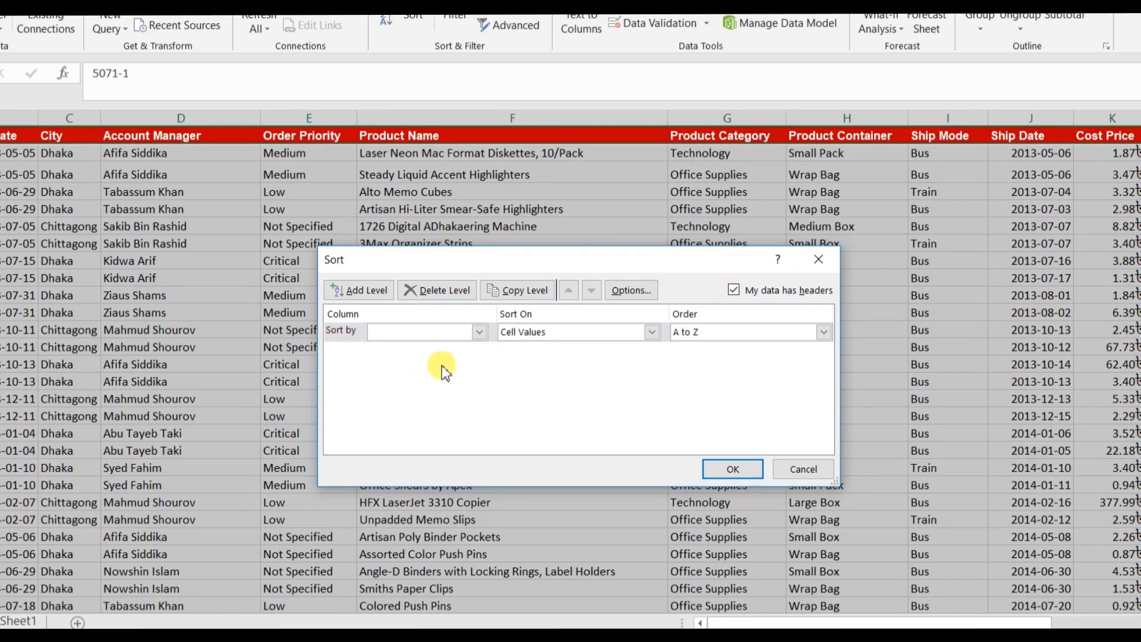
click(479, 333)
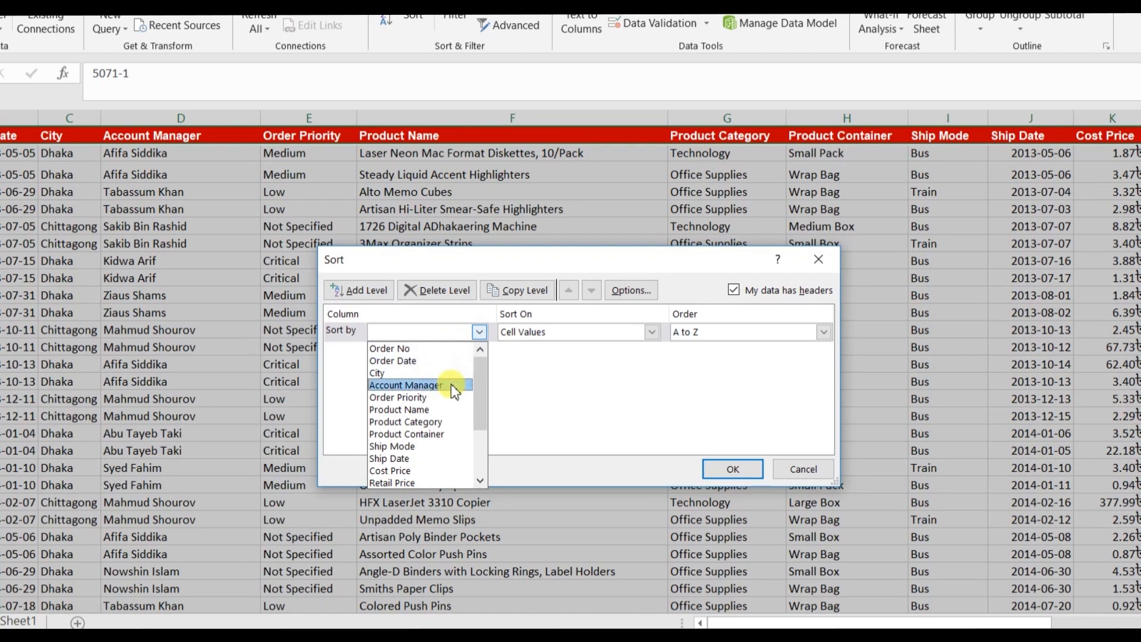
click(416, 385)
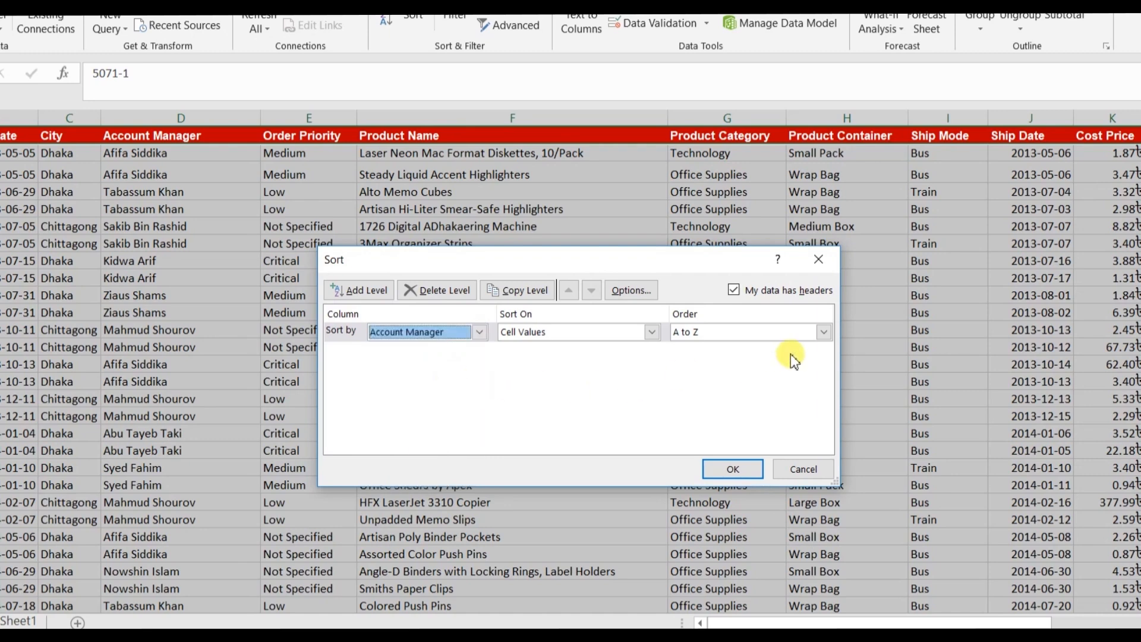
click(767, 328)
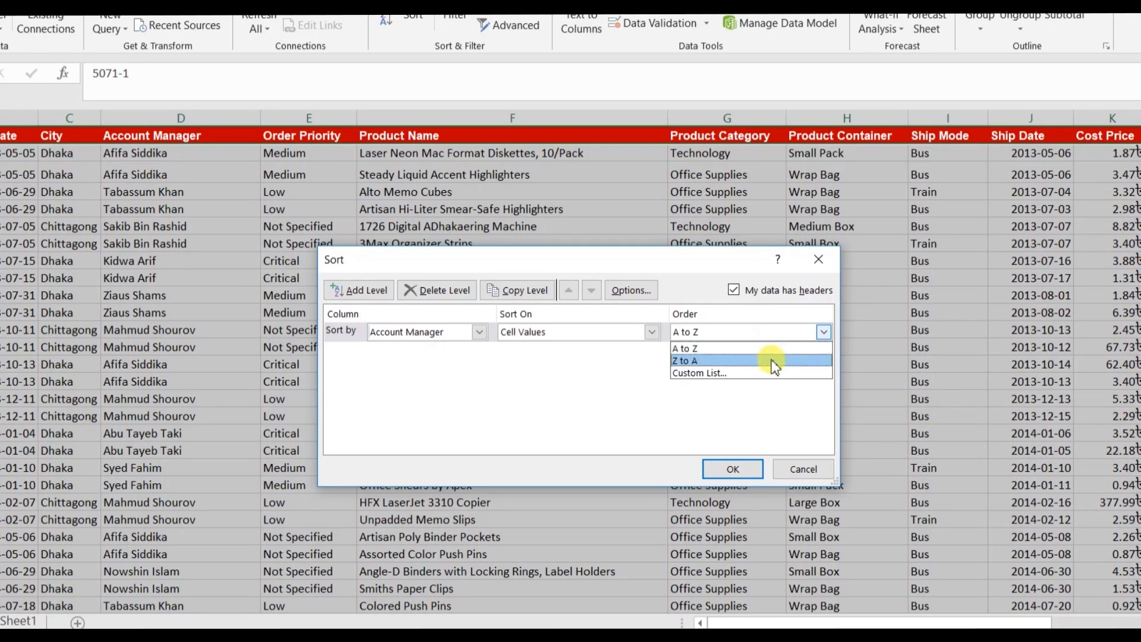
click(772, 355)
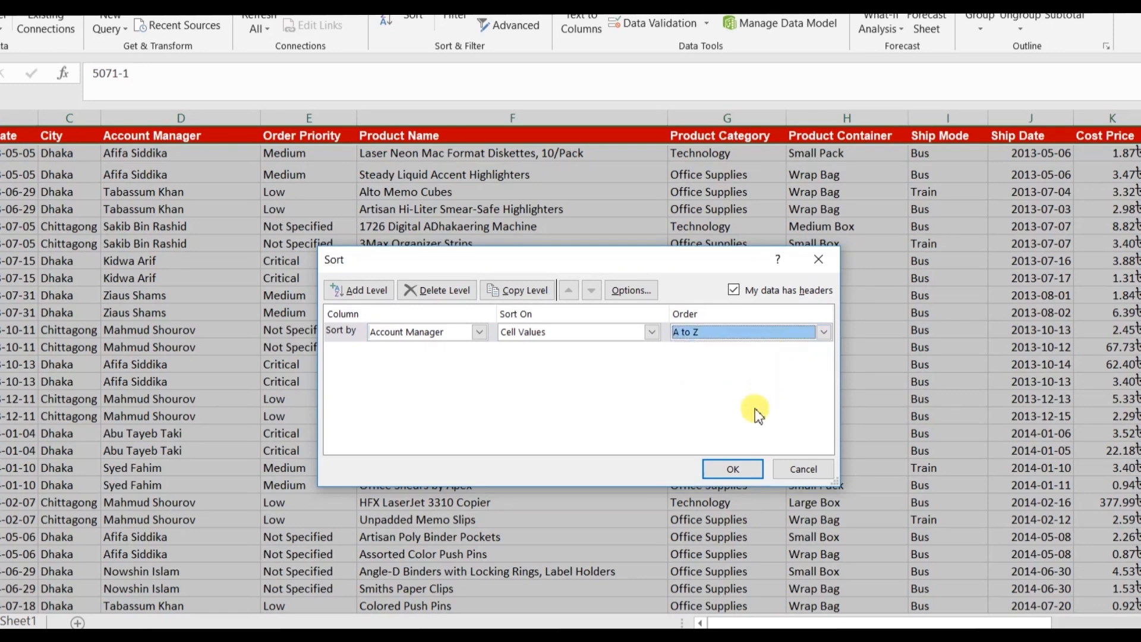
click(733, 467)
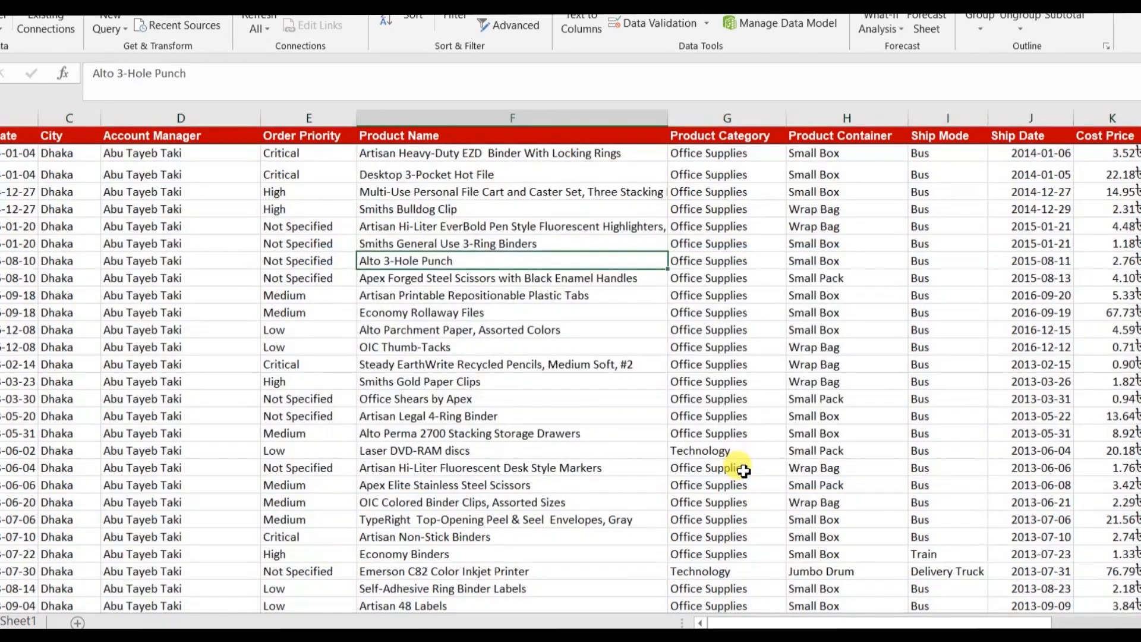
Step: Page through the sorted rows to check manager grouping, then return to the top
click(220, 154)
key(Page_Down)
key(Page_Down)
key(Page_Down)
key(Page_Down)
key(Page_Down)
key(Page_Down)
key(Page_Down)
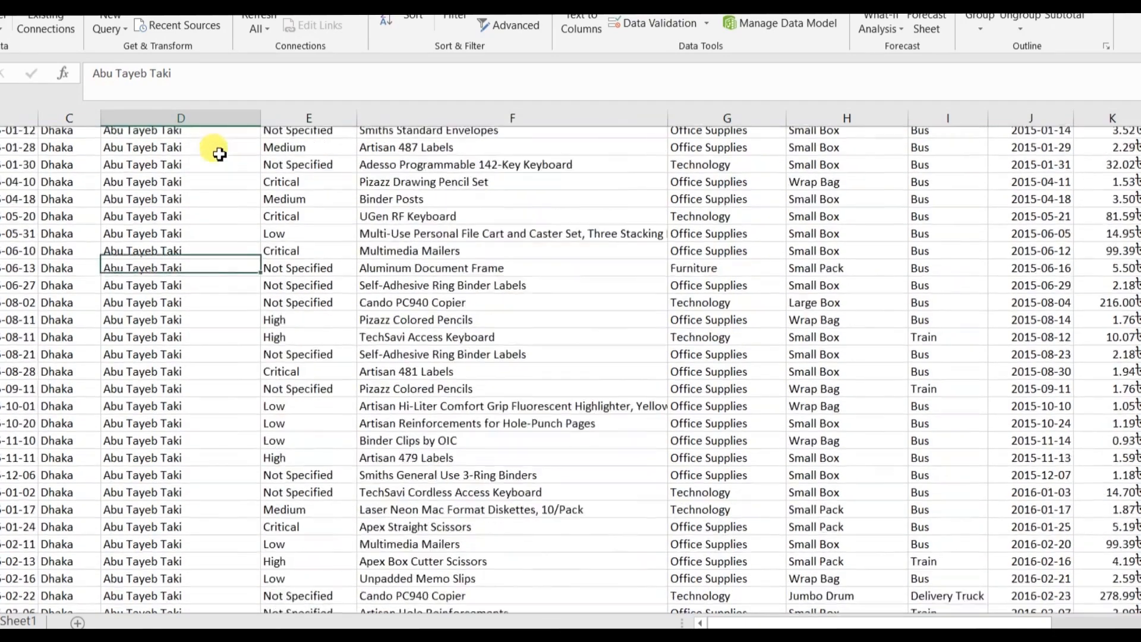
key(Page_Down)
key(Page_Down)
key(Page_Down)
key(Page_Down)
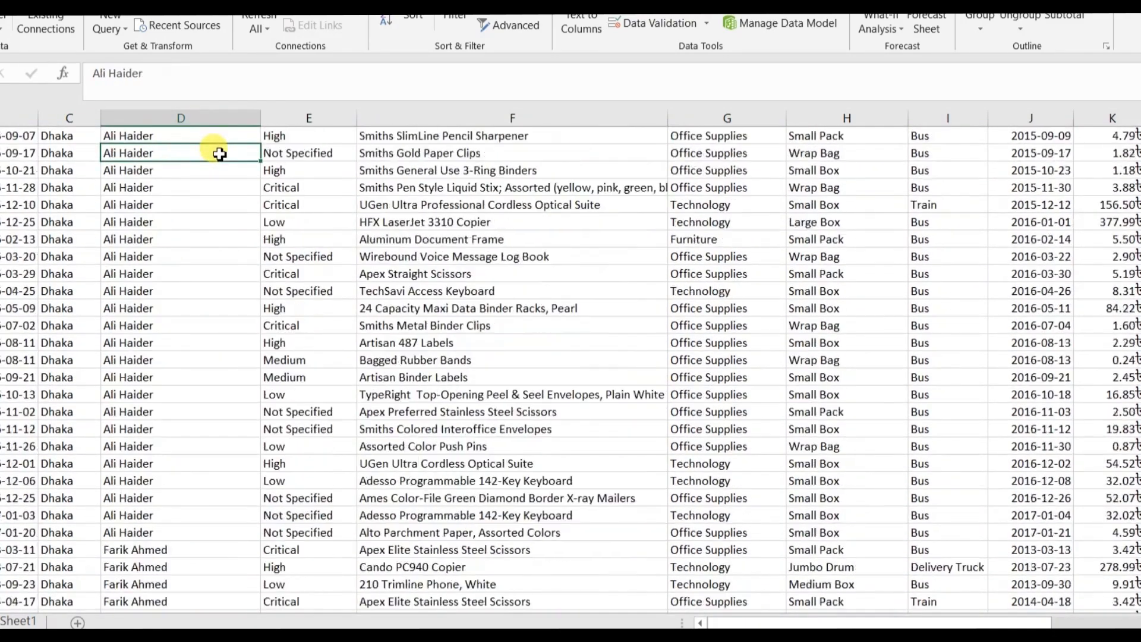
key(Page_Down)
key(Page_Down)
key(Page_Down)
key(Page_Down)
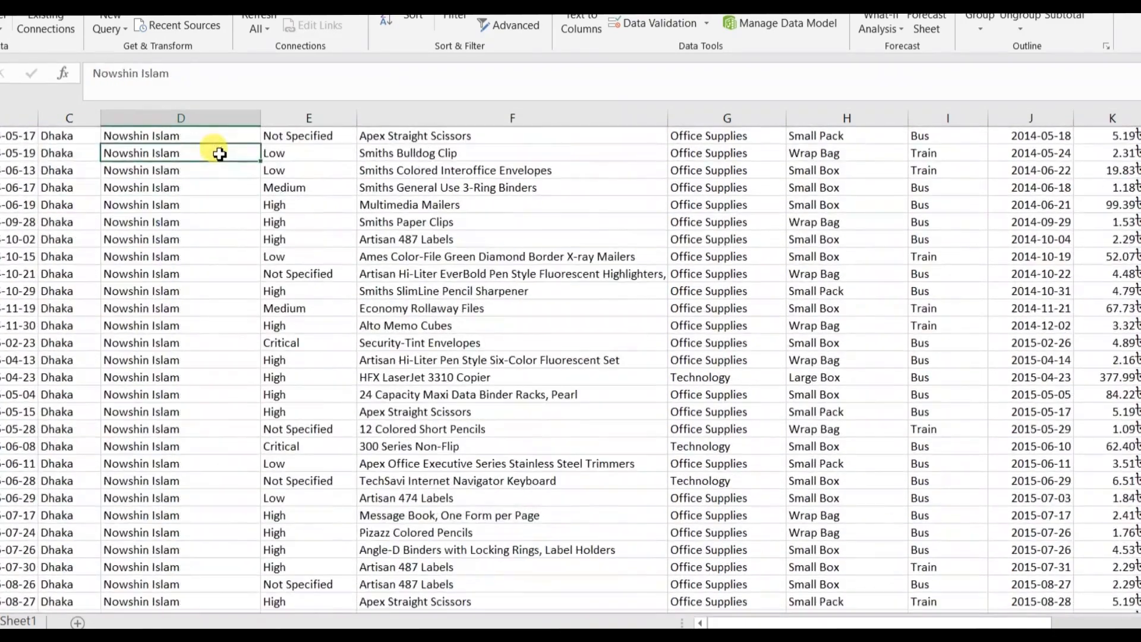
key(Page_Down)
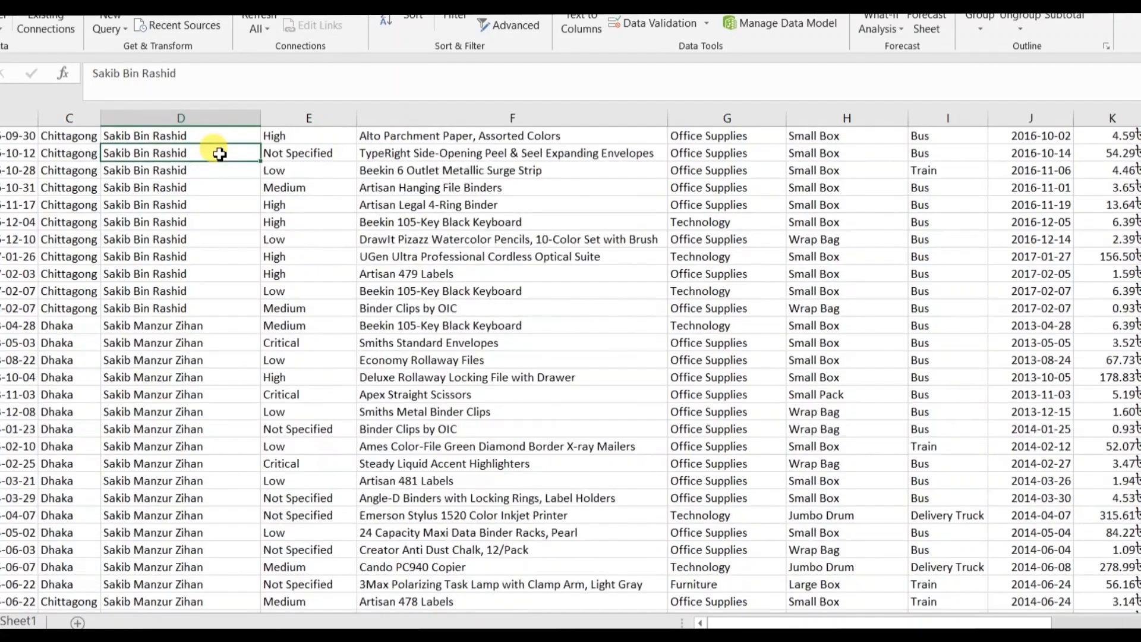
key(ctrl+Home)
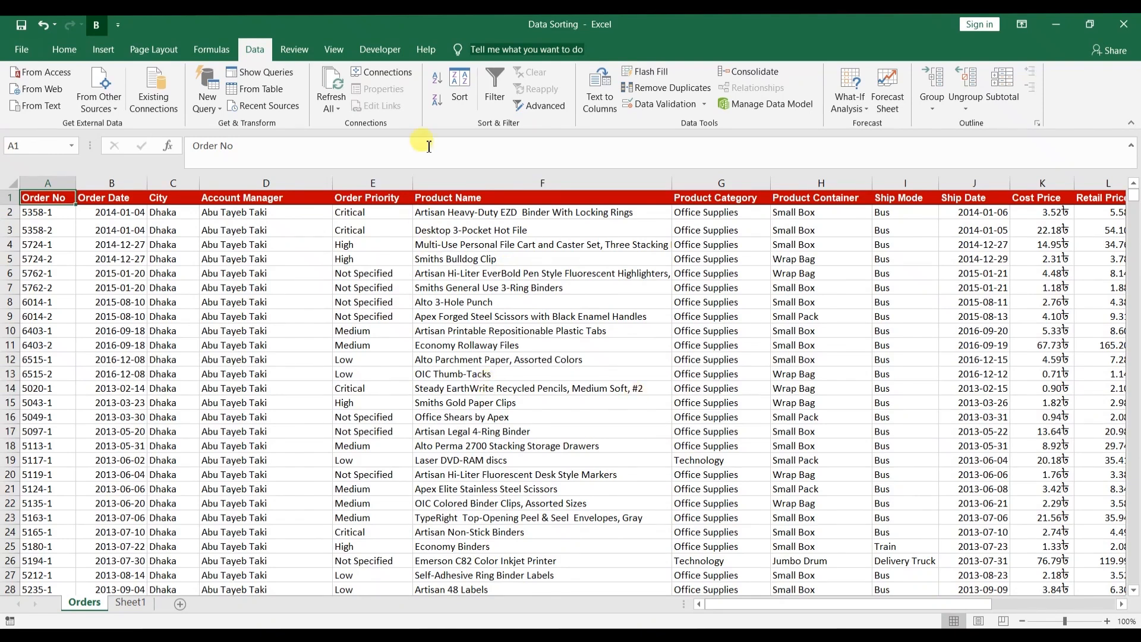
Step: Add a second sort level, Then by Order Priority, and apply the sort
click(456, 95)
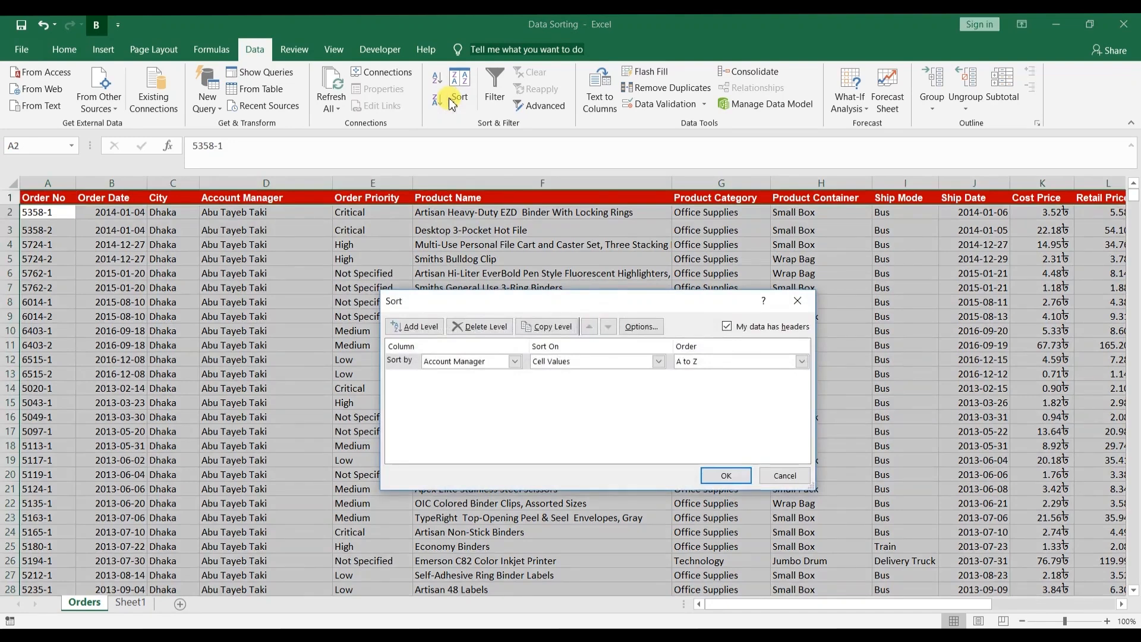
click(439, 329)
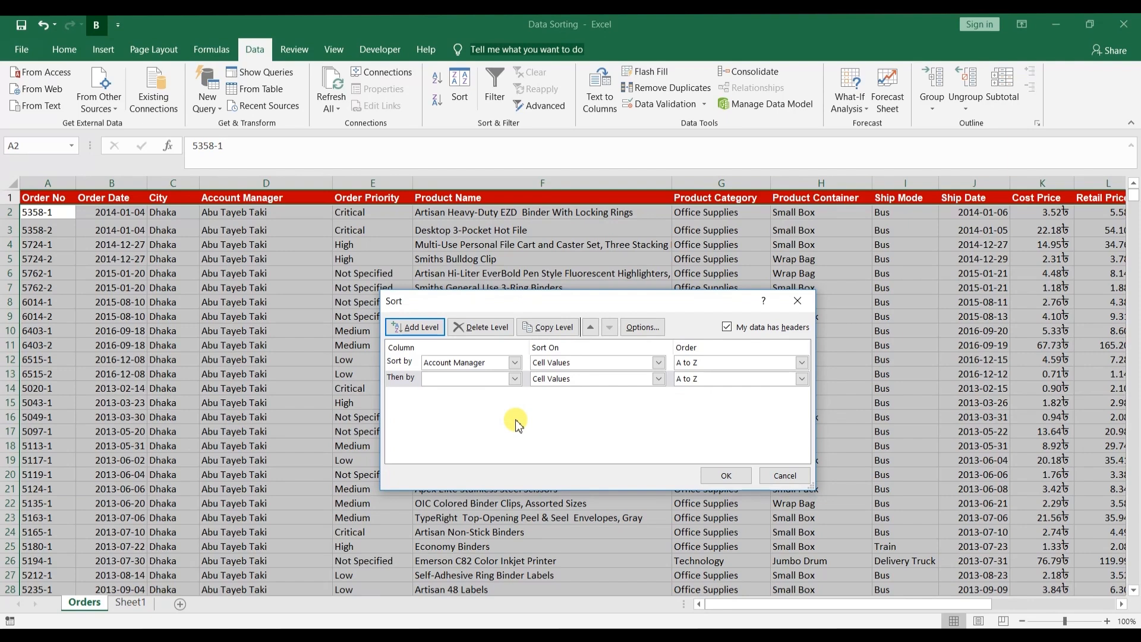
click(515, 379)
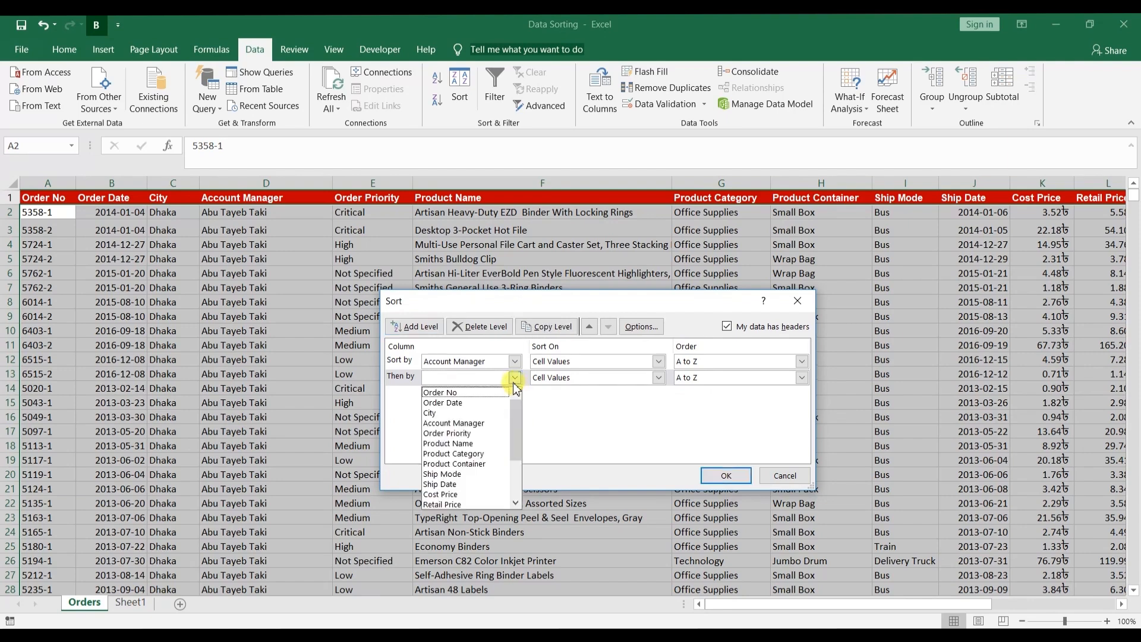
click(500, 434)
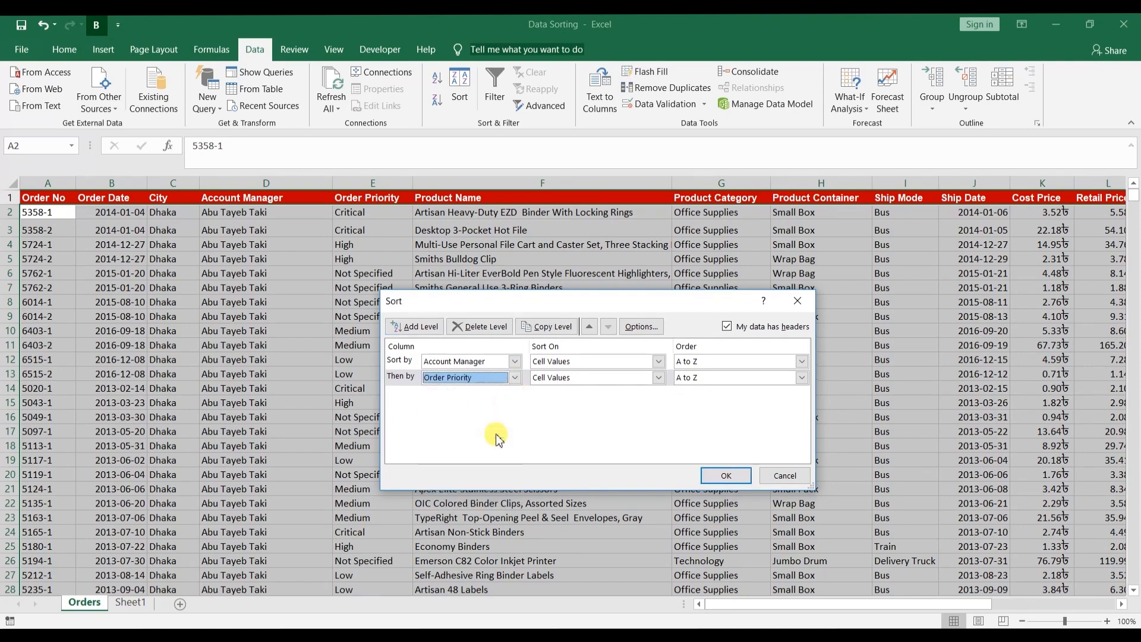
click(730, 477)
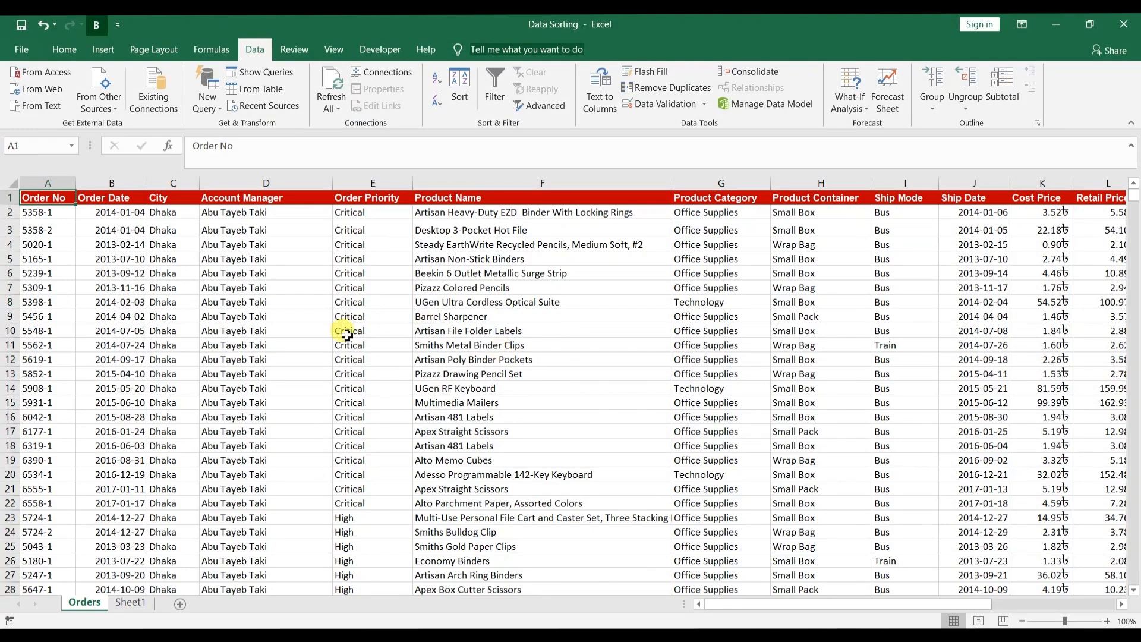
Step: Check the Account Manager and Order Priority values down the table, then return to the top
click(298, 211)
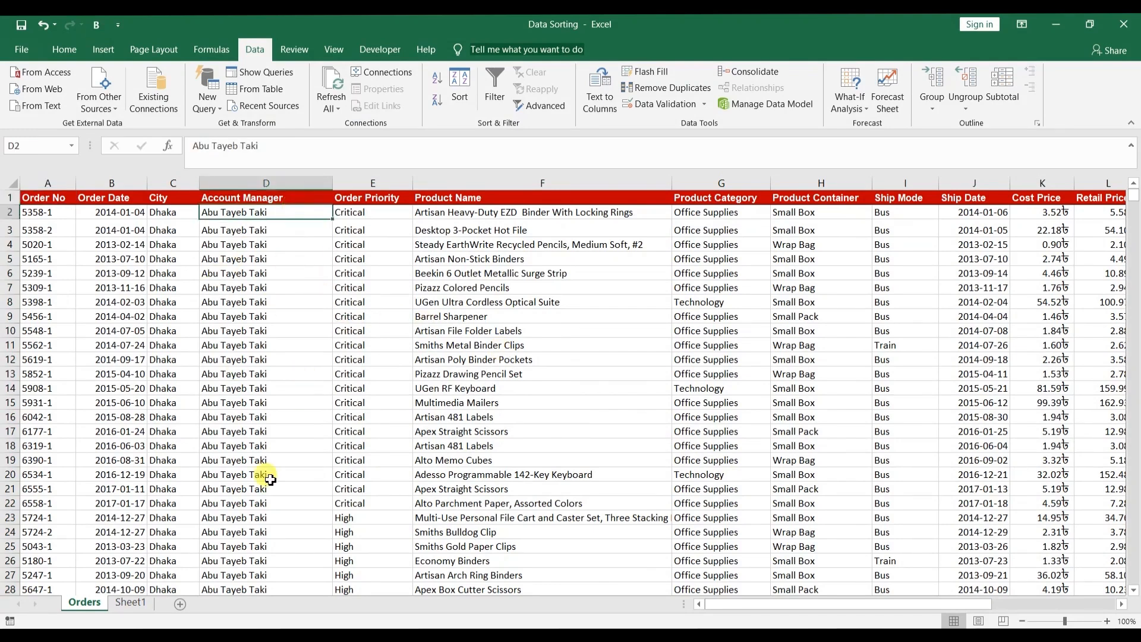
click(386, 210)
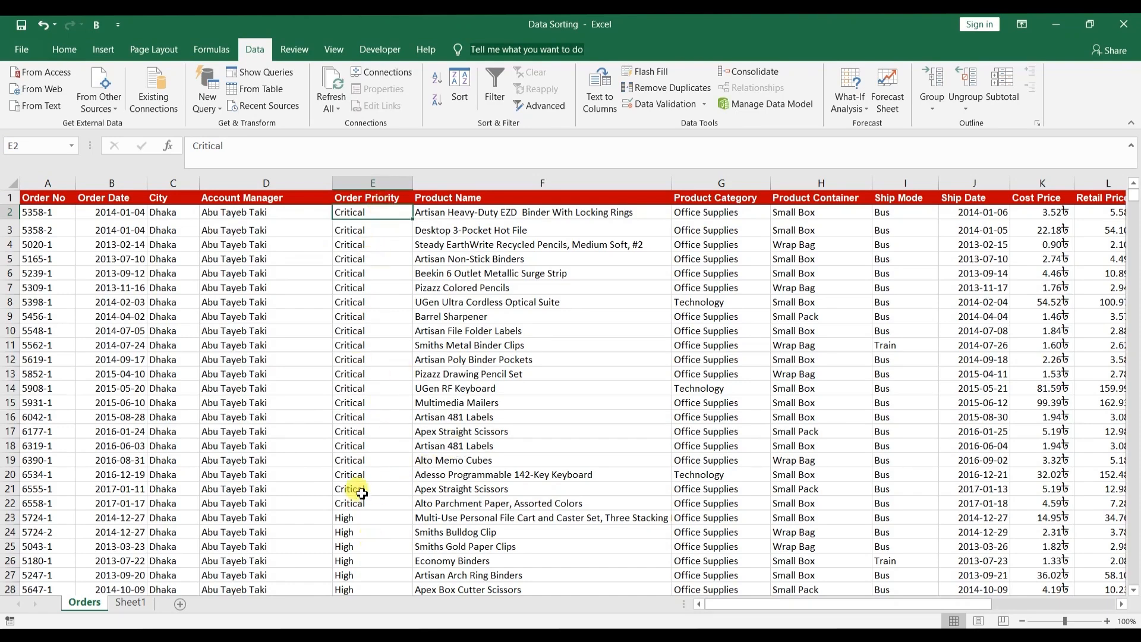
scroll(360, 488, down, 4)
scroll(359, 410, down, 7)
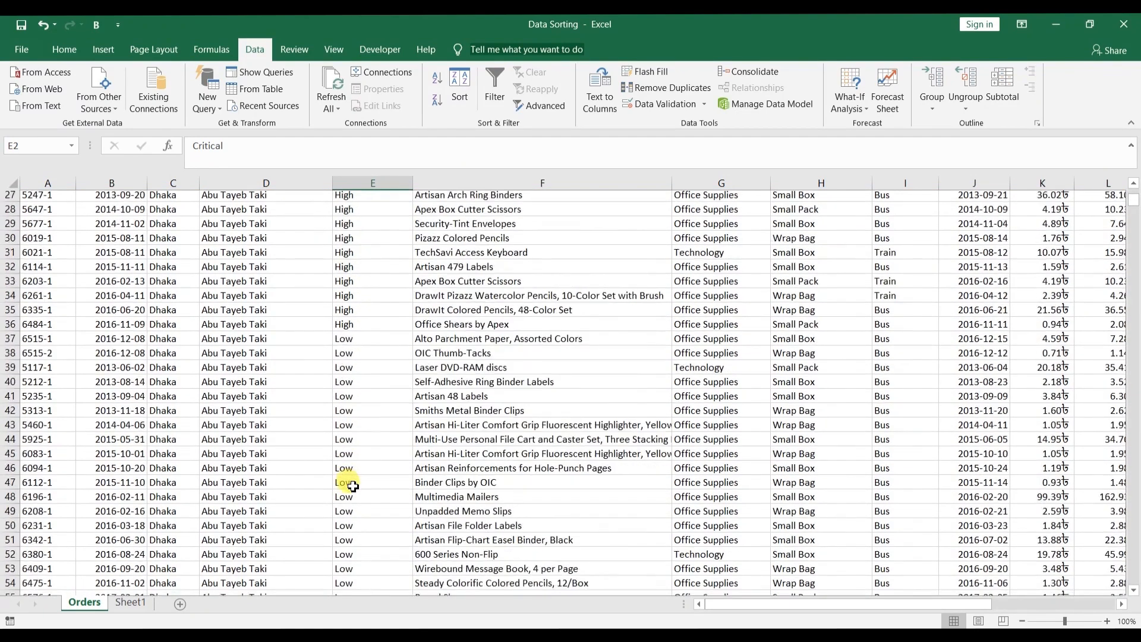
scroll(356, 434, down, 3)
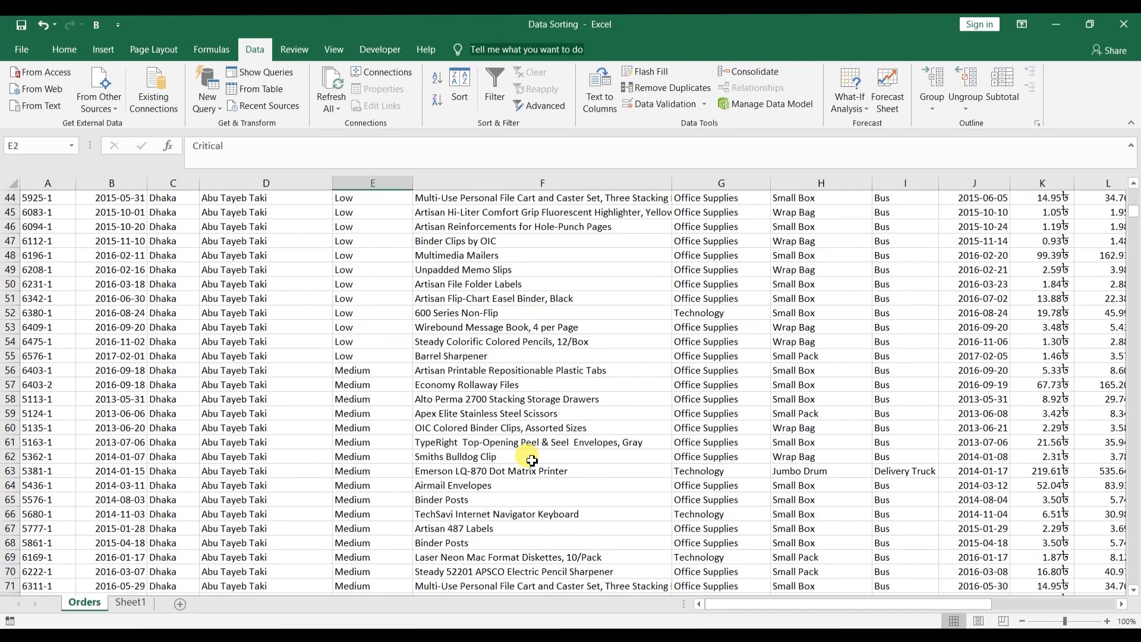
key(ctrl+Home)
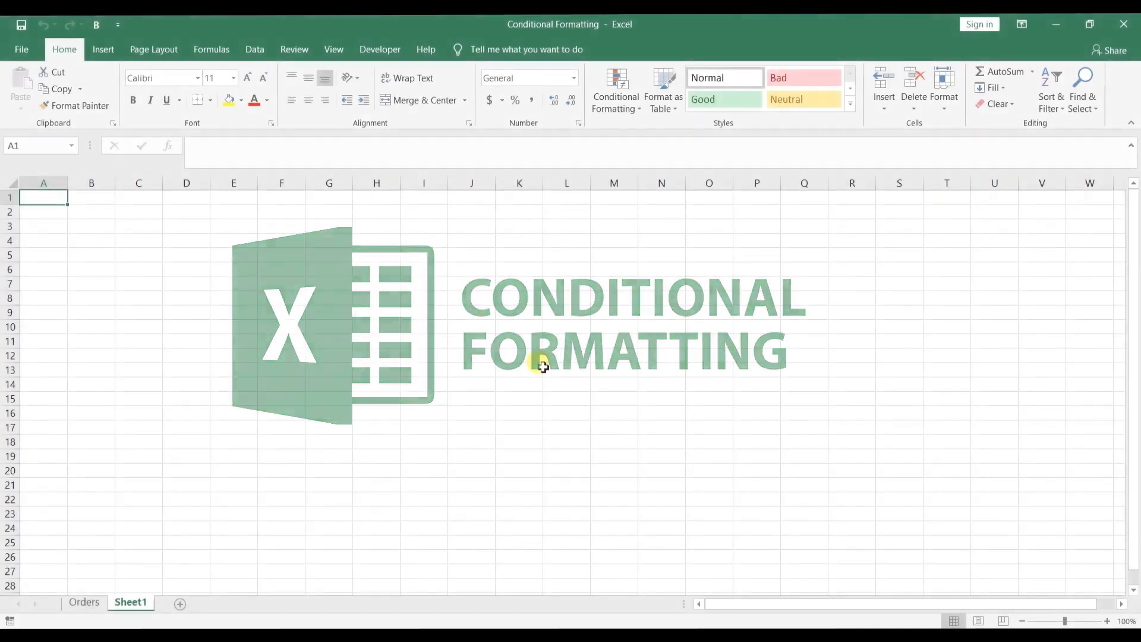
Step: Select the entire Total column (S) on the Orders sheet and show the Highlight Cells Rules options
click(85, 603)
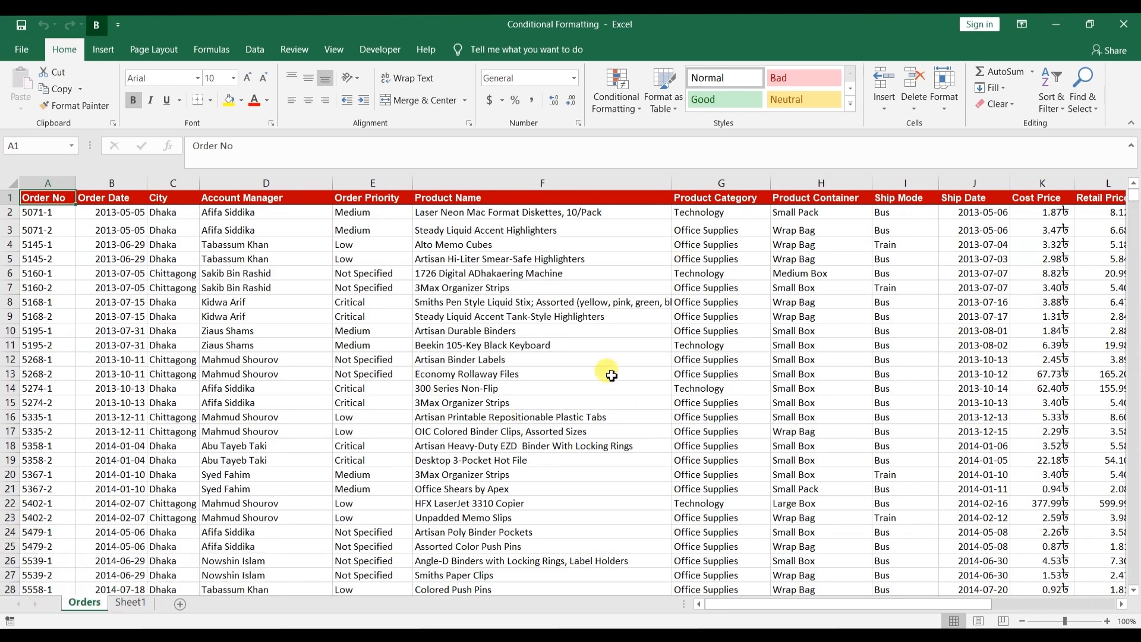
key(Right)
key(Right)
key(Right)
key(Right)
key(Right)
key(Right)
key(Right)
key(Right)
key(Right)
key(Right)
key(Right)
key(Right)
key(Right)
key(Right)
key(Right)
key(Right)
key(Right)
key(Right)
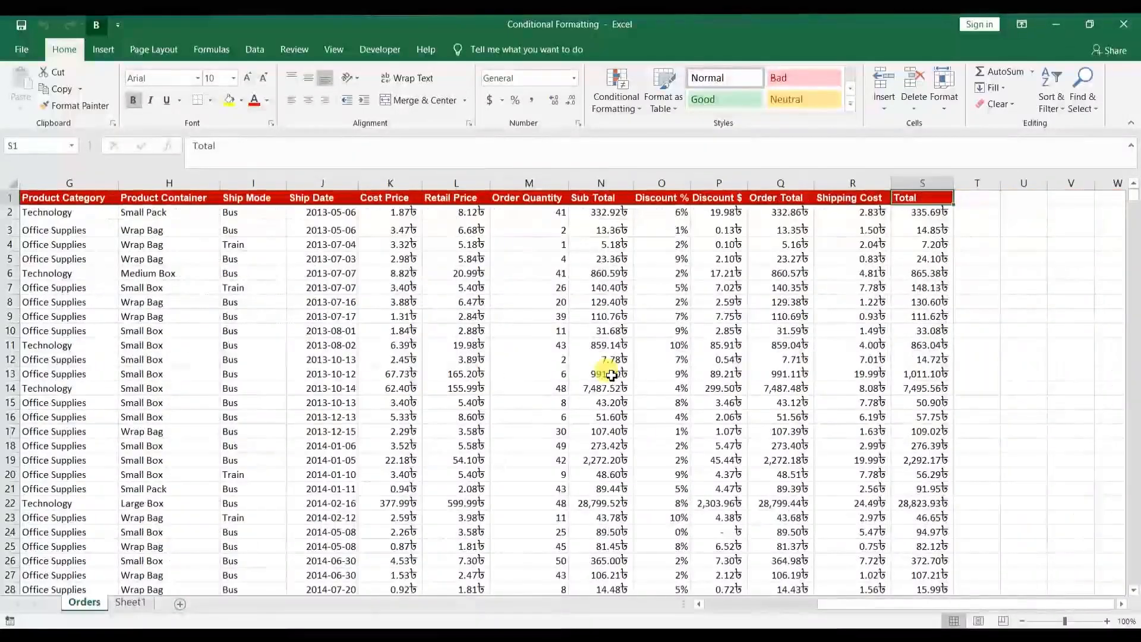
click(931, 183)
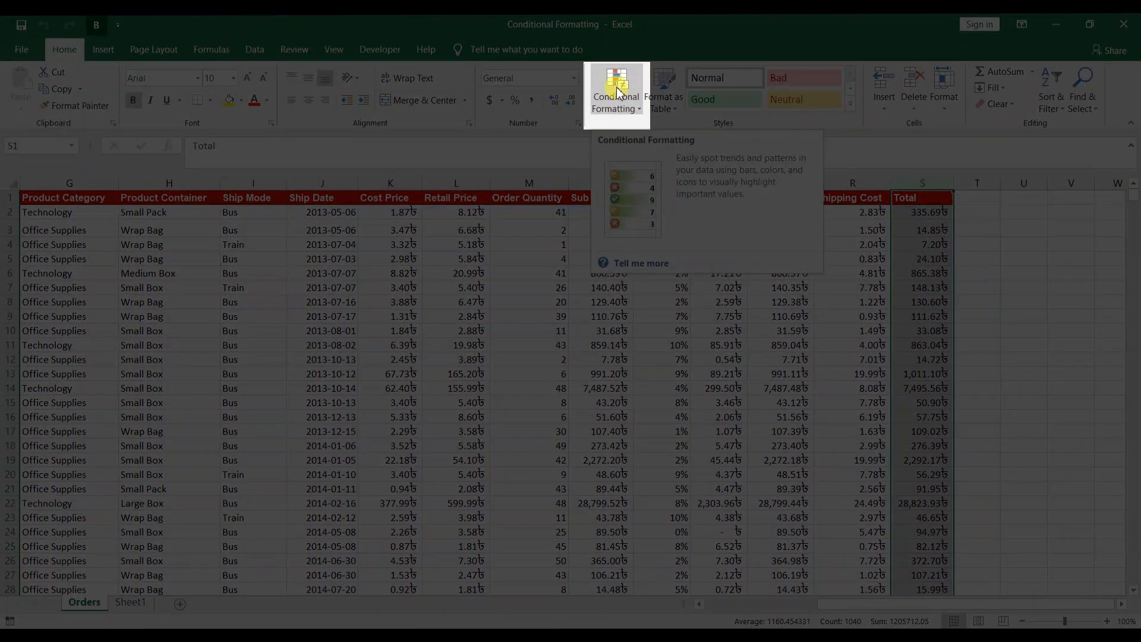
click(615, 87)
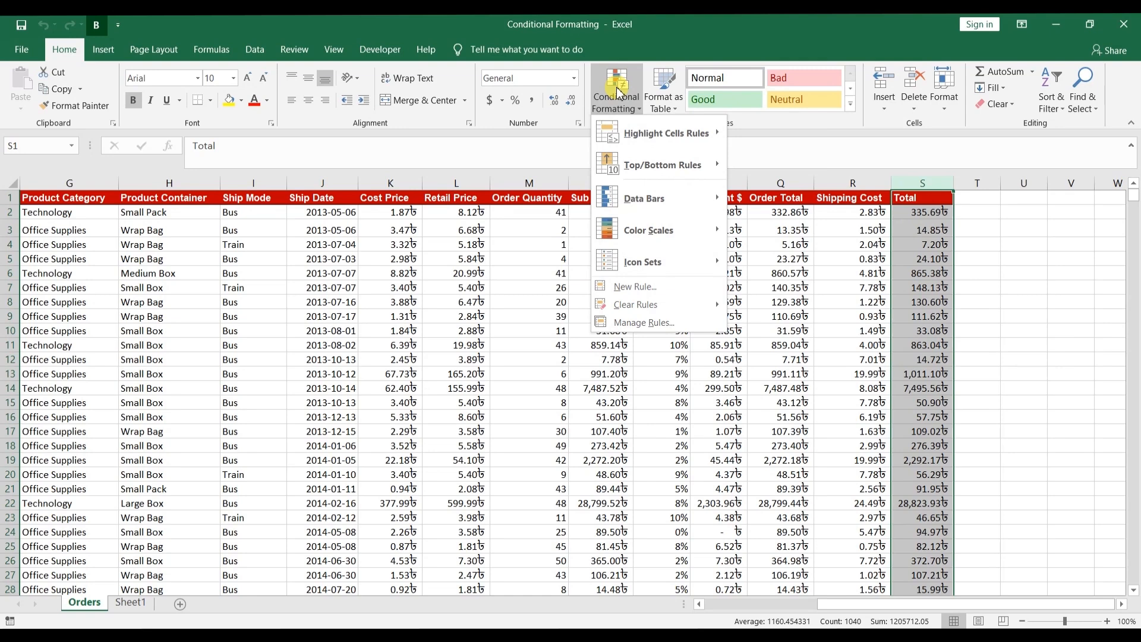
mouse_move(618, 136)
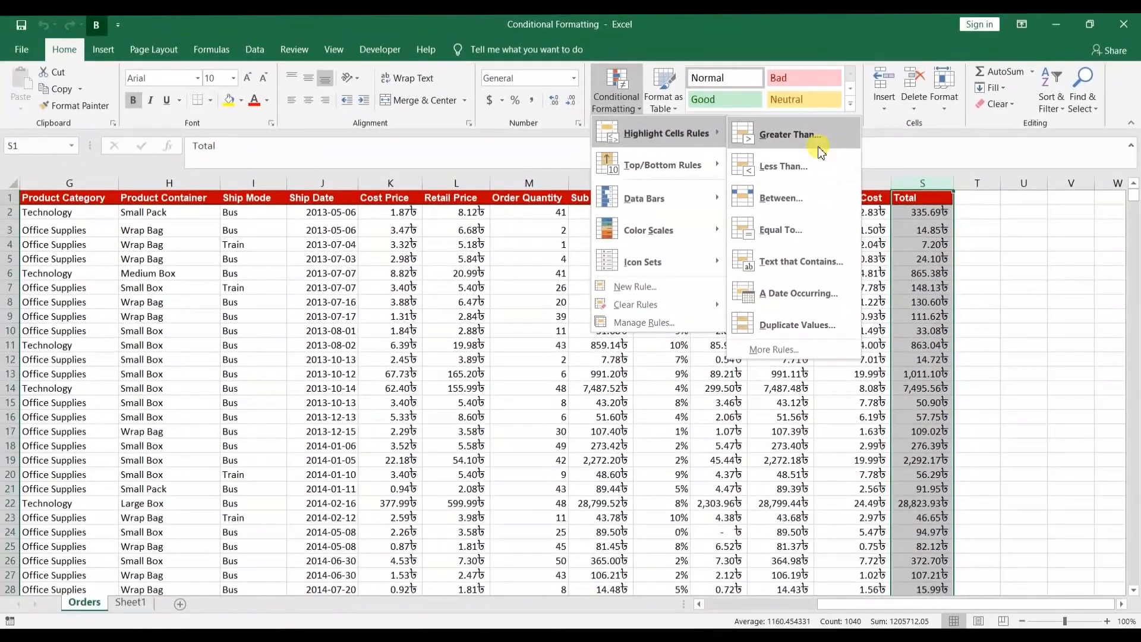
Step: Highlight Total values greater than 200 with Green Fill with Dark Green Text
click(819, 144)
key(BackSpace)
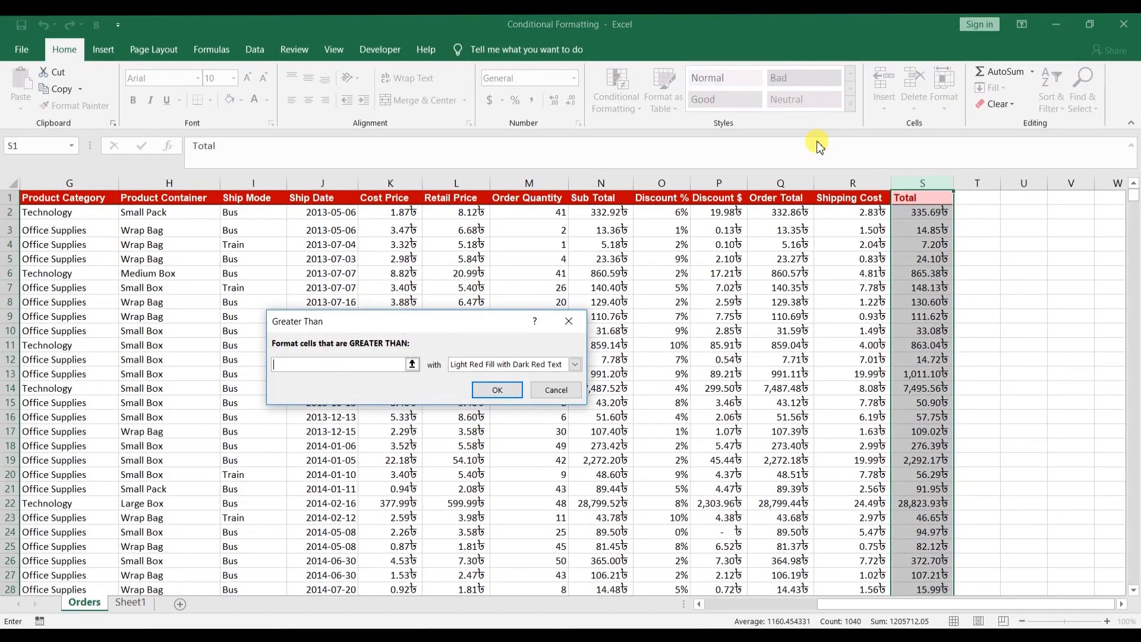
text(200)
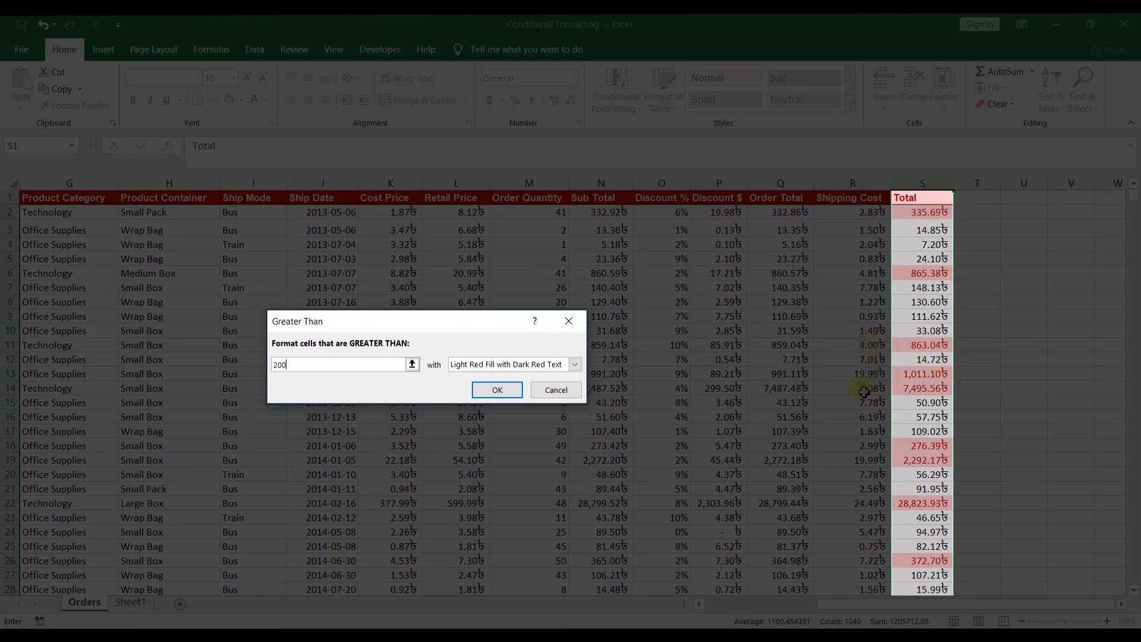
click(576, 365)
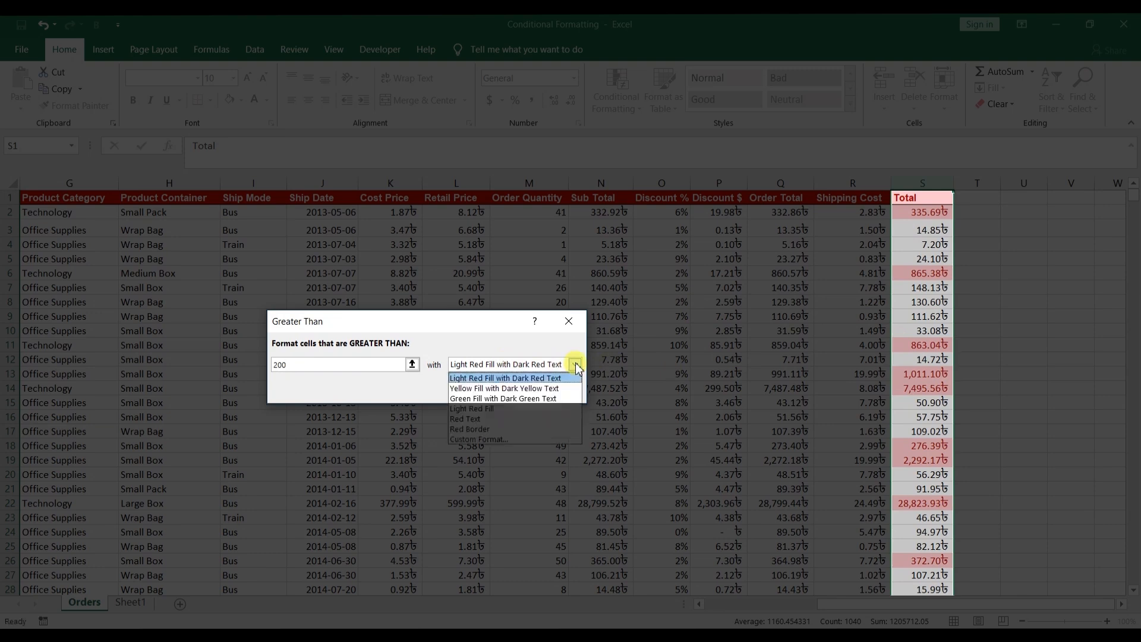
click(553, 399)
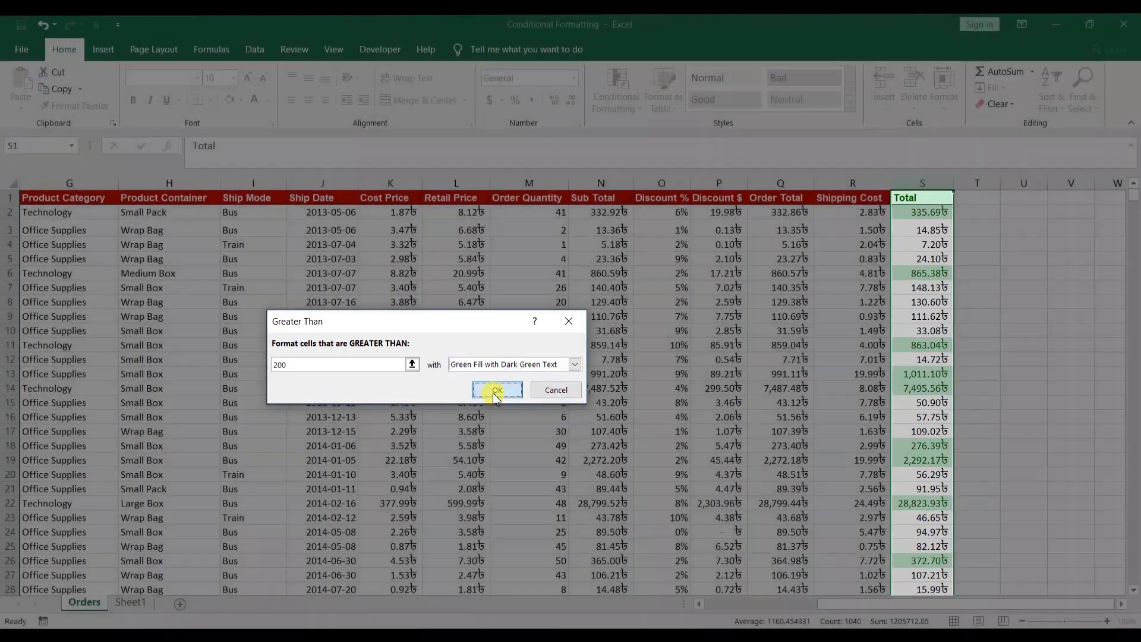
click(497, 390)
Step: Reselect column S and start a Less Than highlight rule
click(925, 200)
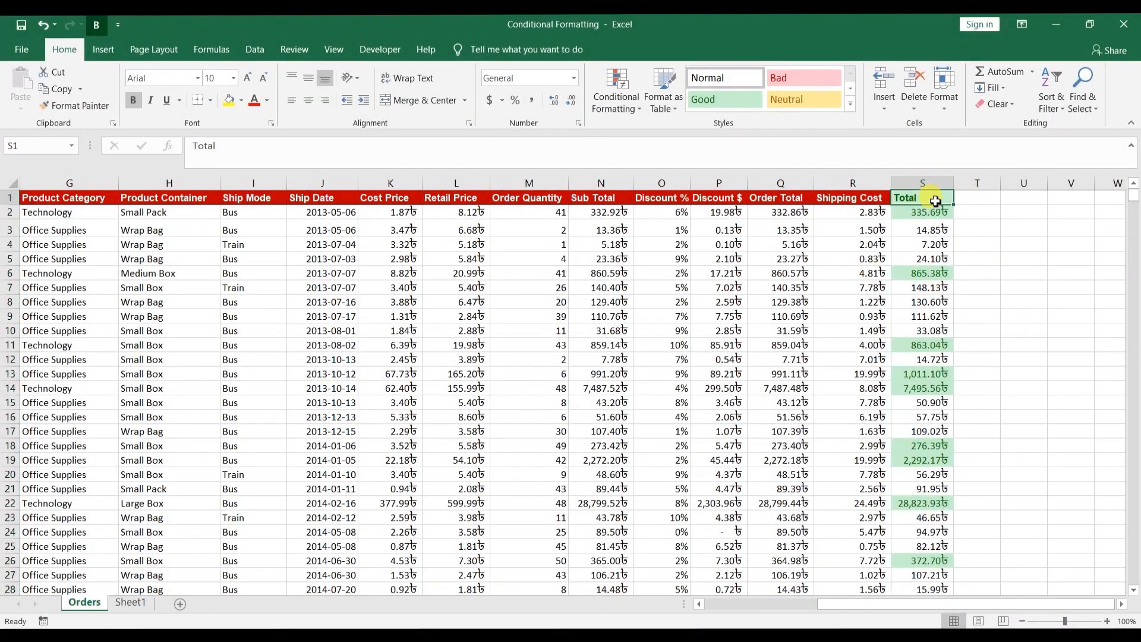
click(935, 186)
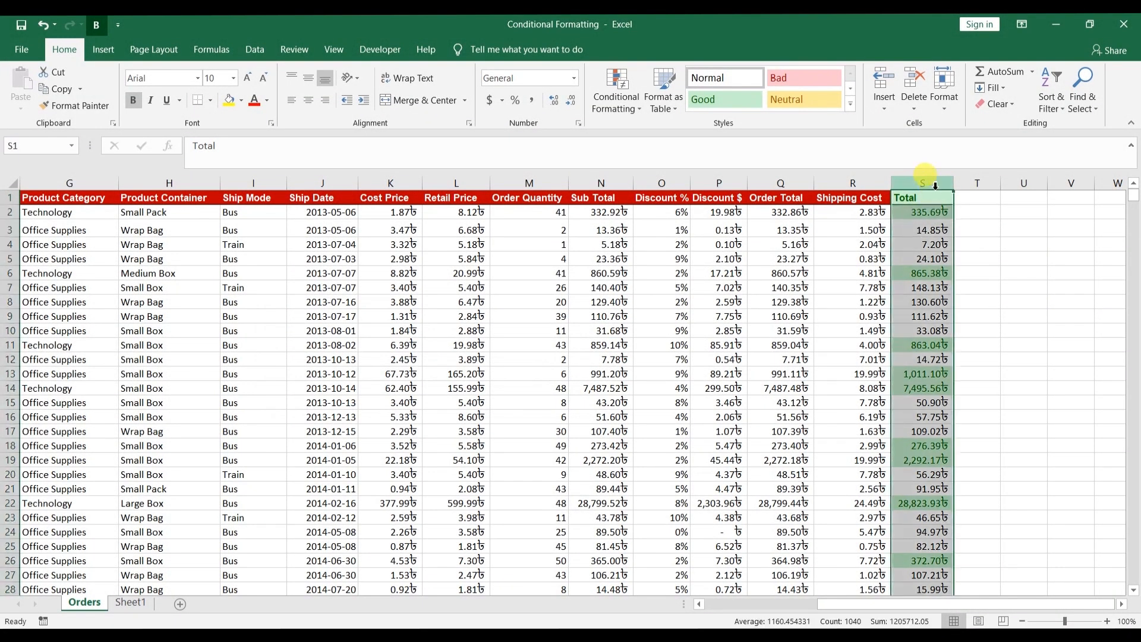
click(618, 104)
mouse_move(694, 146)
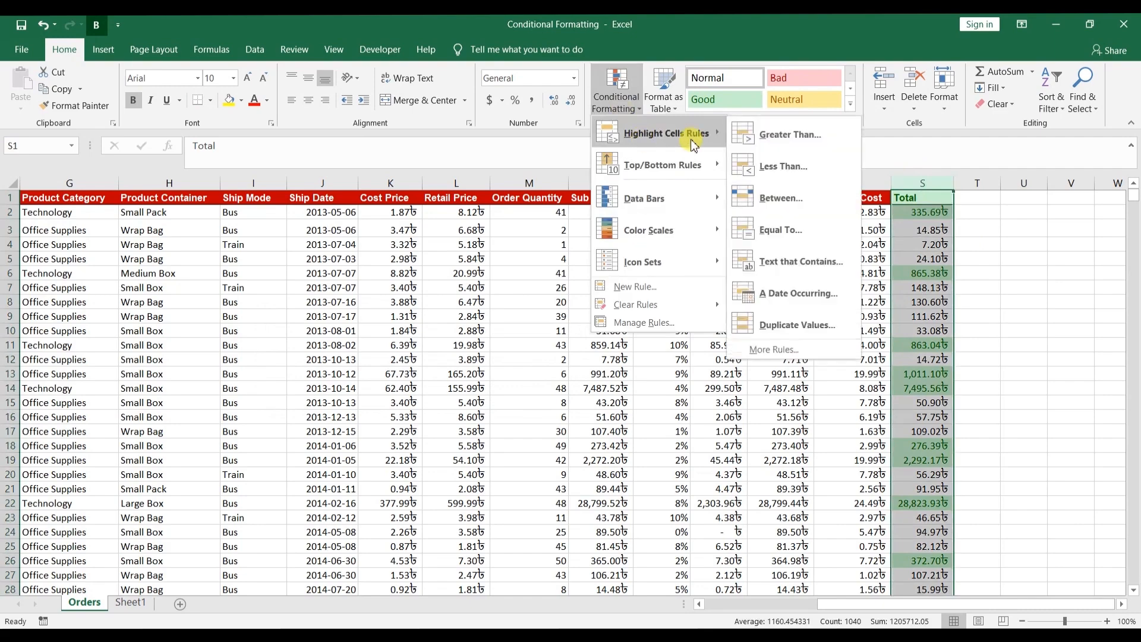
click(825, 170)
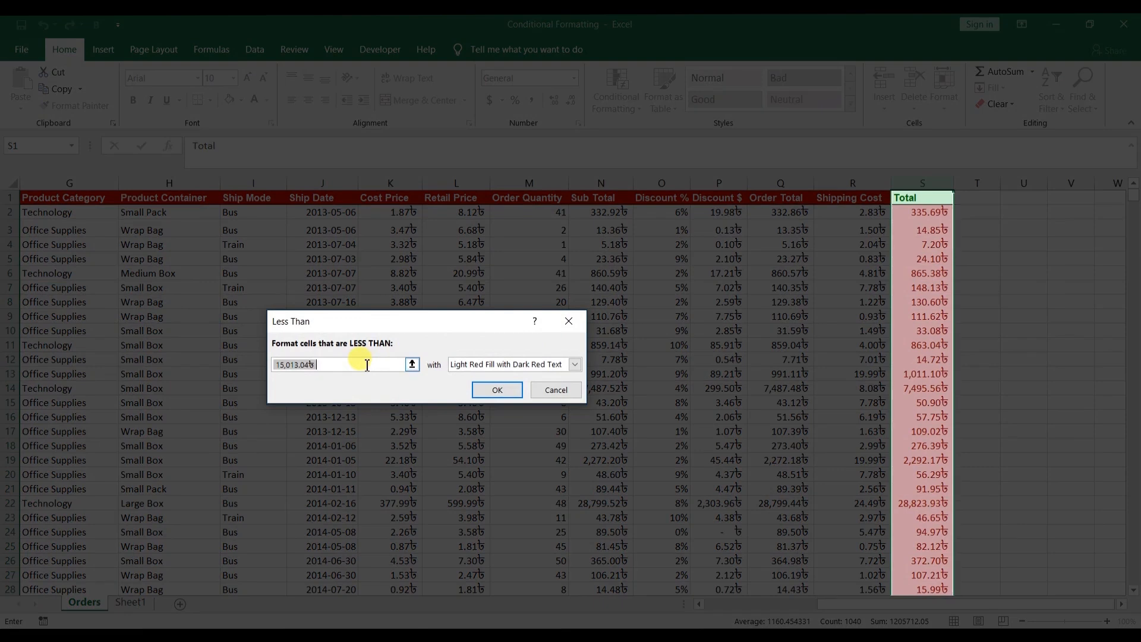
Step: Set the Less Than threshold to 40 with the default light red fill, then check the Total values
text(40)
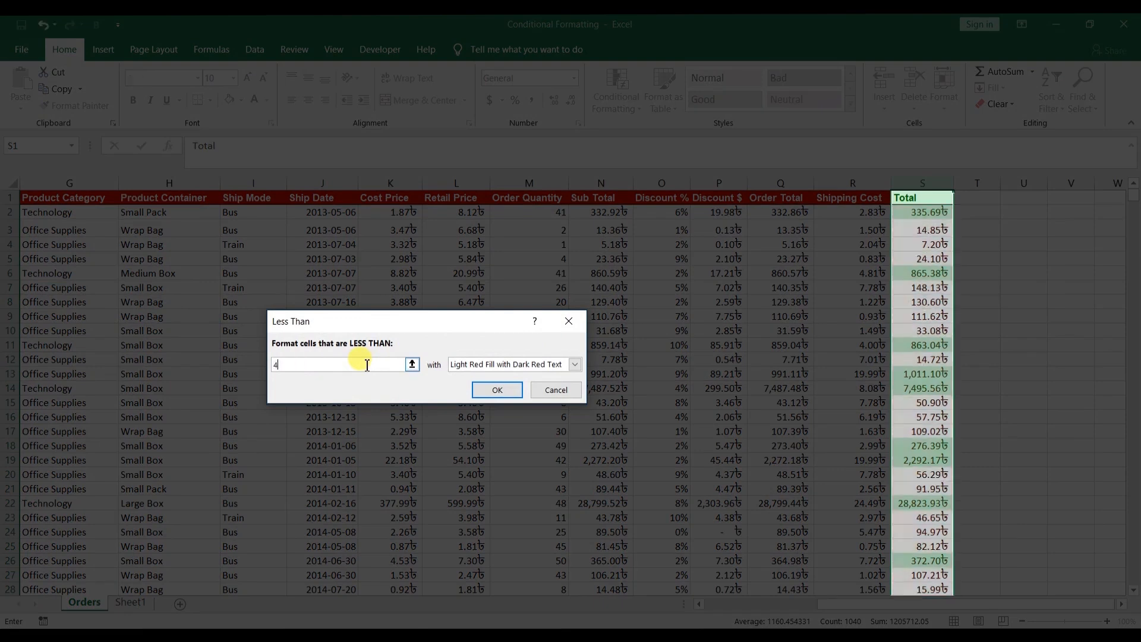
click(499, 390)
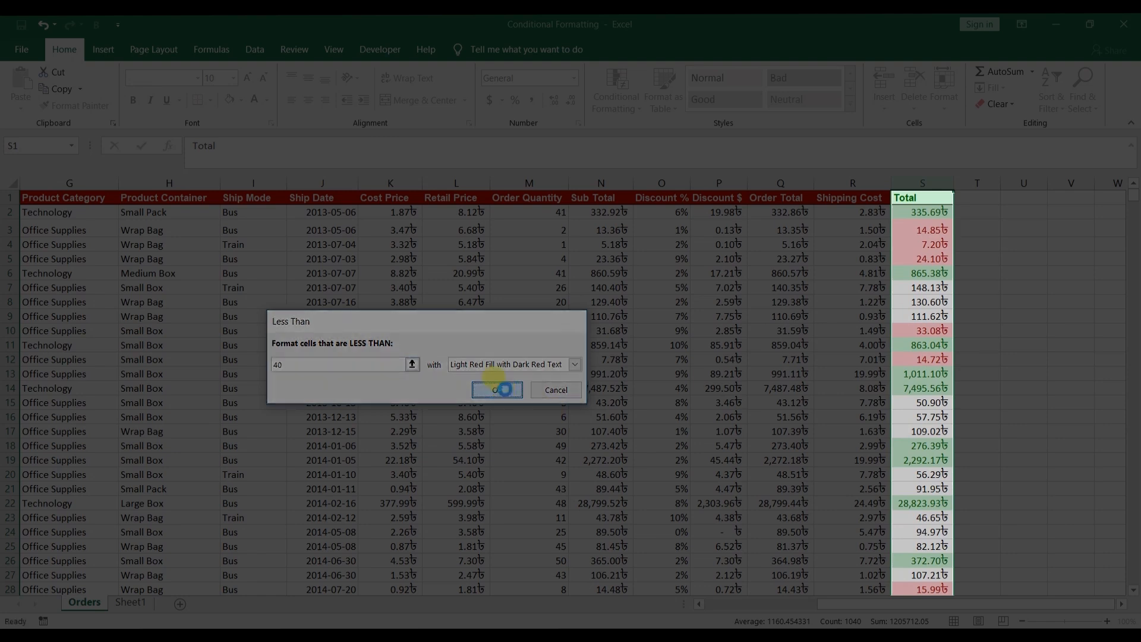
click(934, 215)
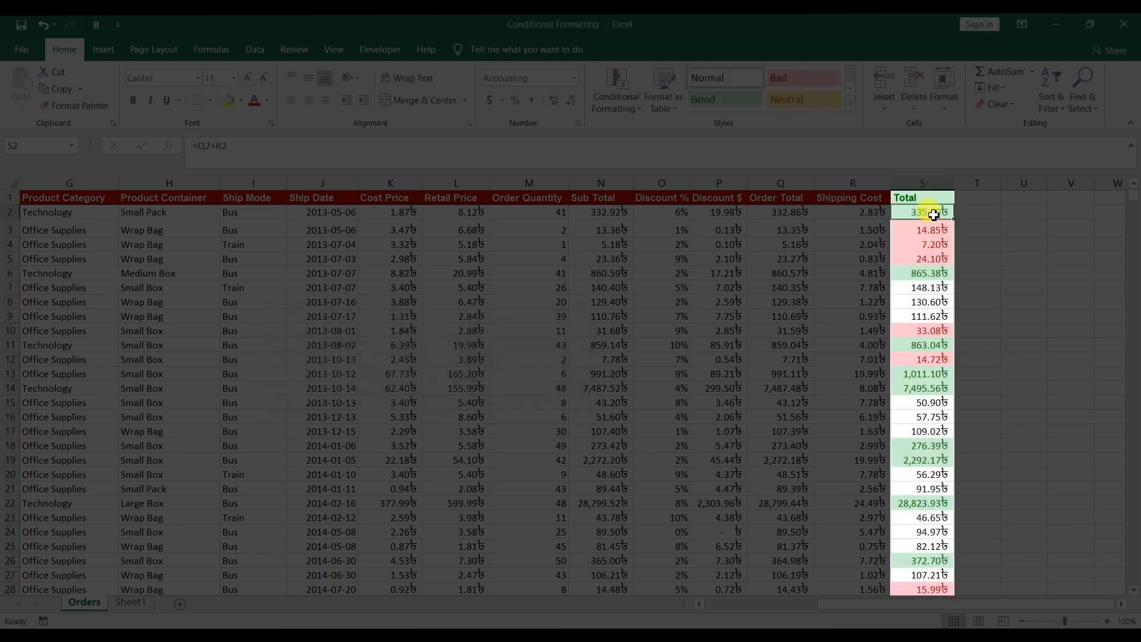
key(Down)
key(Down)
key(Down)
key(Down)
key(Down)
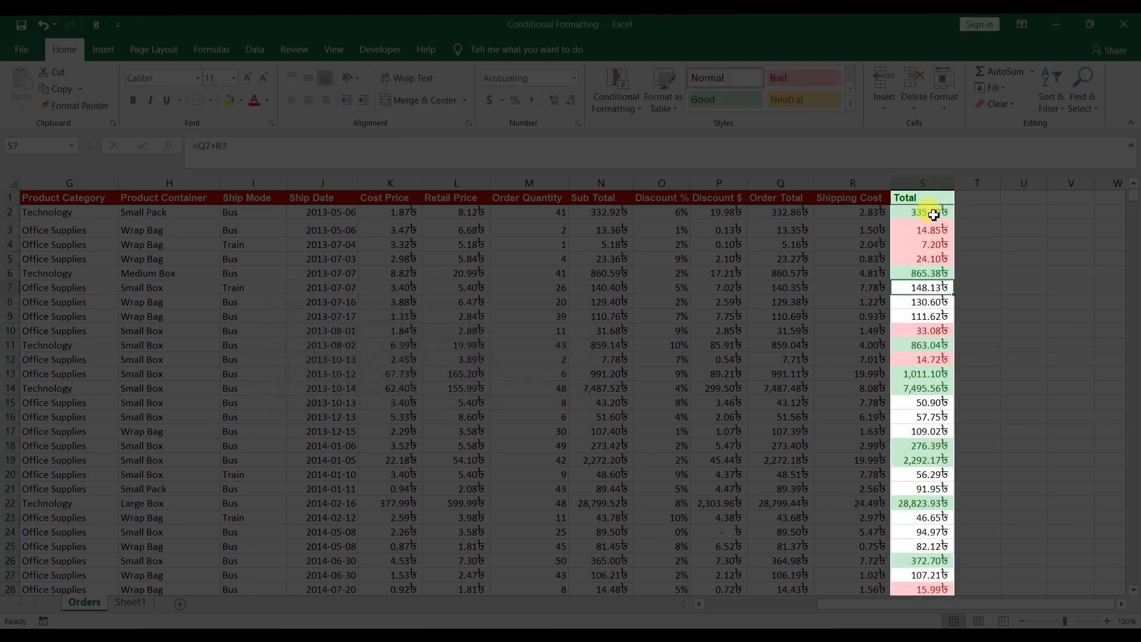
key(Down)
key(Down)
key(Down)
key(Down)
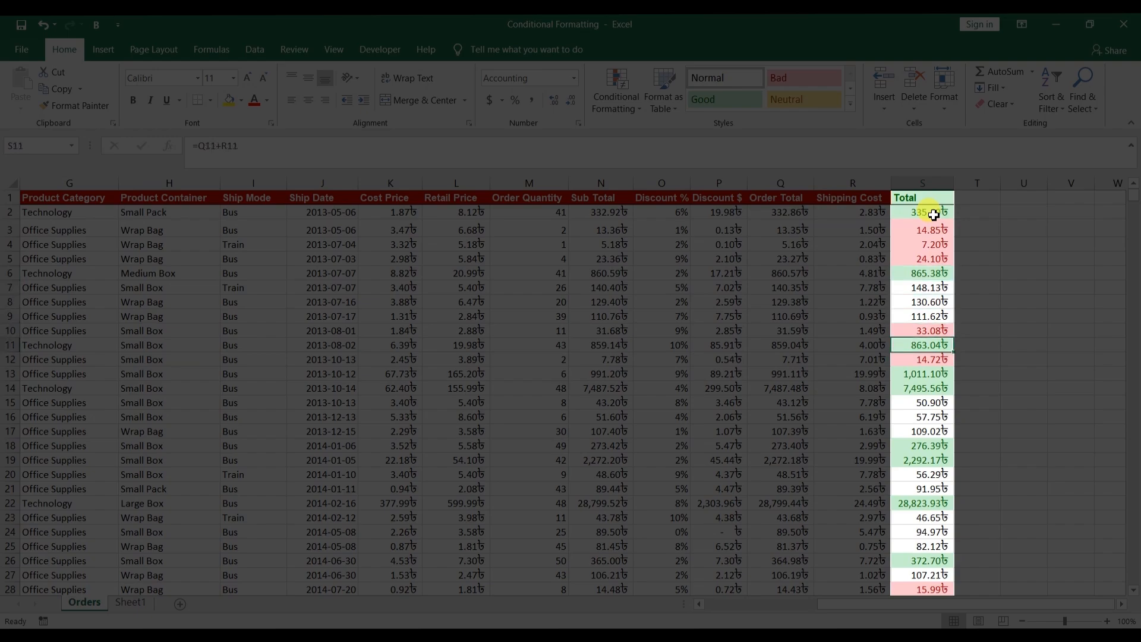
key(Down)
key(Down)
key(Down)
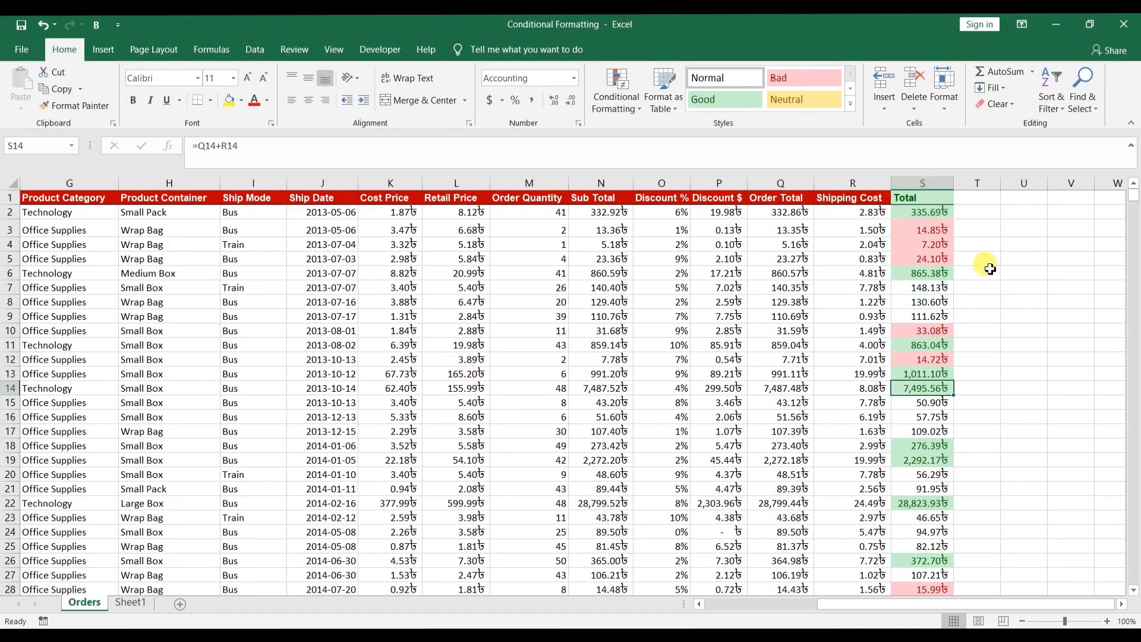
Step: Clear the conditional formatting rules from the selected Total column
click(932, 185)
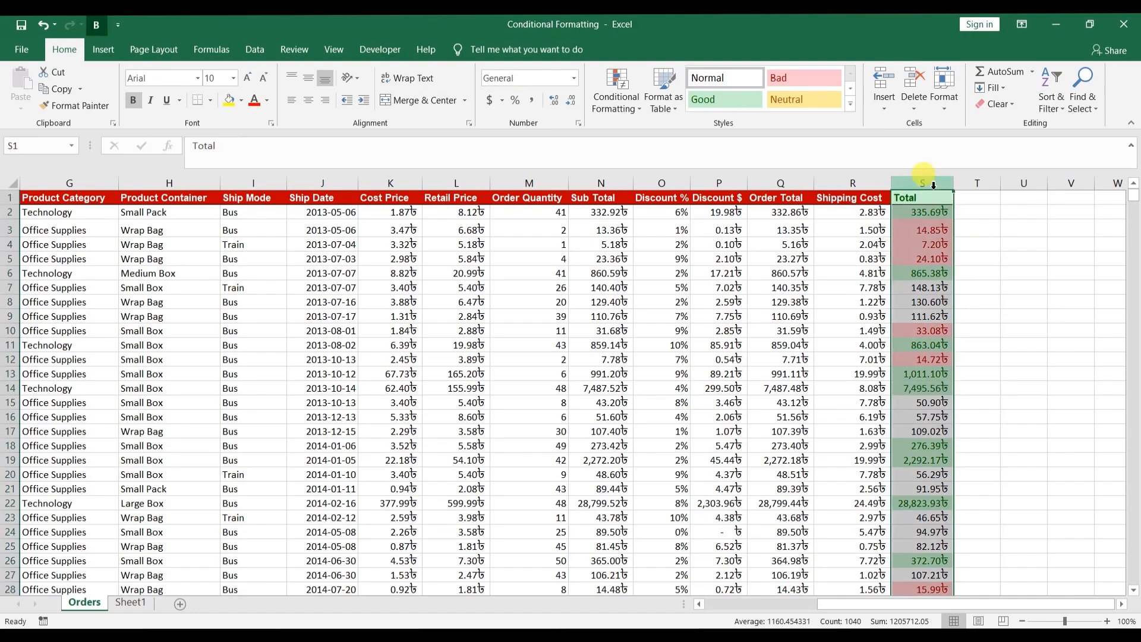
click(618, 95)
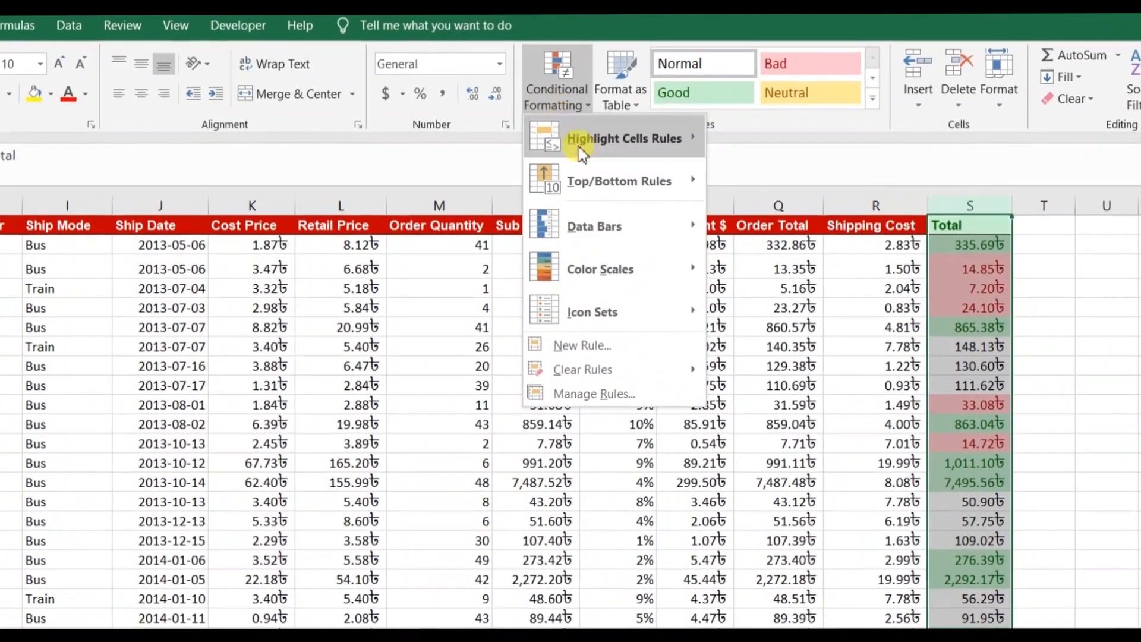
mouse_move(603, 371)
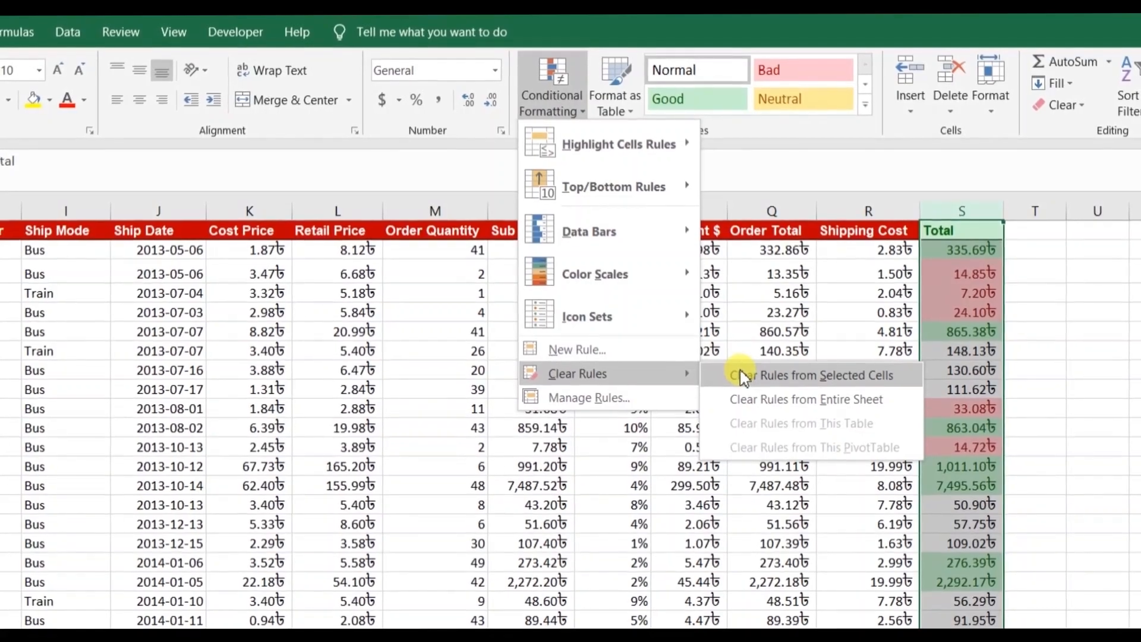
click(741, 375)
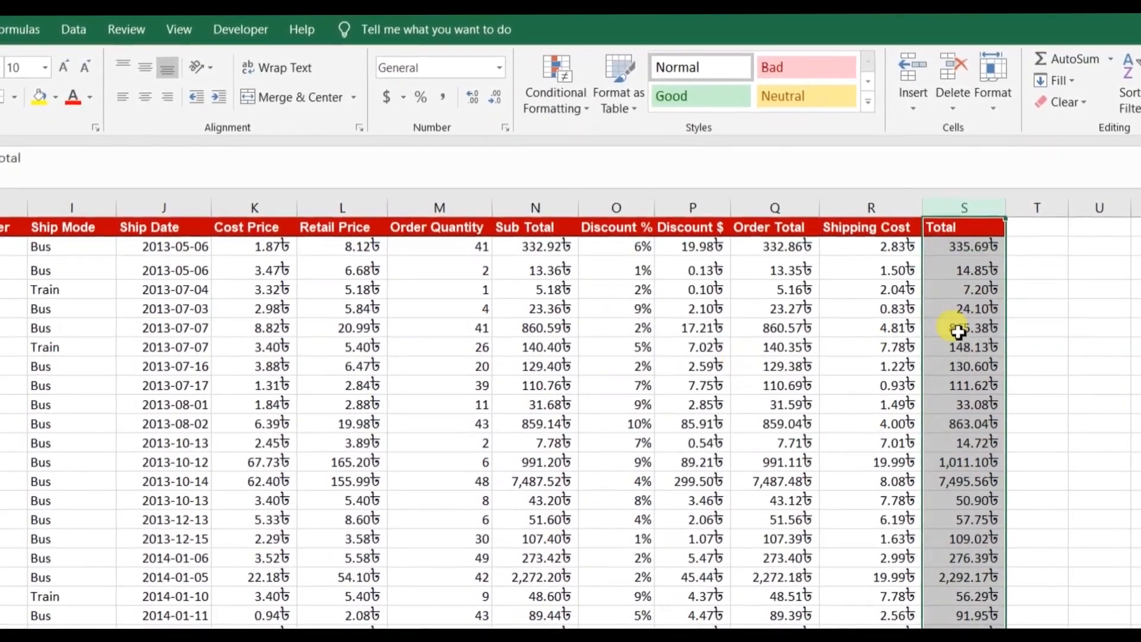
click(963, 227)
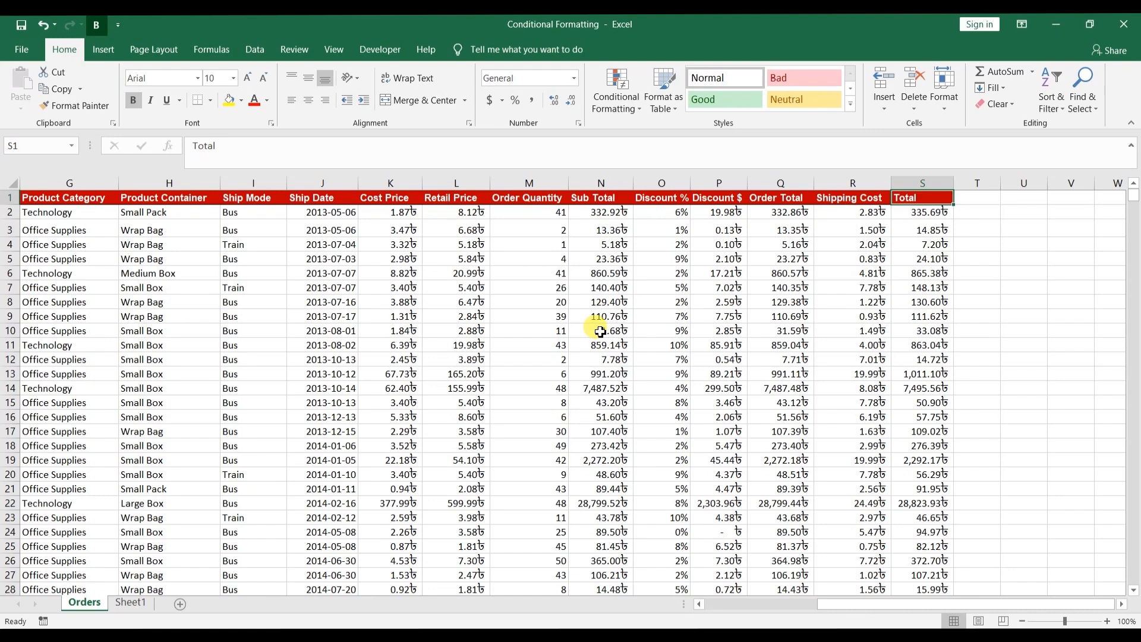
Step: Add a Text That Contains rule on the Account Manager column for one manager's name with Yellow Fill with Dark Yellow Text
key(Left)
key(Left)
key(Left)
key(Left)
key(Left)
key(Left)
key(Left)
key(Left)
key(Left)
key(Left)
key(Left)
key(Left)
key(Left)
key(Left)
key(Left)
key(Left)
key(Left)
key(Left)
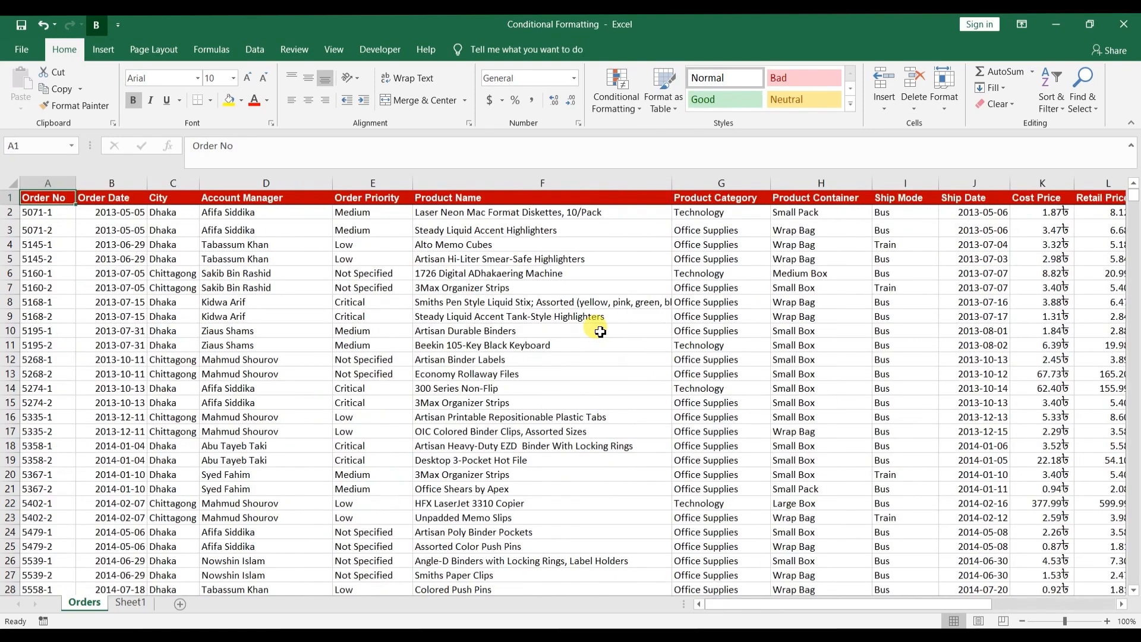
click(305, 184)
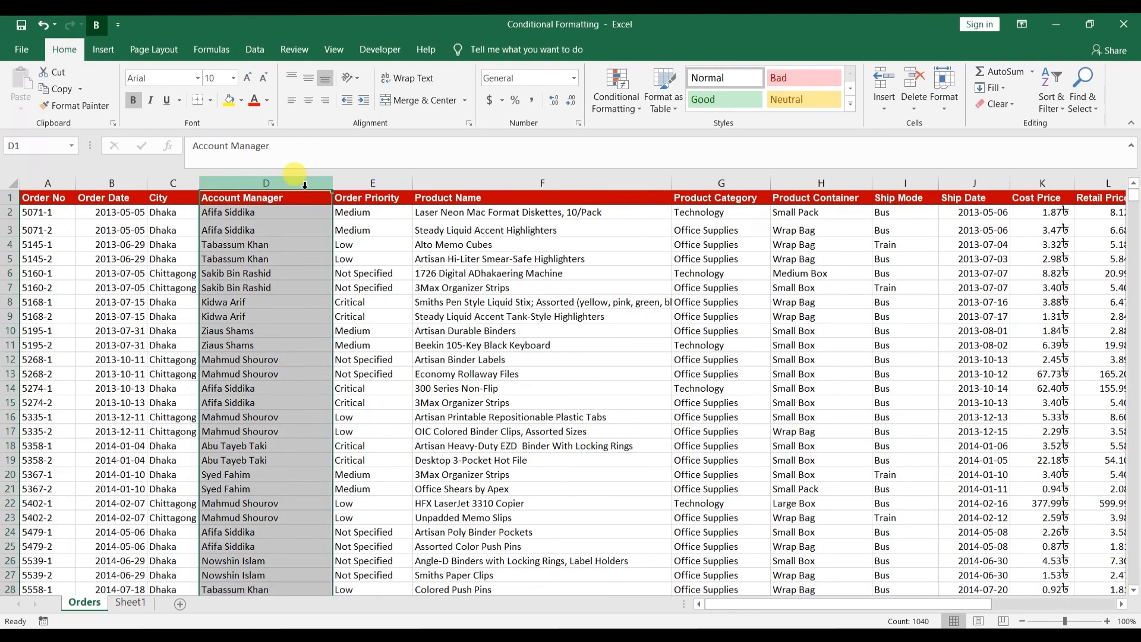
click(618, 110)
mouse_move(635, 137)
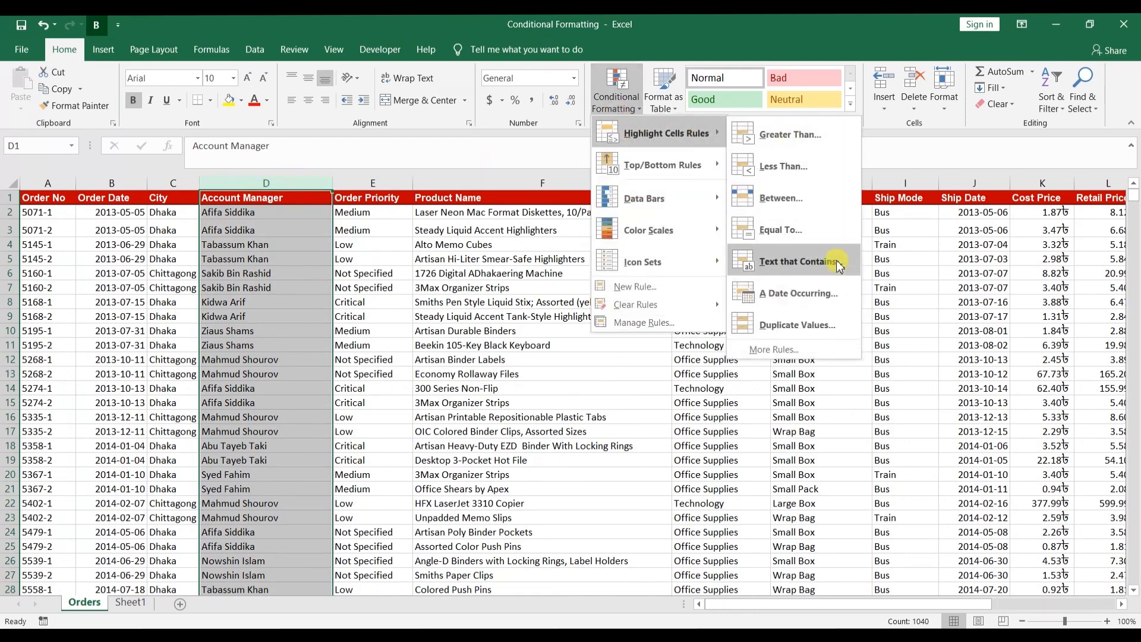
click(787, 263)
click(350, 369)
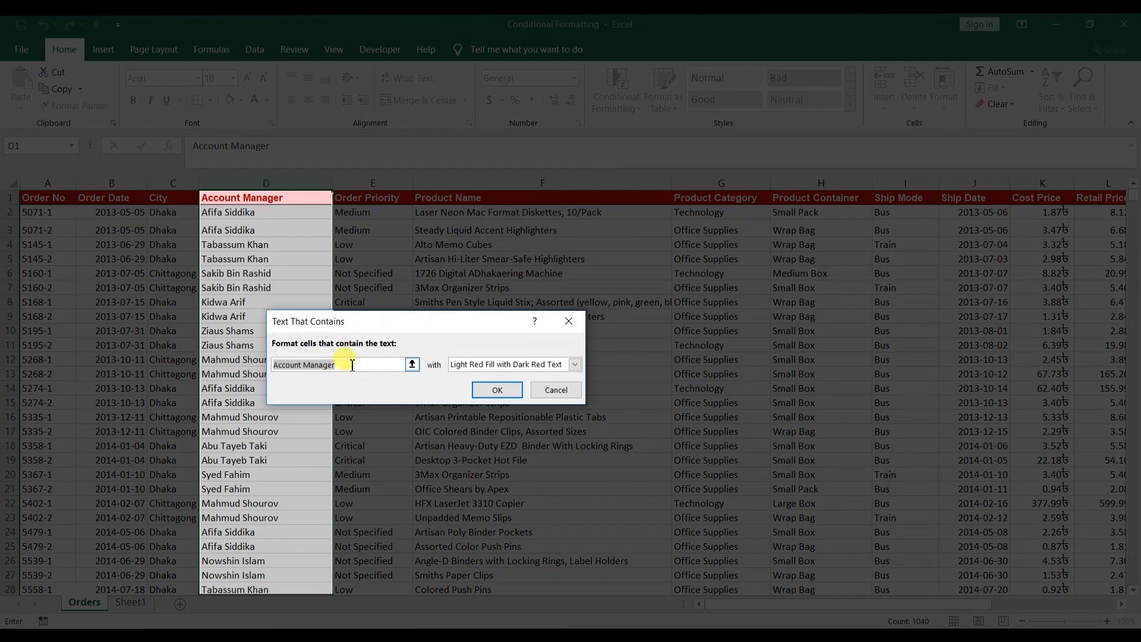
text(Sakib Bin Rashid)
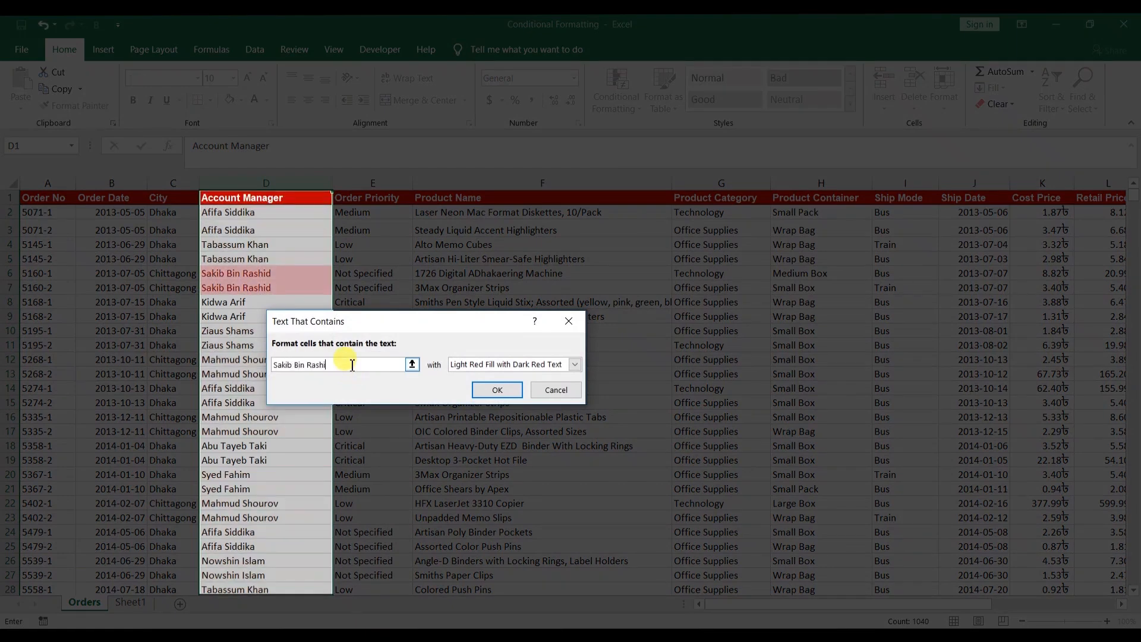
click(573, 365)
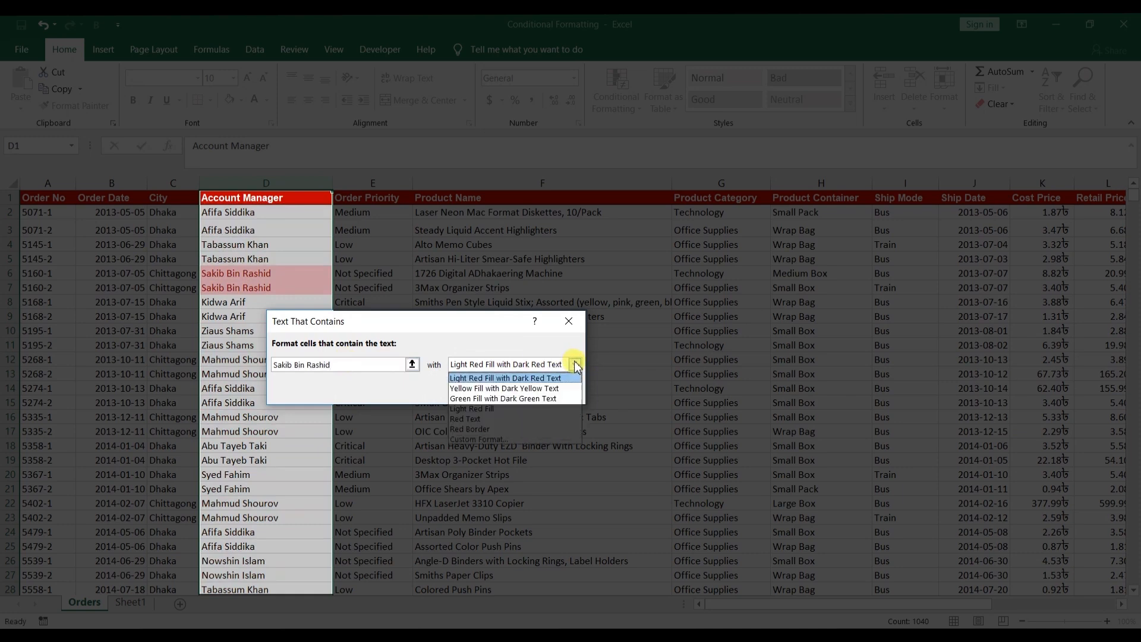
click(536, 390)
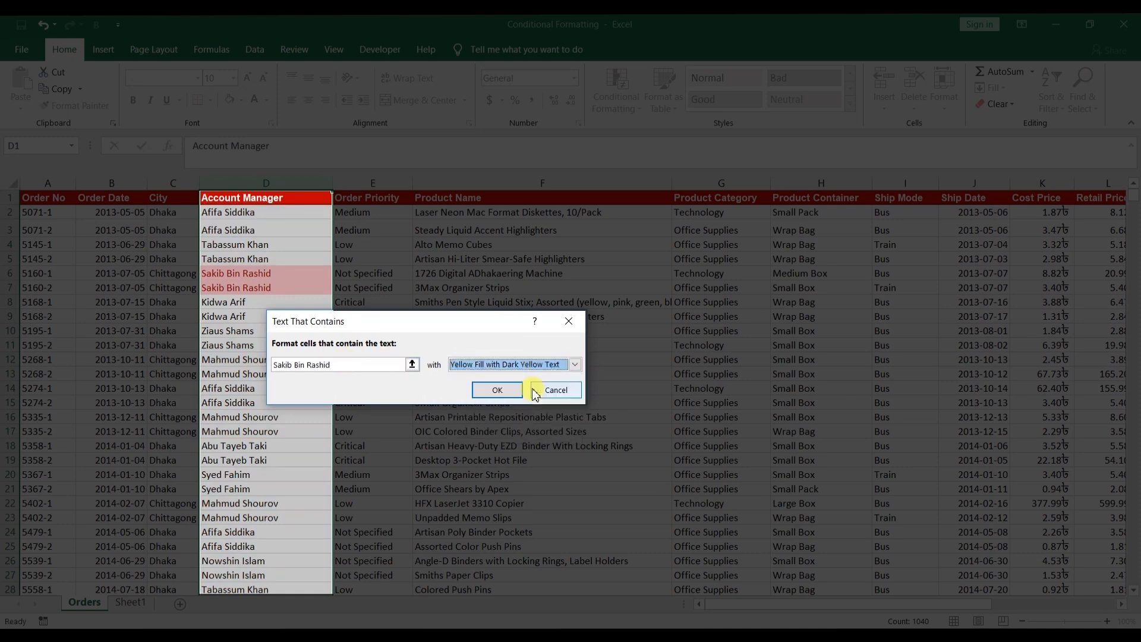
click(498, 390)
Step: Review the yellow-highlighted names down column D, then return to the top
click(303, 273)
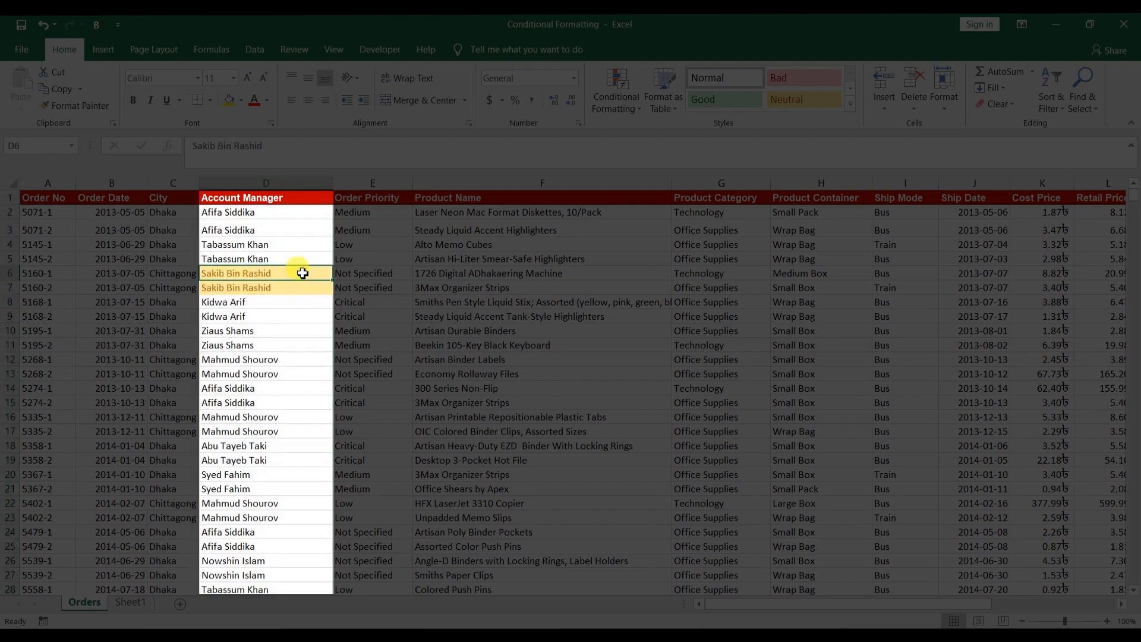
key(Down)
key(Down)
key(Down)
key(Down)
key(Down)
key(Down)
key(Down)
key(Down)
key(Down)
key(Down)
key(Down)
key(Down)
key(Down)
key(Down)
key(Down)
key(Down)
key(Down)
key(Down)
key(Down)
key(Down)
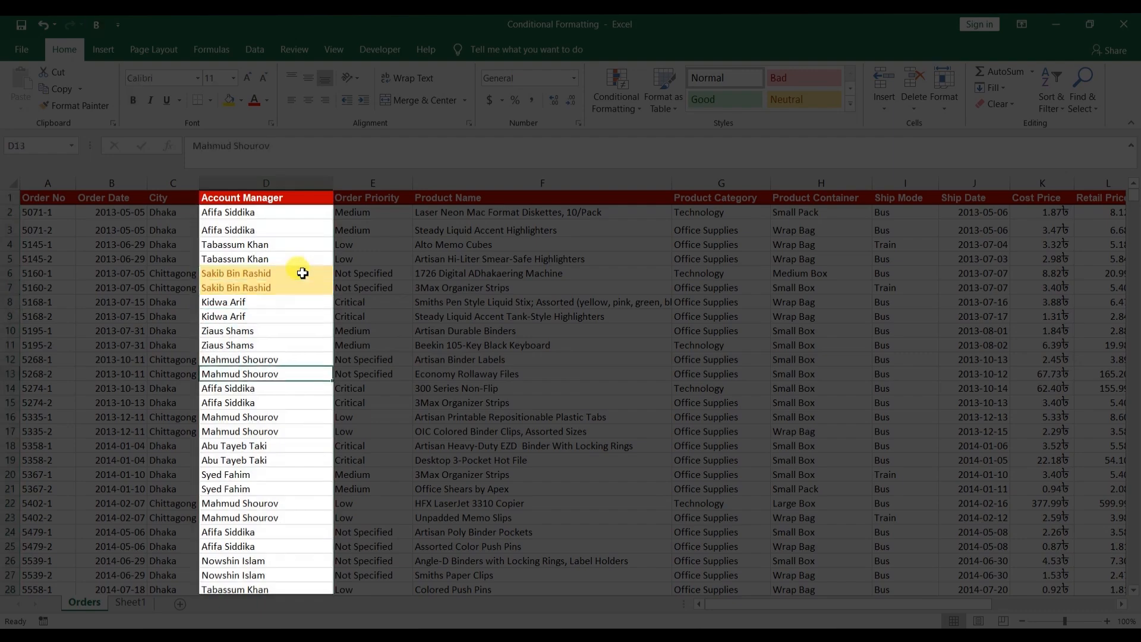
key(Down)
key(Down)
key(Down)
key(Down)
key(Down)
key(Down)
key(Down)
key(Down)
key(Down)
key(Down)
key(Down)
key(Down)
key(Down)
key(Down)
key(Down)
key(Down)
key(Down)
key(Down)
key(Down)
key(Down)
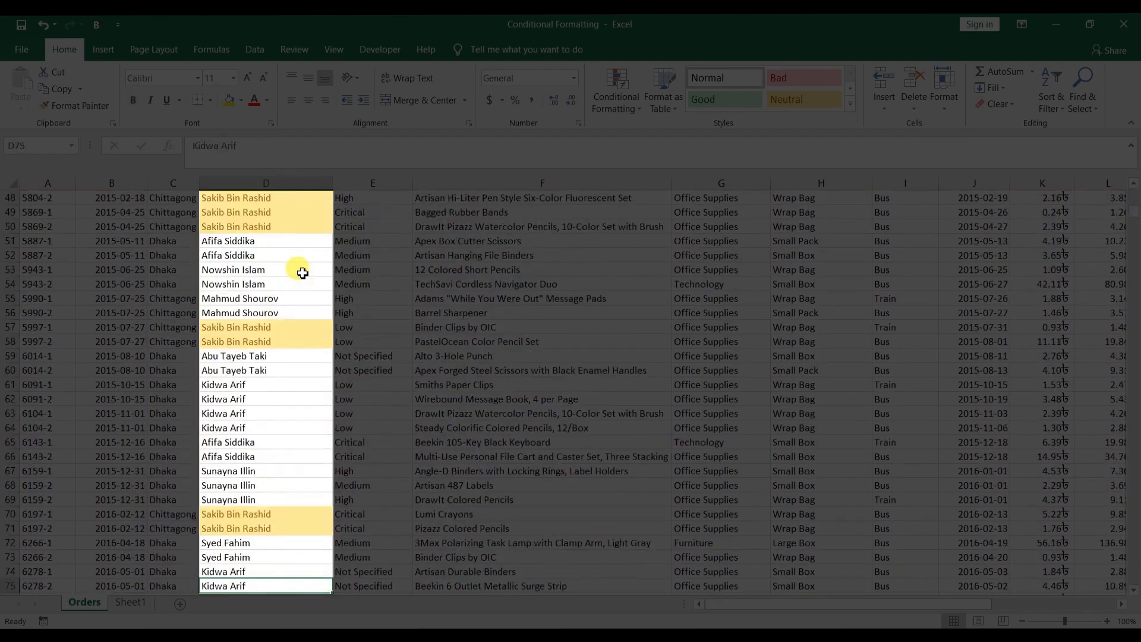
key(Down)
key(Down)
key(Down)
key(Down)
key(Down)
key(Down)
key(Down)
key(Down)
key(Down)
key(Down)
key(Down)
key(Down)
key(Down)
key(Down)
key(Down)
key(Down)
key(Down)
key(Down)
key(Down)
key(Down)
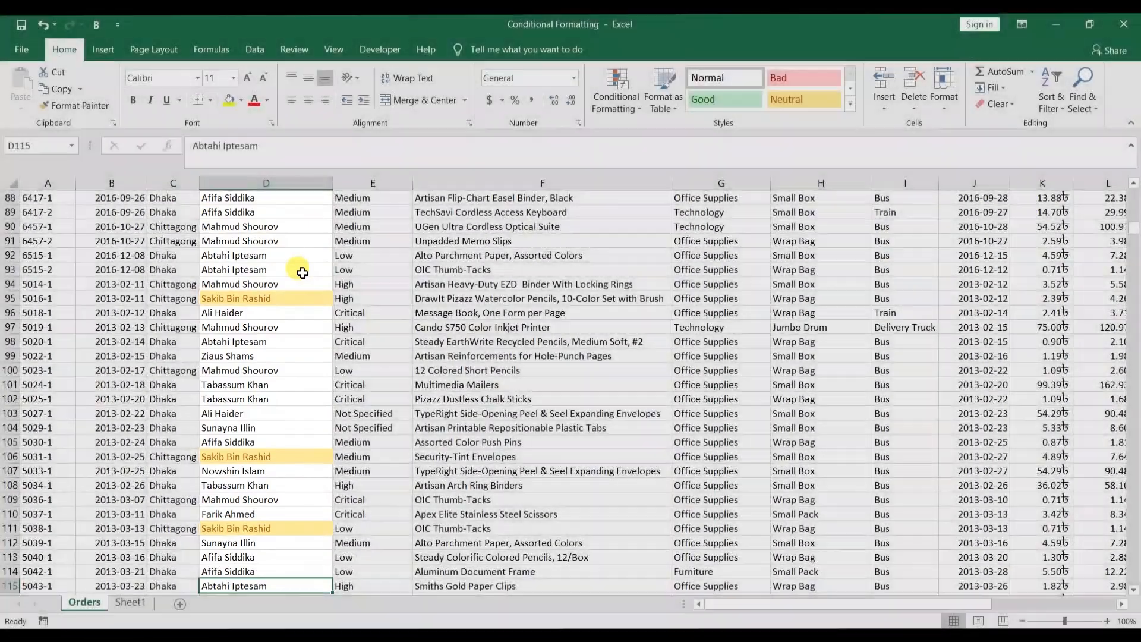
key(ctrl+Home)
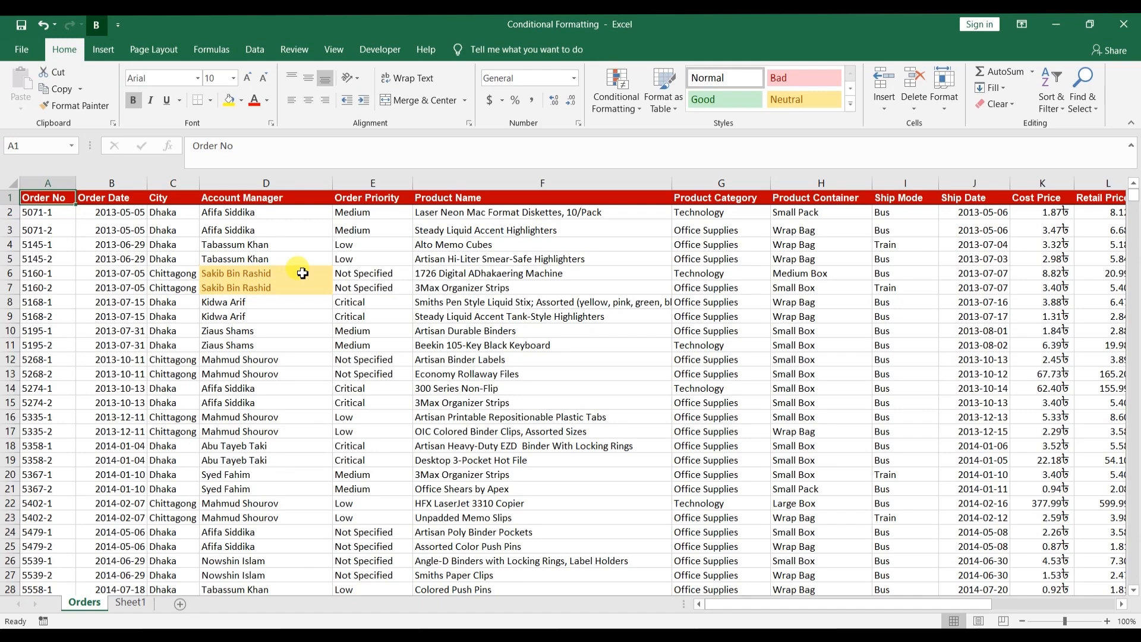
Step: Select the whole Total column and show the Top/Bottom Rules options
key(Right)
key(Right)
key(Right)
key(Right)
key(Right)
key(Right)
key(Right)
key(Right)
key(Right)
key(Right)
key(Right)
key(Right)
key(Right)
key(Right)
key(Right)
key(Right)
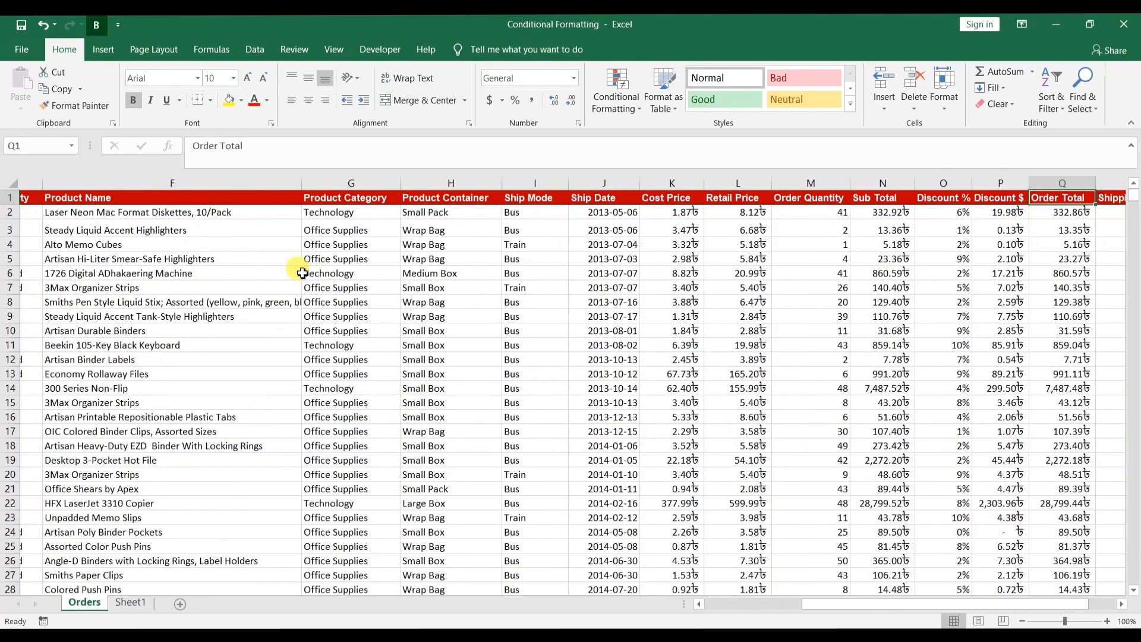
key(Right)
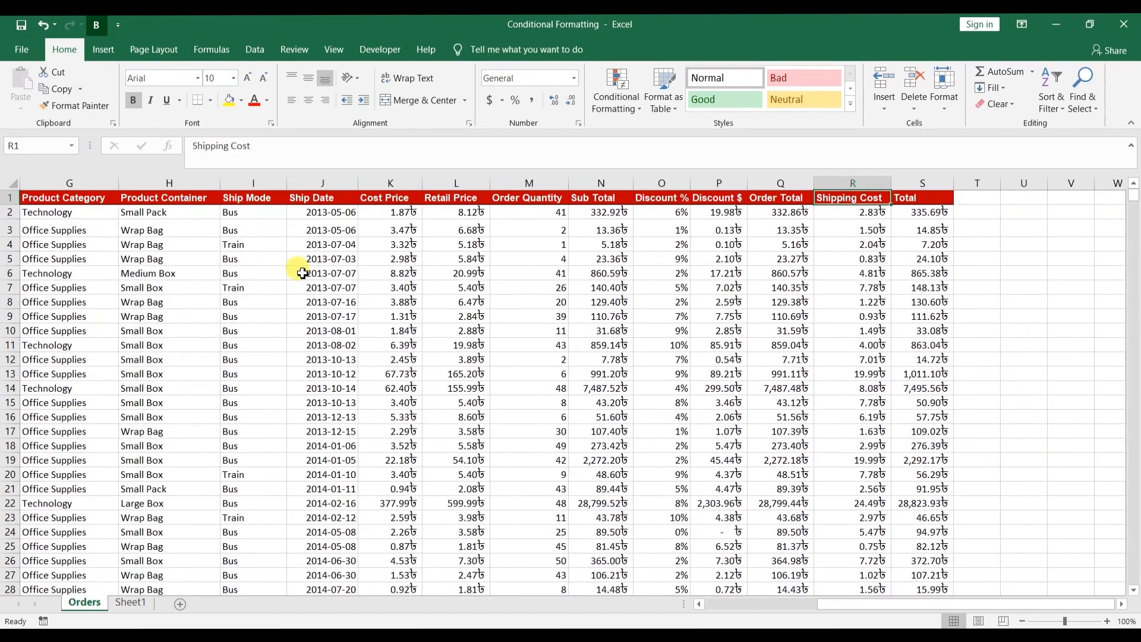
click(923, 182)
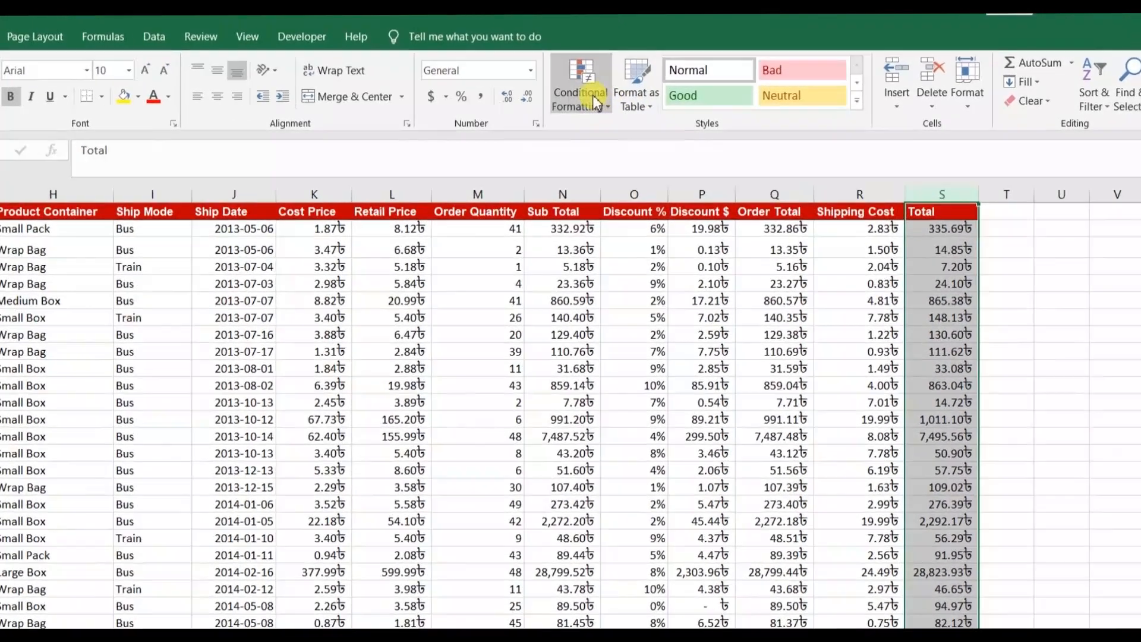
click(616, 102)
mouse_move(651, 180)
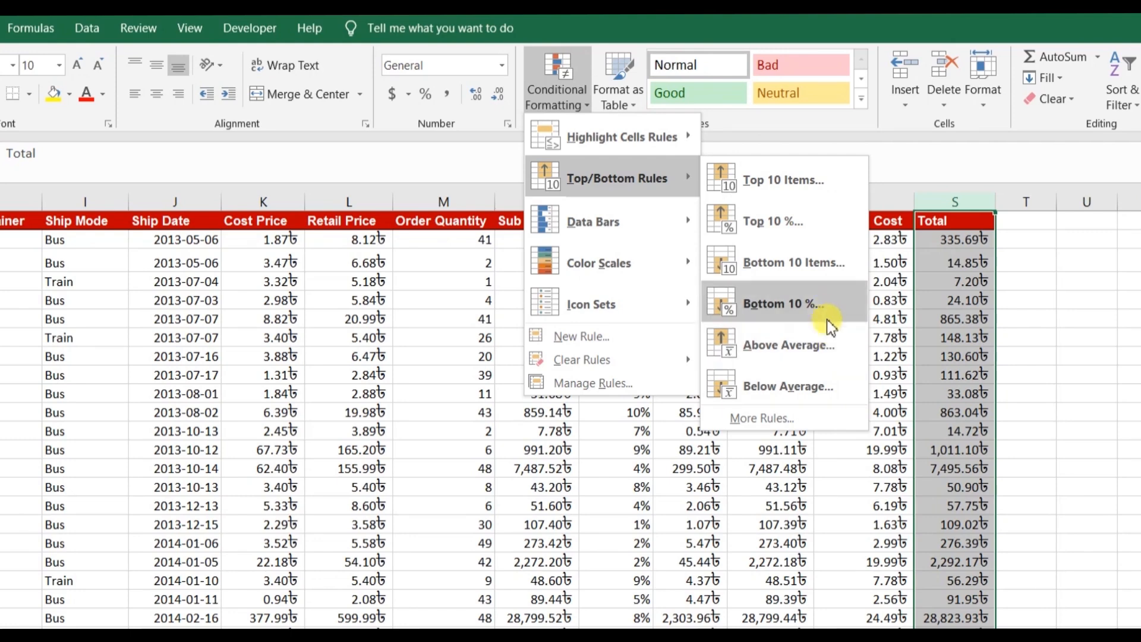
Step: Apply Green Data Bar gradient fill to column S, then inspect cells S22 and S6
mouse_move(591, 223)
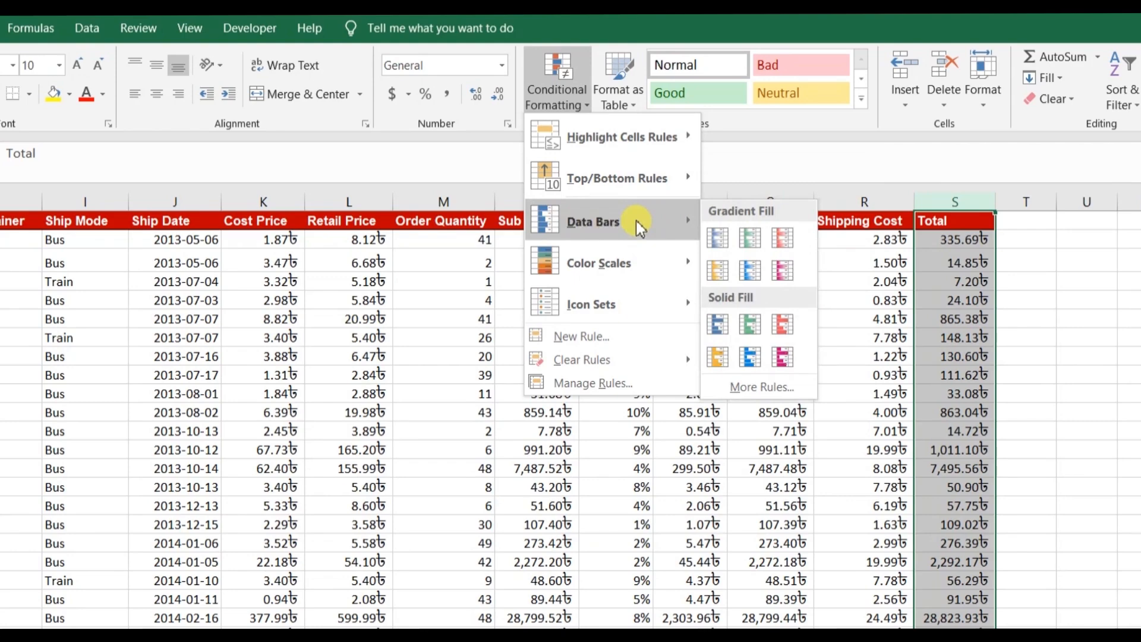
click(753, 238)
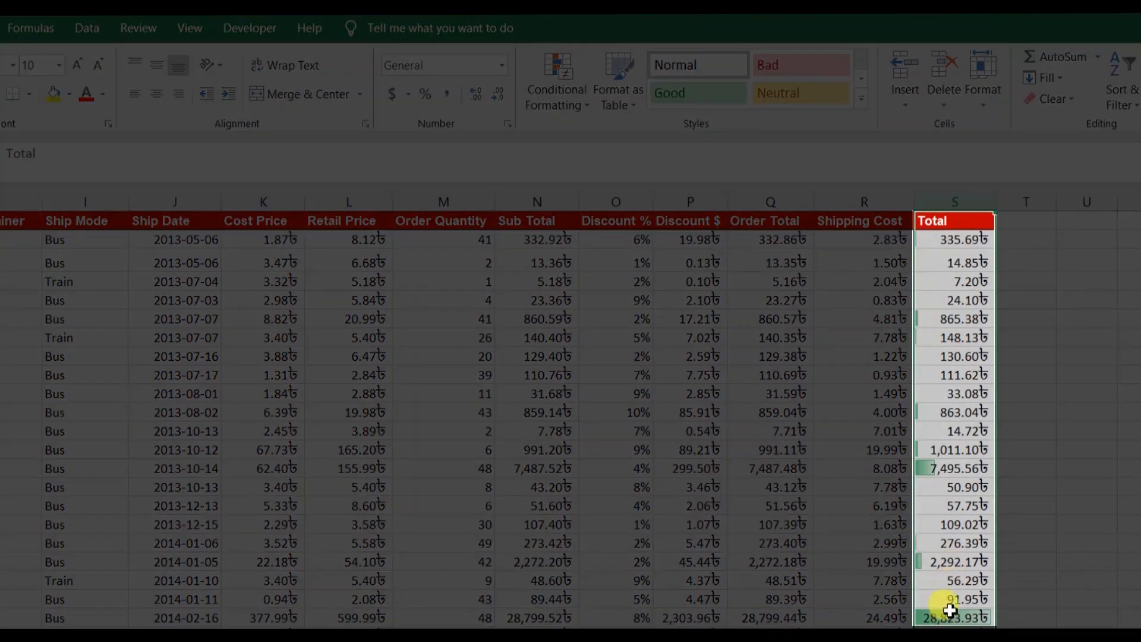
click(942, 227)
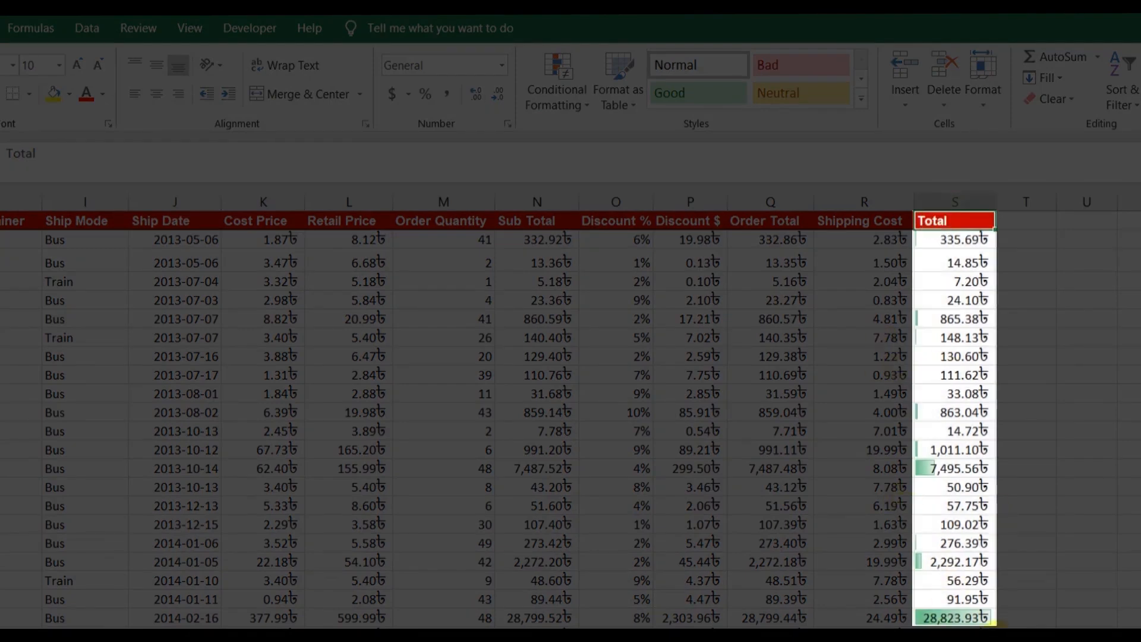
click(964, 618)
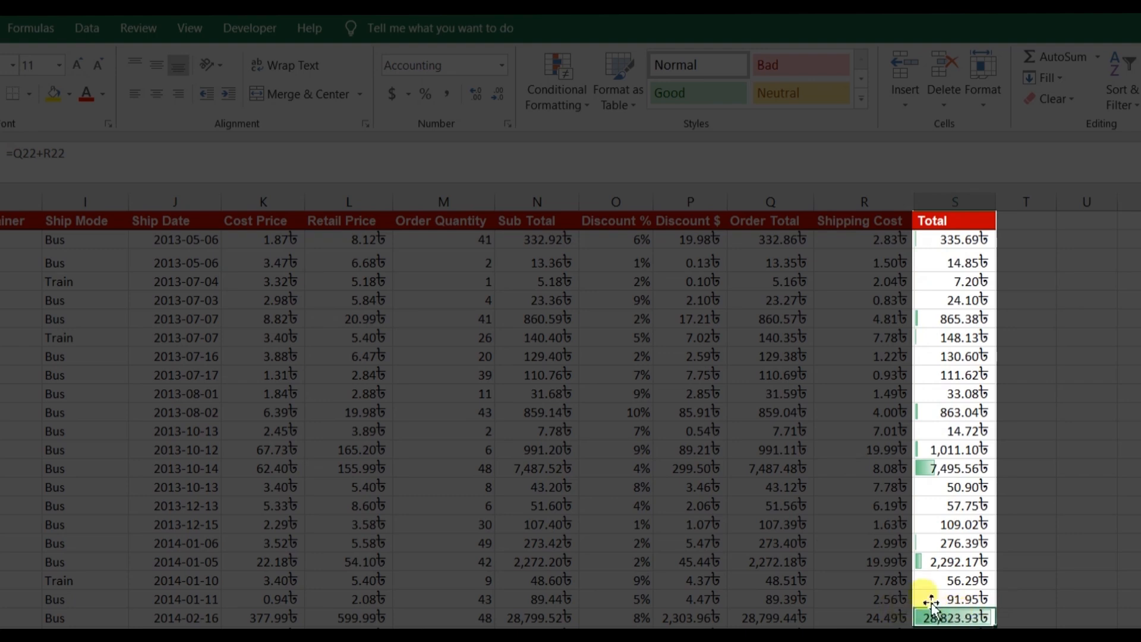
click(938, 320)
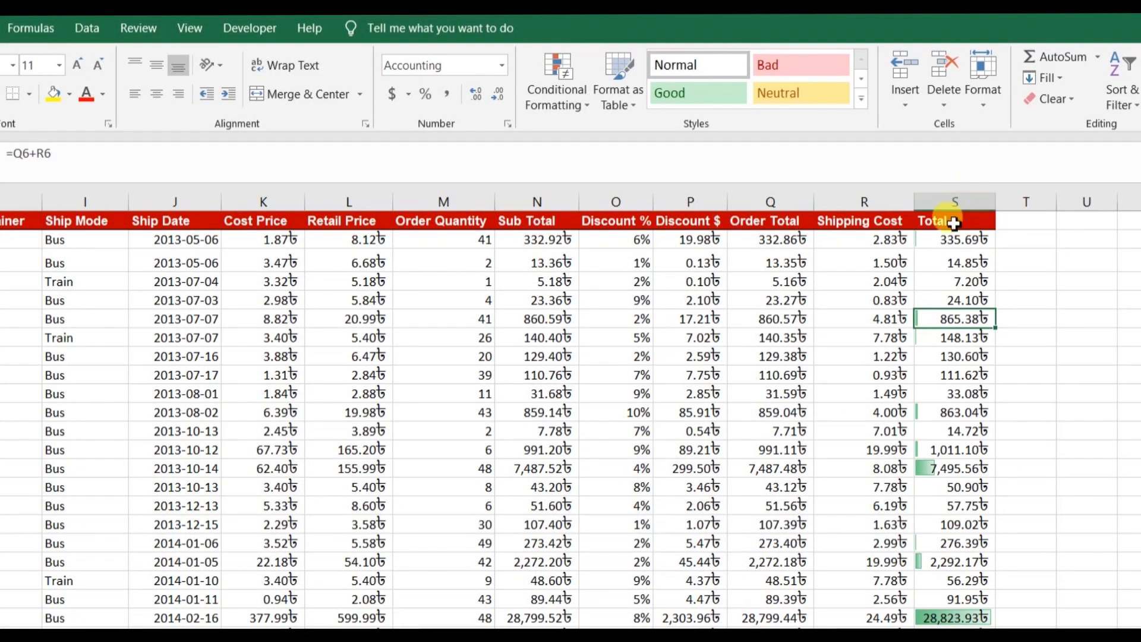
click(954, 223)
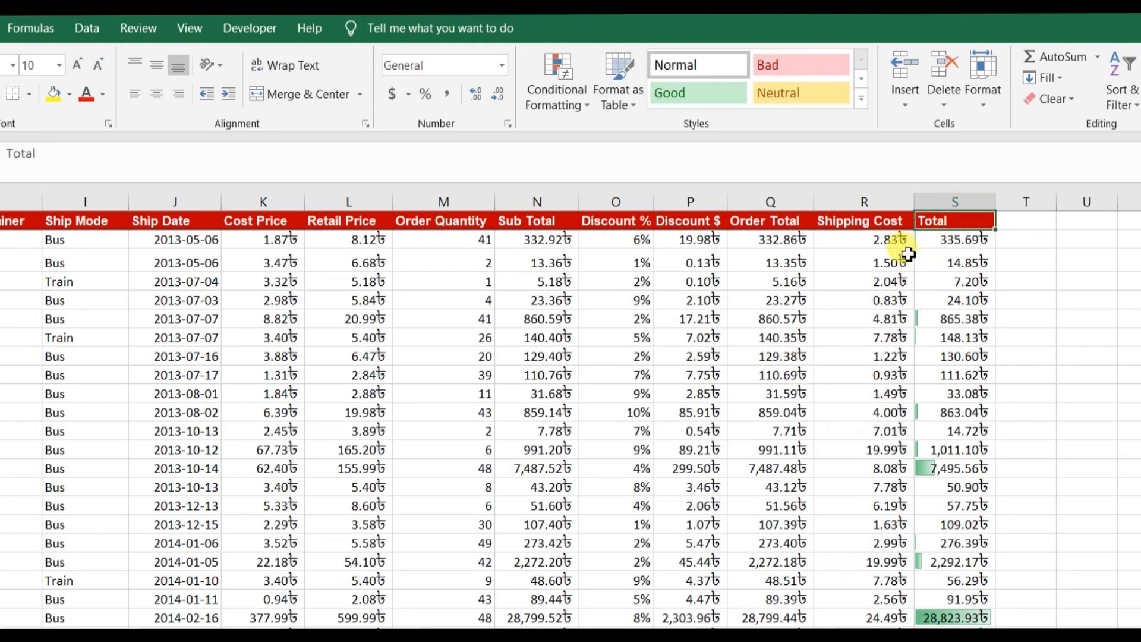
key(ctrl+shift+Down)
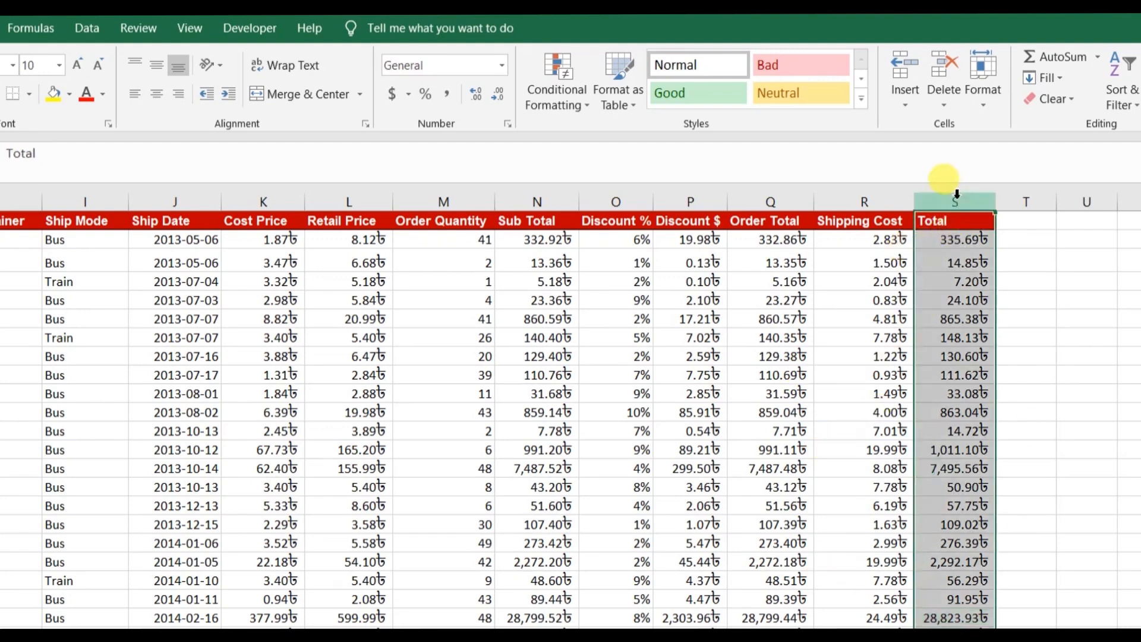
Step: Apply the Green-Yellow-Red colour scale to the Total column S
click(557, 100)
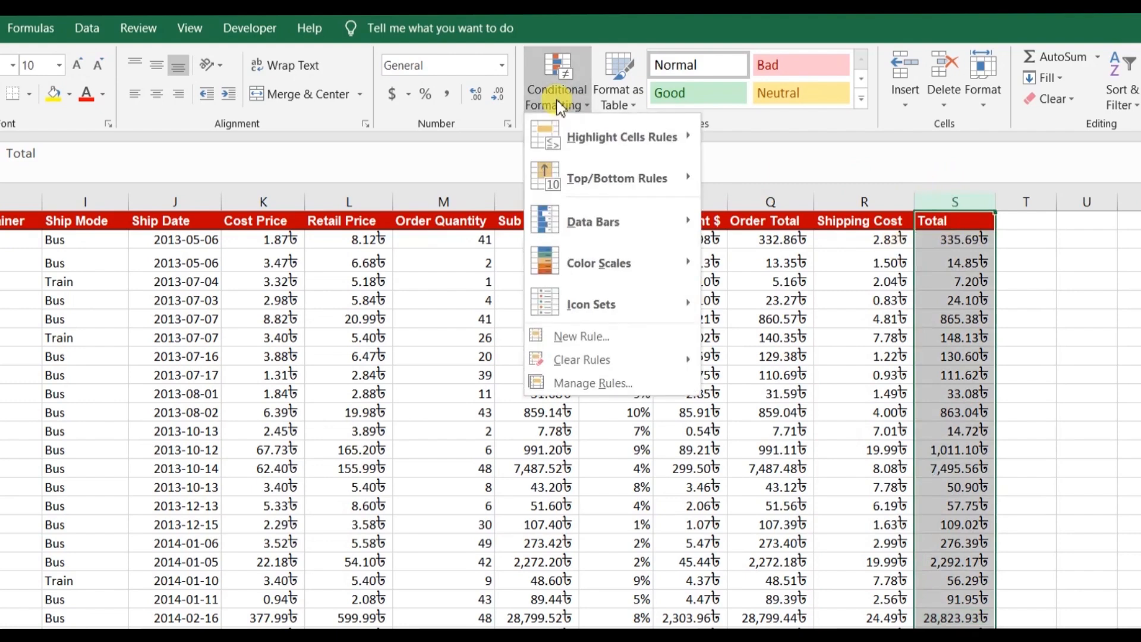
mouse_move(584, 261)
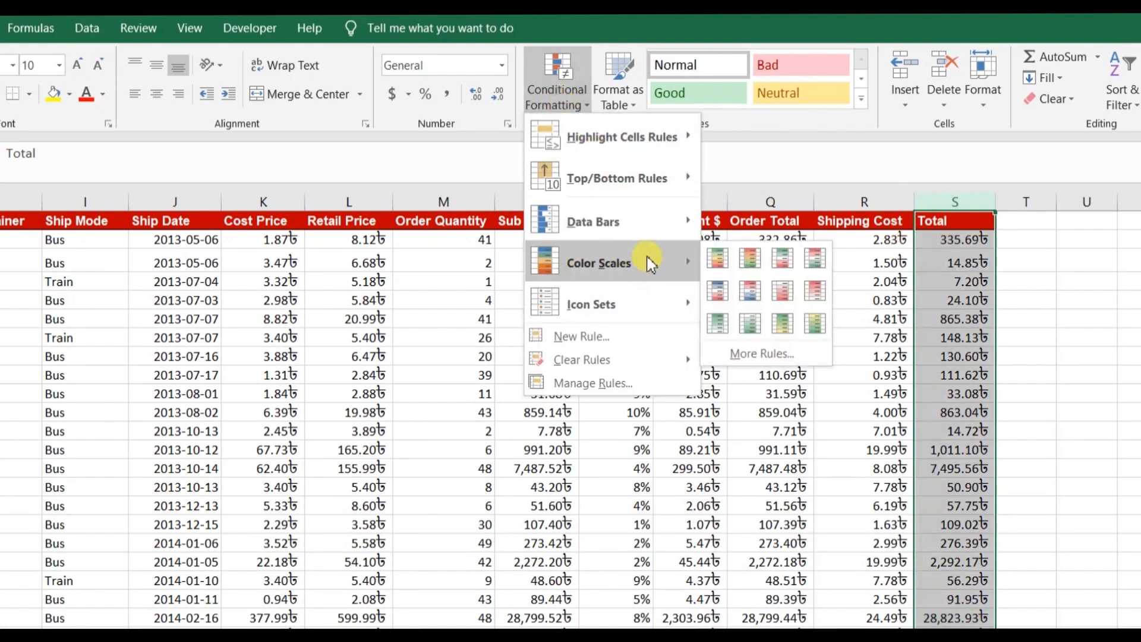
click(752, 258)
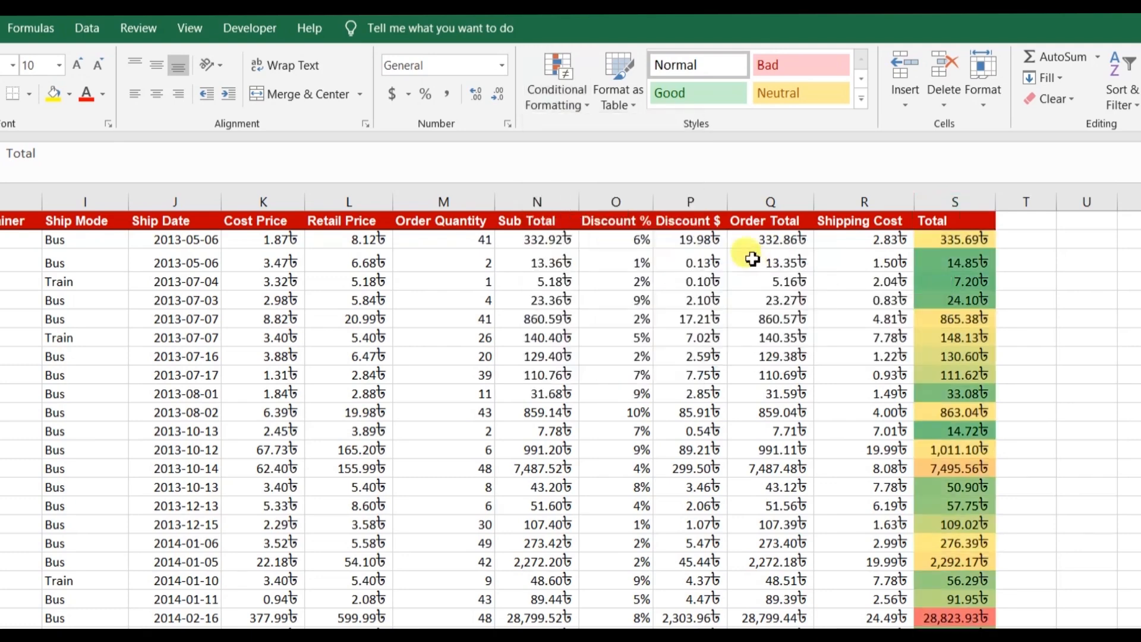
Step: Check the colour-scale shading on cells down the Total column, including S11 and S22
click(988, 264)
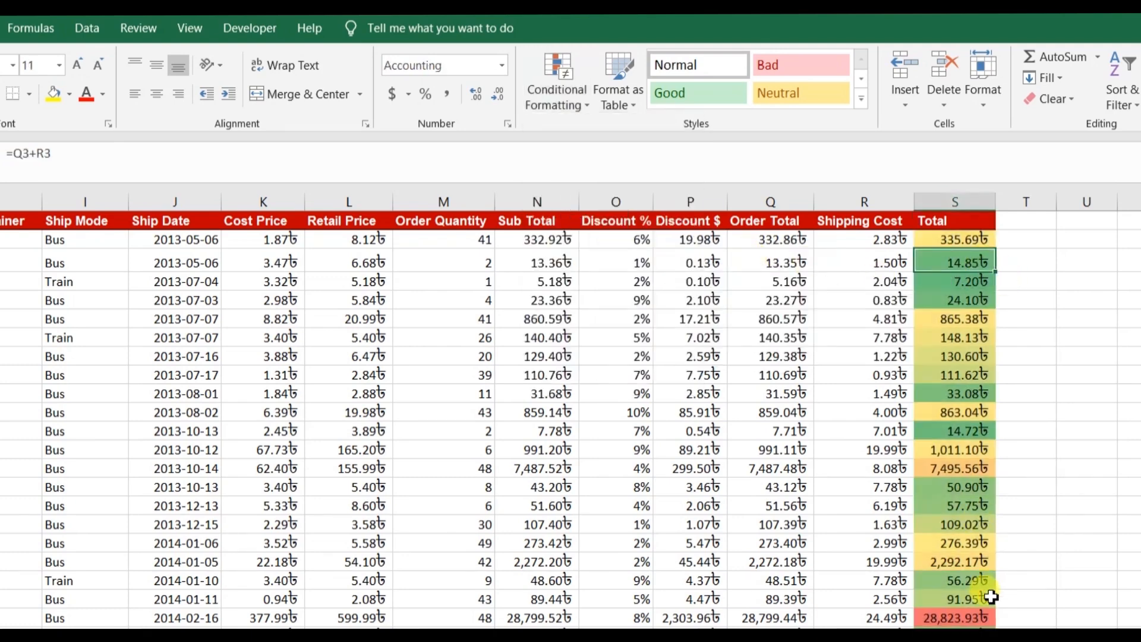
click(970, 619)
click(958, 414)
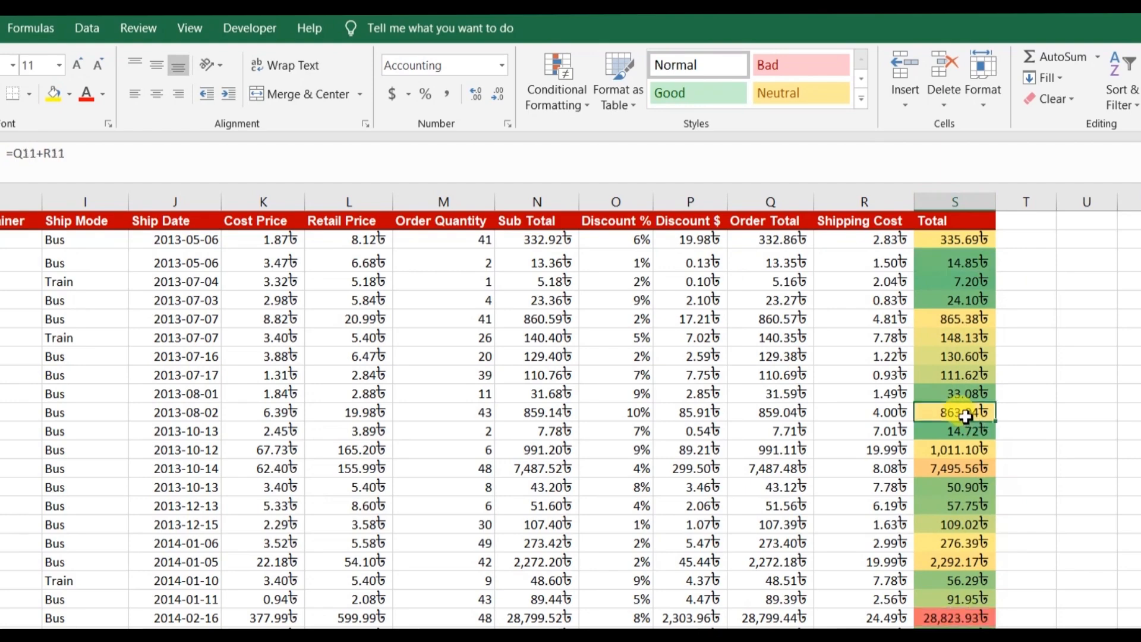
click(974, 240)
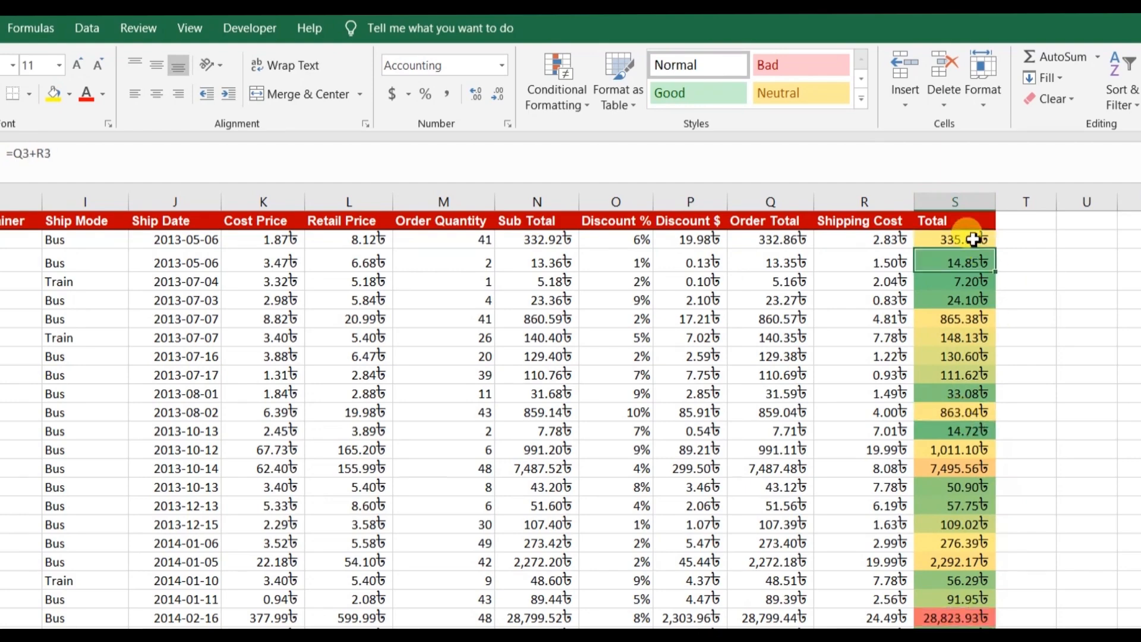
key(Down)
key(Down)
key(Down)
key(Down)
key(Down)
key(Down)
key(Down)
key(Down)
key(Down)
key(Down)
key(Down)
key(Down)
key(Down)
key(Down)
key(Down)
key(Down)
key(Down)
key(Down)
key(Down)
key(Down)
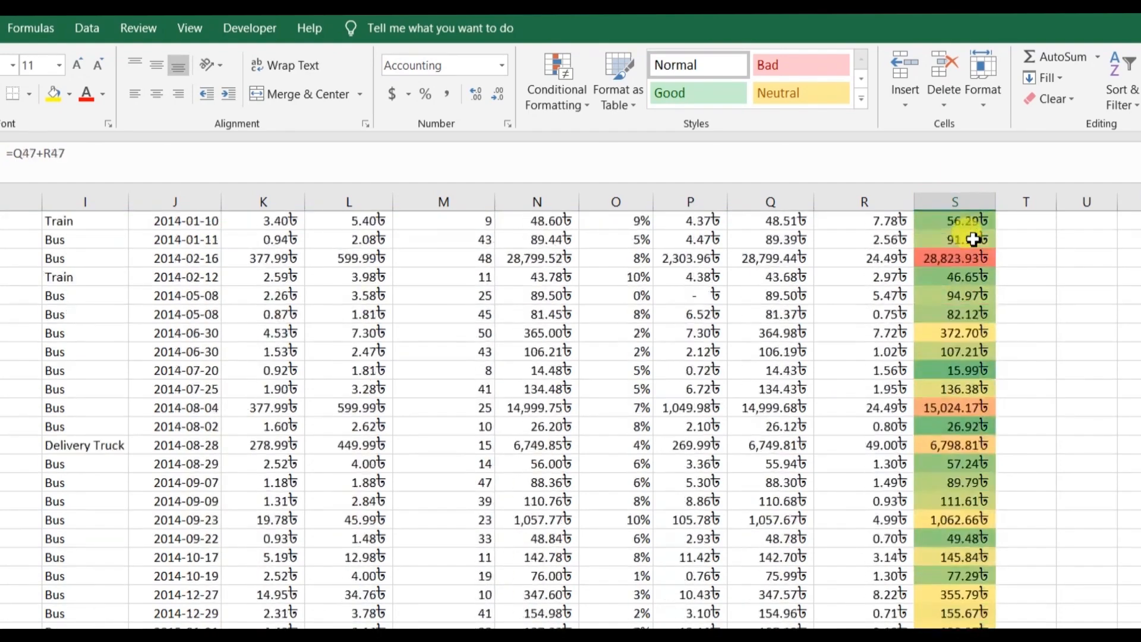
key(Down)
key(Down)
key(Down)
key(Down)
key(Down)
key(Down)
key(Down)
key(Down)
key(Down)
key(Down)
key(Down)
key(Down)
key(Down)
key(Down)
key(Down)
key(Down)
key(Down)
key(Down)
key(Down)
key(Down)
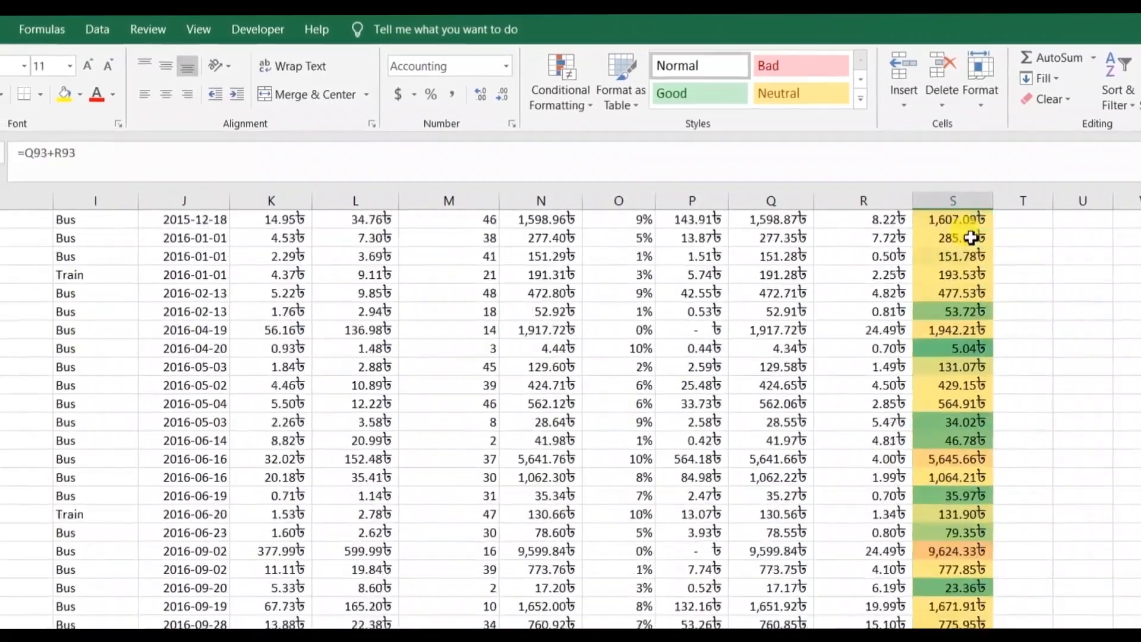
key(Down)
key(Down)
key(Down)
key(Down)
key(Down)
key(Down)
key(Down)
key(Down)
key(Down)
key(Down)
key(Down)
key(Down)
key(Down)
key(Down)
key(Down)
key(Down)
key(Down)
key(Down)
key(Down)
key(Down)
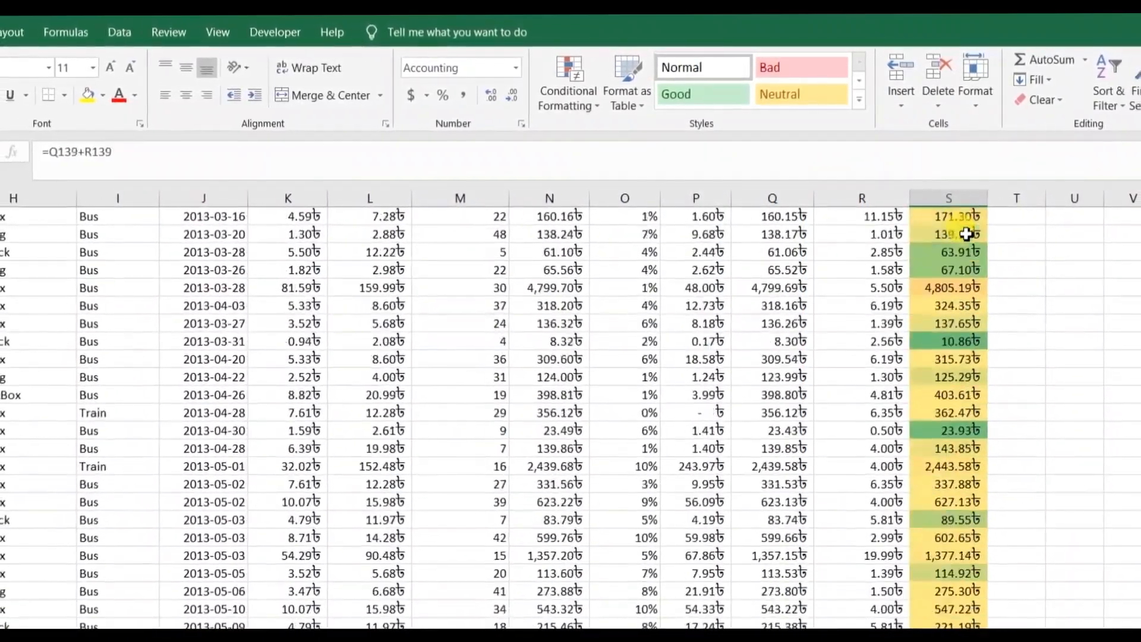
key(Down)
key(Down)
key(Down)
key(Down)
key(Down)
key(Down)
key(Down)
key(Down)
key(Down)
key(Down)
key(Down)
key(Down)
key(Down)
key(Down)
key(Down)
key(Down)
key(Down)
key(Down)
key(Down)
key(Down)
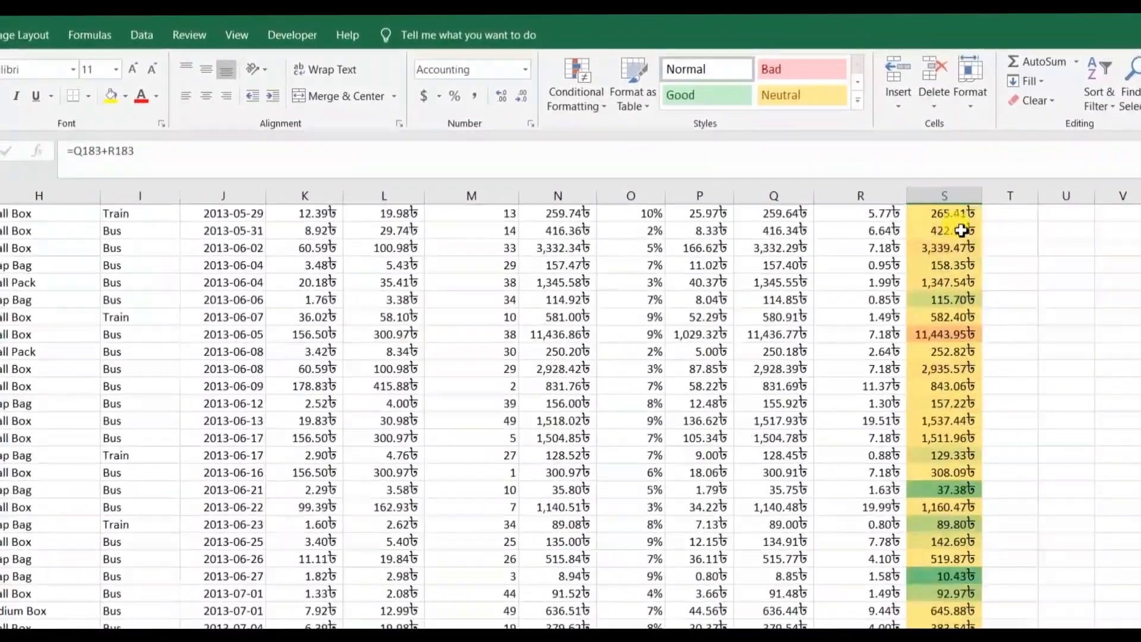
key(Down)
key(Down)
key(Down)
key(Down)
key(Down)
key(Down)
key(Down)
key(Down)
key(Down)
key(Down)
key(Down)
key(Down)
key(Down)
key(Down)
key(Down)
key(Down)
key(Down)
key(Down)
key(Down)
key(Down)
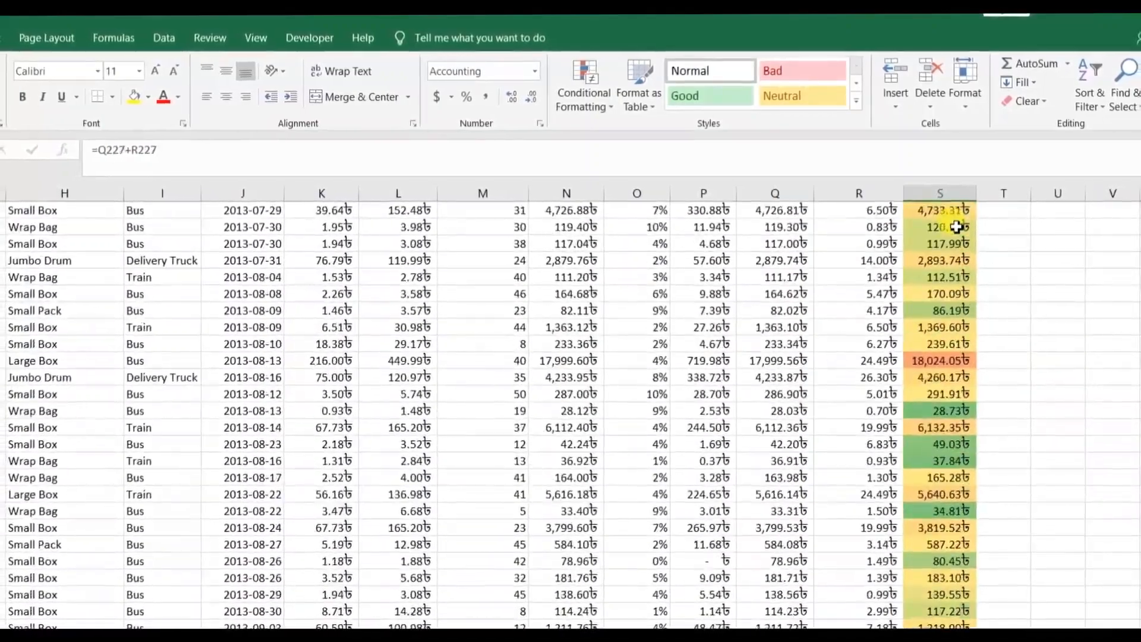
key(Down)
key(Down)
key(Down)
key(Down)
key(Down)
key(Down)
key(Down)
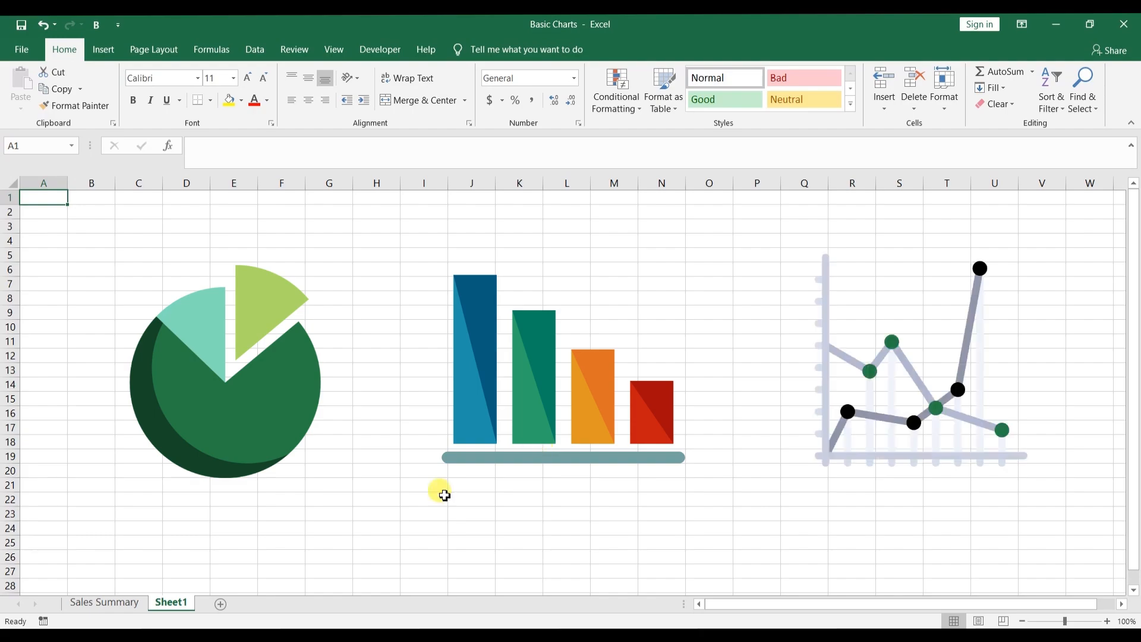
Step: On the Sales Summary sheet, select the header cells A2:E2, Account Manager through Qtr4
click(113, 602)
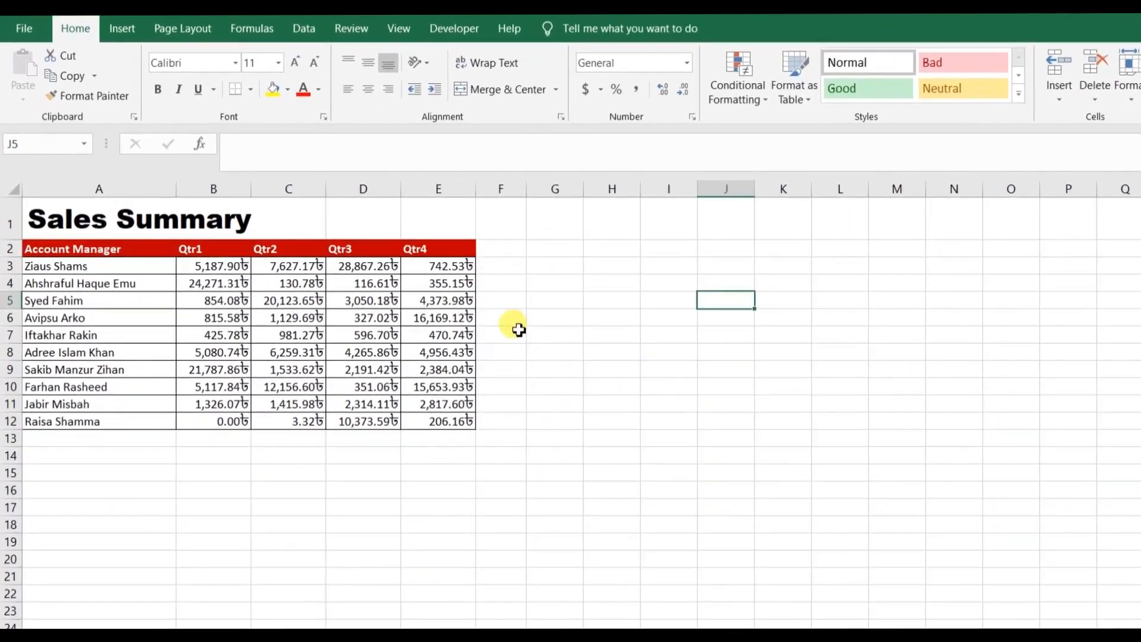
click(107, 38)
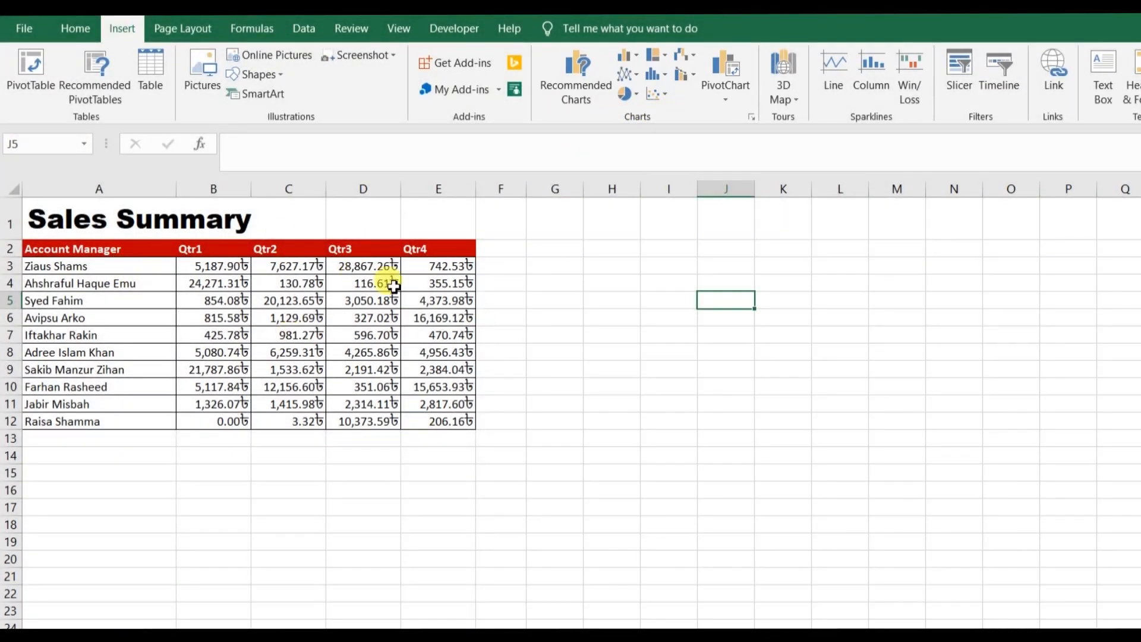
click(152, 268)
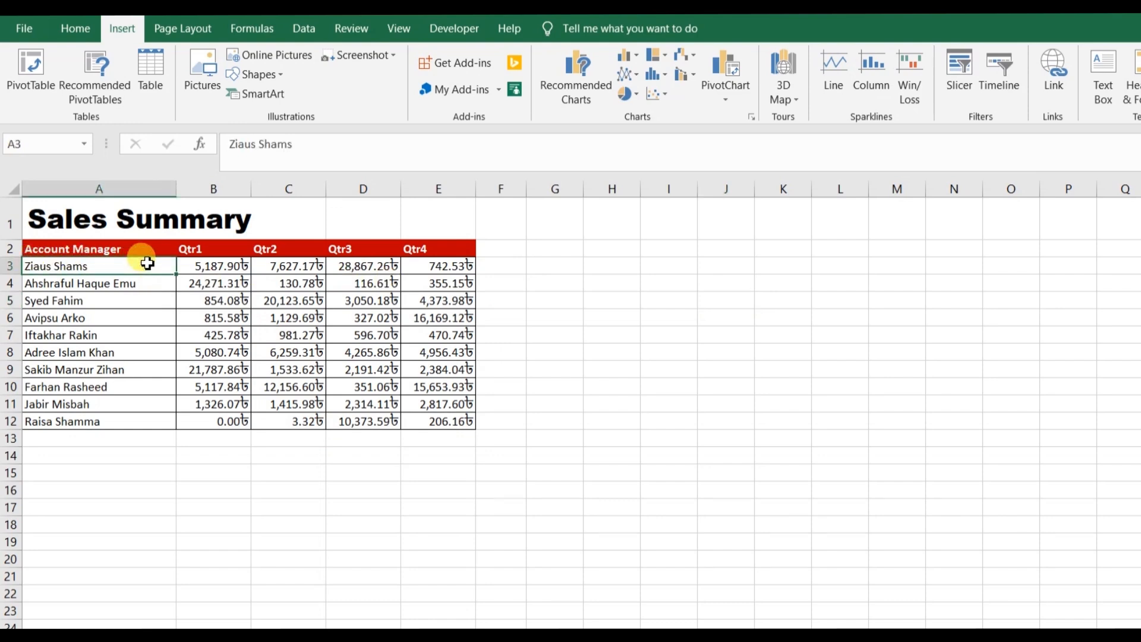
key(Right)
key(Right)
key(Right)
key(Right)
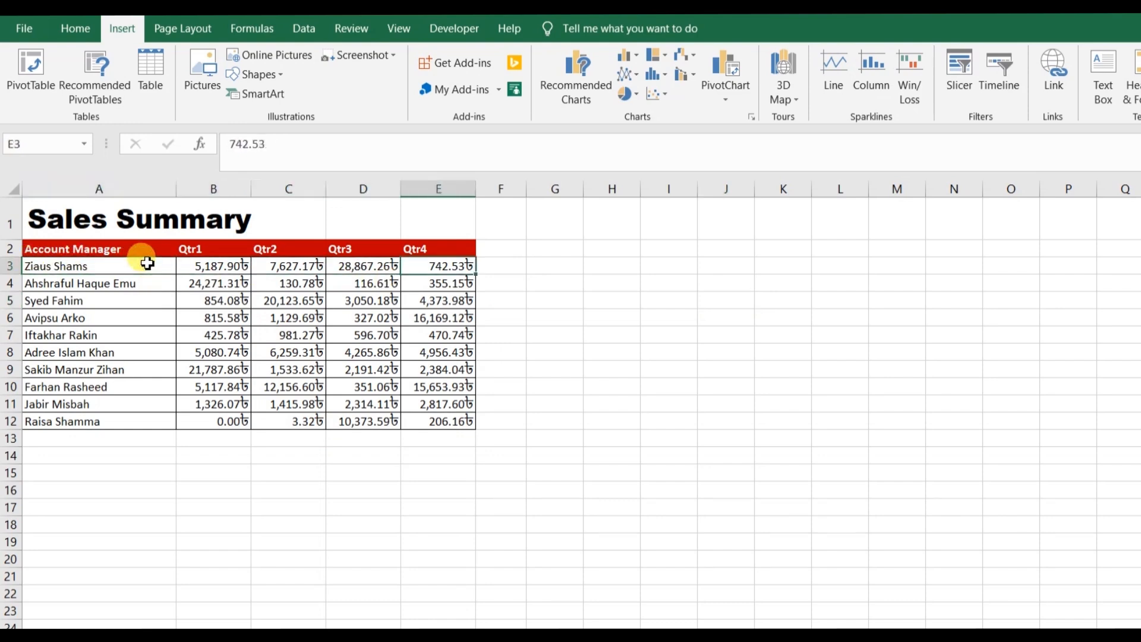
drag(143, 250, 460, 253)
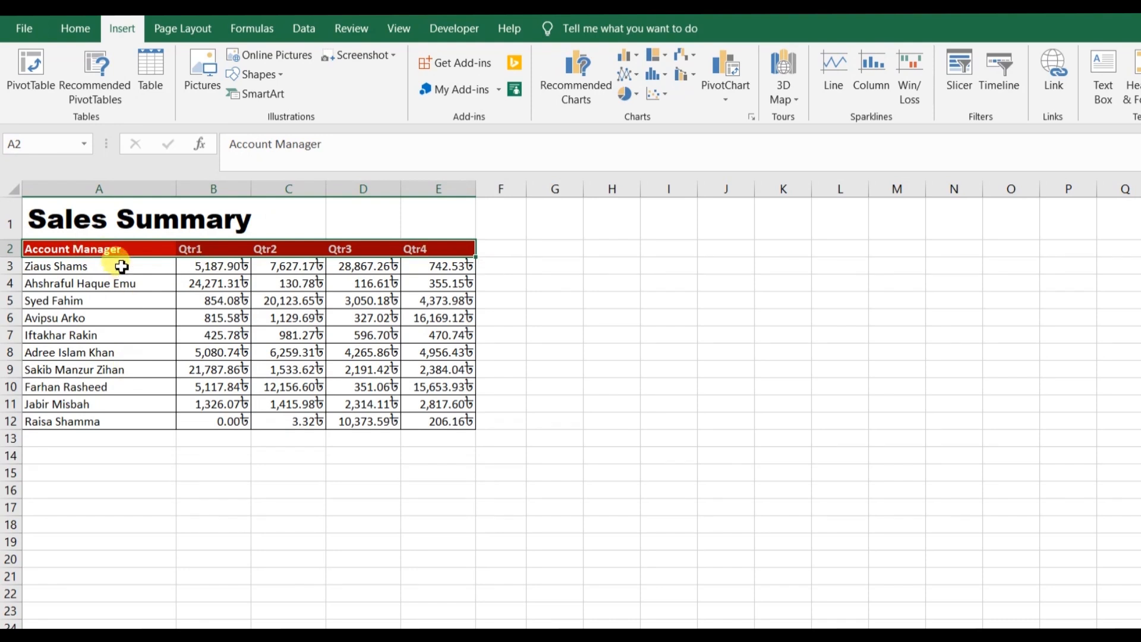
shift+click(419, 268)
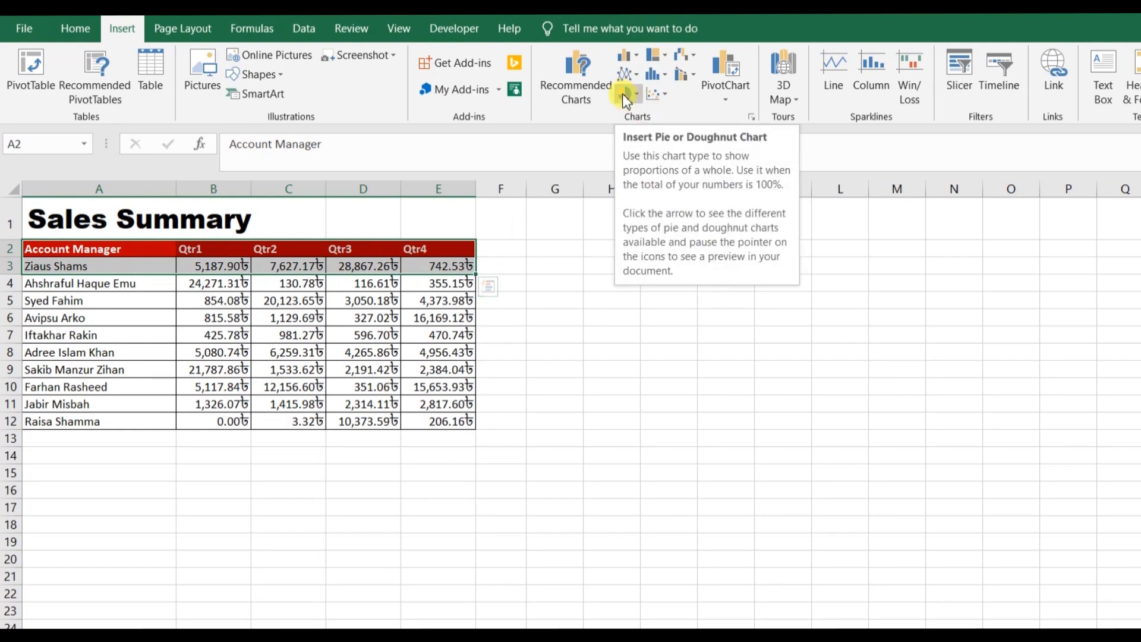
click(624, 96)
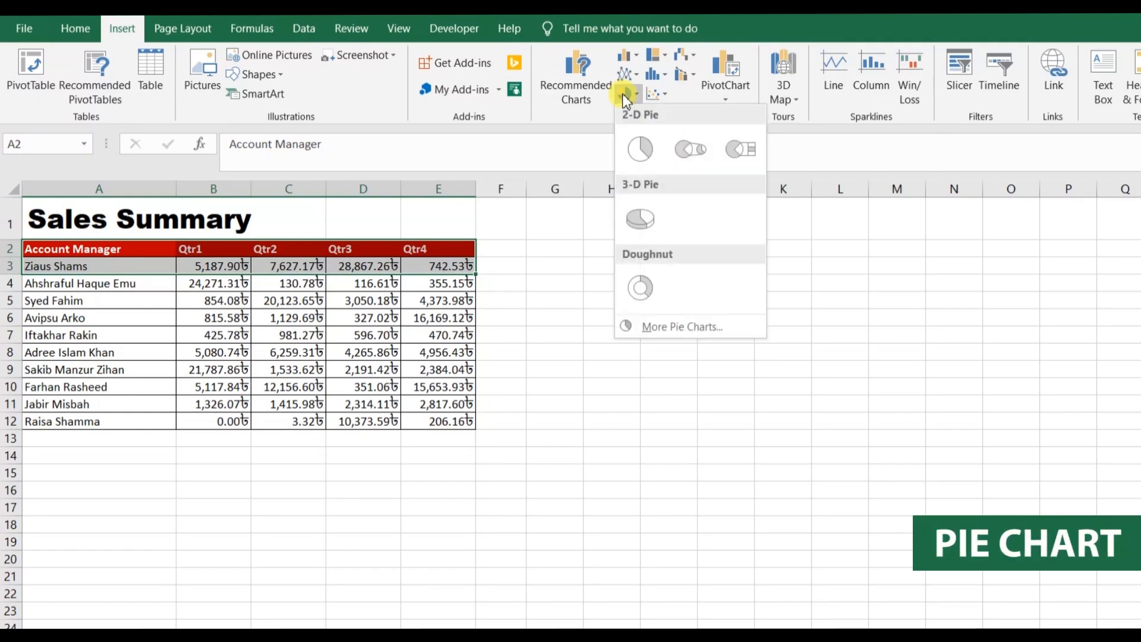
click(652, 158)
drag(783, 266, 800, 255)
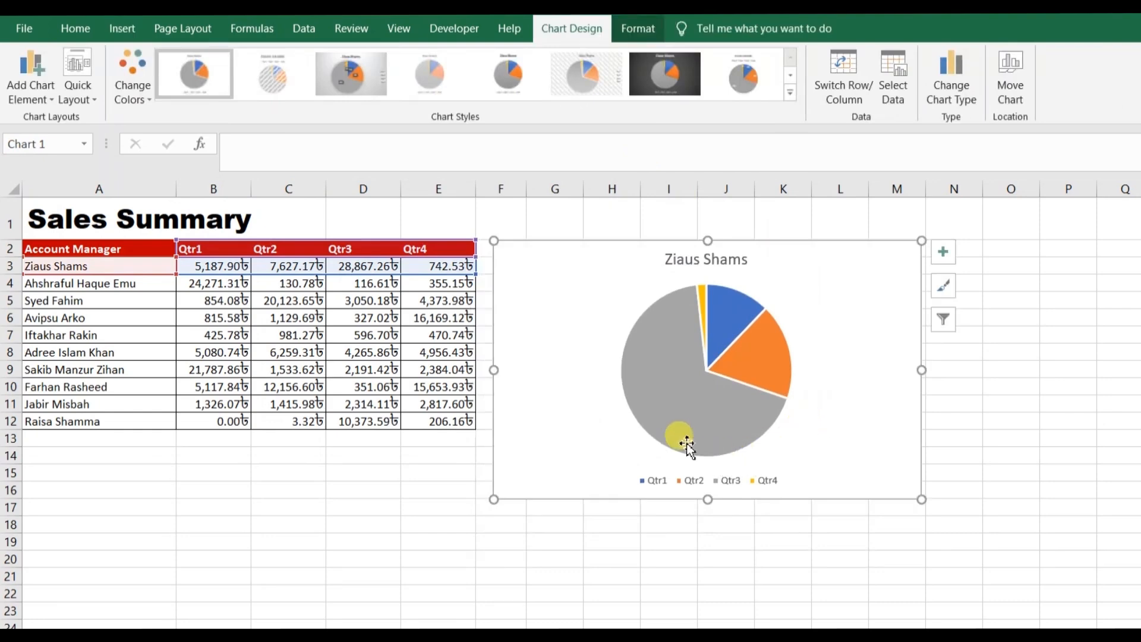
mouse_move(708, 427)
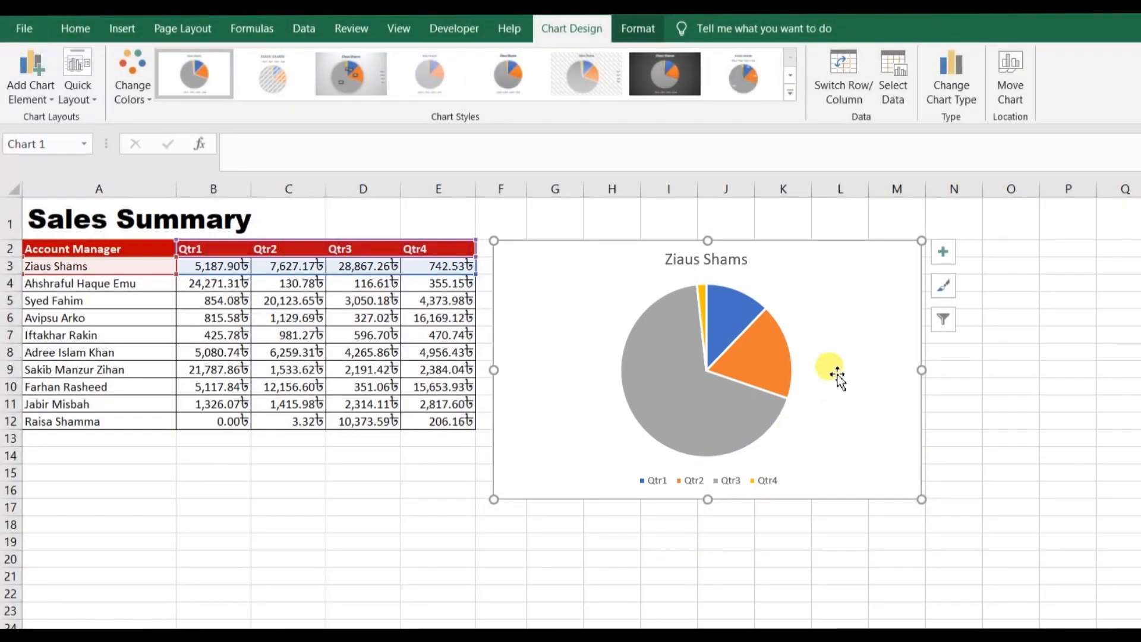
key(Delete)
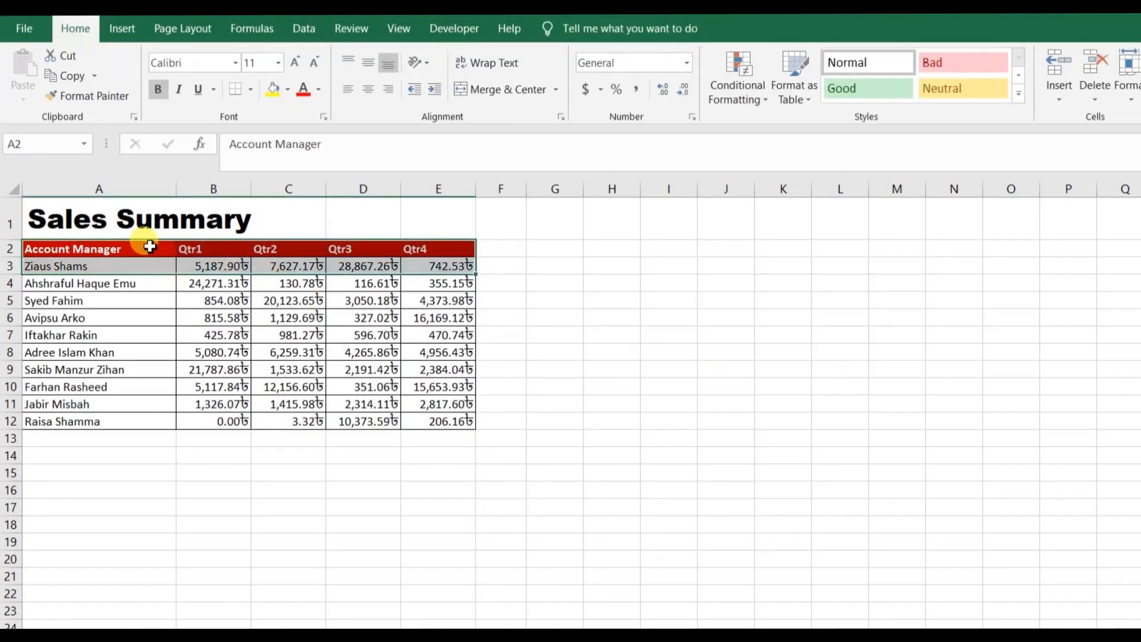
click(148, 246)
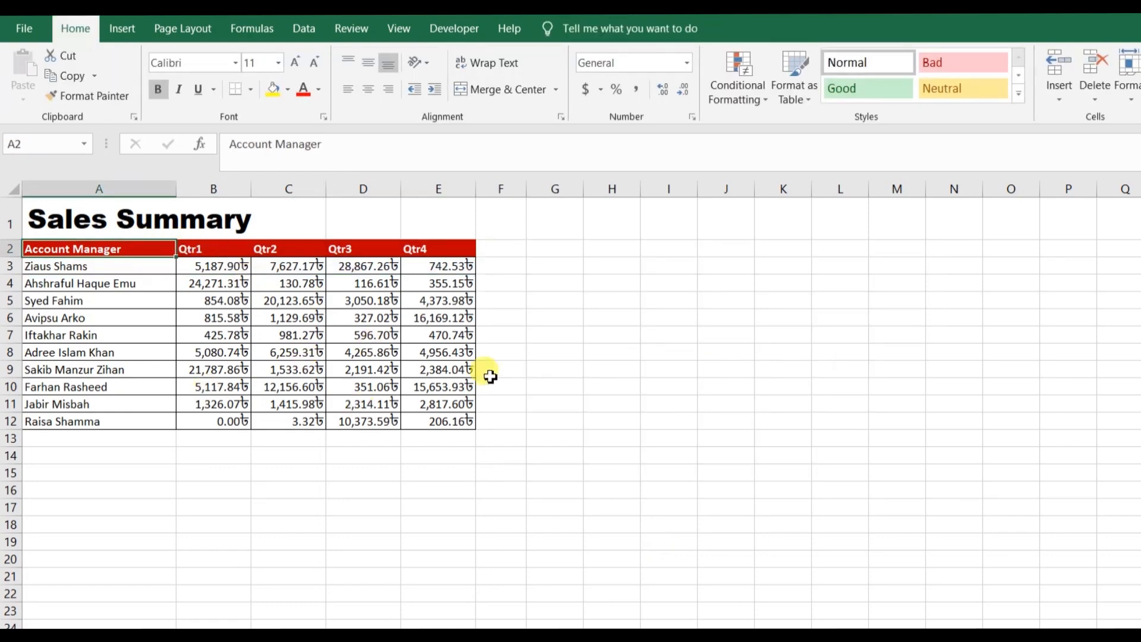
shift+click(229, 424)
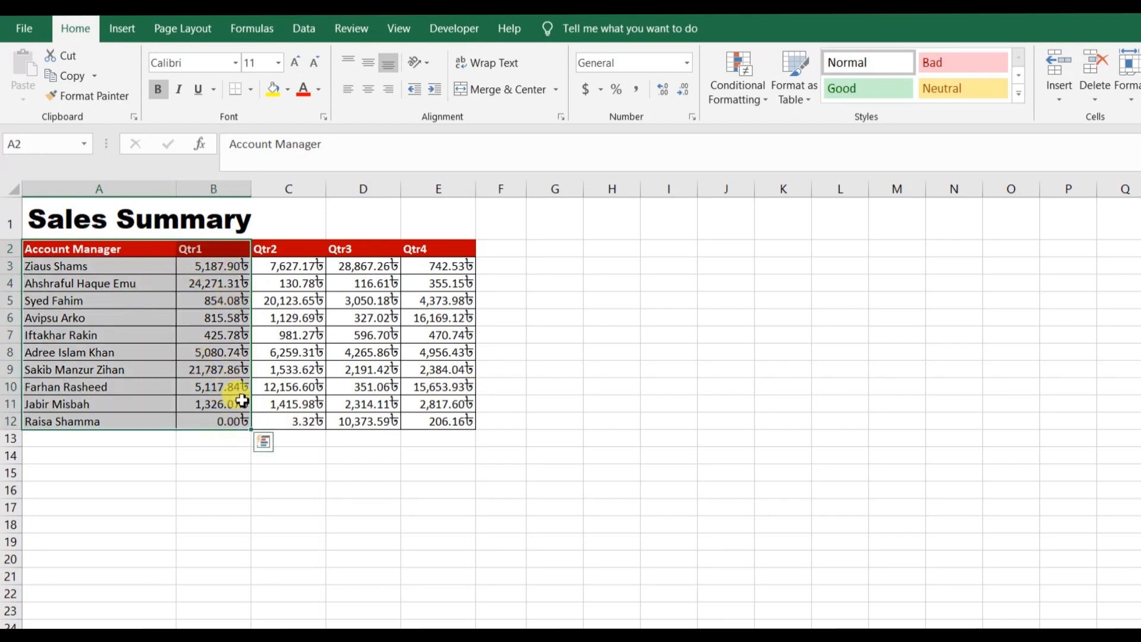
click(122, 30)
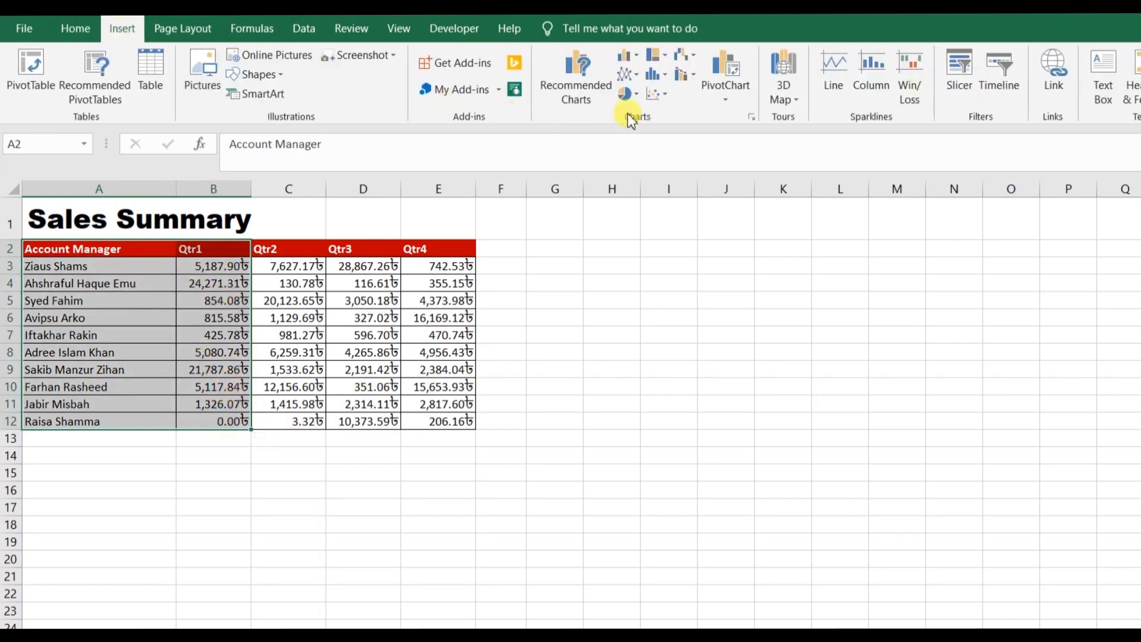
click(636, 95)
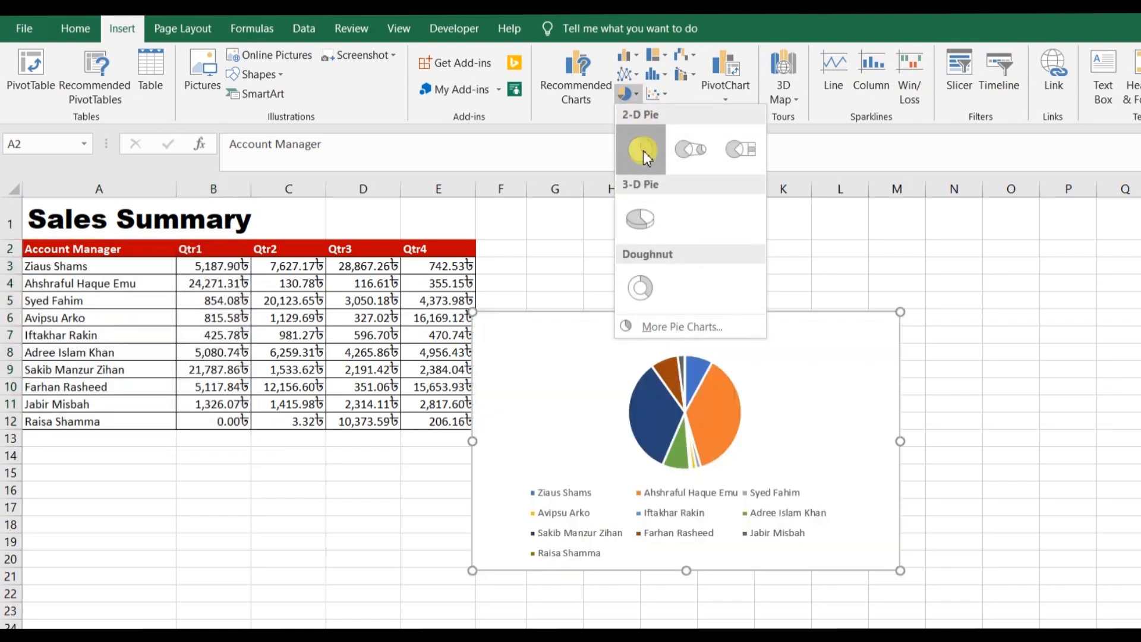
click(642, 149)
drag(899, 311, 1053, 252)
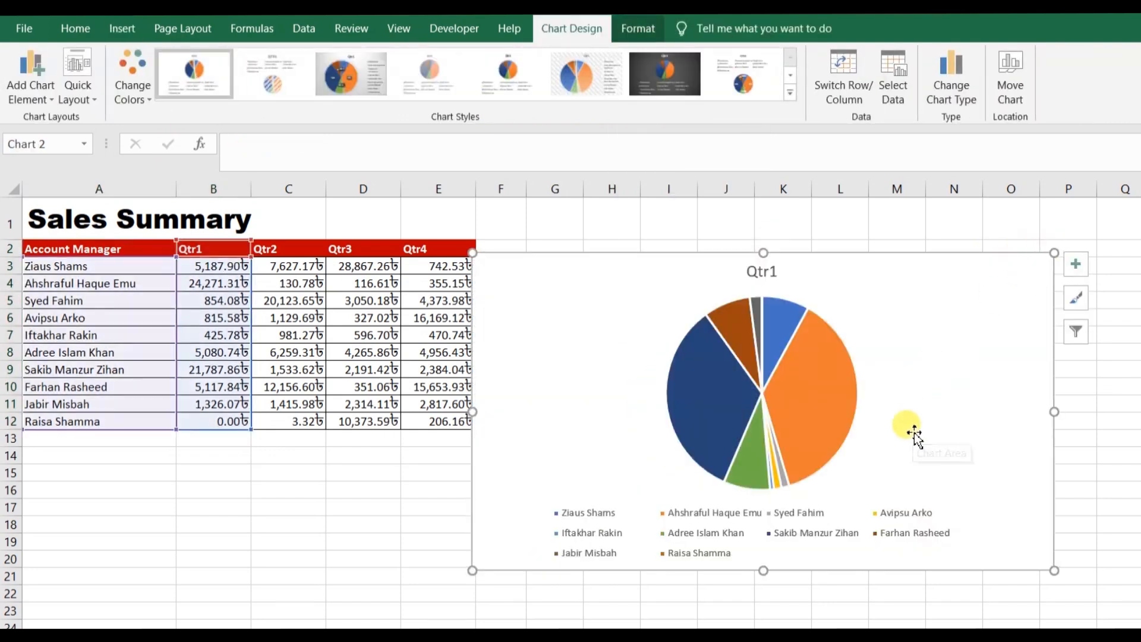
drag(918, 318, 928, 308)
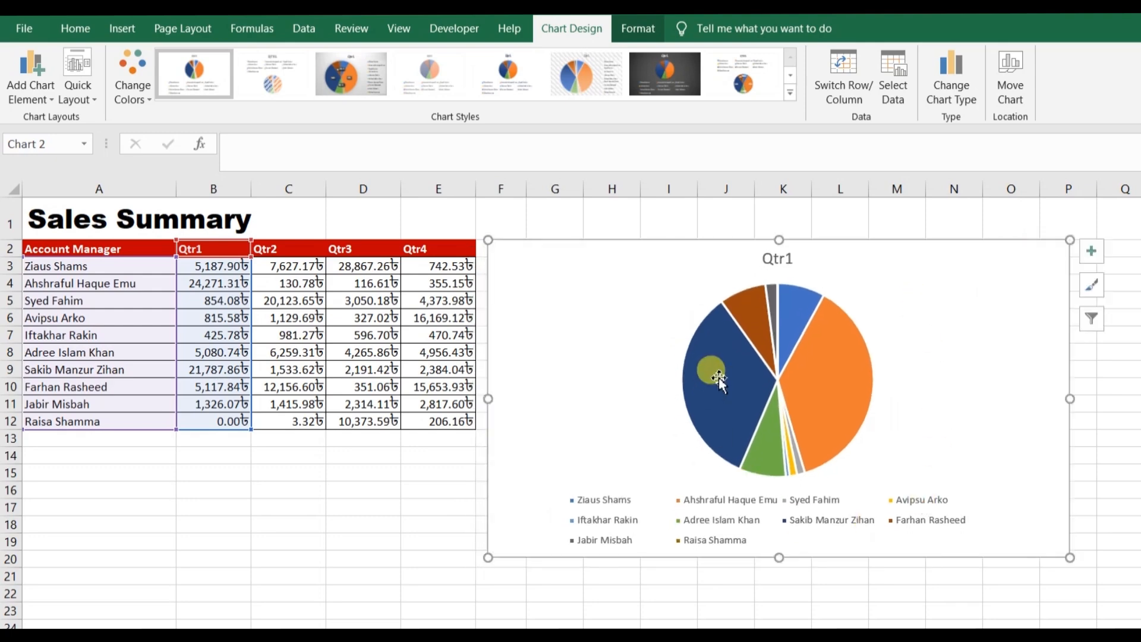
mouse_move(718, 377)
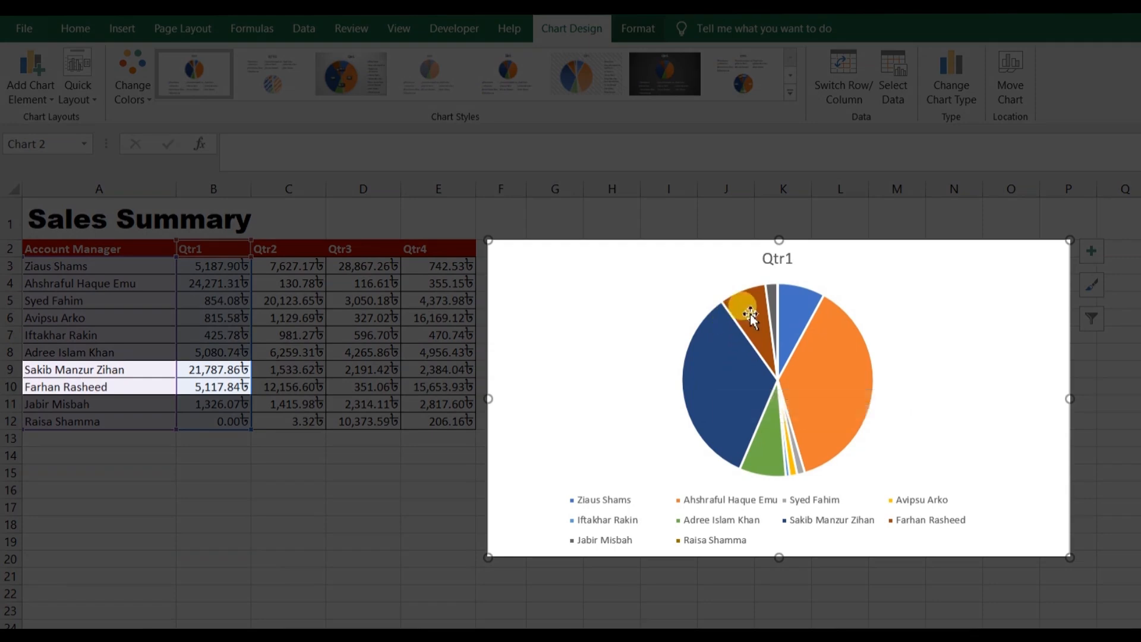
mouse_move(750, 316)
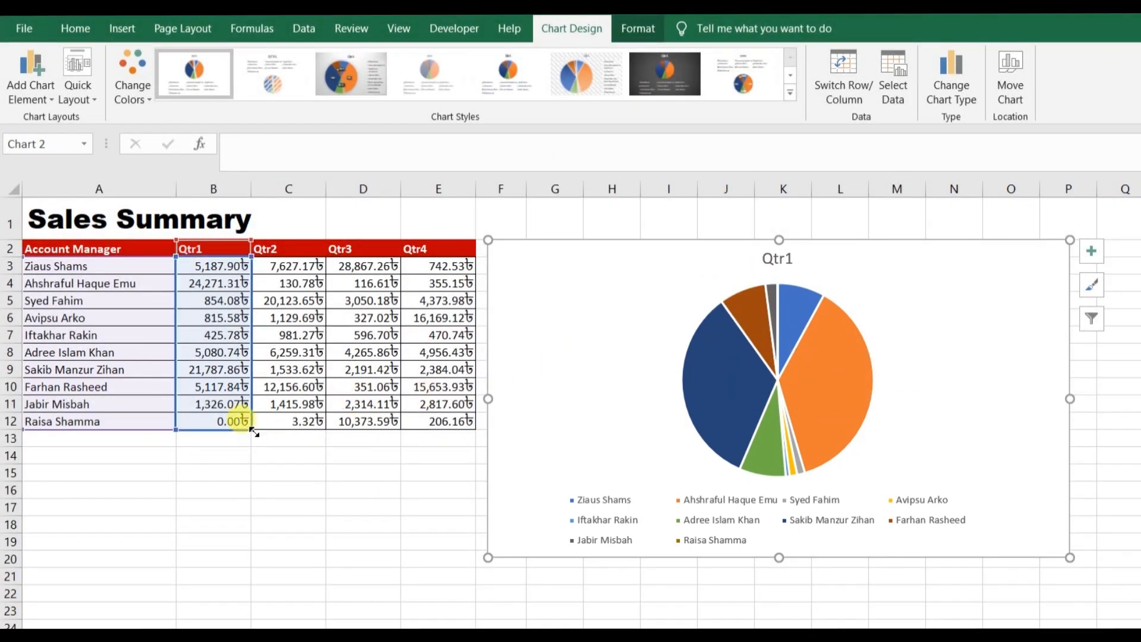
drag(254, 433, 327, 440)
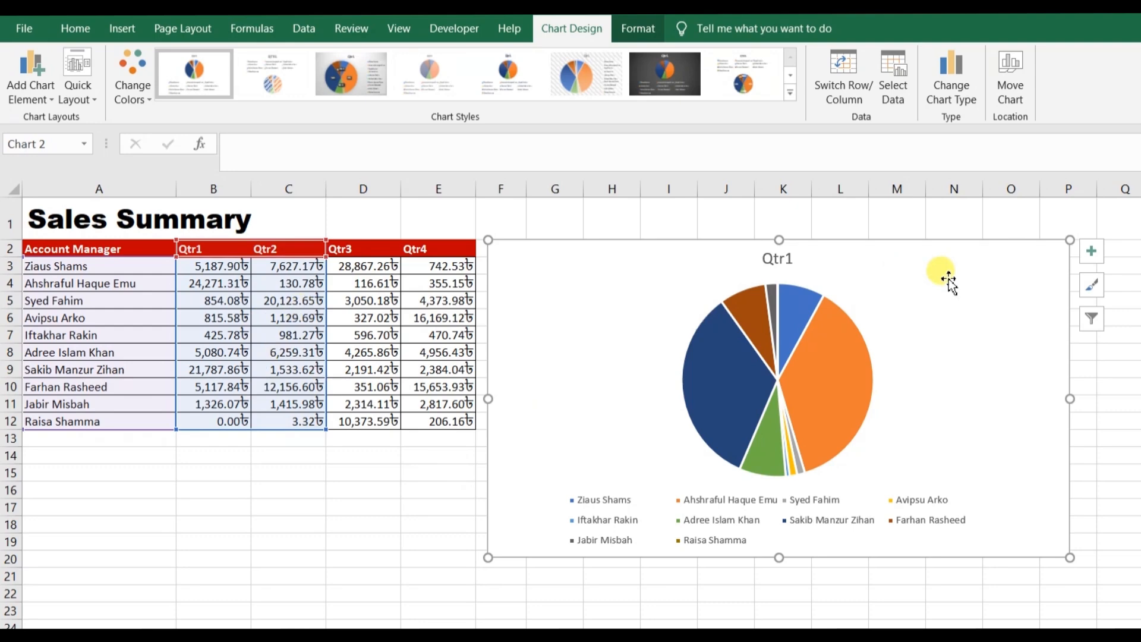
key(Delete)
click(609, 337)
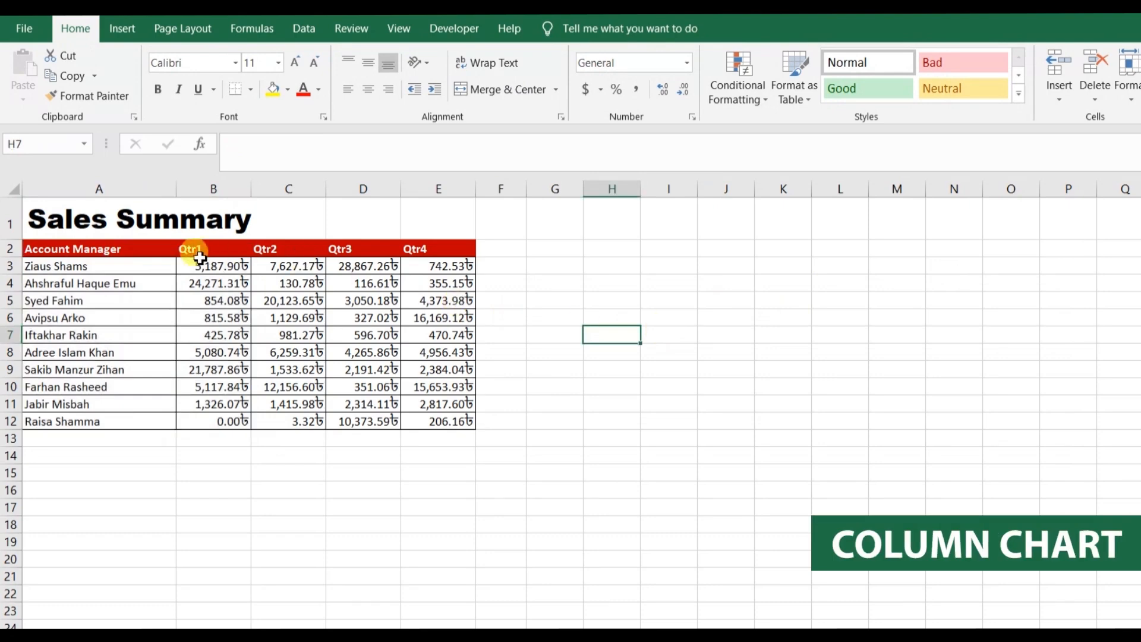
click(155, 254)
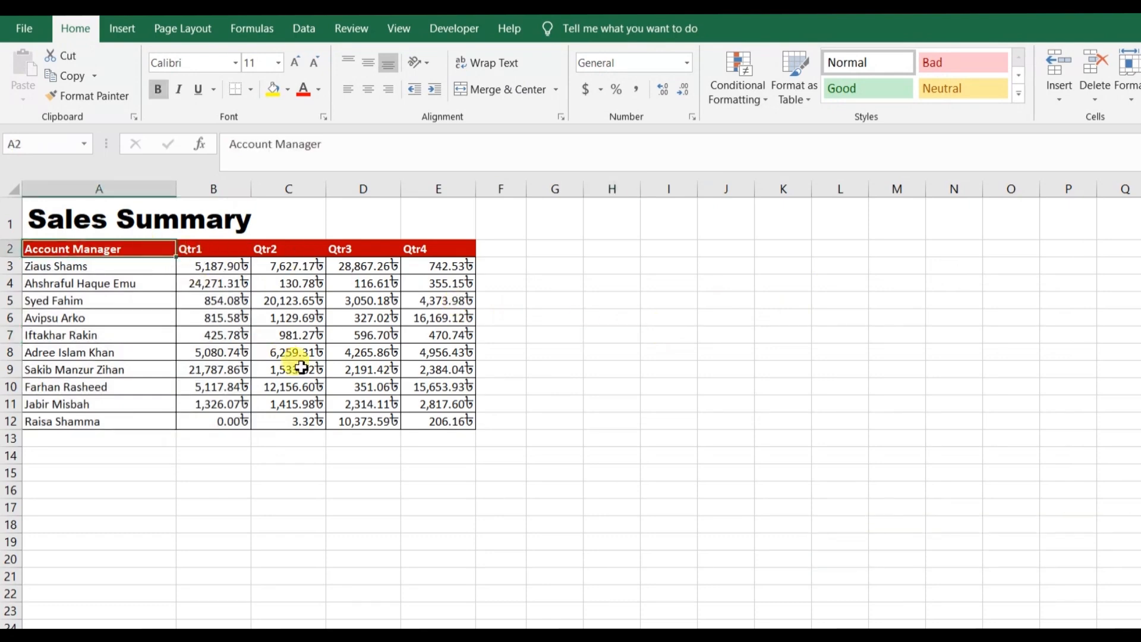
drag(316, 426, 317, 426)
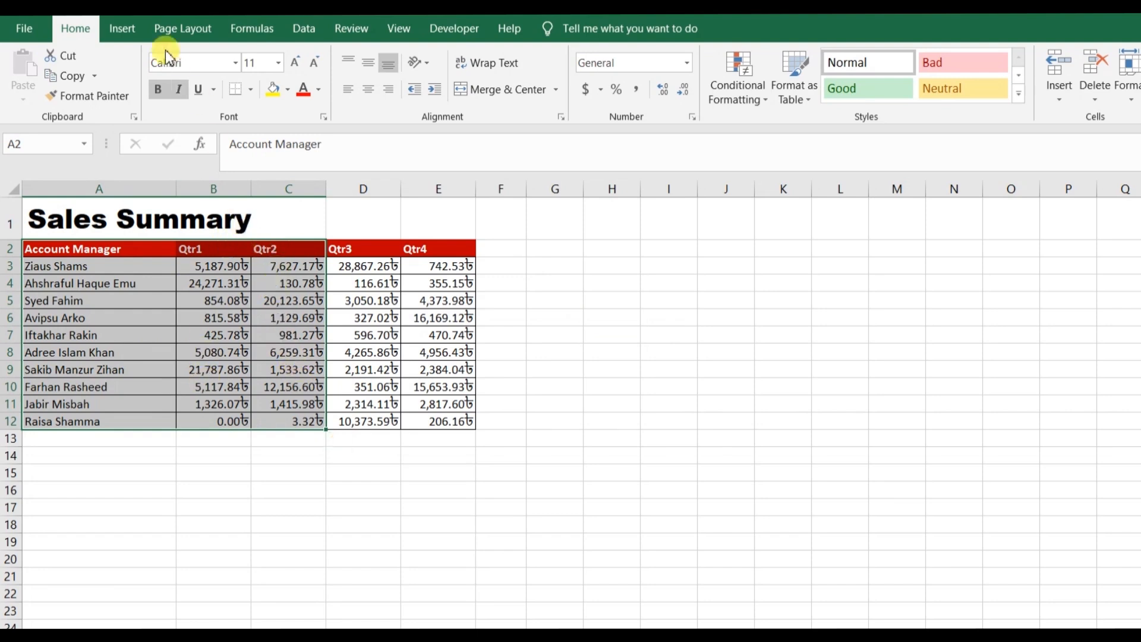
click(126, 29)
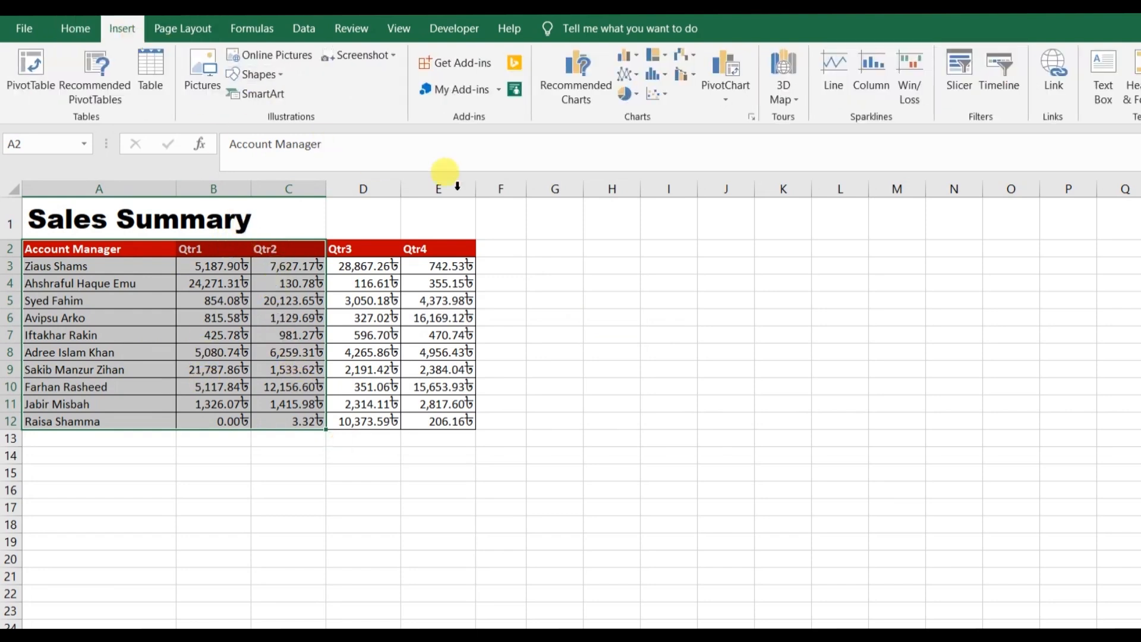
click(624, 56)
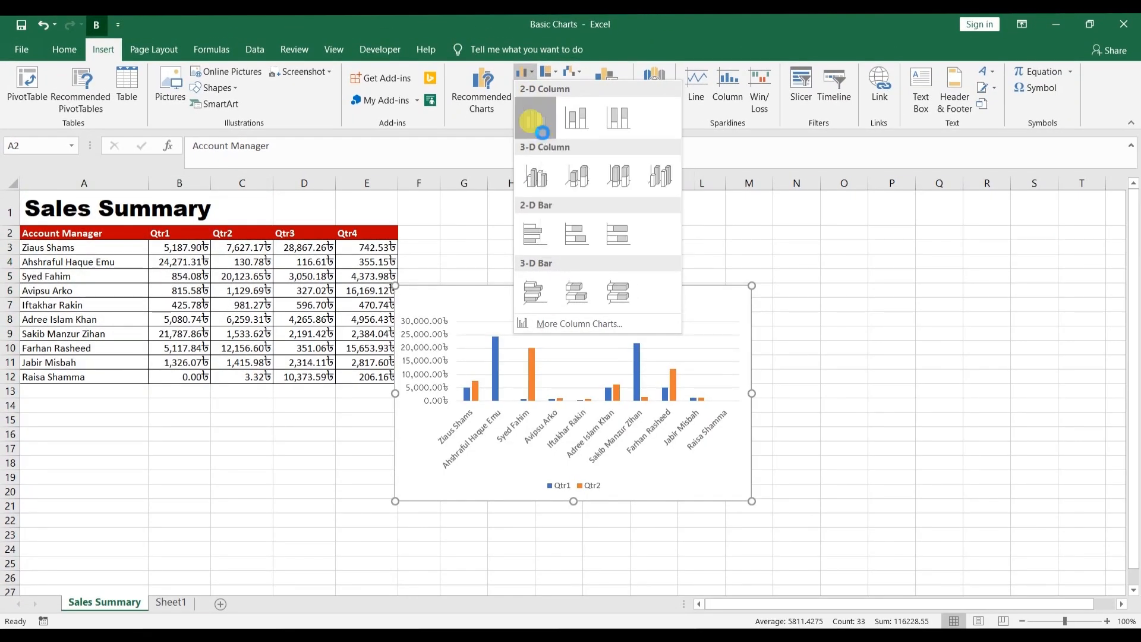
click(538, 127)
drag(750, 284, 991, 241)
drag(745, 269, 771, 248)
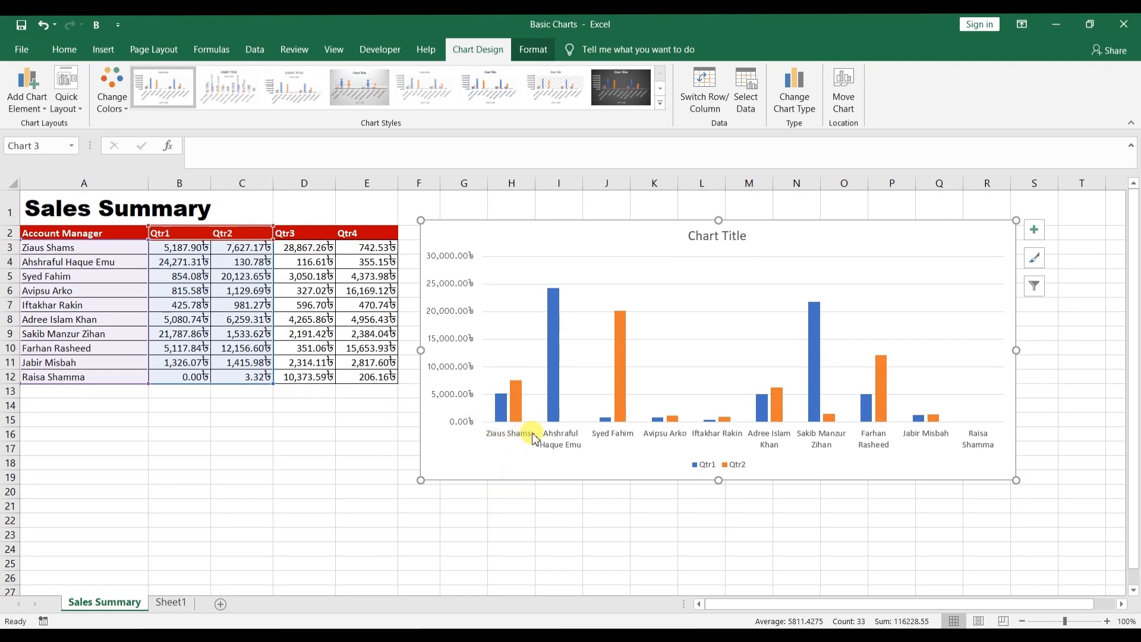
mouse_move(501, 412)
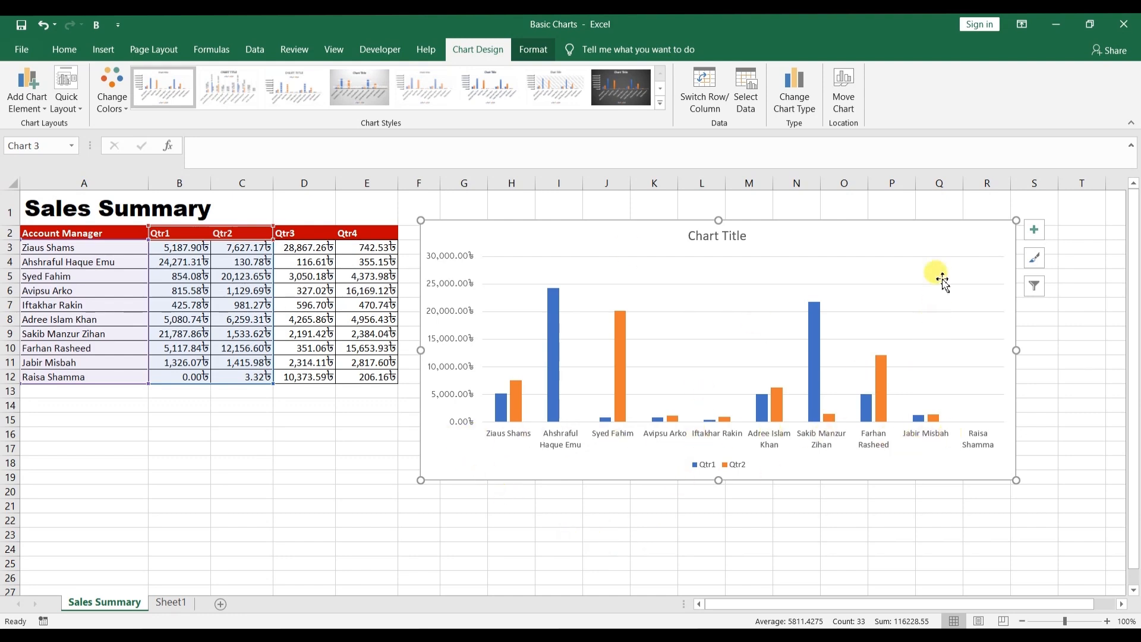
key(Delete)
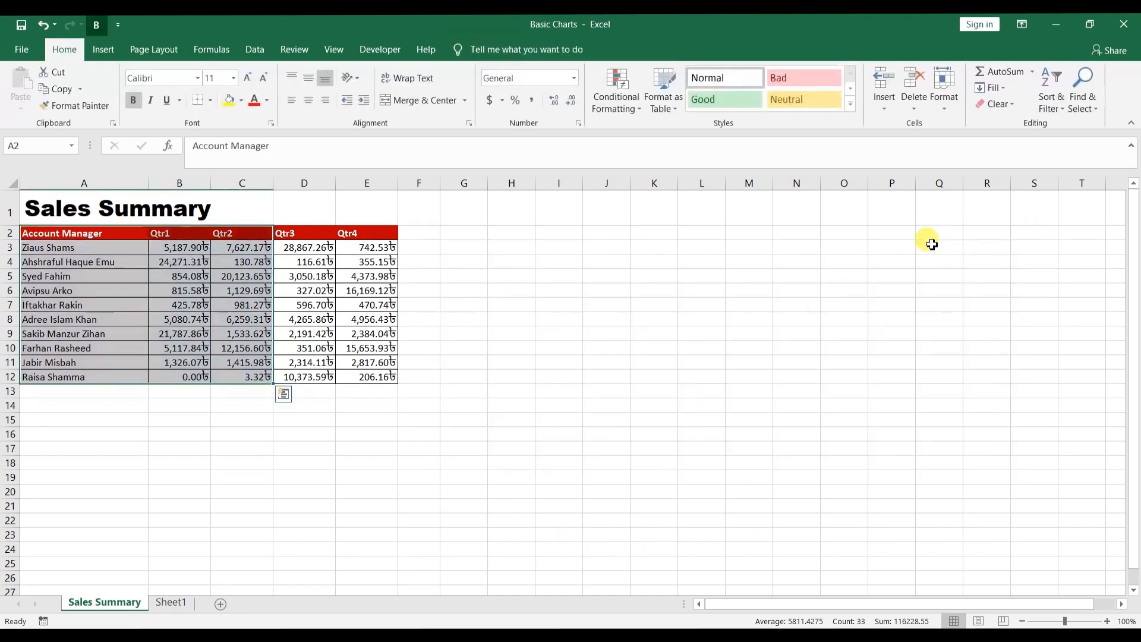
click(413, 247)
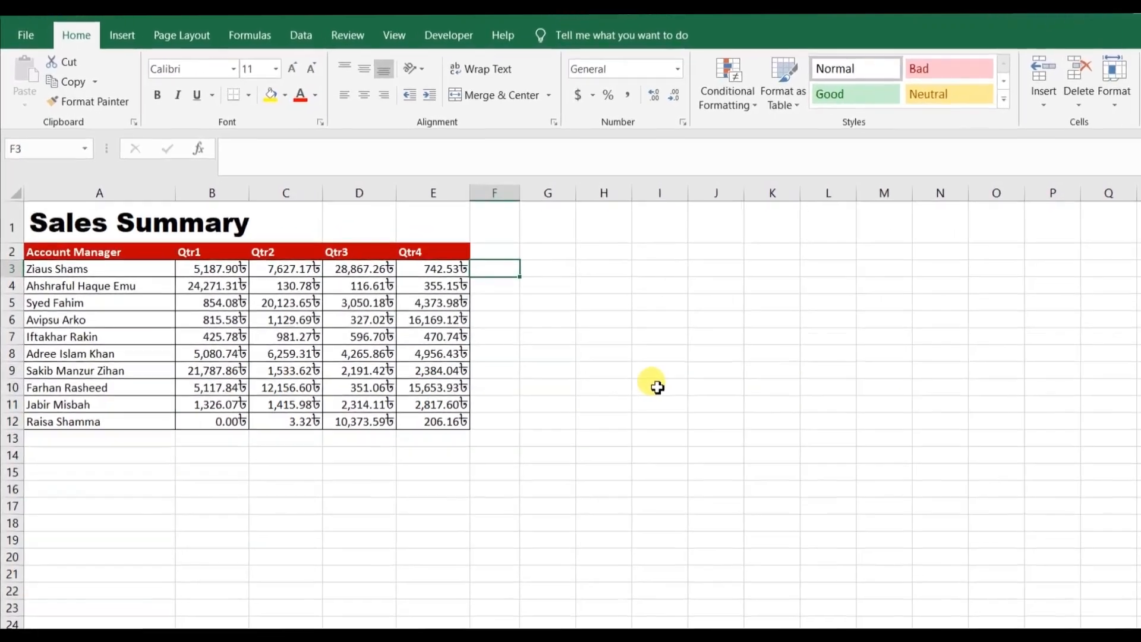
click(168, 285)
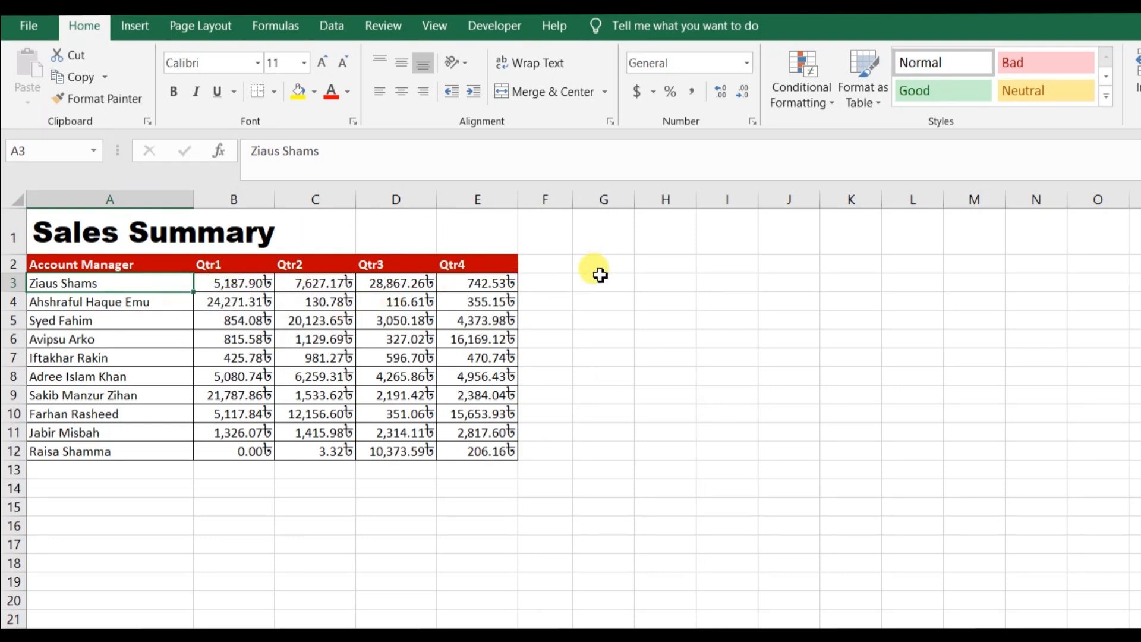
click(178, 264)
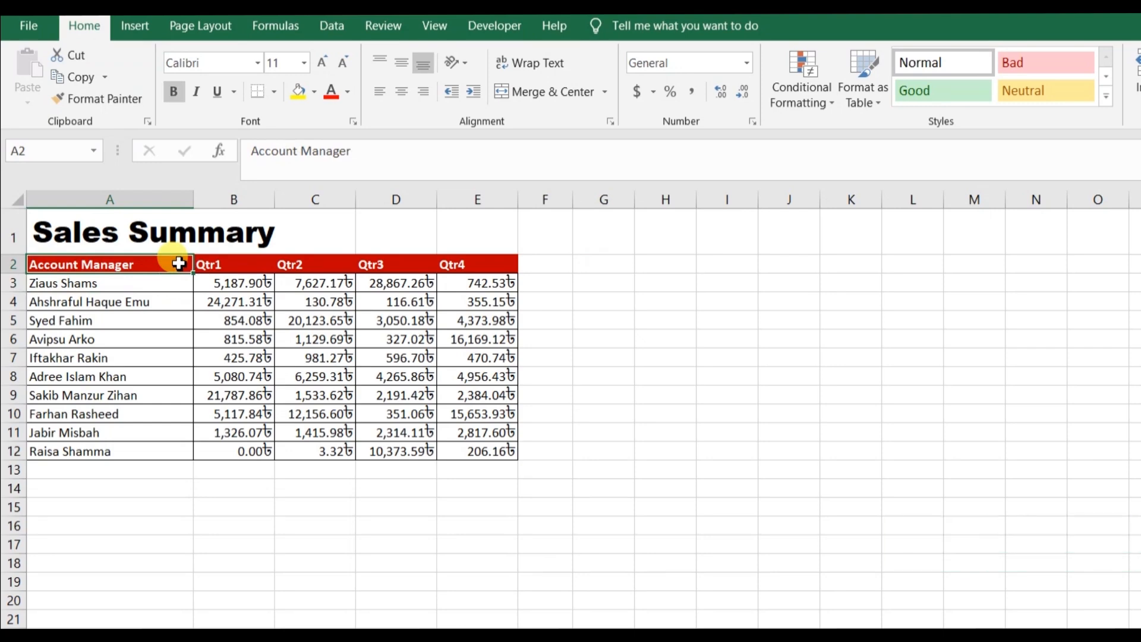
shift+click(466, 280)
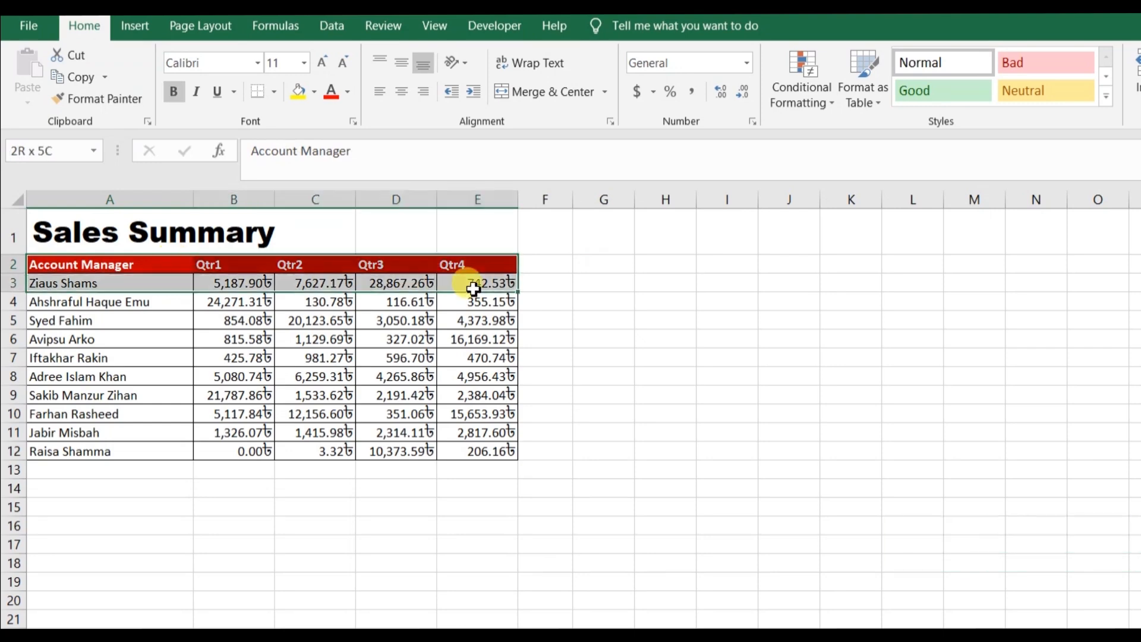
click(134, 26)
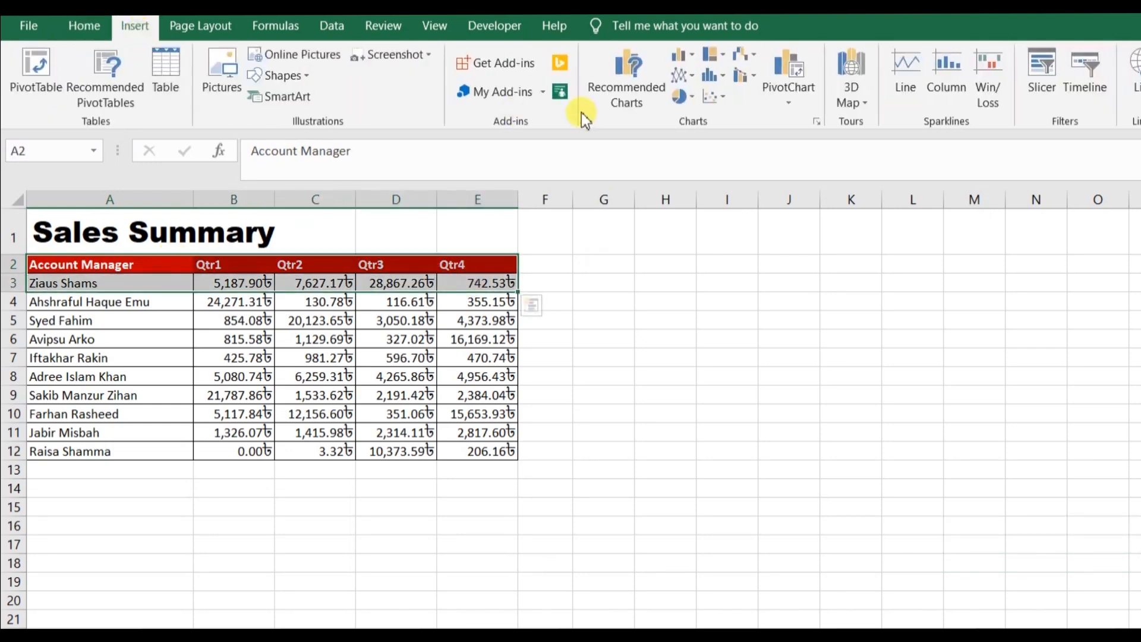
click(686, 80)
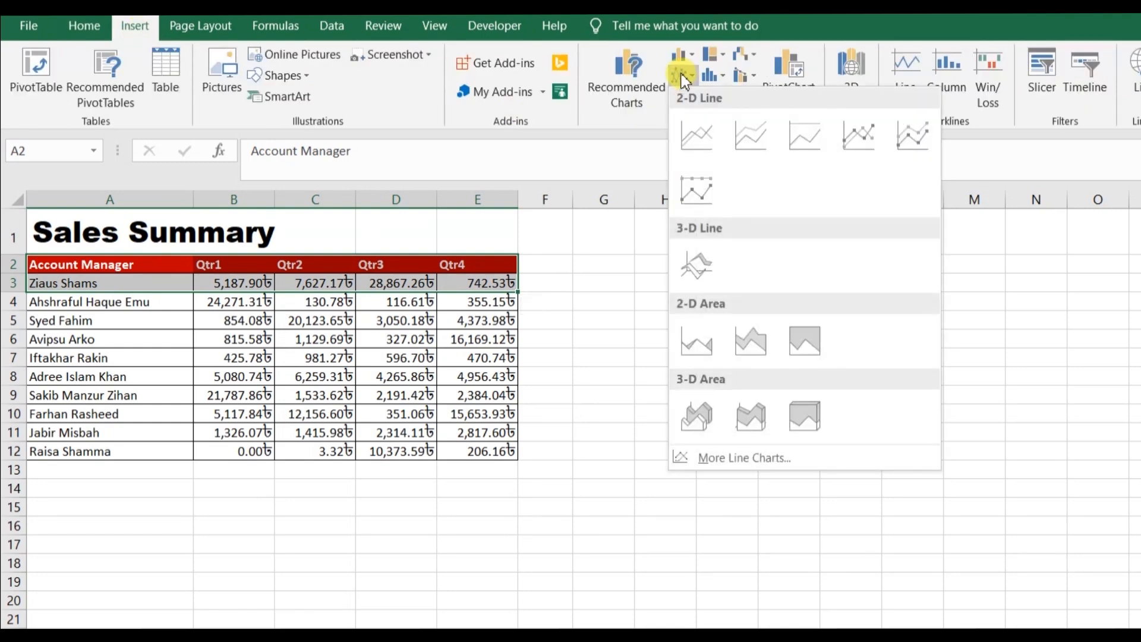
click(704, 145)
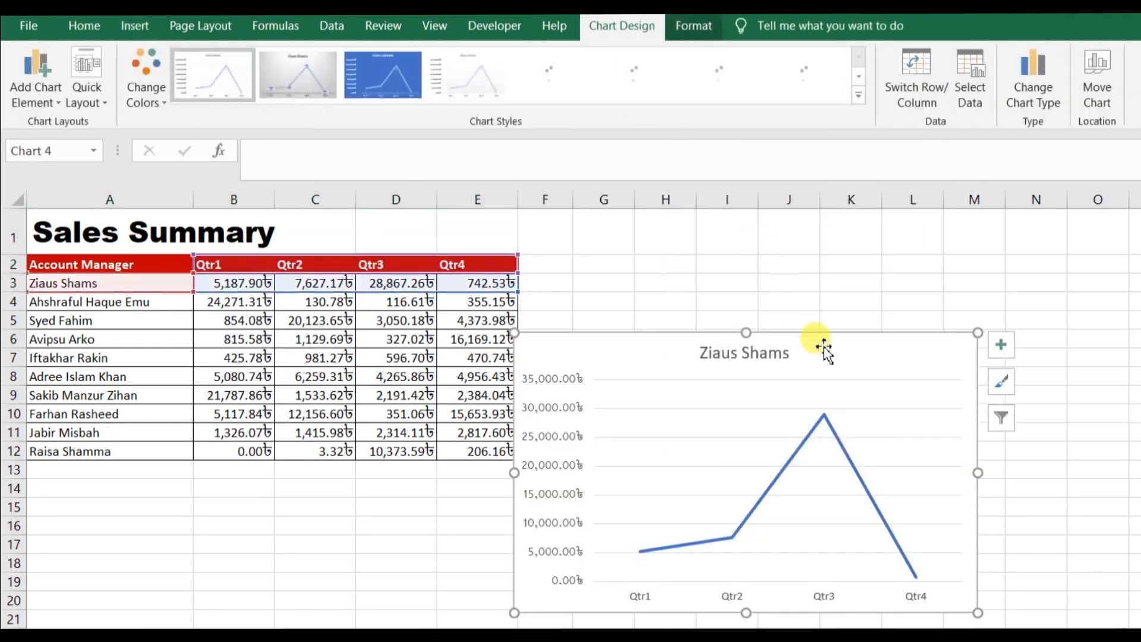
drag(822, 347, 884, 276)
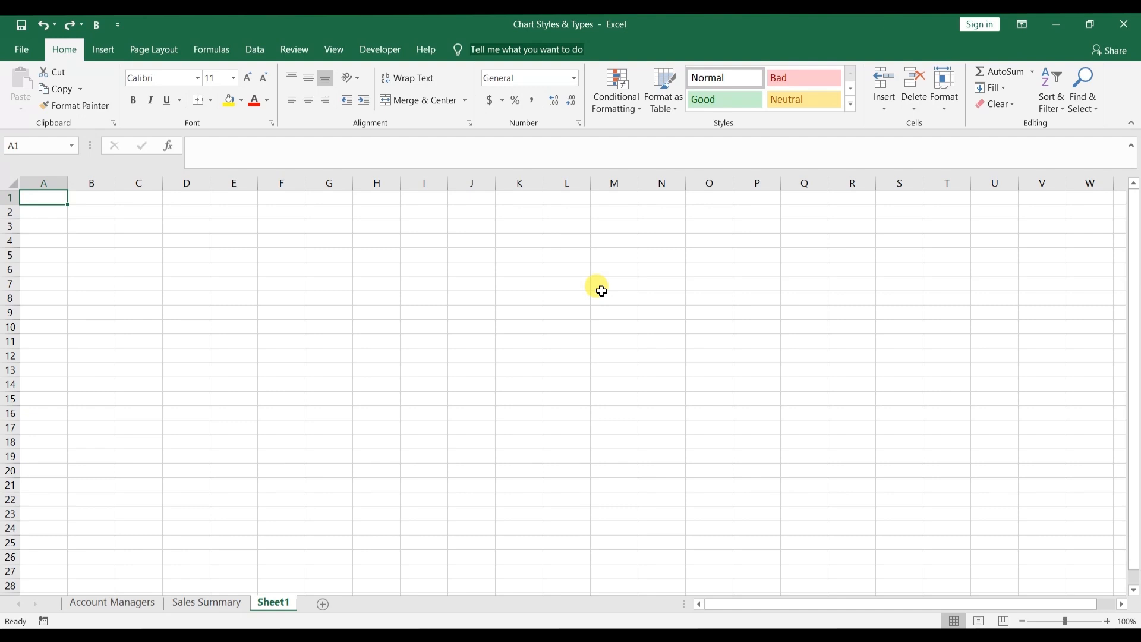
Step: Switch to the Account Managers sheet and select its clustered column chart
click(132, 604)
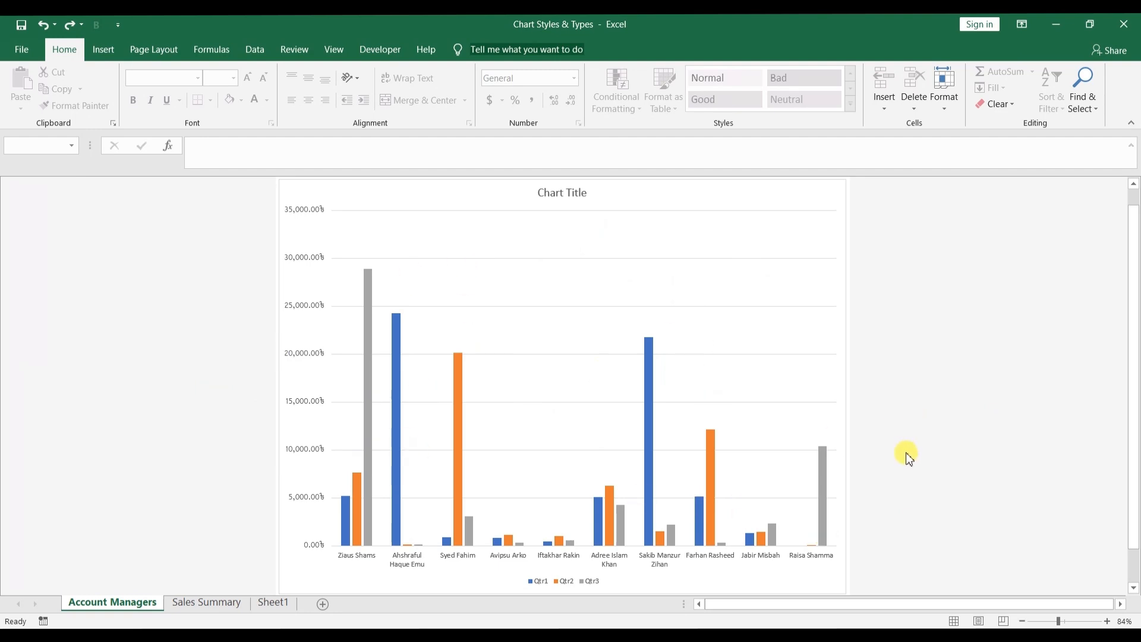
click(782, 198)
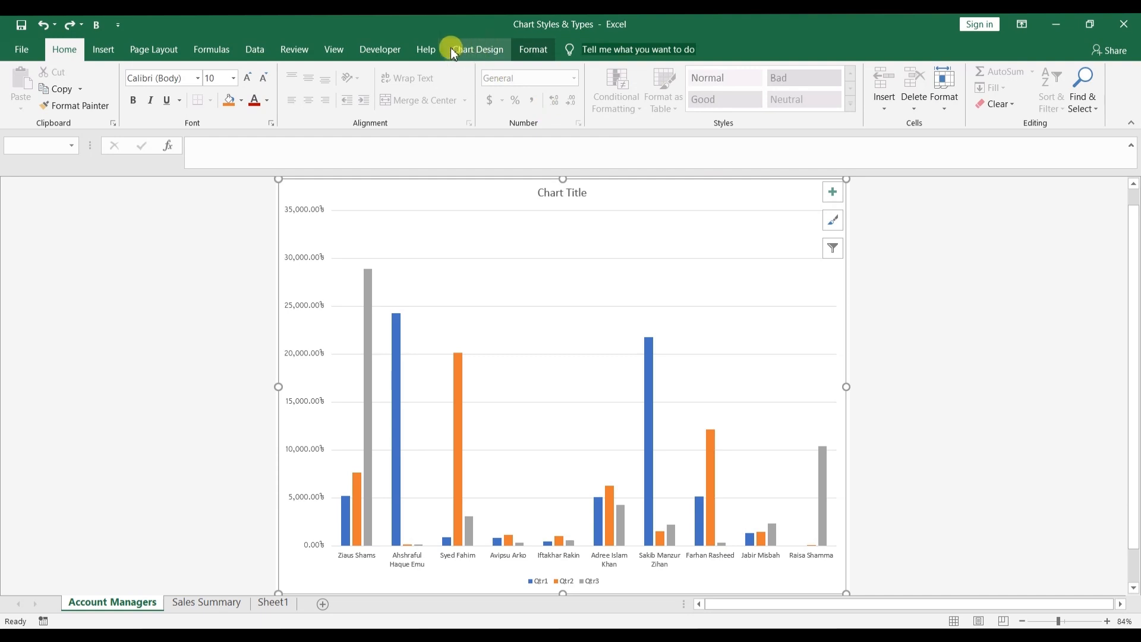
click(498, 49)
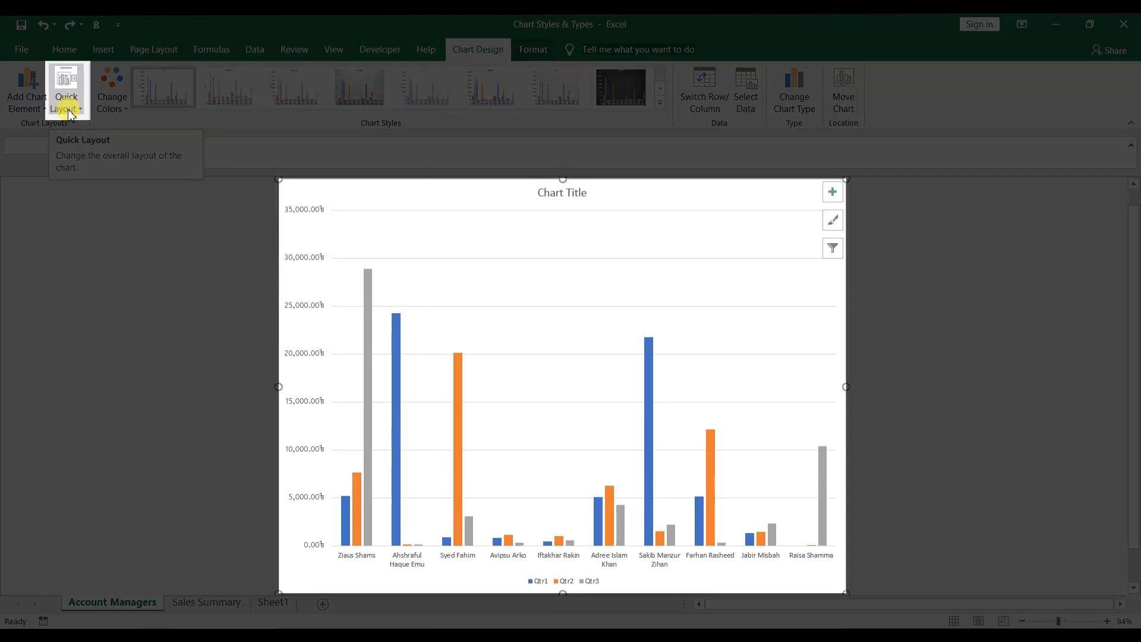
Step: Apply Quick Layout 5 to add a Qtr1–Qtr3 data table and a vertical axis title
click(68, 109)
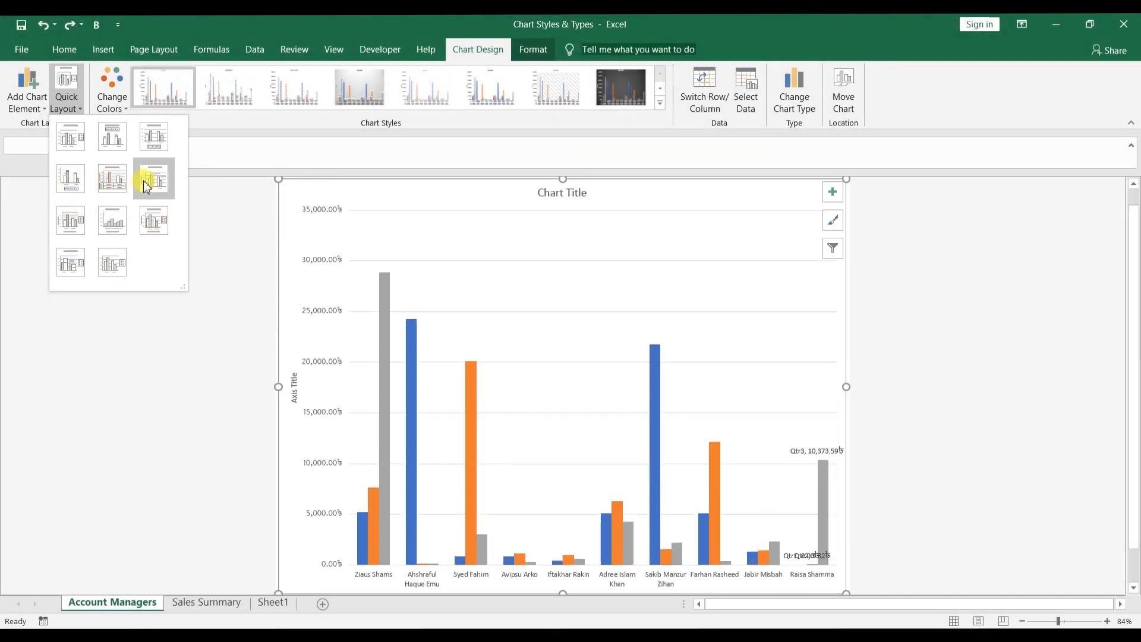
click(118, 181)
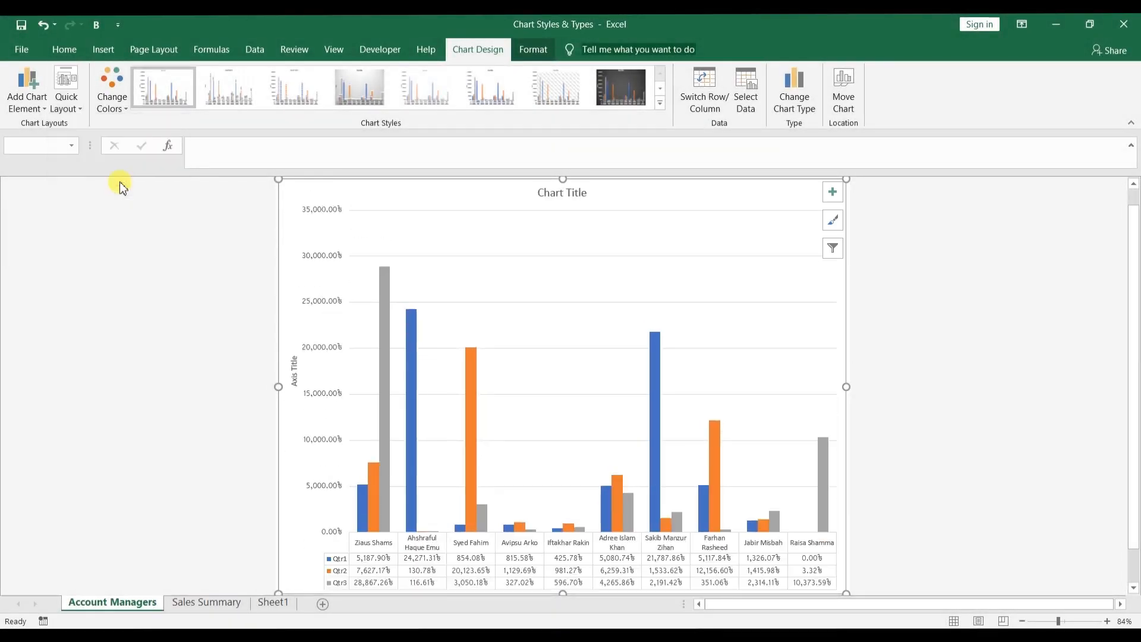
click(168, 243)
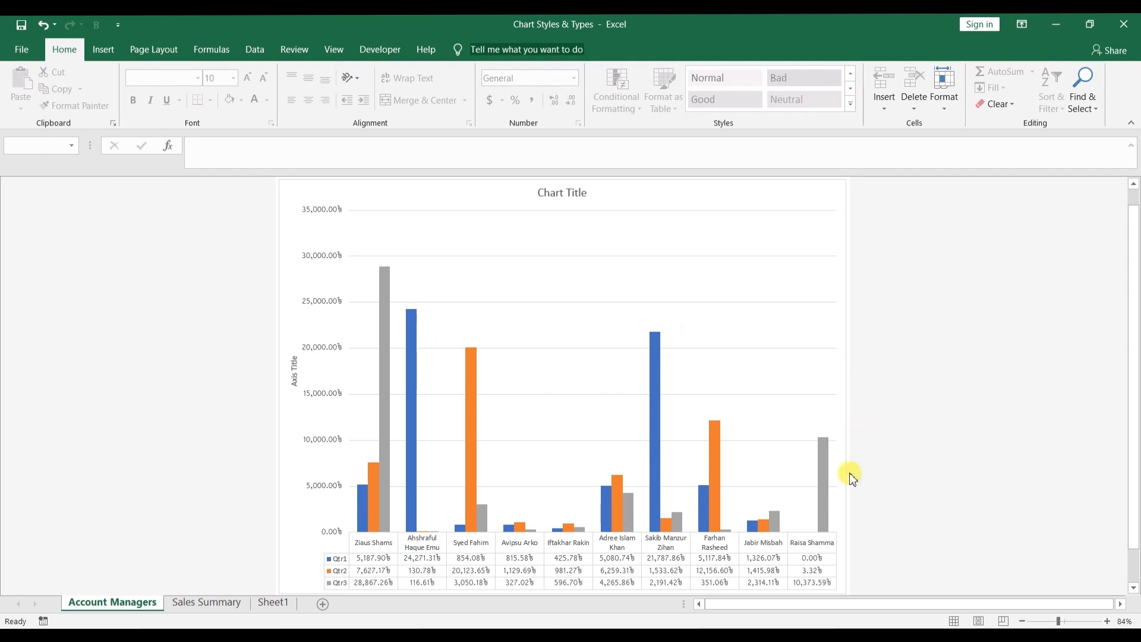
Step: Recolour the chart's columns with the grey Monochromatic Palette 7
click(788, 203)
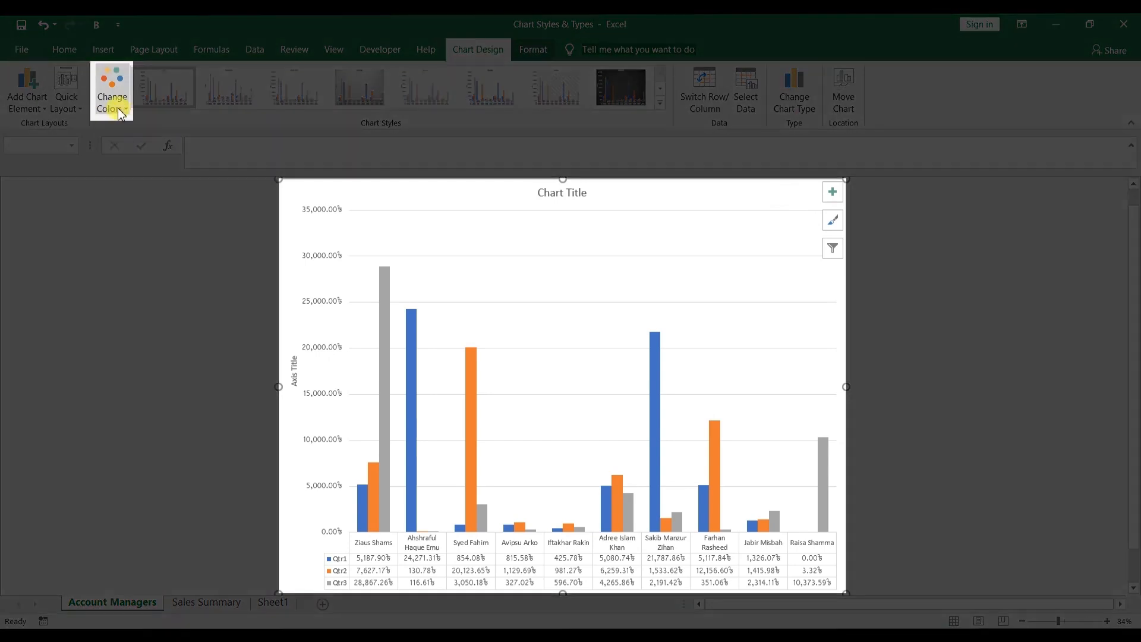
click(121, 111)
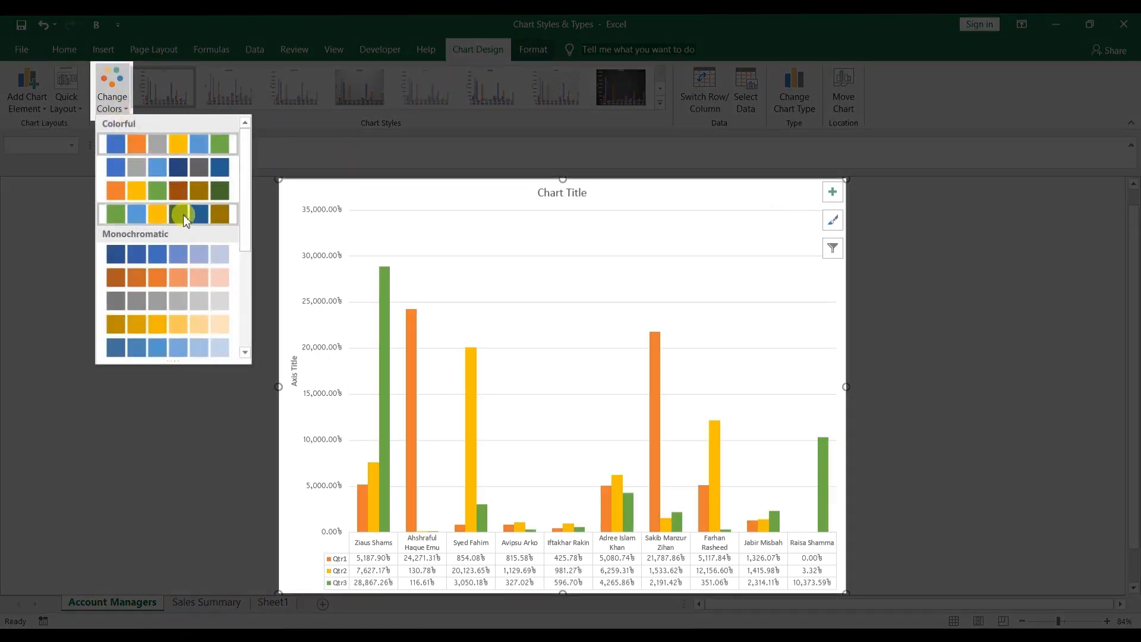
scroll(196, 262, down, 5)
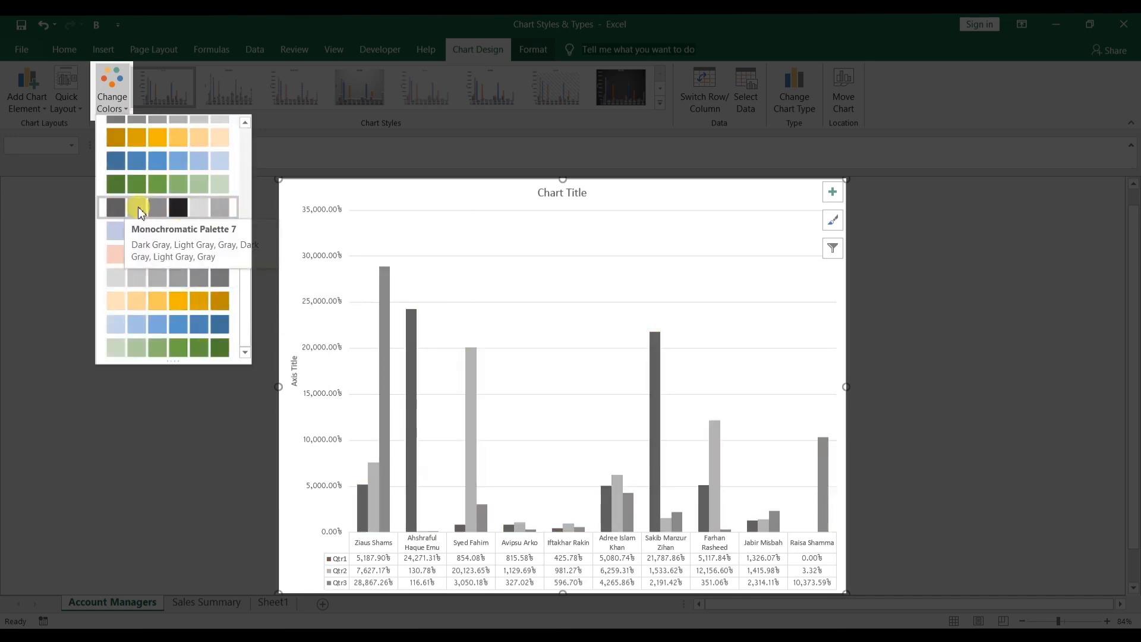
click(163, 208)
click(591, 195)
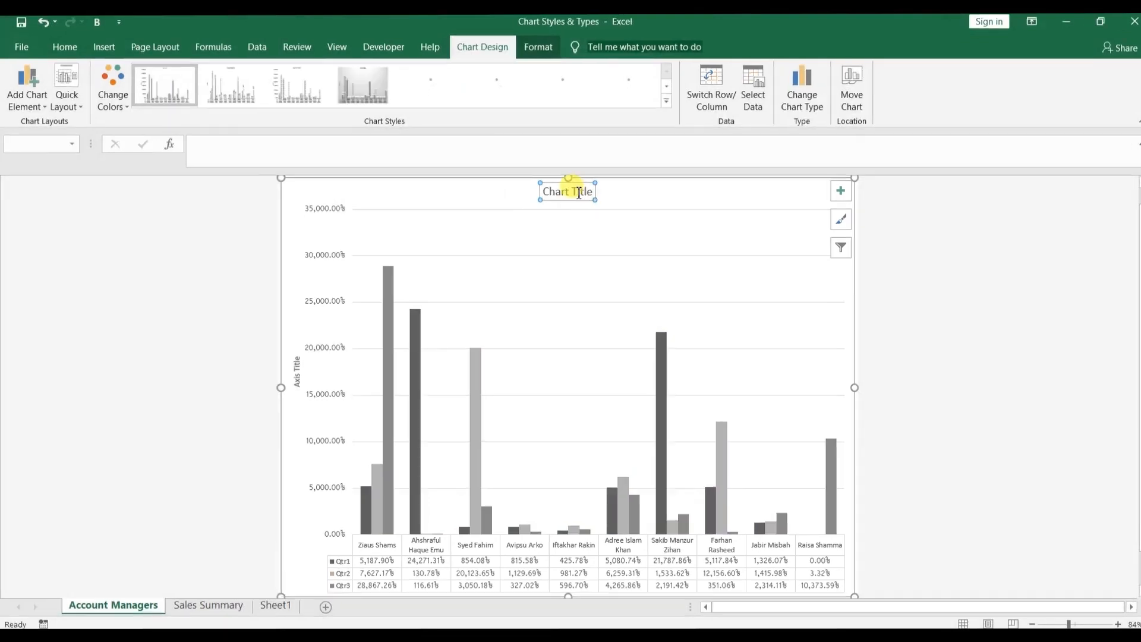
Step: Retitle the chart 'Account Mangagers' and make the title text red
triple_click(593, 195)
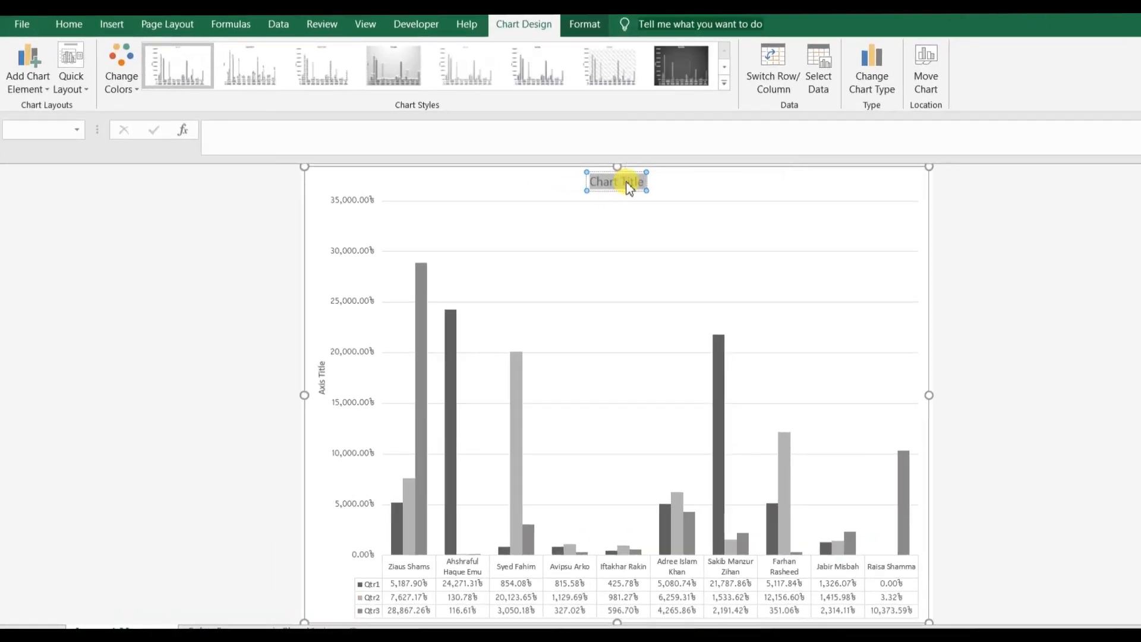
text(A)
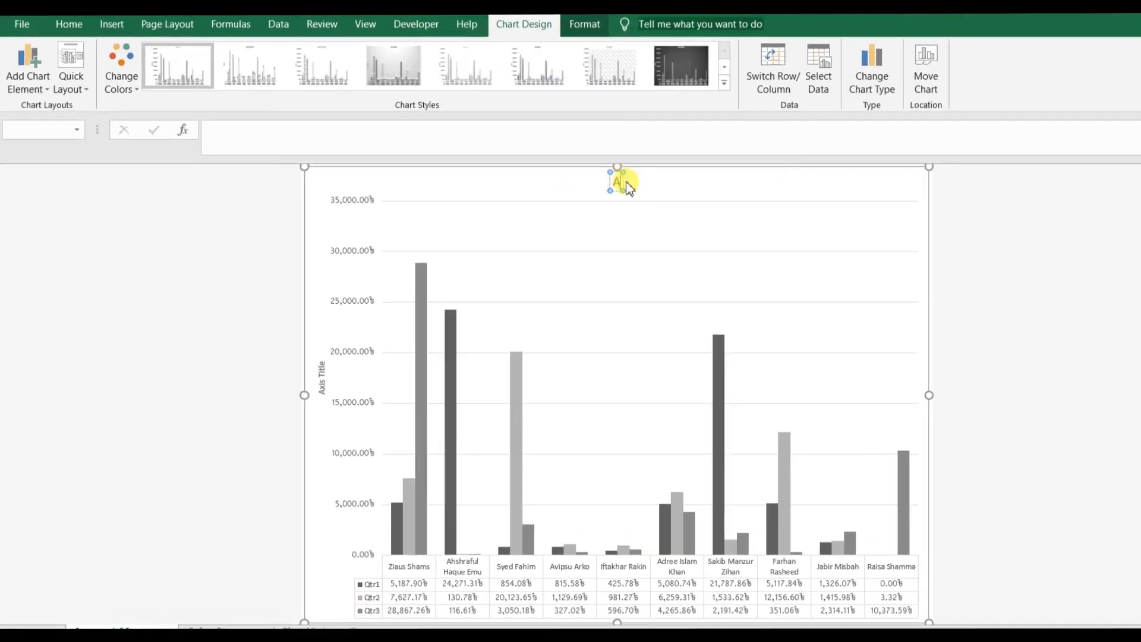
text(ccount Mang)
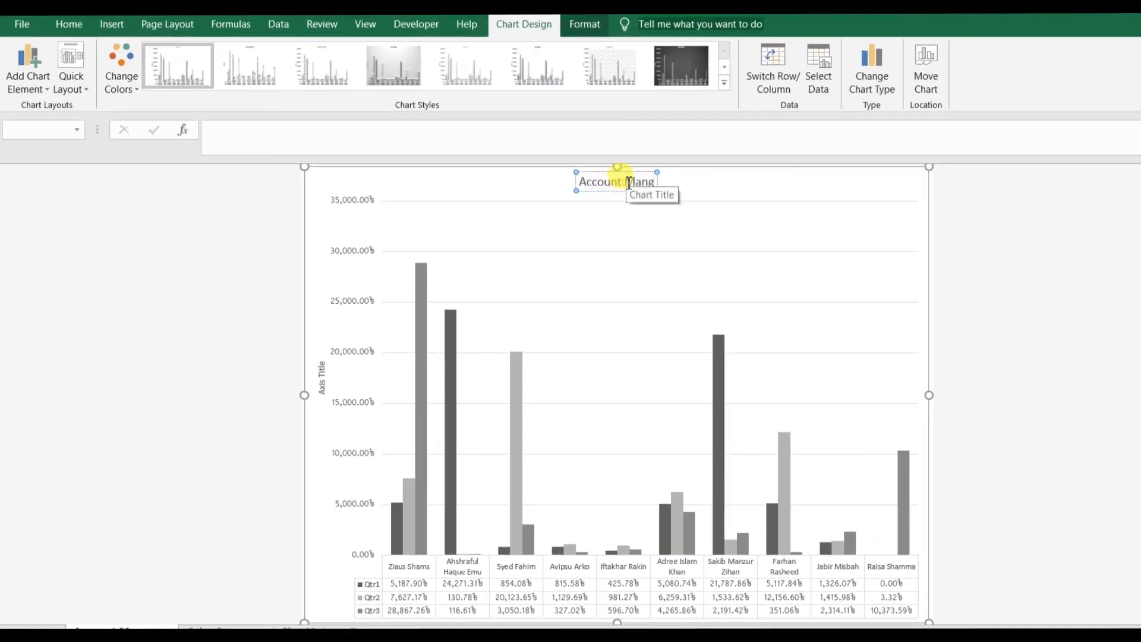
key(BackSpace)
text(agers)
triple_click(629, 182)
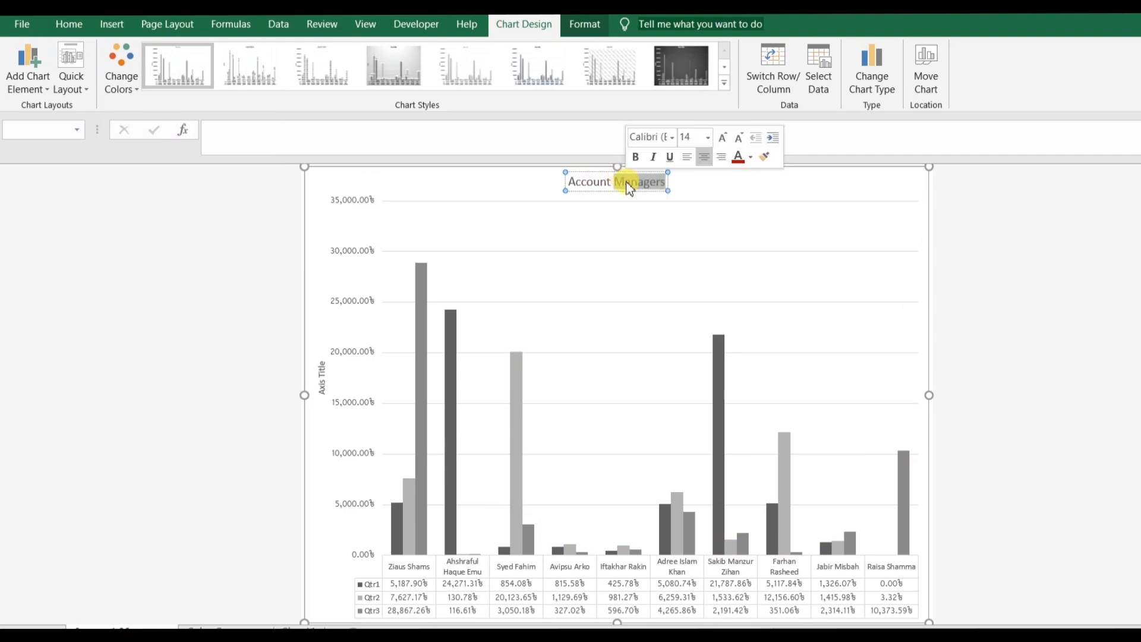
click(738, 159)
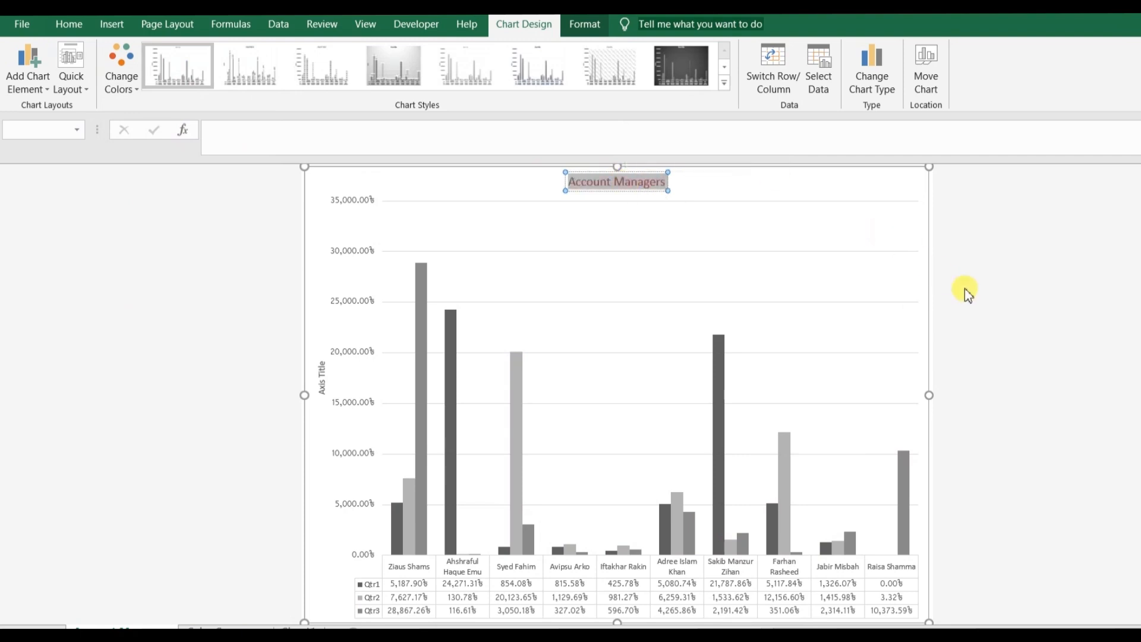
click(965, 287)
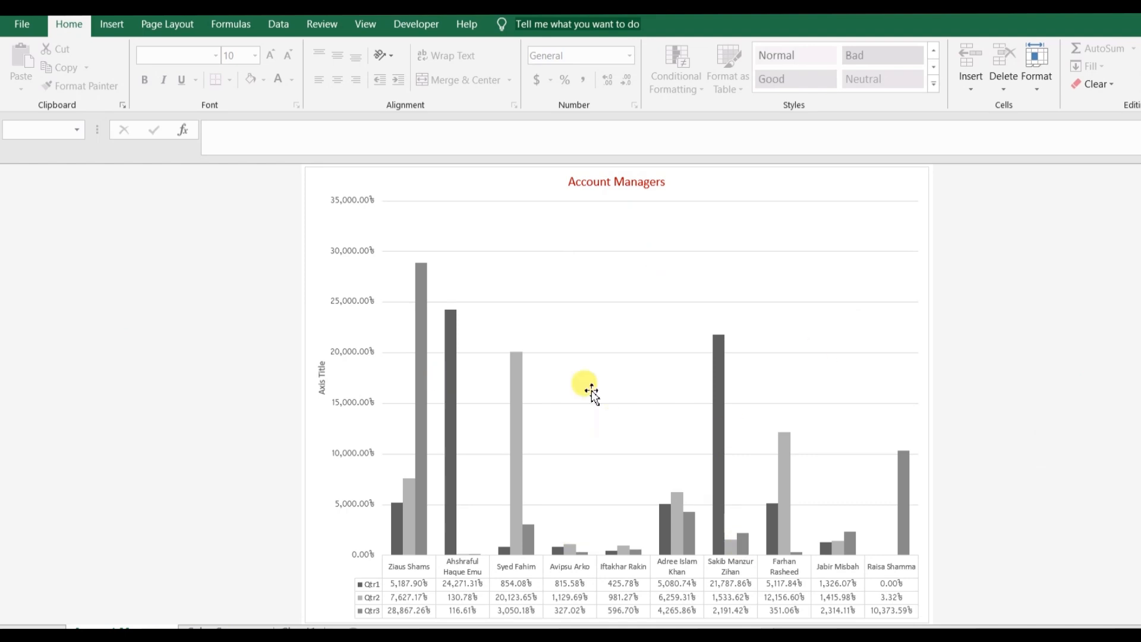
click(891, 195)
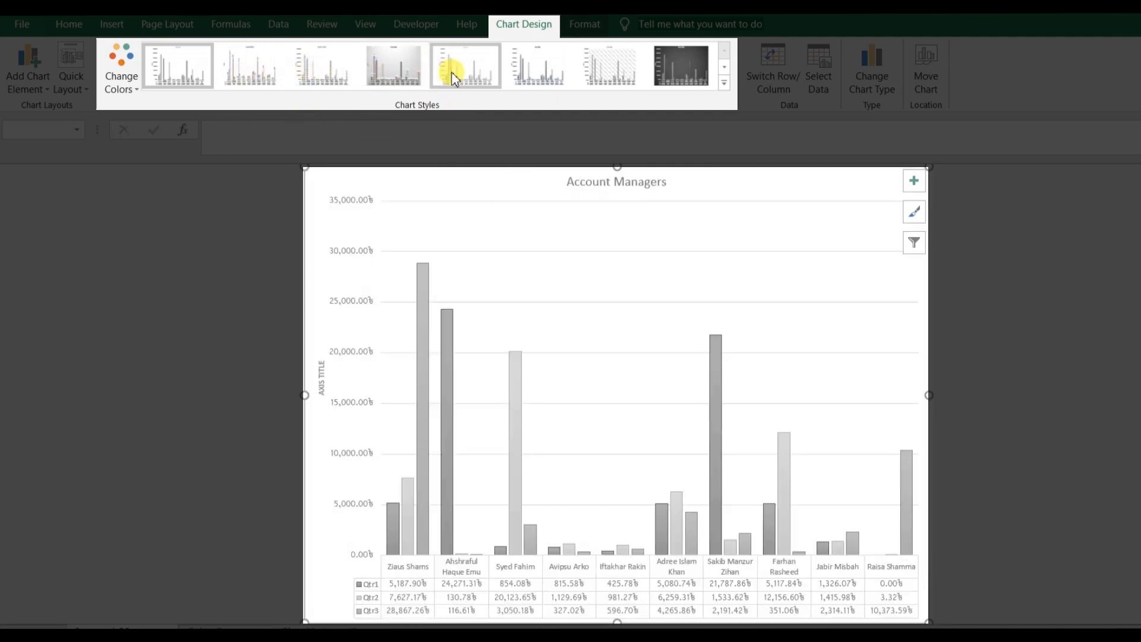
Step: Try the dark chart style, then apply the first light style from the Chart Styles gallery
click(725, 84)
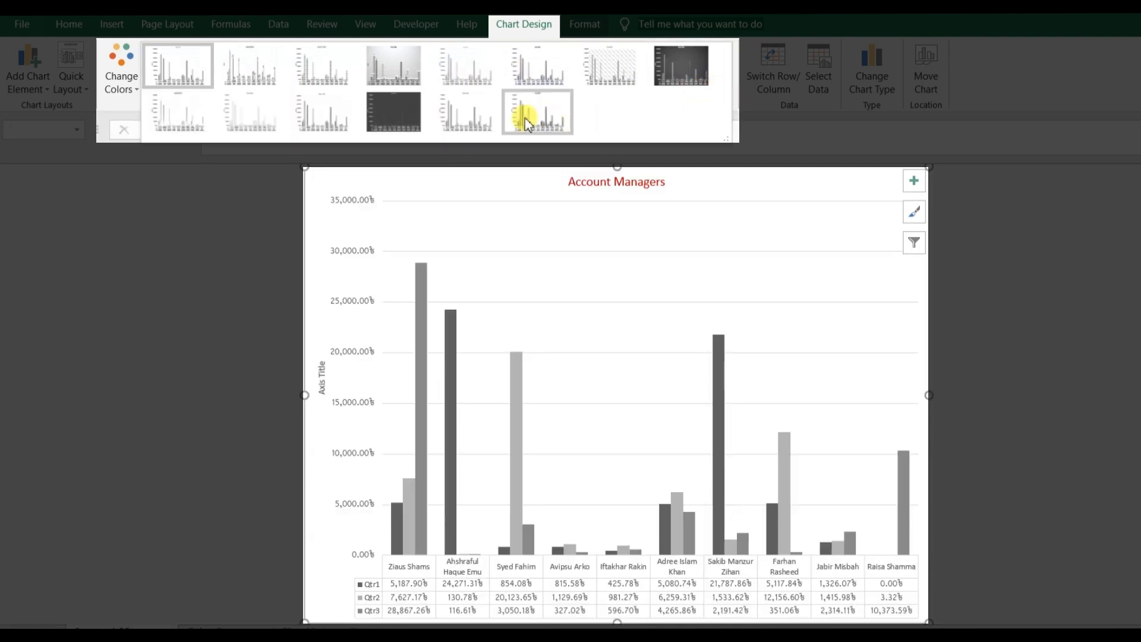
click(427, 114)
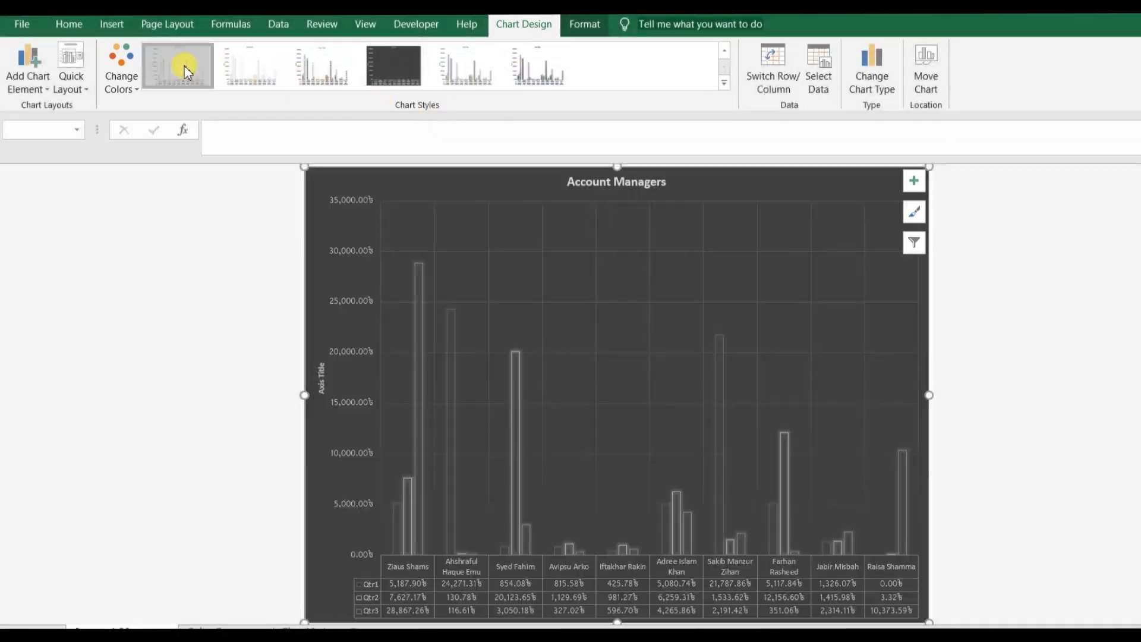
click(179, 64)
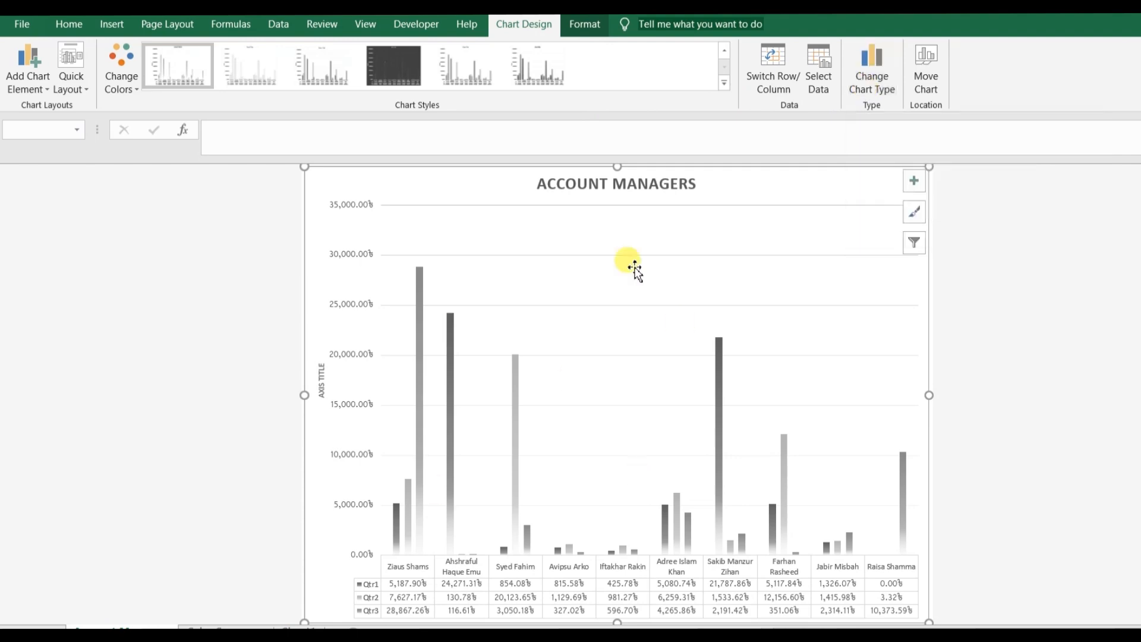
Step: Change the chart to Clustered Bar, then to a 3-D 100% Stacked Bar
click(878, 87)
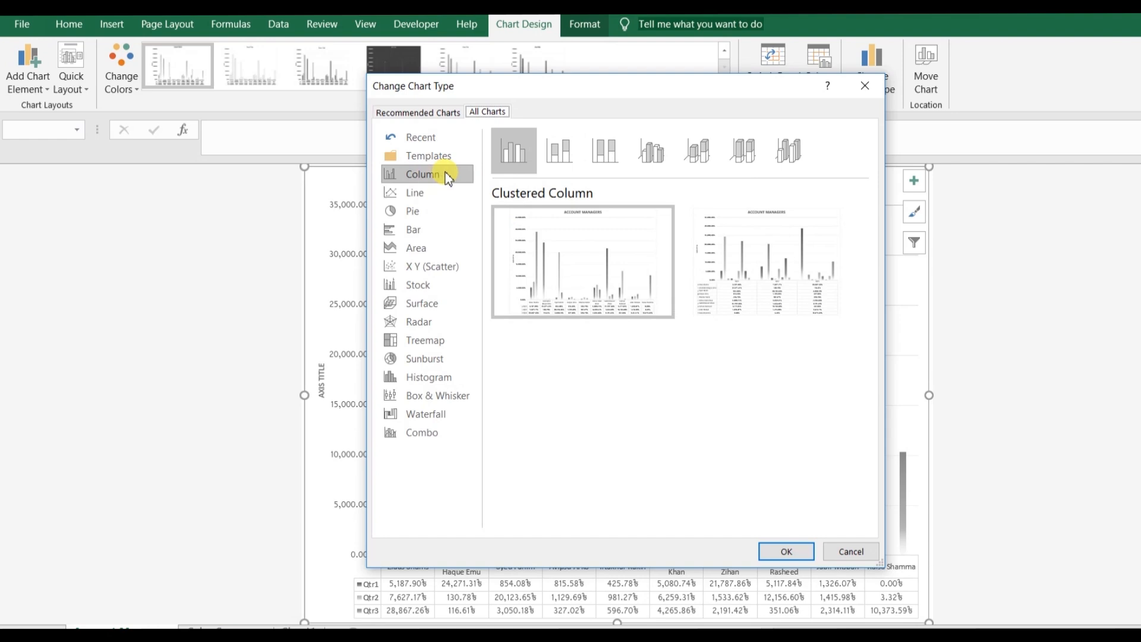
click(448, 230)
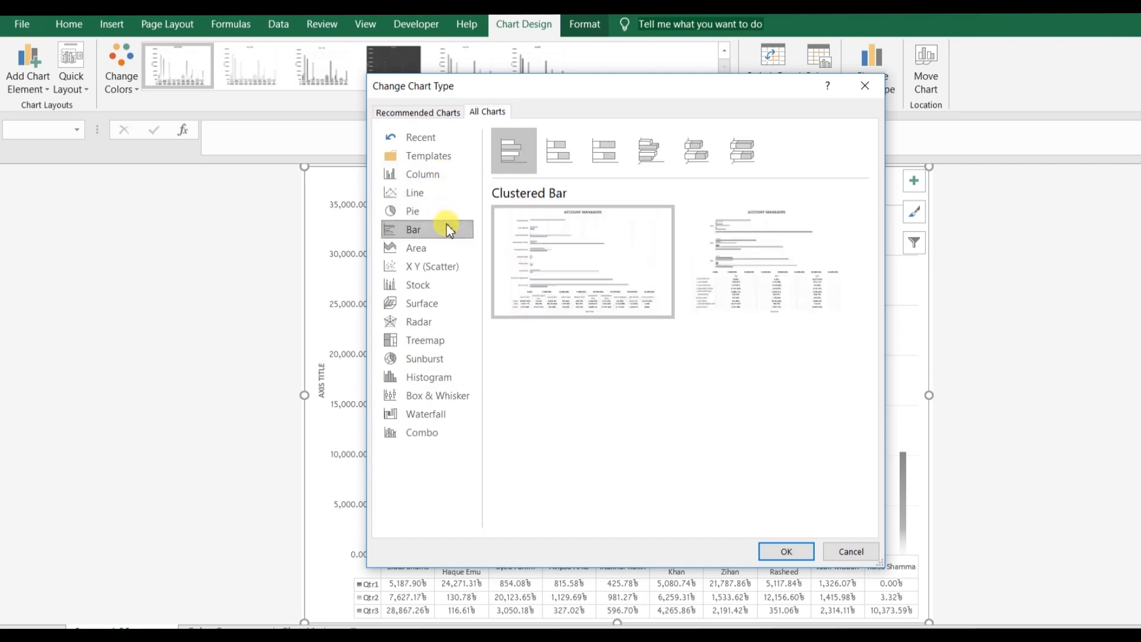
click(782, 548)
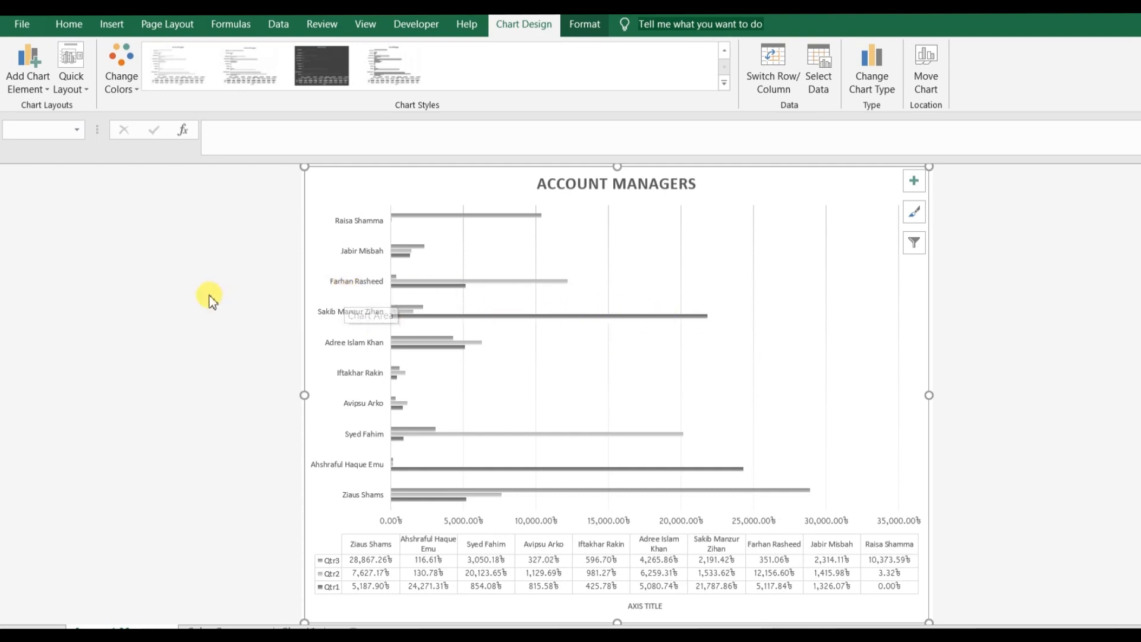
click(852, 89)
click(761, 152)
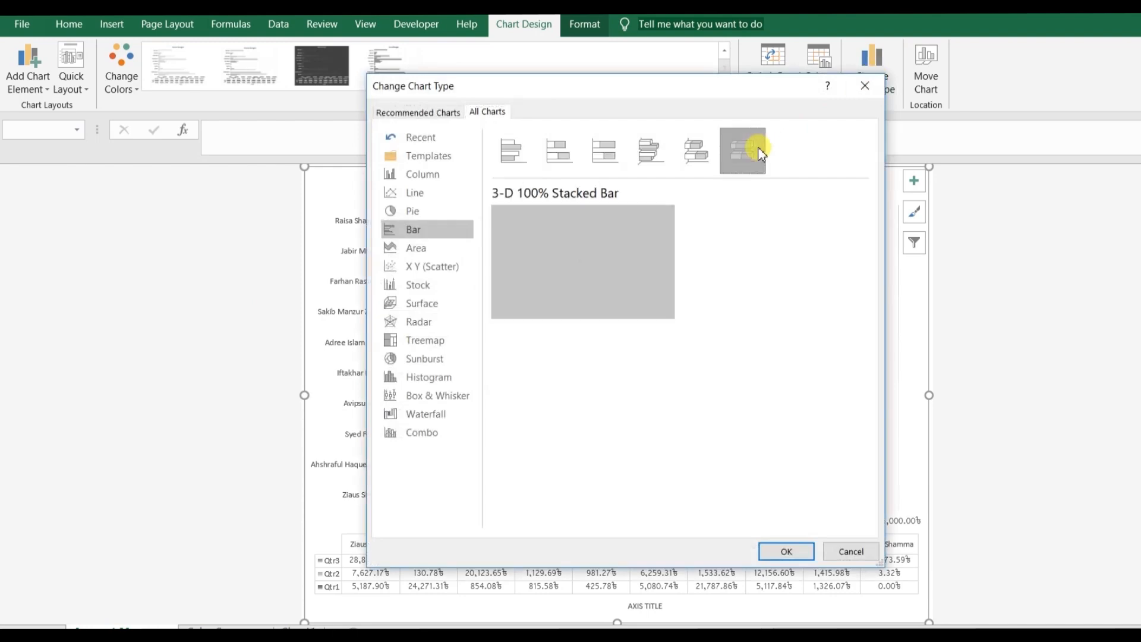
click(761, 153)
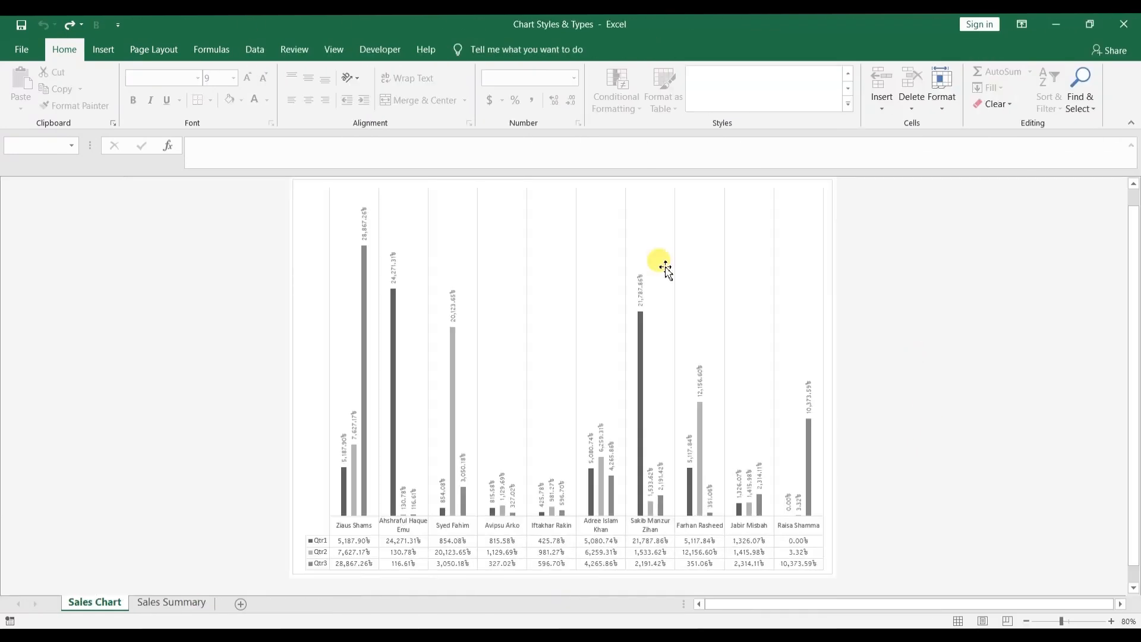
Step: Add the title 'ACCOUNT MANAGERS' above the Sales Chart column chart
click(305, 247)
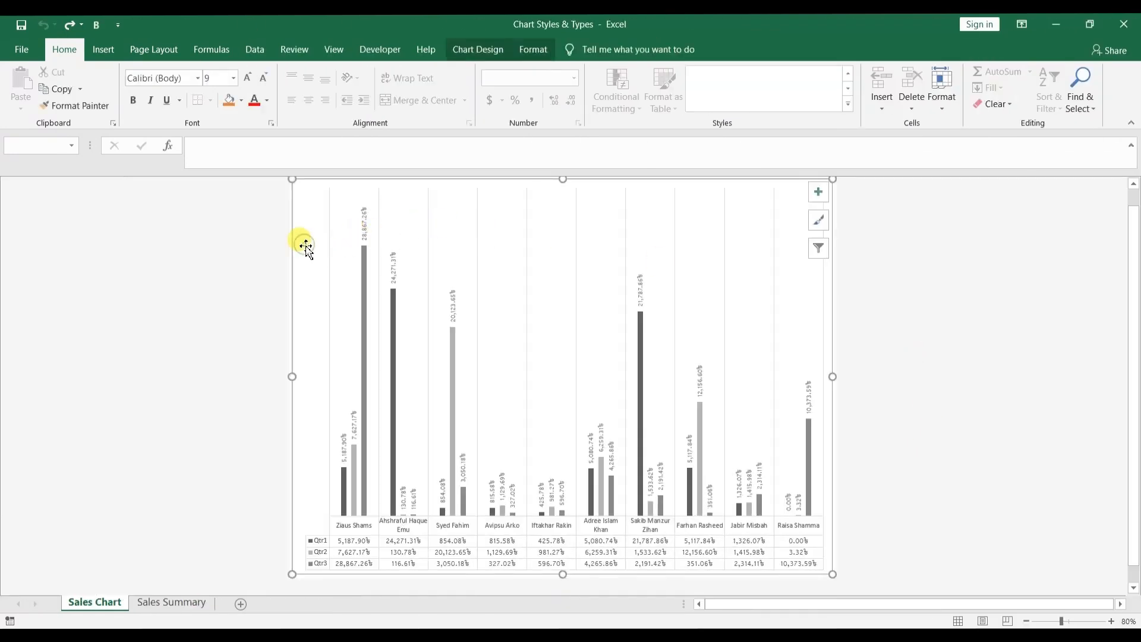
click(467, 52)
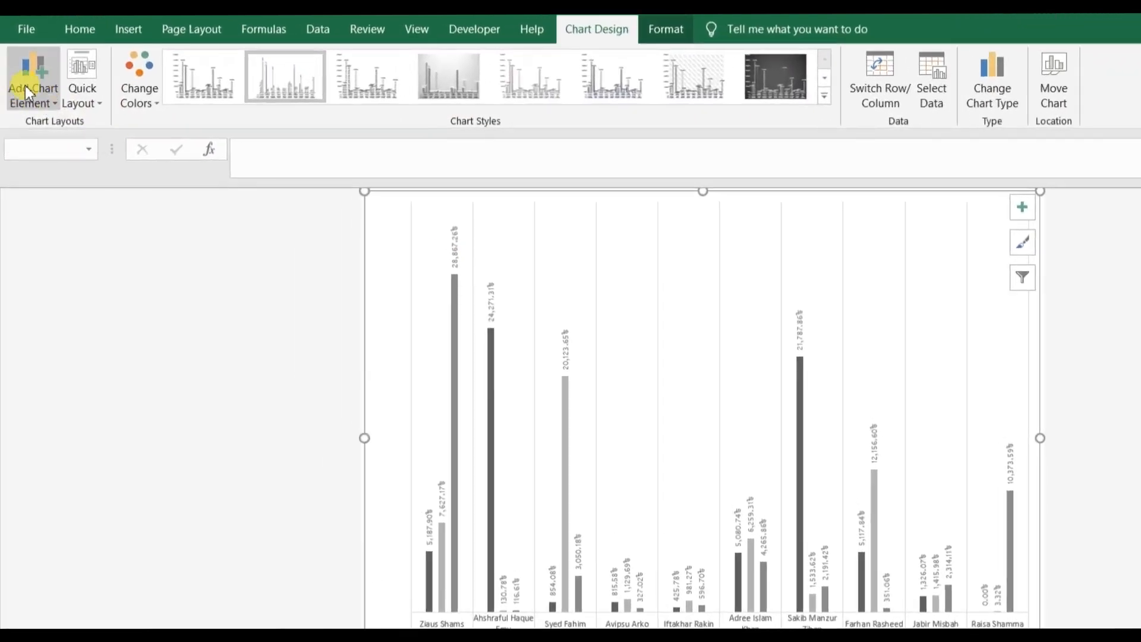
click(48, 85)
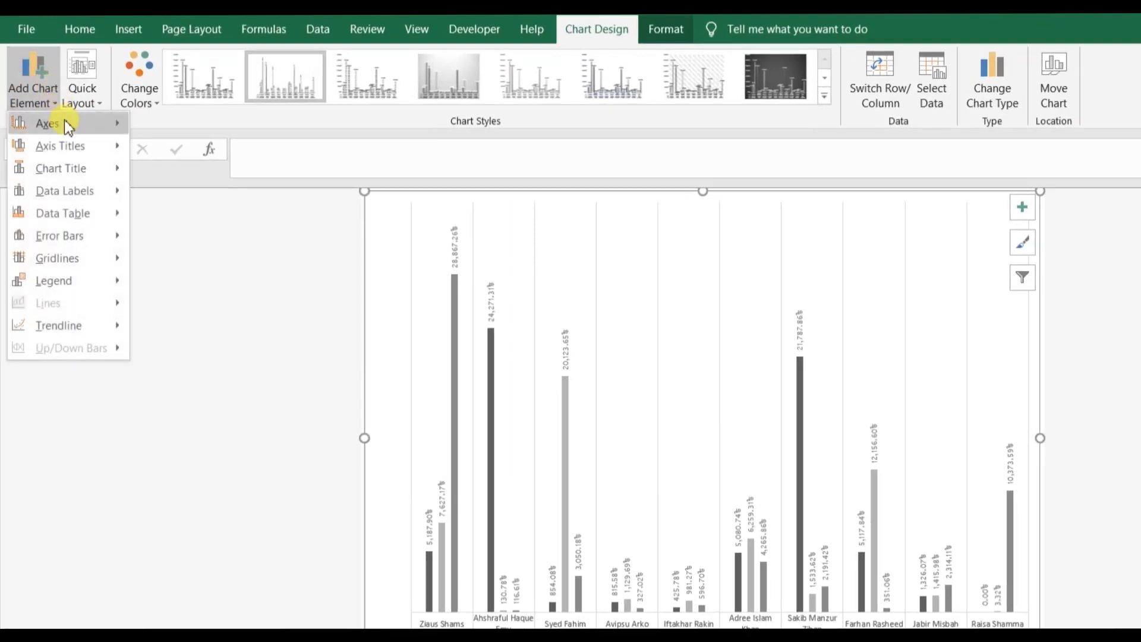
mouse_move(66, 125)
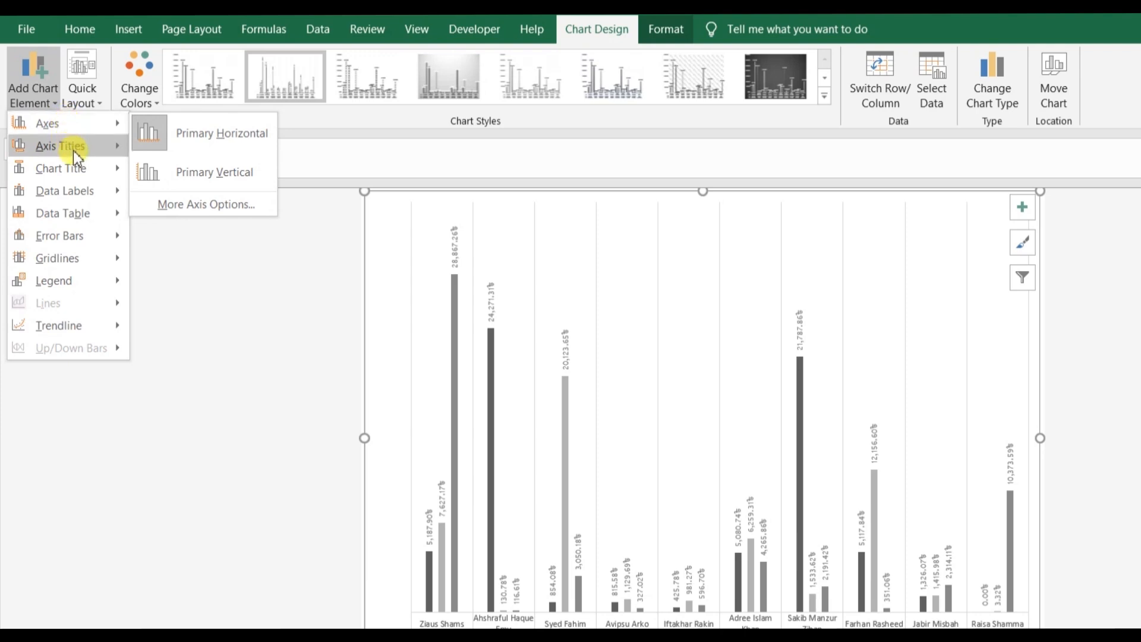
mouse_move(77, 169)
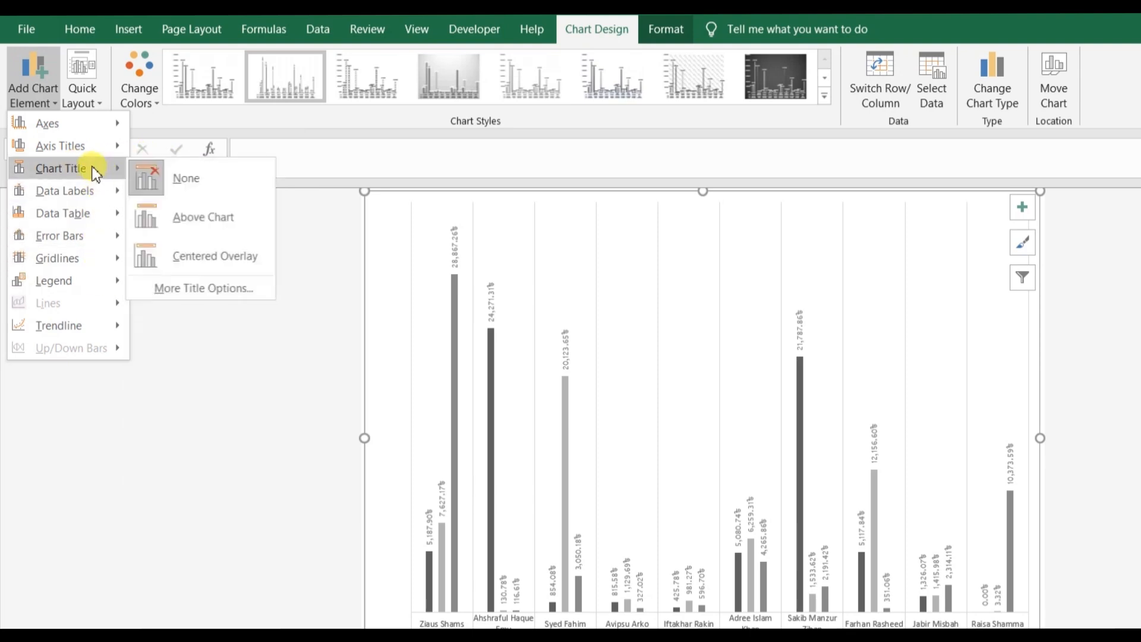
click(252, 214)
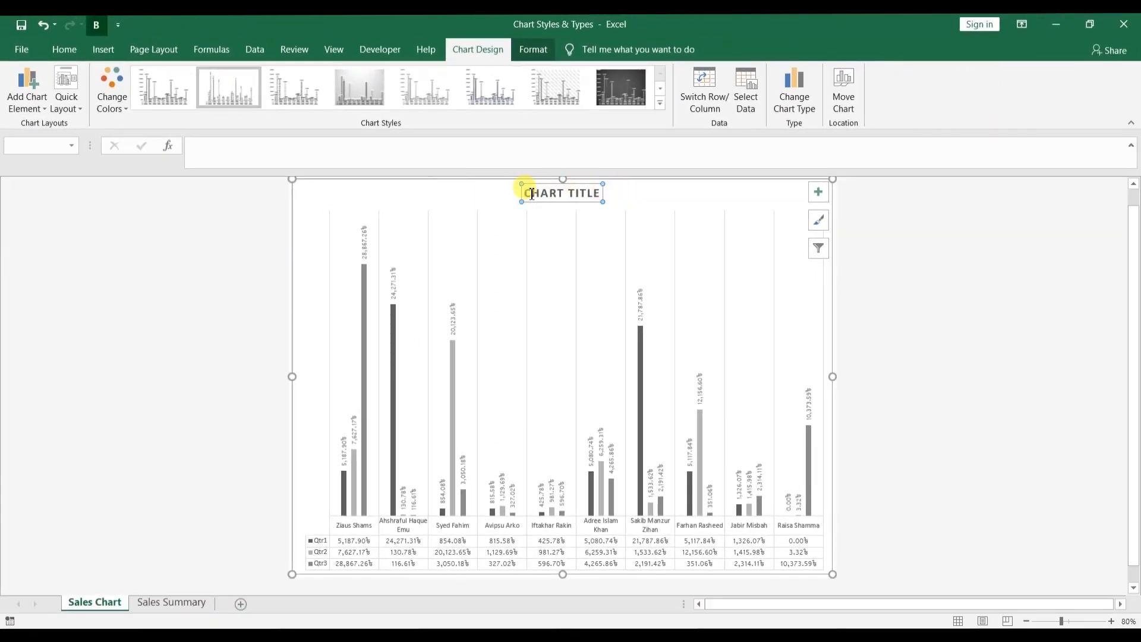
click(578, 193)
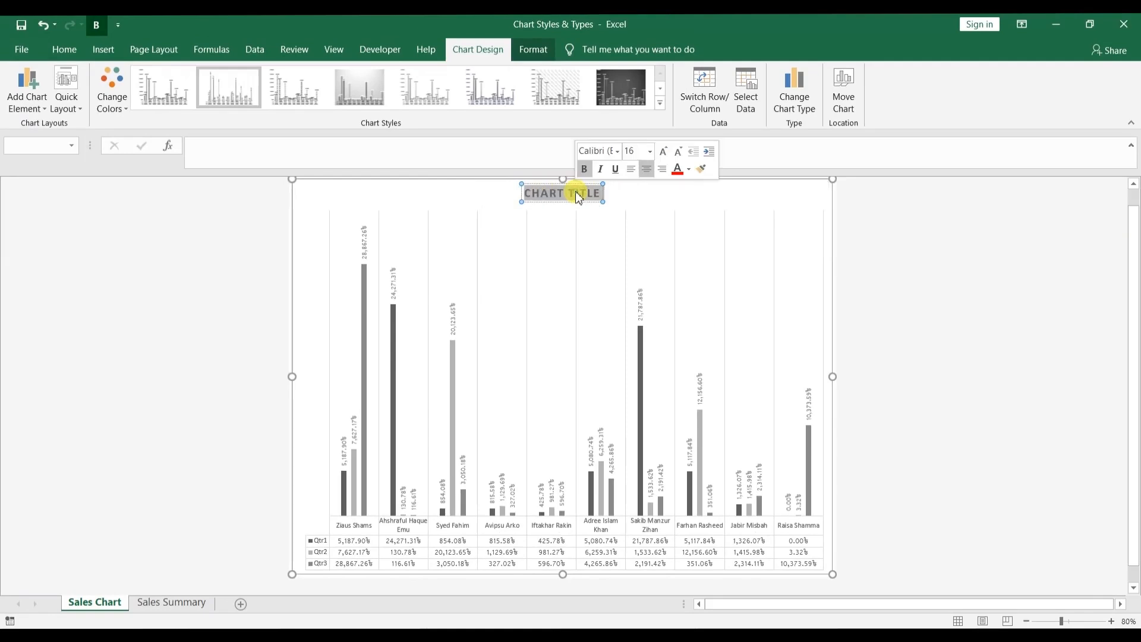
text(ACCOUNT)
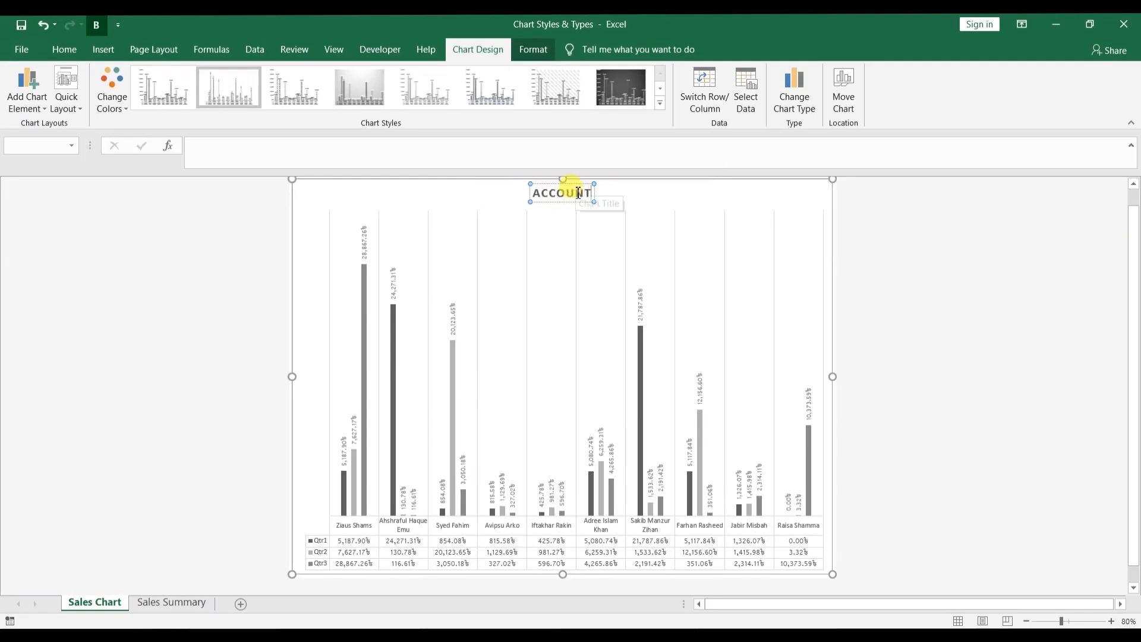
text( MANAGERS)
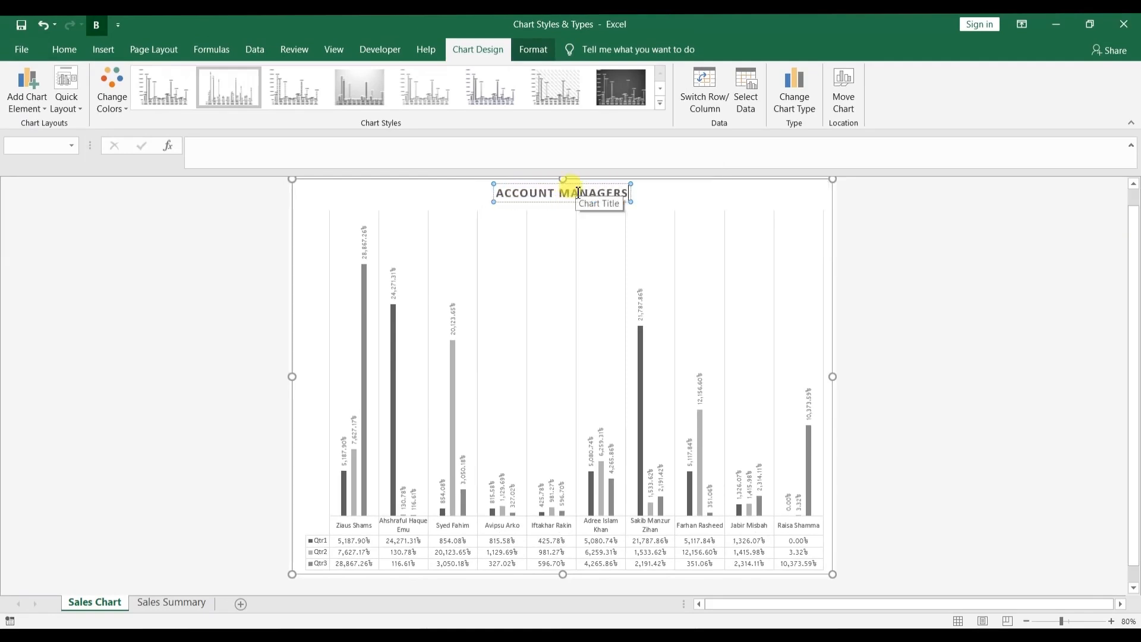
click(179, 232)
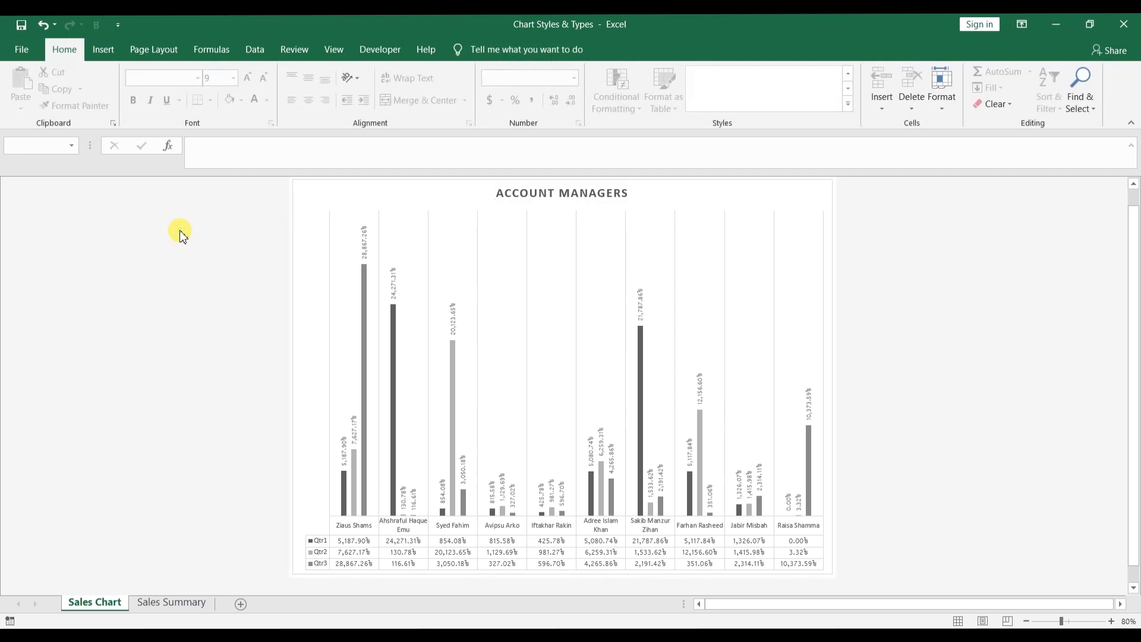
click(344, 204)
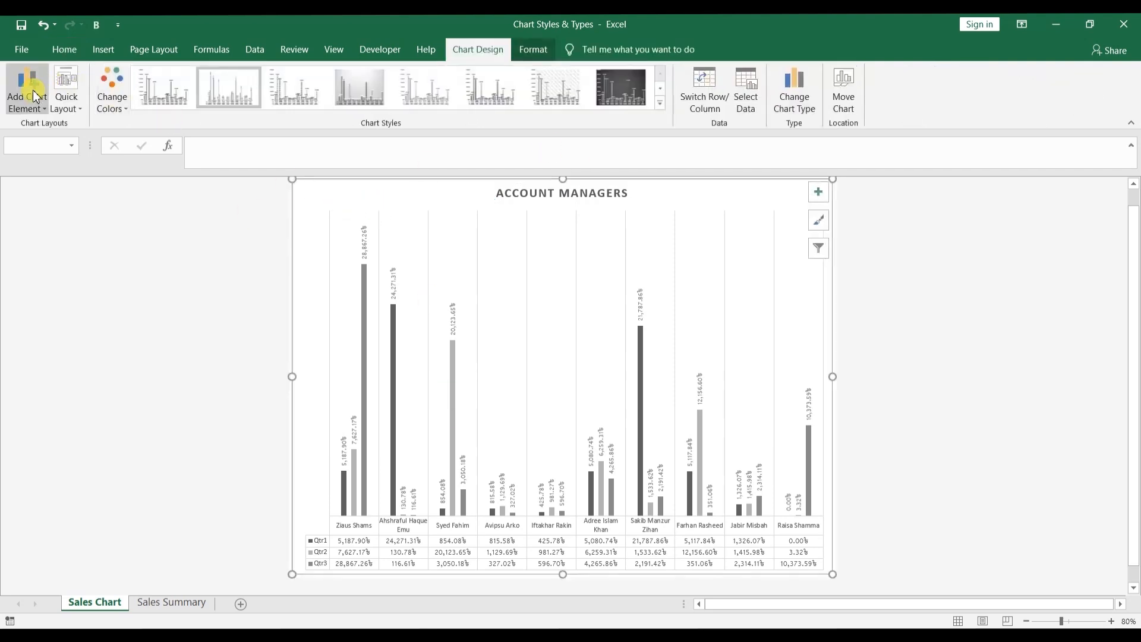
Step: Show the primary vertical value axis on the Account Managers chart
click(35, 96)
mouse_move(43, 125)
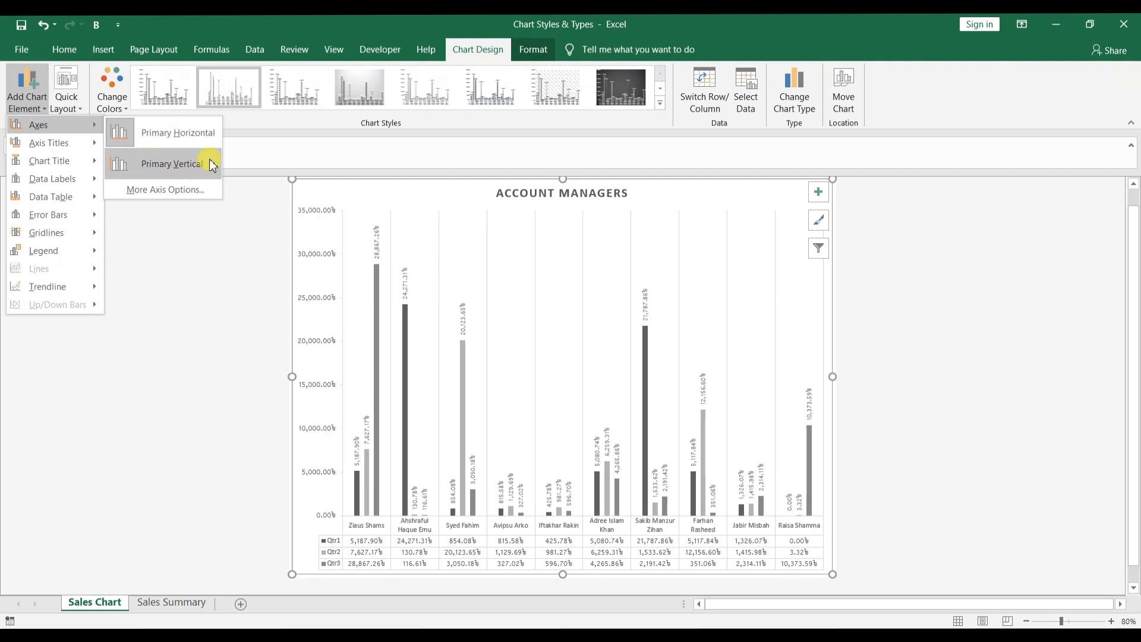
click(211, 164)
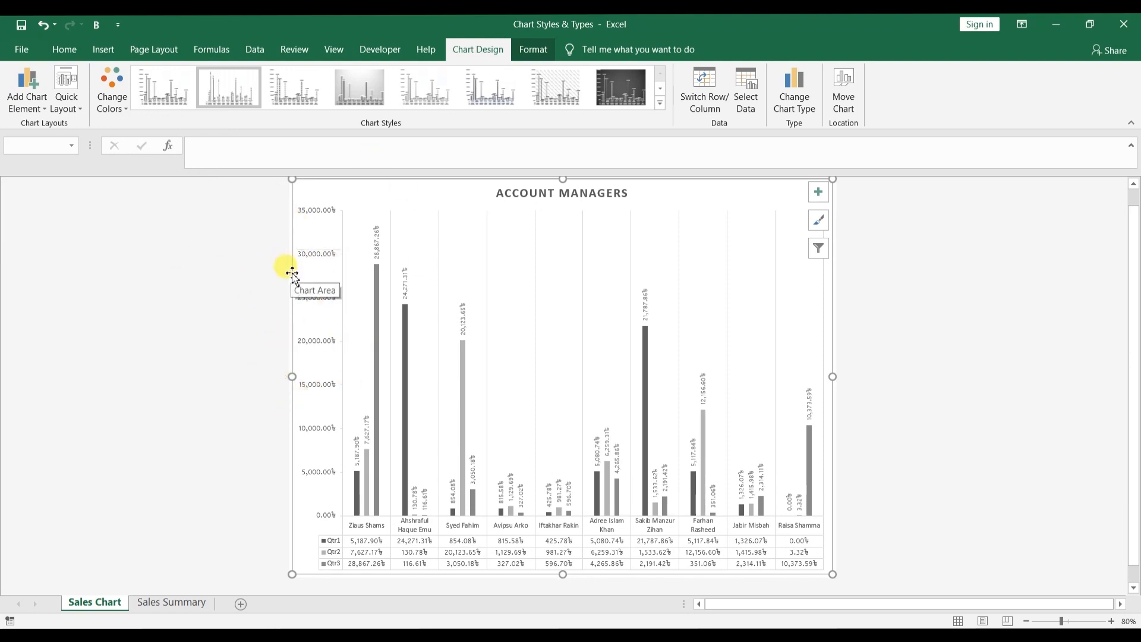
Step: Add a primary vertical axis title and clear its placeholder text for SALES FIGURES
click(23, 102)
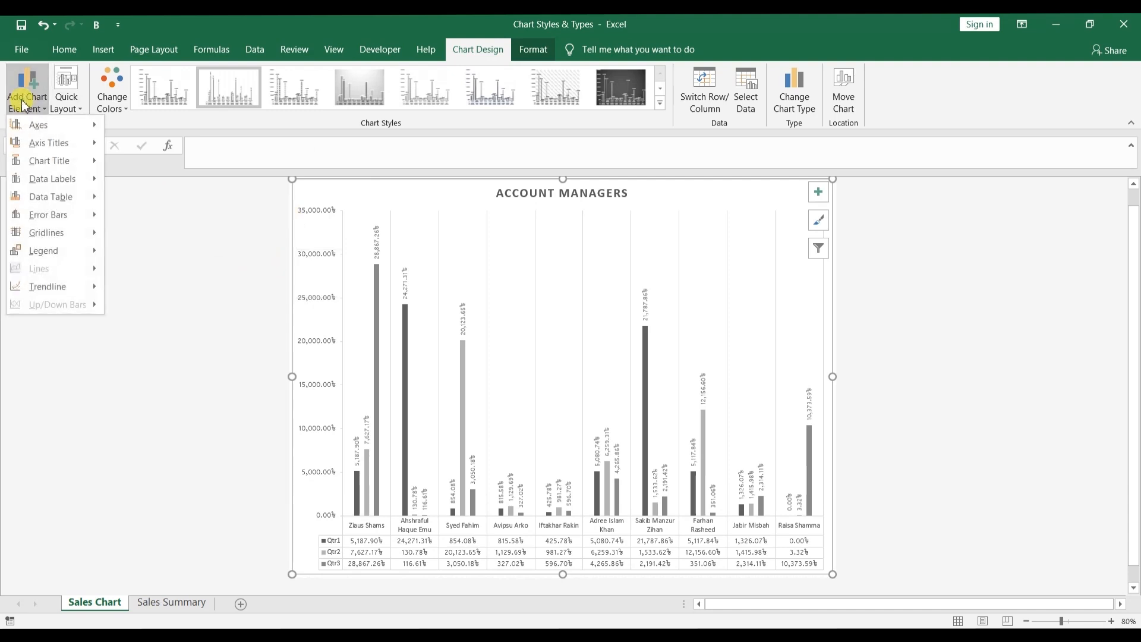
mouse_move(46, 147)
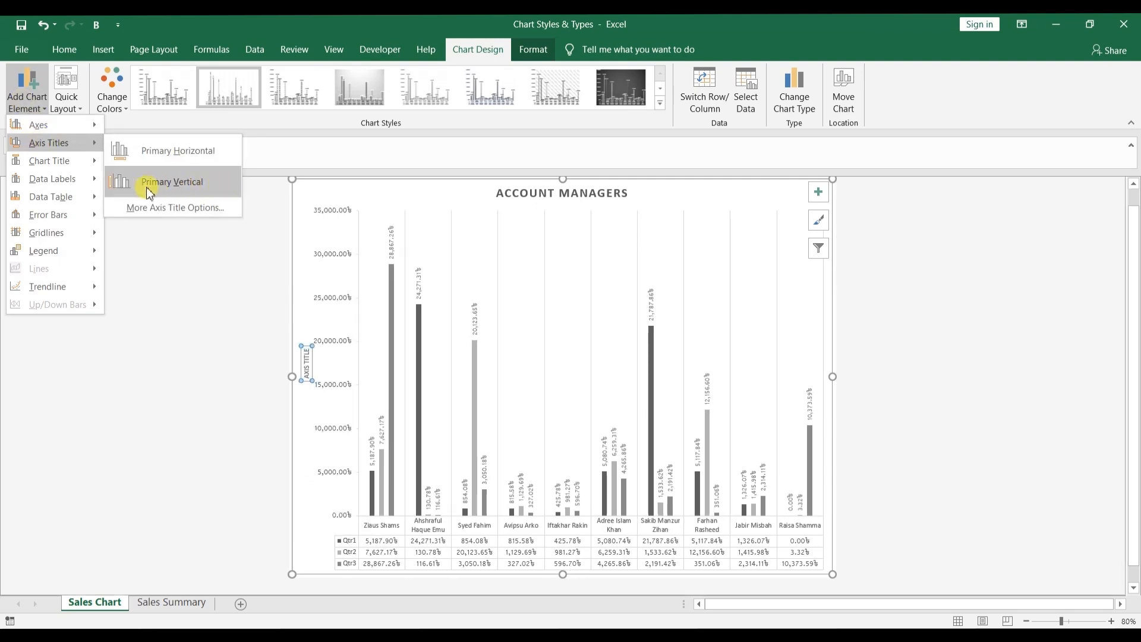
click(215, 184)
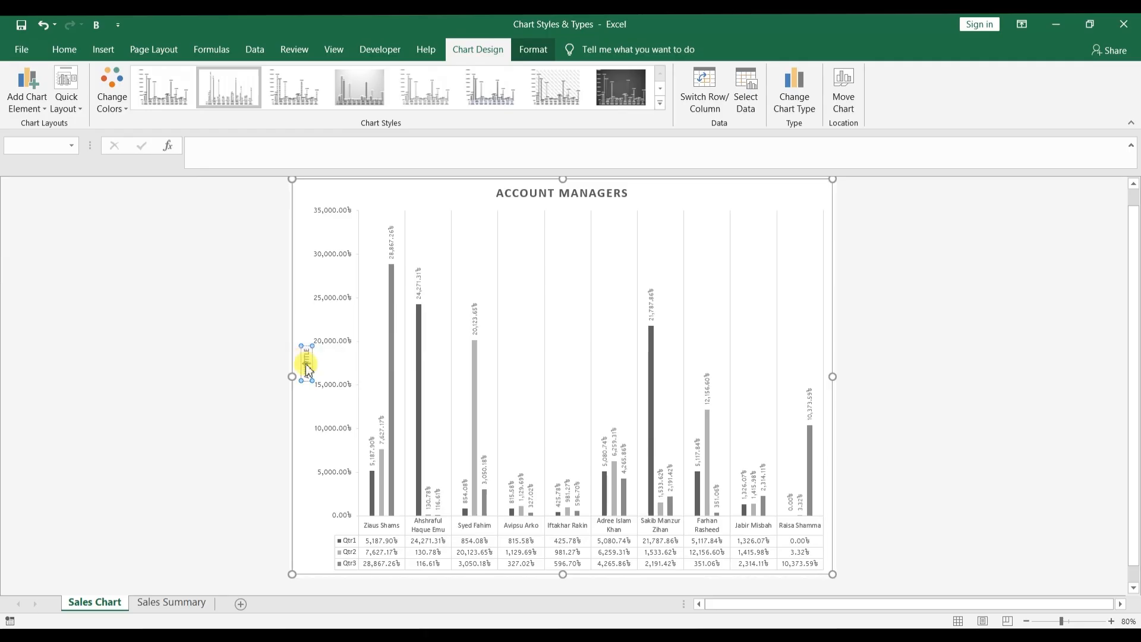
triple_click(240, 361)
key(BackSpace)
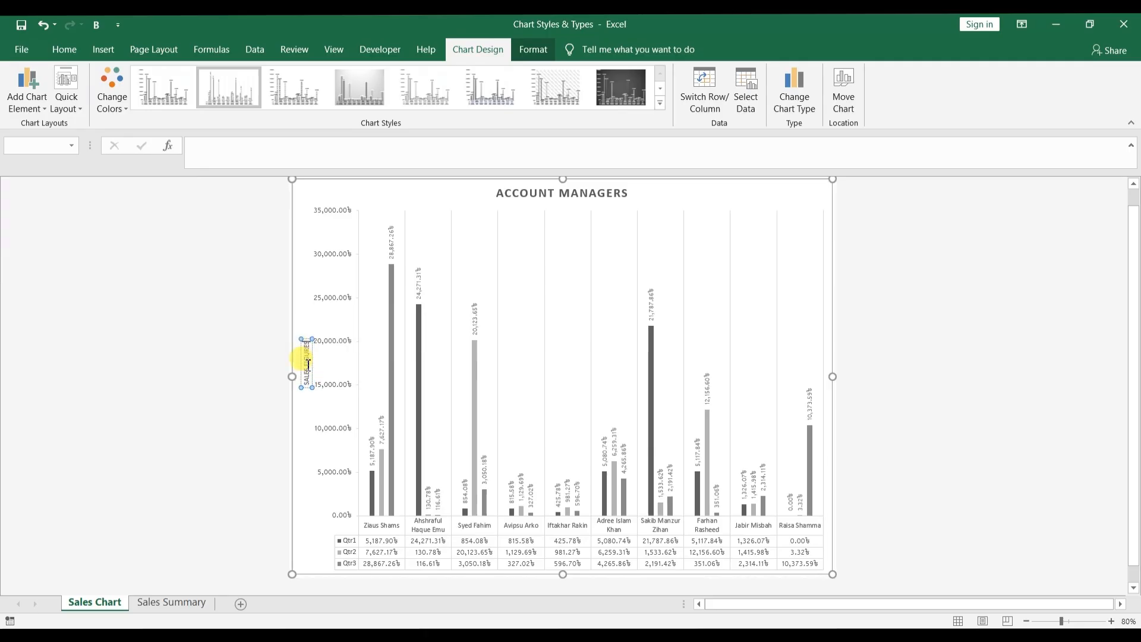
click(256, 337)
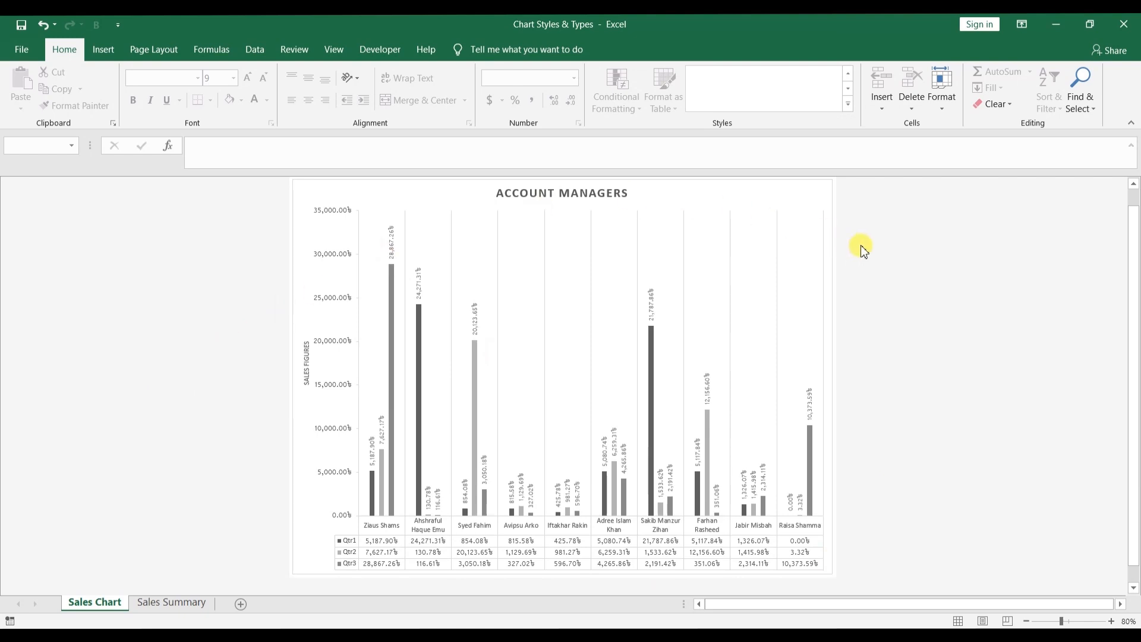
click(760, 192)
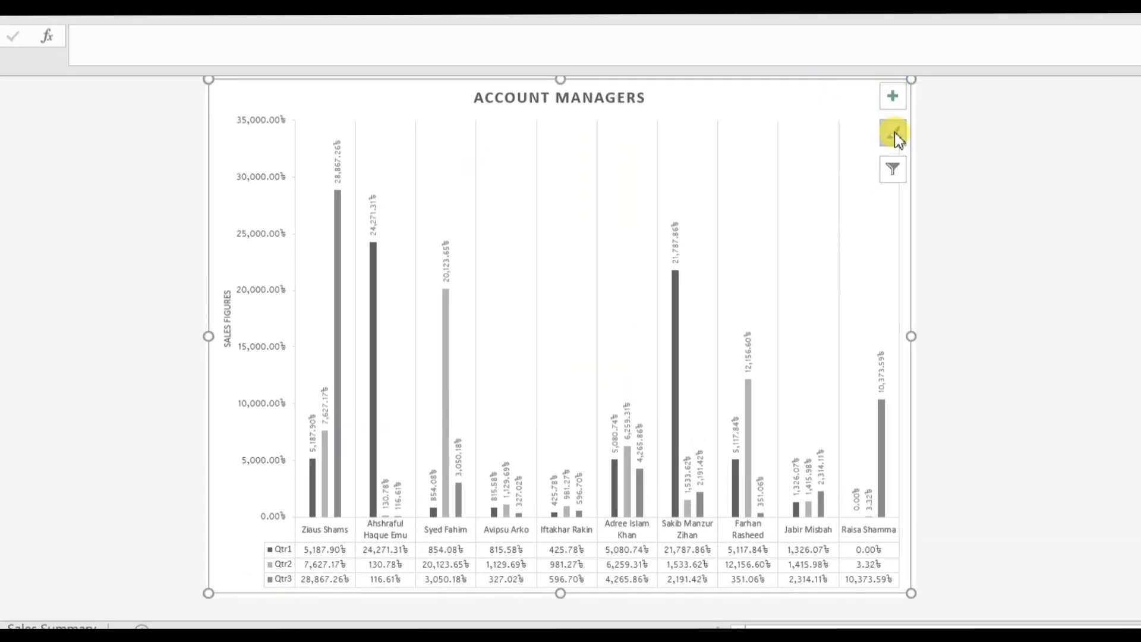
click(893, 97)
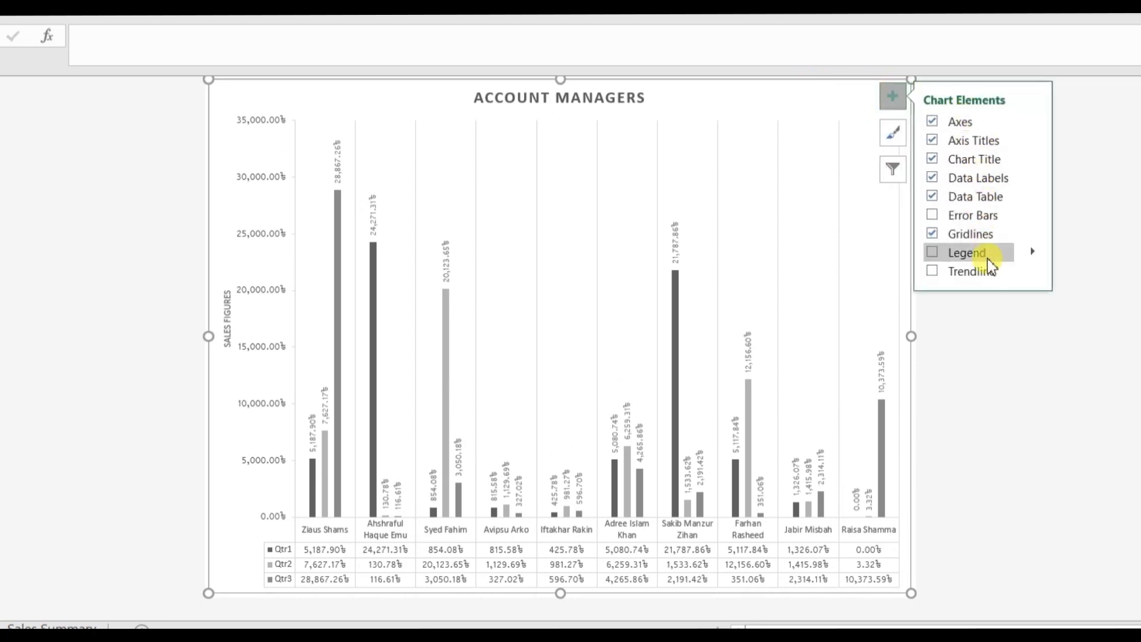
click(886, 128)
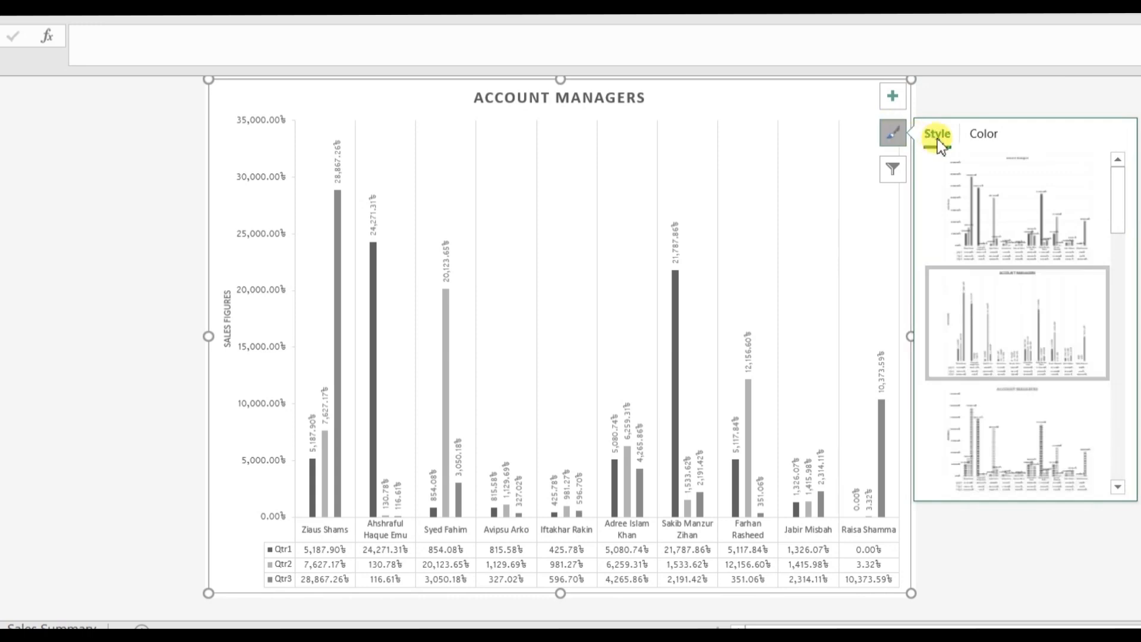
click(968, 138)
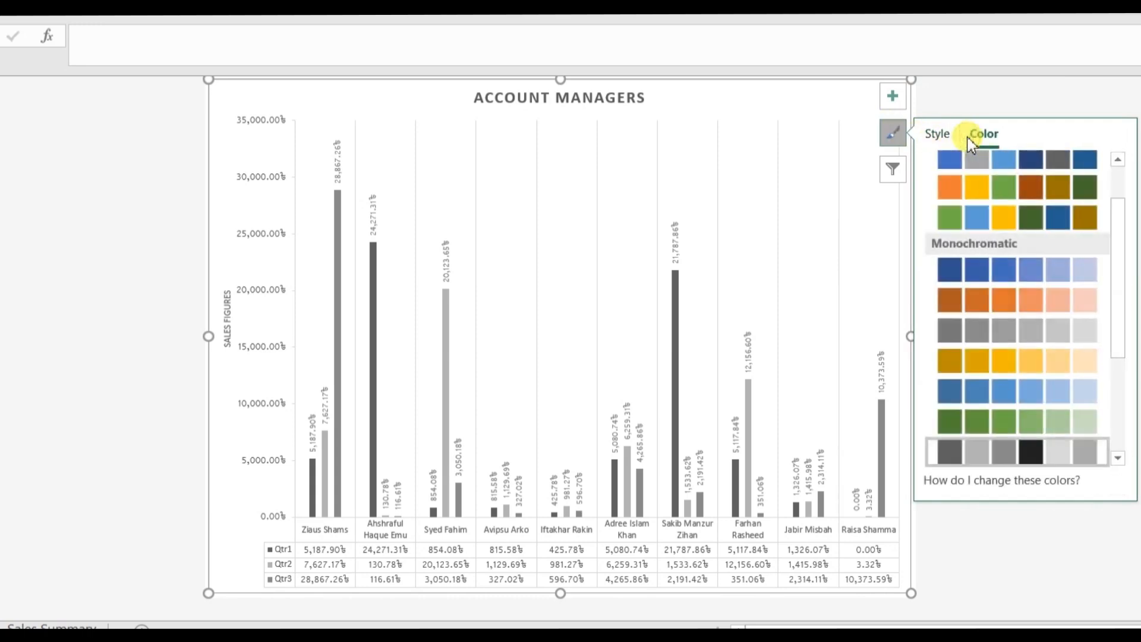
click(895, 138)
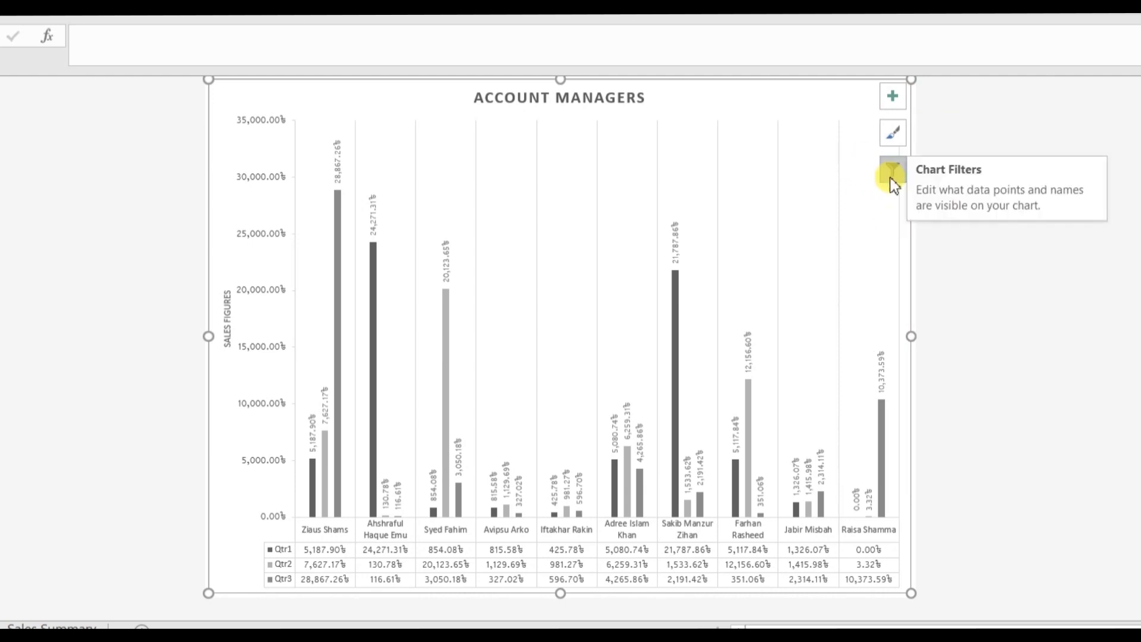
Step: Filter out the first three account managers, leaving seven on the chart
click(893, 173)
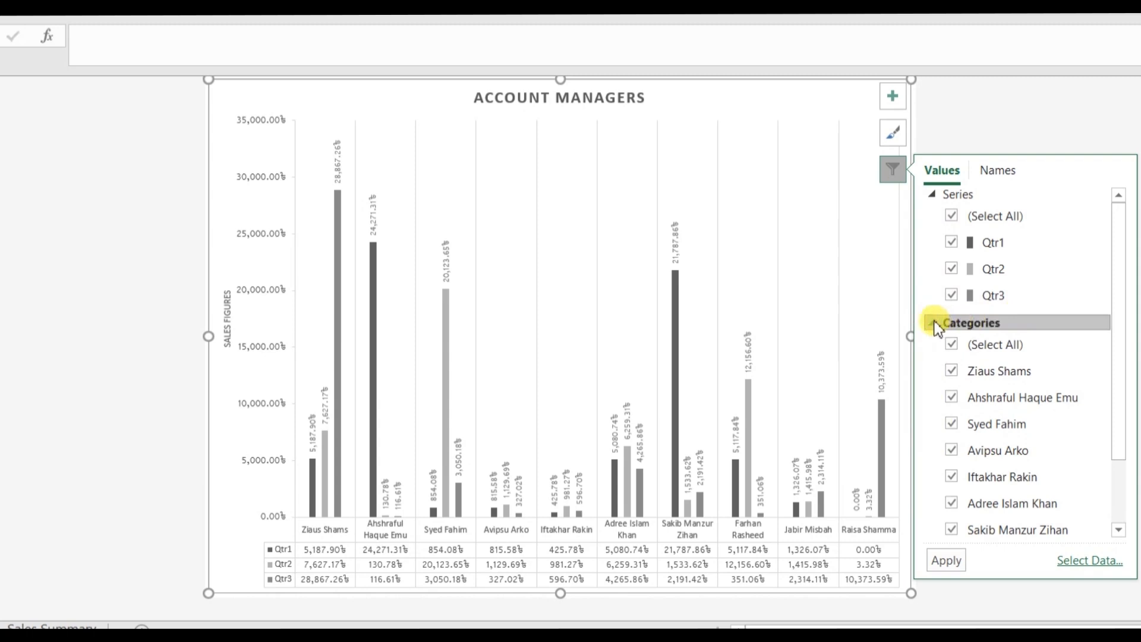
click(951, 372)
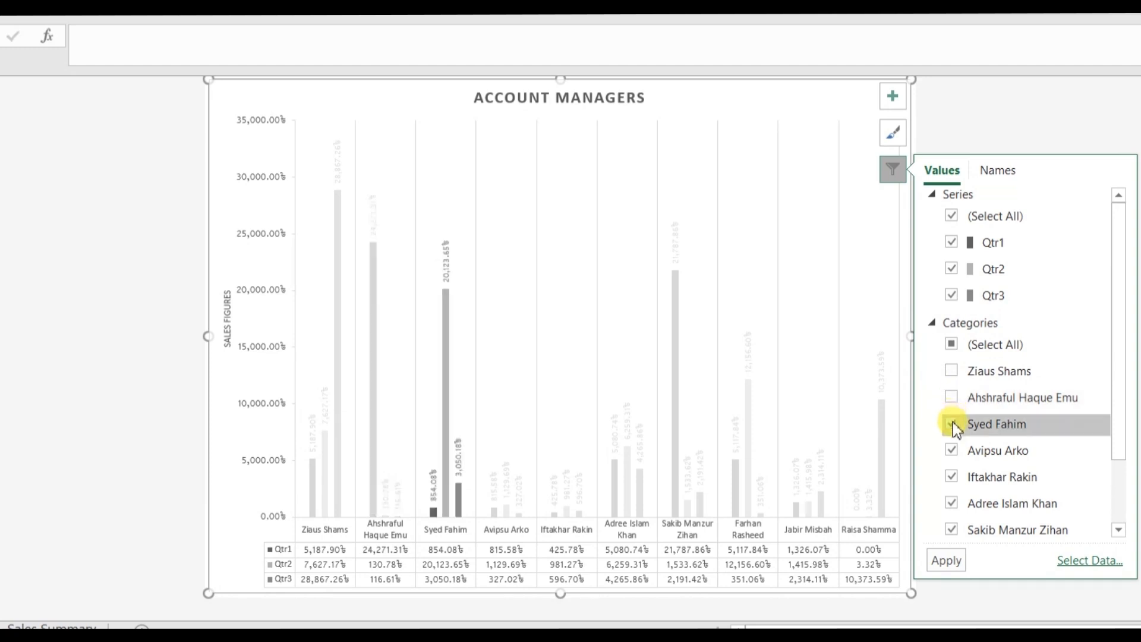
click(952, 424)
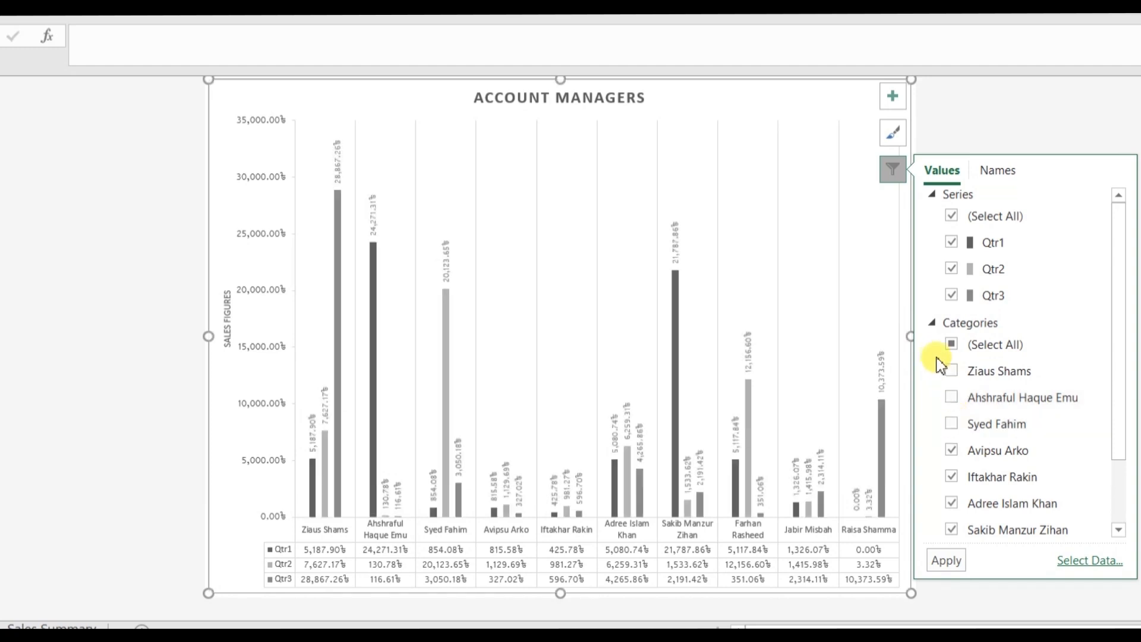
click(946, 562)
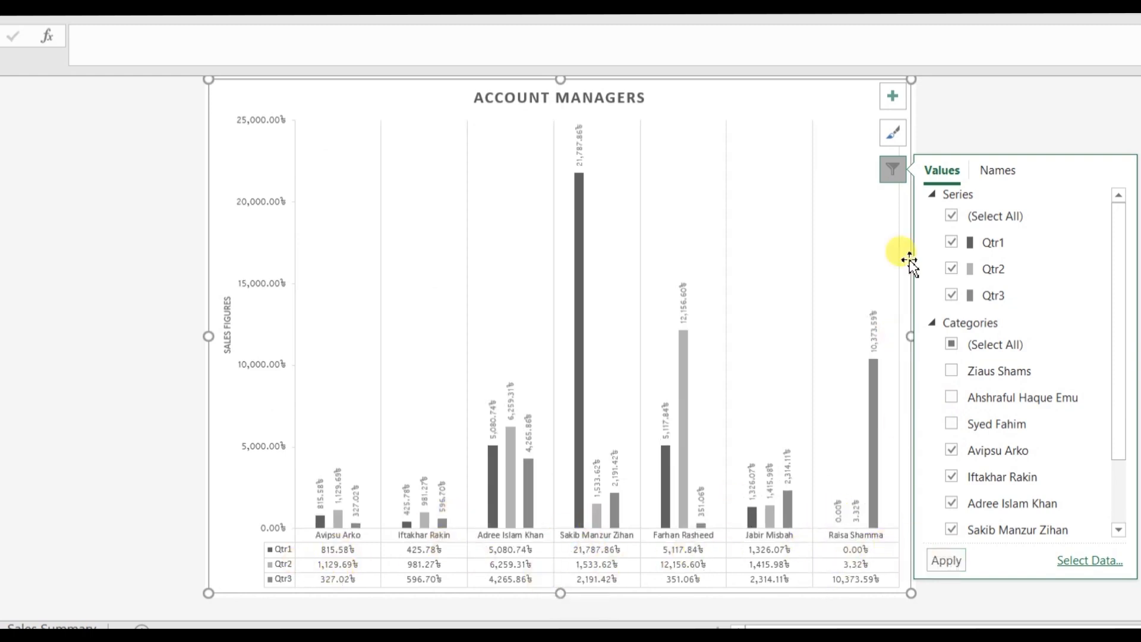
click(892, 171)
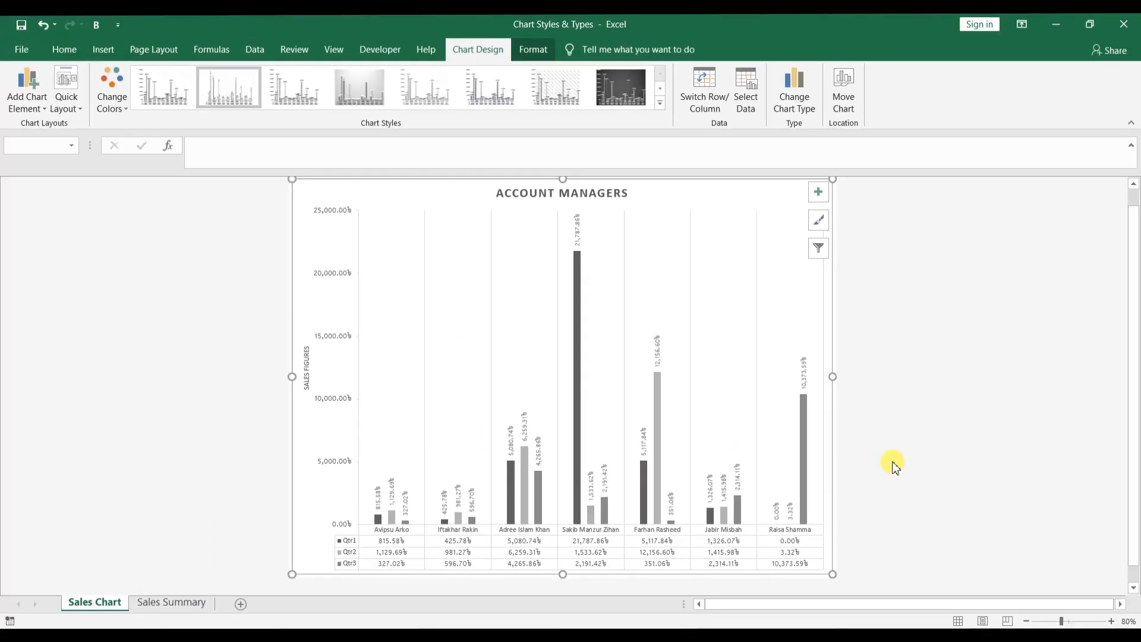
Step: Open the Format Chart Area pane and expand its Fill and Border options
click(894, 464)
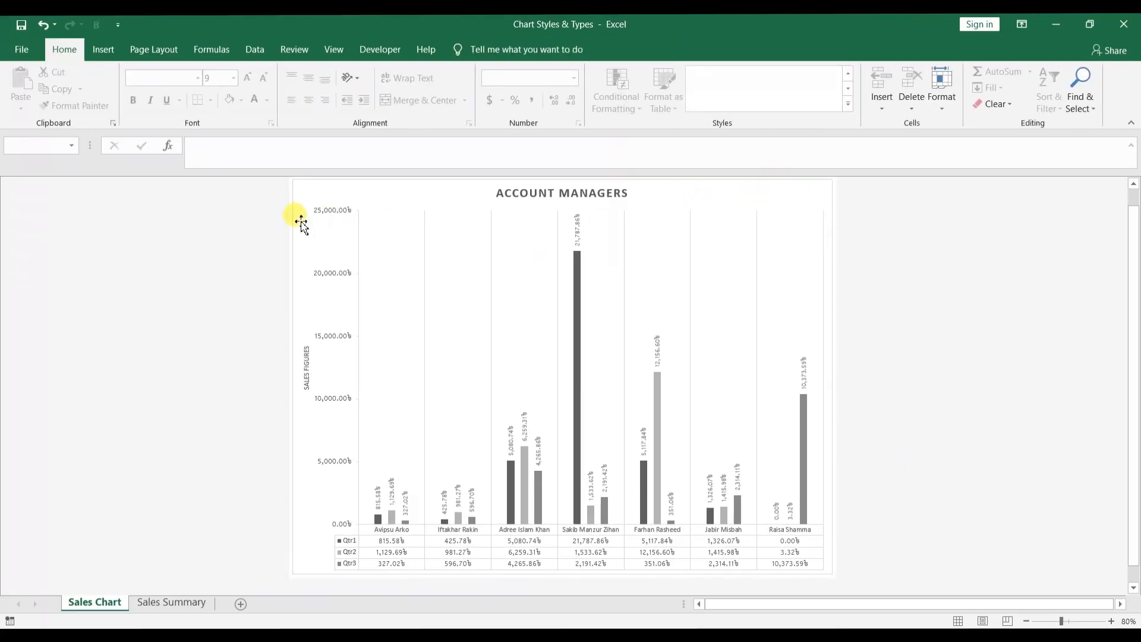
double_click(302, 223)
click(301, 223)
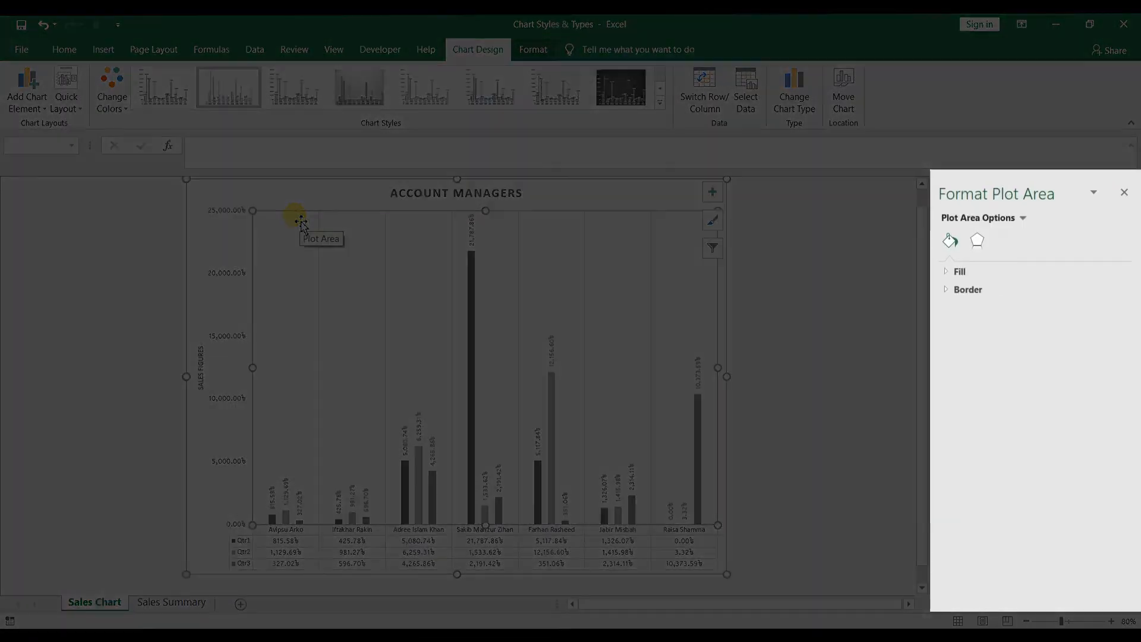
click(213, 228)
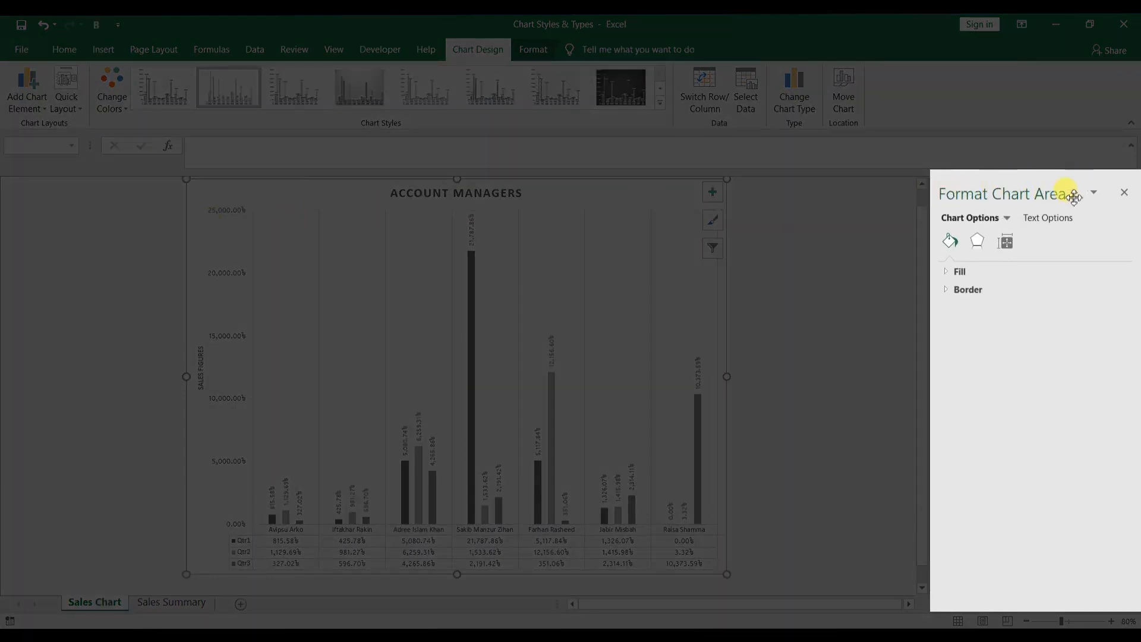
click(1009, 218)
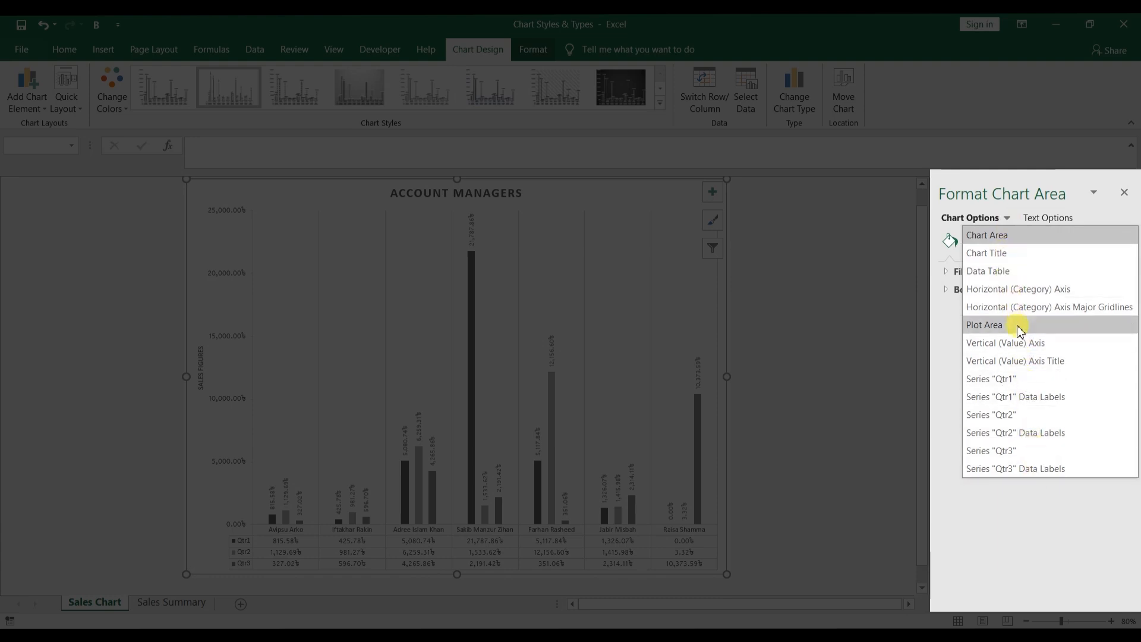
click(1032, 498)
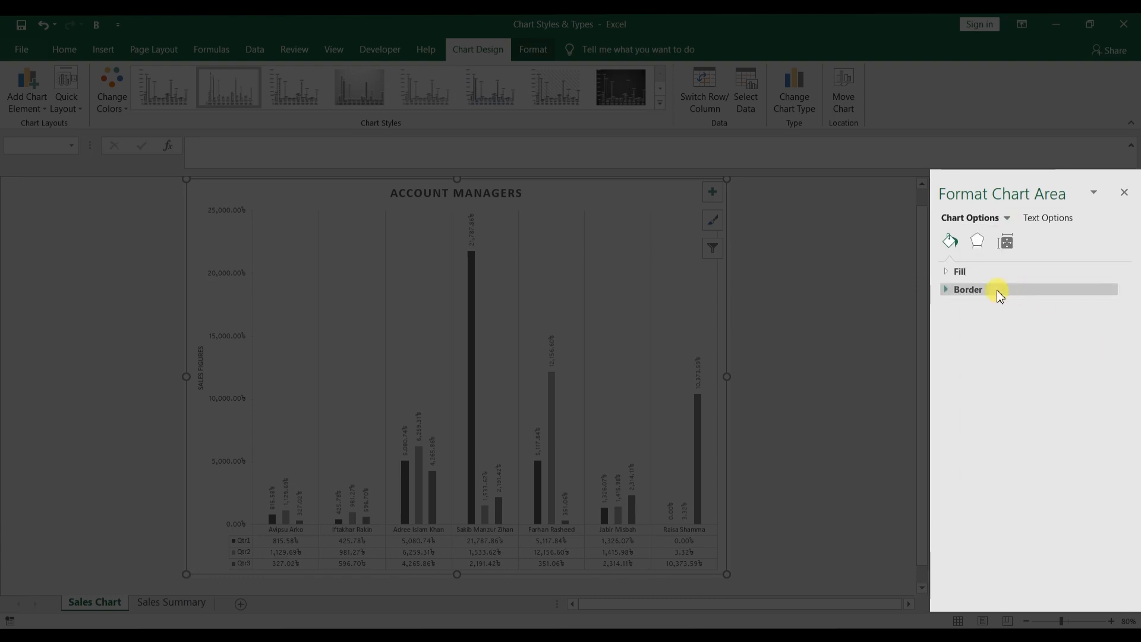
click(963, 273)
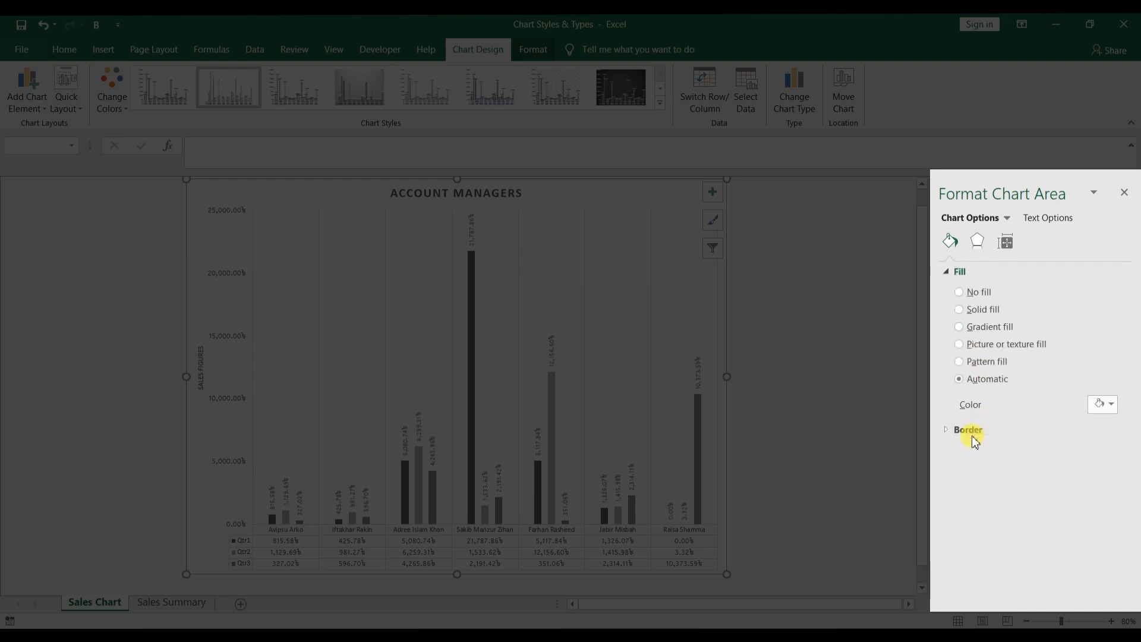
click(973, 435)
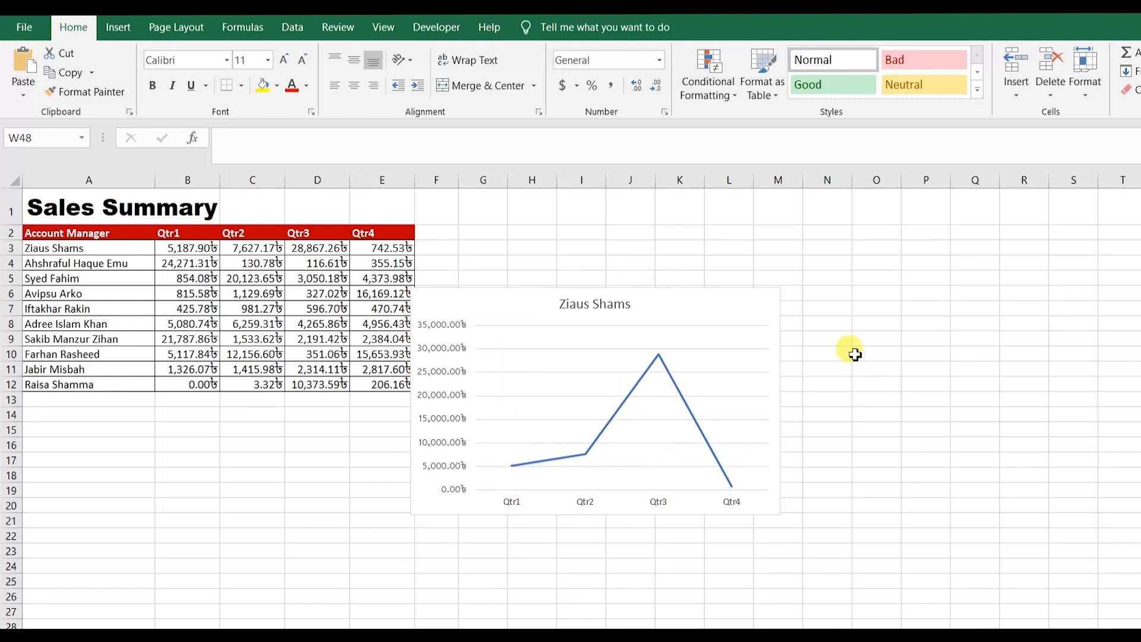
Step: Place the line chart top right, the column chart below it, the pie chart beside the table
click(730, 317)
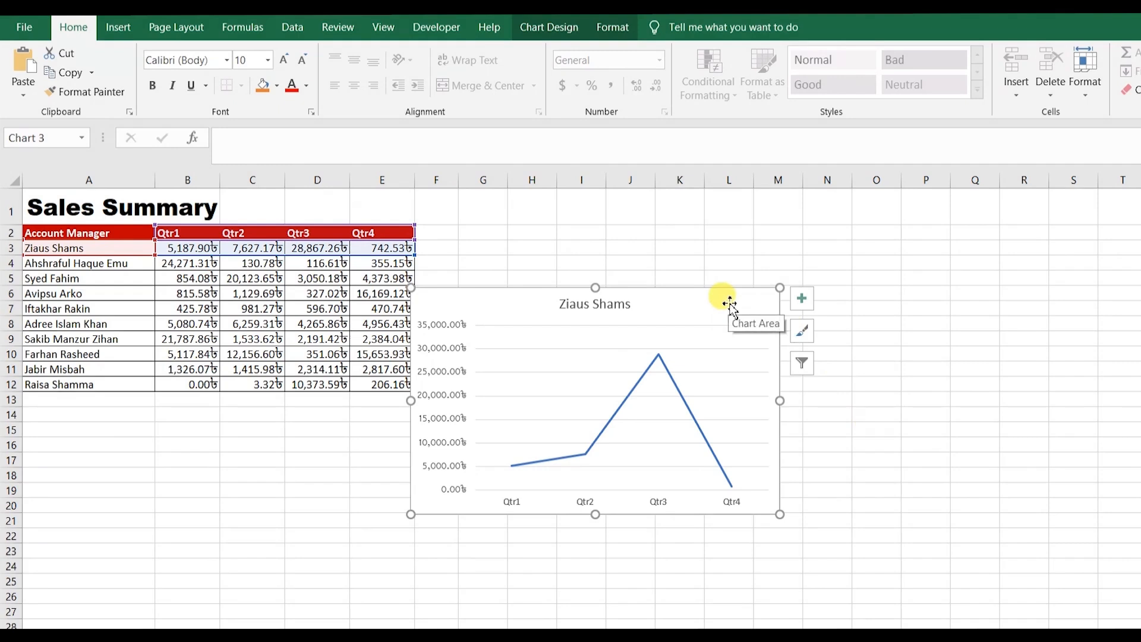
drag(728, 302, 702, 304)
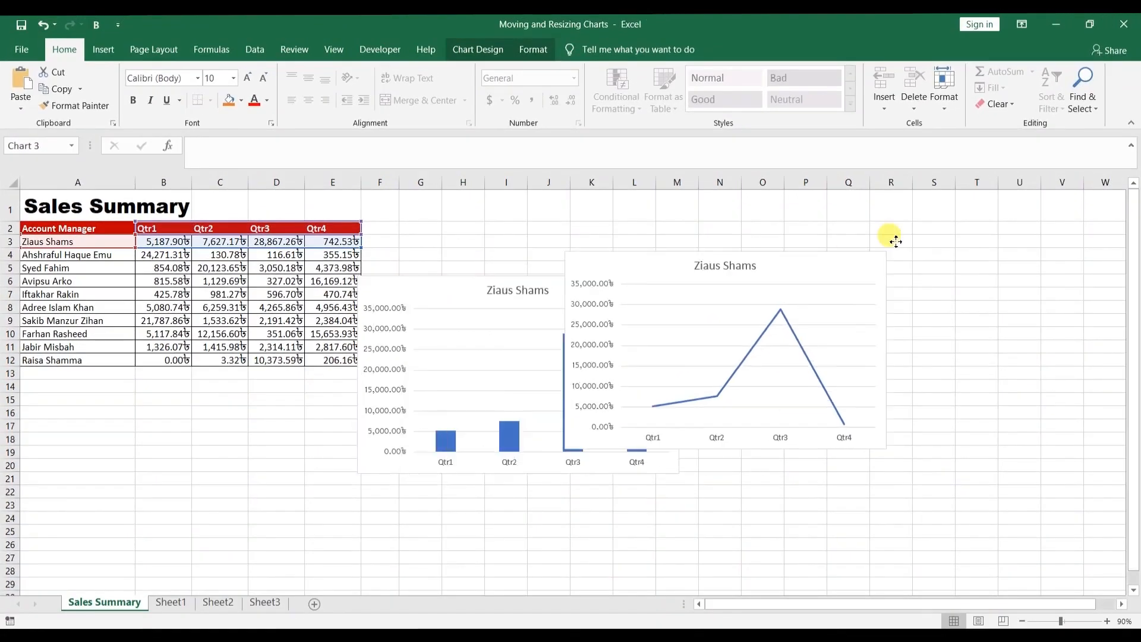
drag(896, 241, 1061, 214)
drag(654, 297, 1079, 430)
drag(637, 299, 720, 333)
click(735, 529)
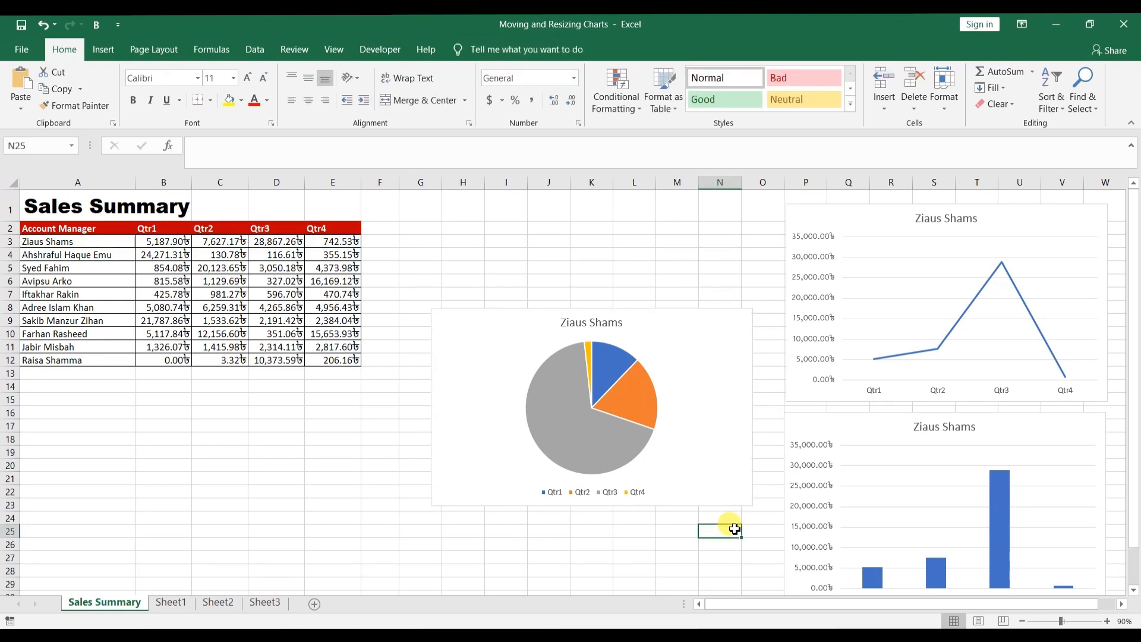
click(708, 326)
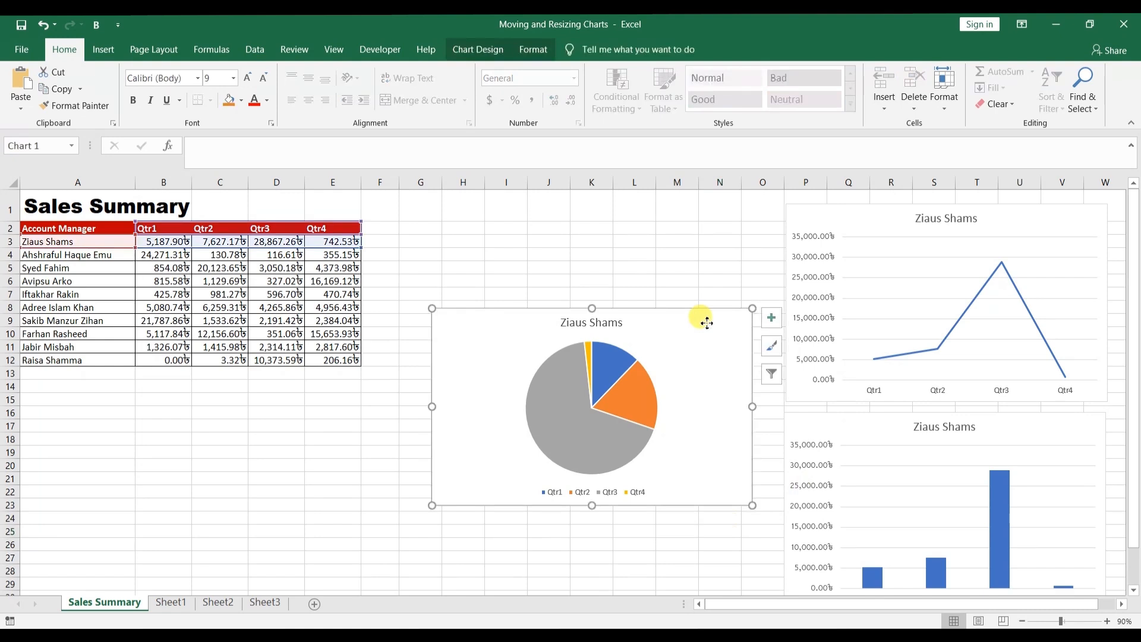
right_click(707, 324)
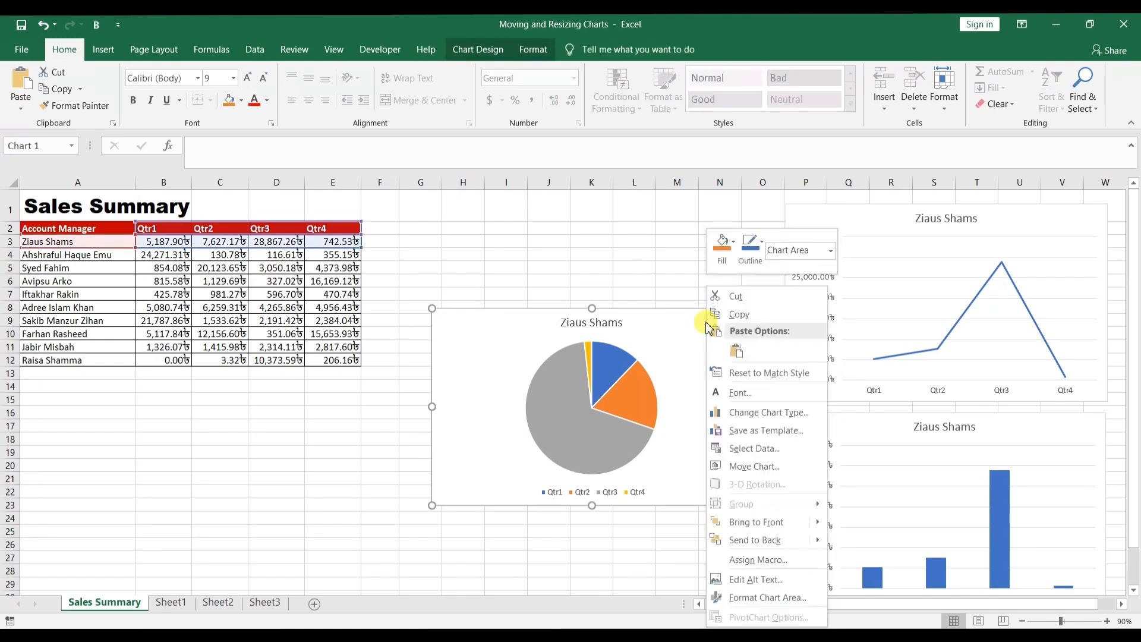
click(779, 315)
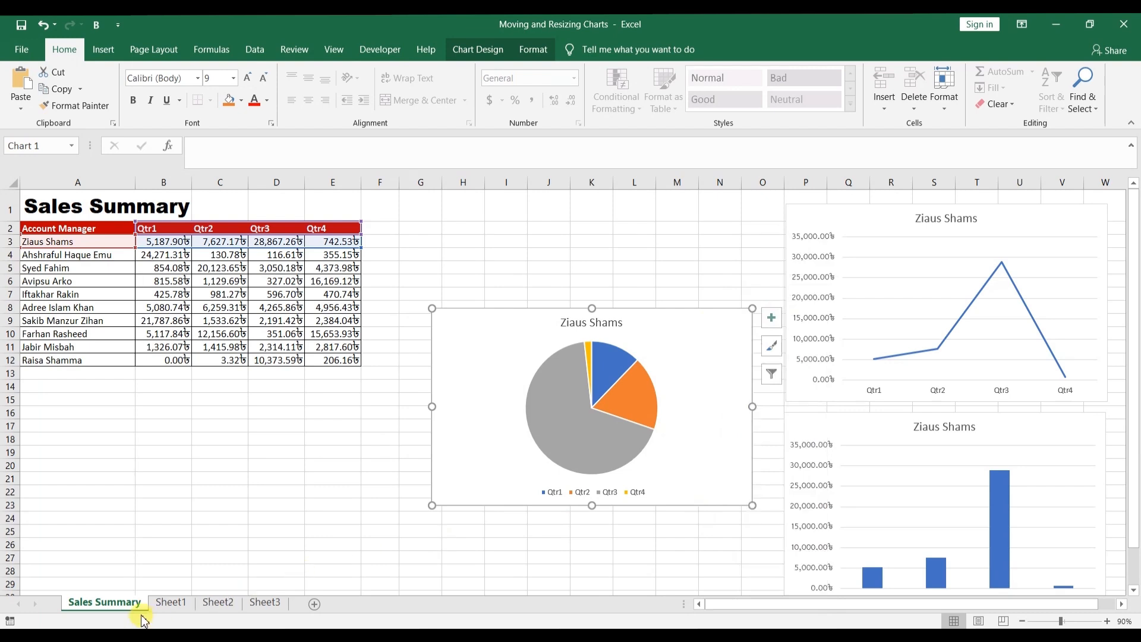
click(172, 603)
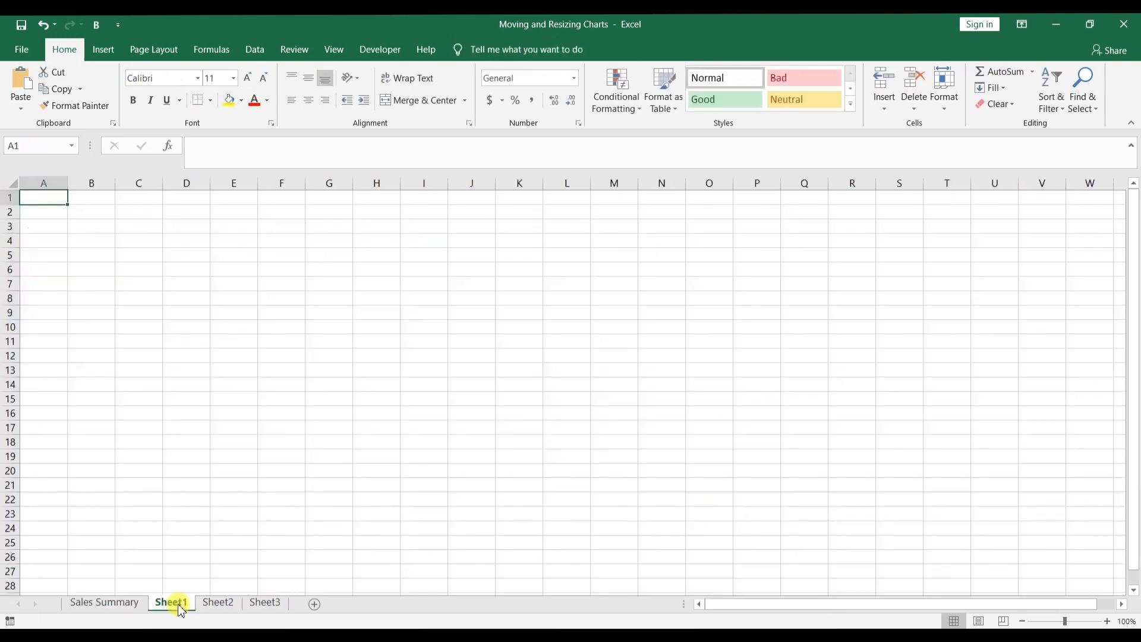
click(17, 82)
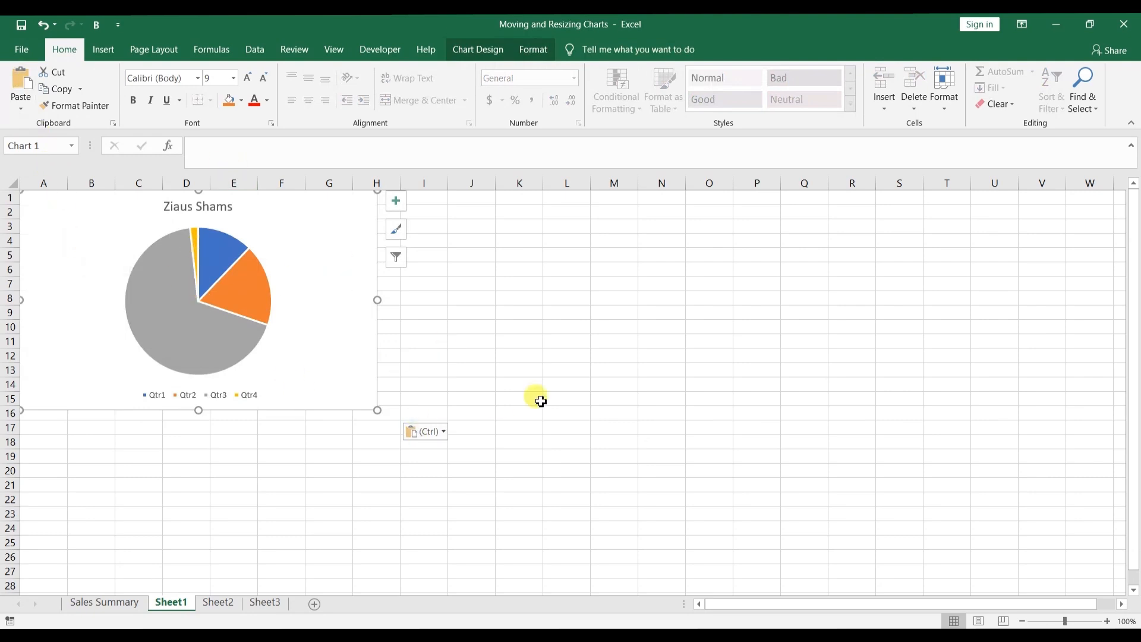
key(ctrl+z)
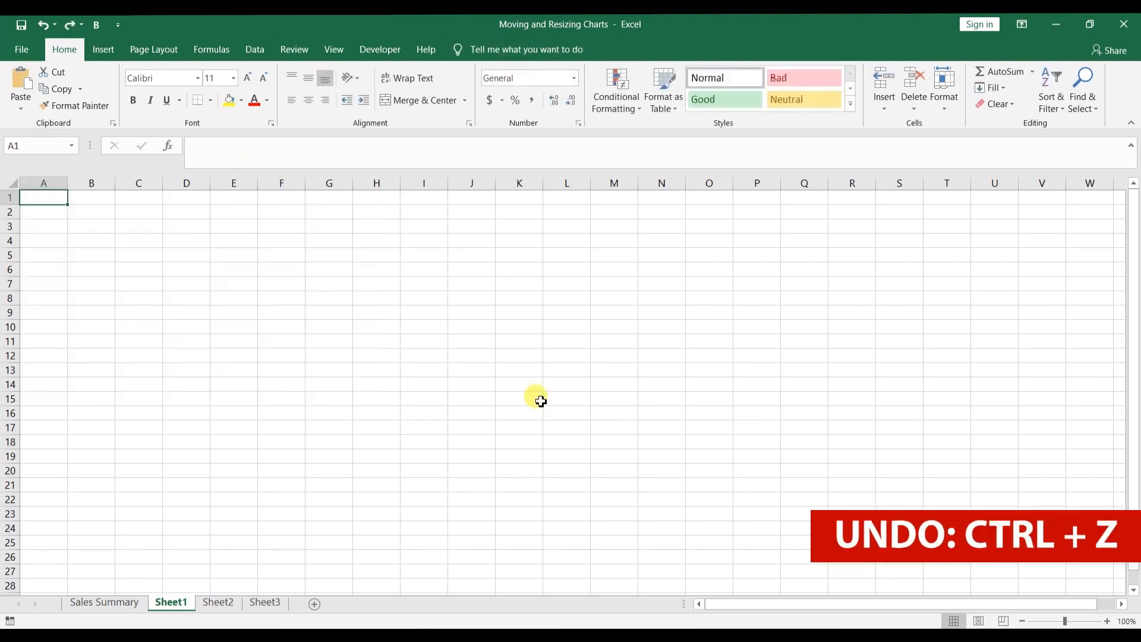
click(115, 605)
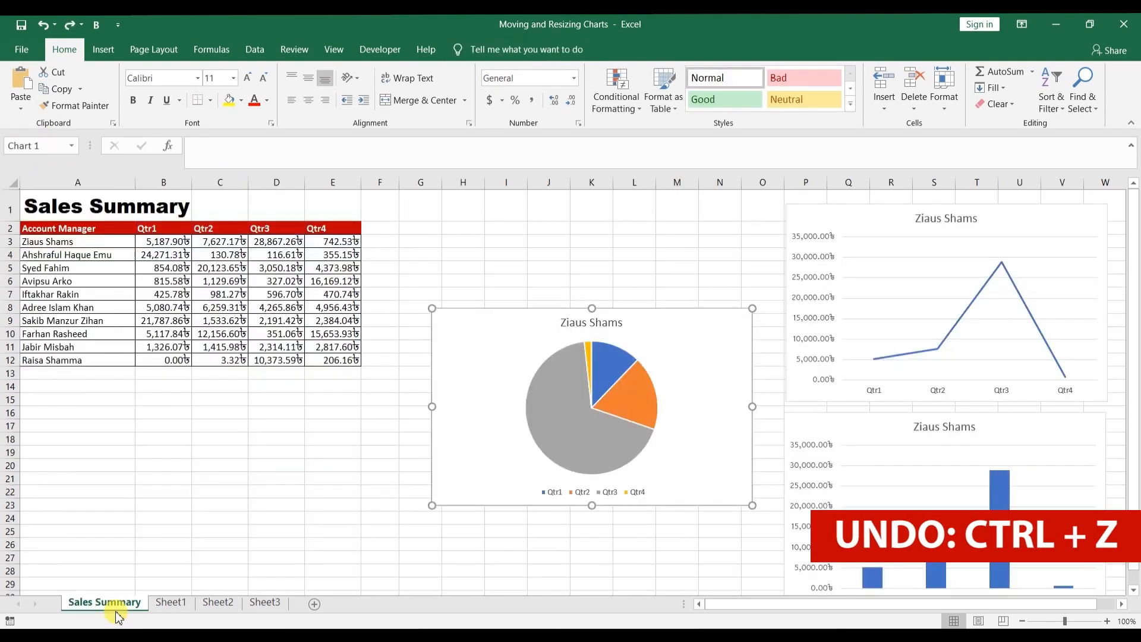
click(489, 521)
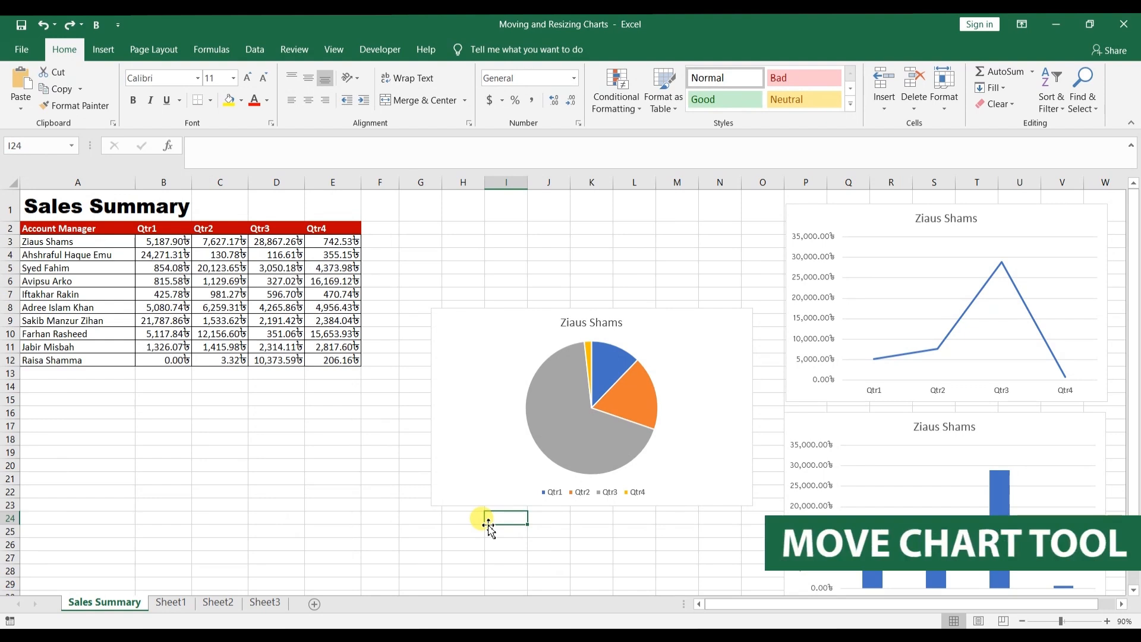
click(691, 329)
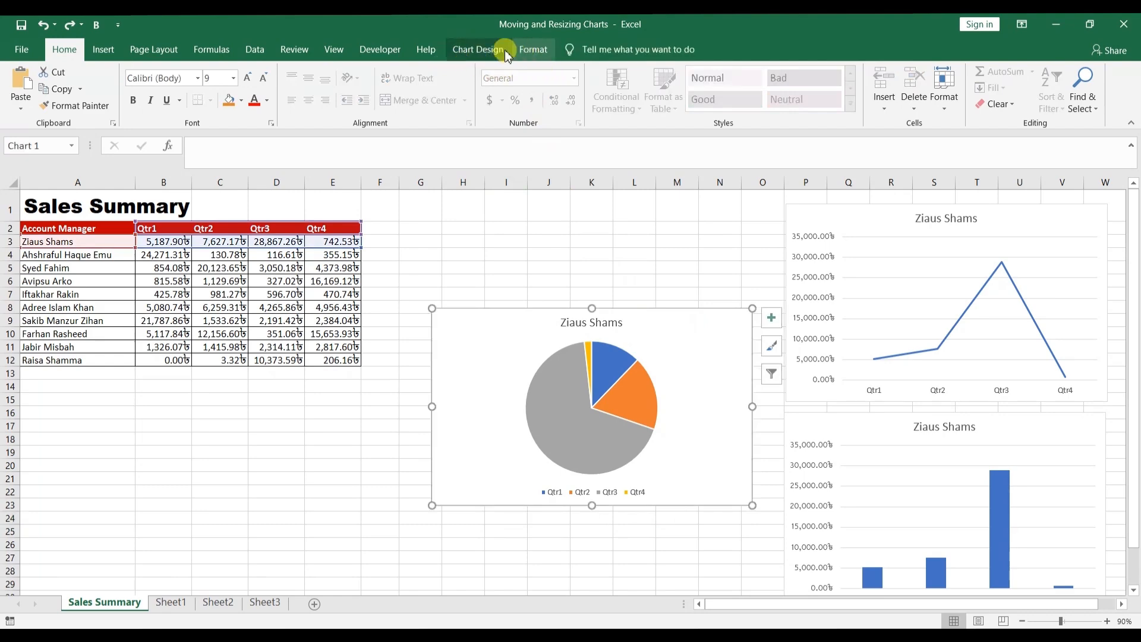
click(487, 49)
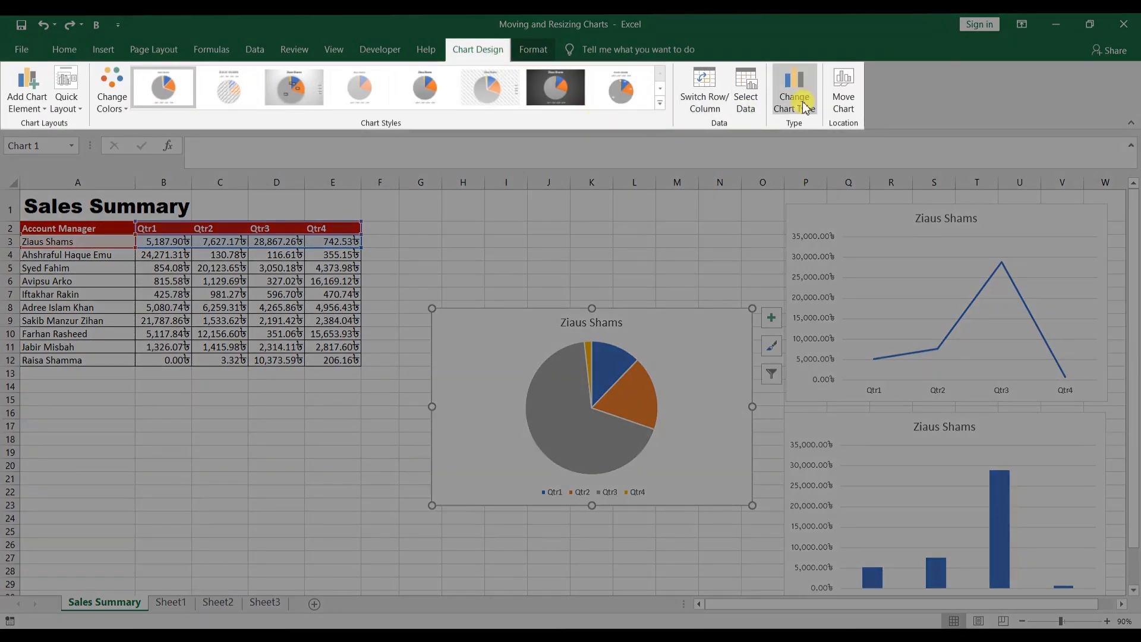
click(850, 100)
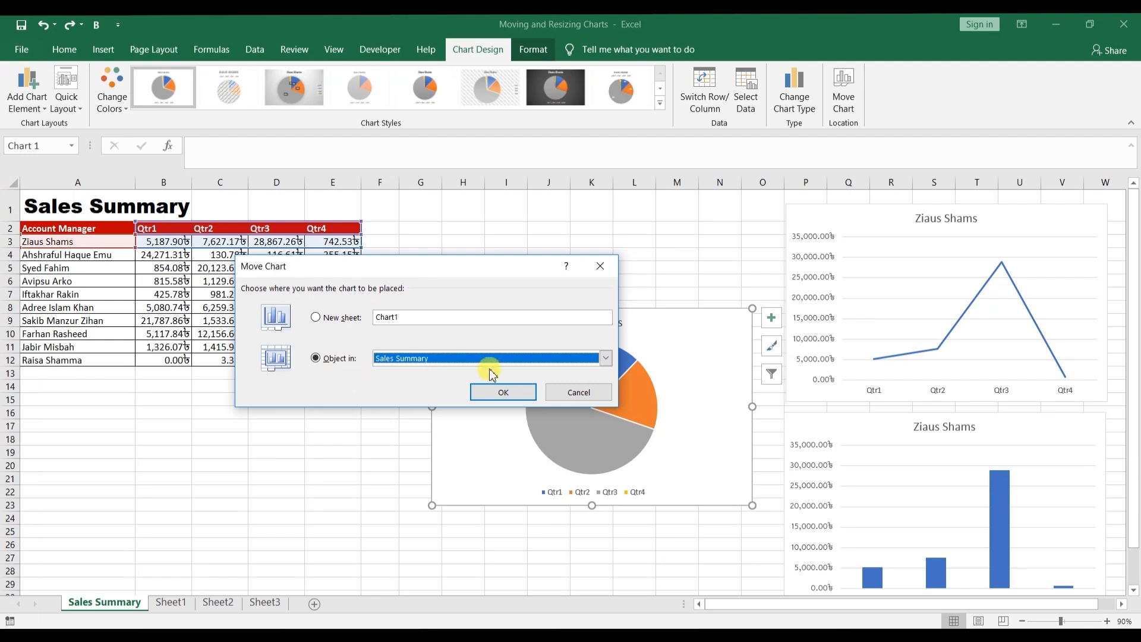
click(606, 360)
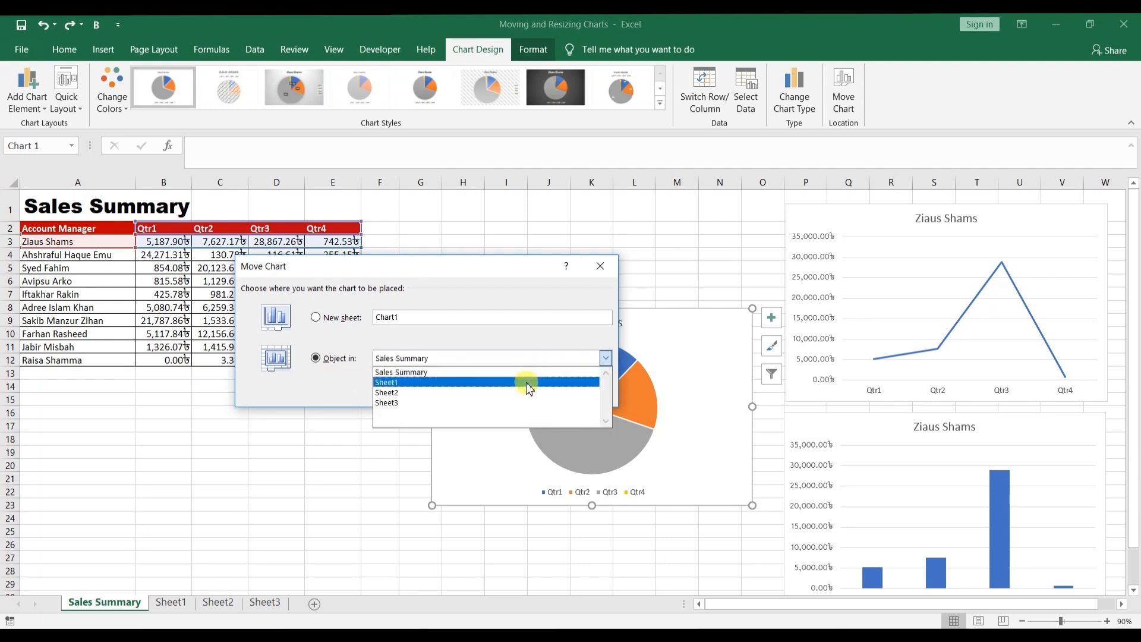
click(526, 403)
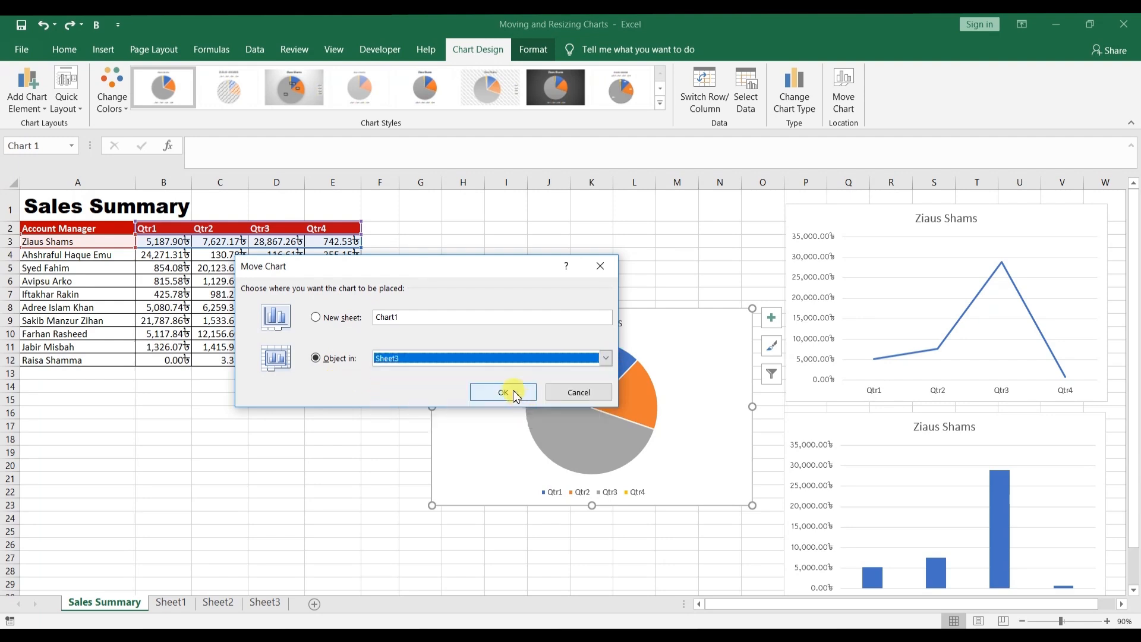
click(515, 393)
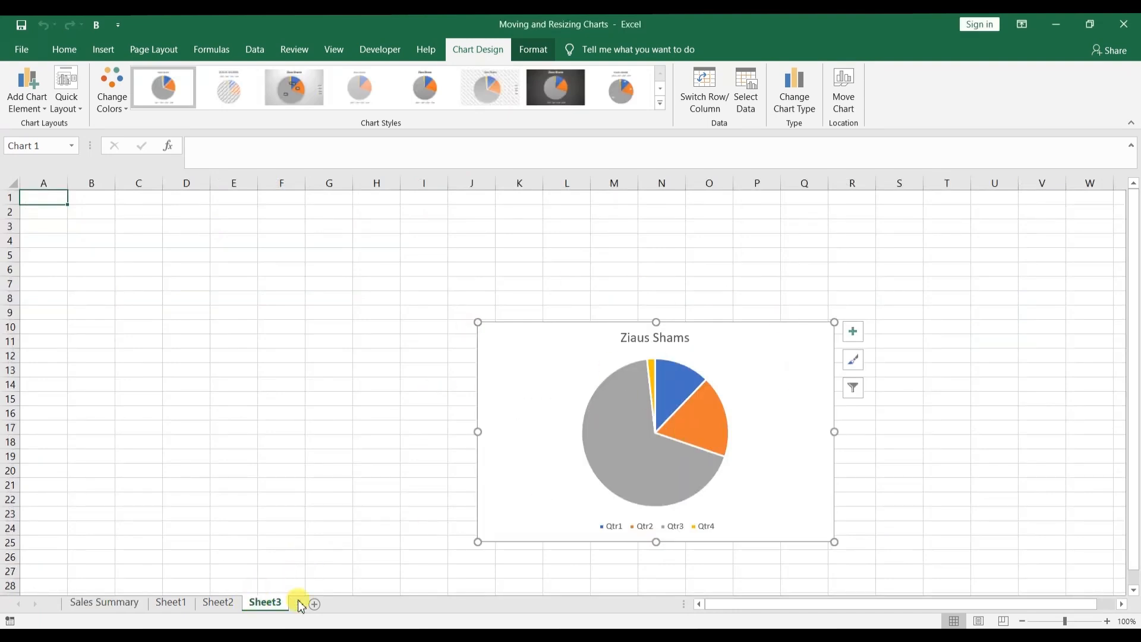
click(131, 602)
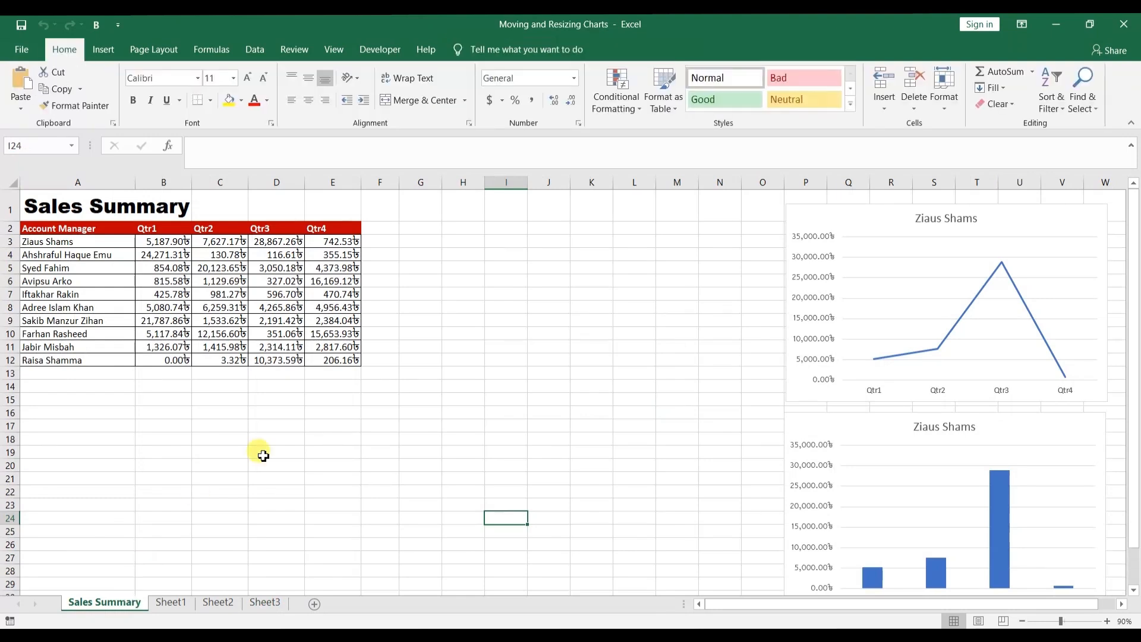
Step: Move the Ziaus Shams line chart to a new chart sheet named 'Ziaus Shams Trend'
click(857, 233)
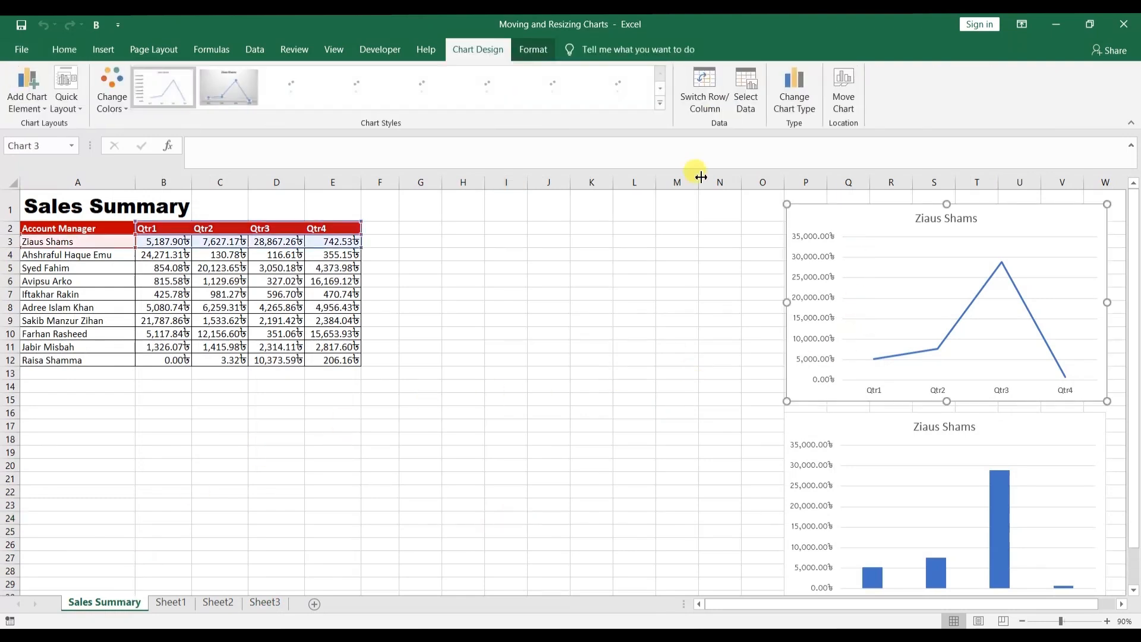
click(839, 89)
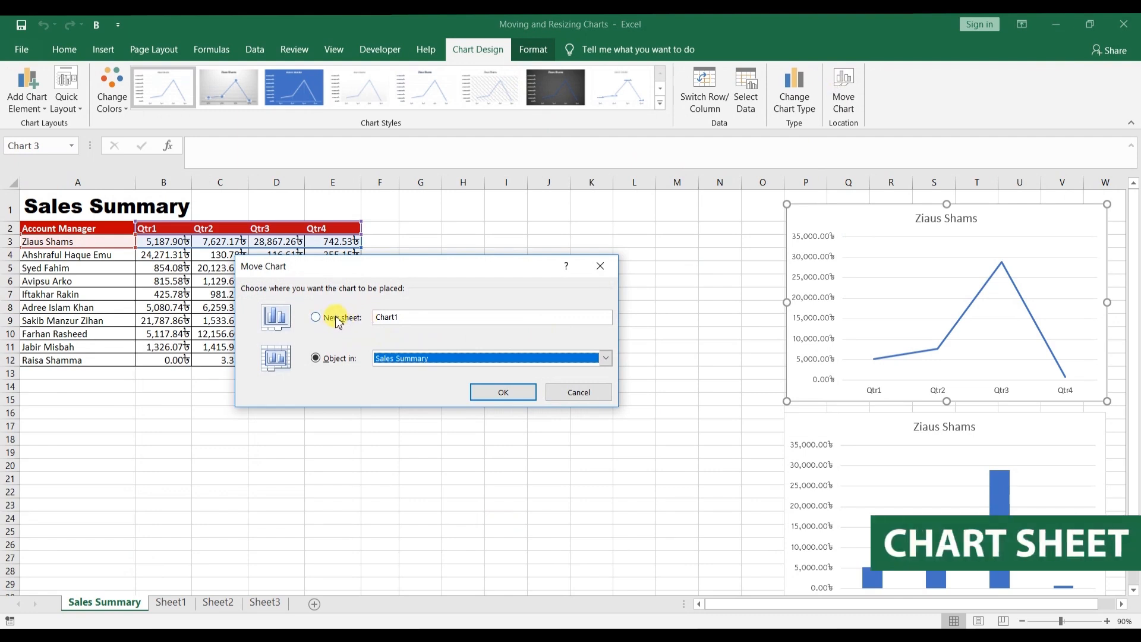
click(317, 318)
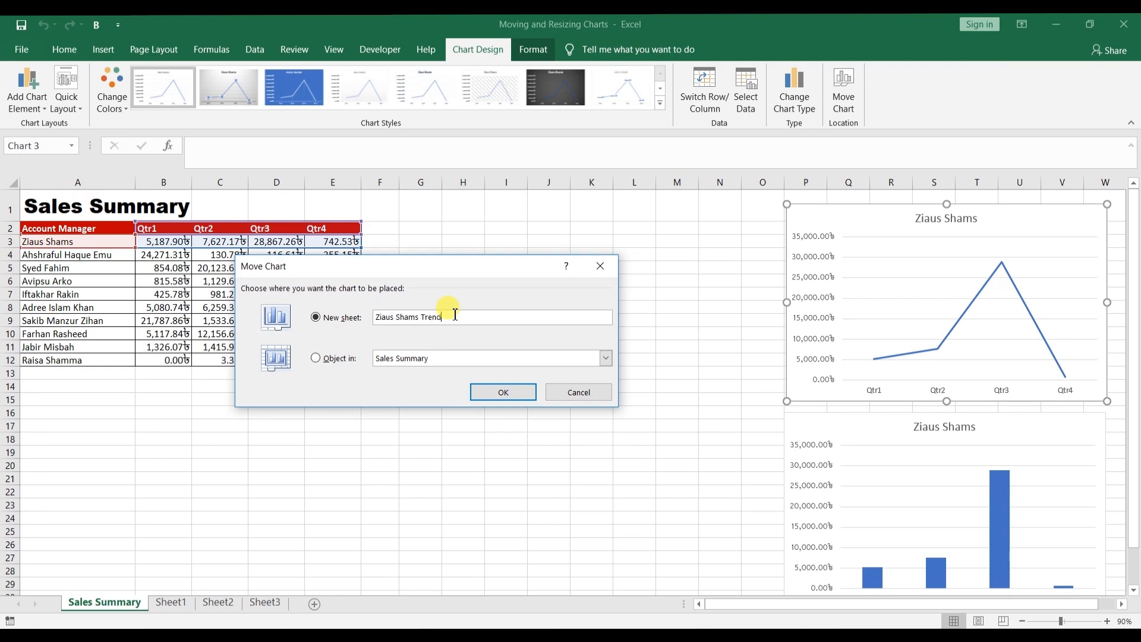
click(505, 392)
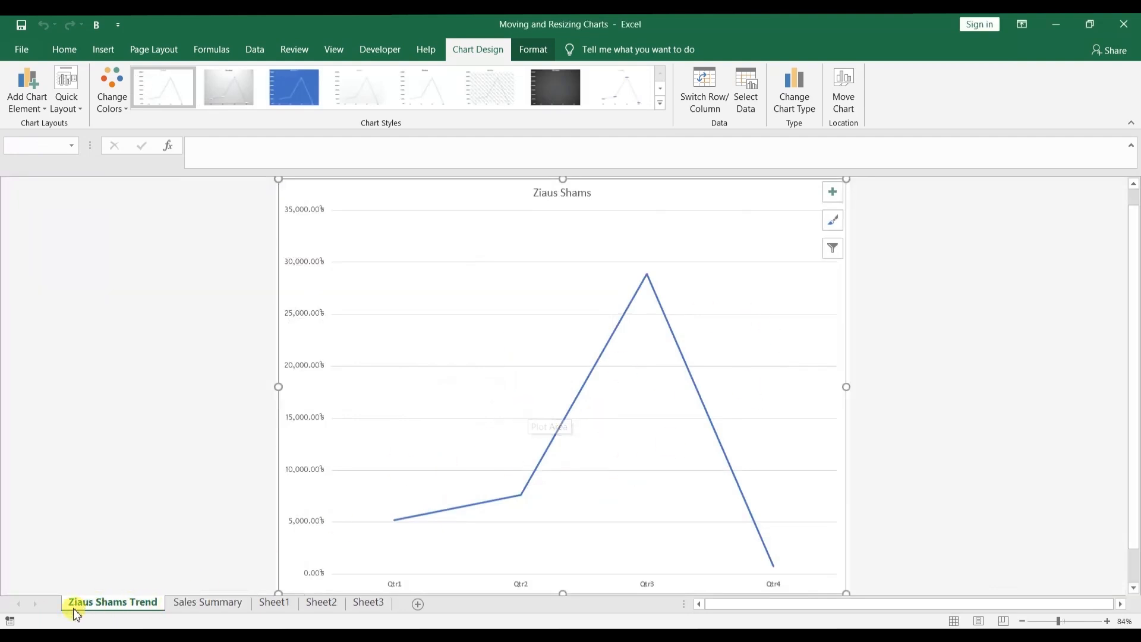
Step: Enlarge the Ziaus Shams column chart to span roughly columns F–V, rows 2–28
click(236, 602)
click(857, 425)
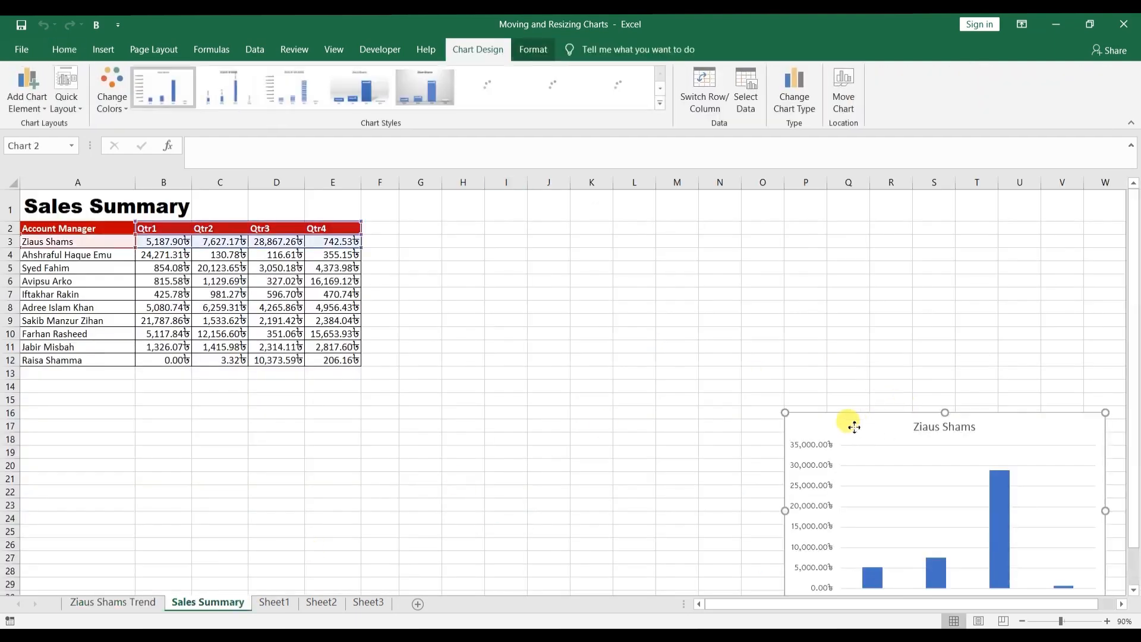
drag(855, 427, 573, 320)
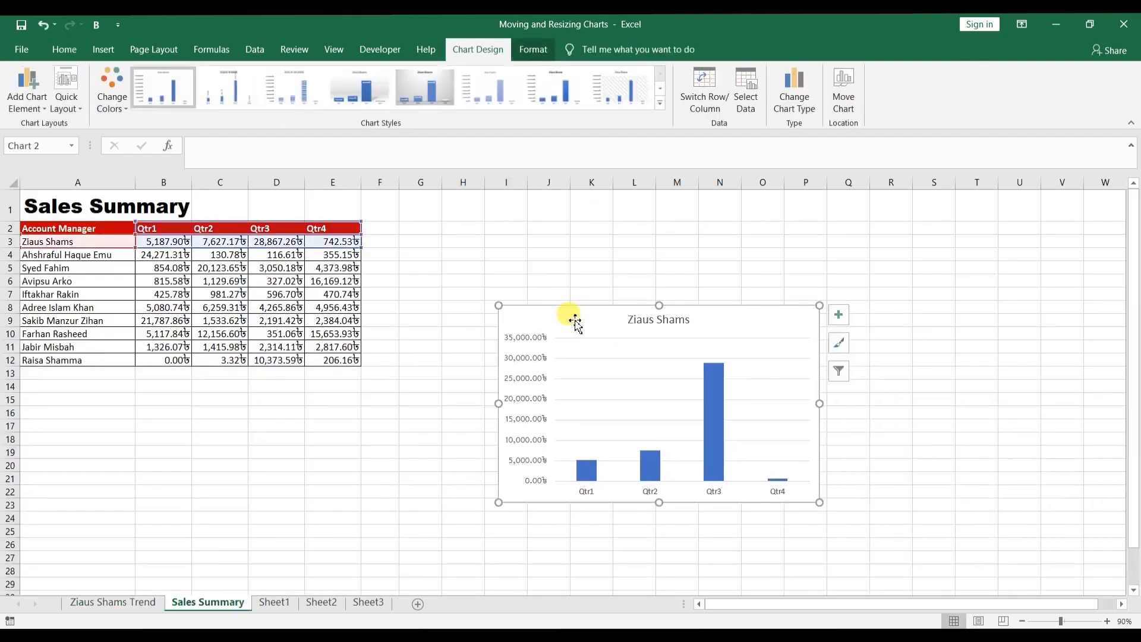
drag(819, 306, 1065, 224)
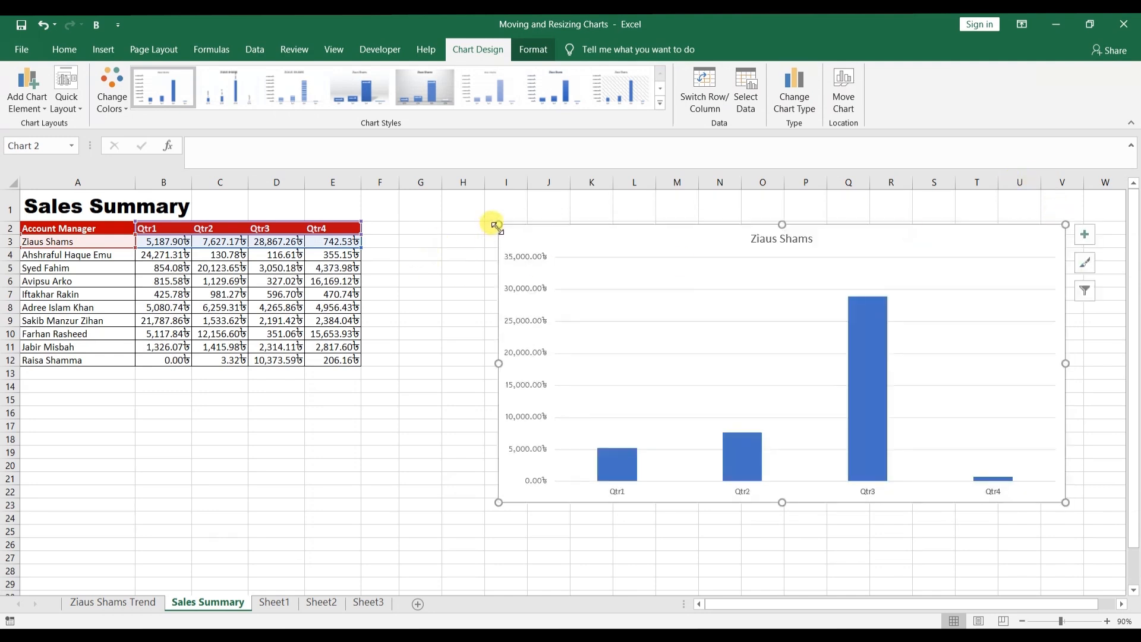
drag(497, 225, 390, 221)
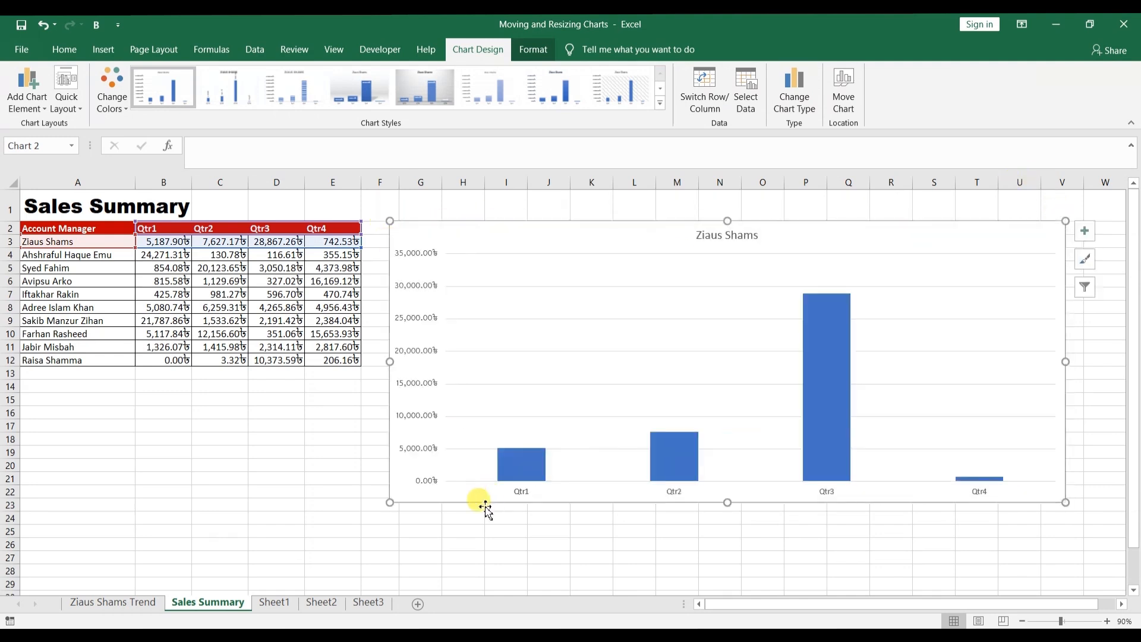
drag(390, 502, 379, 579)
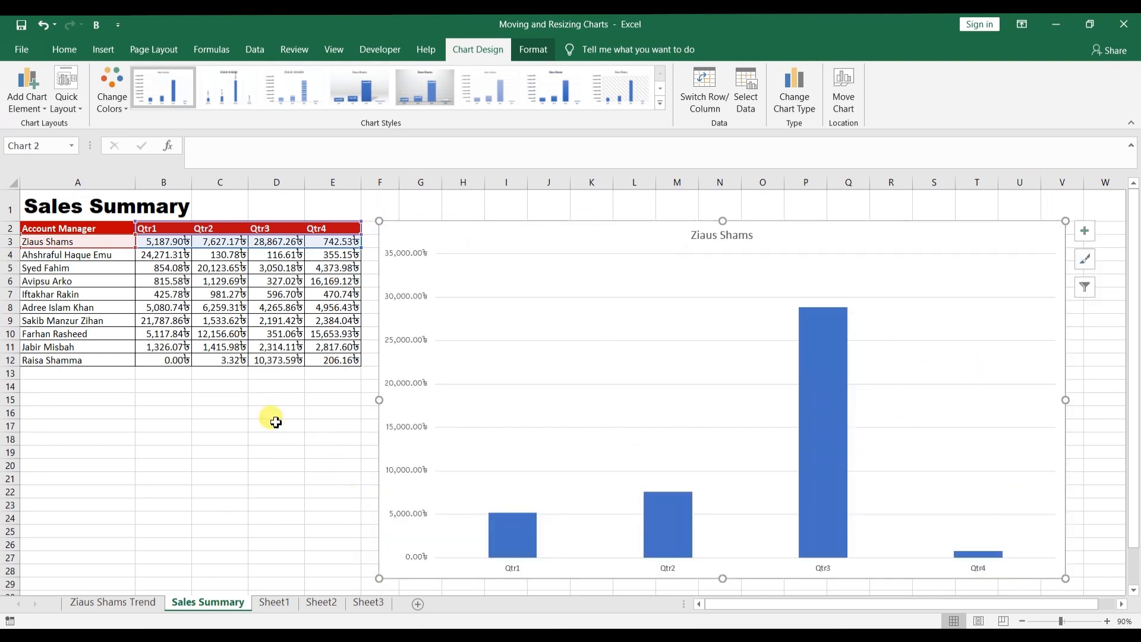
click(229, 452)
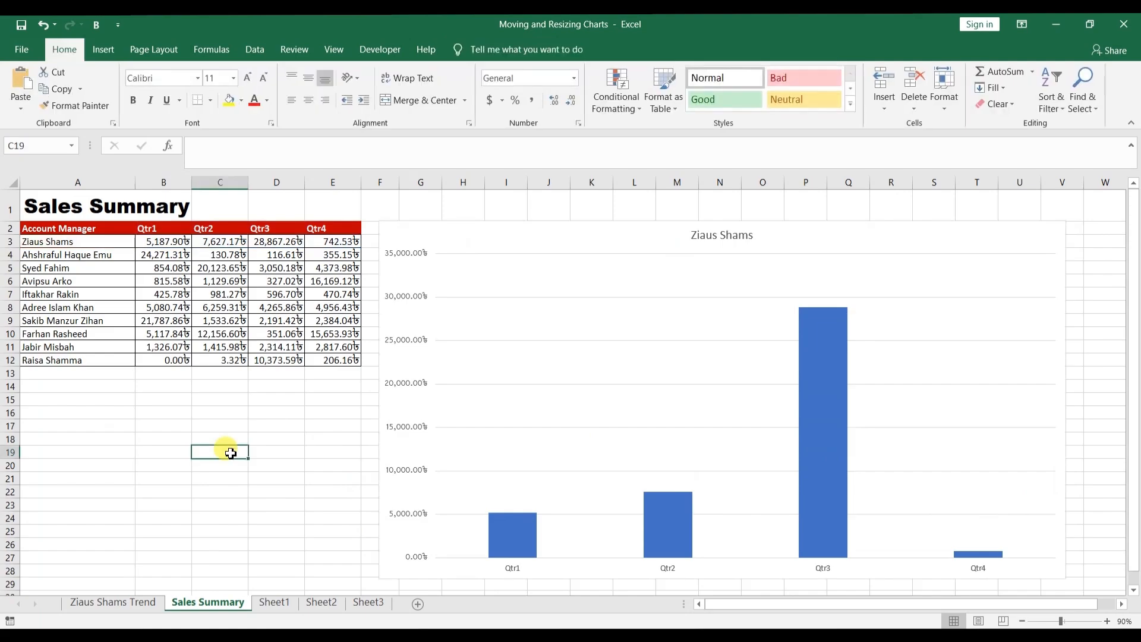